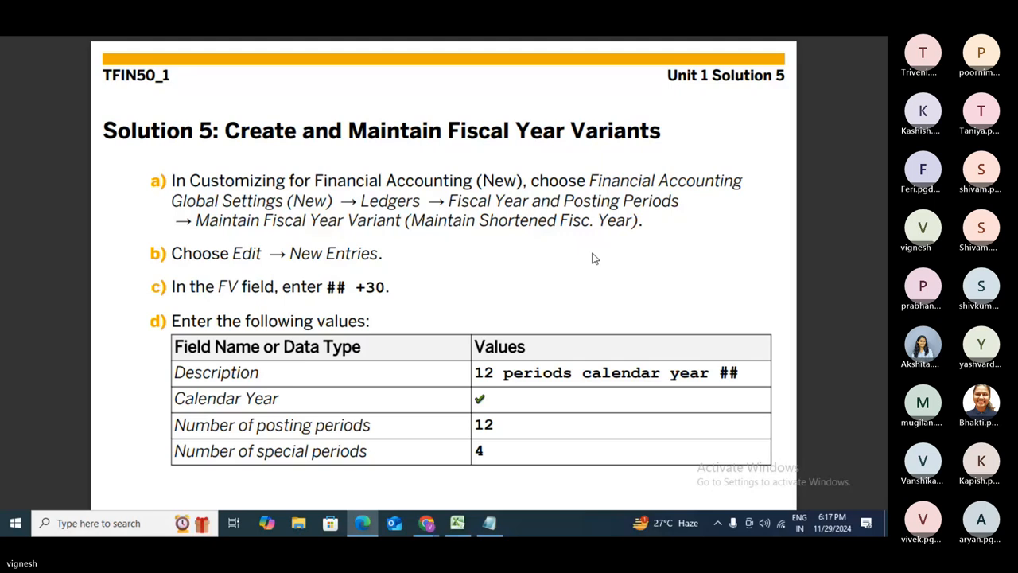
- Exit full-screen view of the Solution 5 PDF in Edge and minimize the window
key("Escape")
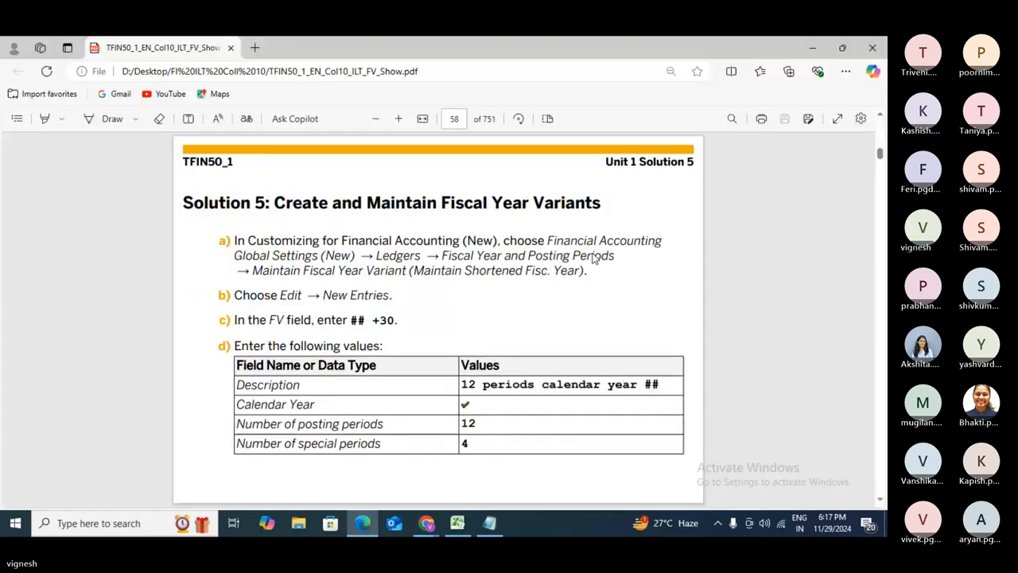
left_click(808, 51)
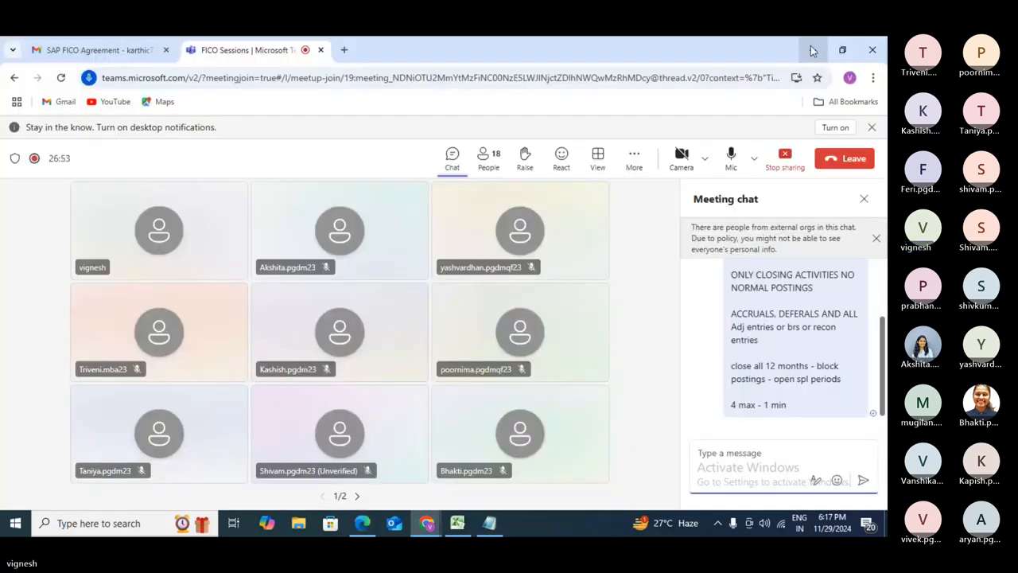
- Minimize Teams, Notepad and the Excel FICO sheet to reveal the desktop
left_click(811, 51)
left_click(746, 97)
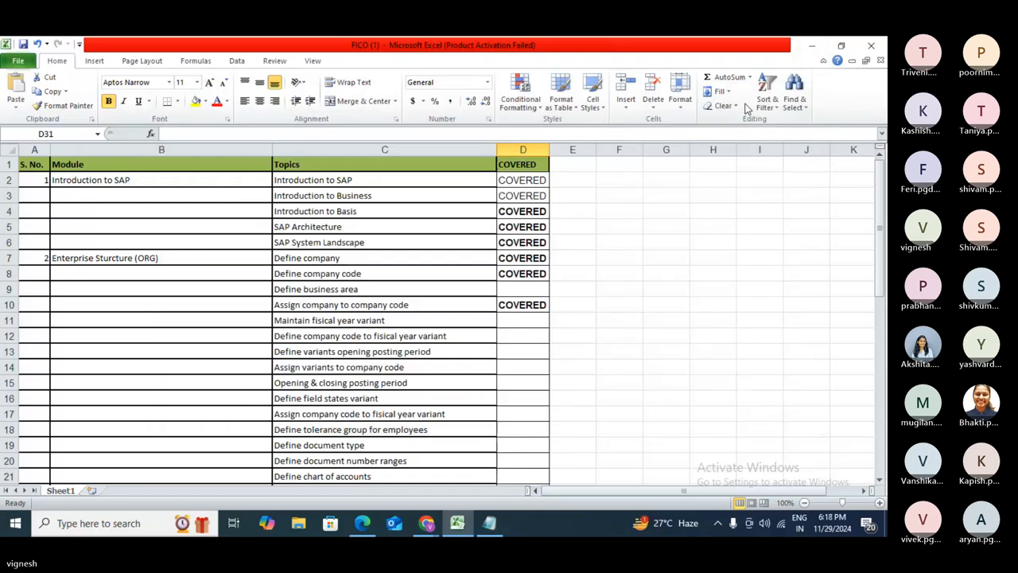
left_click(810, 48)
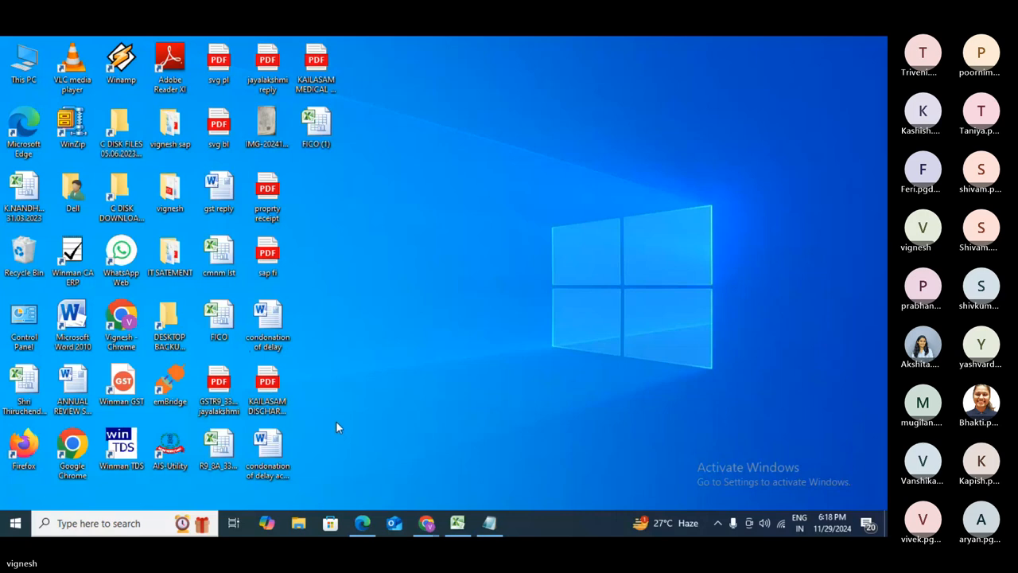
- Launch SAP Logon by searching 'sa' and open the SAP ECC client 800 logon screen with a saved user
left_click(106, 522)
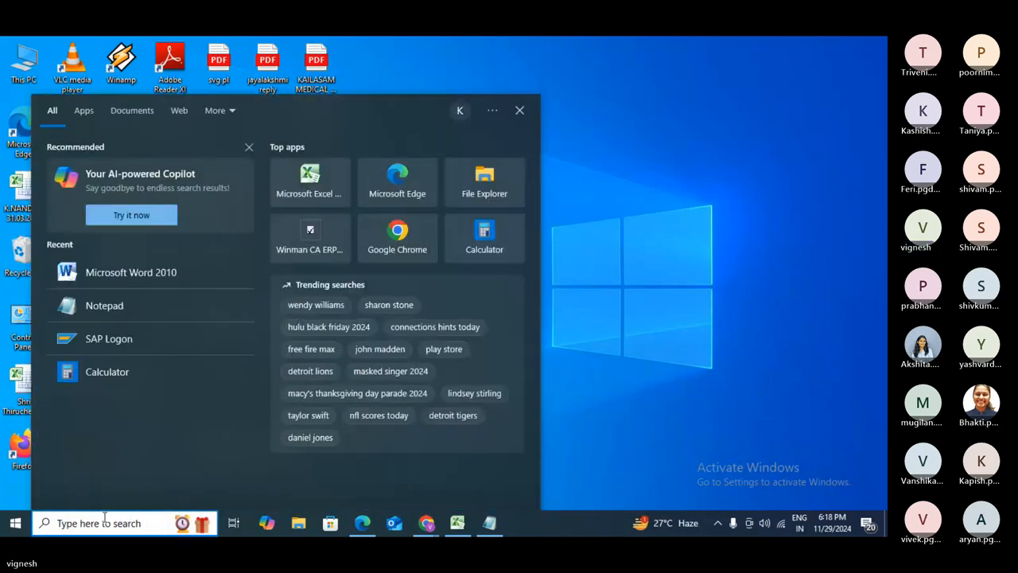
type("sa")
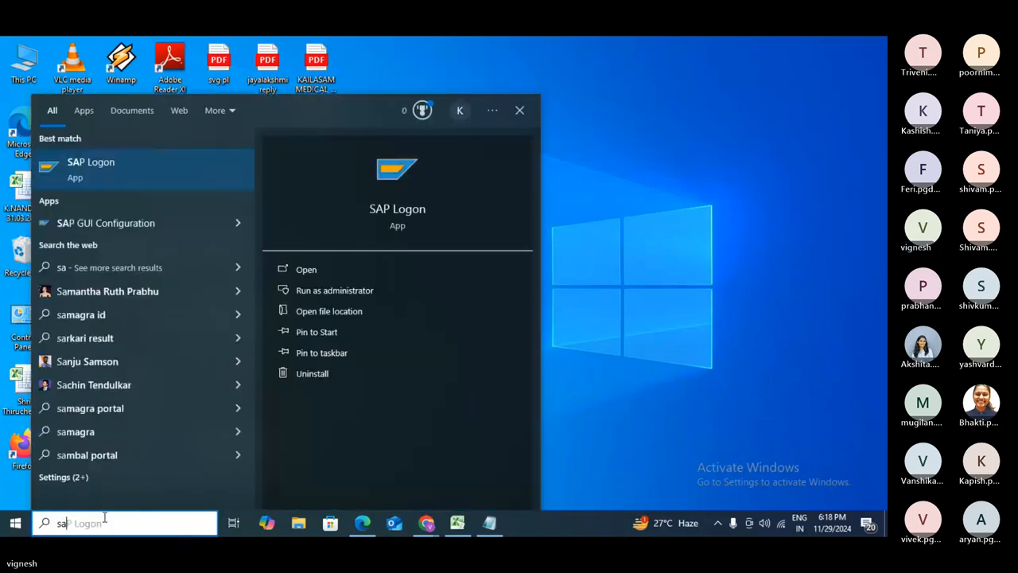
left_click(87, 169)
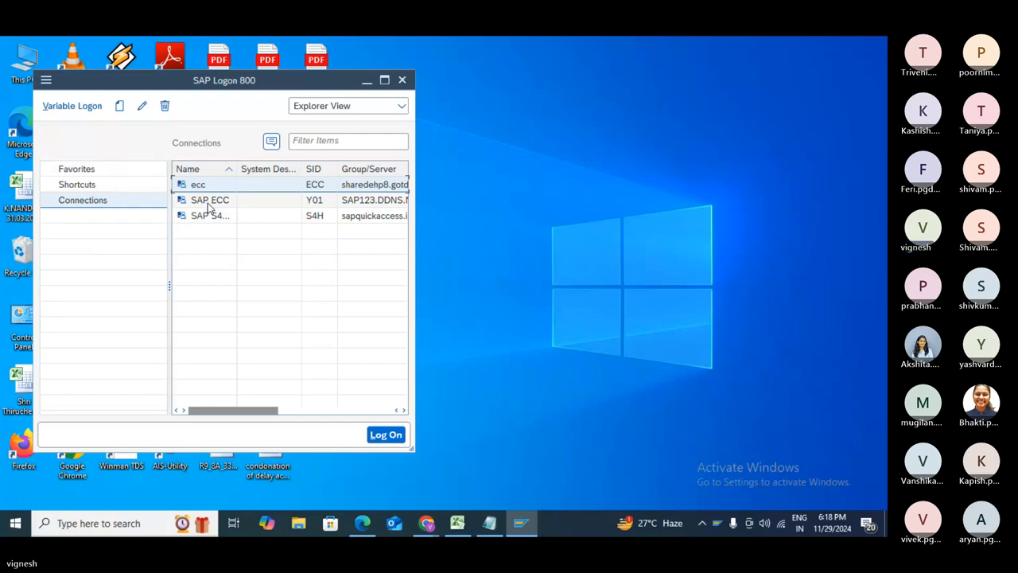
double_click(208, 202)
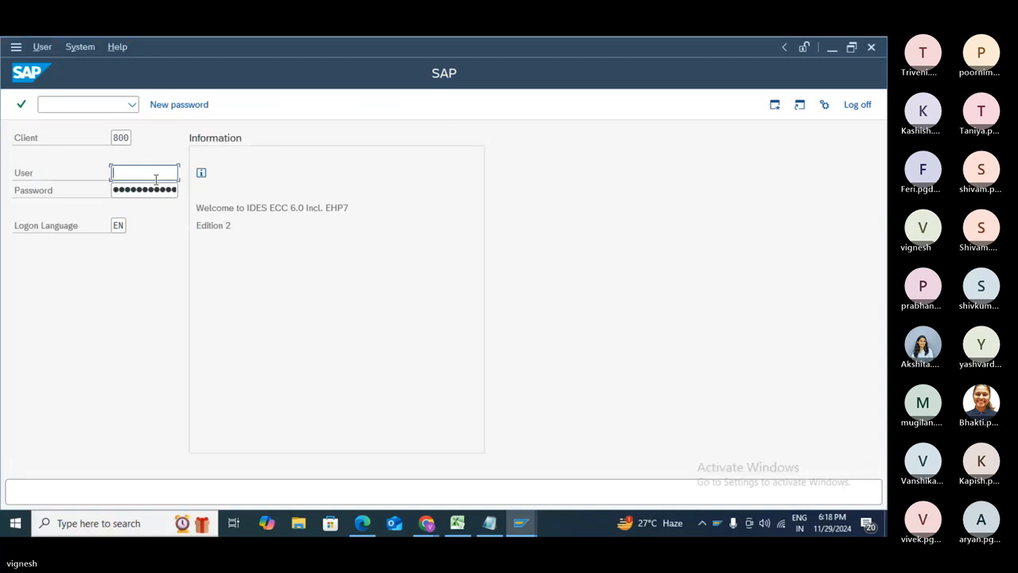
left_click(156, 180)
left_click(153, 191)
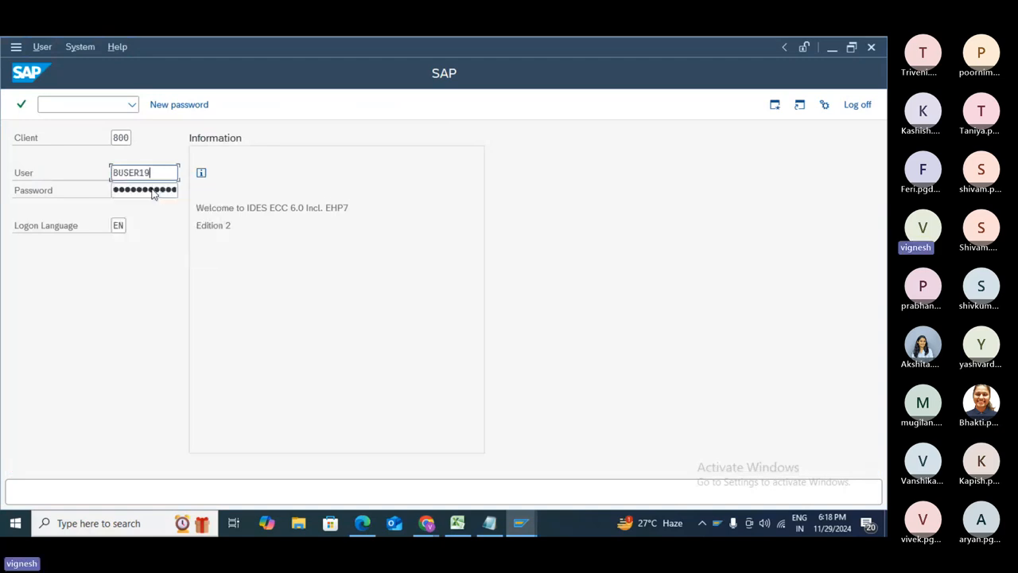
left_click(152, 189)
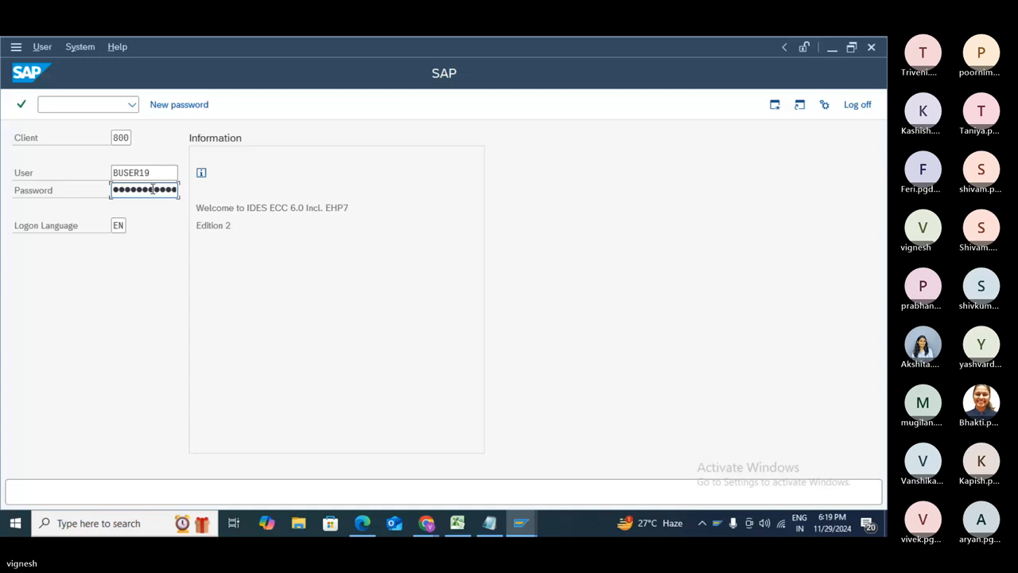
key("Return")
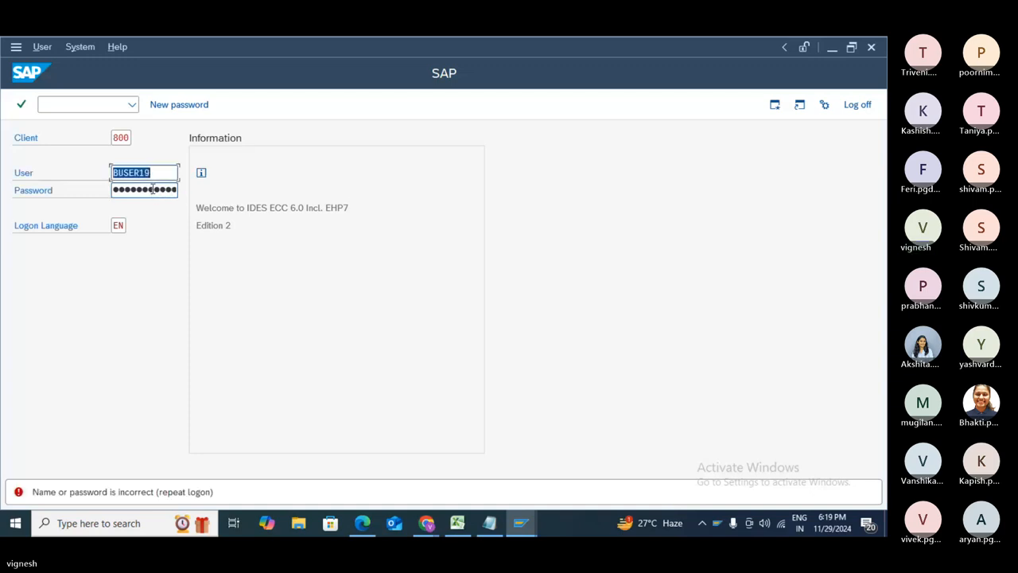
left_click(152, 188)
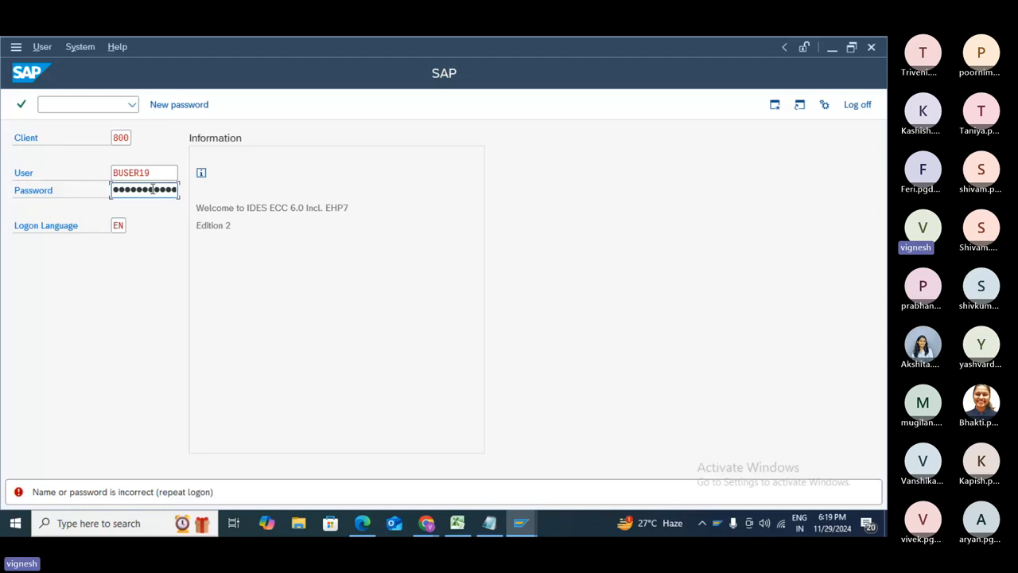
left_click(157, 176)
key("BackSpace")
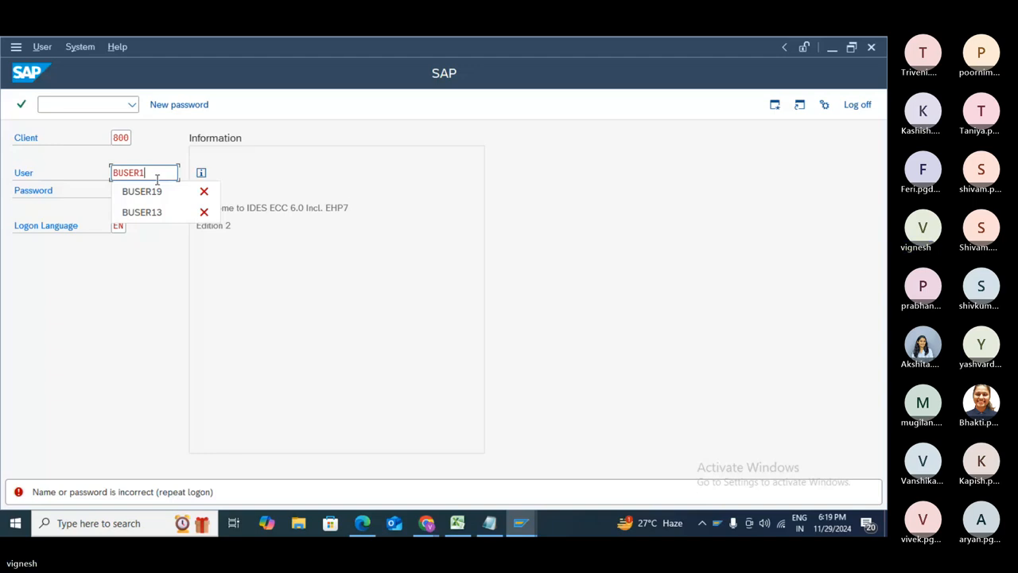
key("BackSpace")
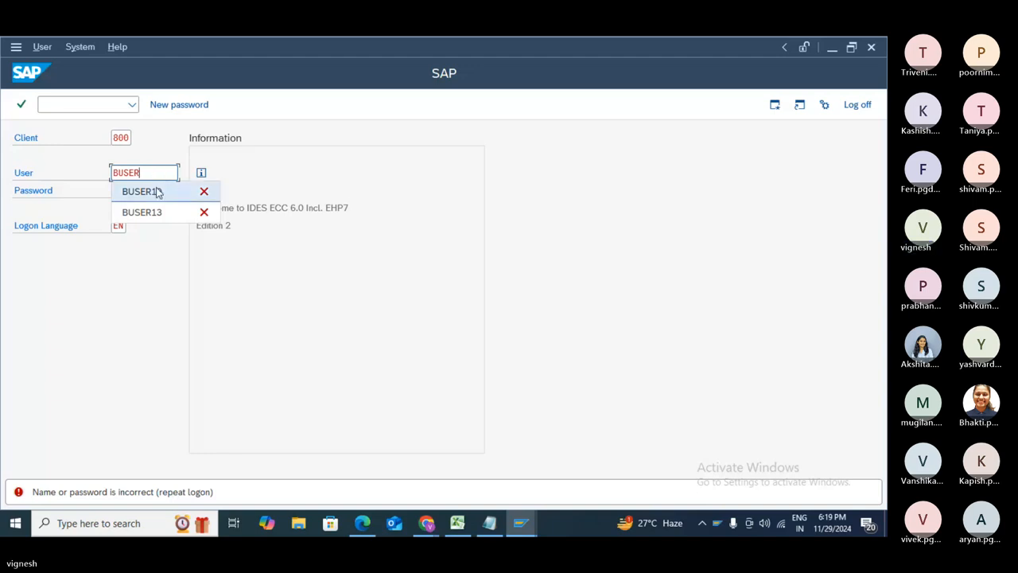
left_click(158, 210)
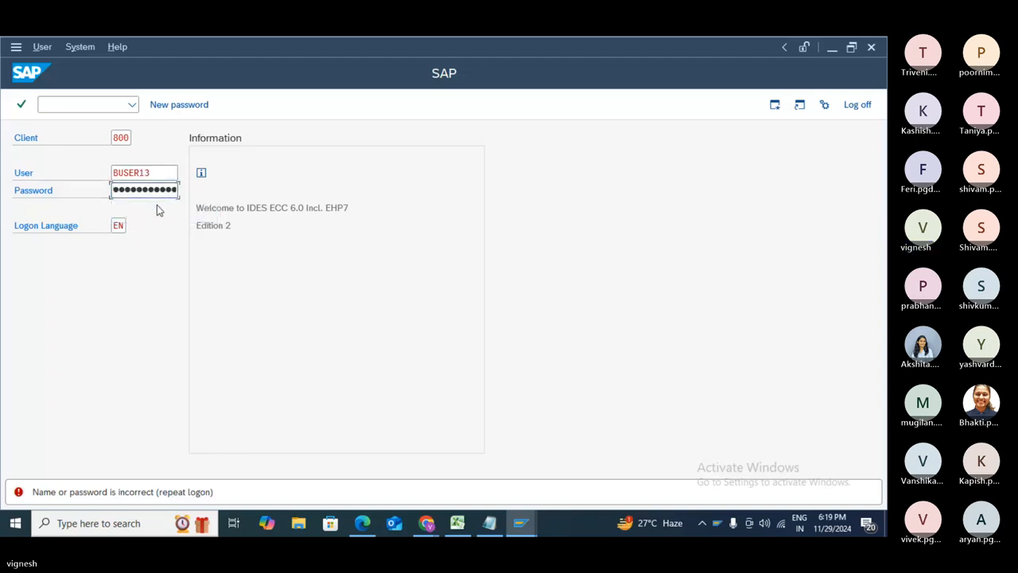
left_click(156, 172)
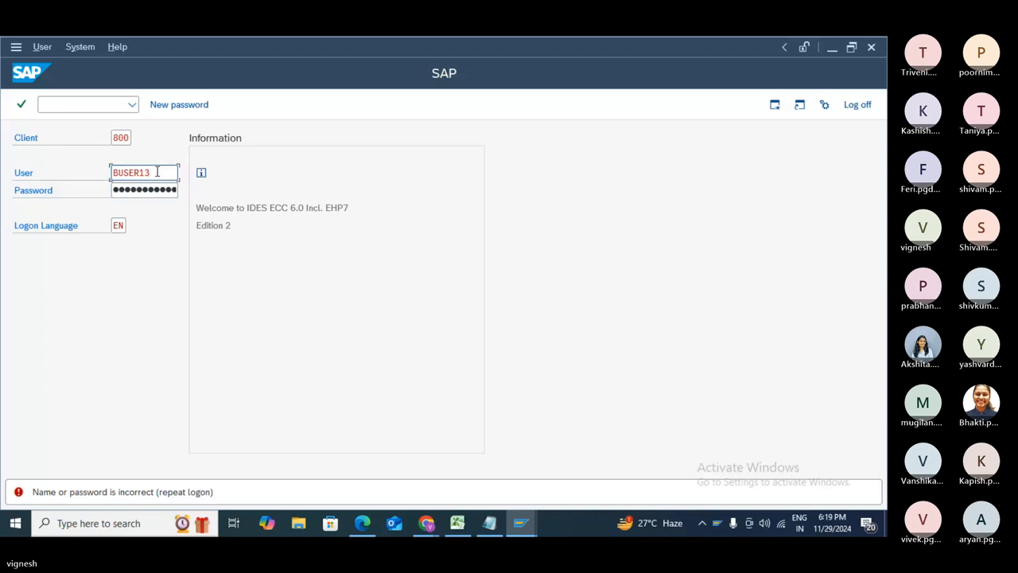
key("BackSpace")
key("Down")
key("Return")
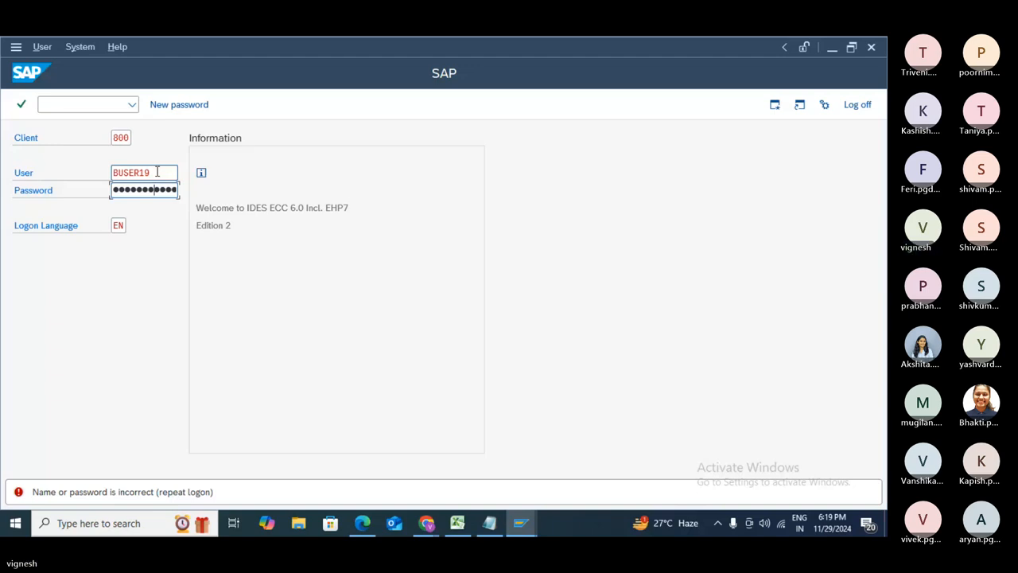
double_click(157, 172)
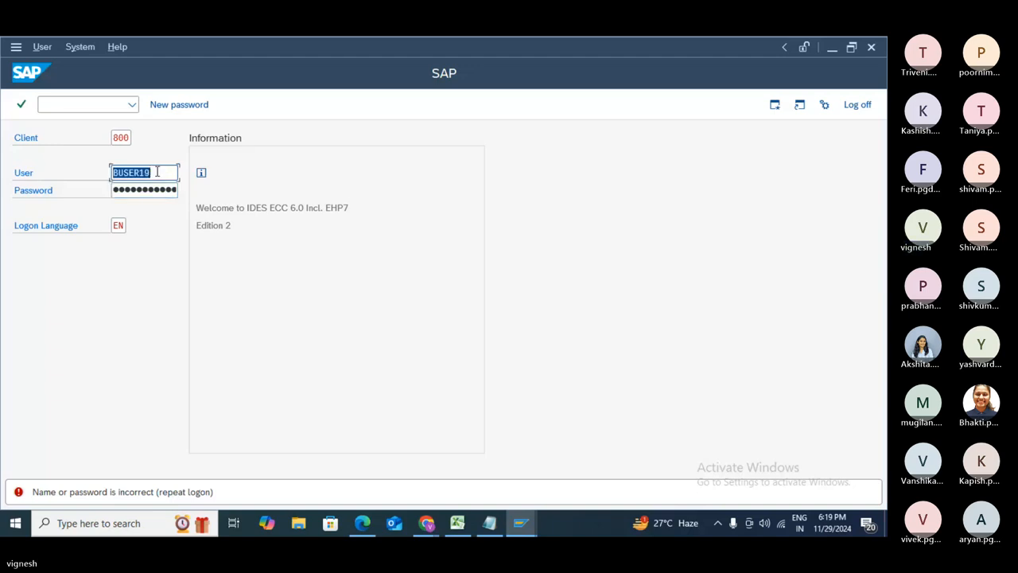
key("Tab")
key("alt+F4")
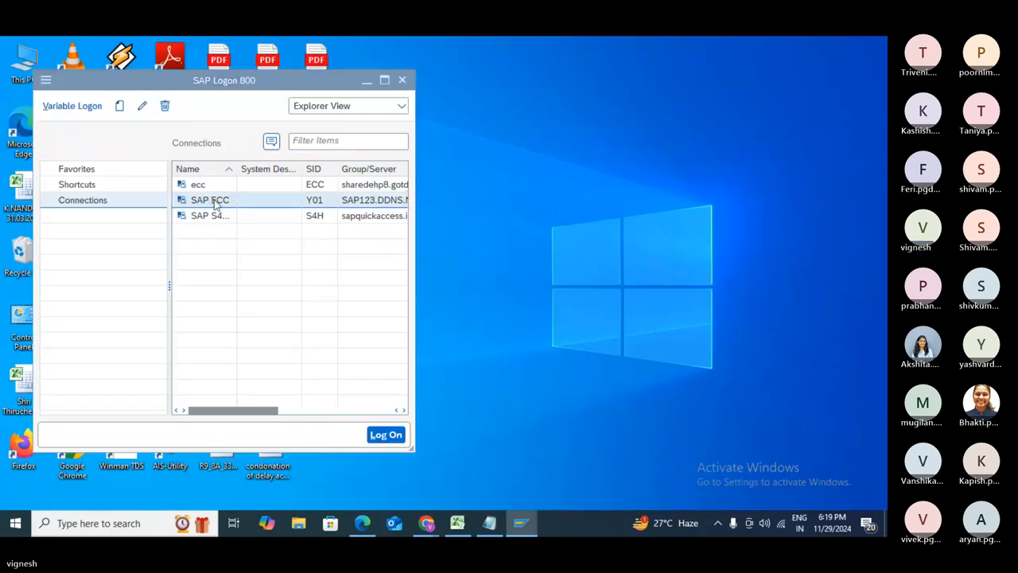
double_click(209, 200)
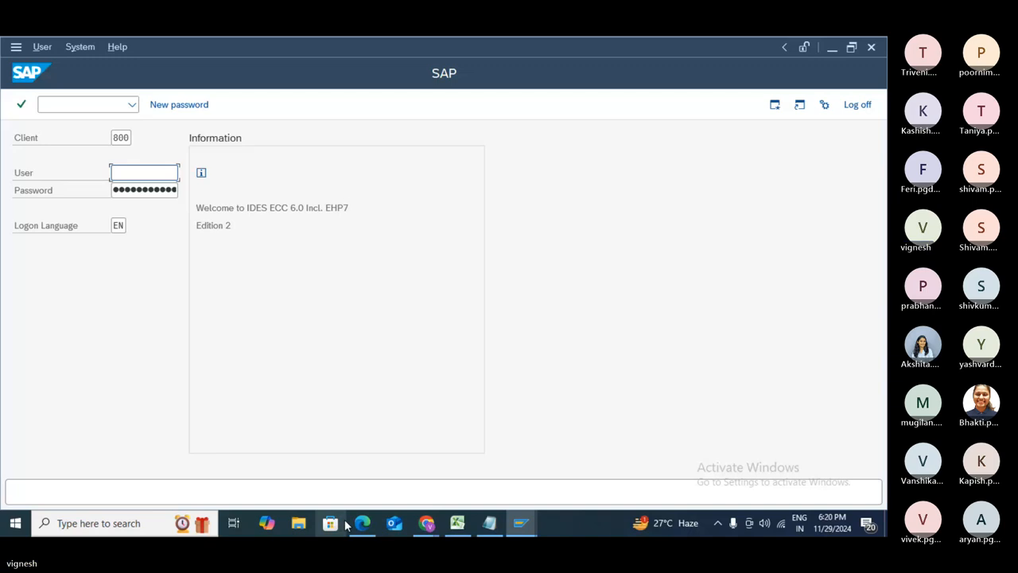
- In Chrome's Gmail, open the e-mail sharing the SAP NBS spreadsheet
left_click(428, 528)
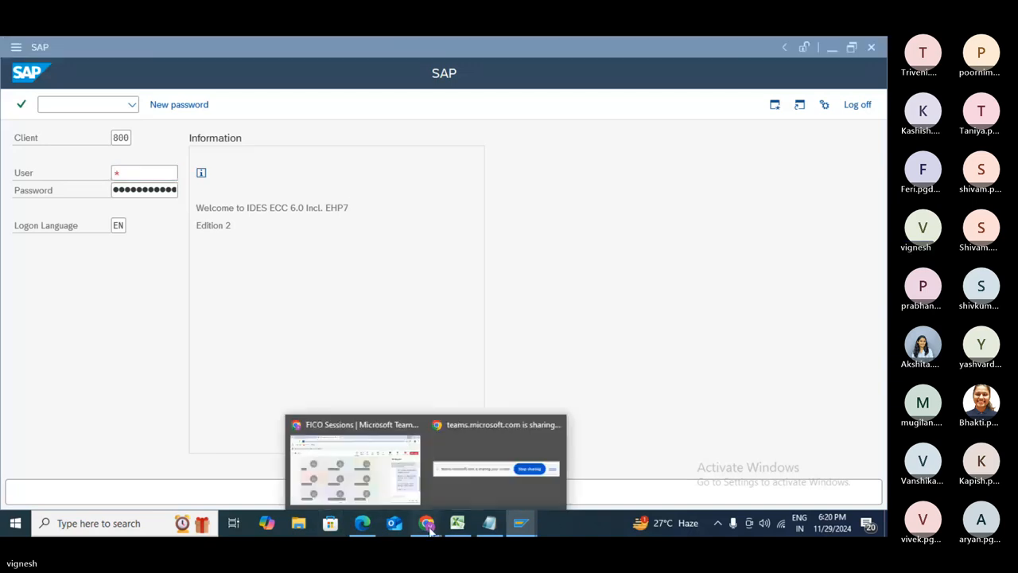
left_click(381, 490)
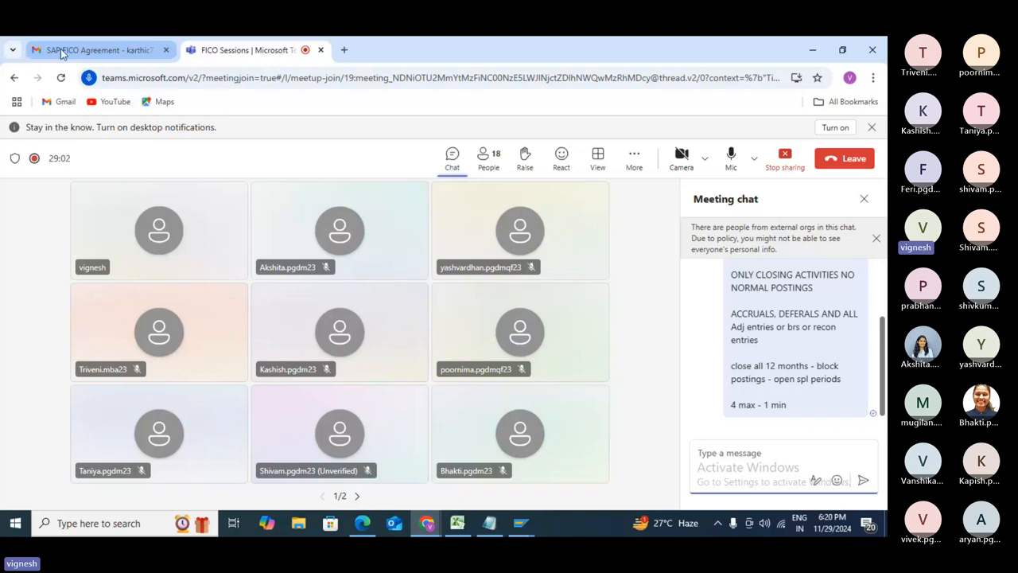
left_click(63, 52)
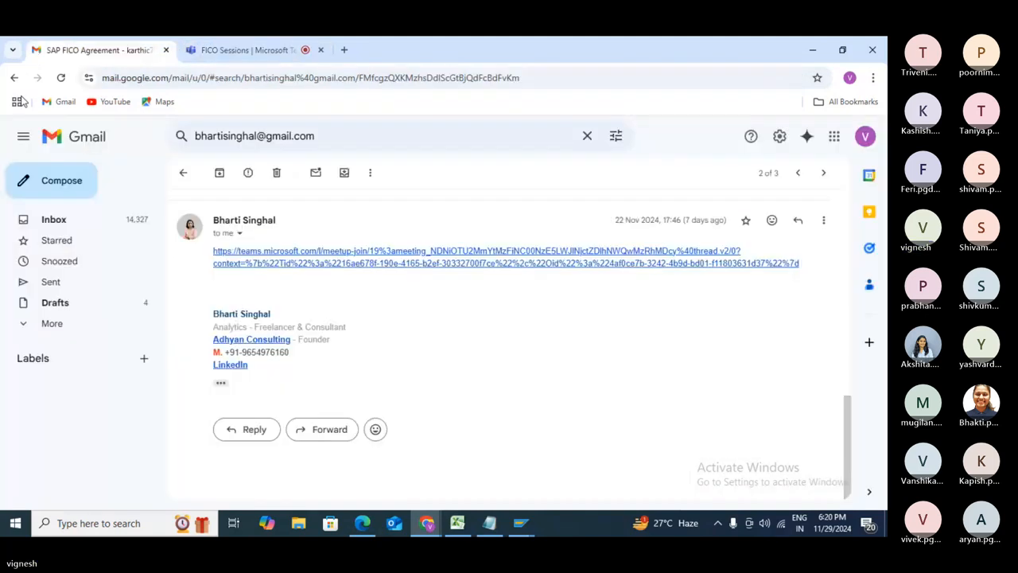
left_click(13, 79)
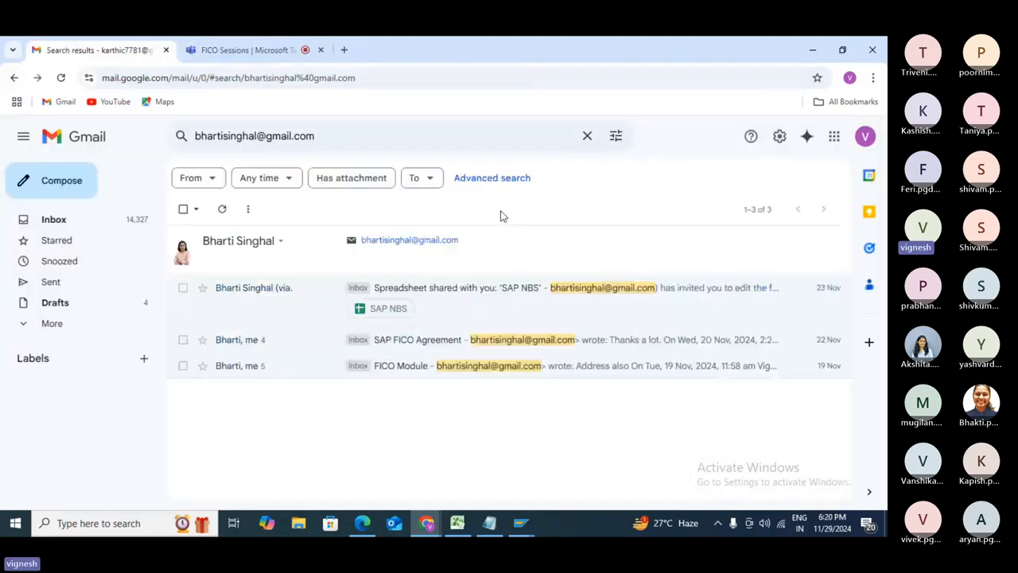
left_click(507, 294)
- Open the SAP NBS attendance sheet, scroll to the login details, and return to SAP
scroll(506, 295, "down", 3)
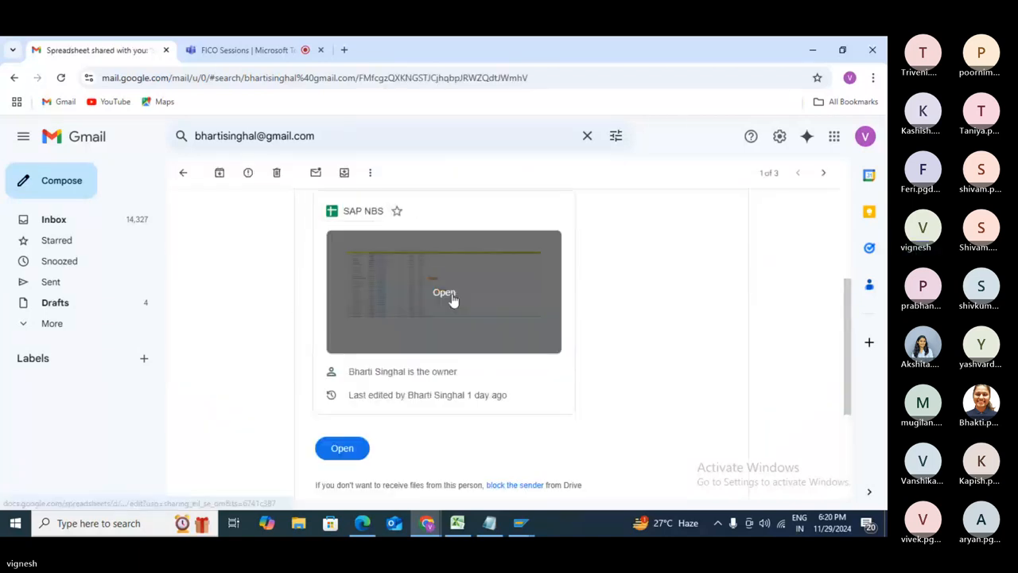
left_click(452, 294)
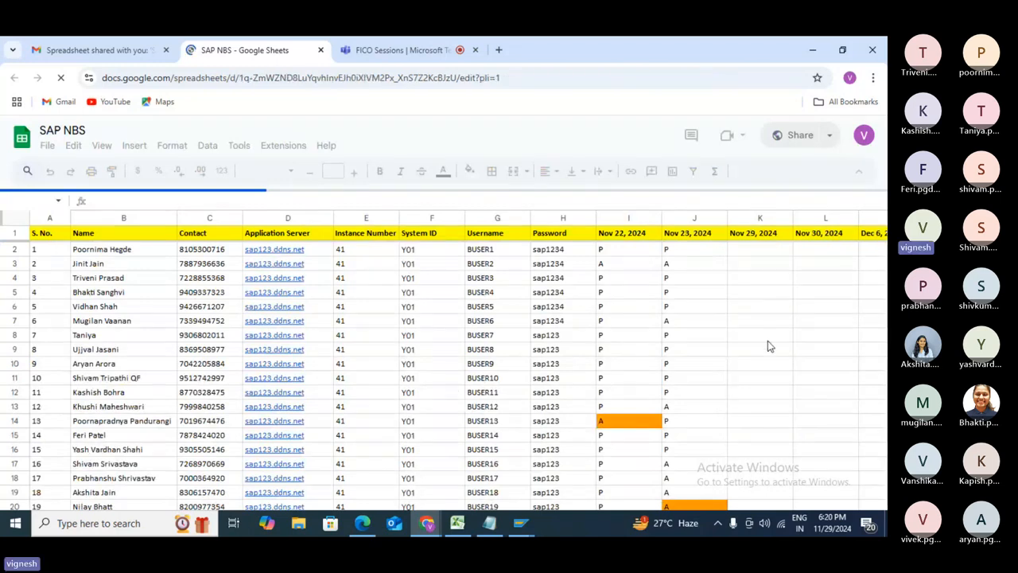
scroll(766, 342, "down", 2)
scroll(765, 354, "down", 3)
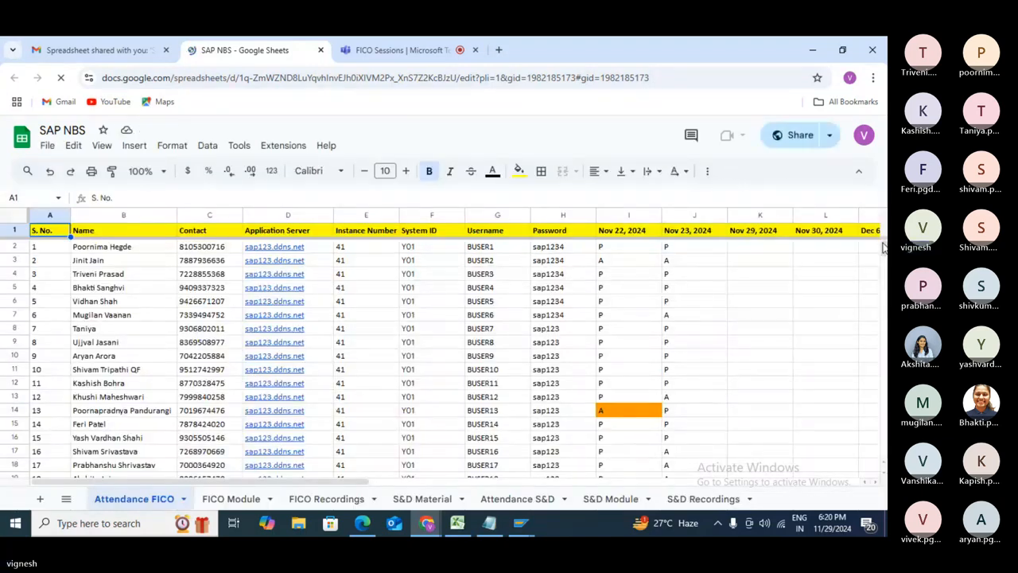
mouse_move(883, 248)
left_mouse_down()
mouse_move(883, 276)
mouse_move(883, 240)
left_mouse_up()
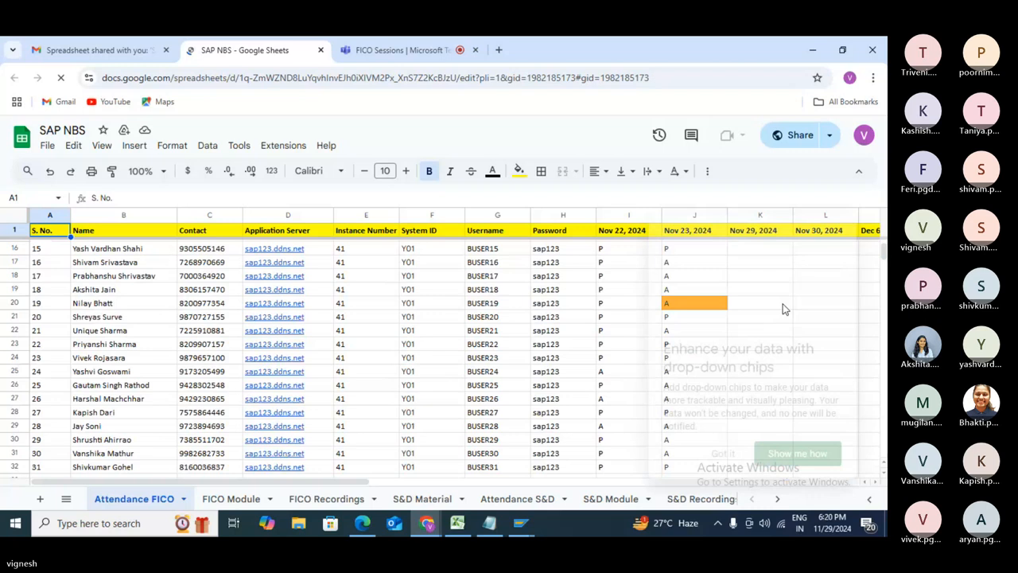
left_click(720, 454)
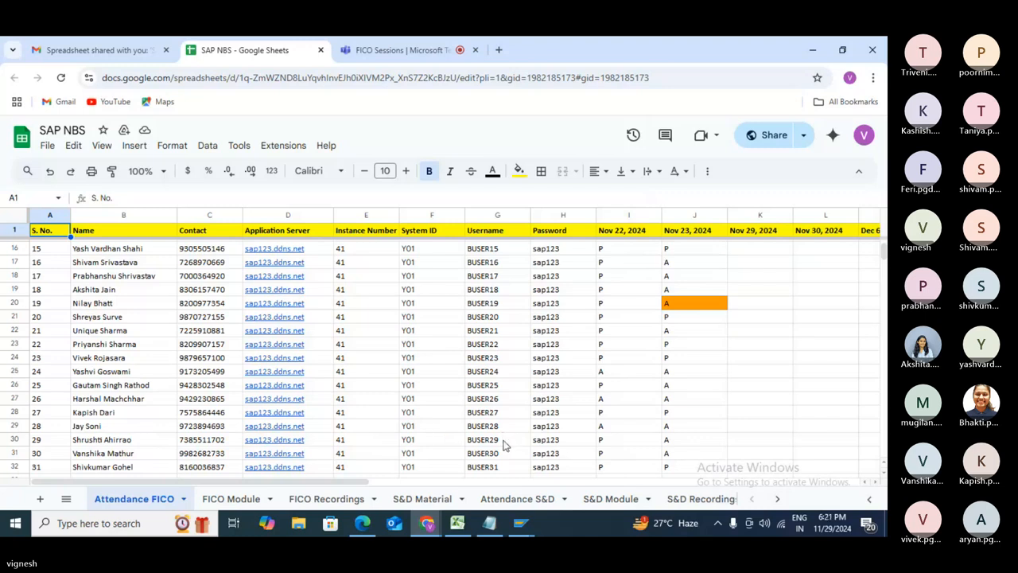
key("alt+Tab")
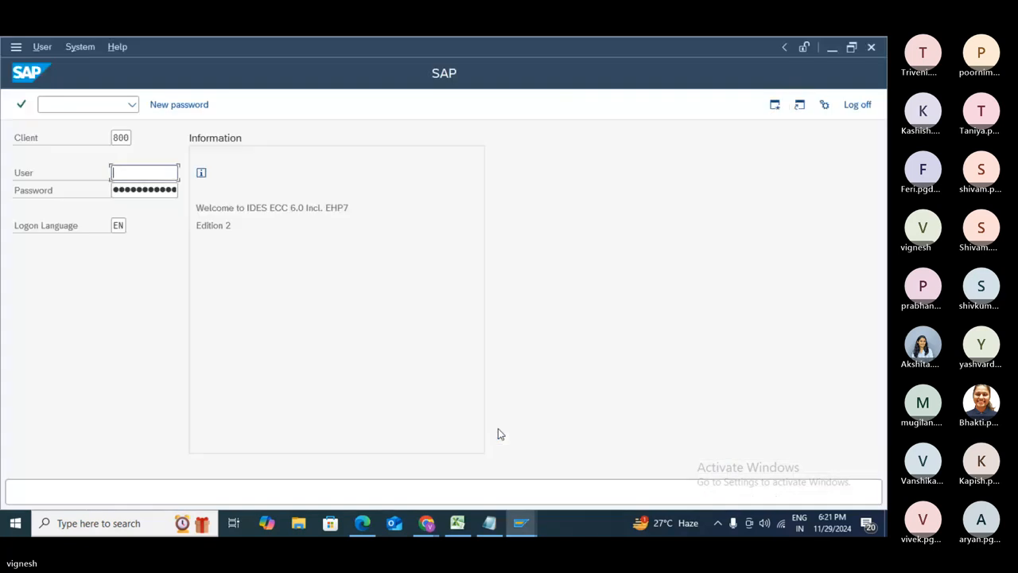
- Log on to client 800 with the assigned user ID and password from the attendance sheet
type("BUSER")
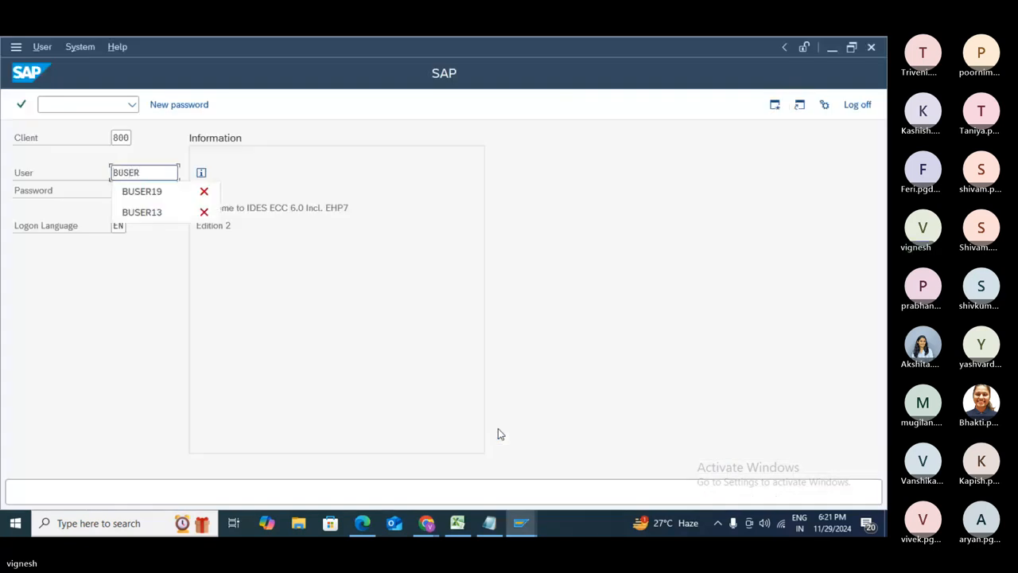
type("28")
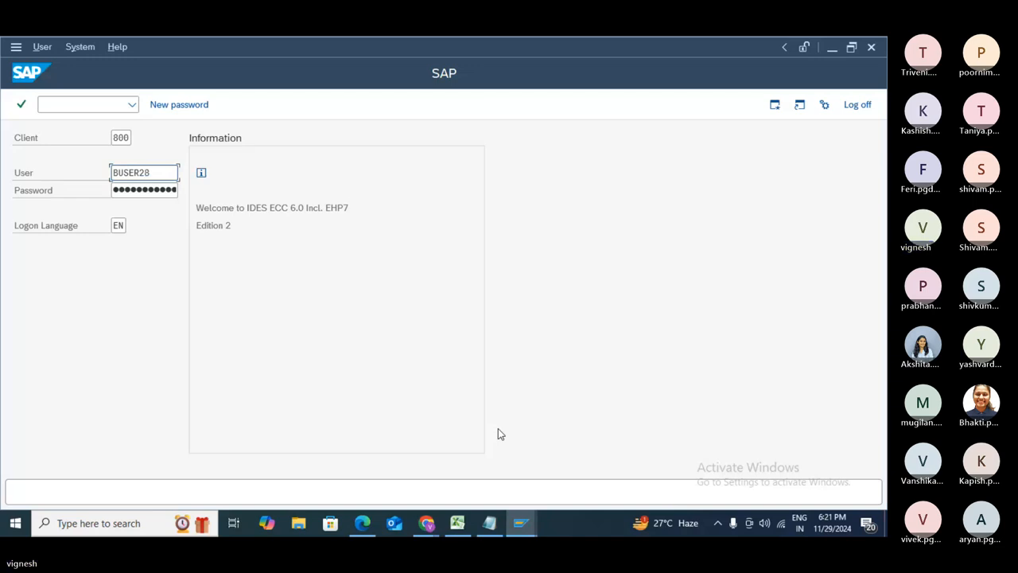
key("Tab")
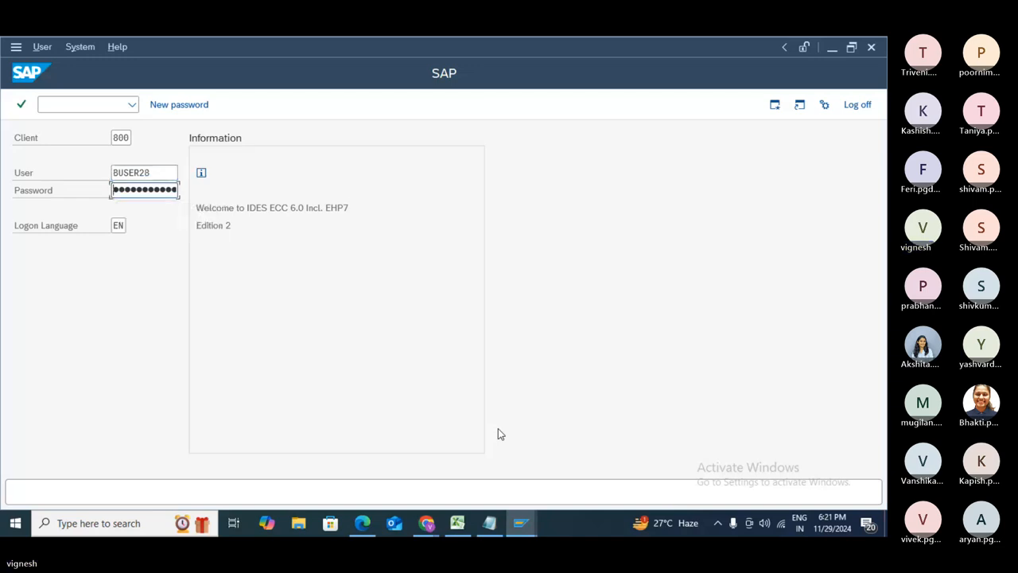
key("alt+Tab")
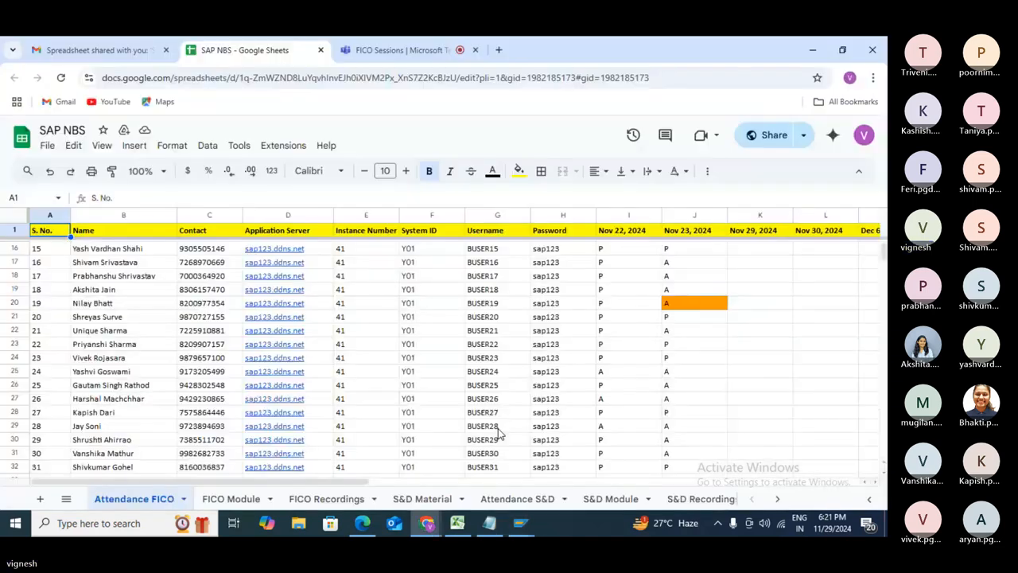
key("alt+Tab")
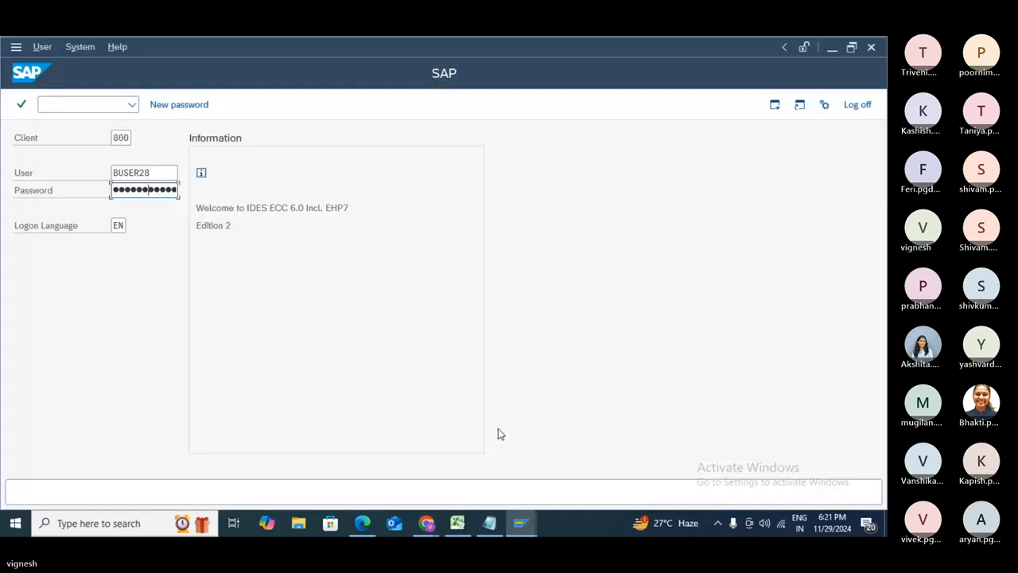
key("Return")
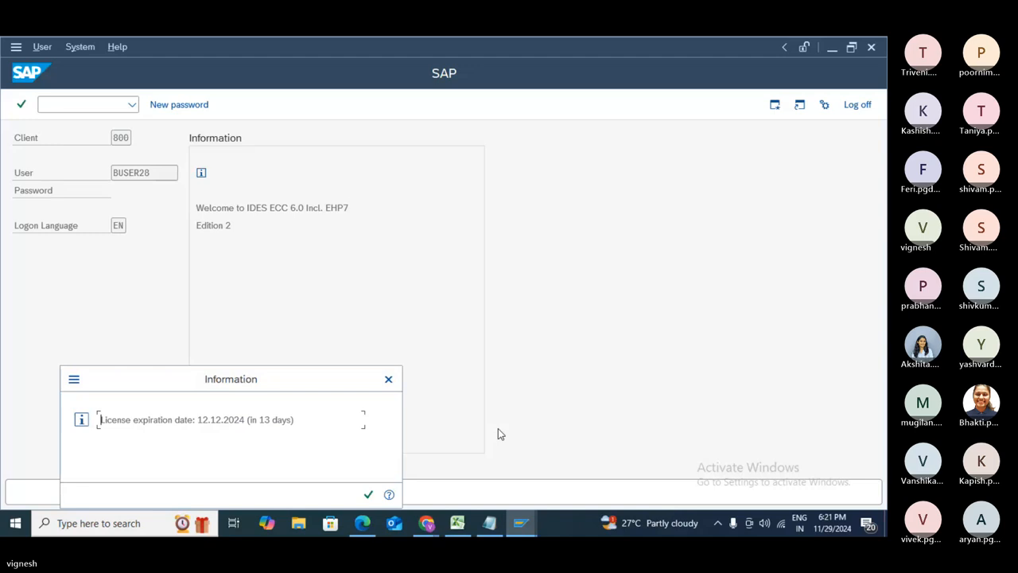
- Acknowledge the licence notice, enter and repeat a new password, and dismiss the copyright notice
left_click(368, 494)
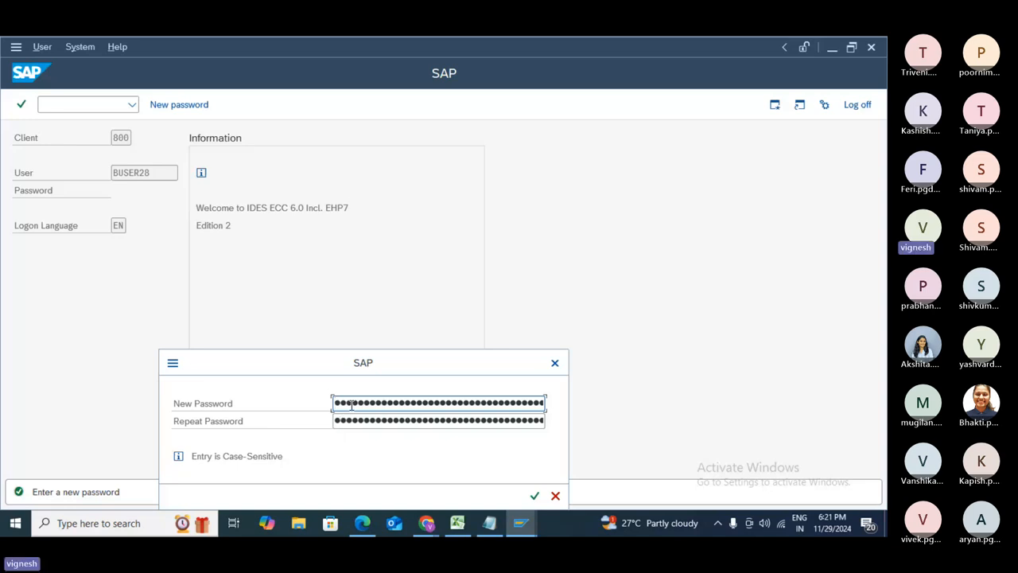
key("Right")
key("Right")
key("Right")
key("Right")
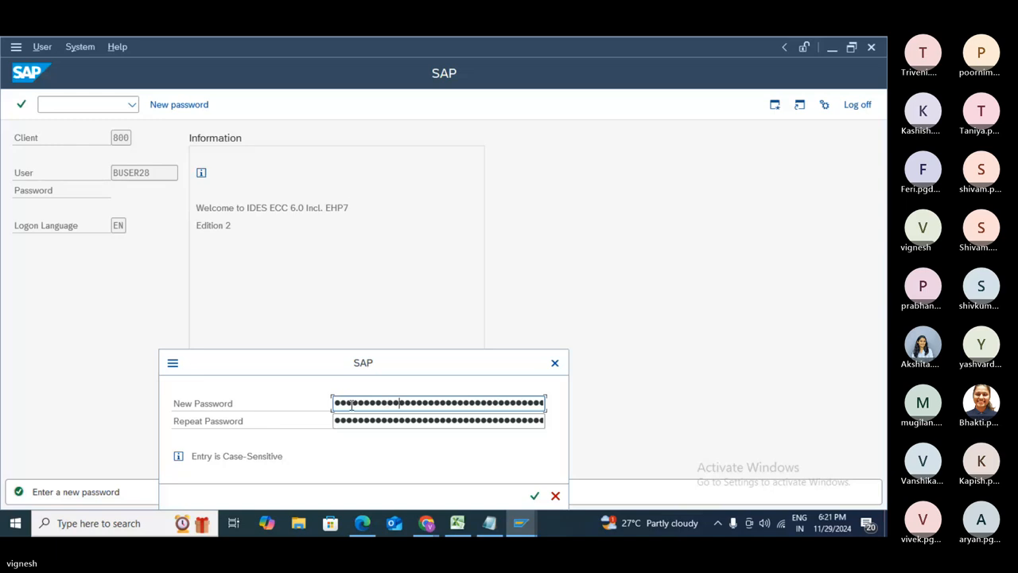
key("Tab")
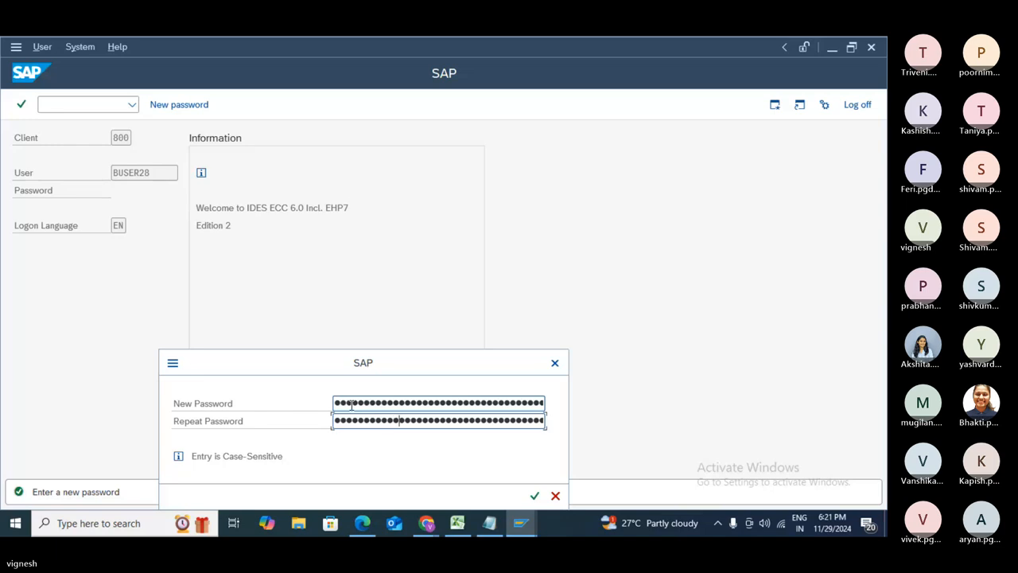
key("Return")
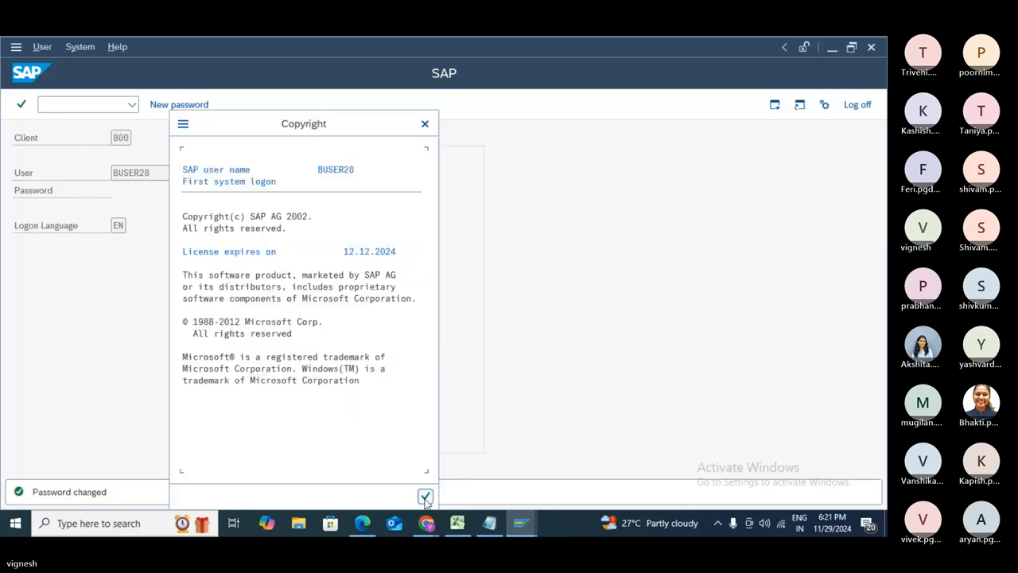
left_click(426, 497)
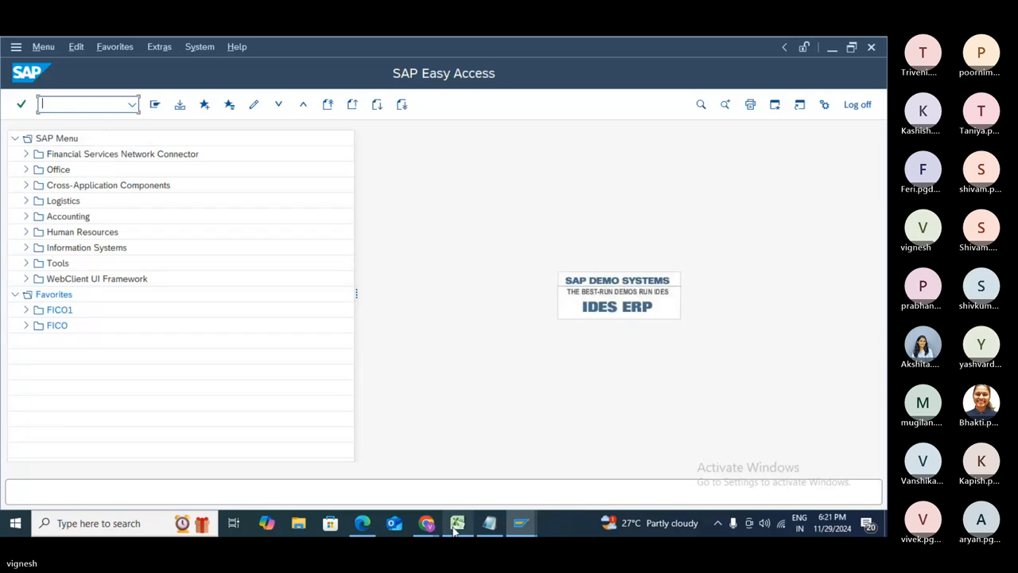
- Close the FICO workbook in Excel, saving its changes
mouse_move(457, 526)
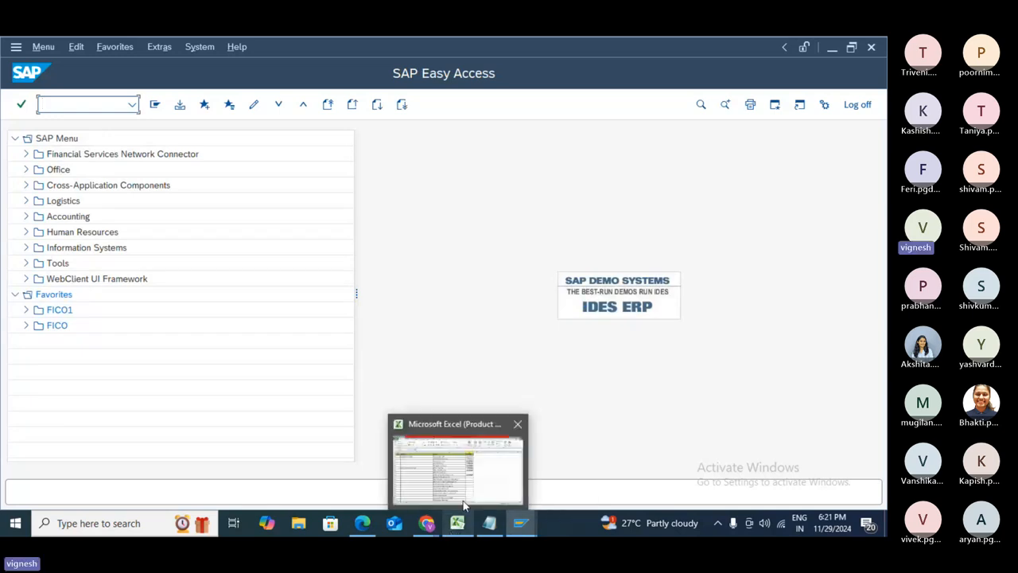
left_click(463, 503)
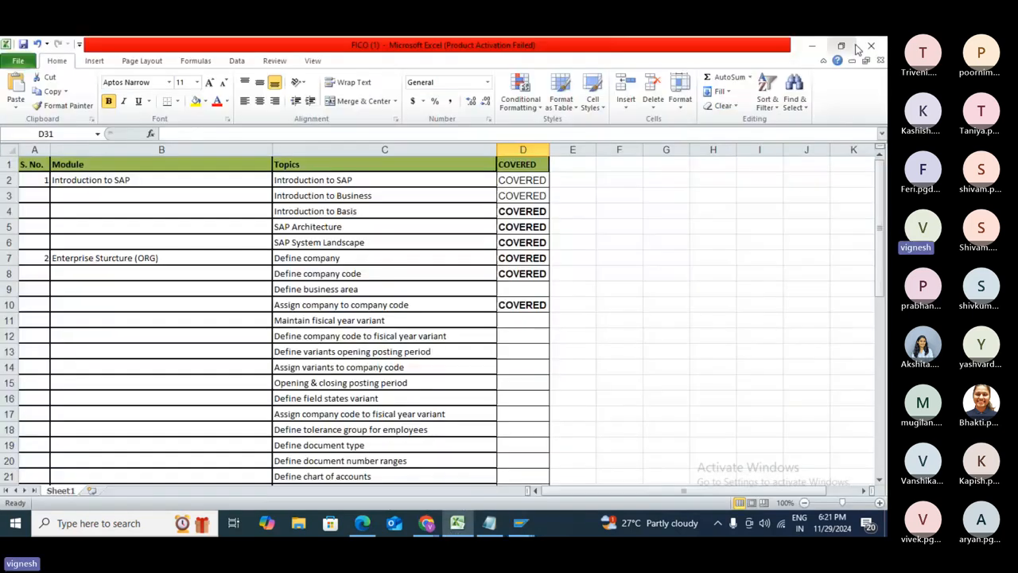
left_click(859, 48)
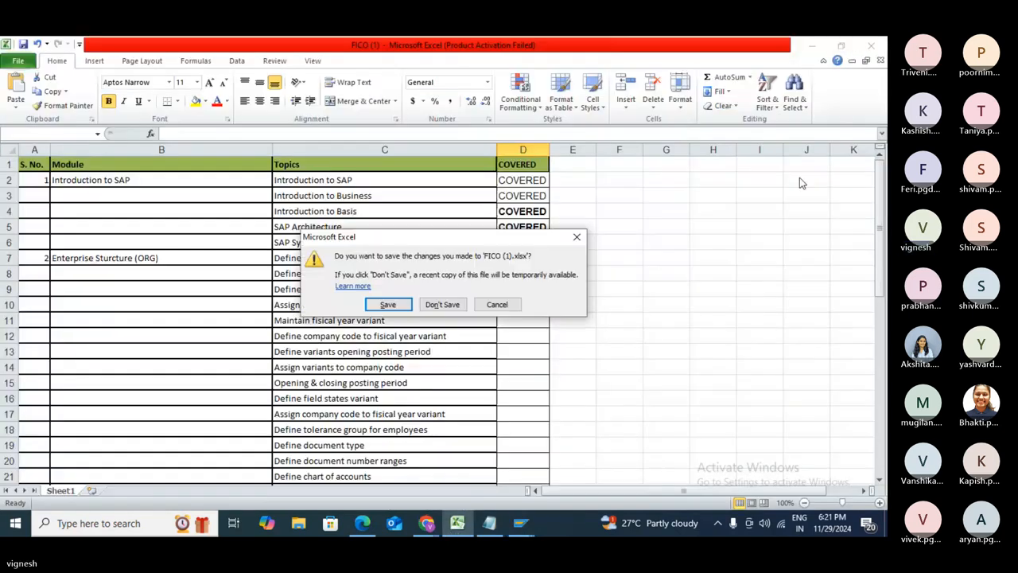
left_click(387, 306)
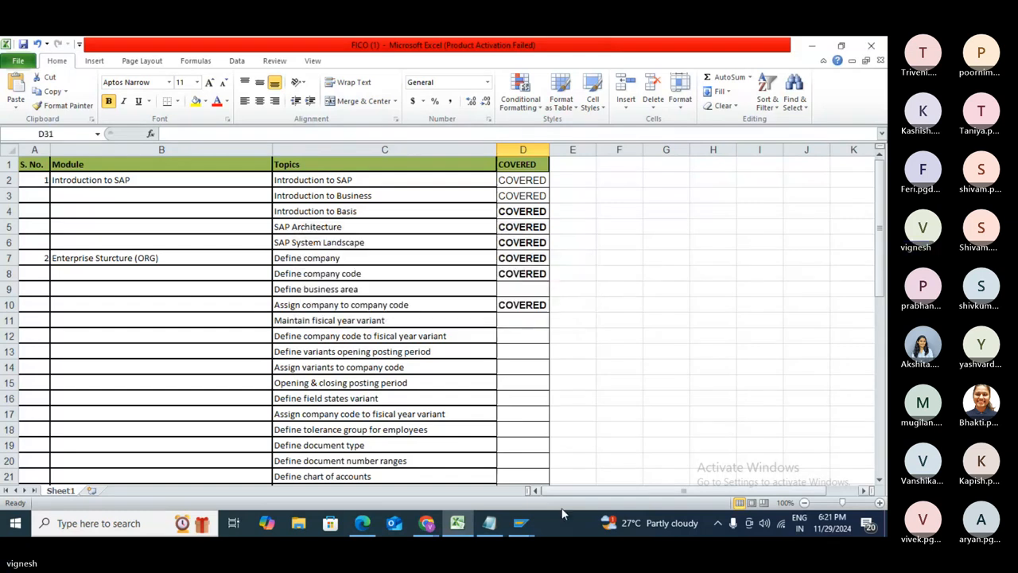
- Close the SAP NBS spreadsheet tab and minimise Chrome and Excel to show SAP Easy Access
mouse_move(426, 523)
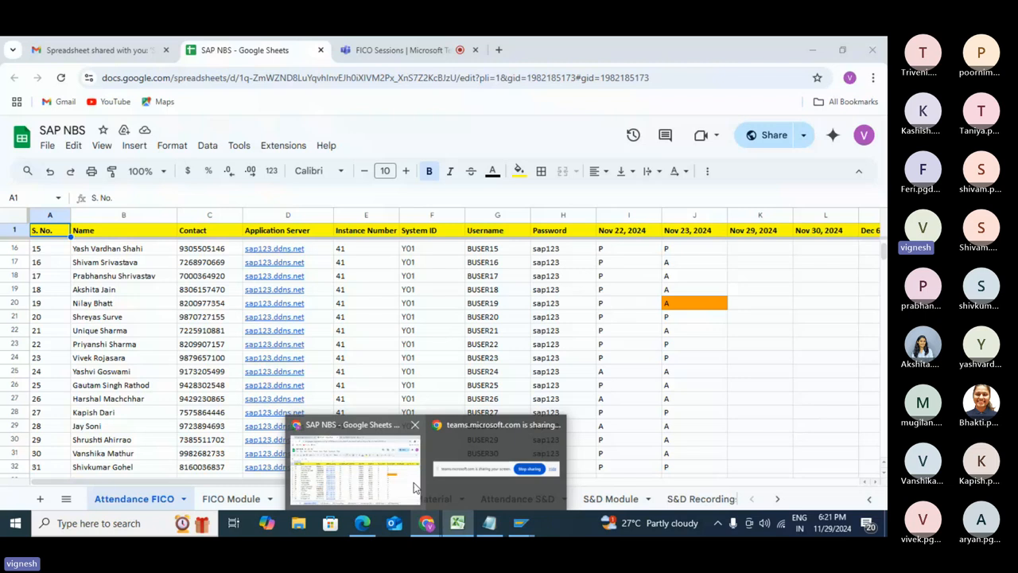
left_click(414, 487)
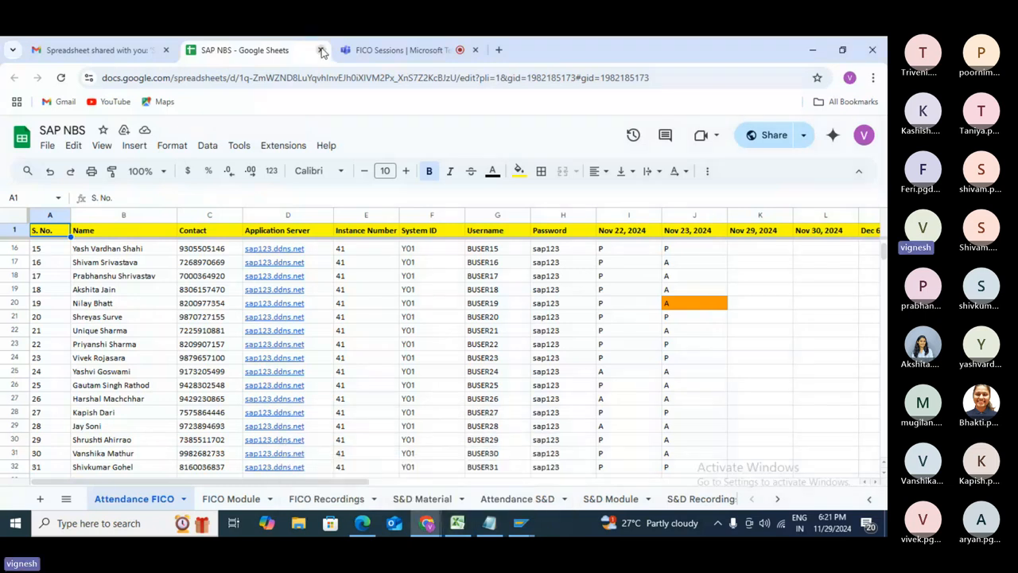
left_click(322, 50)
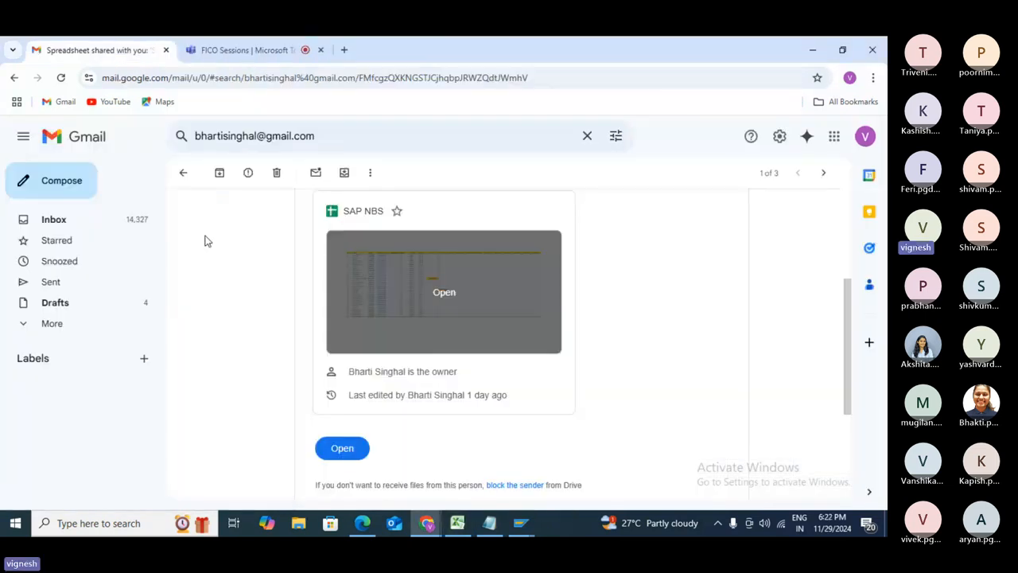
left_click(213, 45)
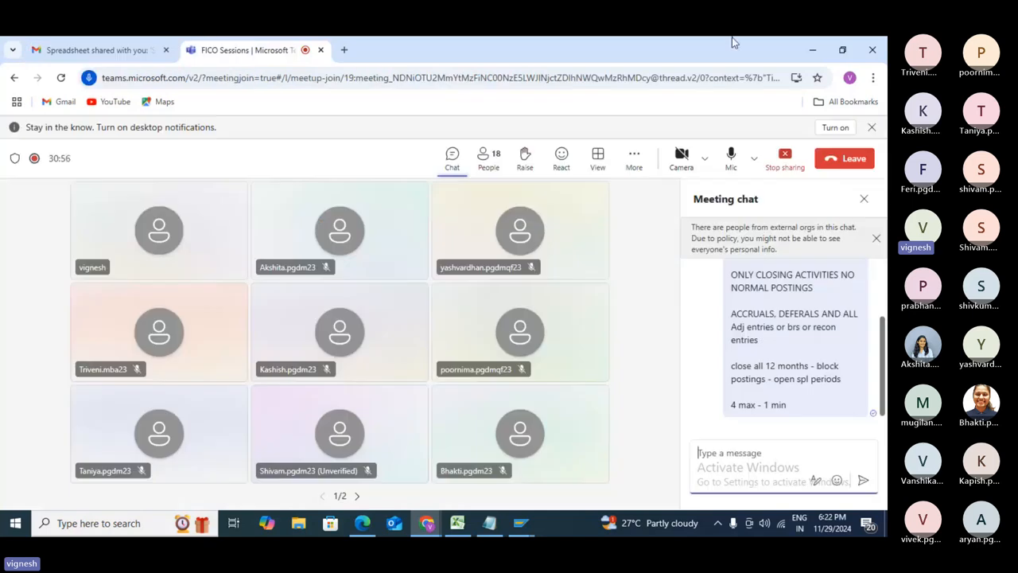
left_click(814, 52)
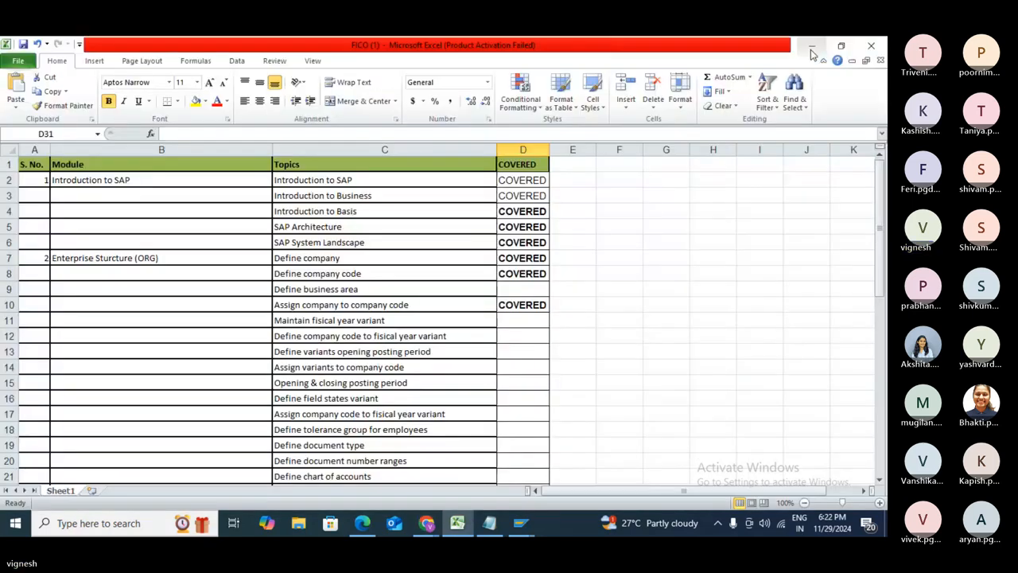
left_click(813, 50)
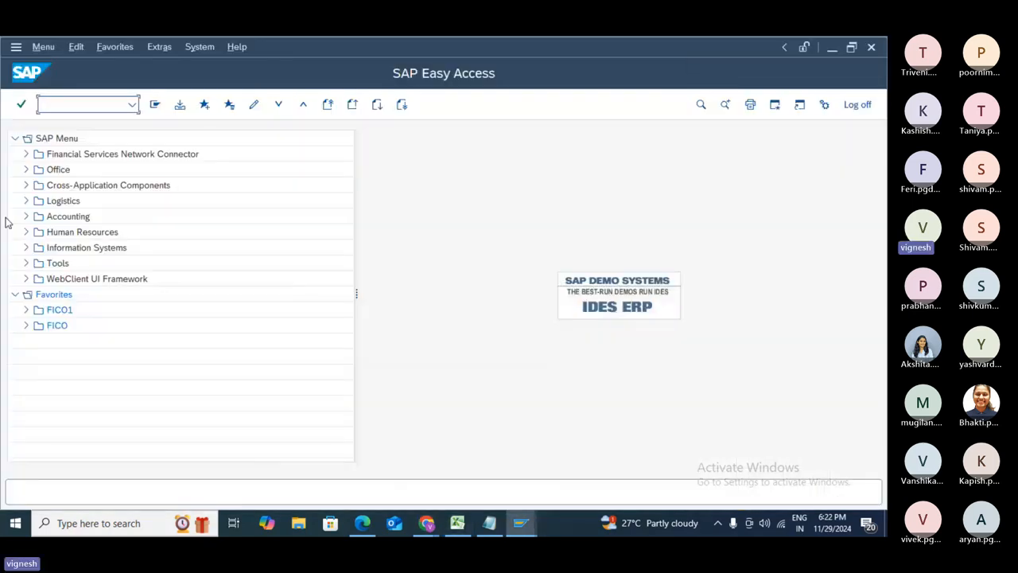
- Run SPRO and drill through the Reference IMG's Ledgers to execute Maintain Fiscal Year Variant
type("spro")
key("Return")
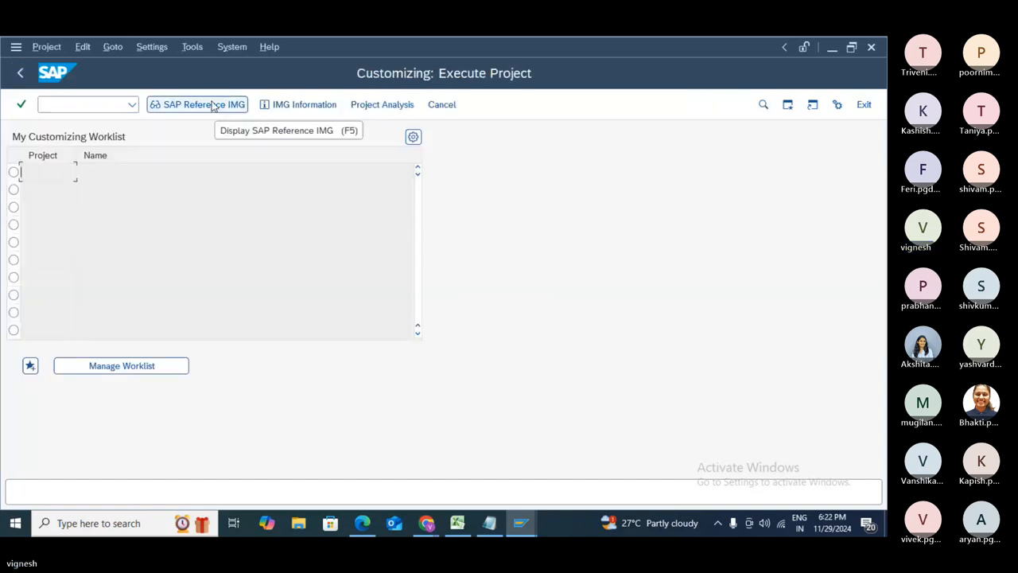
left_click(213, 105)
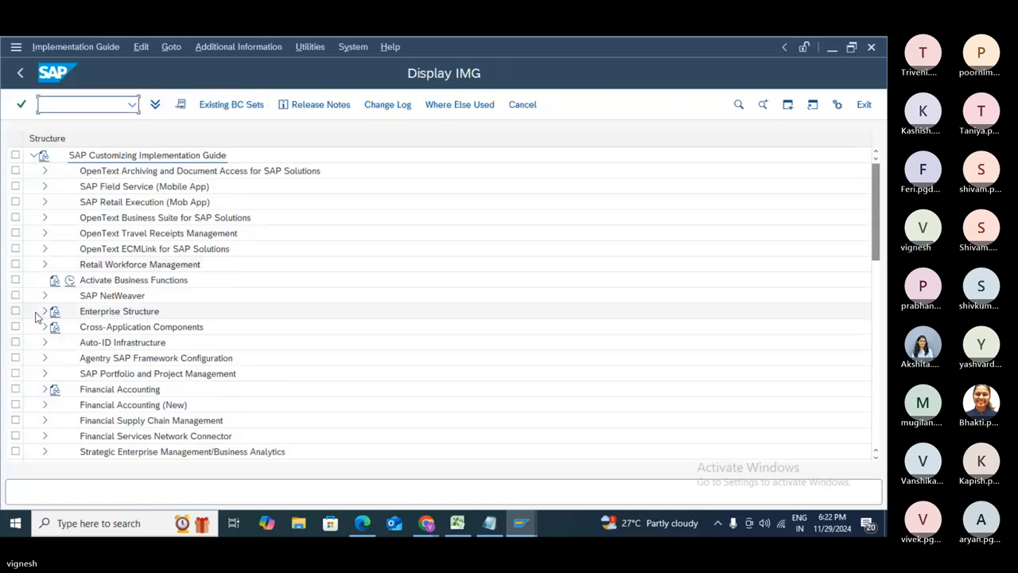
left_click(45, 404)
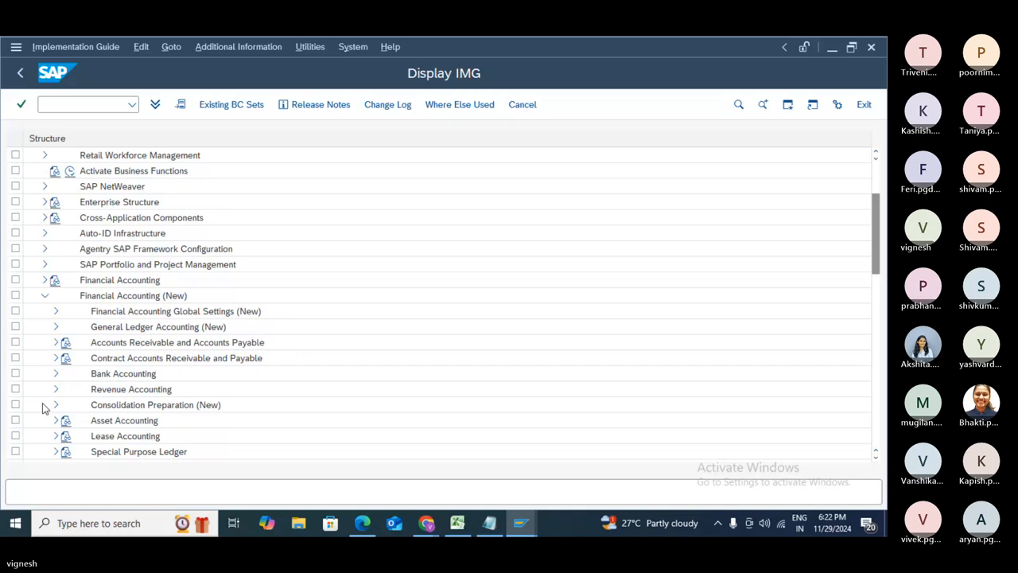
left_click(55, 311)
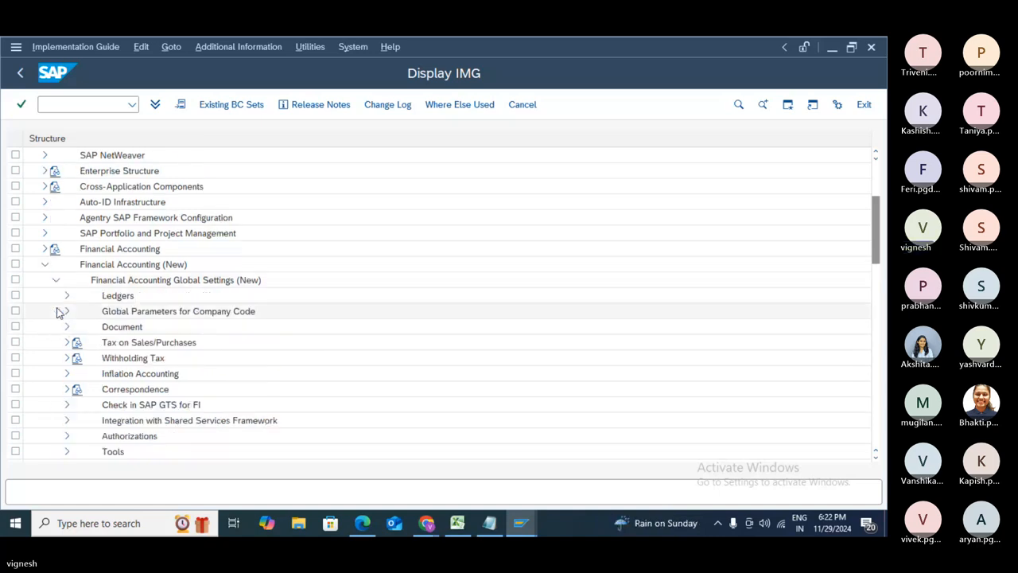
scroll(57, 312, "down", 1)
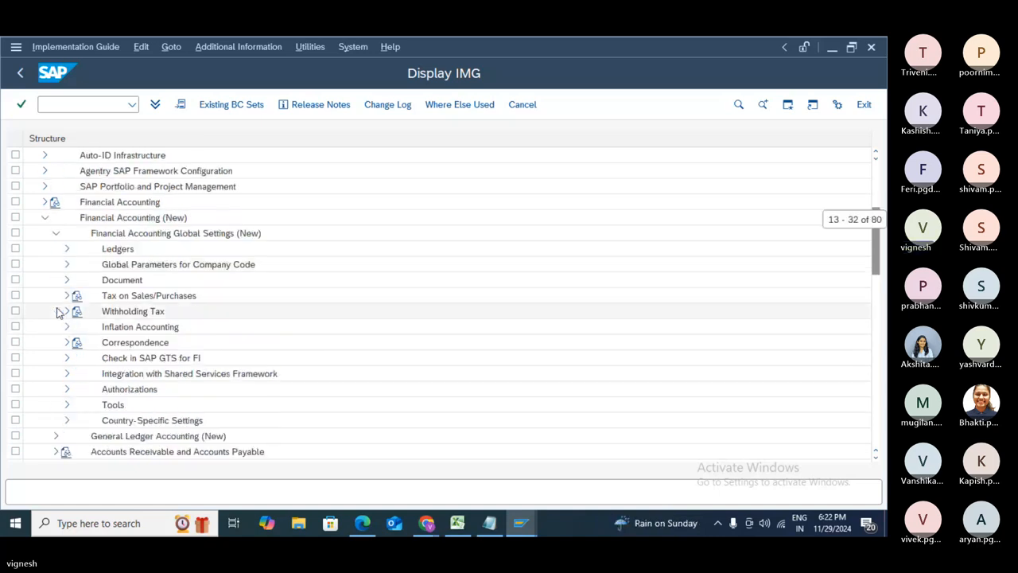
left_click(67, 250)
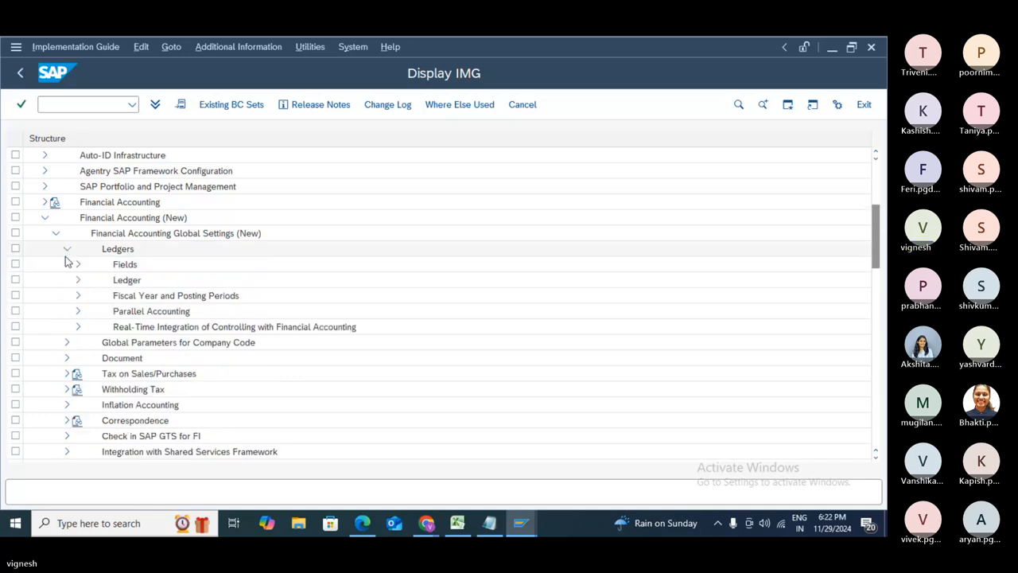
left_click(78, 297)
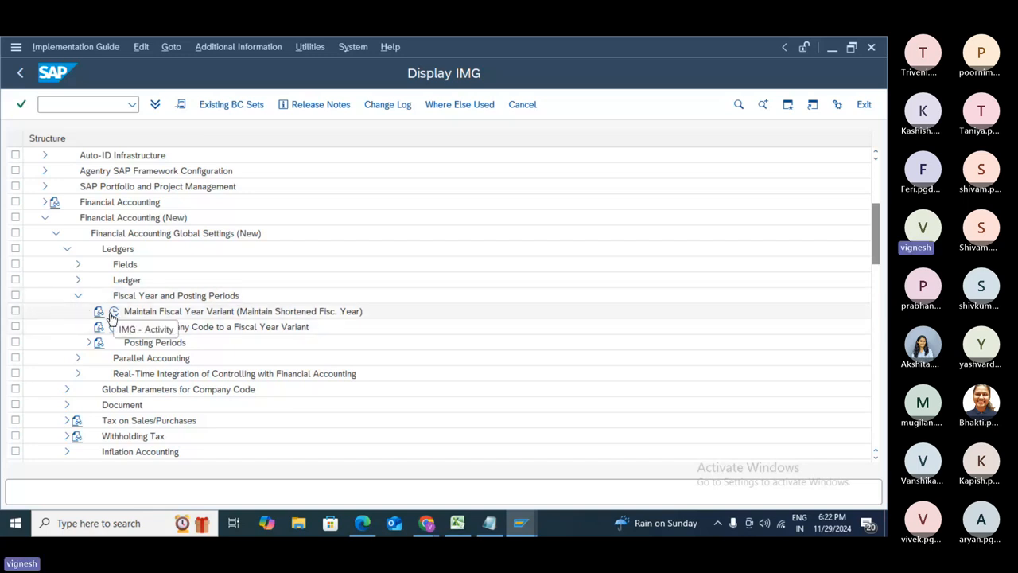
left_click(112, 314)
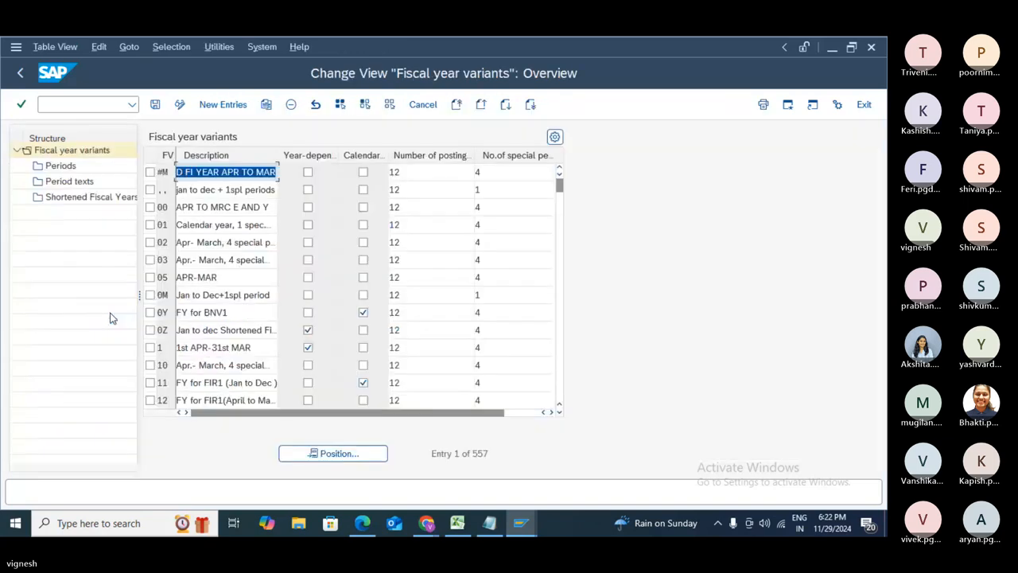
- Position the variant list on K4, then go back twice to Customizing: Execute Project
left_click(61, 167)
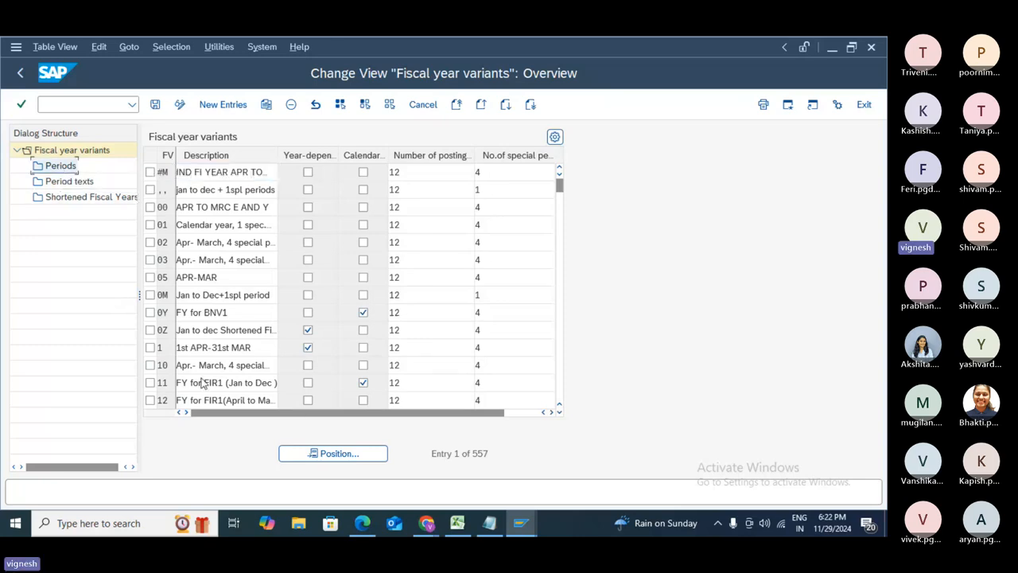
left_click(321, 457)
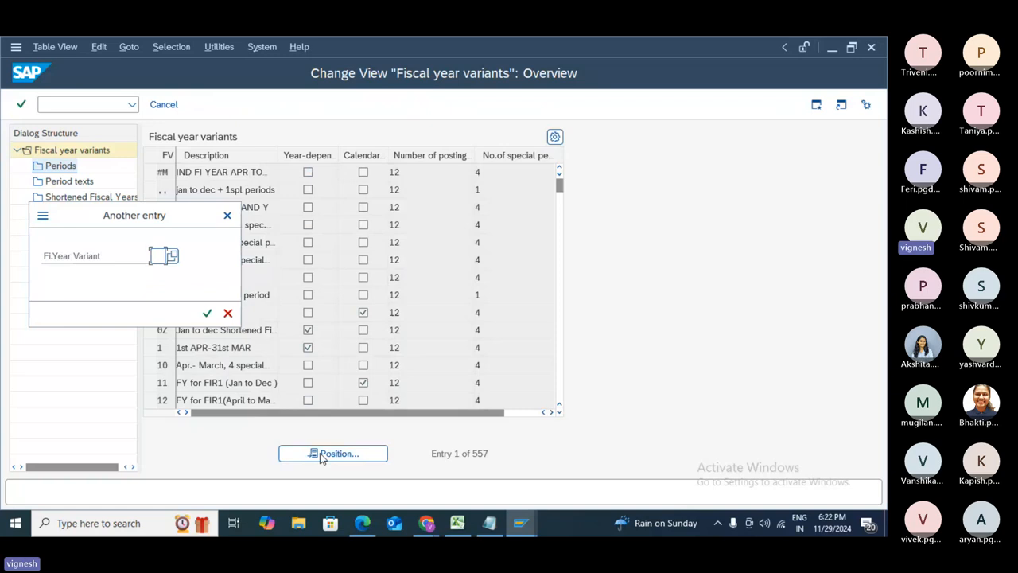
type("k4")
key("Return")
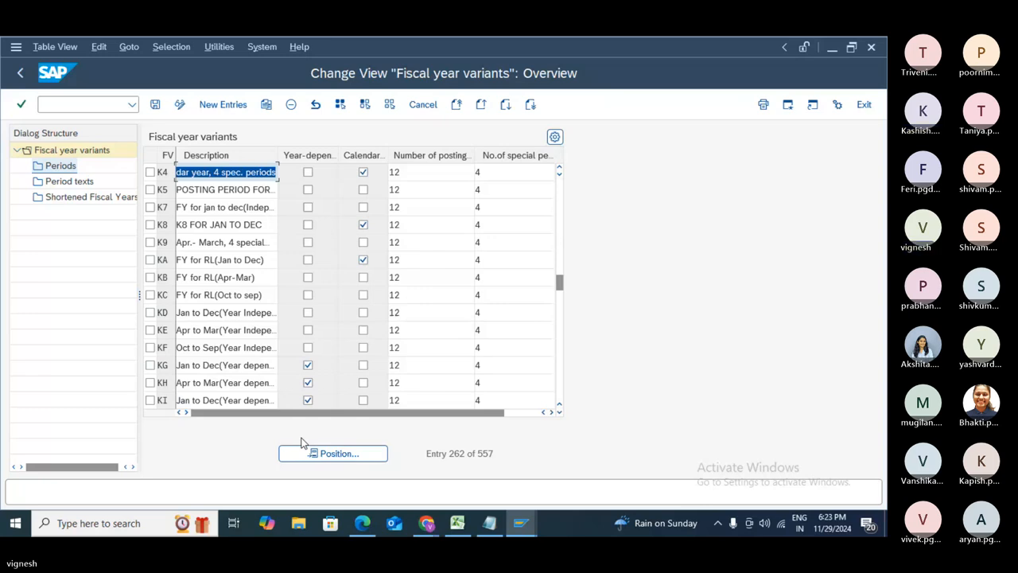
left_click(21, 73)
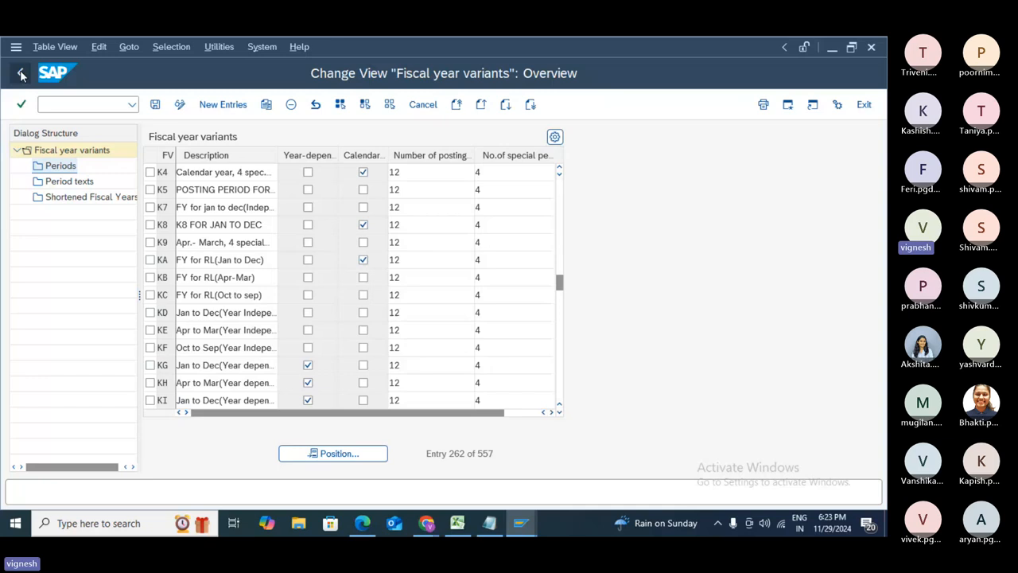
left_click(21, 73)
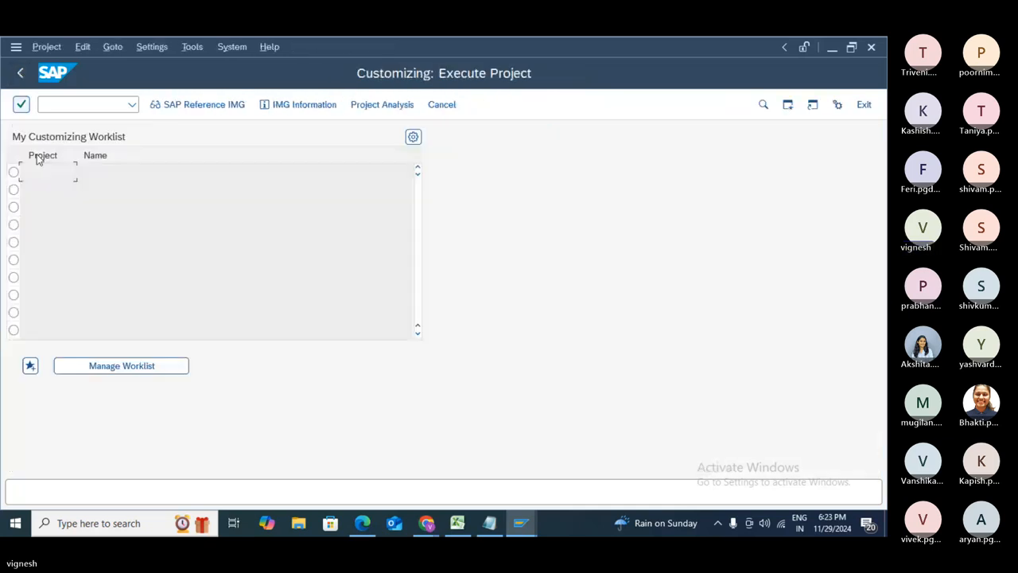
- Return to the SAP menu, rerun SPRO and open the SAP Reference IMG
left_click(21, 74)
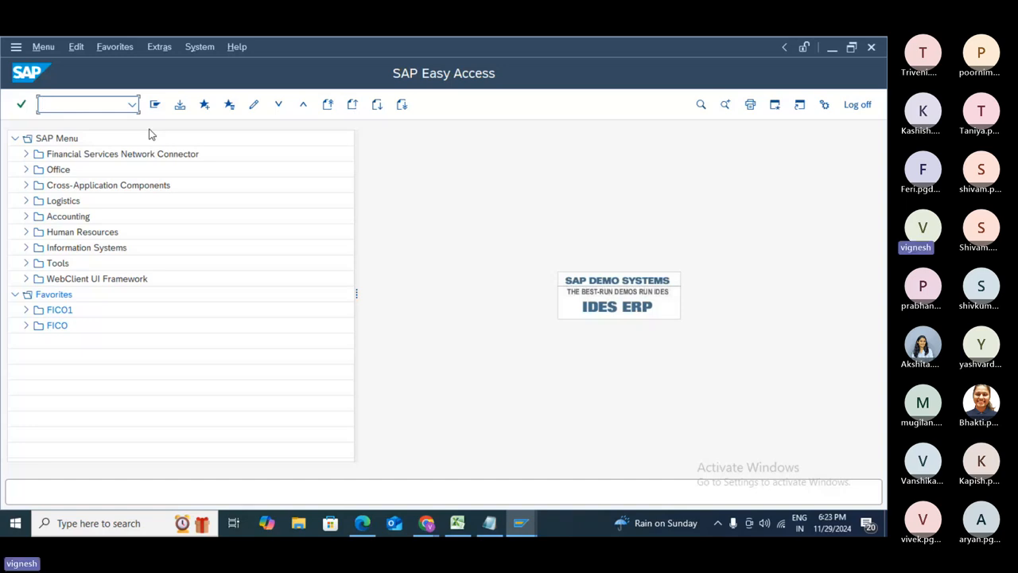
type("xs")
key("BackSpace")
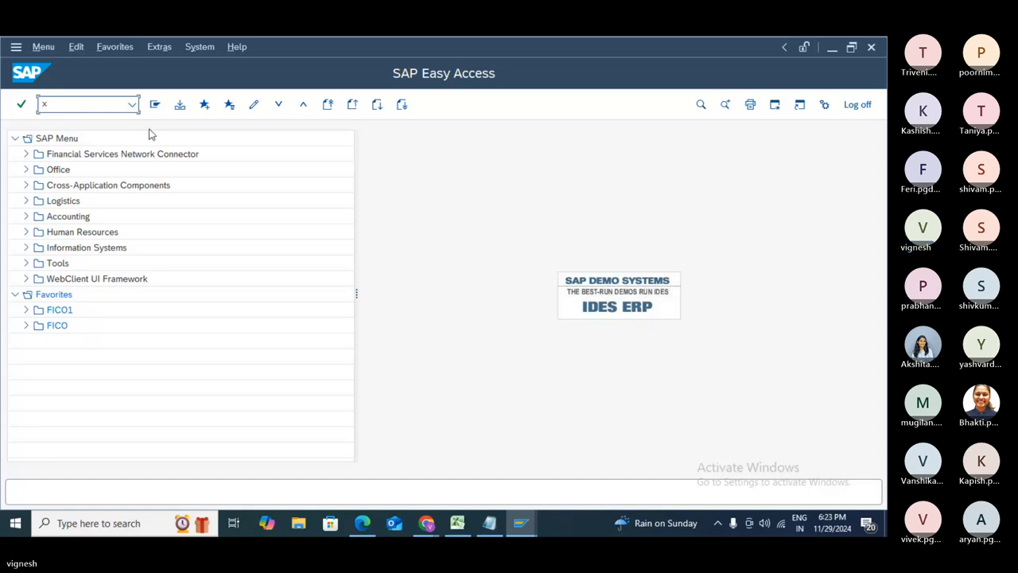
key("BackSpace")
type("spro")
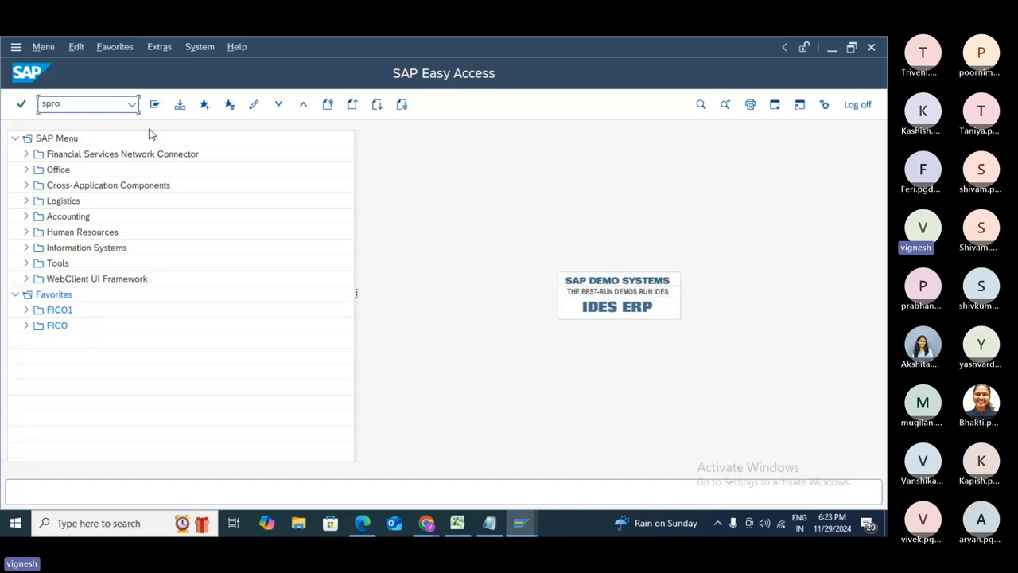
key("Return")
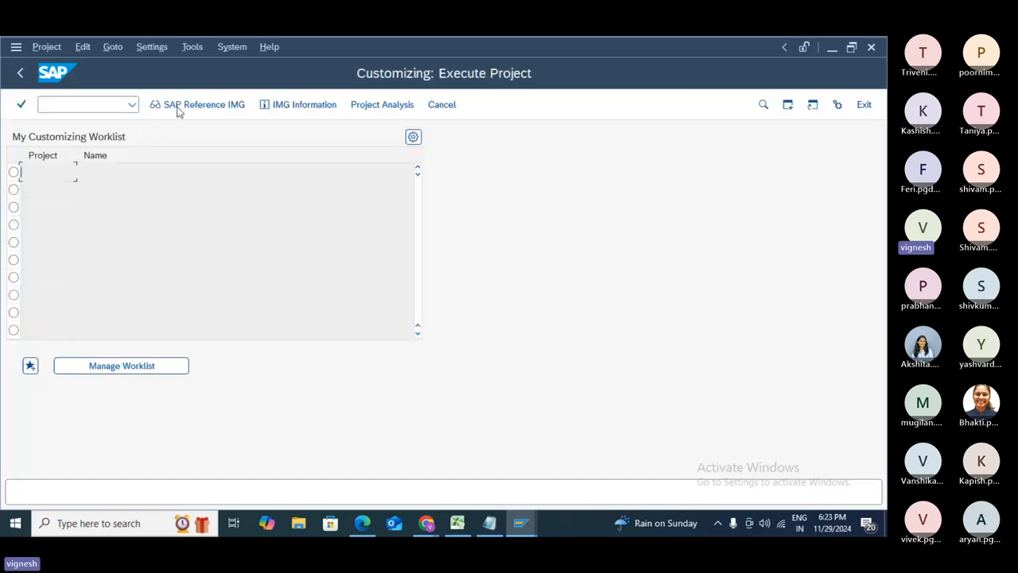
left_click(180, 110)
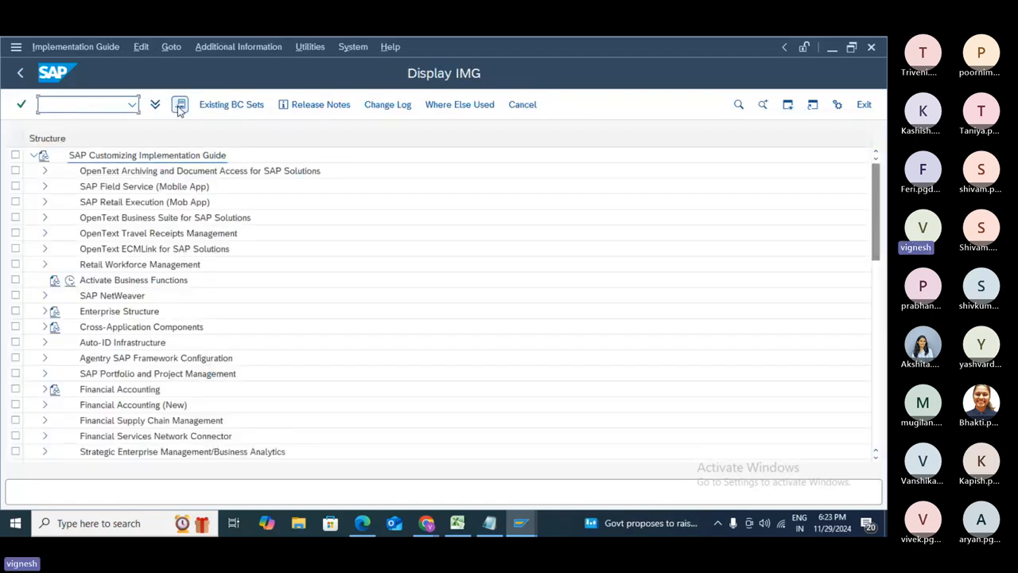
- Expand Financial Accounting (New) down to Fiscal Year and Posting Periods and run Maintain Fiscal Year Variant
left_click(44, 407)
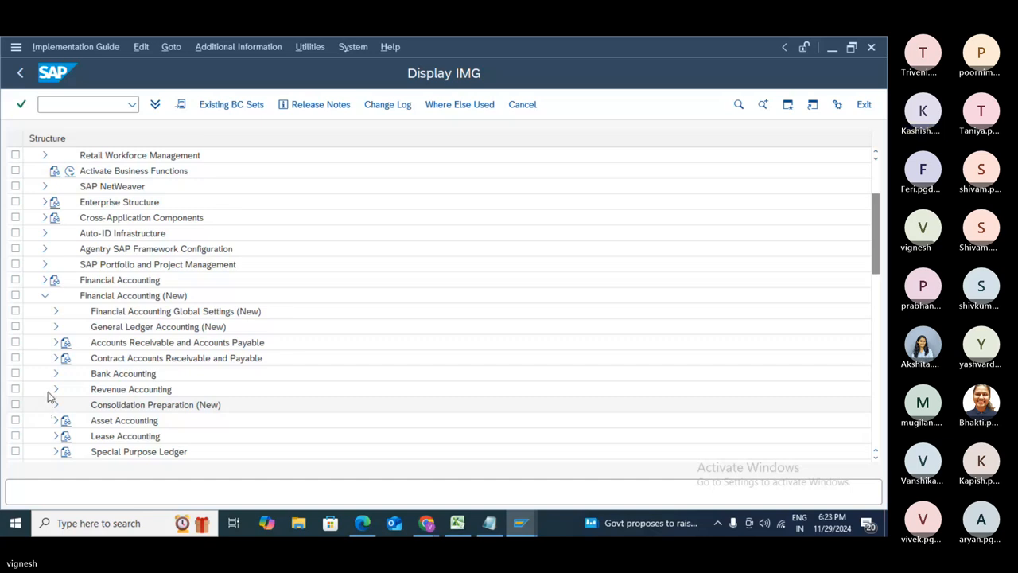
left_click(57, 312)
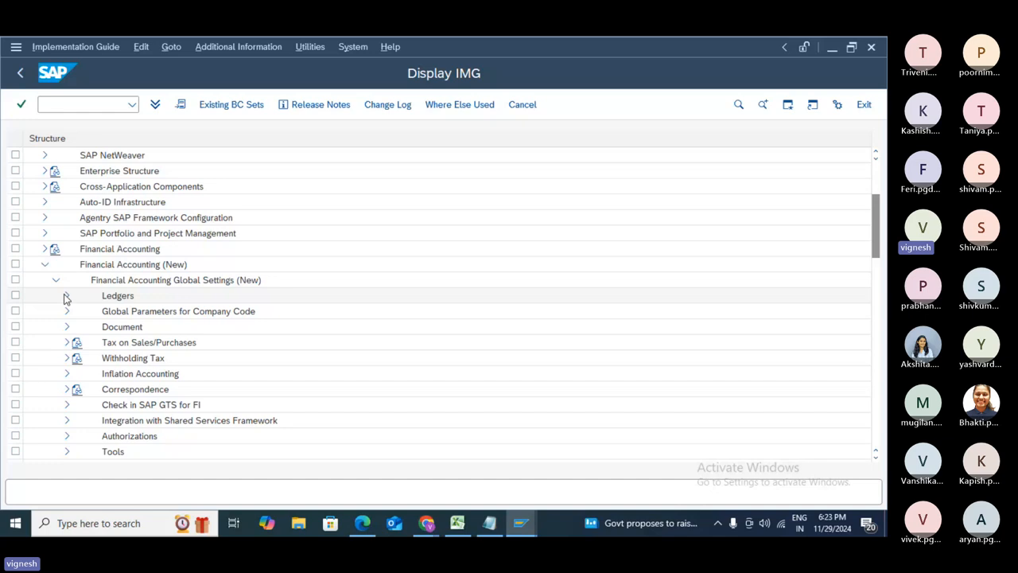
left_click(66, 296)
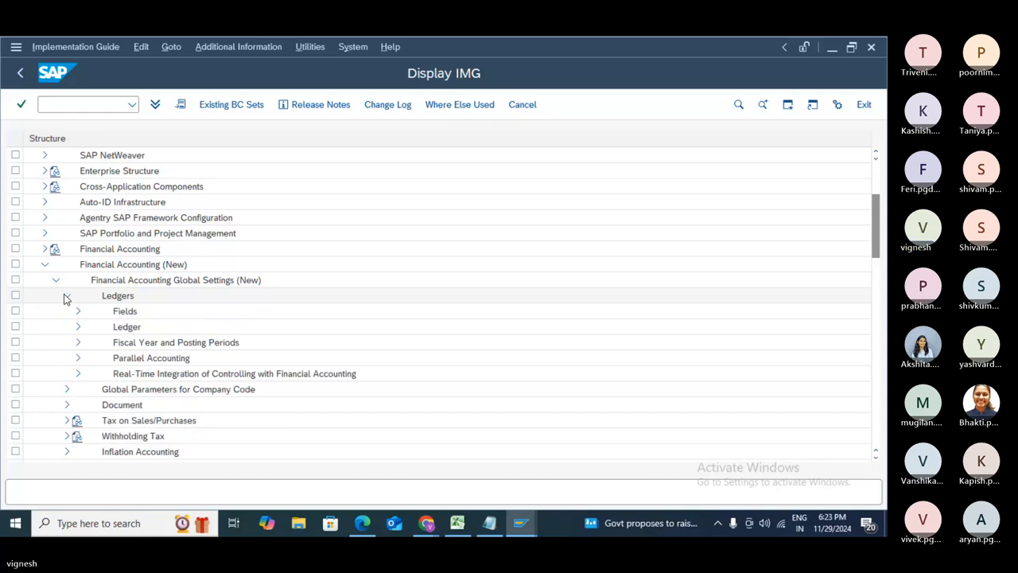
left_click(77, 343)
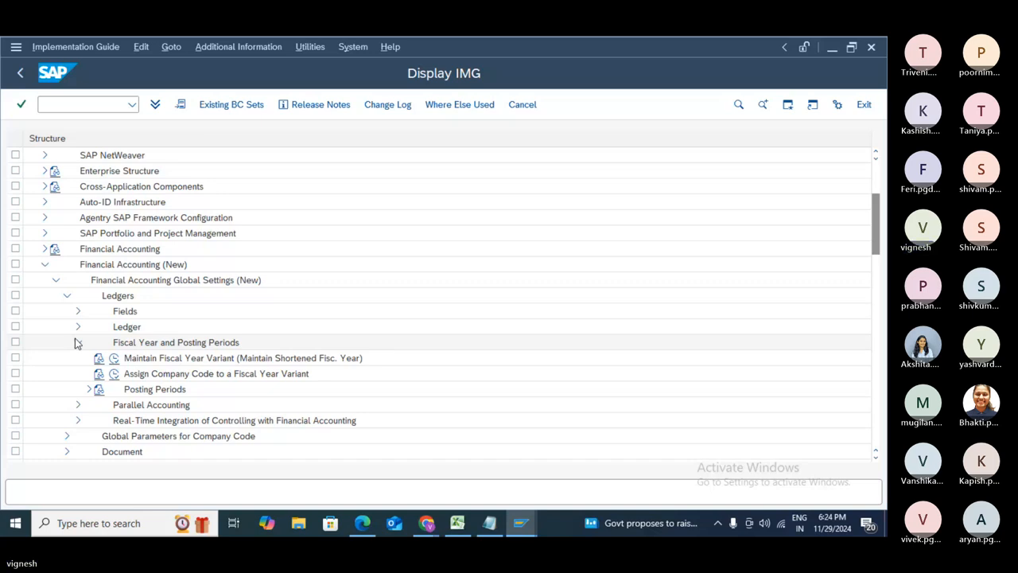
left_click(114, 359)
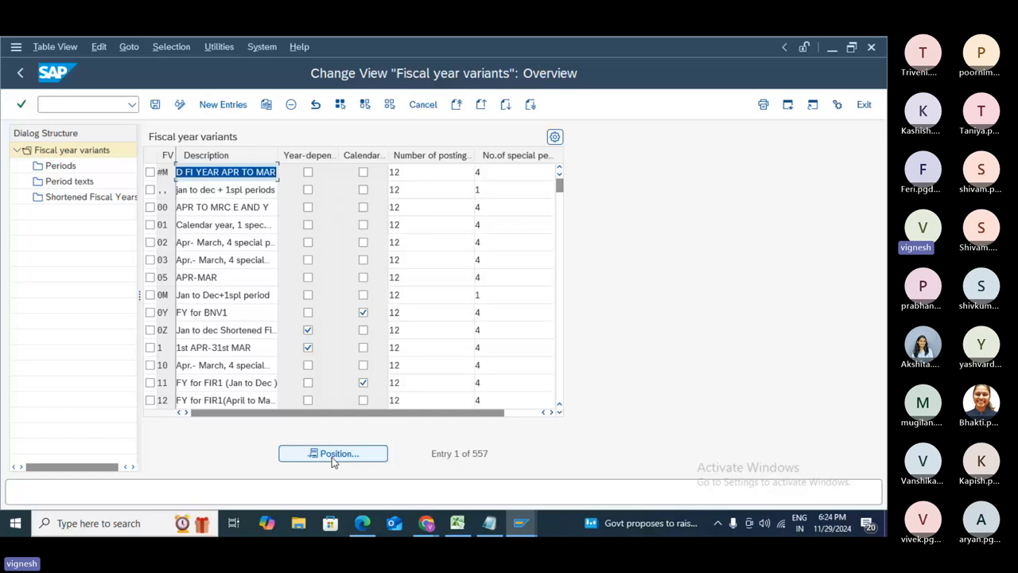
- Position the variant list on K4 (Calendar year, 4 special periods) and select its row
left_click(331, 455)
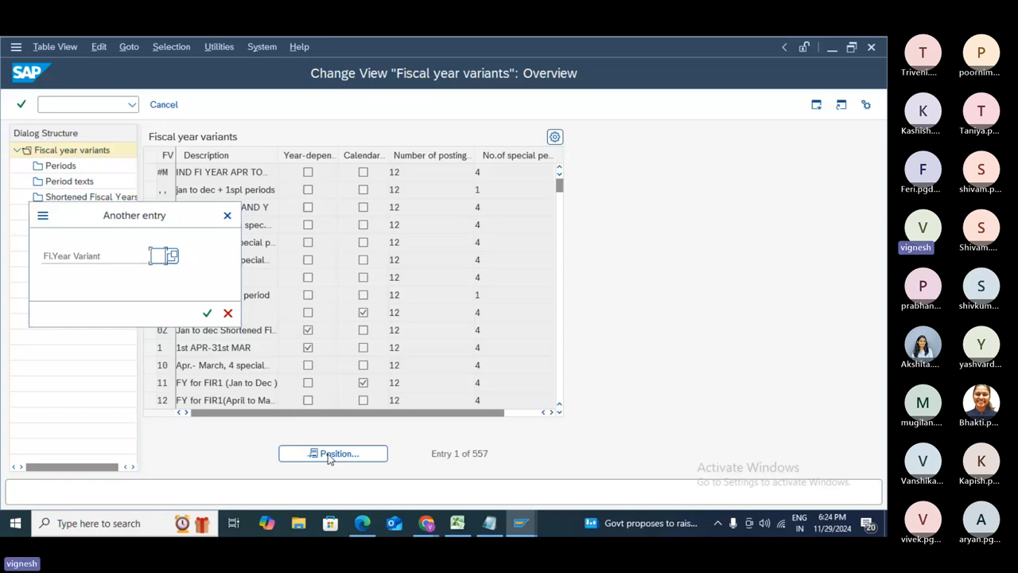
type("k4")
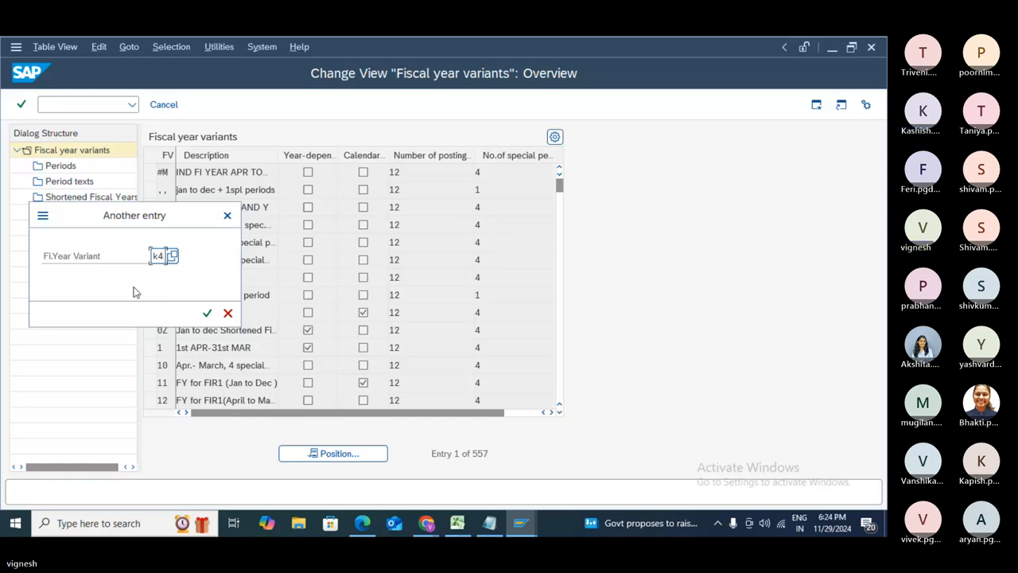
left_click(206, 313)
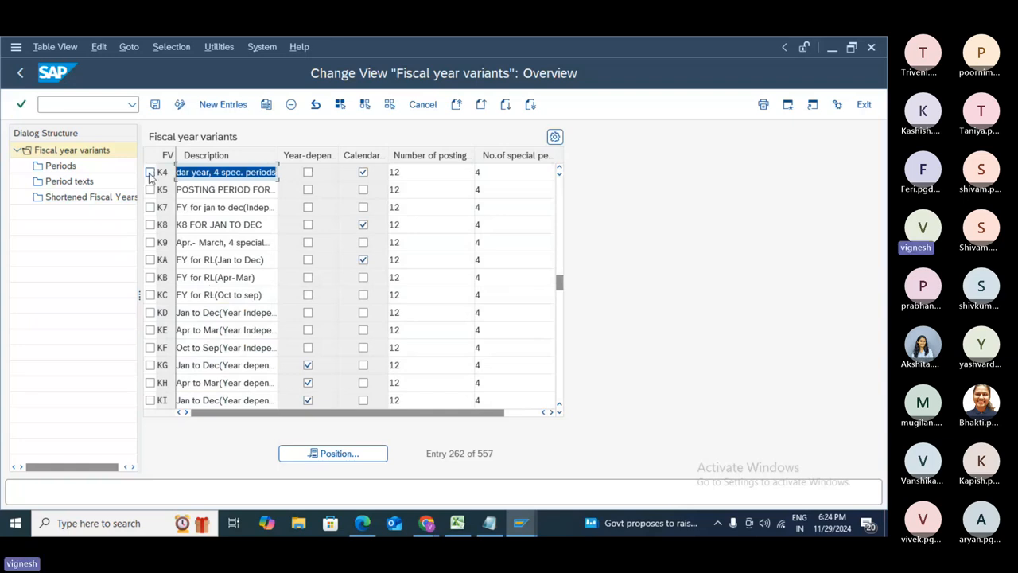
left_click(150, 173)
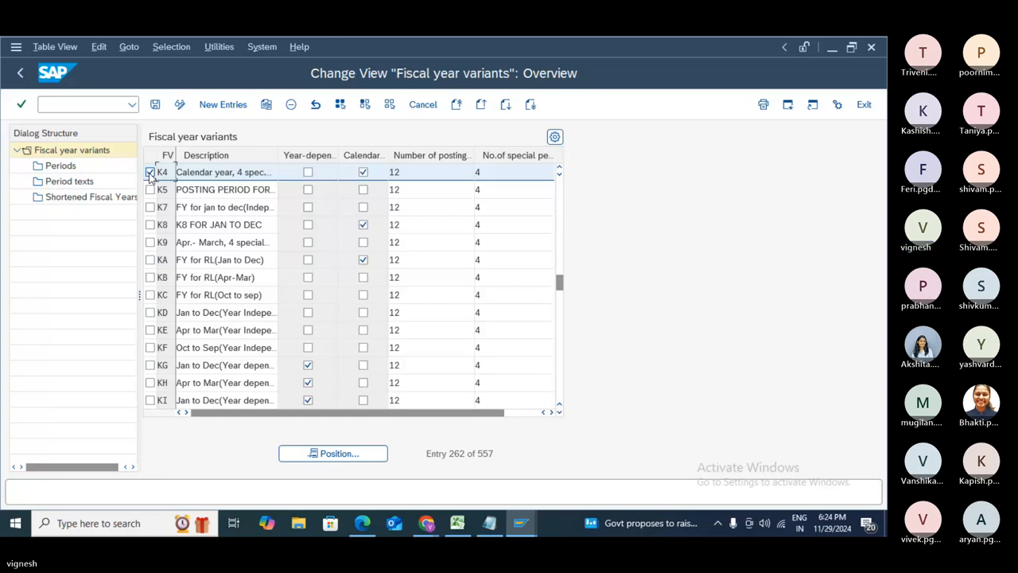
- Copy variant K4 under the new key 15, keeping its 12 posting and 4 special periods
left_click(267, 104)
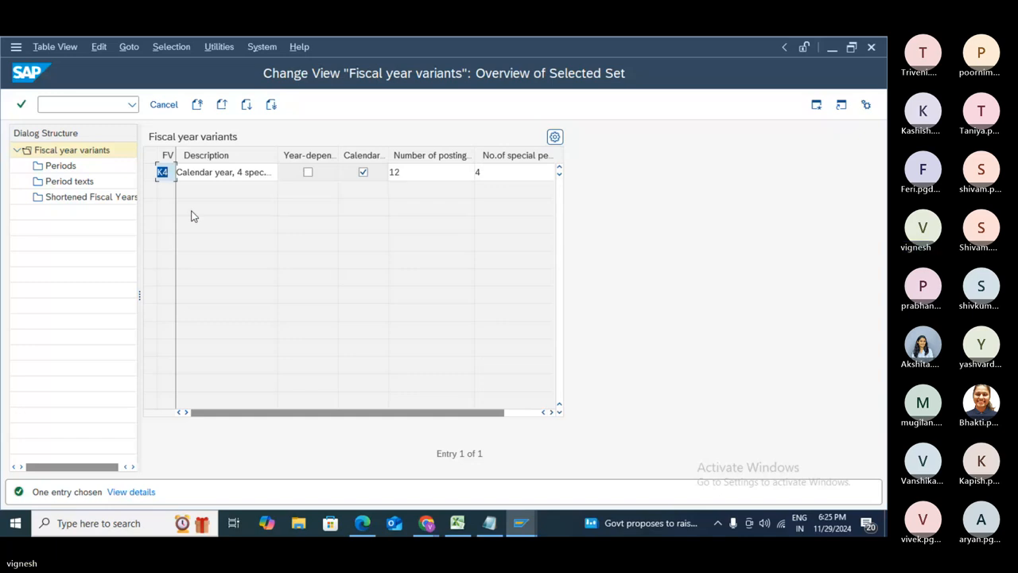
type("15")
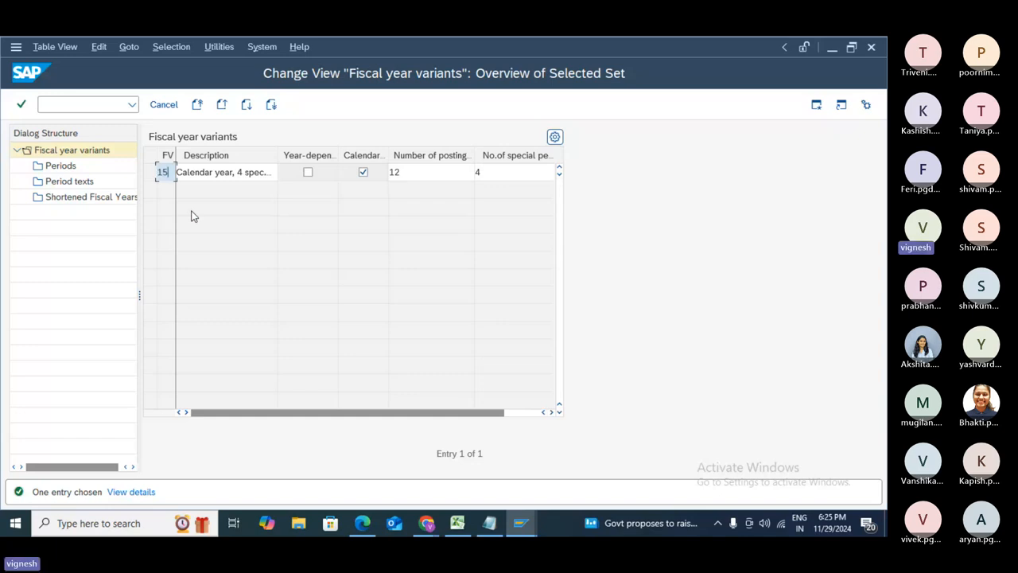
key("Tab")
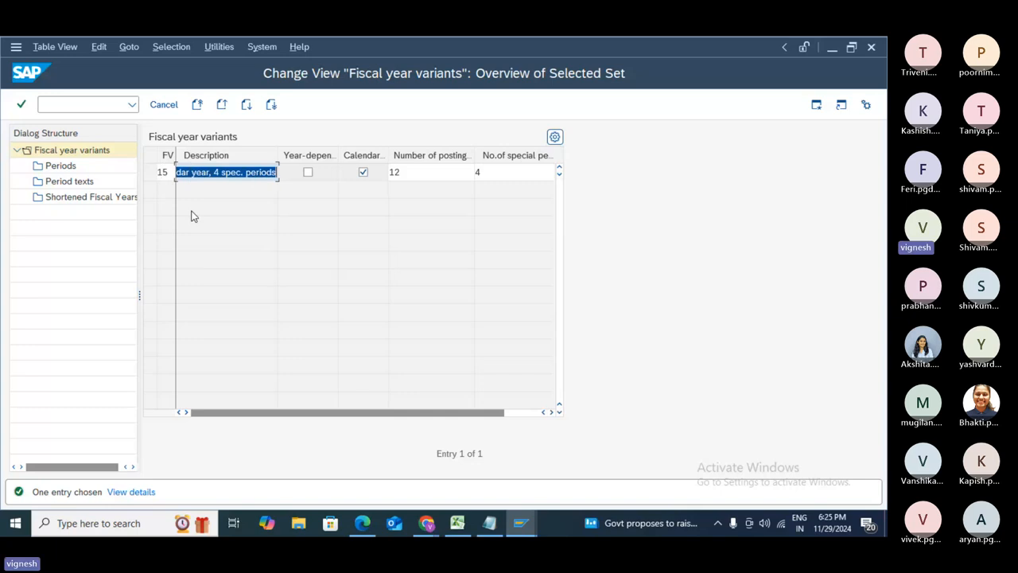
key("Tab")
key("Tab")
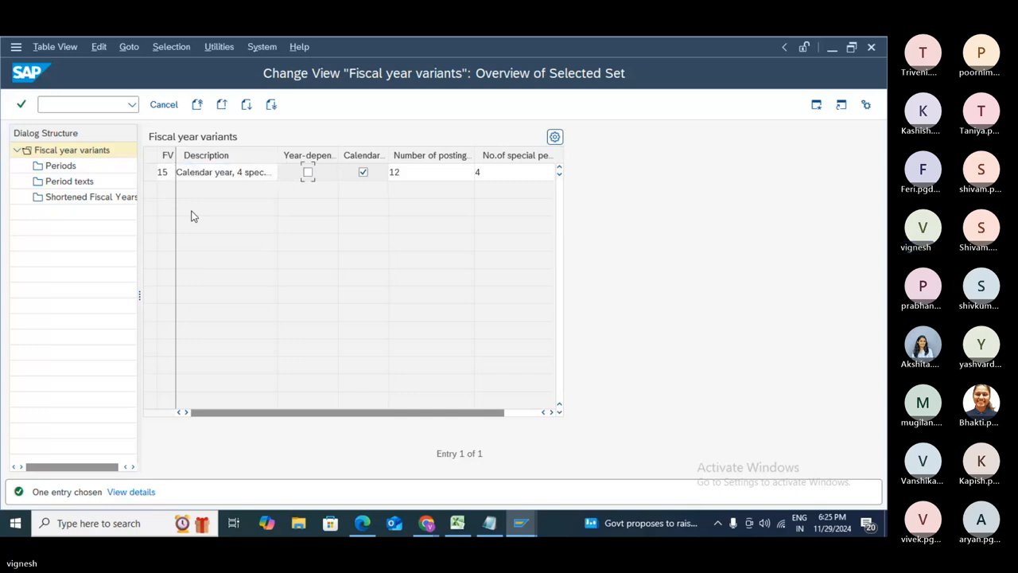
key("Tab")
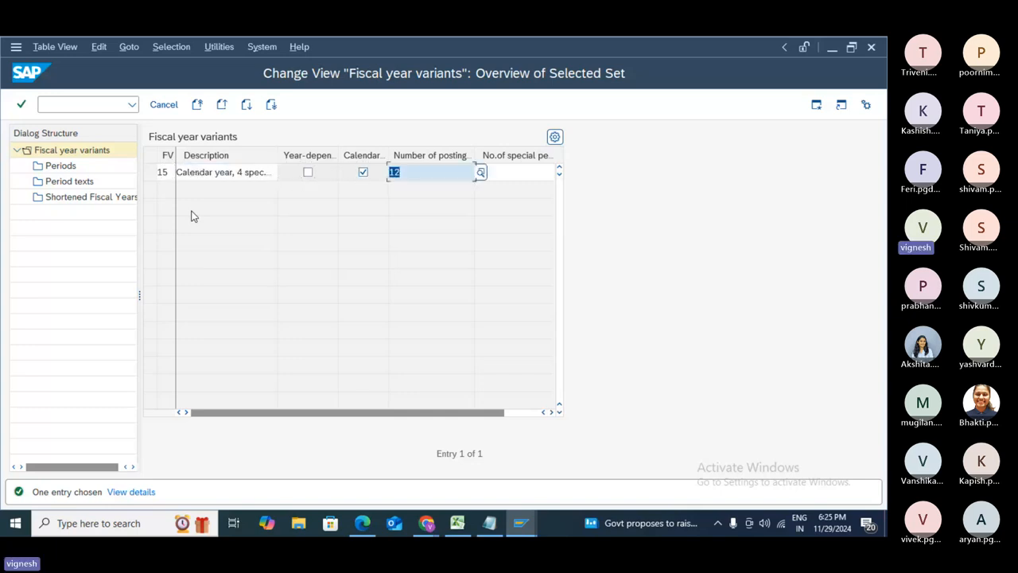
key("Tab")
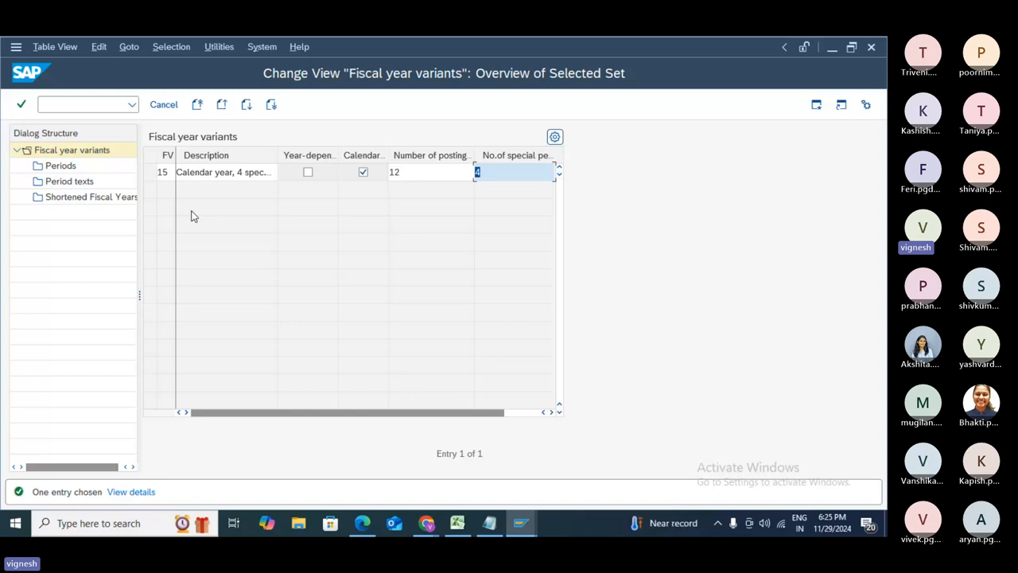
key("Return")
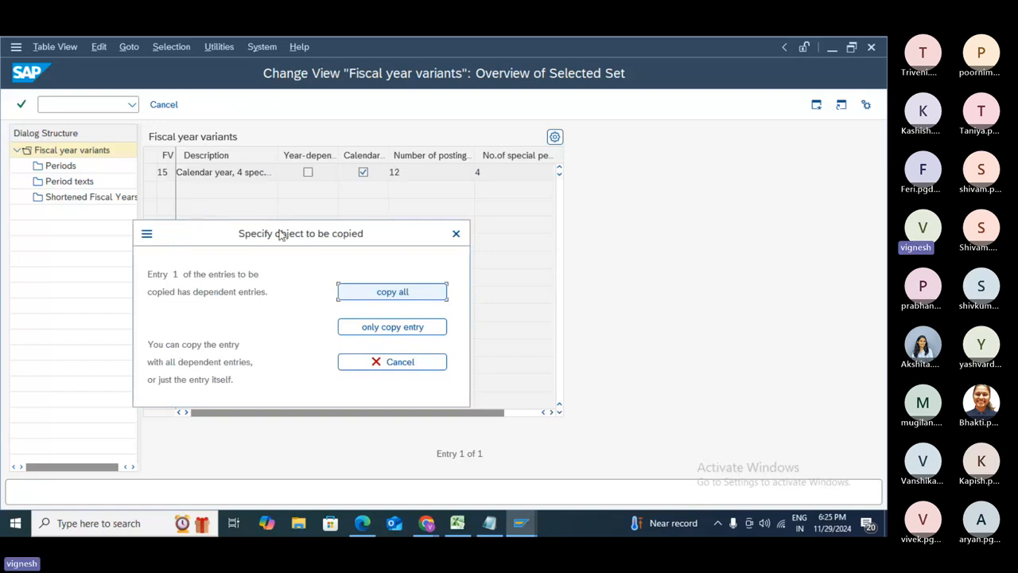
- Copy variant 15 with all 496 dependent entries, then open the Periods of row 15
left_click(401, 295)
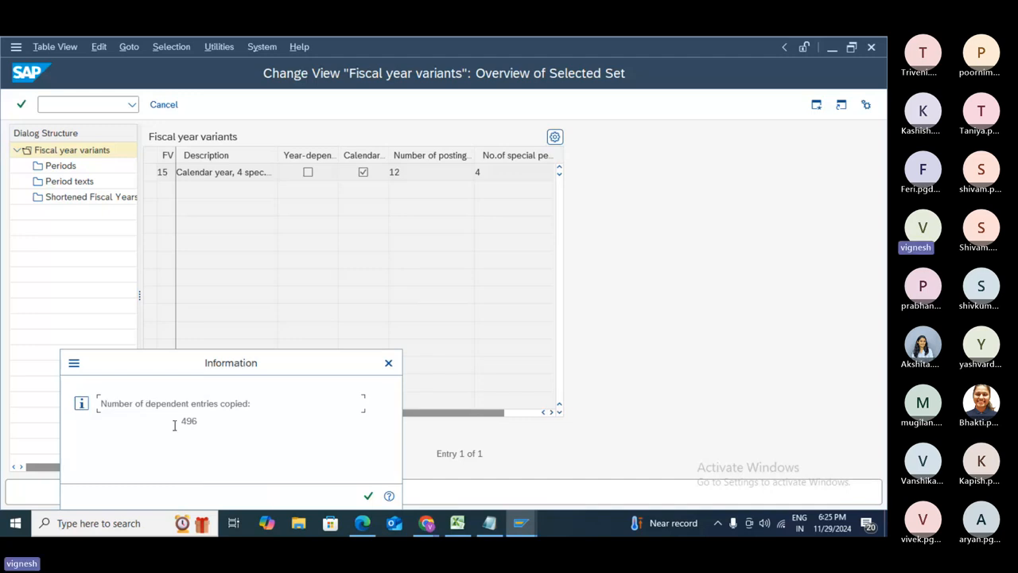
left_click(368, 497)
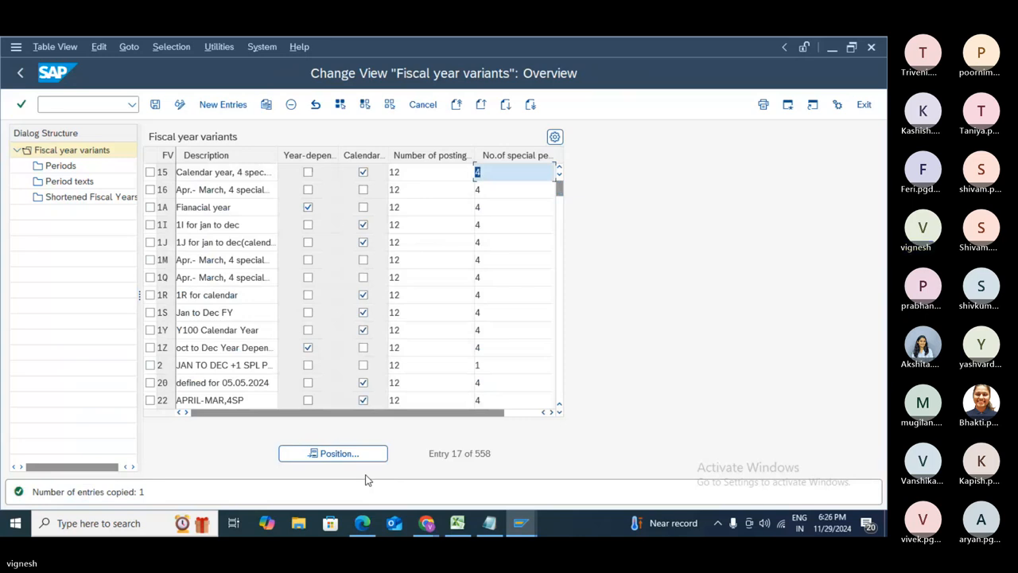
left_click(150, 172)
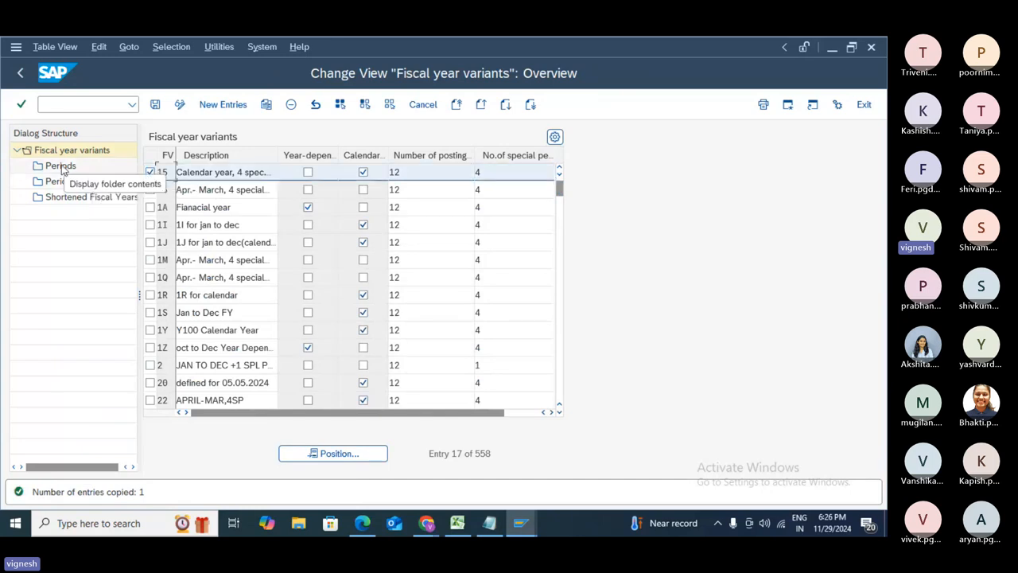
left_click(62, 166)
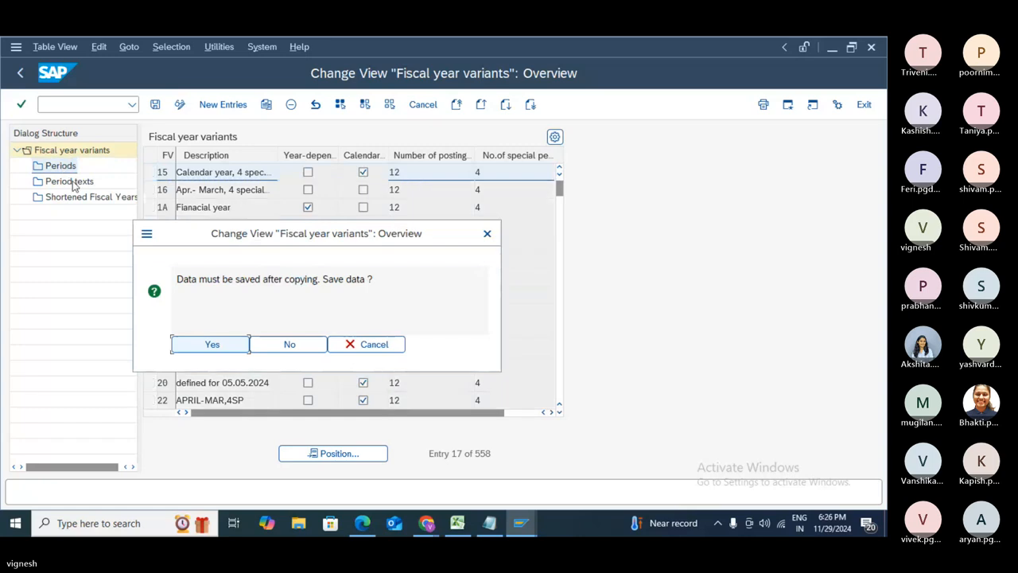
- Save the copied variant data under a new customizing request described 'test'
left_click(215, 345)
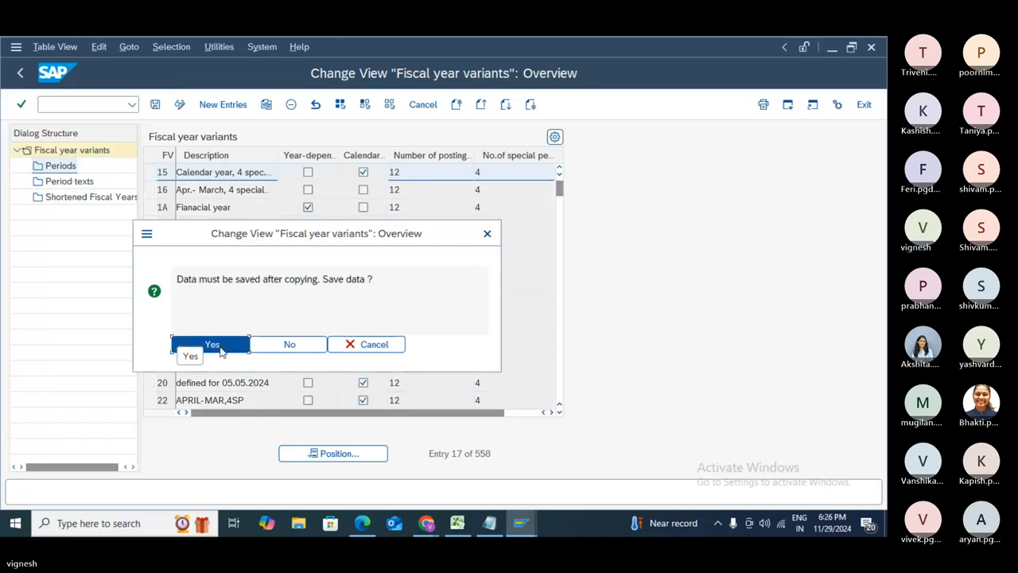
left_click(221, 345)
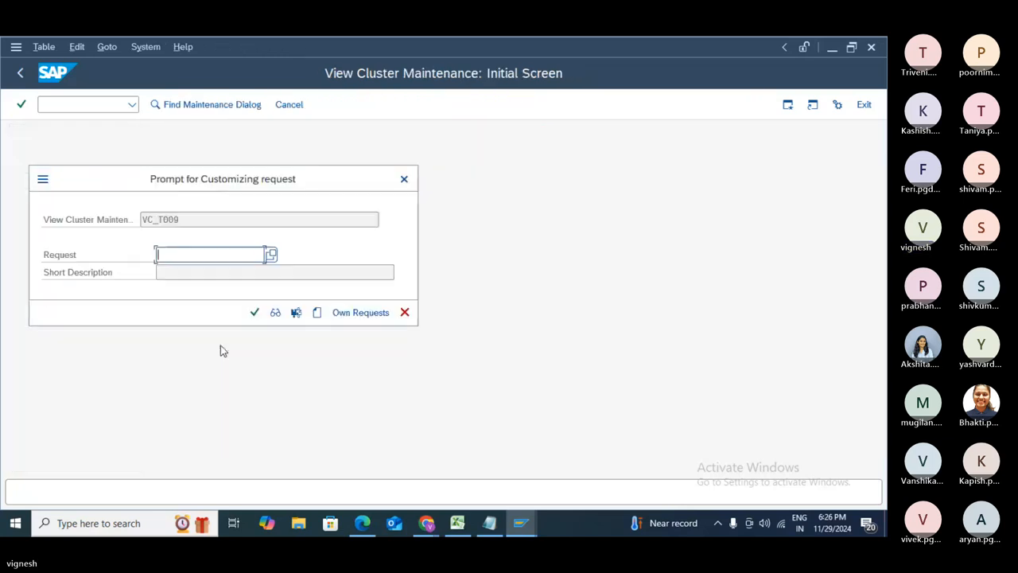
left_click(316, 312)
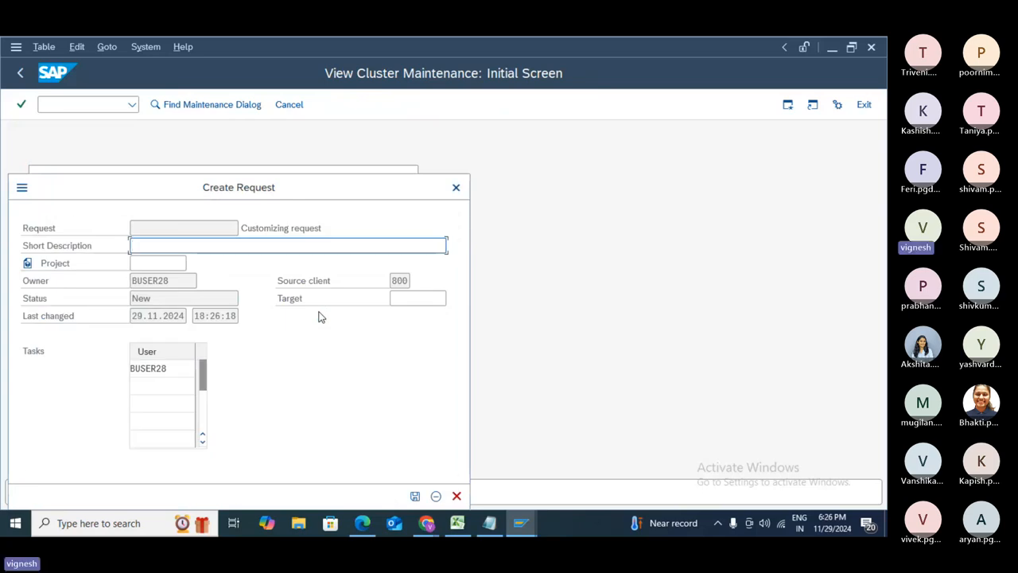
type("test")
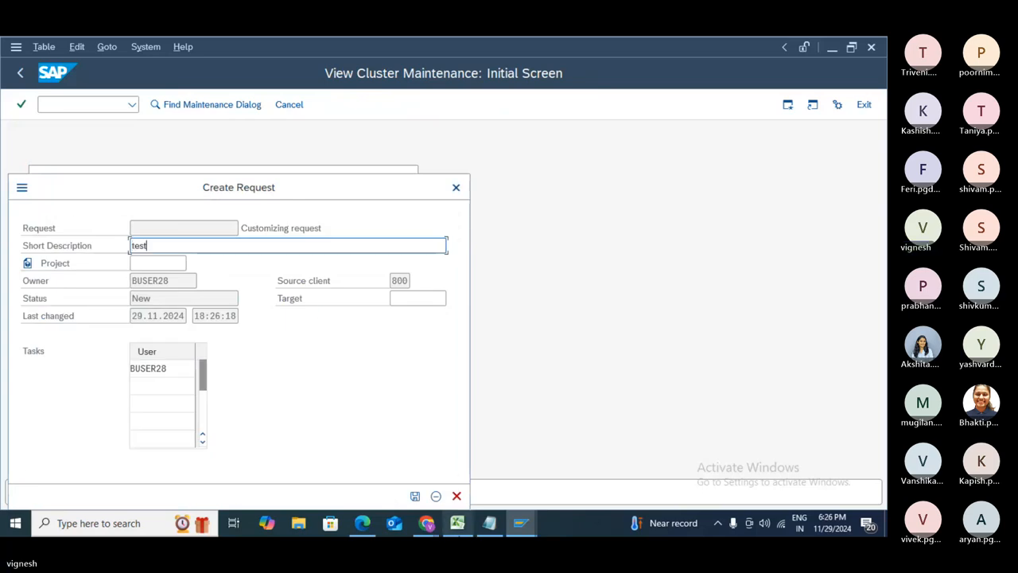
left_click(415, 497)
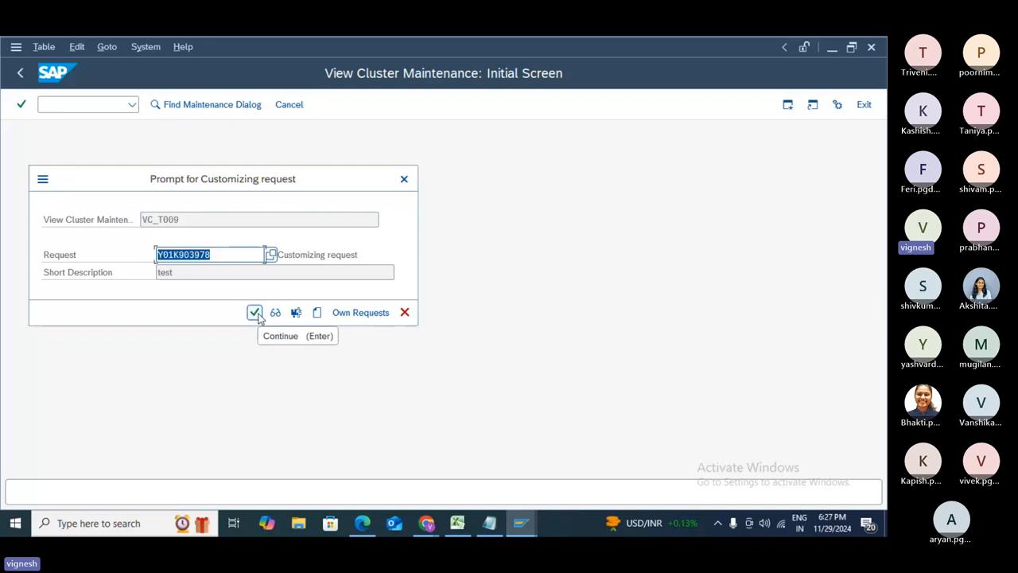
left_click(255, 313)
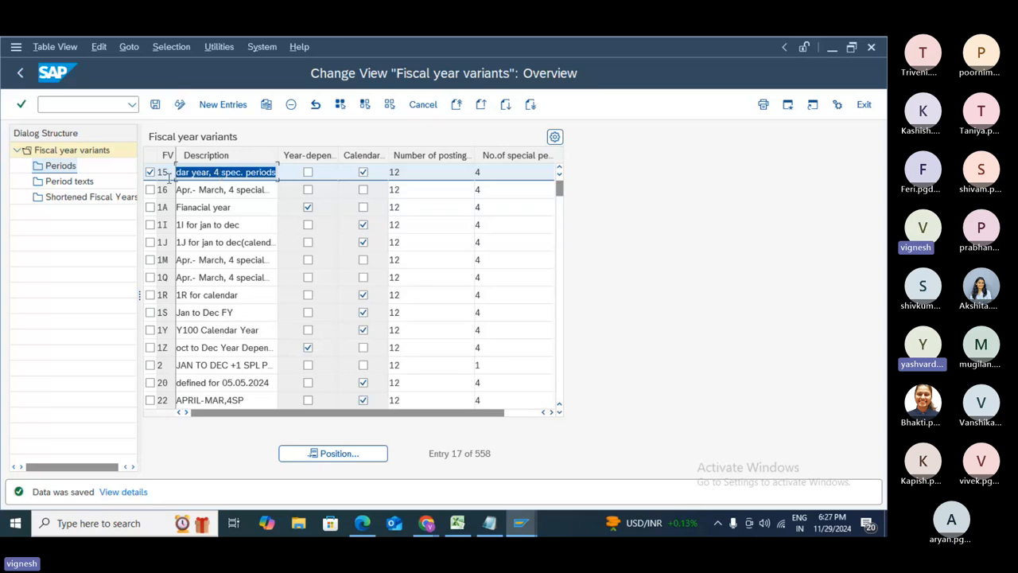
- Change variant 15's number of special periods to 1 and save
left_click(363, 172)
left_click(437, 174)
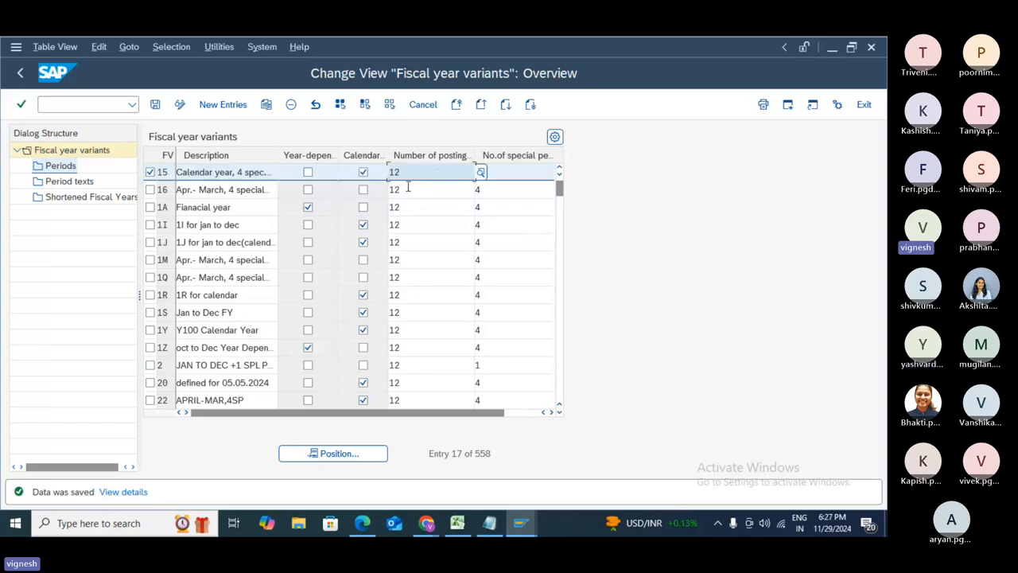
left_click(539, 177)
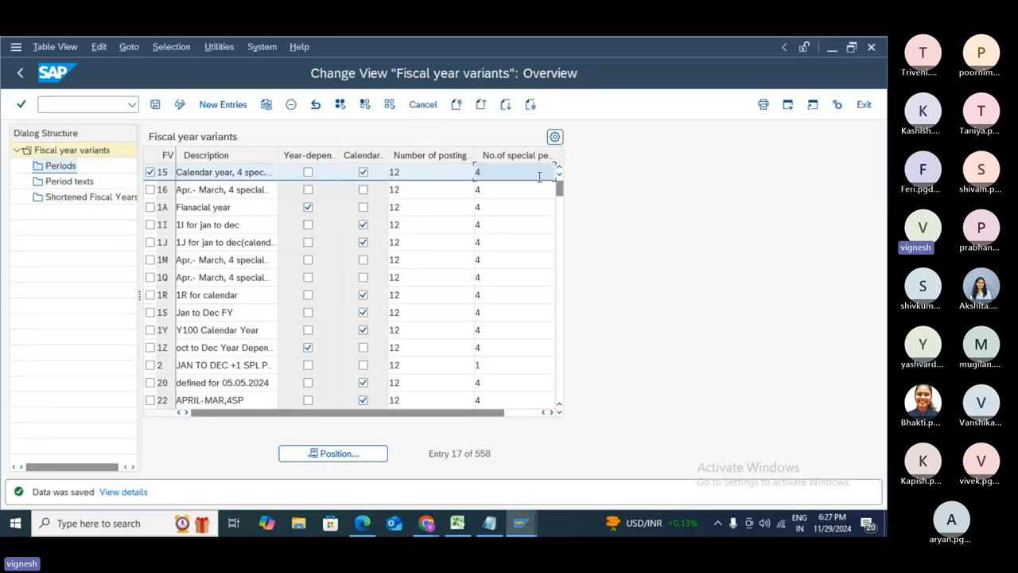
key("BackSpace")
type("1")
left_click(157, 105)
left_click(157, 106)
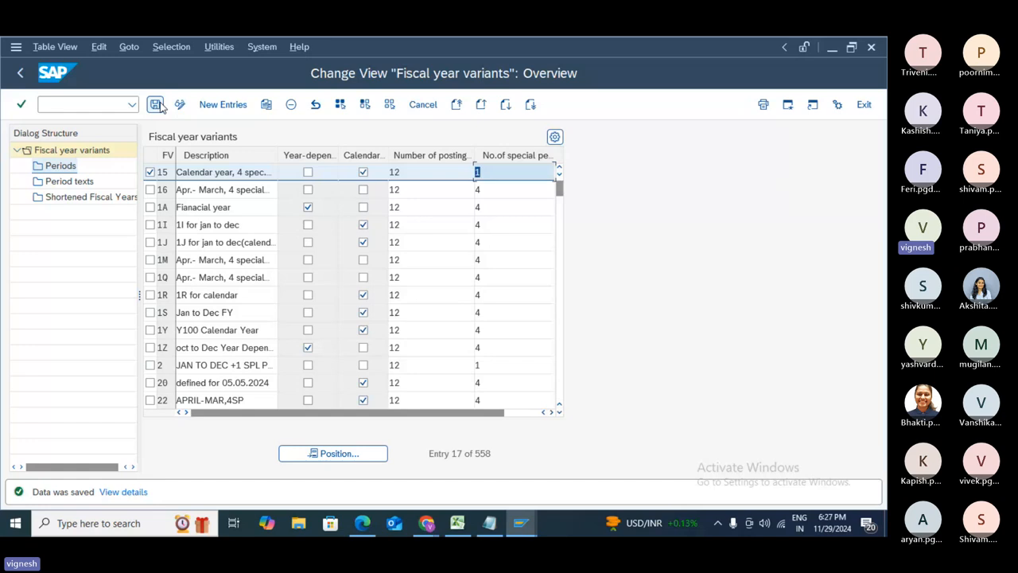
- Restore variant 15's special periods to 4 and save again
left_click(493, 173)
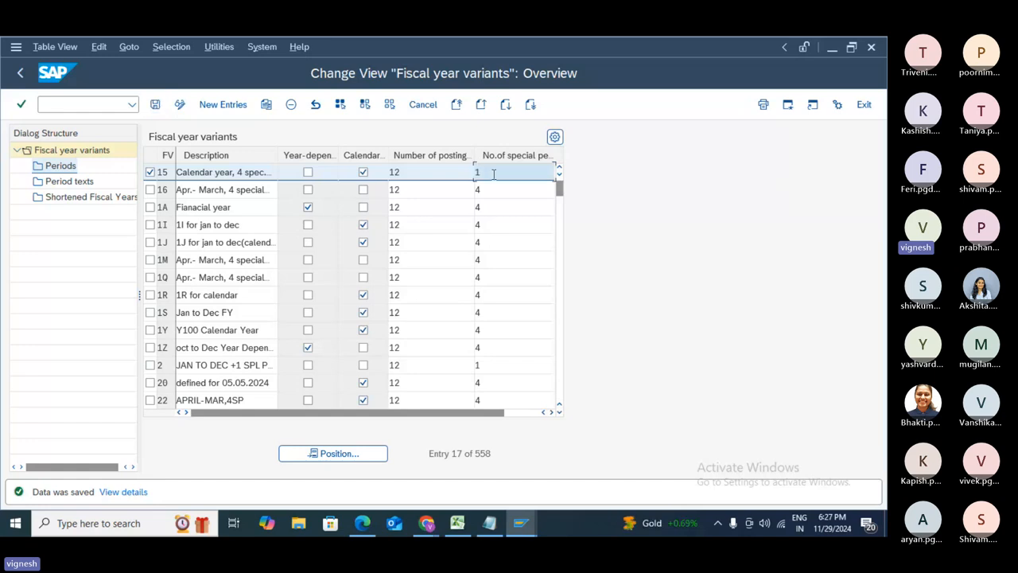
key("BackSpace")
type("4")
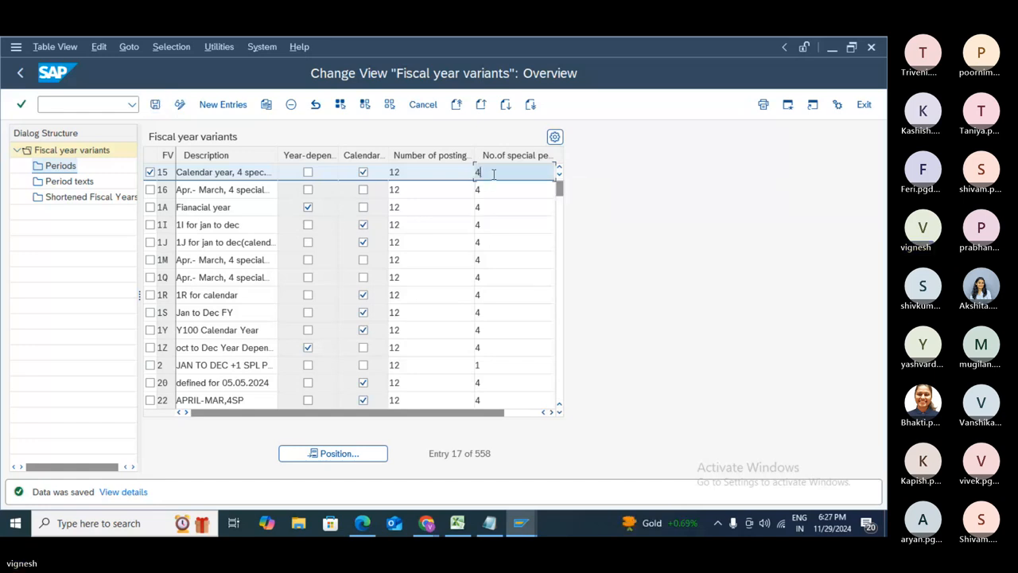
left_click(155, 107)
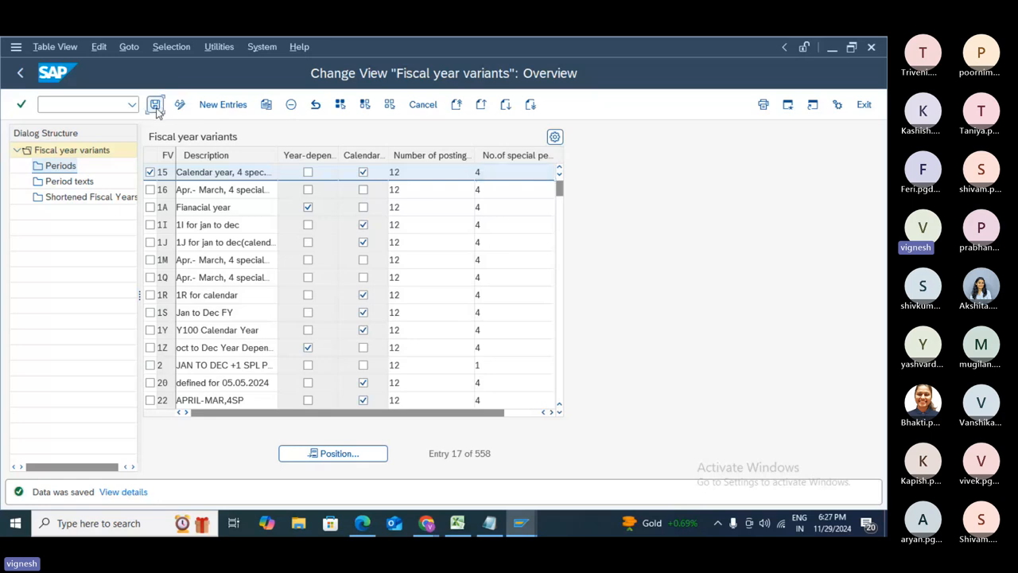
left_click(156, 107)
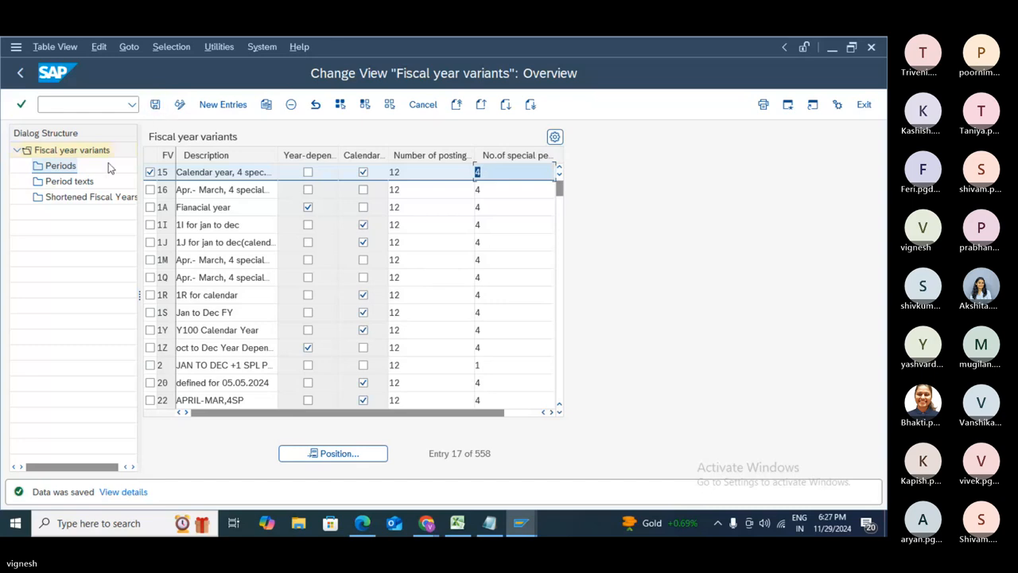
double_click(65, 167)
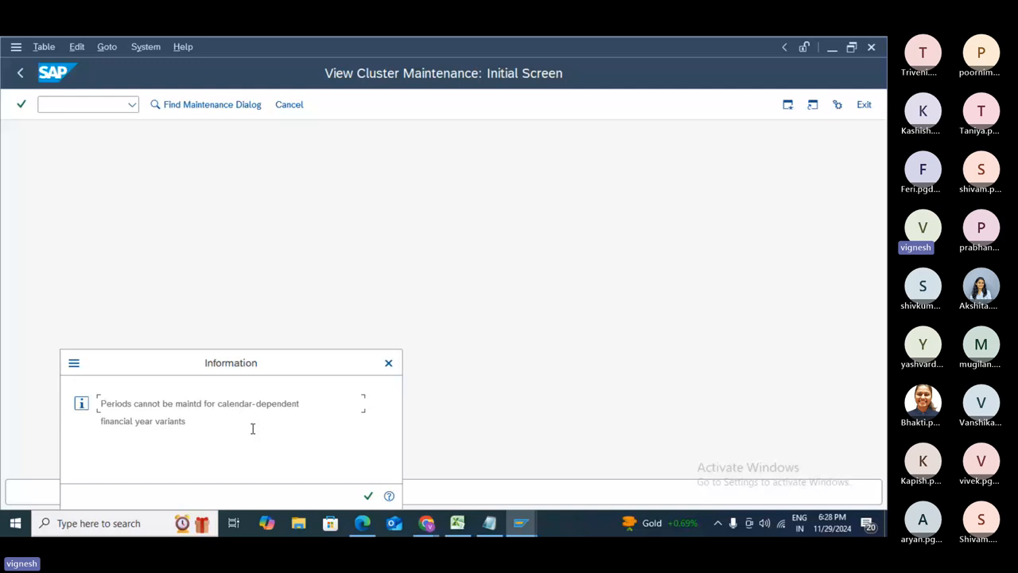
left_click(368, 496)
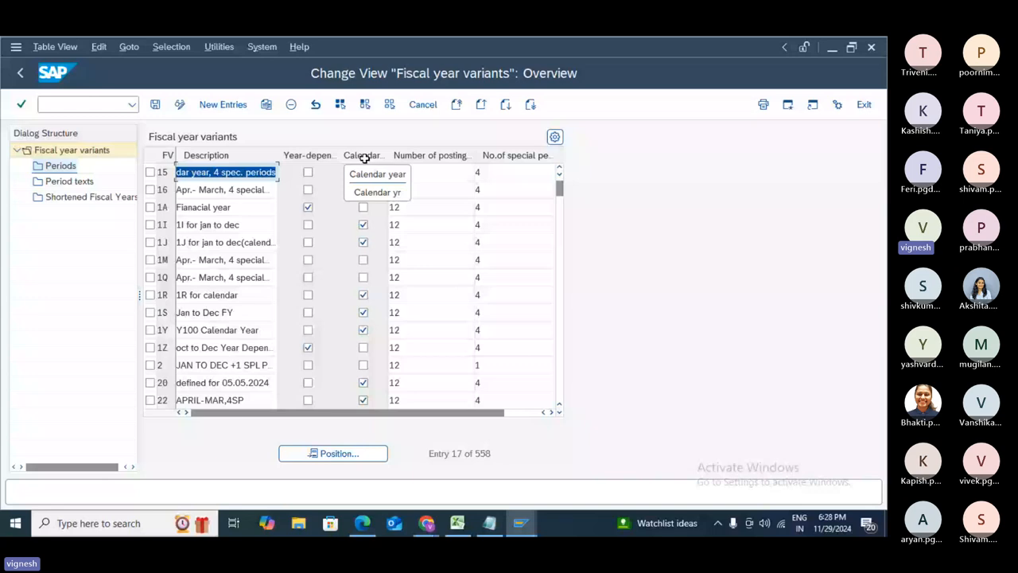
left_click(487, 525)
- Add a Notepad line noting the calendar year needs no year shift indicator (--1)
left_click(277, 224)
key("Return")
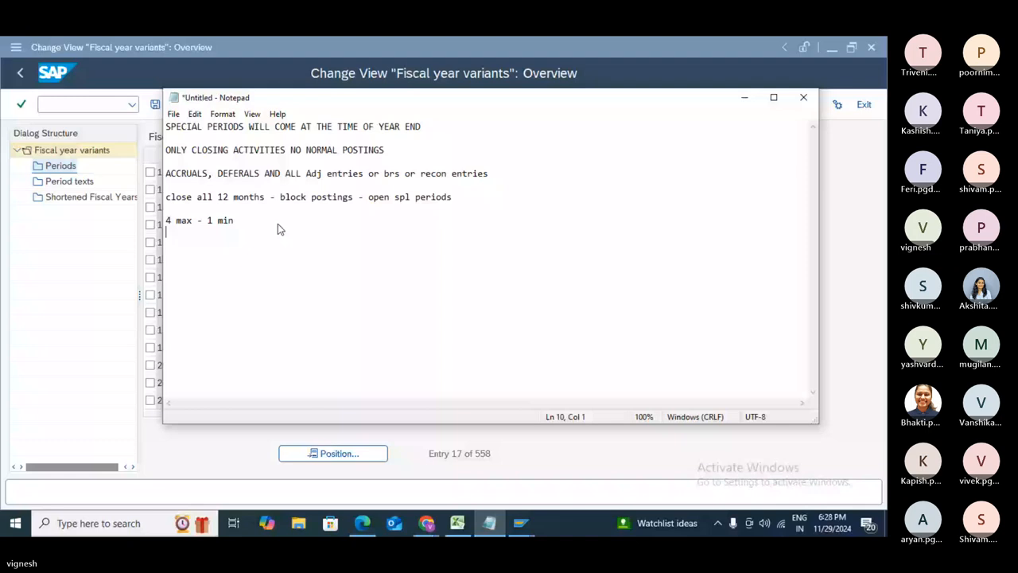
type("calender year")
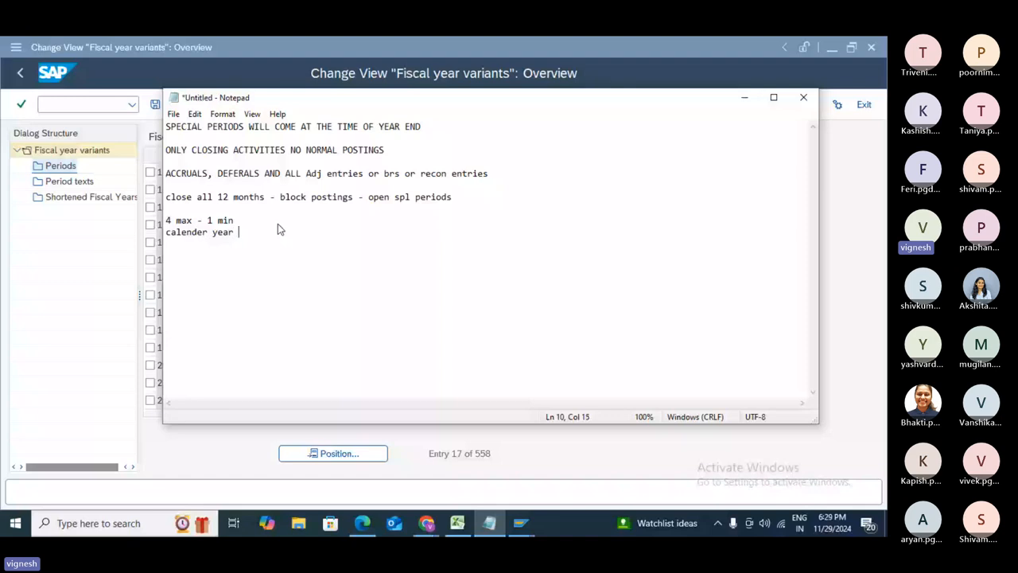
type(" -")
type("- year")
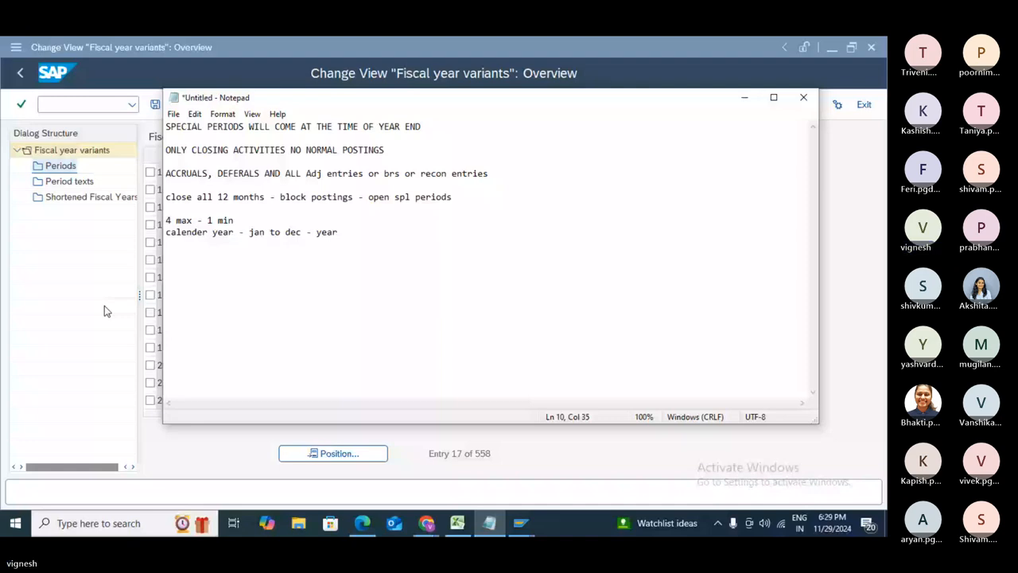
key("BackSpace")
key("BackSpace")
key("BackSpace")
key("BackSpace")
key("BackSpace")
type("no year shift in")
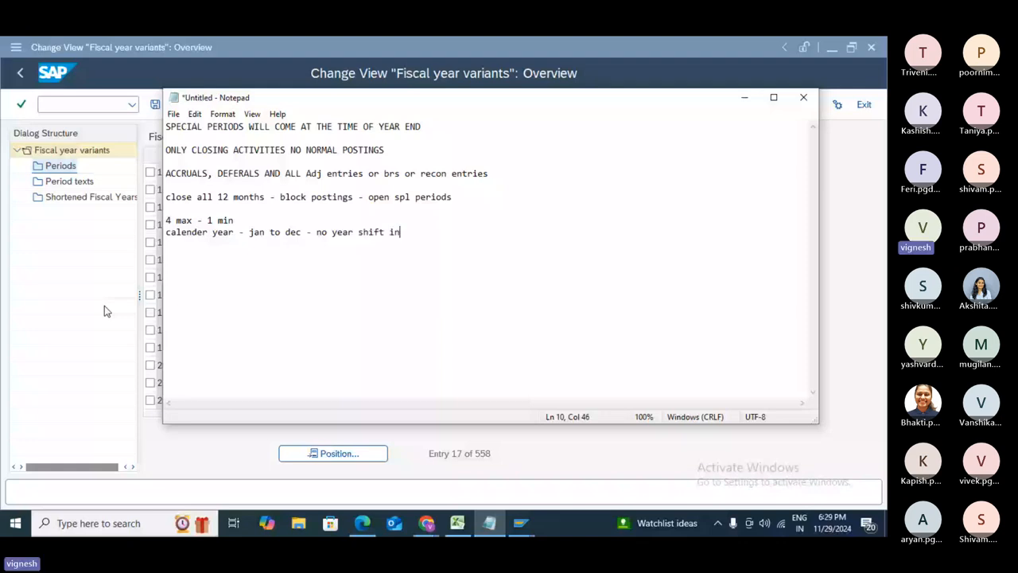
type("dicat")
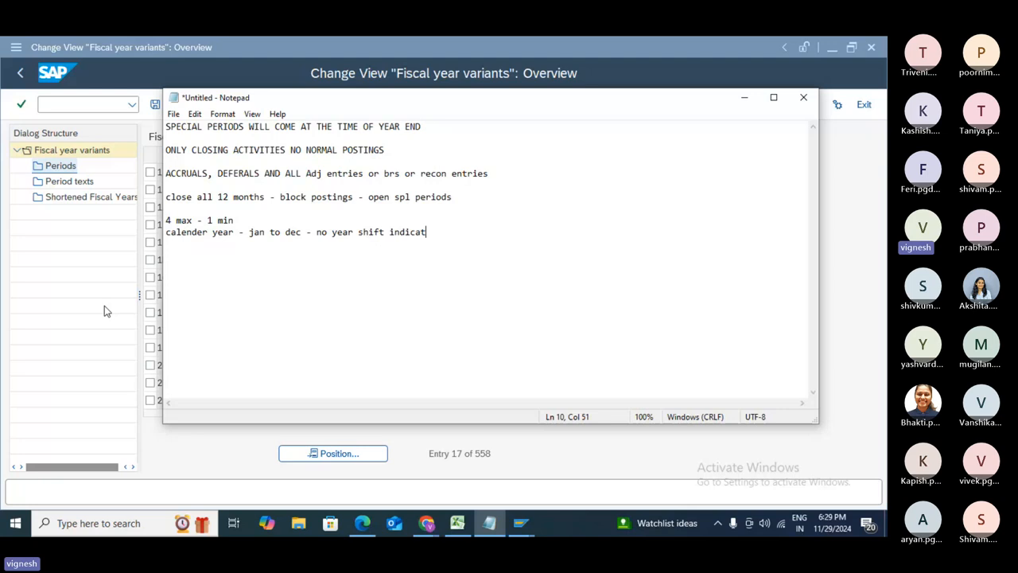
type("or --1")
left_click(491, 468)
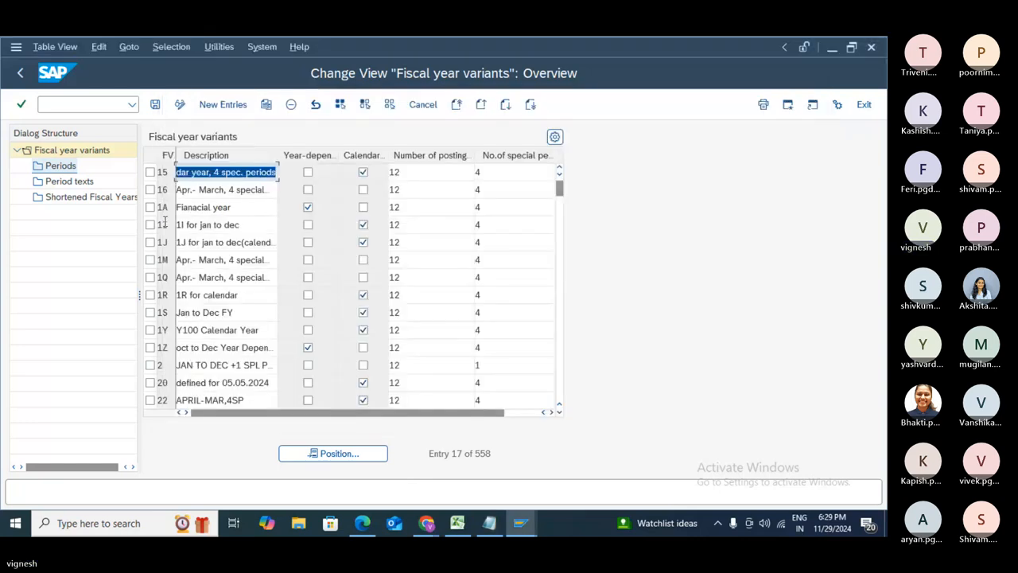
left_click(148, 172)
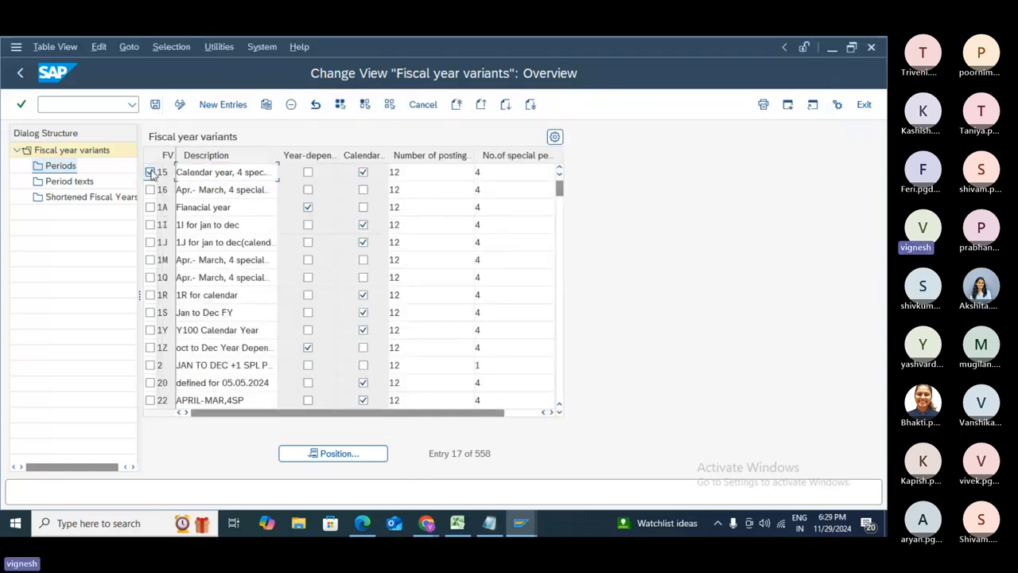
double_click(63, 169)
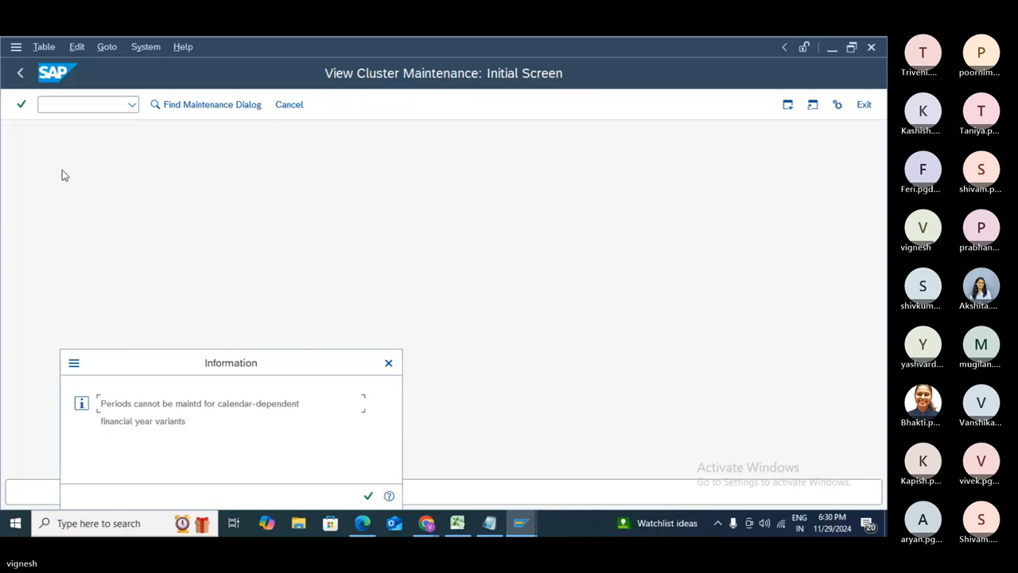
left_click(368, 495)
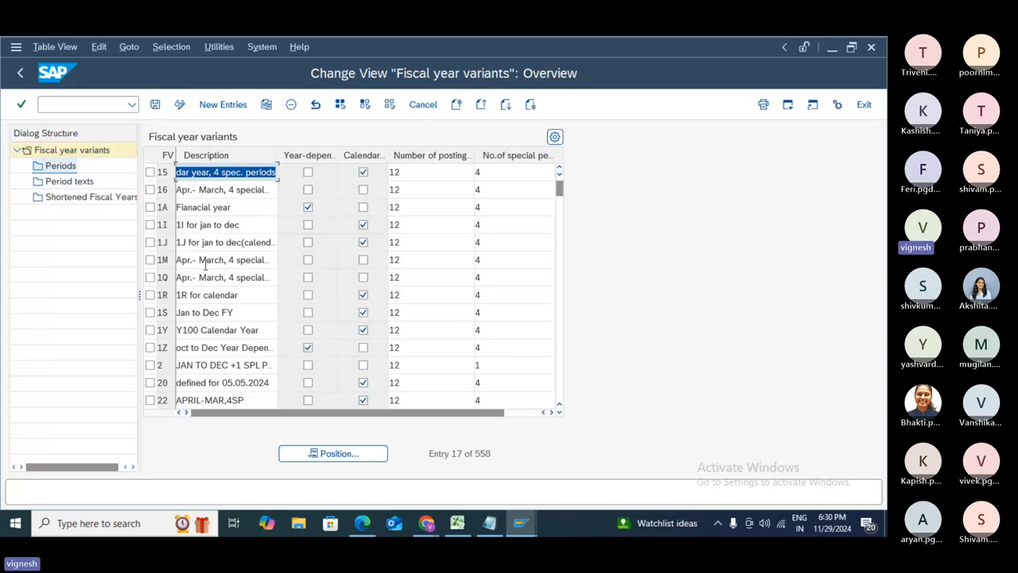
- Select variant 1M and start a copy of it under the new key 19
left_click(149, 260)
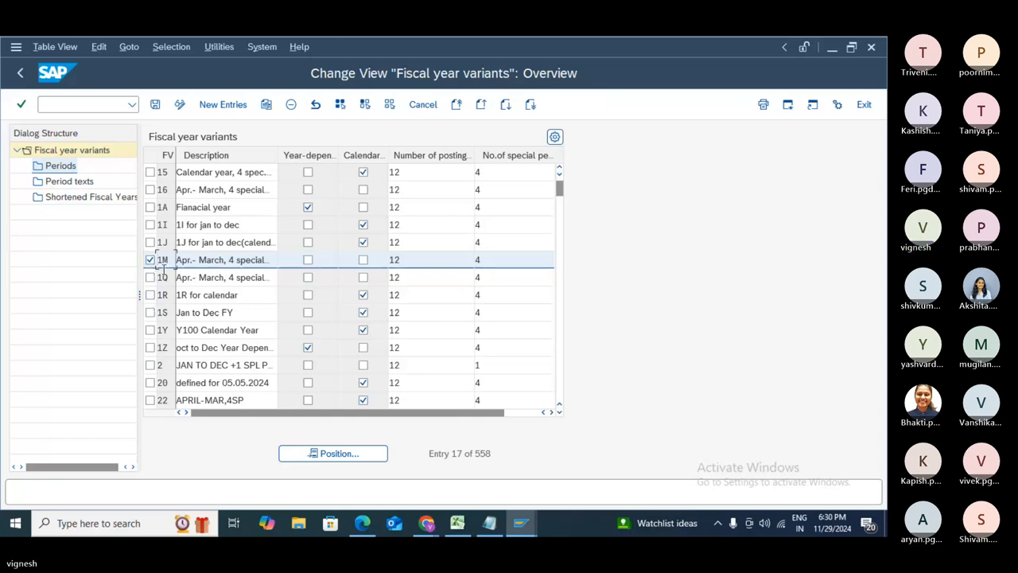
left_click(266, 105)
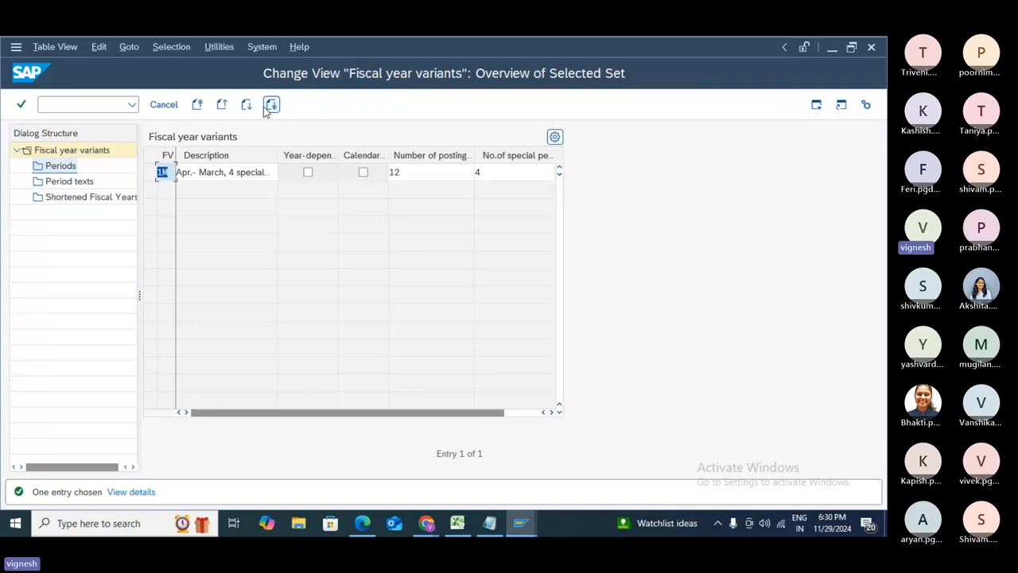
type("19")
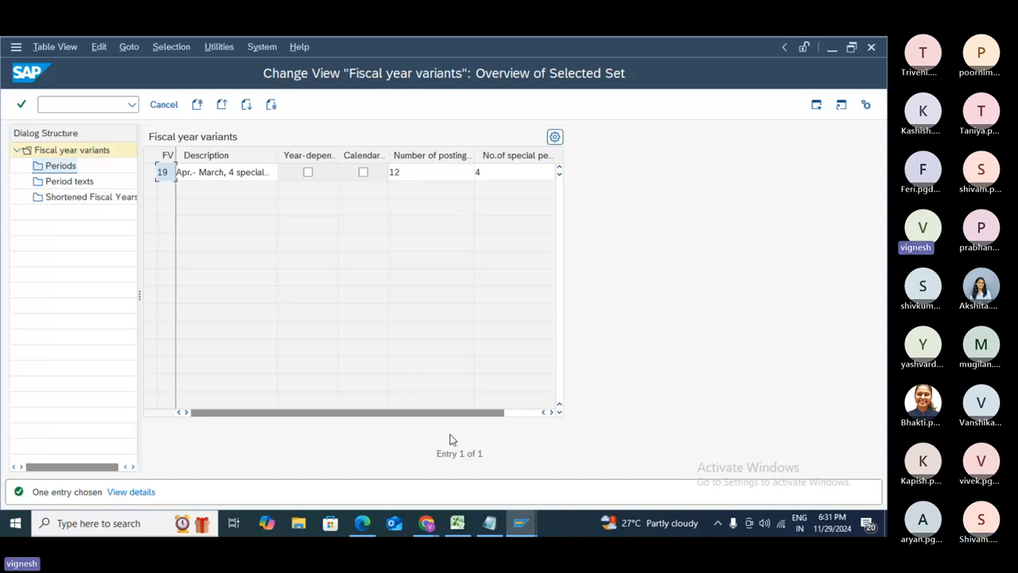
- Confirm copying variant 1M as new variant 19
key("F6")
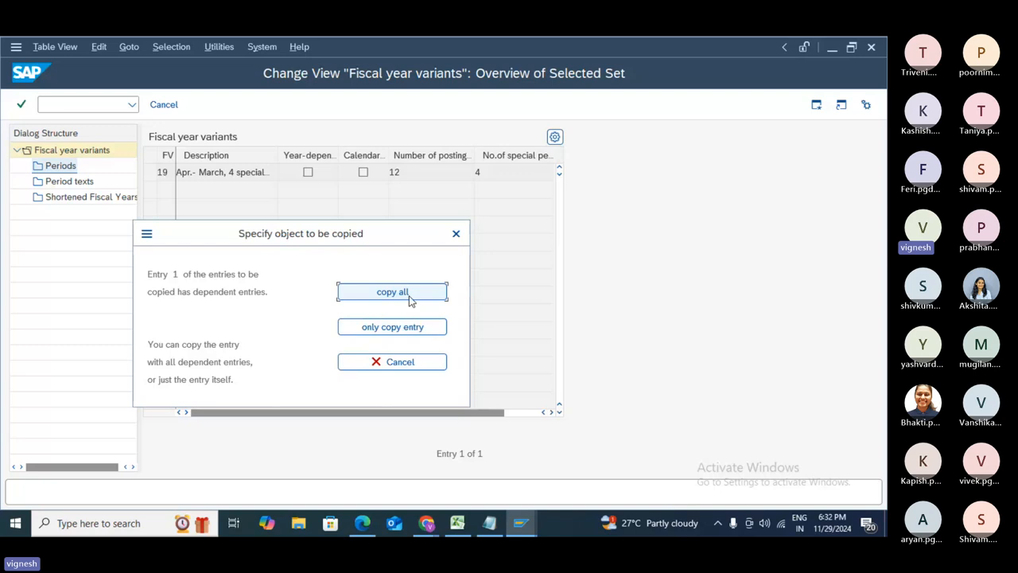
- Copy variant 19 with all 15 dependent entries, save it, and select its row
left_click(408, 293)
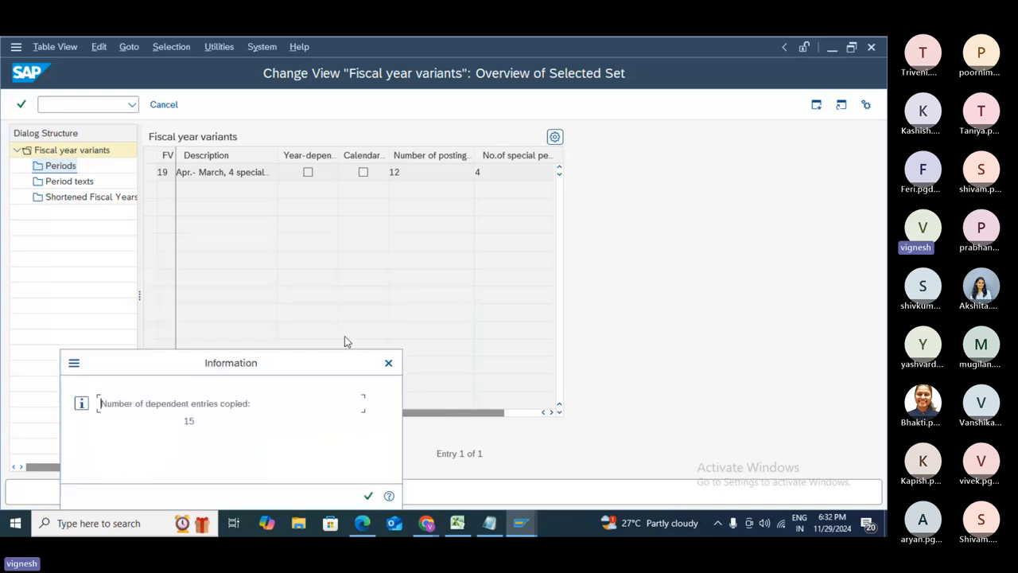
left_click(368, 496)
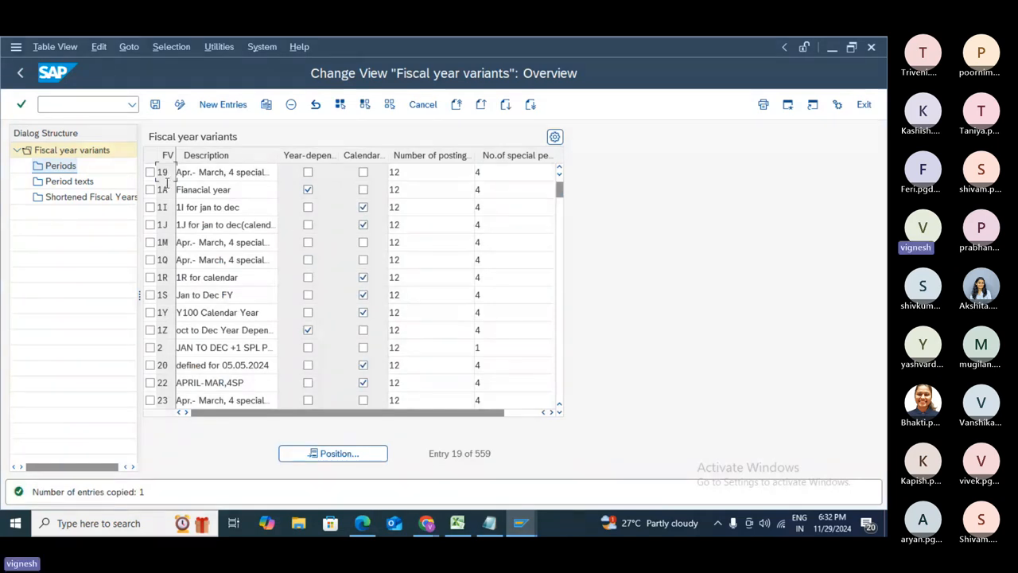
left_click(156, 106)
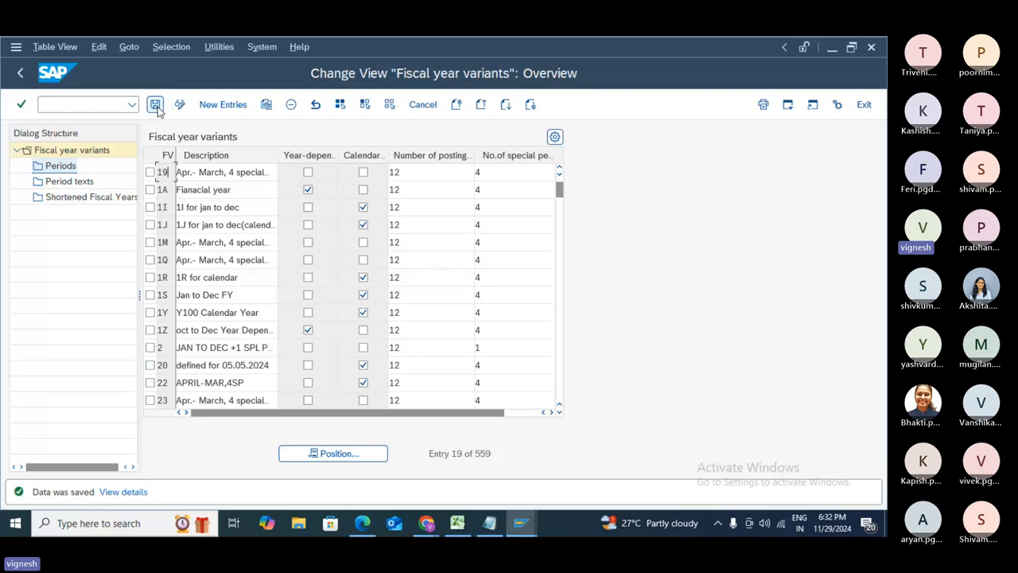
left_click(155, 174)
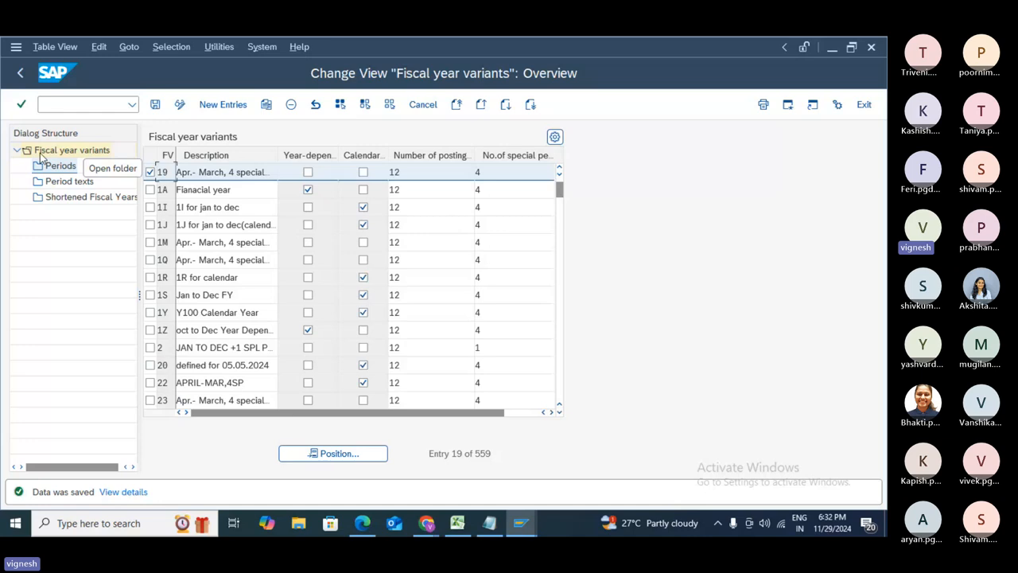
- Review variant 19's periods, with January–March as periods 10–12 carrying year shift -1
double_click(60, 168)
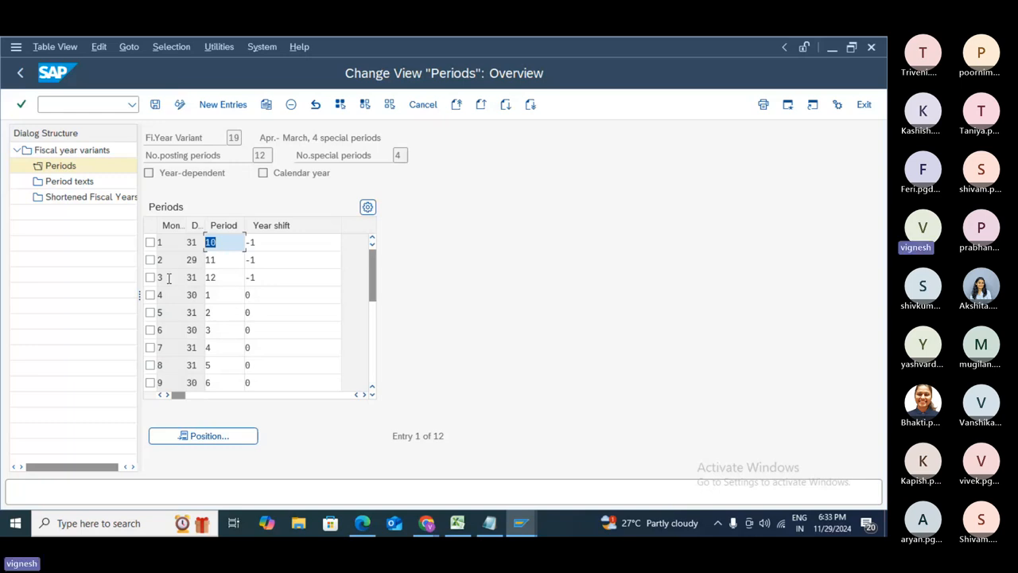
left_click(260, 278)
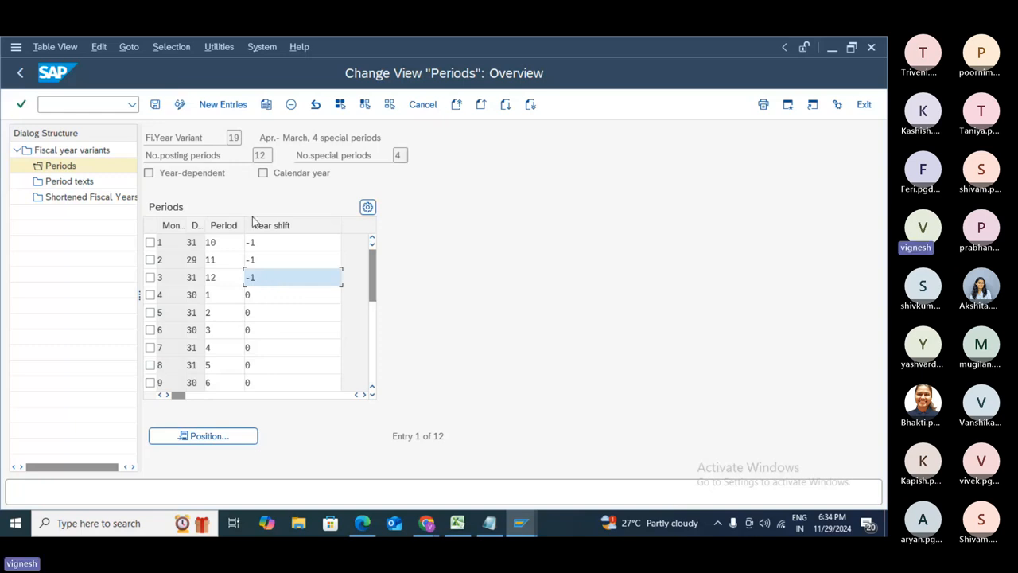
left_click(90, 182)
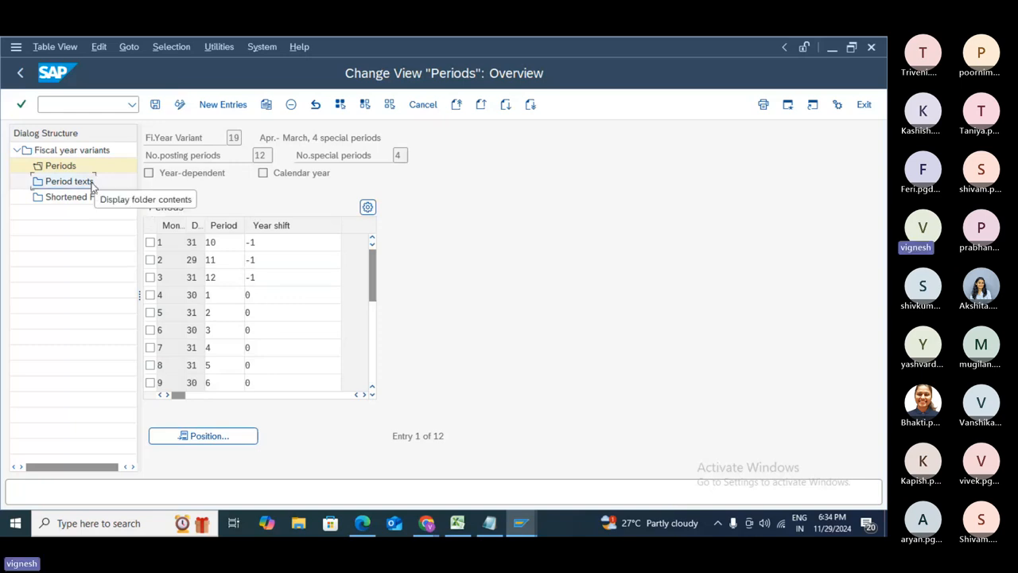
- View variant 19's period texts and shortened fiscal years, save, and go back to the overview
double_click(90, 182)
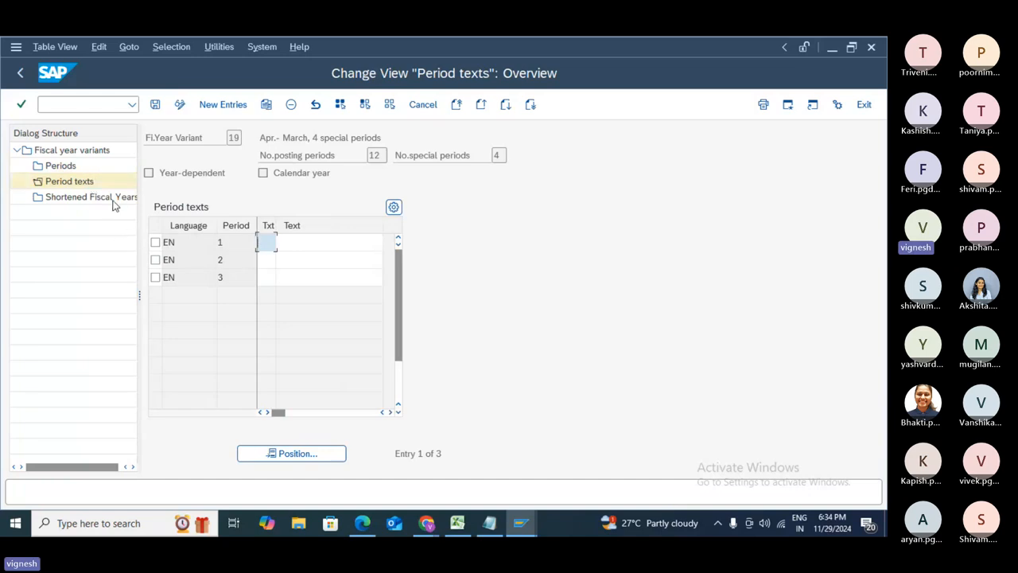
double_click(112, 199)
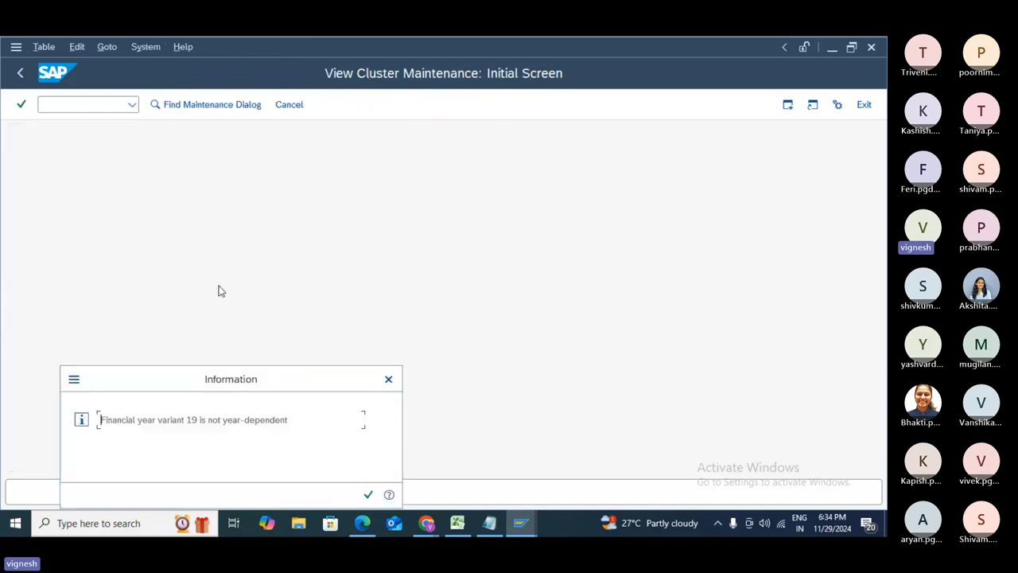
left_click(368, 494)
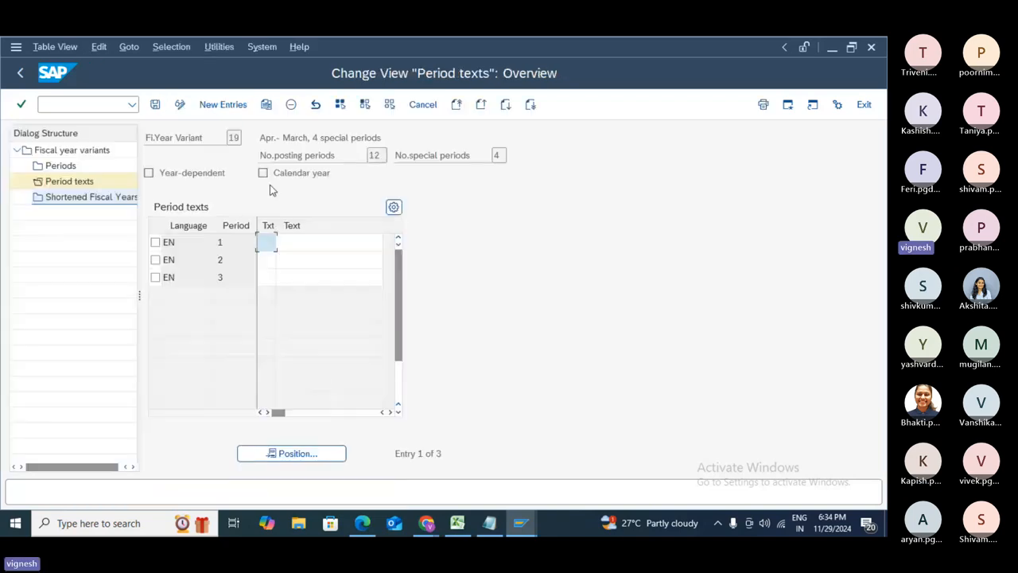
left_click(156, 105)
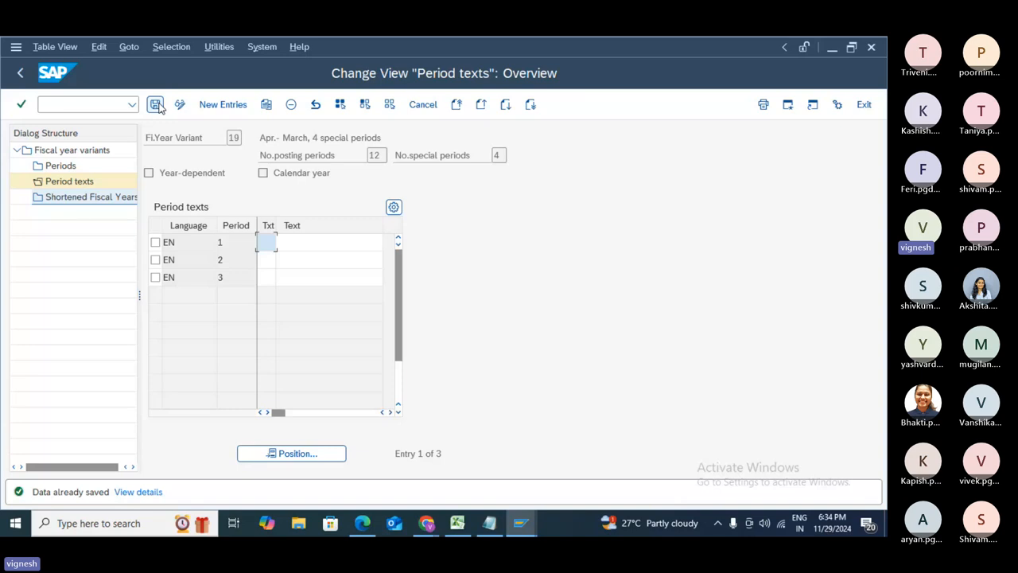
left_click(22, 73)
left_click(22, 75)
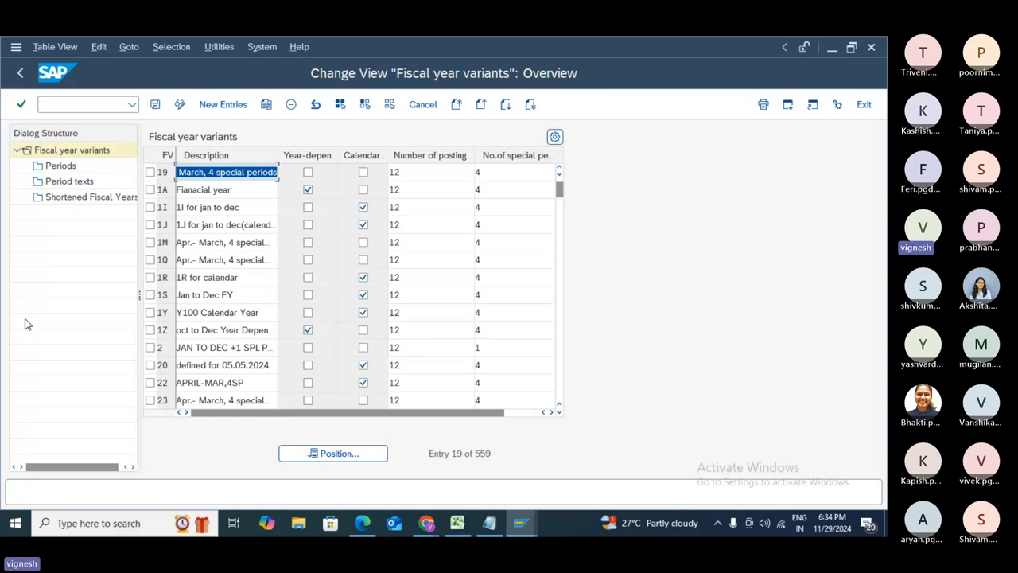
- Tick the selection box of variant 1Z and browse the fiscal year variants table
left_click(150, 330)
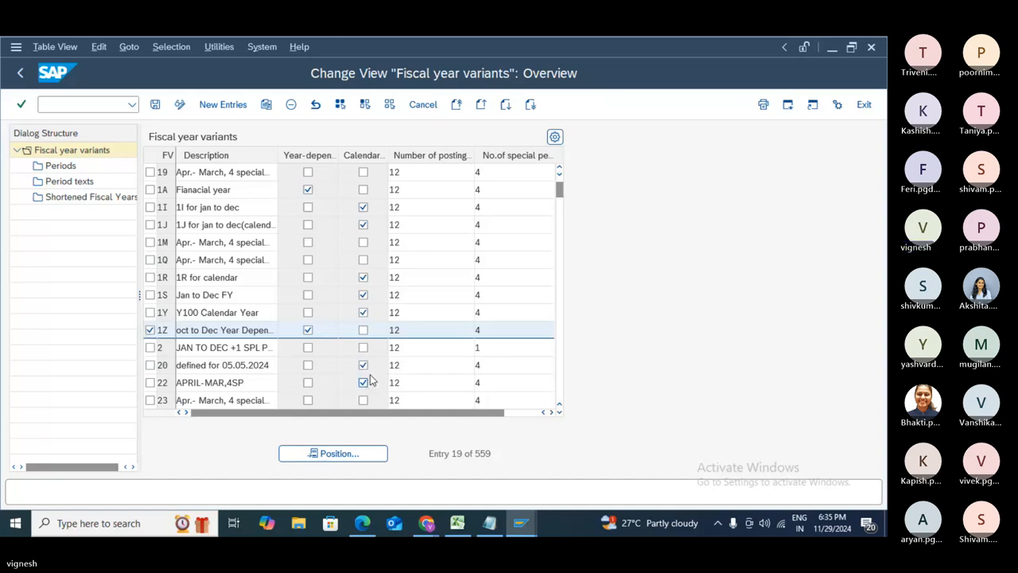
scroll(368, 380, "down", 12)
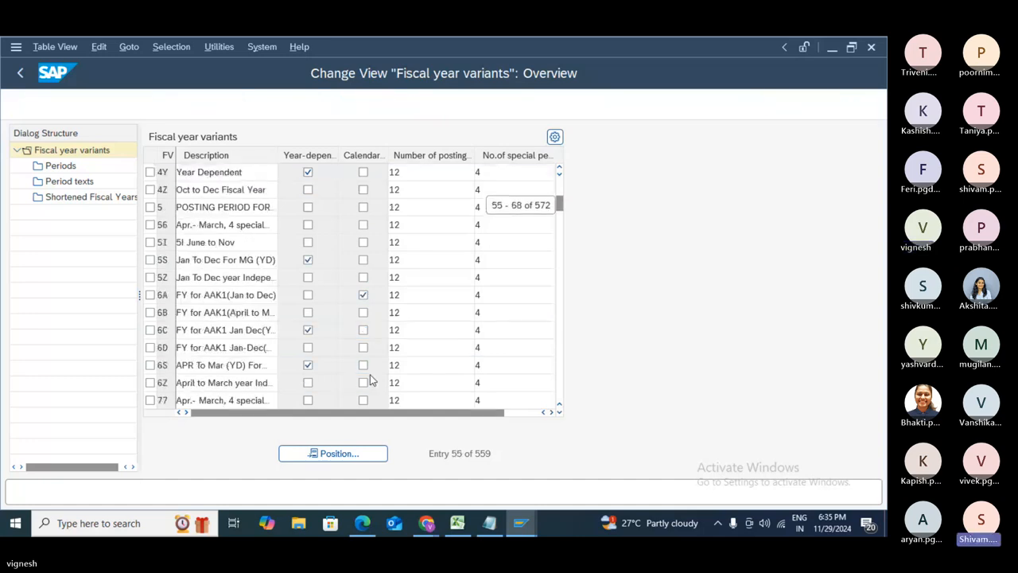
scroll(369, 380, "down", 10)
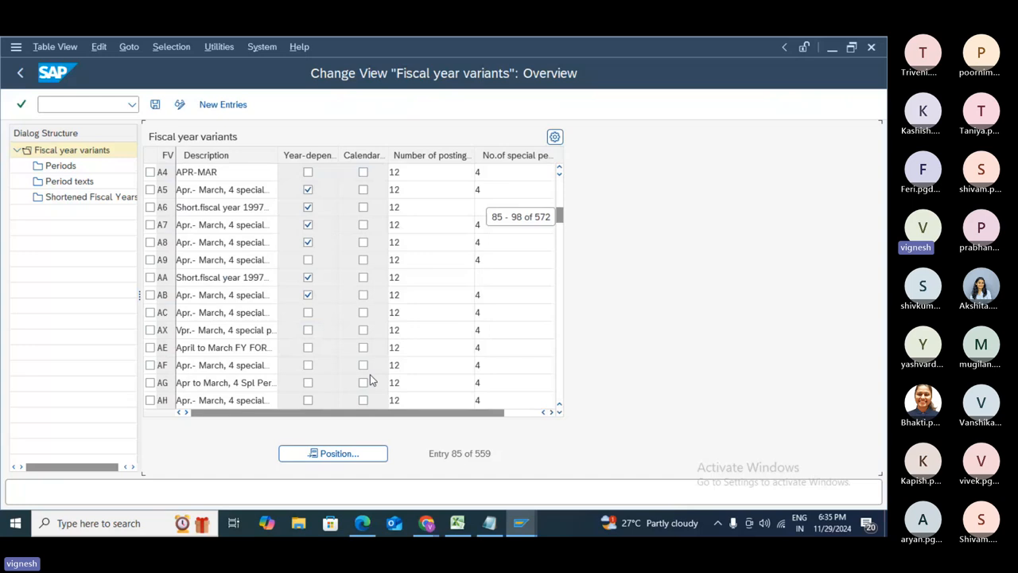
scroll(369, 380, "down", 5)
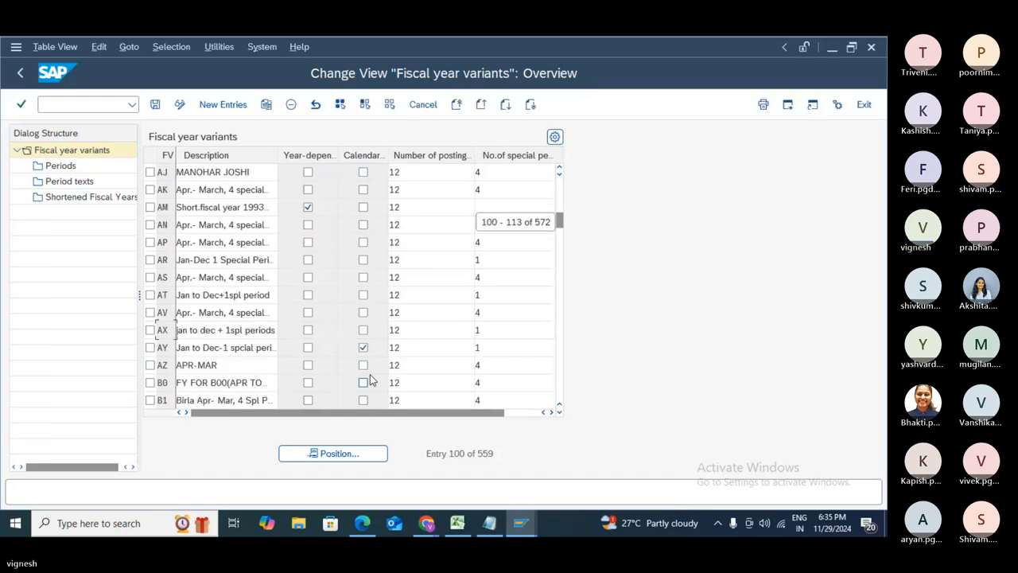
scroll(368, 380, "up", 1)
scroll(369, 380, "up", 3)
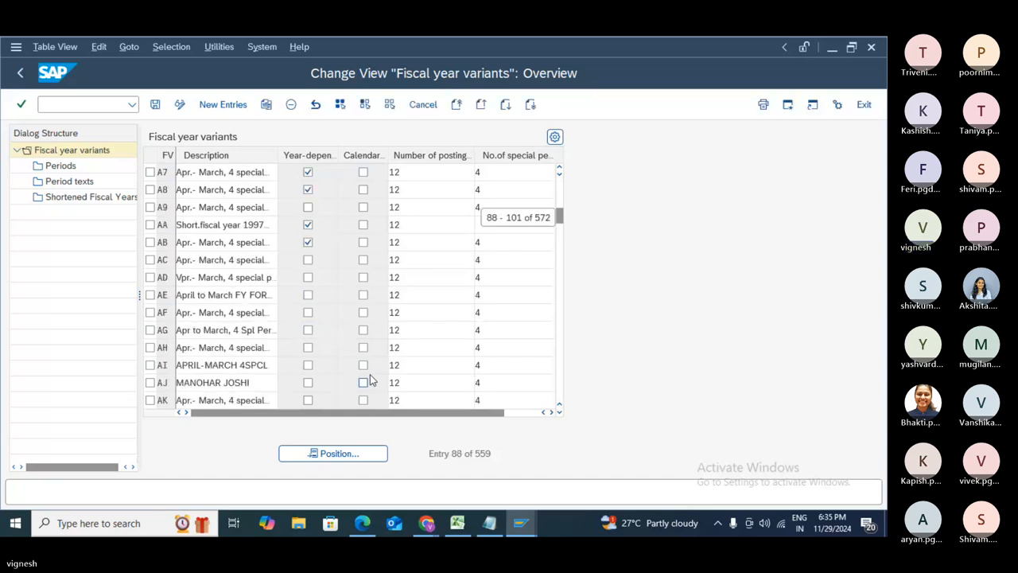
scroll(370, 380, "up", 2)
scroll(370, 380, "up", 11)
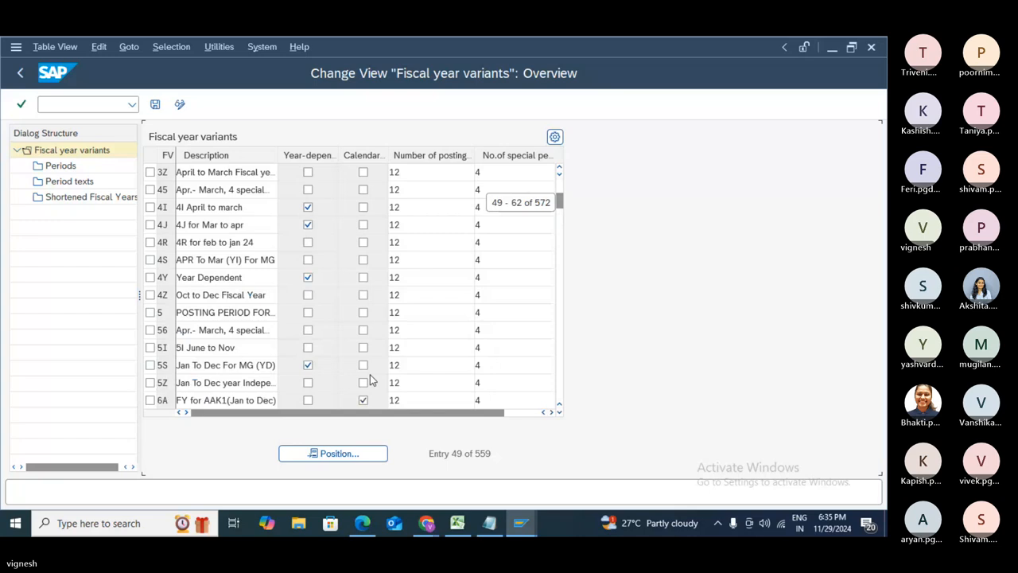
scroll(369, 380, "up", 5)
scroll(370, 380, "up", 11)
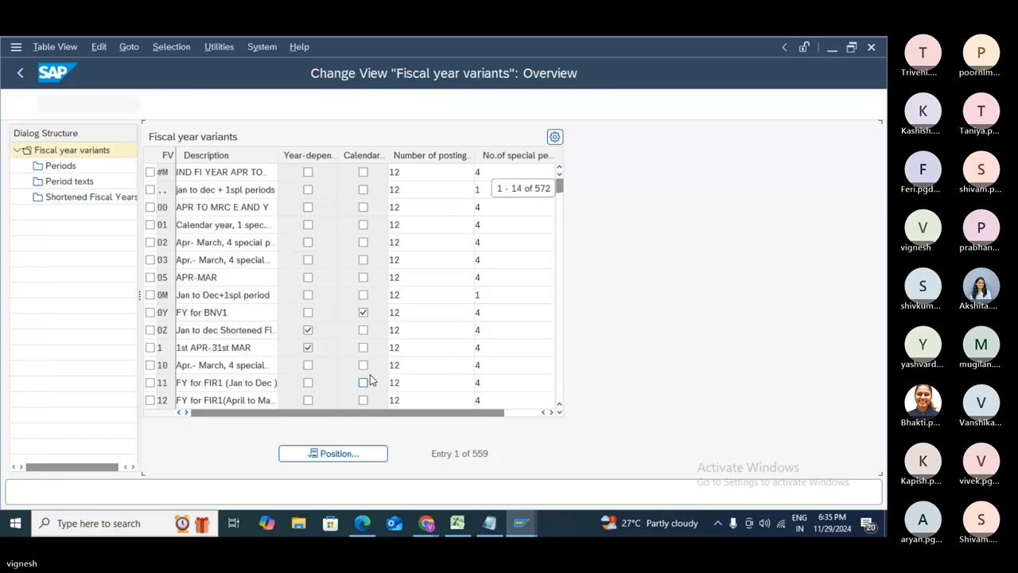
scroll(370, 380, "down", 2)
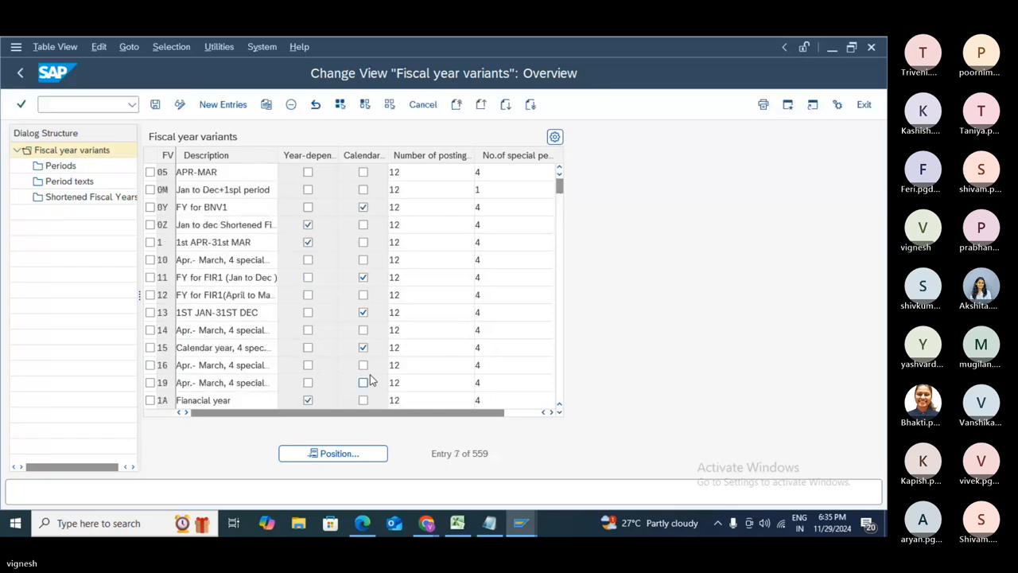
scroll(370, 380, "down", 1)
scroll(370, 380, "down", 1)
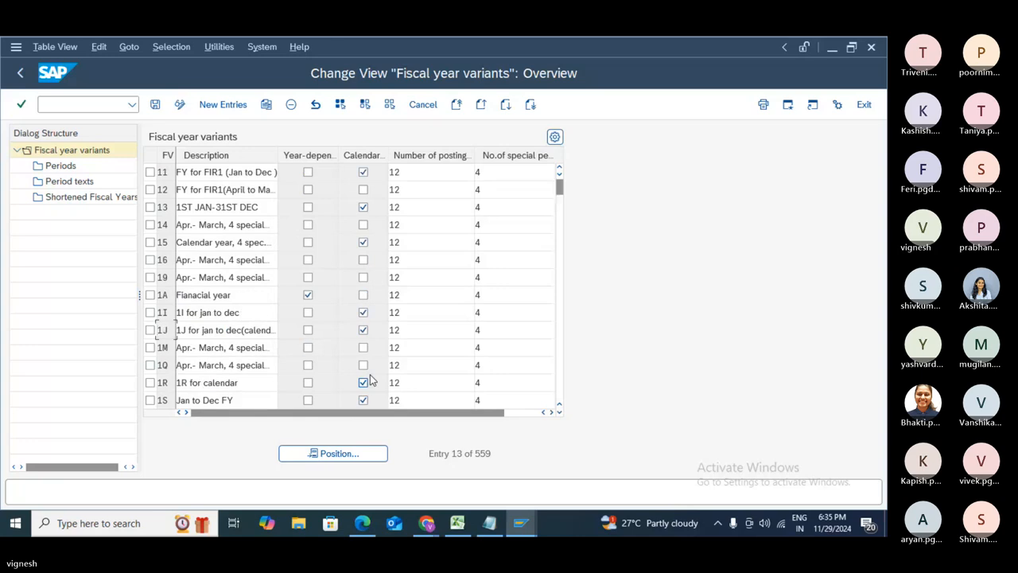
left_click(150, 295)
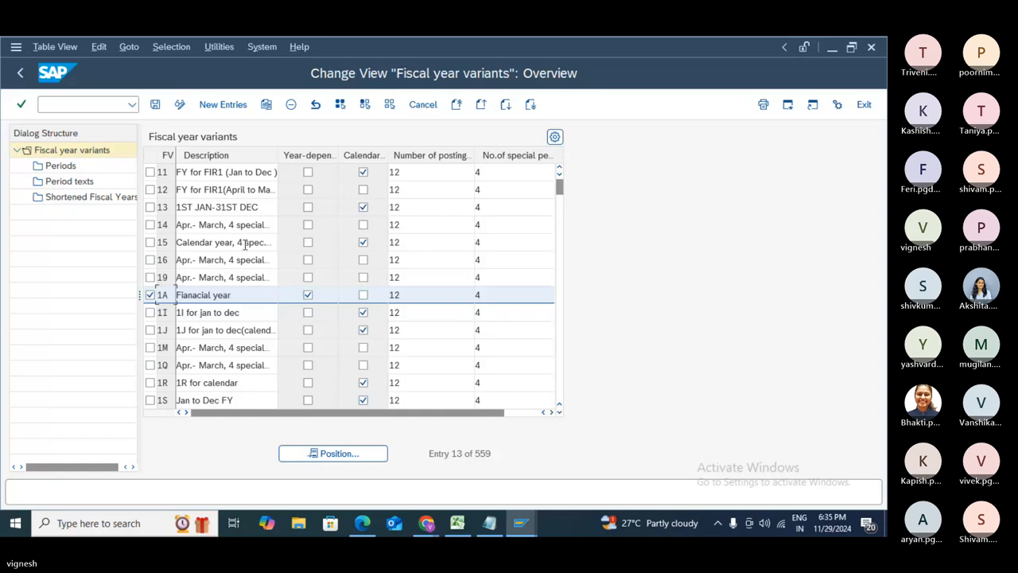
left_click(270, 110)
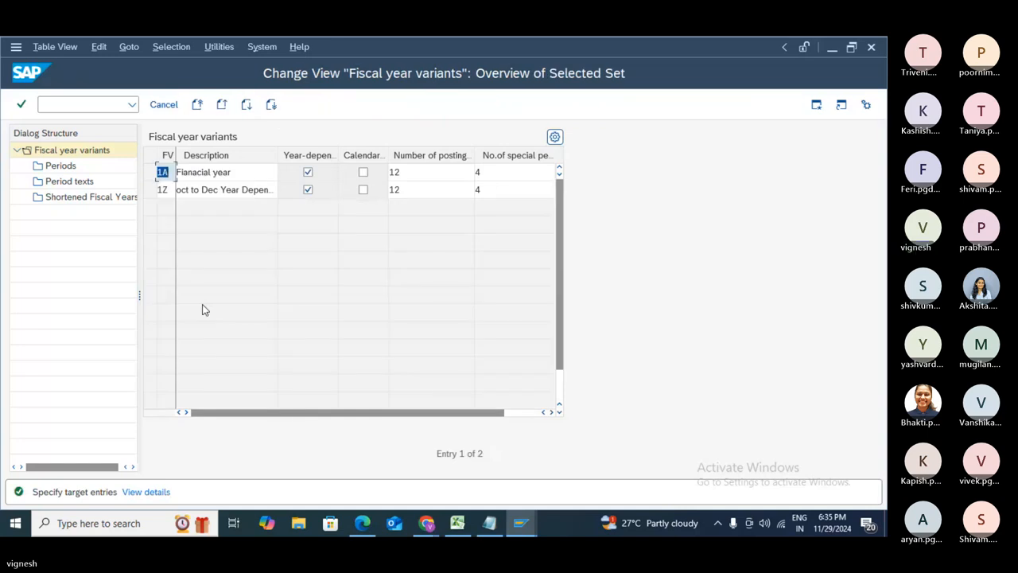
right_click(157, 197)
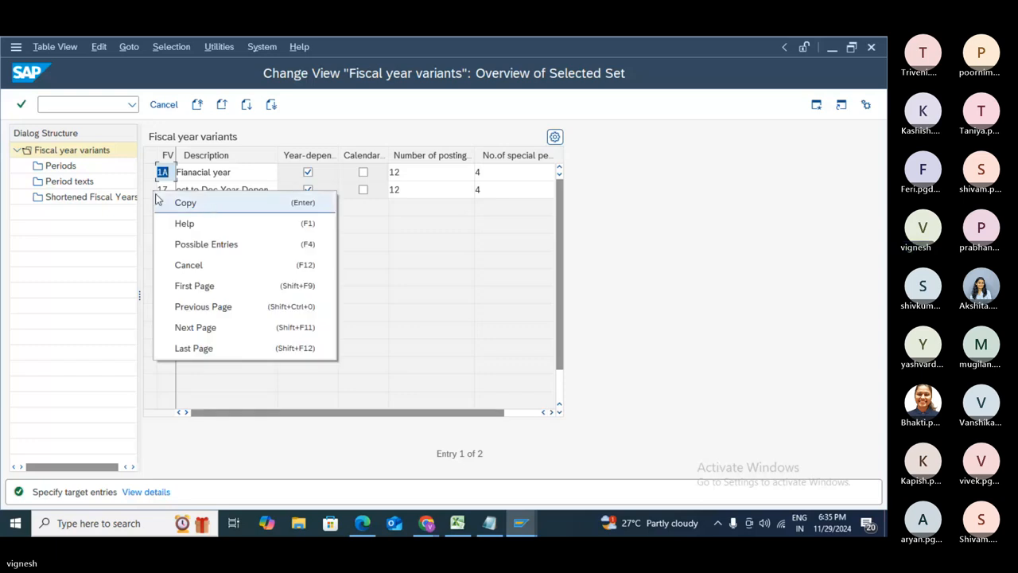
left_click(358, 236)
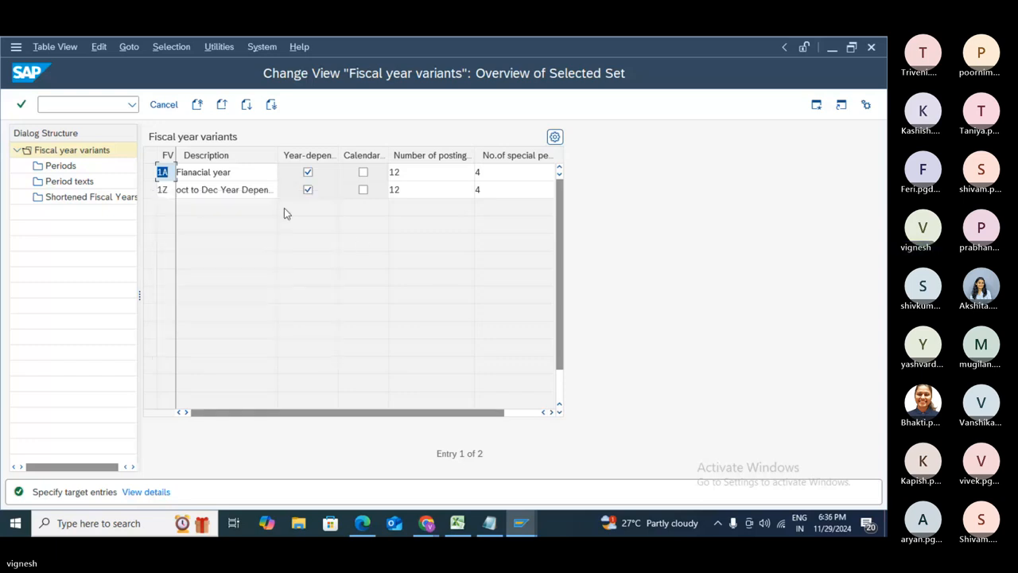
double_click(162, 190)
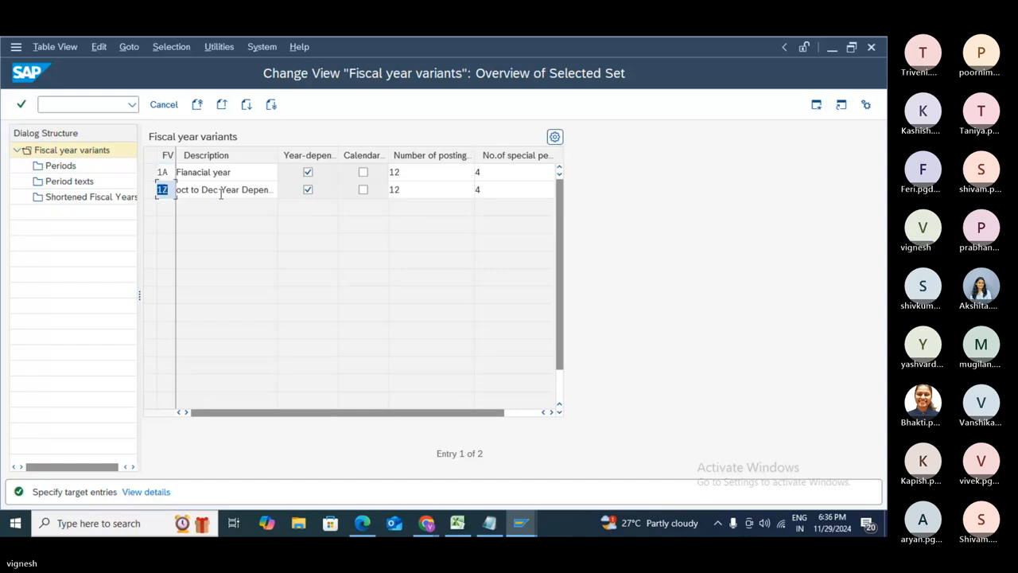
key("Delete")
key("Return")
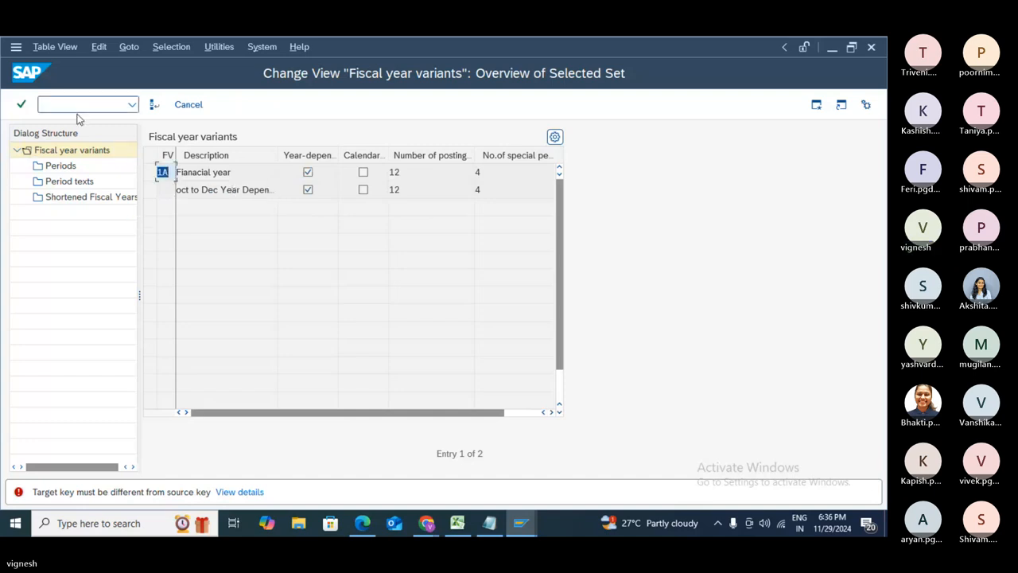
left_click(191, 106)
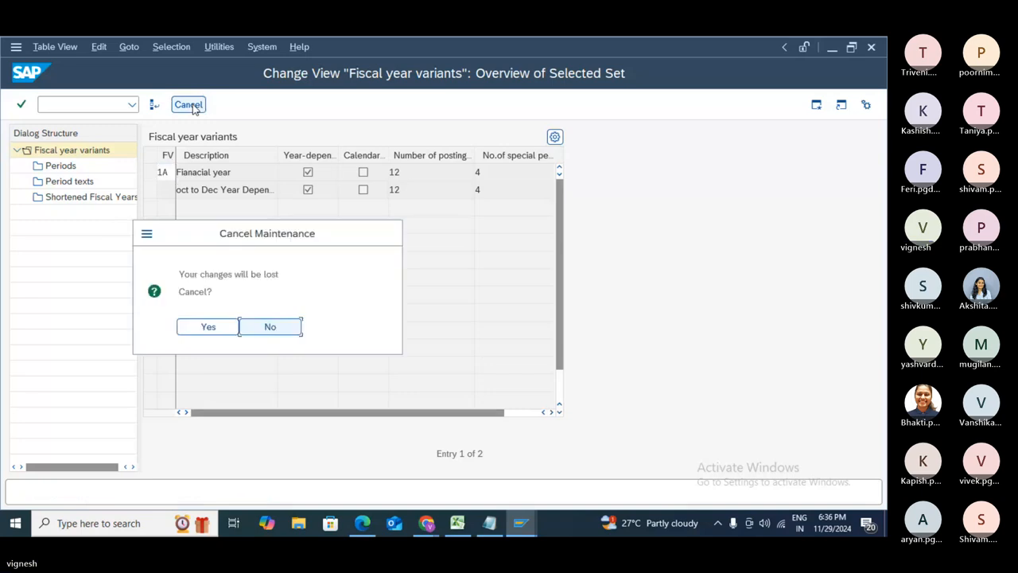
left_click(205, 328)
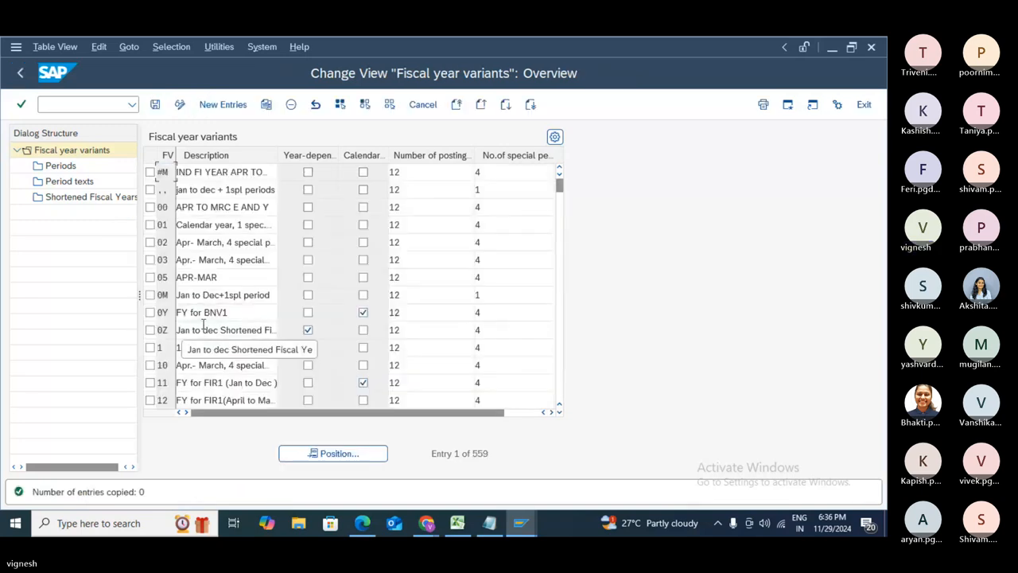
- Resolve the save prompts raised by Position, saving the copied variant data
left_click(335, 454)
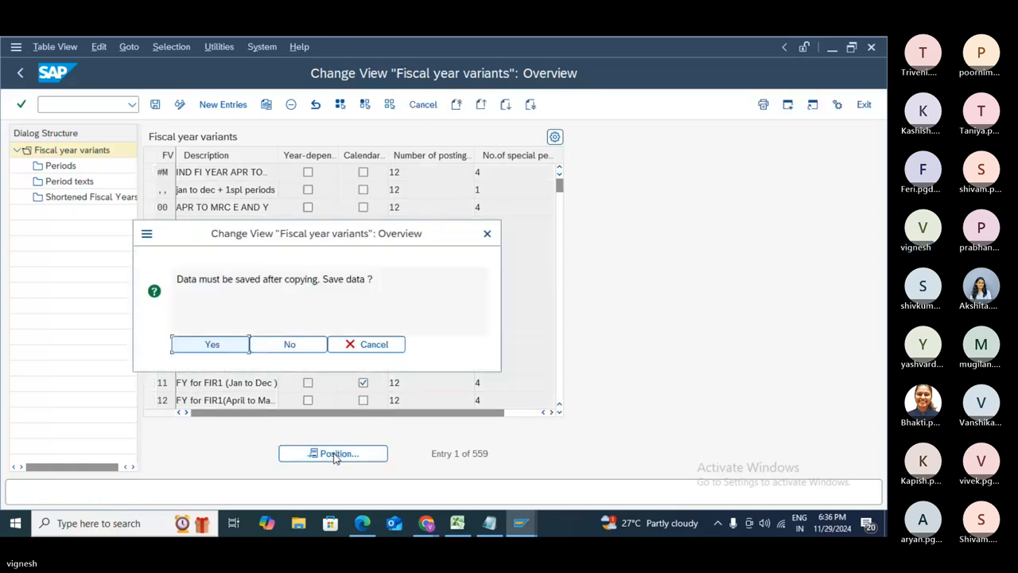
left_click(268, 347)
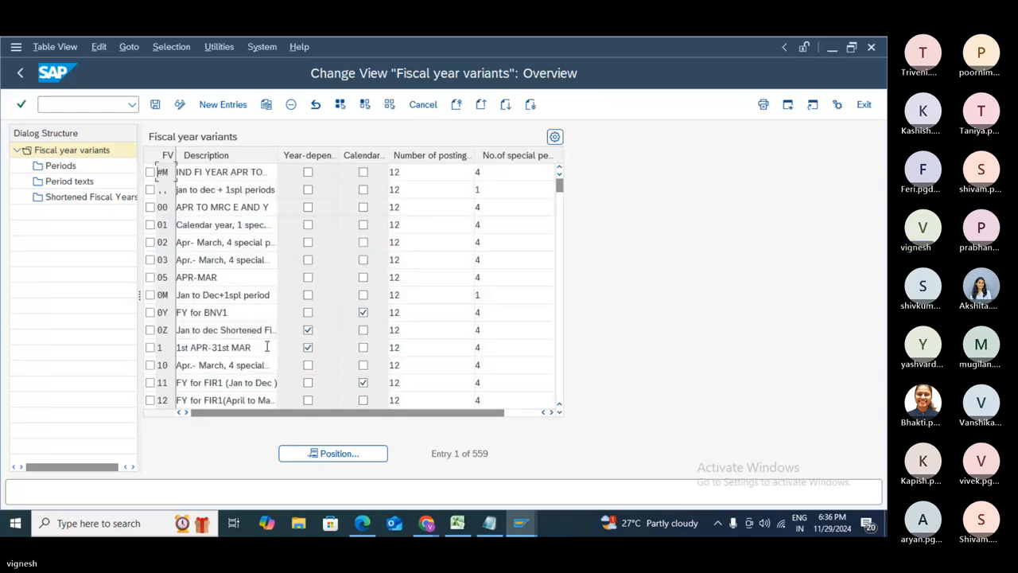
left_click(317, 455)
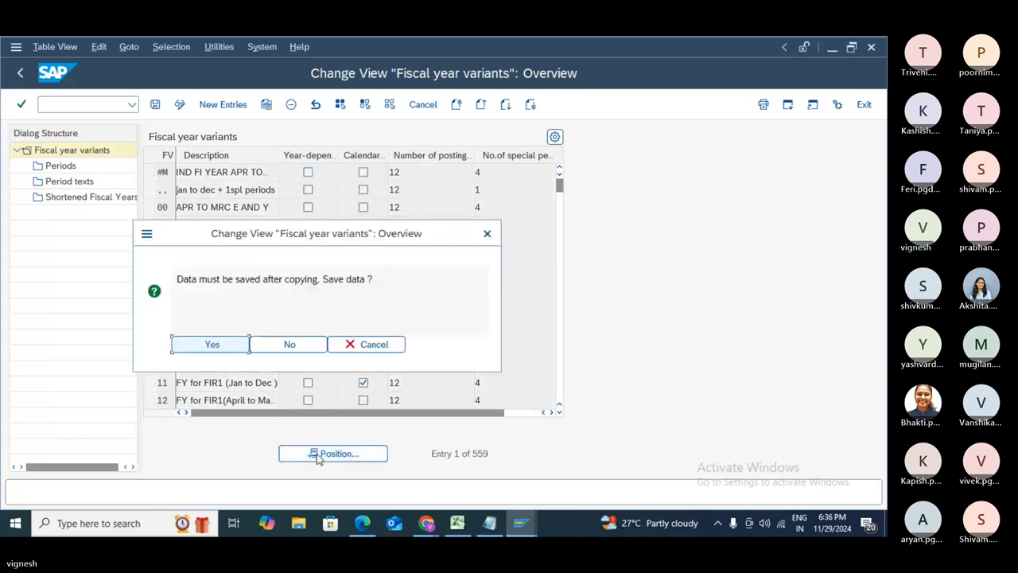
left_click(221, 353)
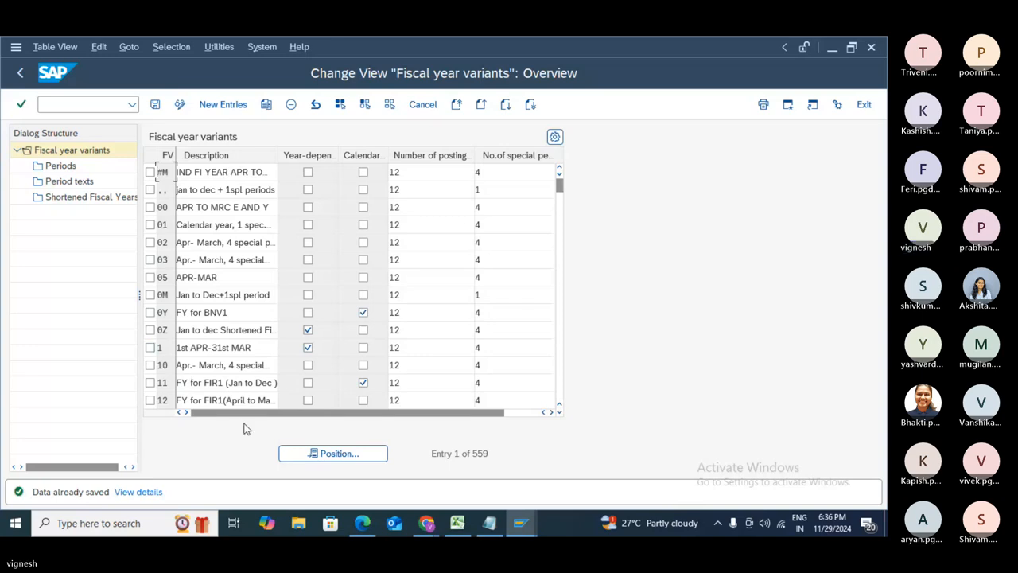
- Position the fiscal year variants list on variant 1A
left_click(329, 452)
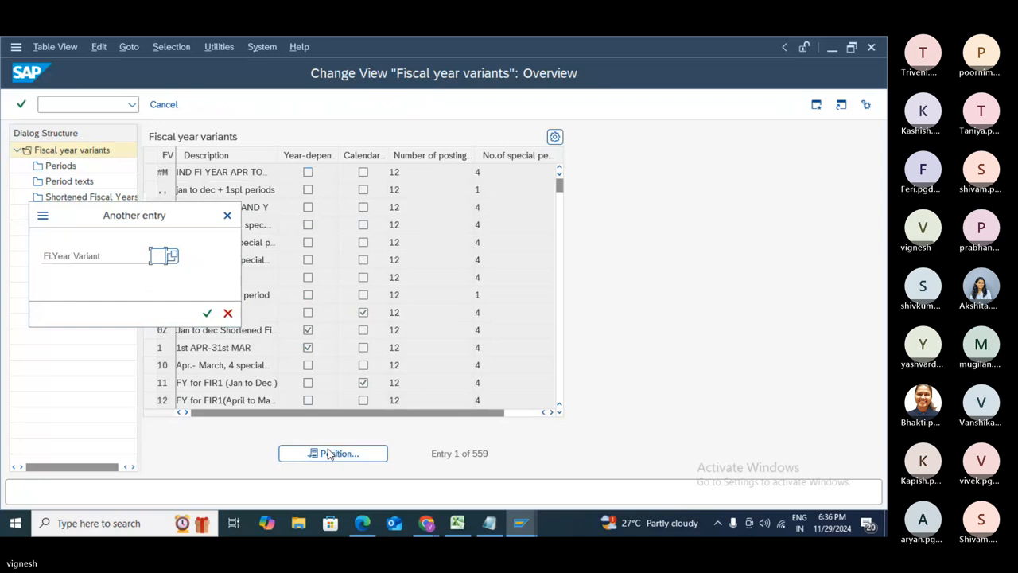
type("1a")
key("Return")
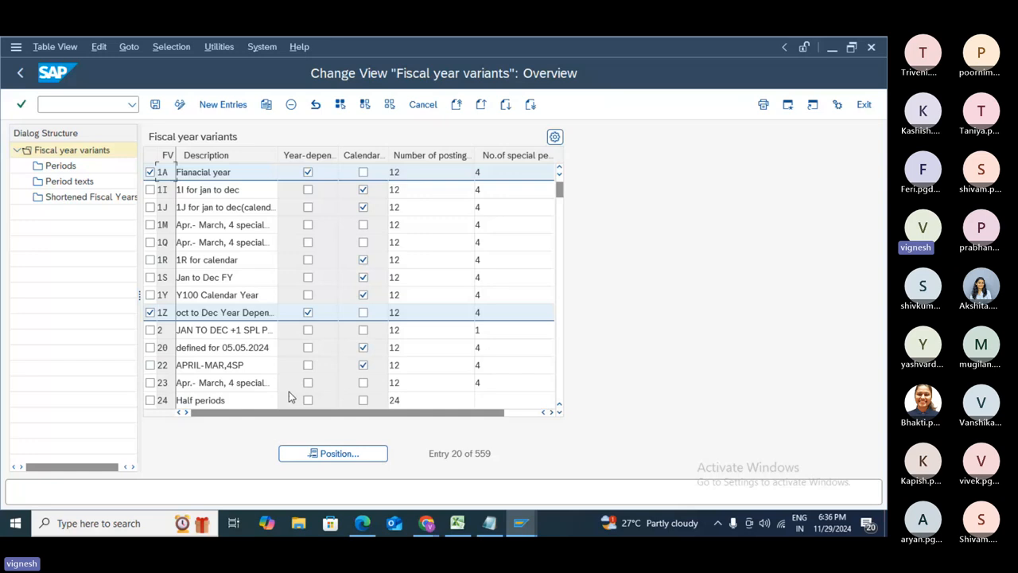
- Copy variant 1A with all 12 dependent entries as new variant 21
left_click(150, 313)
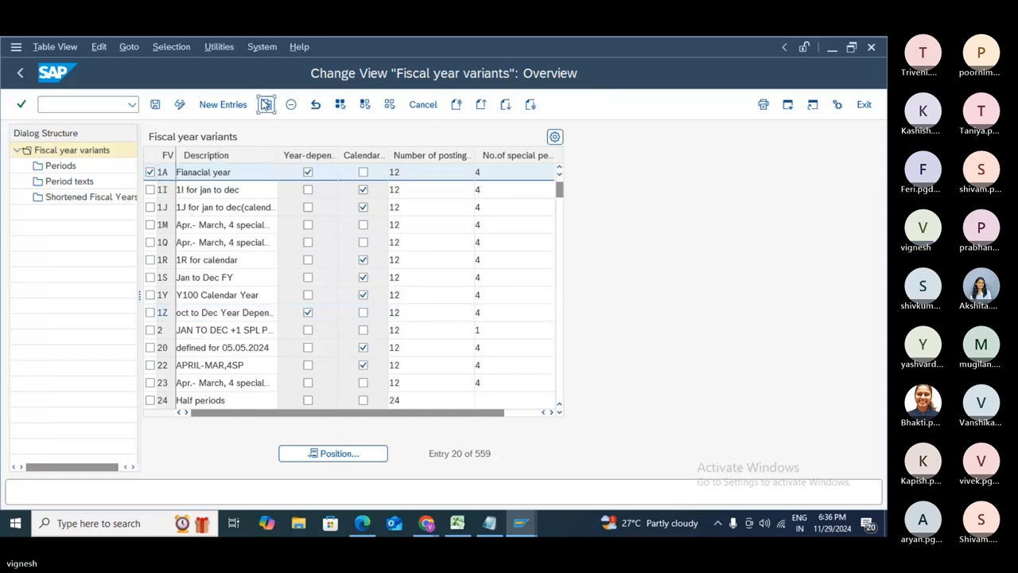
left_click(266, 104)
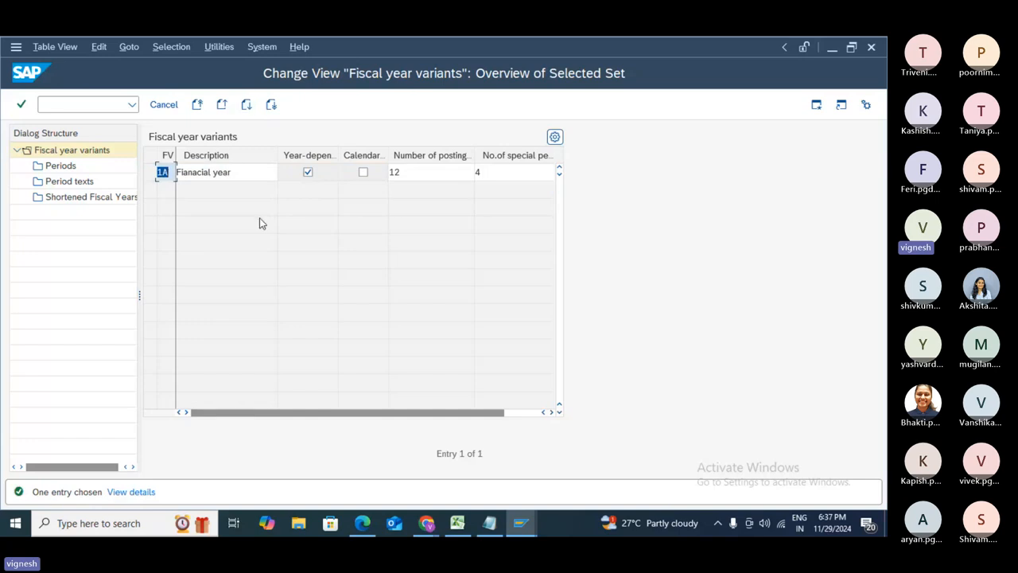
key("BackSpace")
type("21")
key("Return")
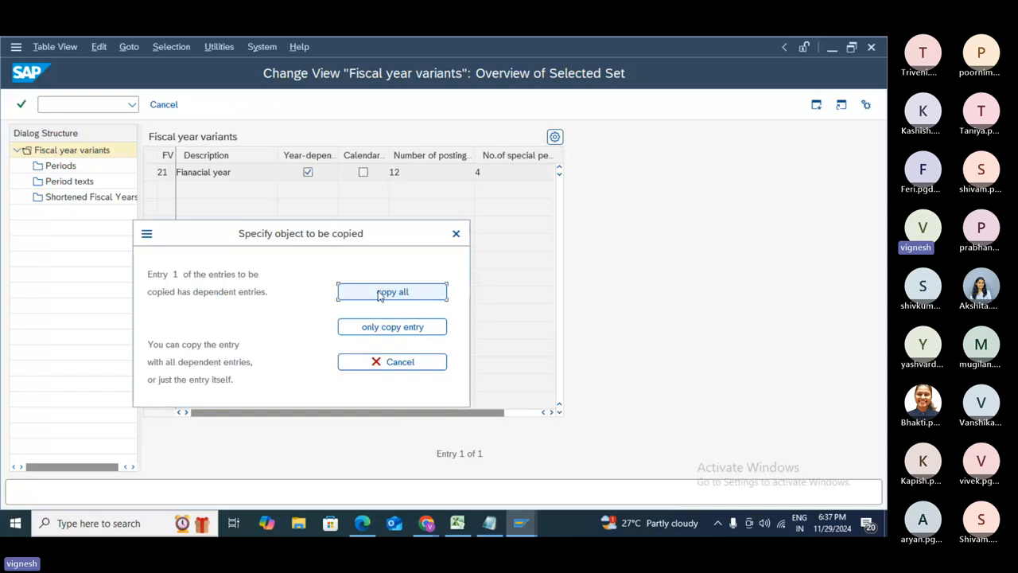
left_click(379, 294)
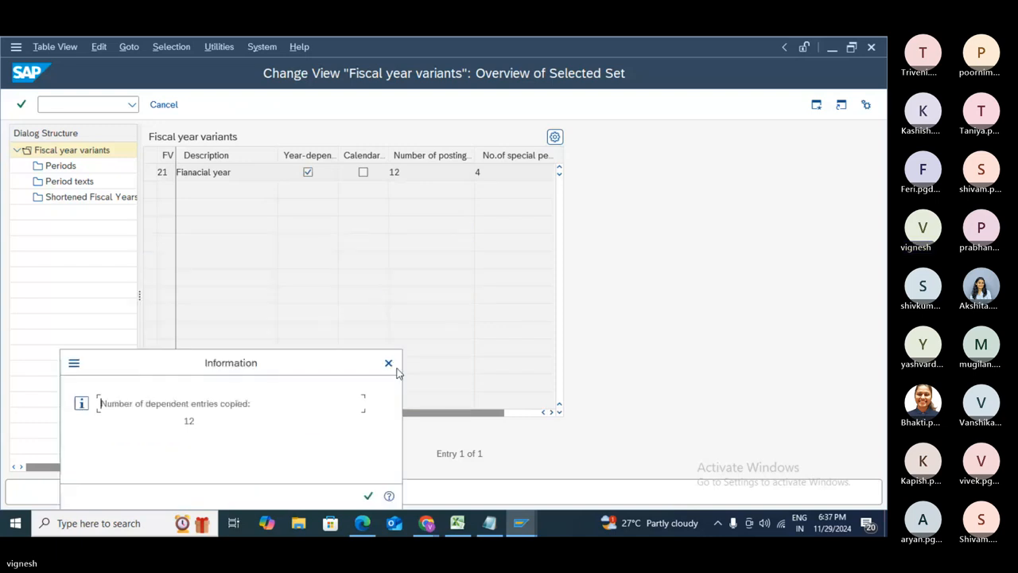
left_click(367, 496)
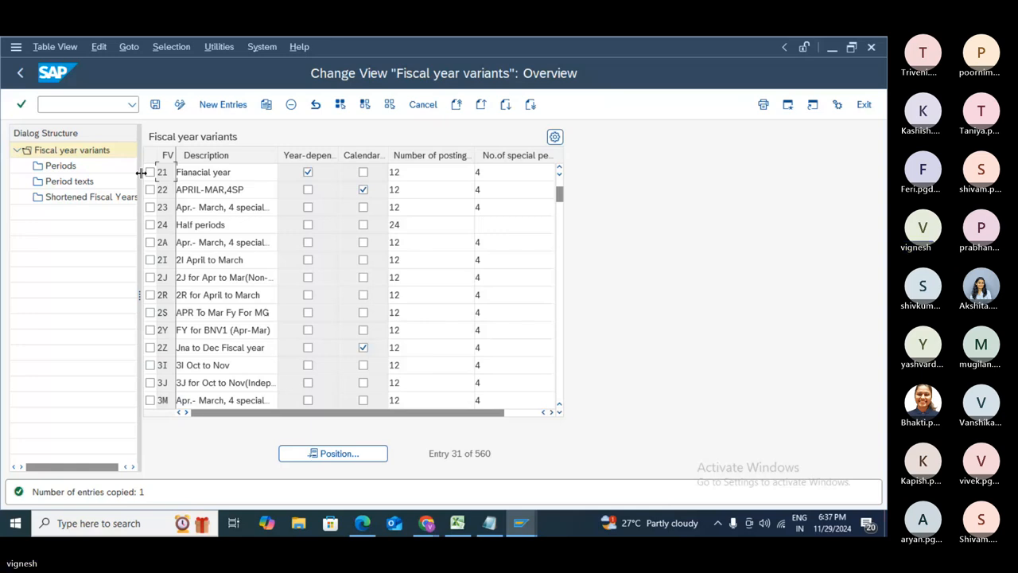
- Select variant 21 and save its data when opening its Periods
left_click(150, 171)
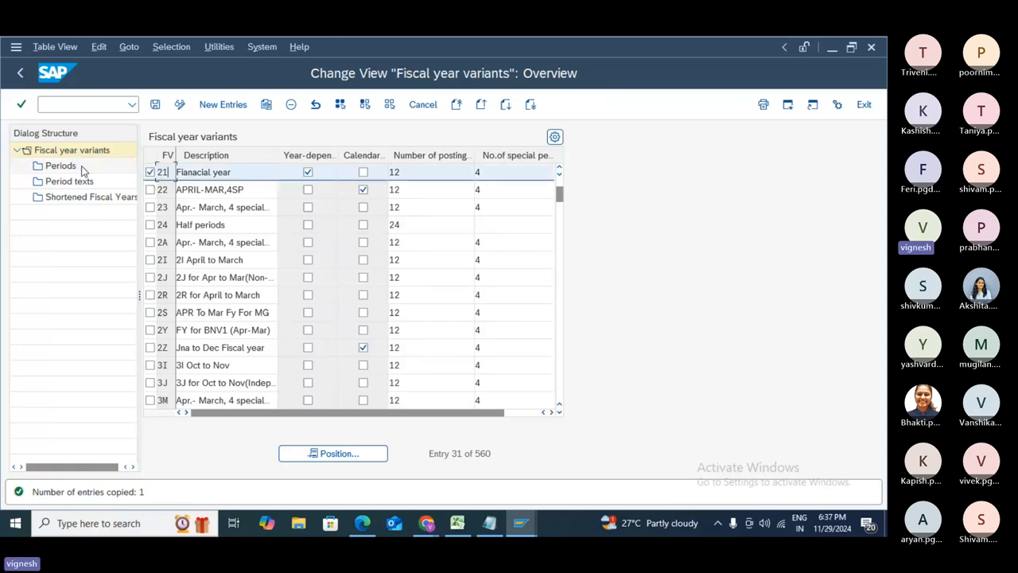
double_click(76, 169)
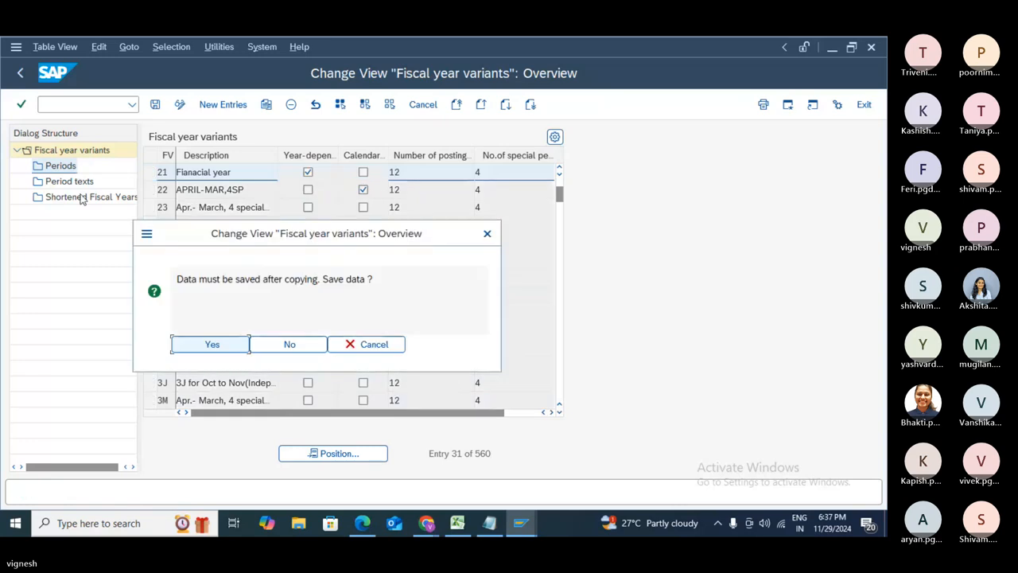
left_click(196, 349)
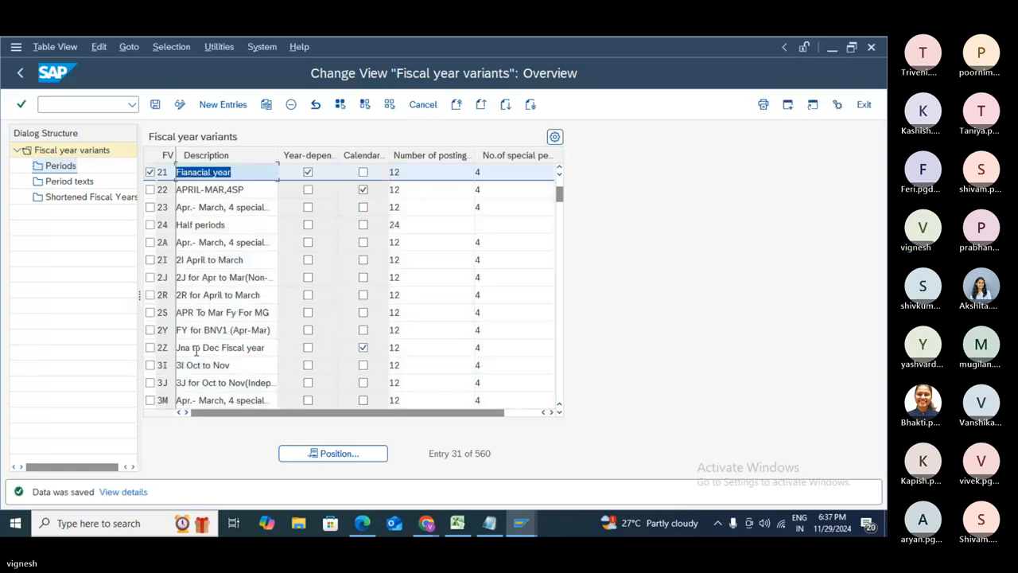
- Display variant 21's periods for calendar year 2024, then call up its Shortened Fiscal Years
double_click(53, 167)
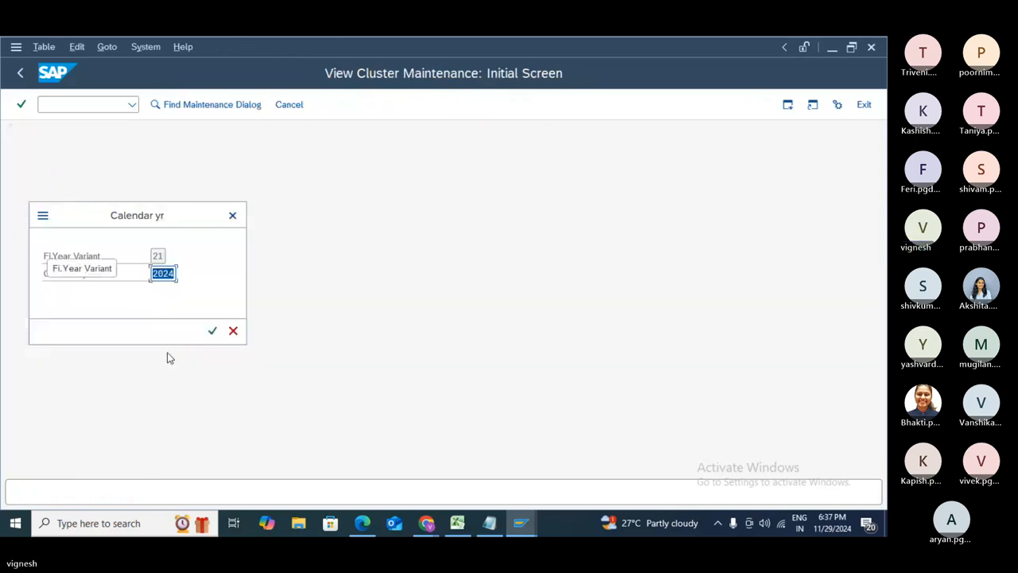
left_click(233, 216)
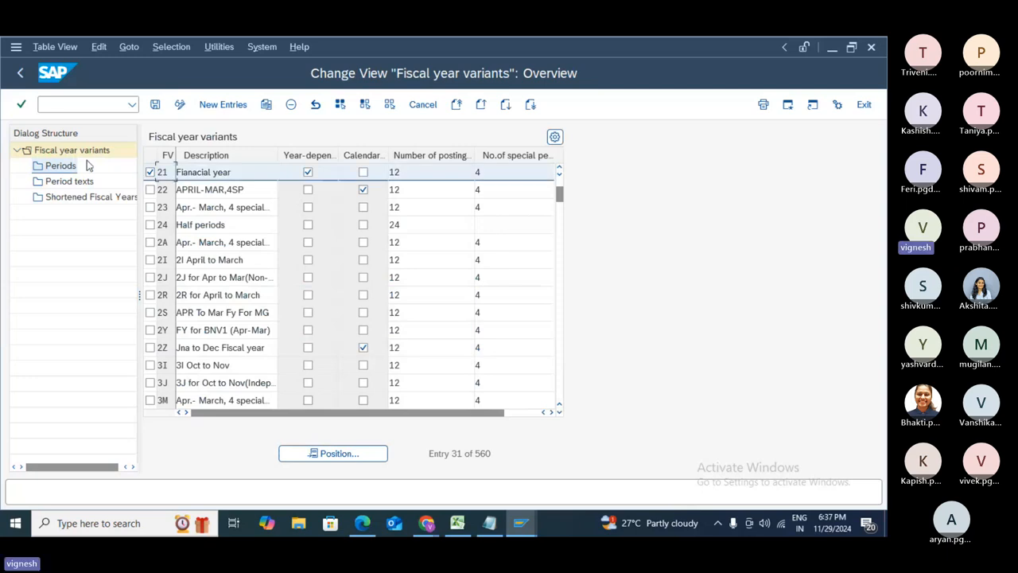
double_click(63, 167)
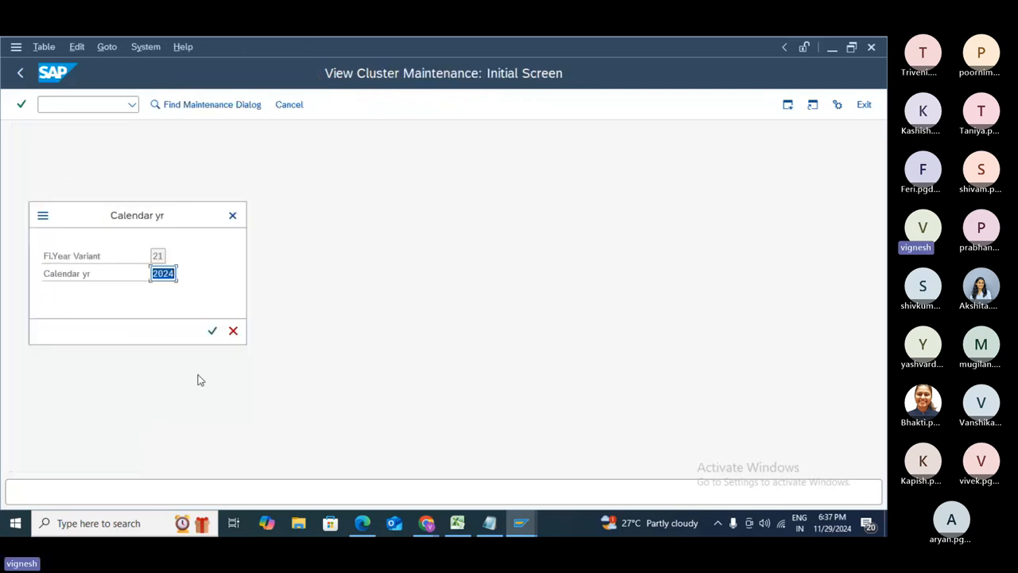
left_click(212, 330)
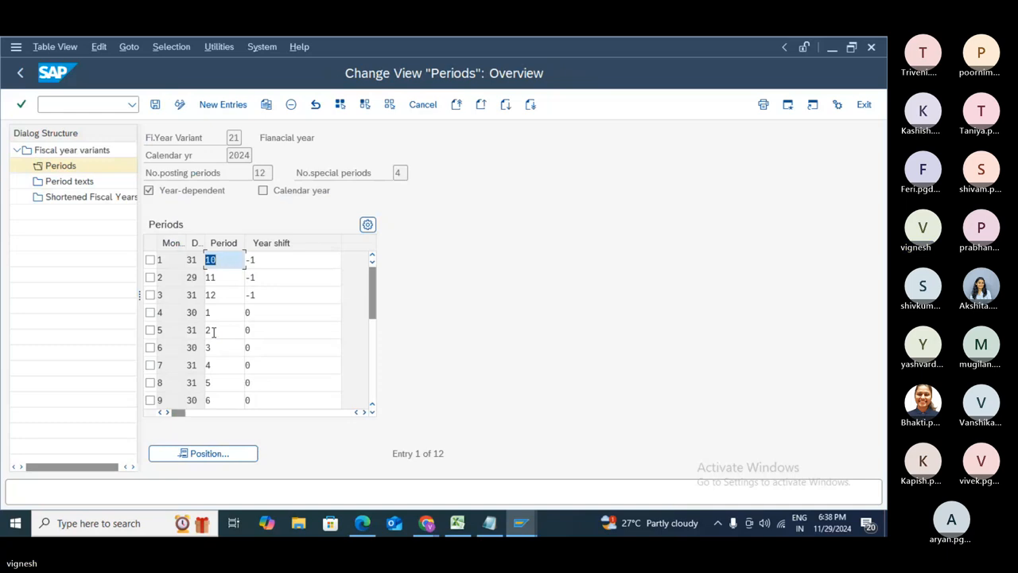
double_click(130, 197)
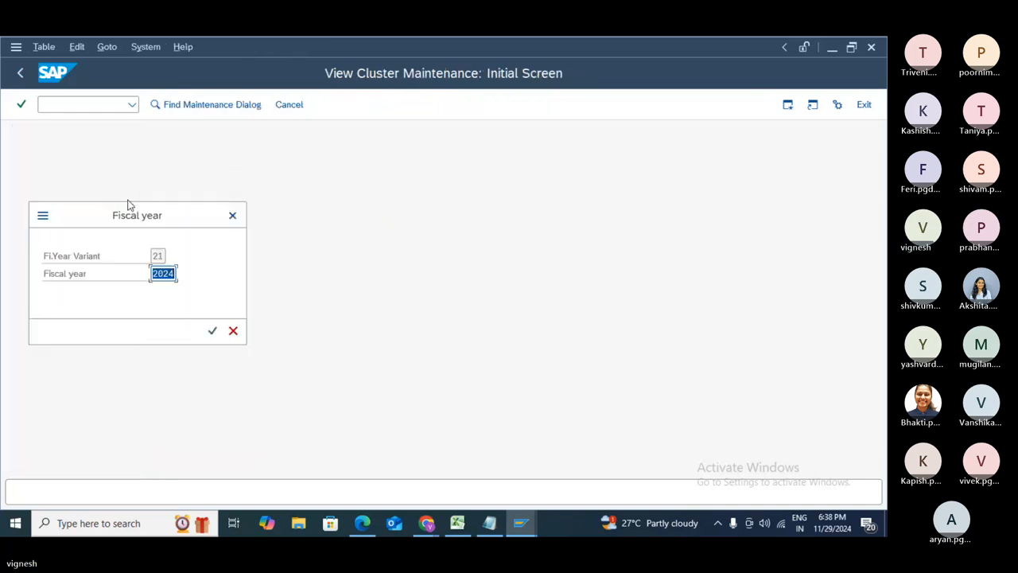
- Confirm fiscal year 2024, switch to display mode, and reopen variant 21's 2024 periods read-only
left_click(212, 332)
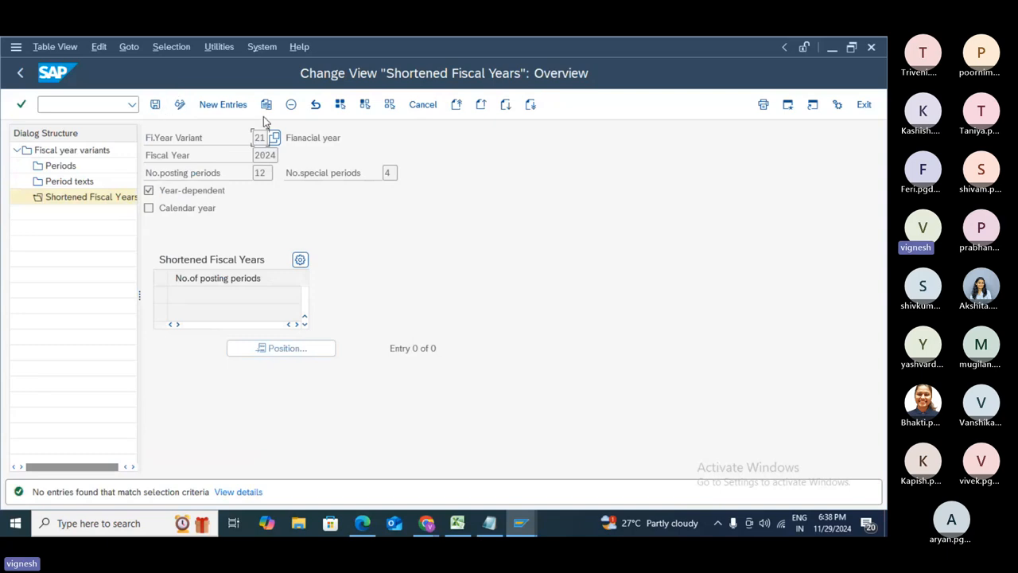
left_click(180, 105)
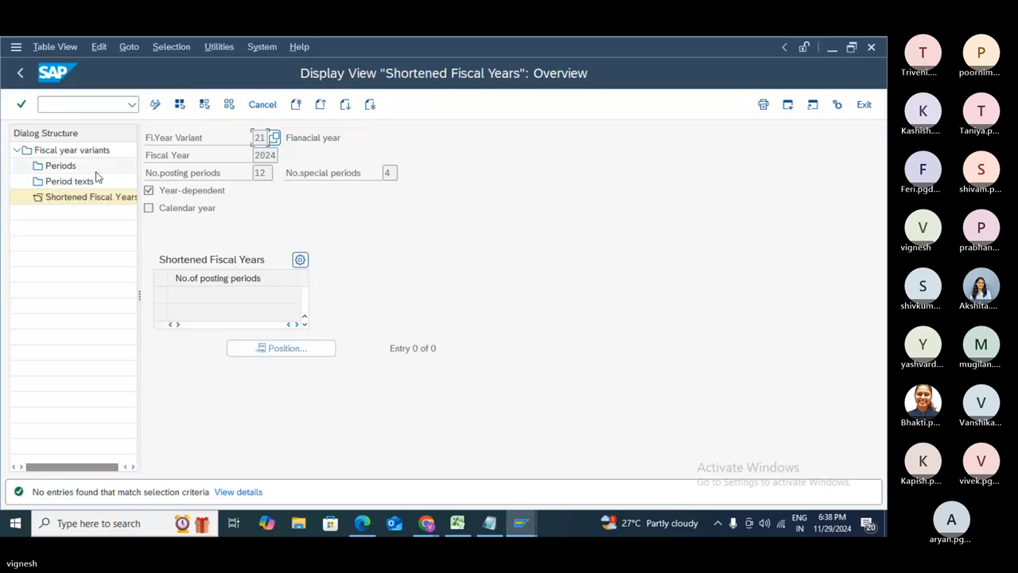
left_click(95, 170)
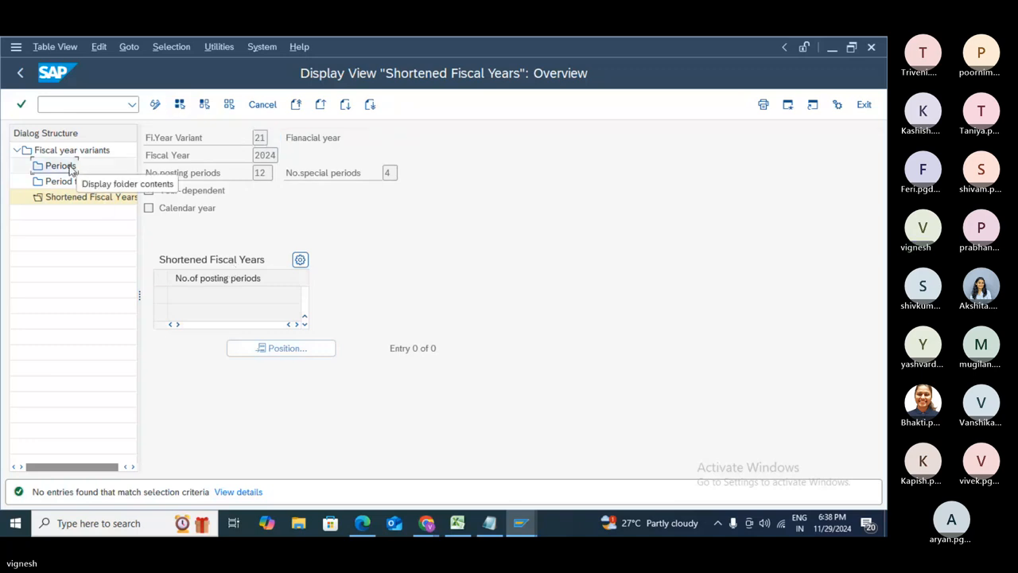
double_click(70, 167)
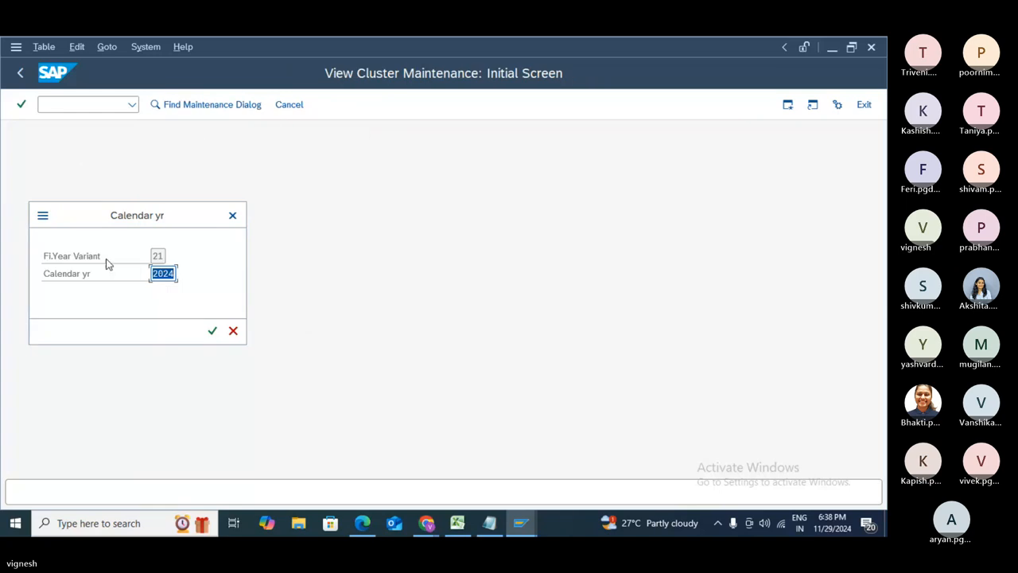
left_click(213, 332)
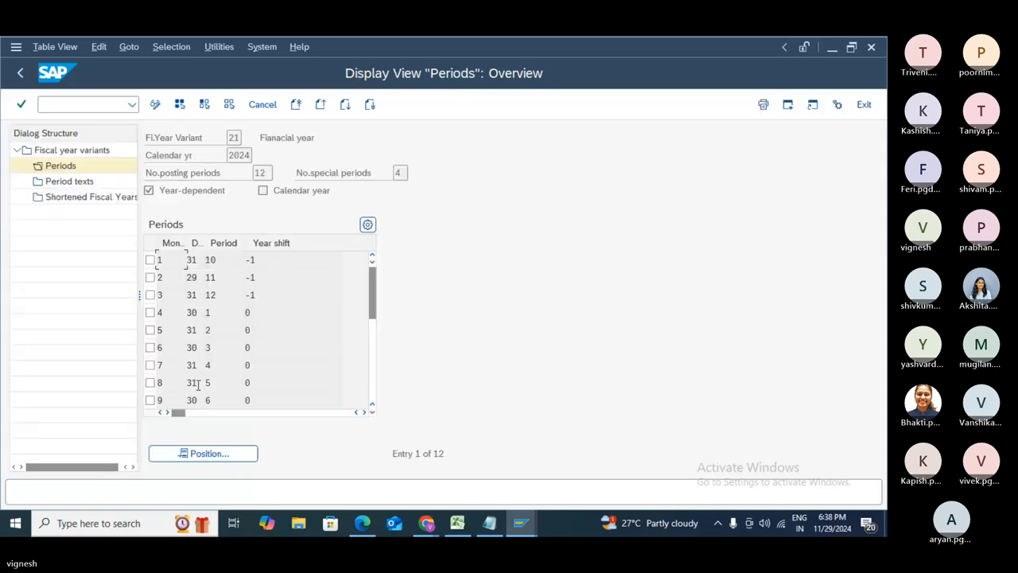
- Switch the 2024 periods to change mode and open 2024 Shortened Fiscal Years
left_click(154, 109)
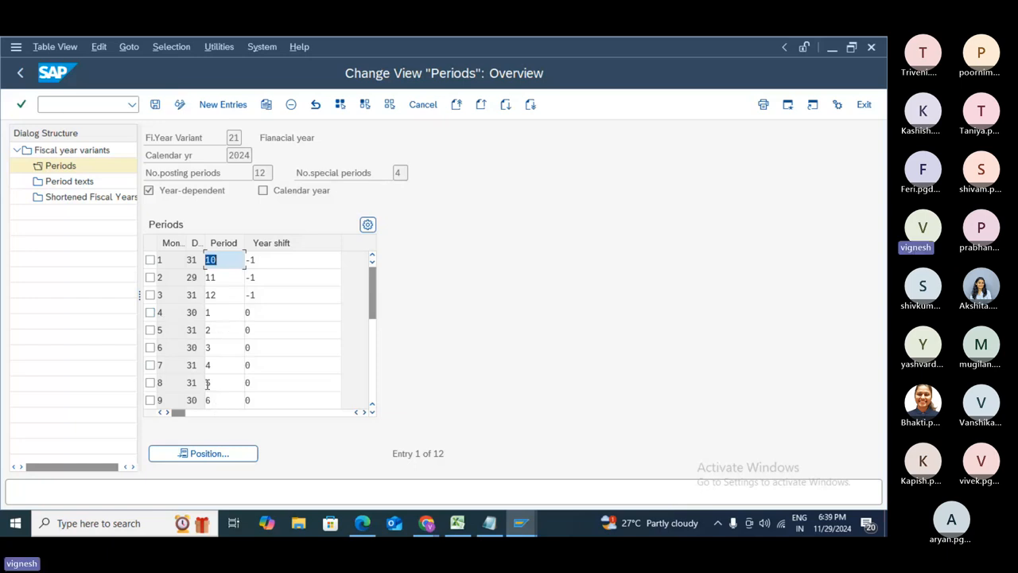
double_click(82, 200)
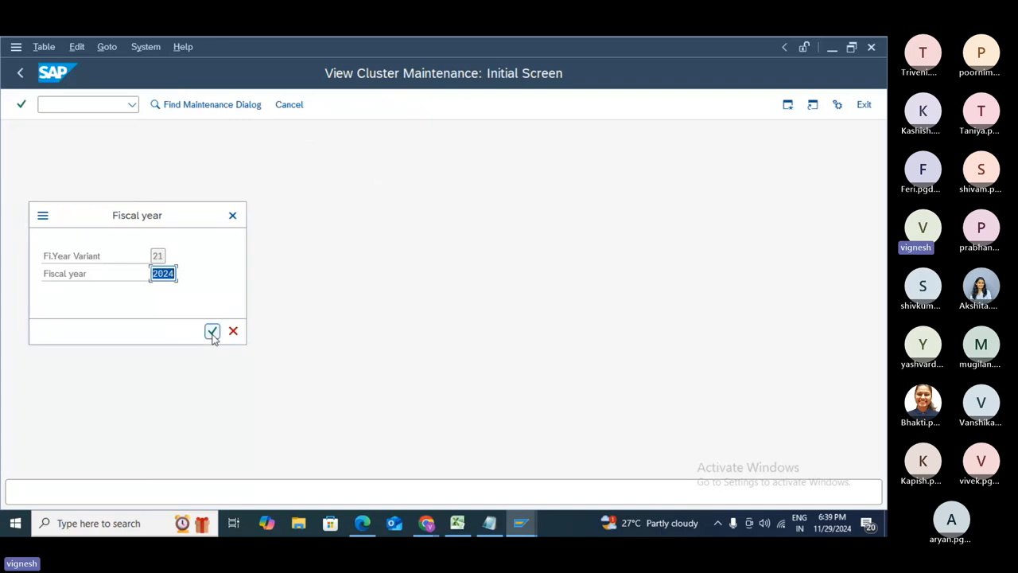
left_click(213, 332)
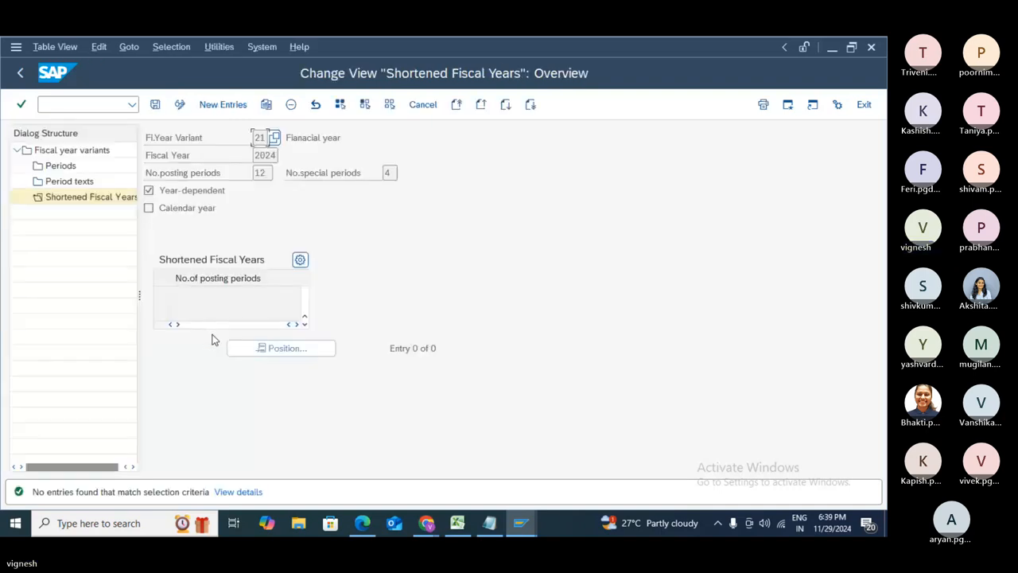
- Try new shortened-year entries of 10 and 11 posting periods, then cancel after the duplicate-key error
left_click(217, 106)
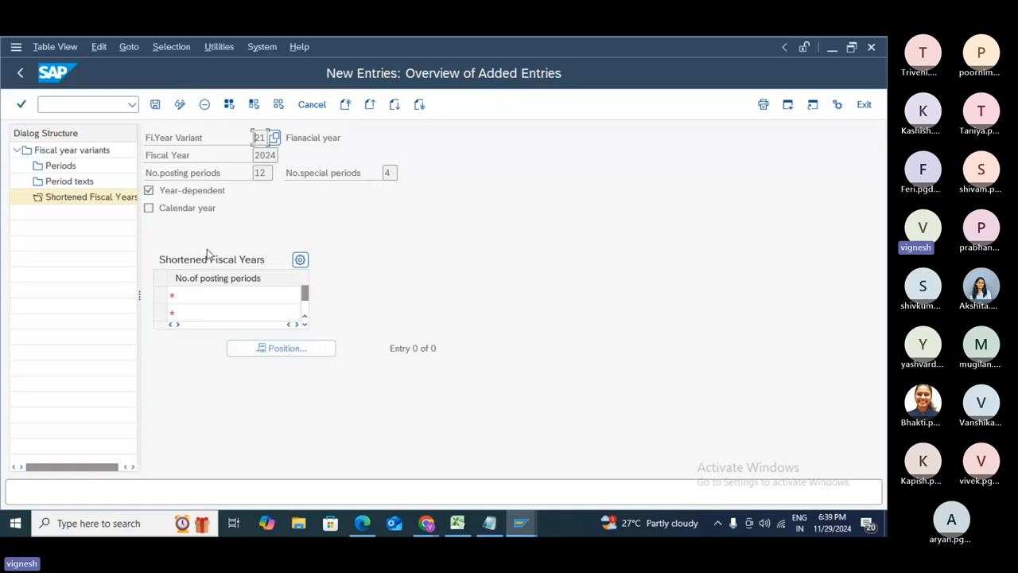
left_click(196, 296)
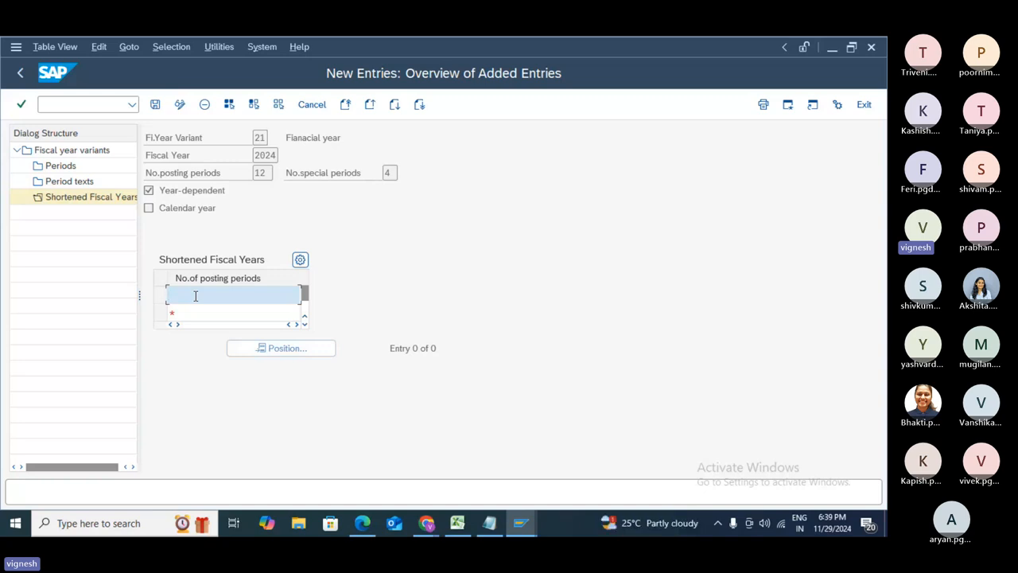
type("0")
key("Tab")
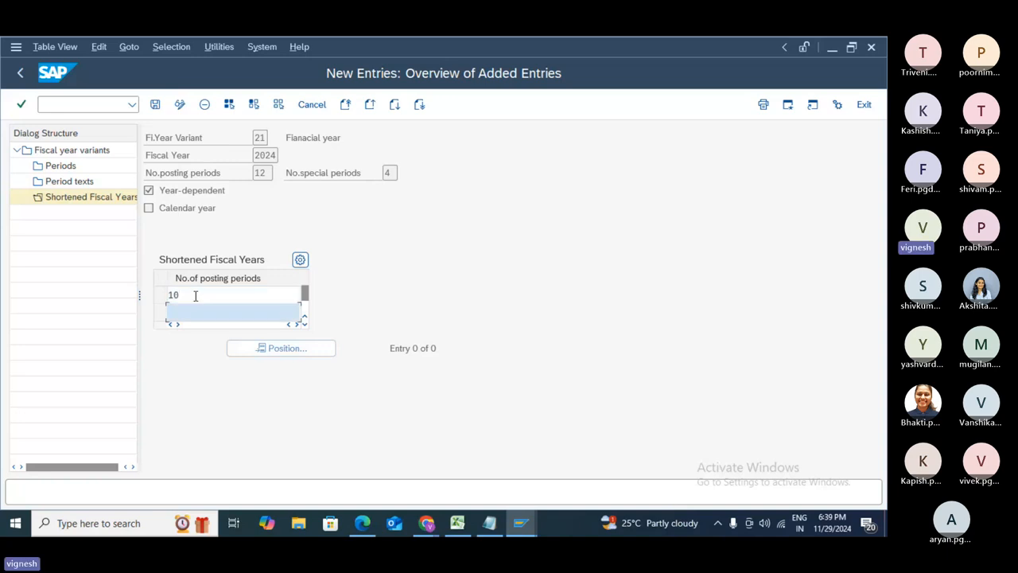
type("11")
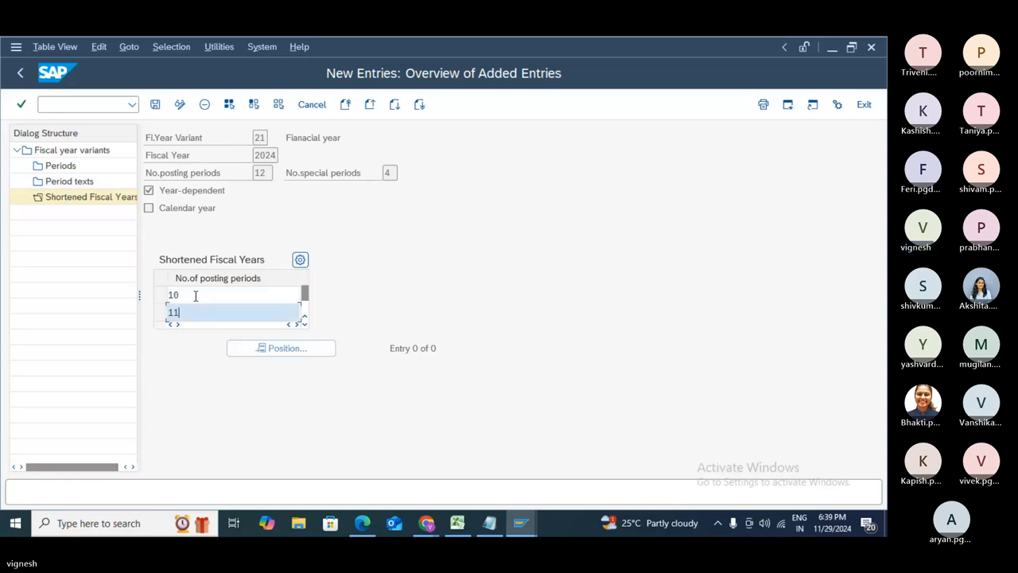
left_click(304, 325)
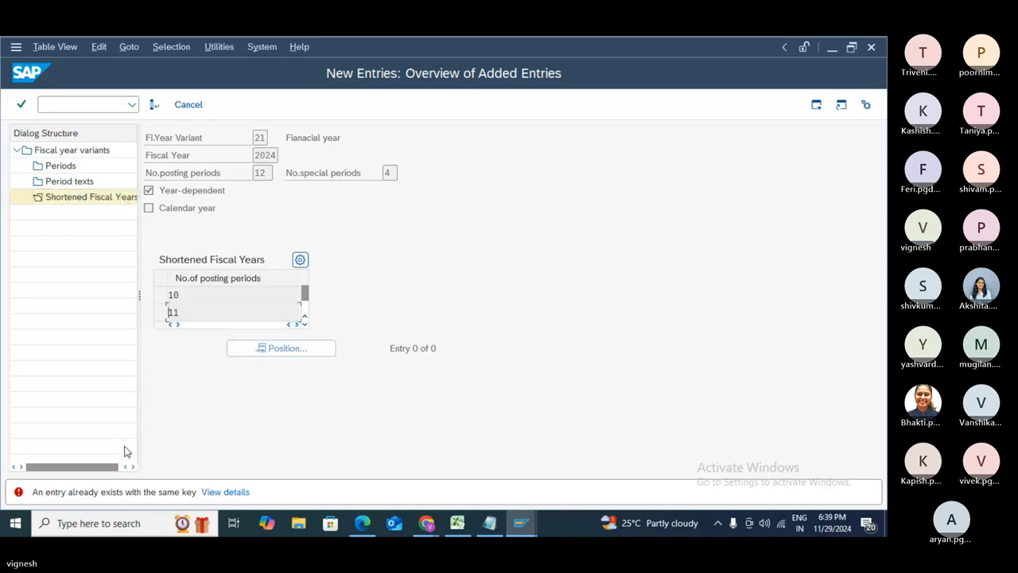
key("F12")
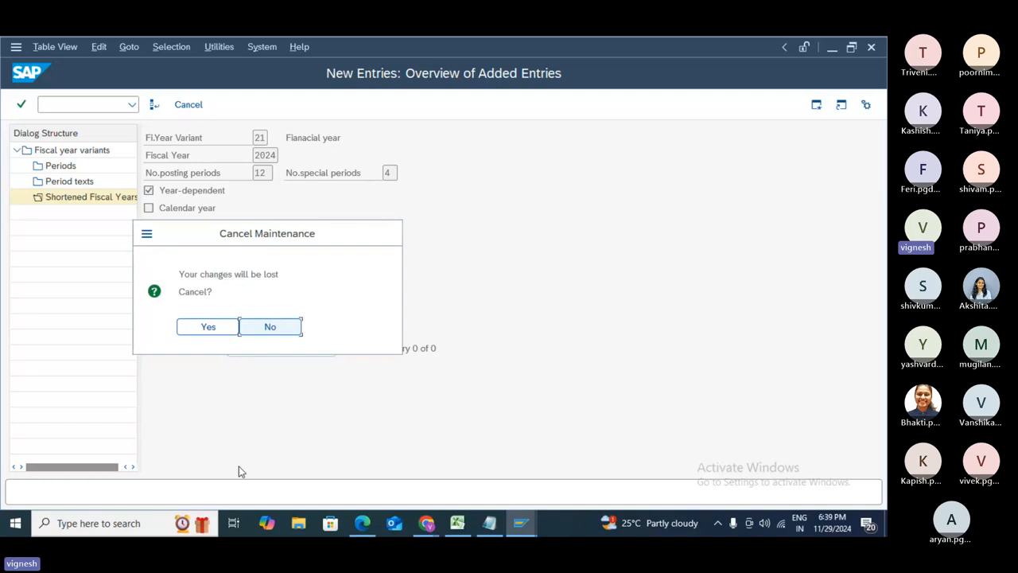
- Discard the rejected entries, set the 2024 shortened year to 4 posting periods, and save
left_click(210, 326)
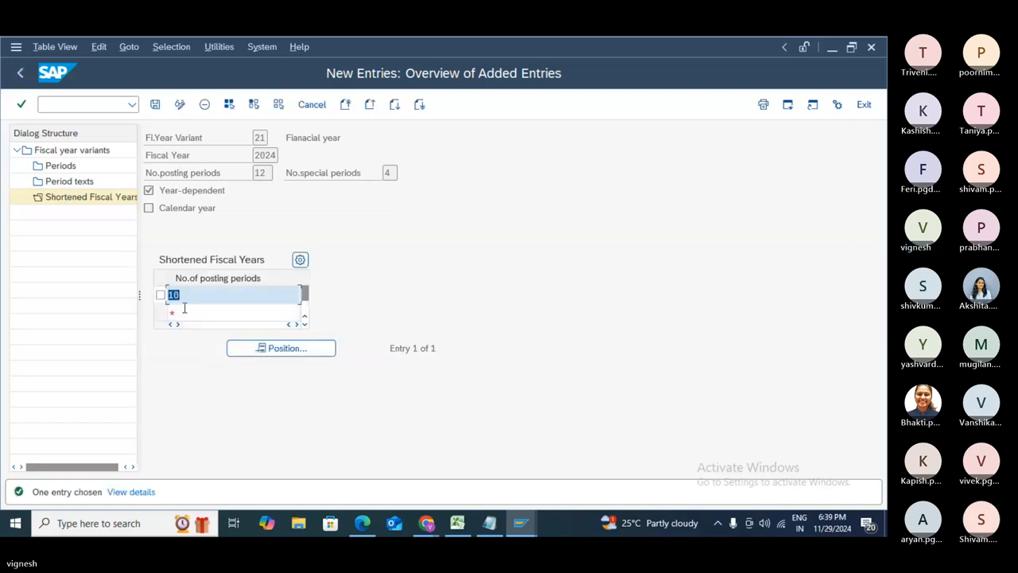
key("BackSpace")
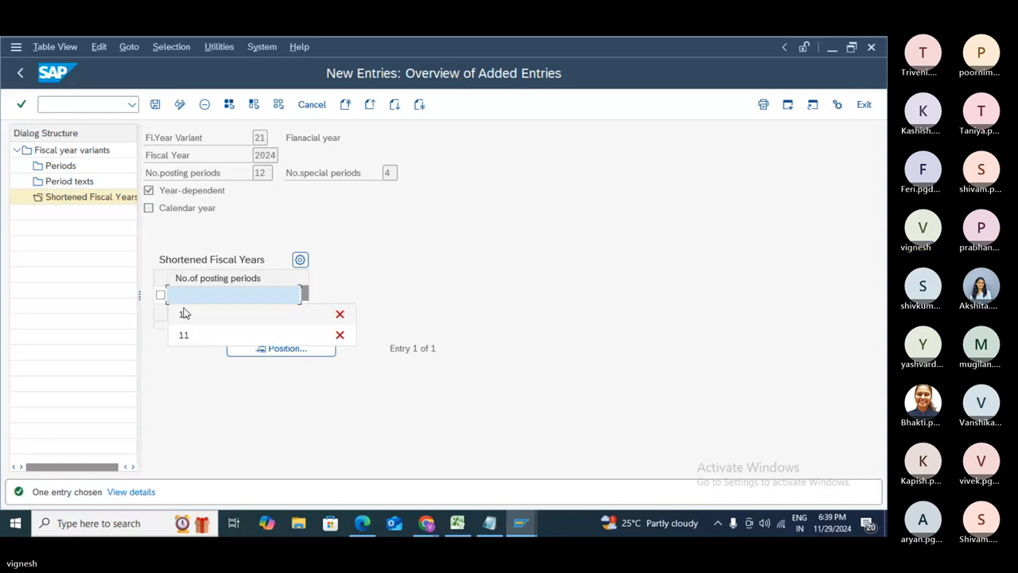
type("4")
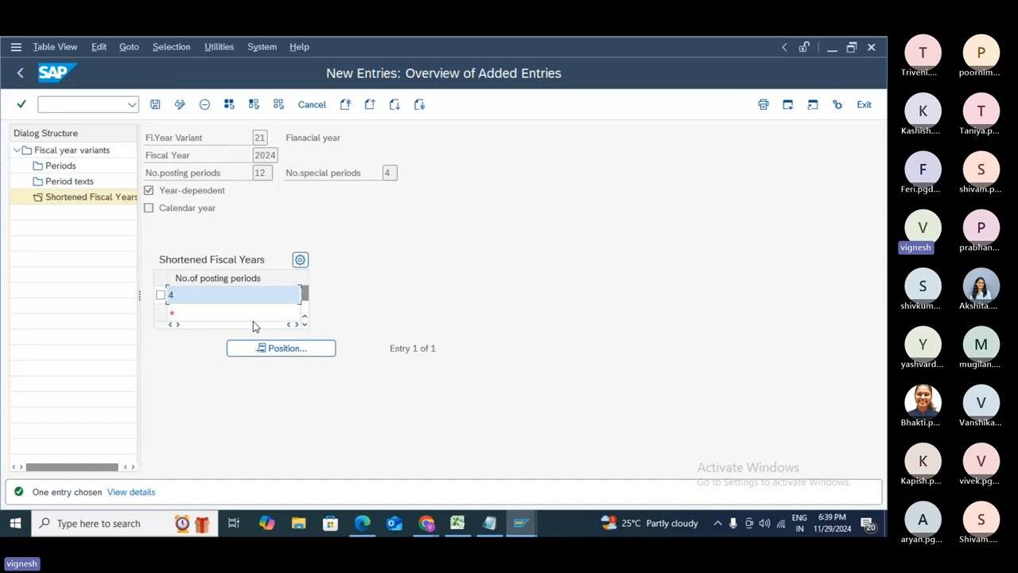
left_click(155, 104)
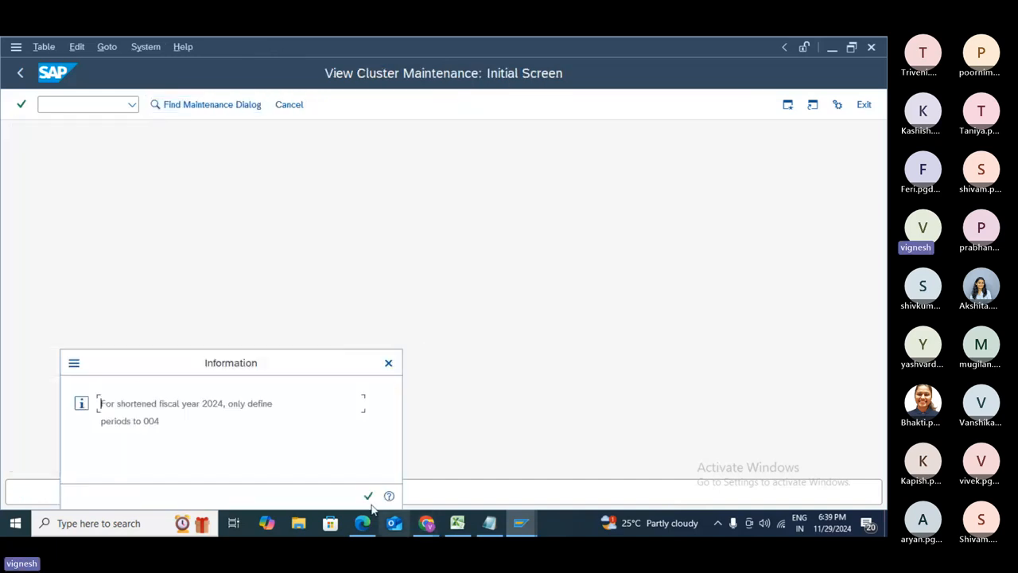
left_click(368, 495)
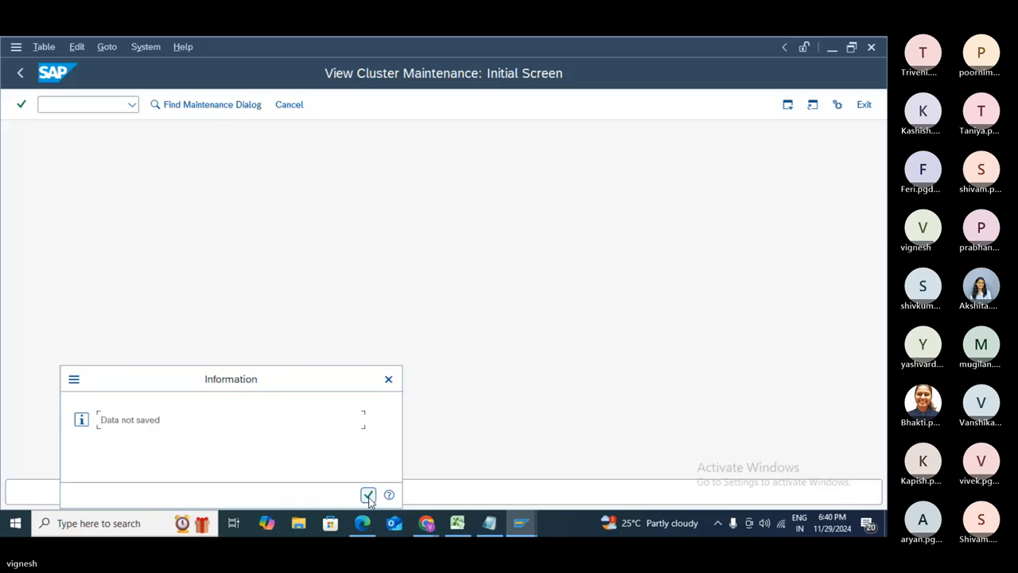
left_click(368, 495)
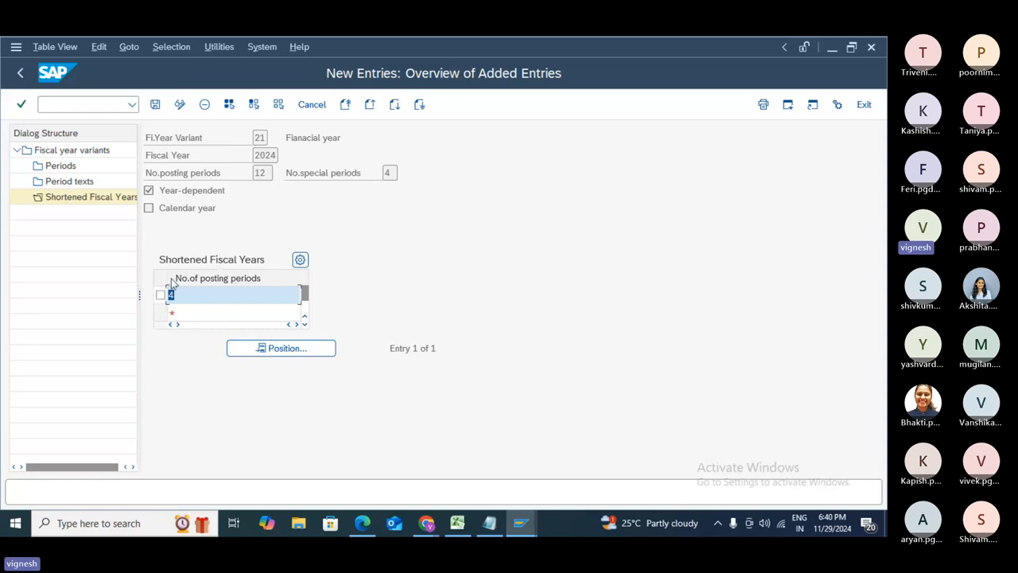
left_click(155, 105)
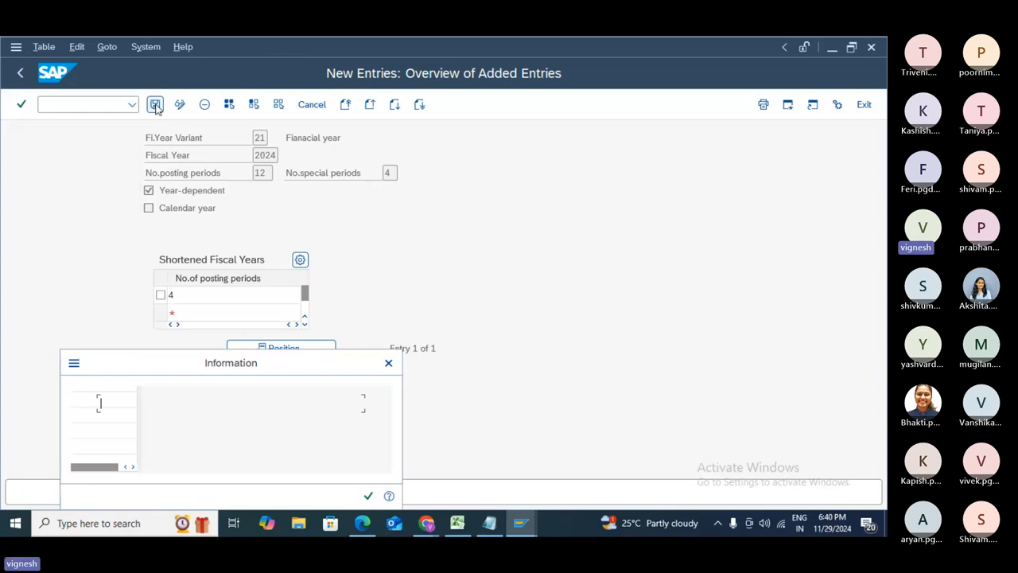
left_click(368, 497)
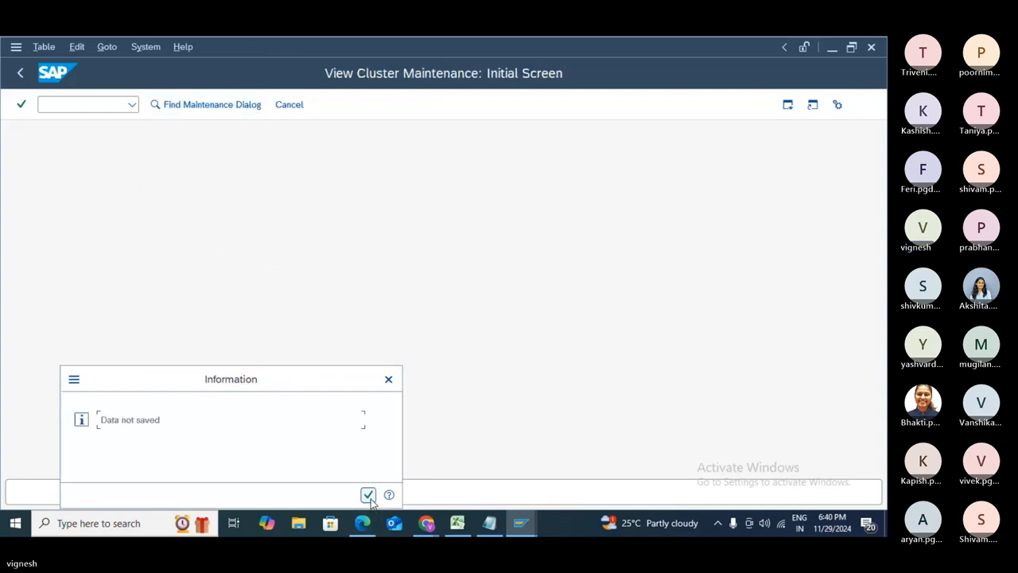
left_click(368, 496)
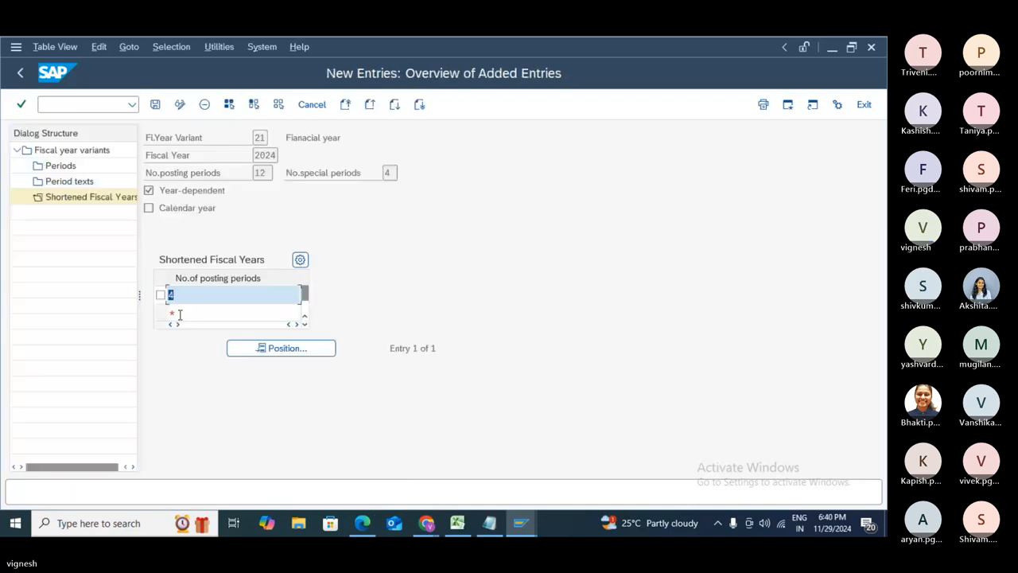
left_click(180, 314)
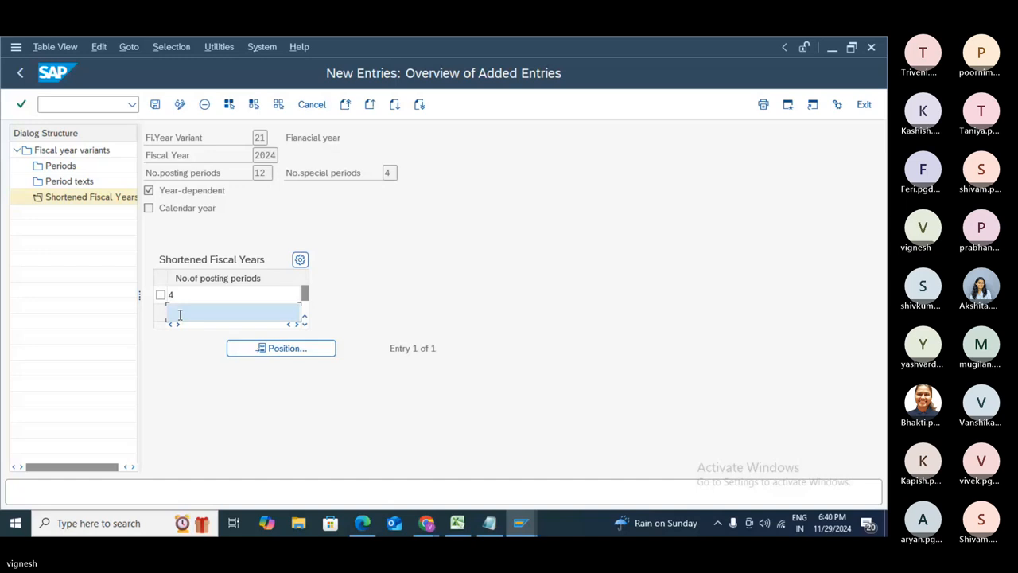
type("8")
left_click(156, 105)
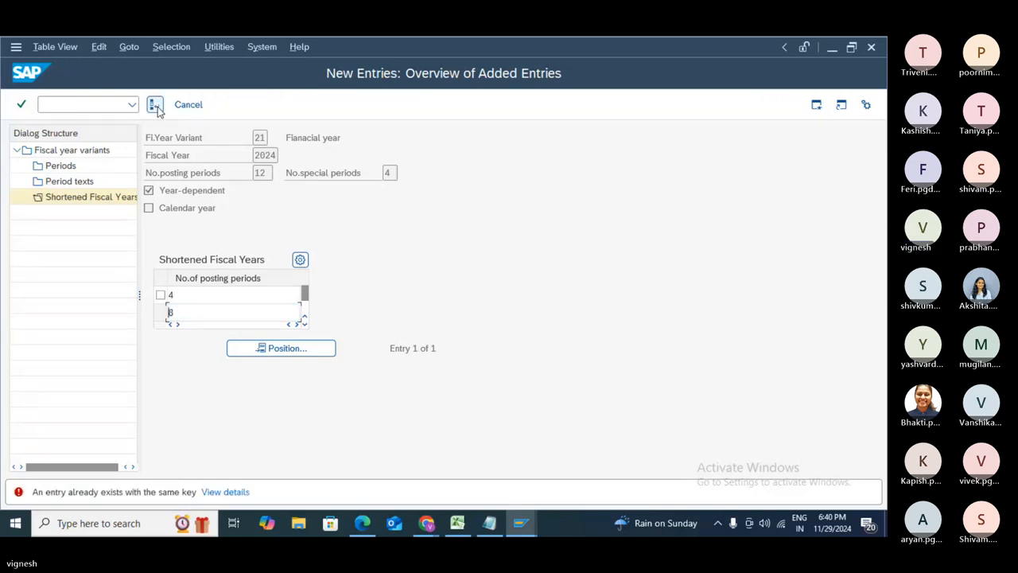
key("F12")
left_click(208, 328)
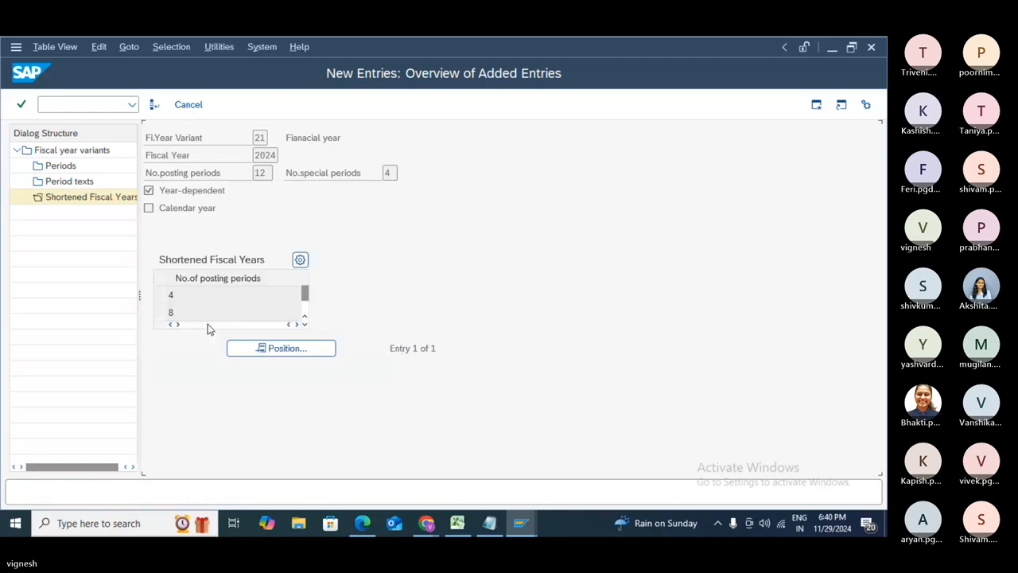
left_click(178, 314)
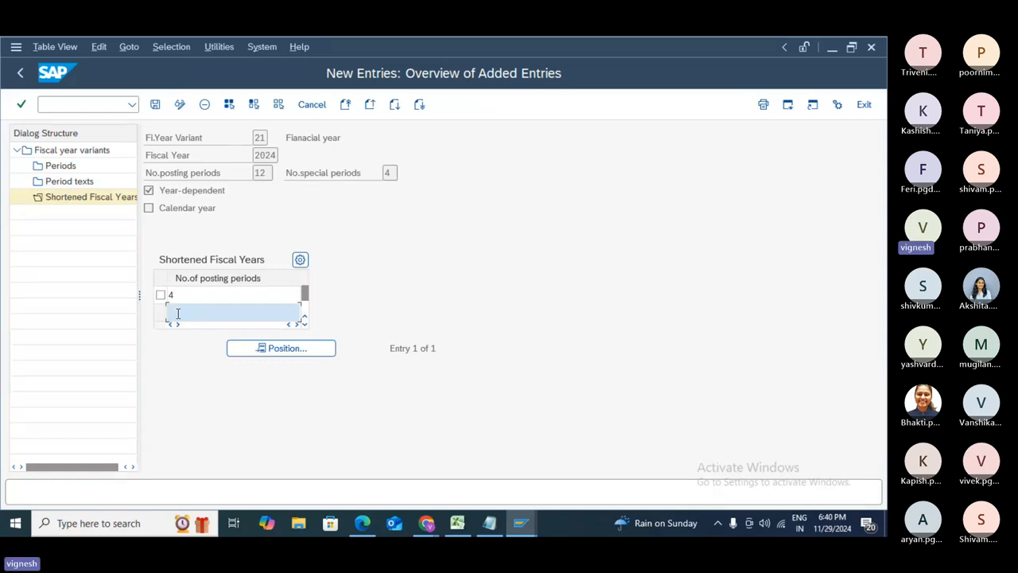
type("4")
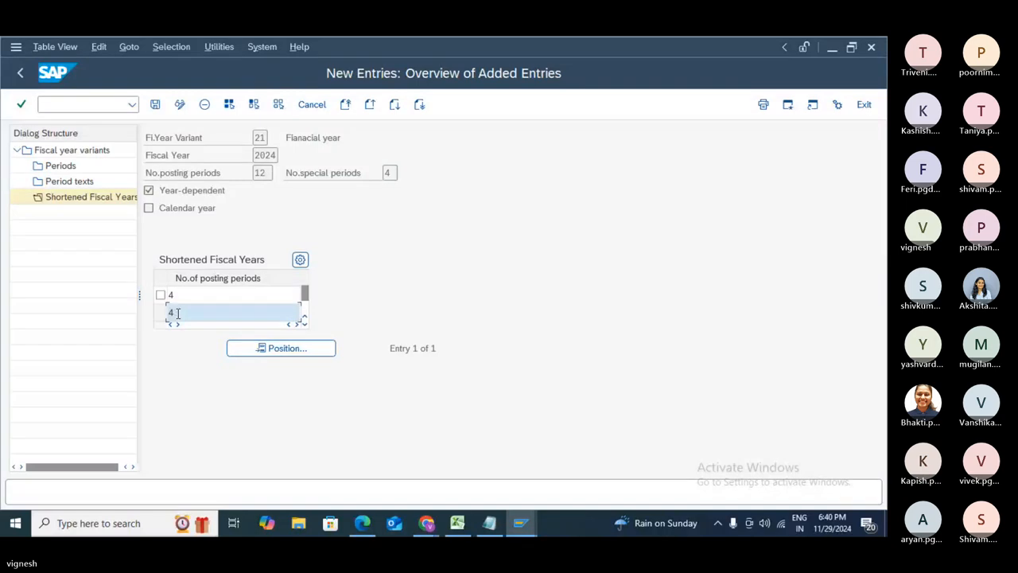
key("Return")
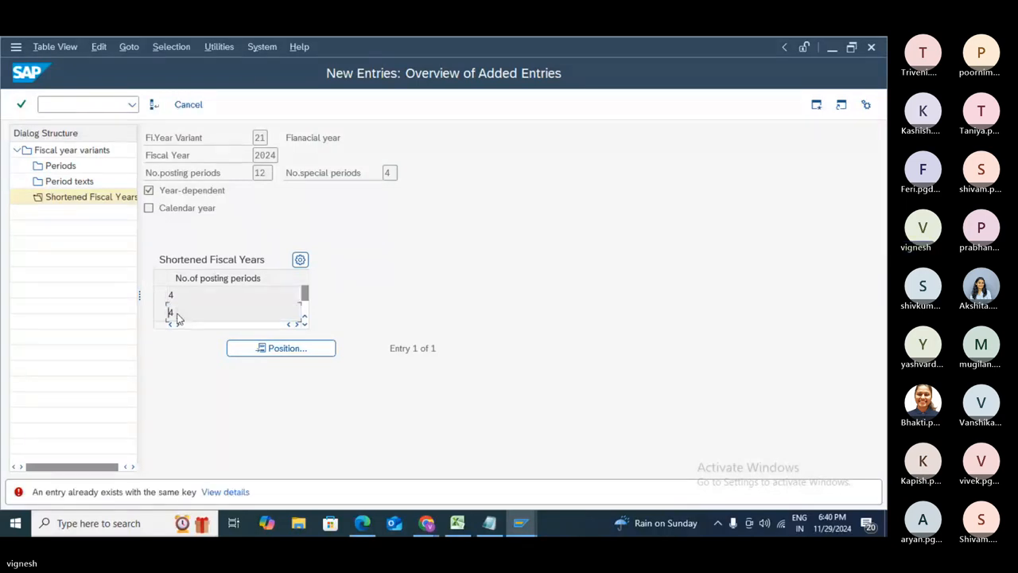
key("F12")
left_click(203, 326)
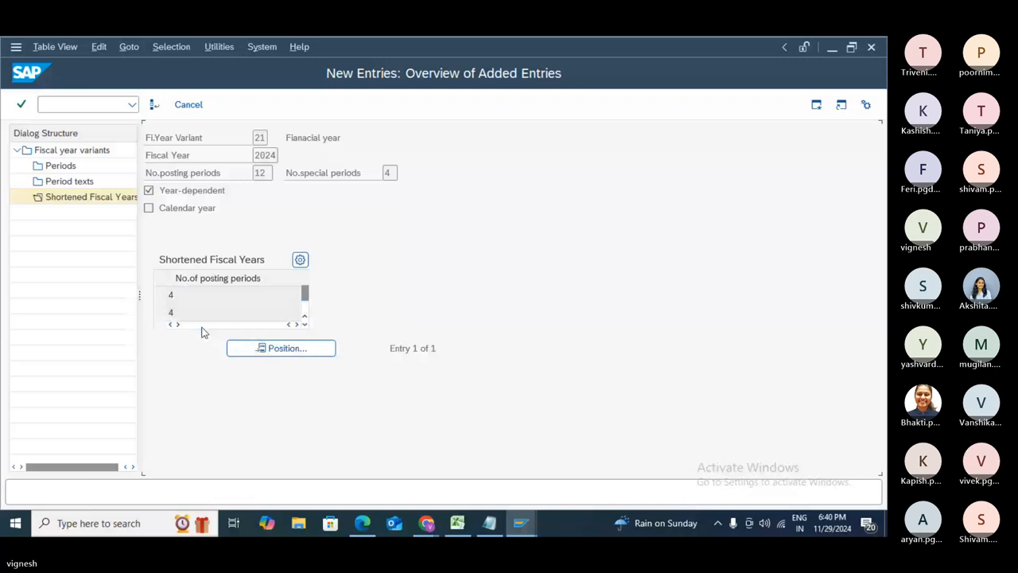
left_click(186, 315)
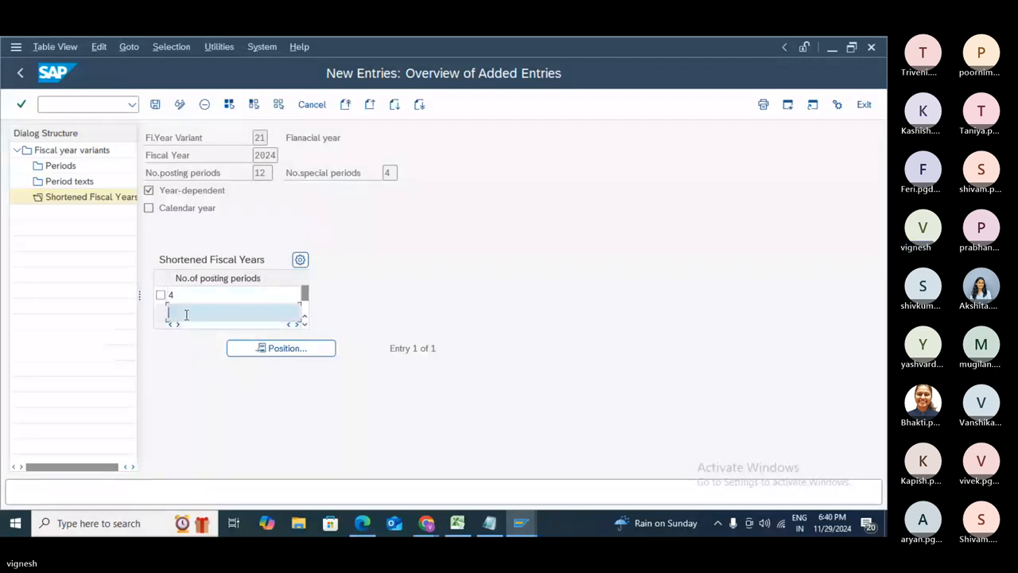
left_click(74, 167)
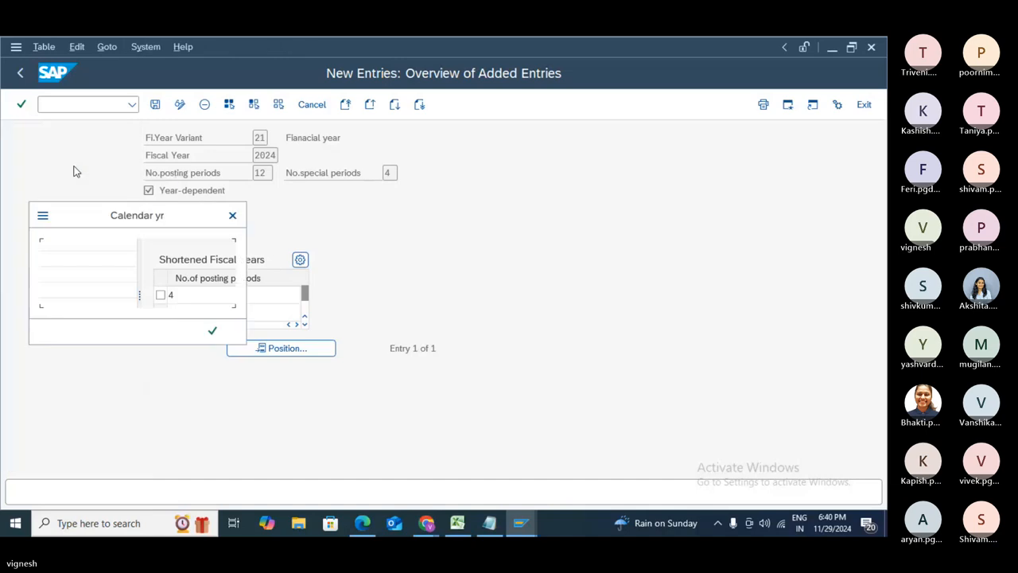
- Open variant 21's 2024 periods, leave them, and acknowledge the 2024 period-limit messages
left_click(211, 329)
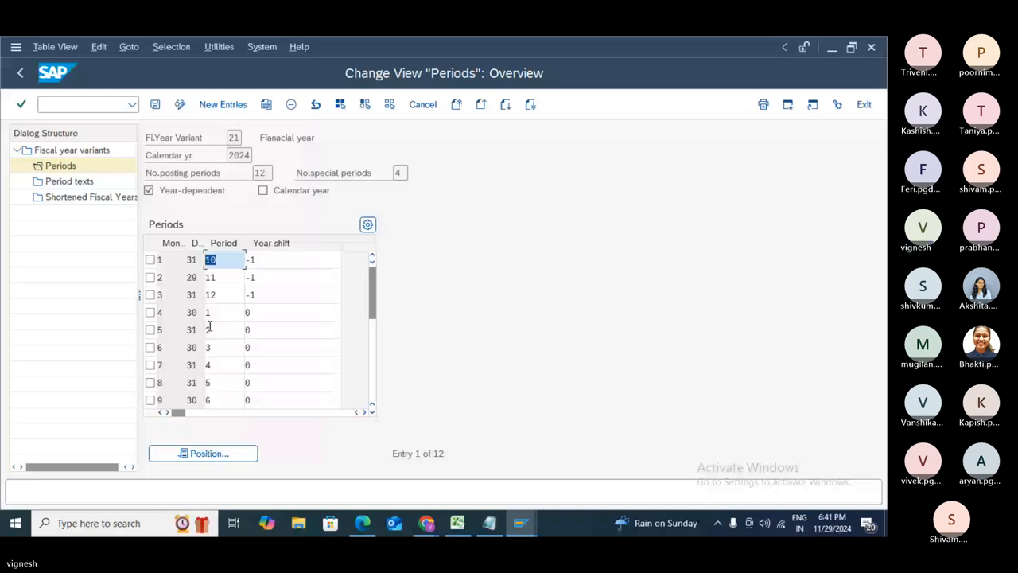
left_click(21, 71)
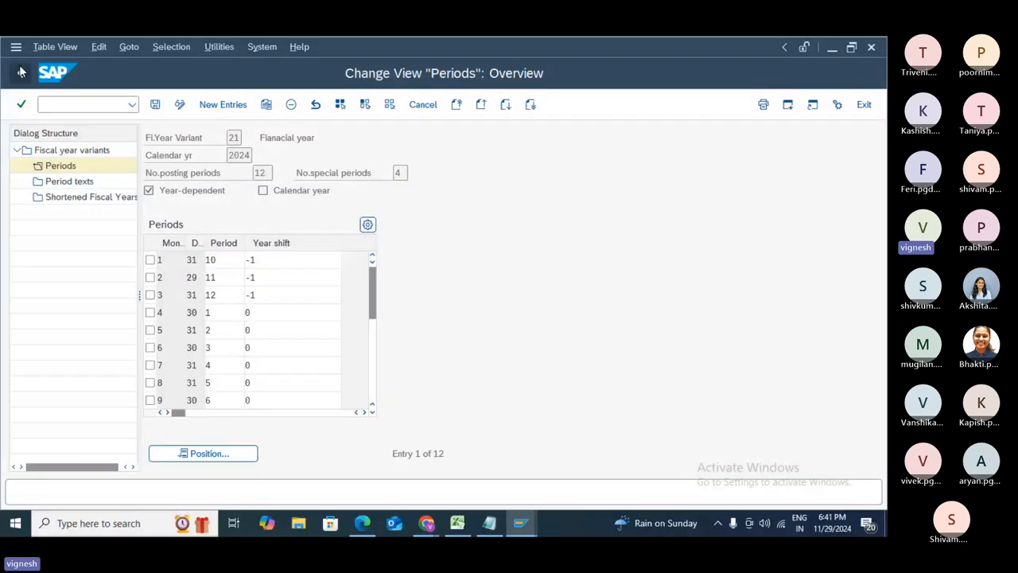
left_click(371, 494)
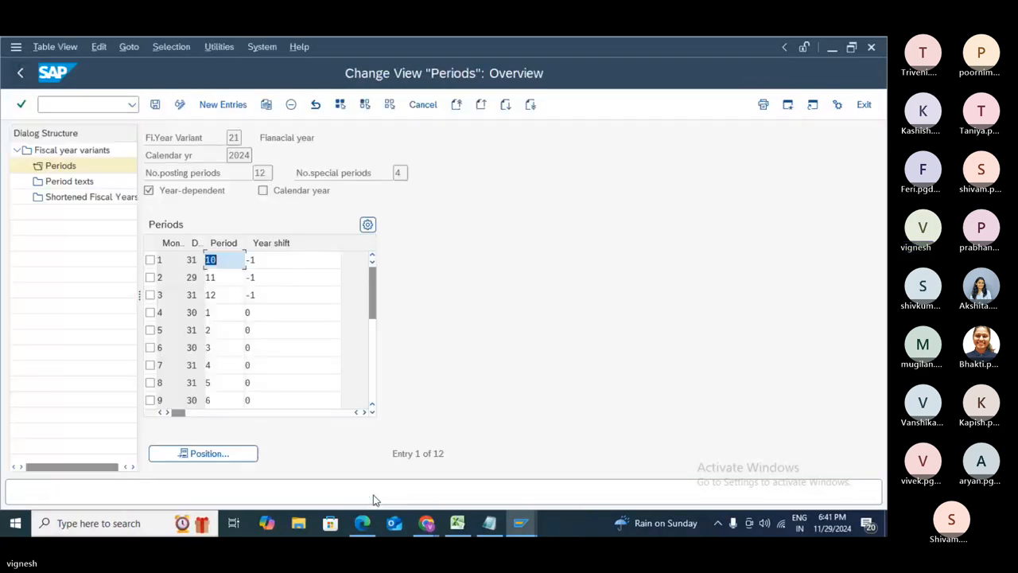
left_click(22, 72)
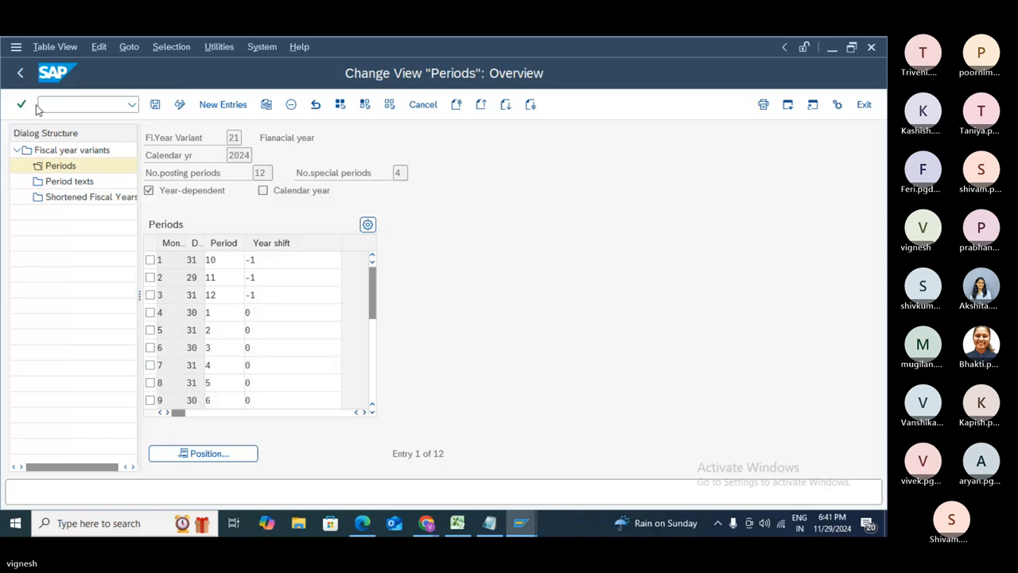
mouse_move(362, 529)
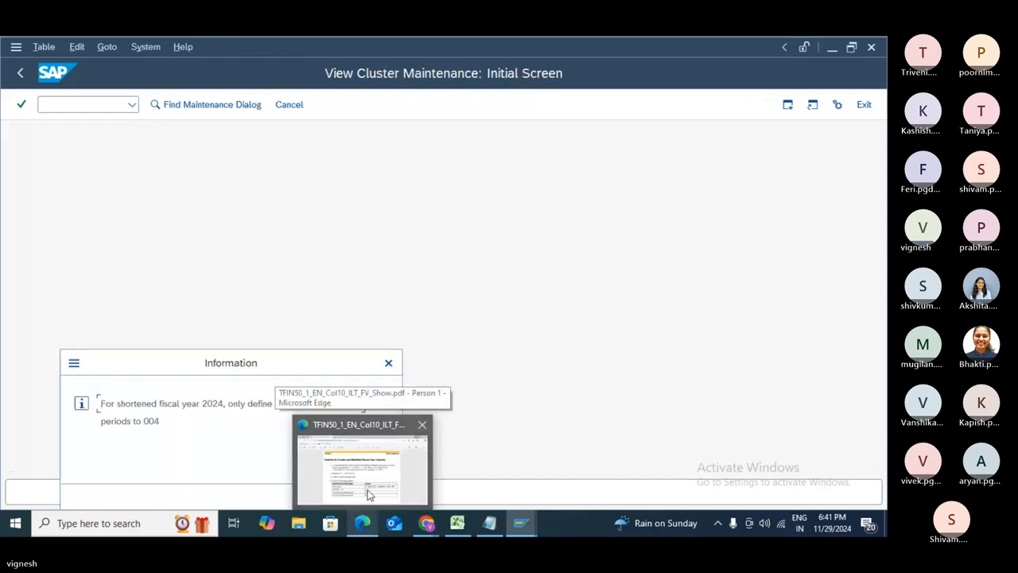
mouse_move(425, 426)
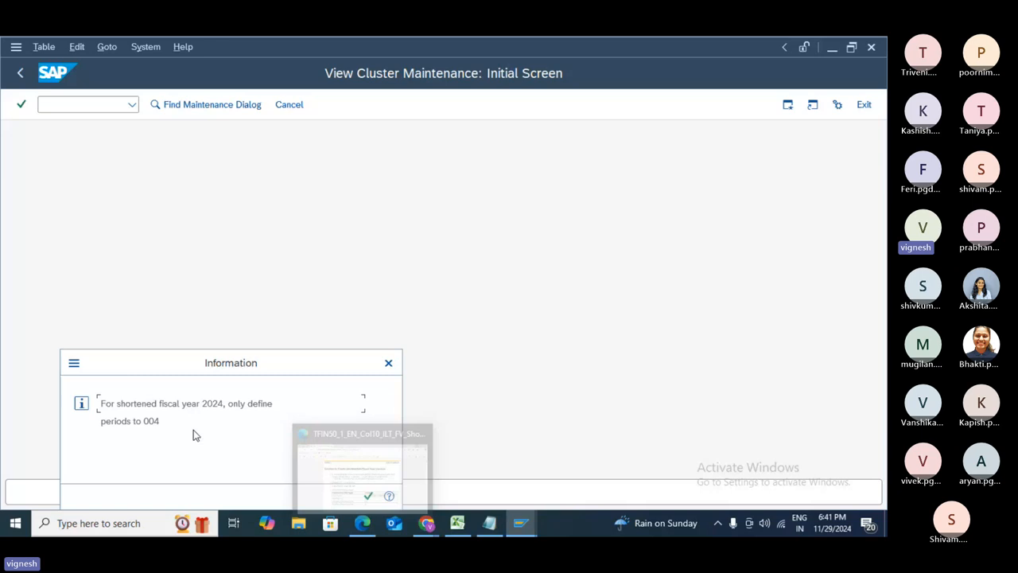
left_click(368, 496)
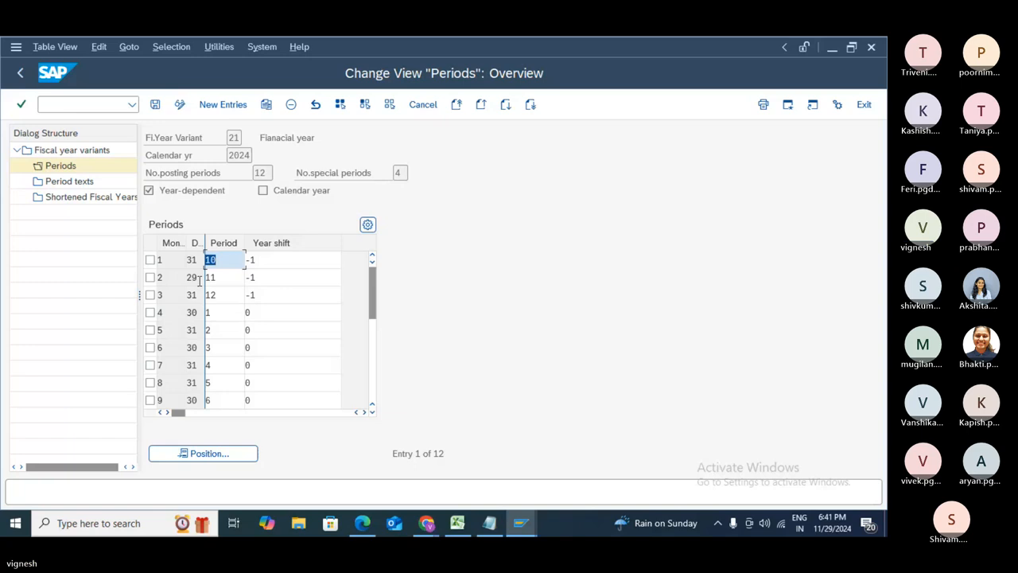
- Check 2024 period texts and shortened fiscal years, then reopen the 2024 periods
left_click(65, 183)
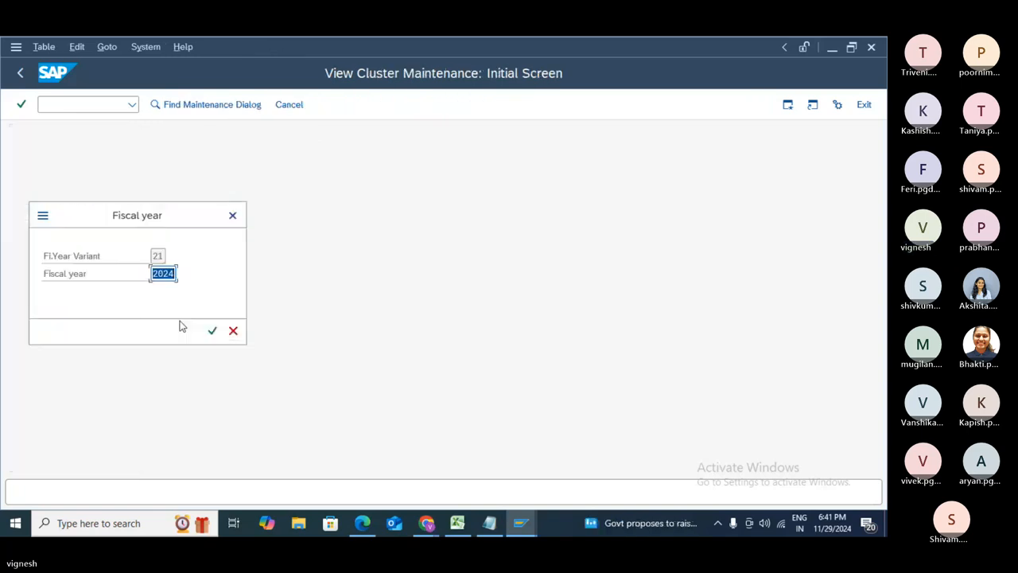
left_click(212, 332)
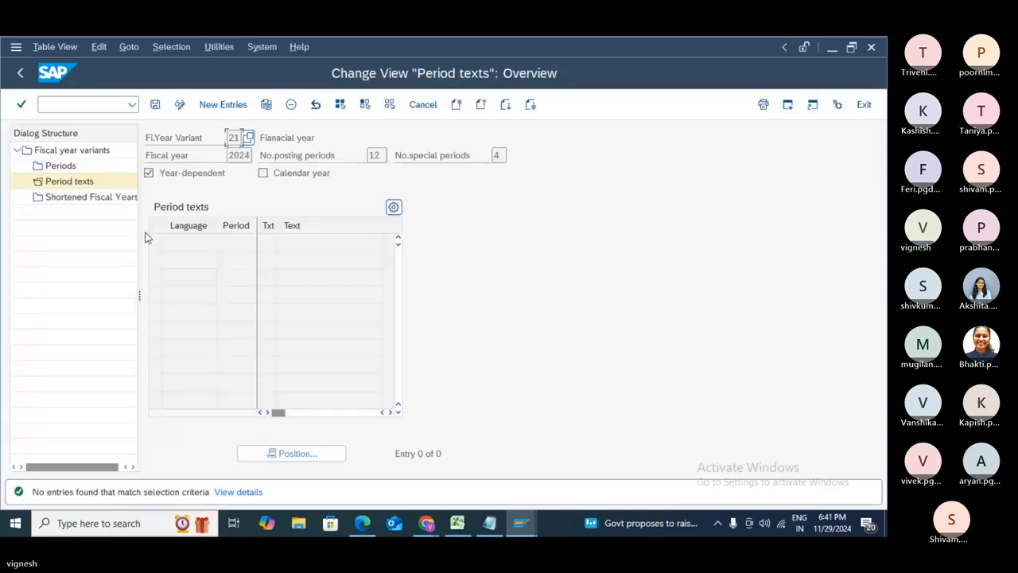
double_click(92, 198)
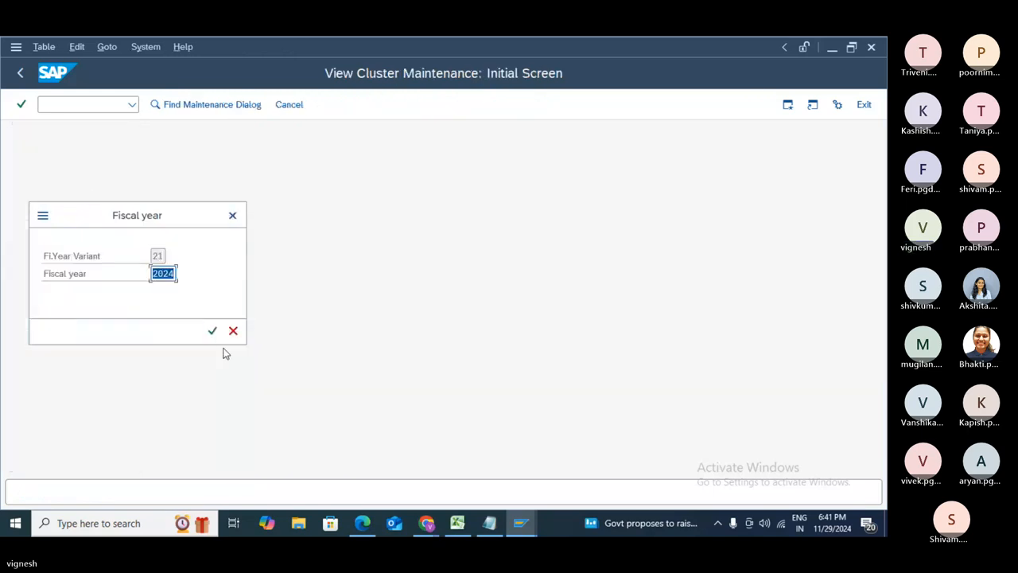
left_click(212, 332)
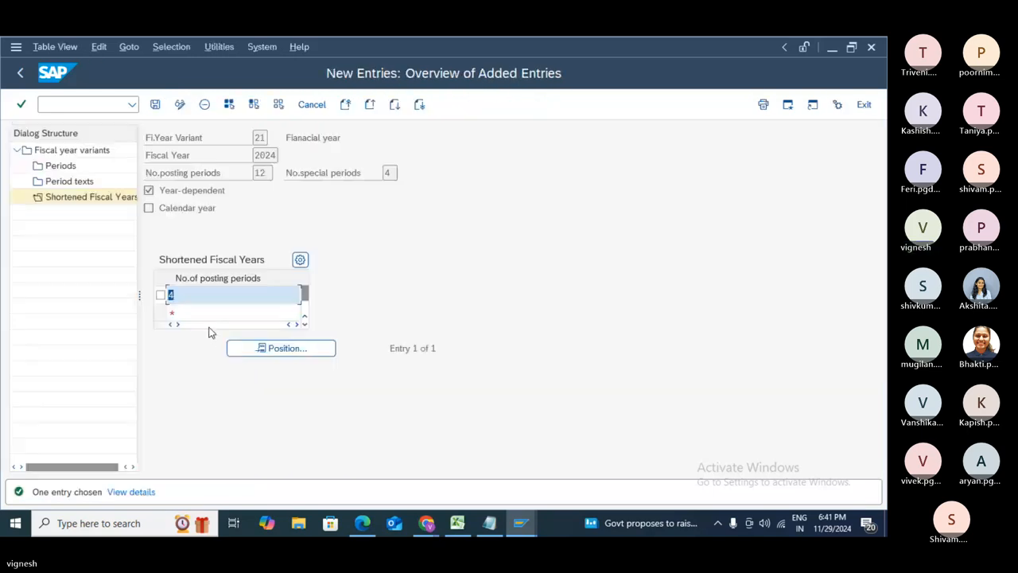
left_click(82, 169)
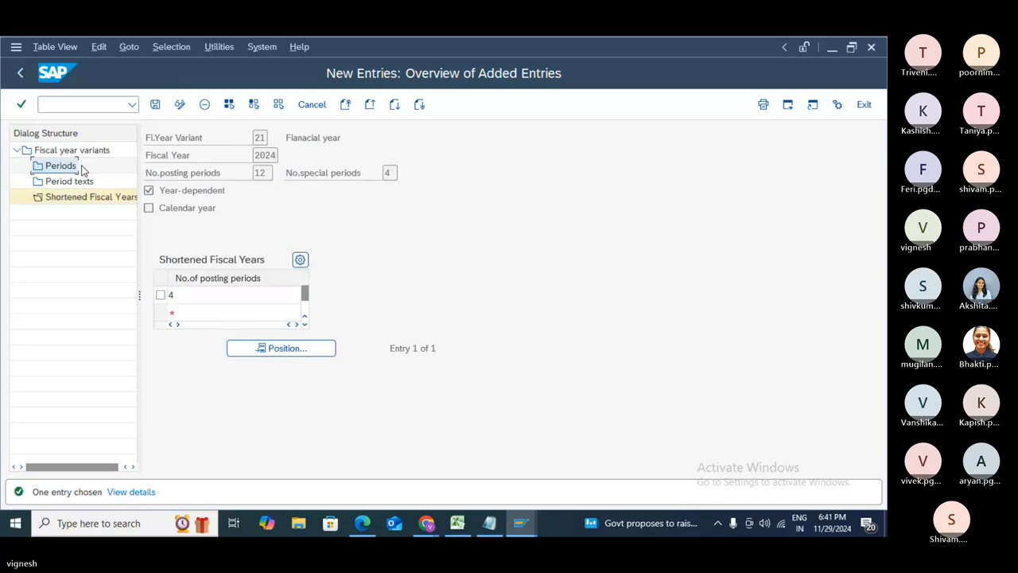
double_click(64, 167)
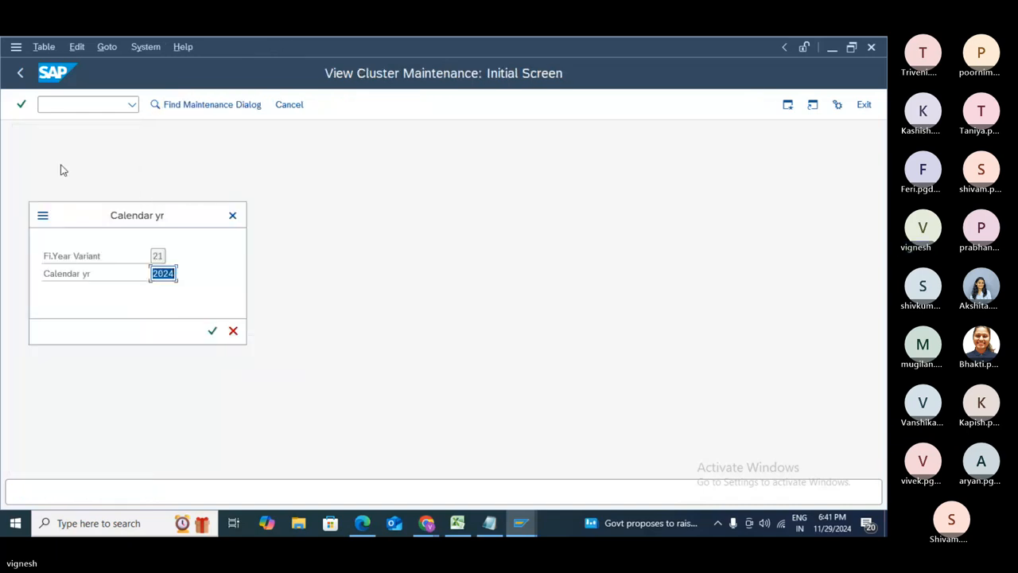
left_click(214, 330)
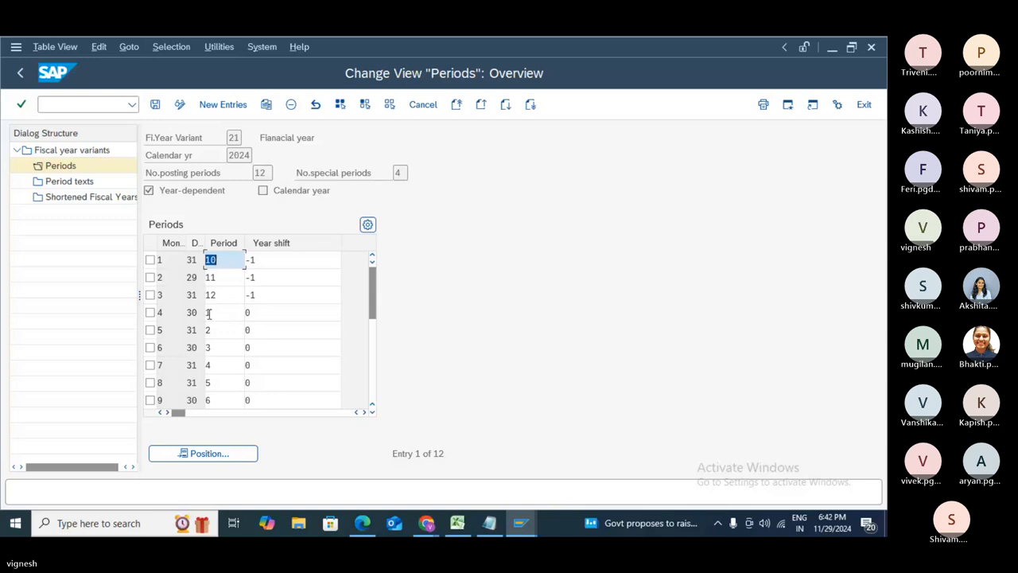
- Mark 2024 period rows 1 through 9, delete them, and confirm the warning
left_click(149, 260)
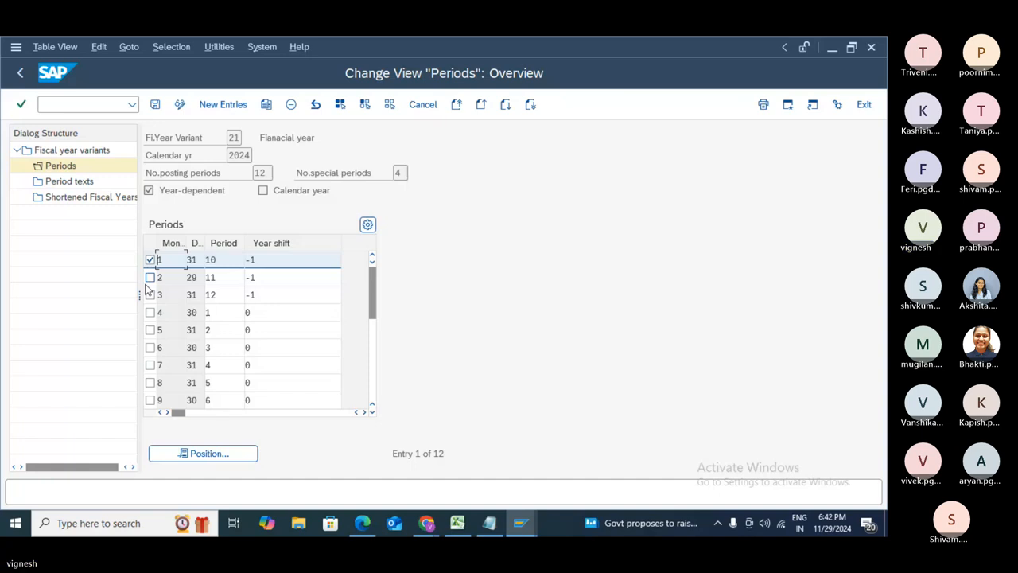
left_click(148, 294, "shift")
left_click_drag(148, 321, 151, 404)
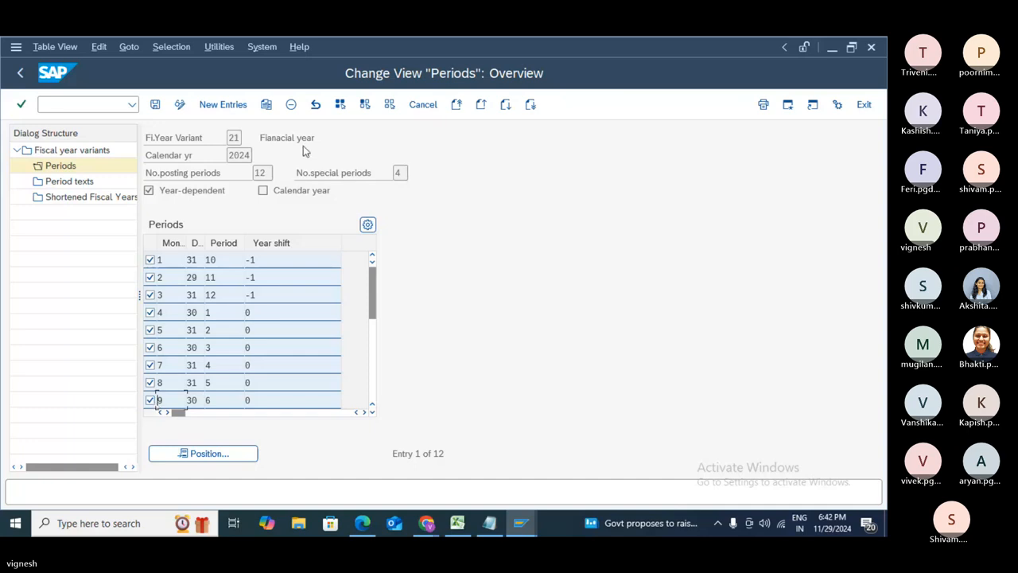
left_click(291, 106)
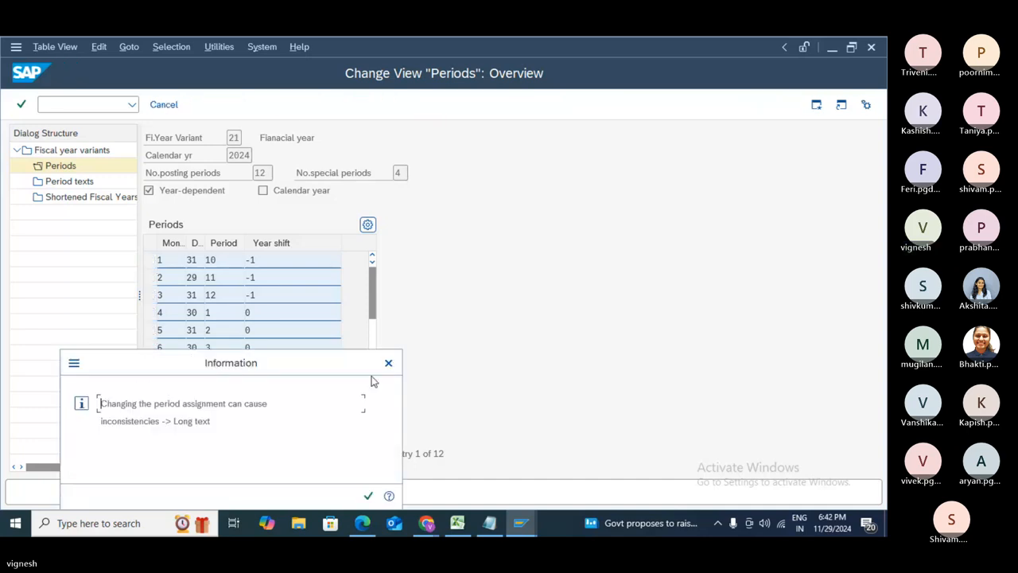
left_click(387, 363)
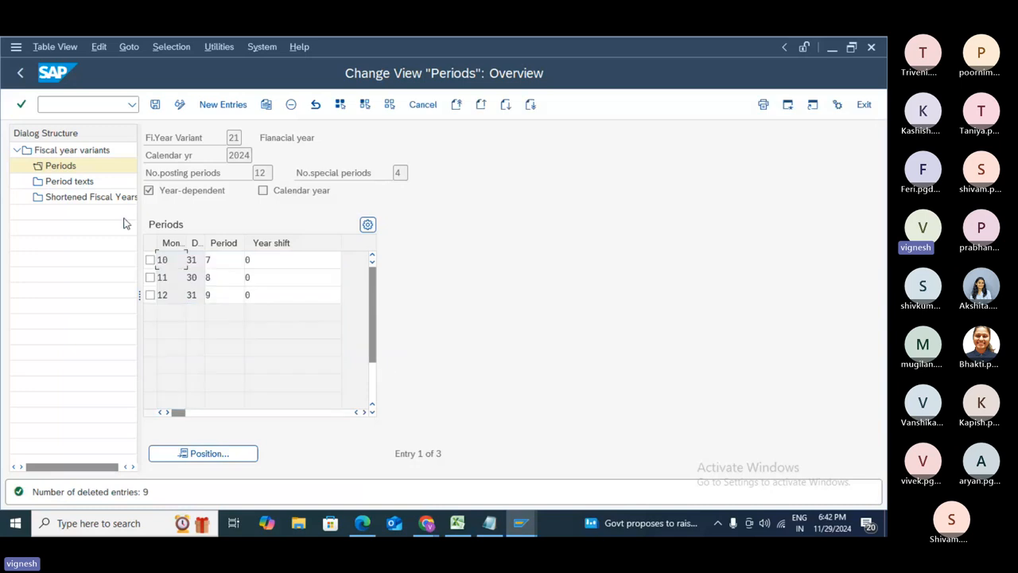
left_click(20, 73)
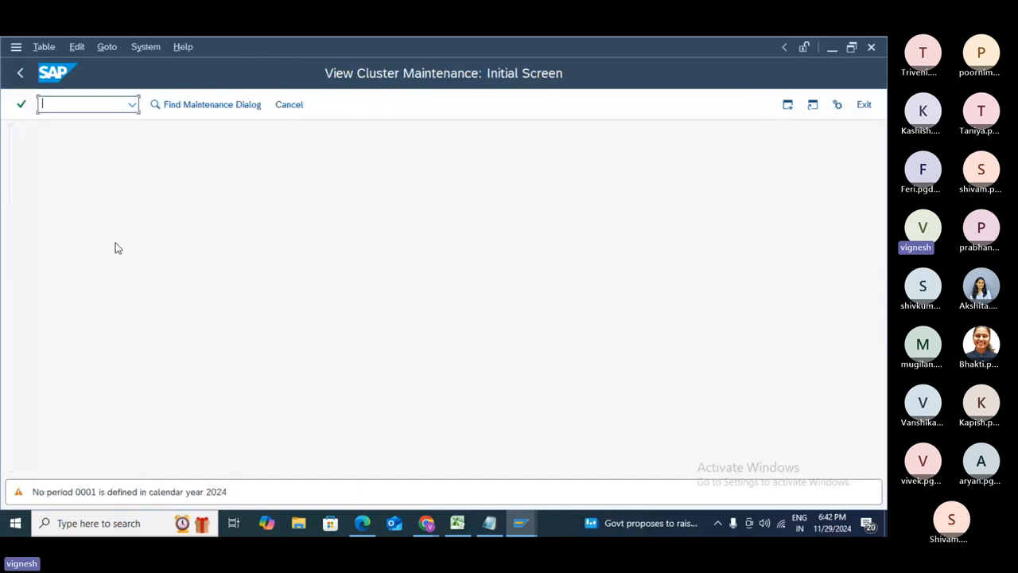
- Return to the Display IMG tree and run Maintain Fiscal Year Variant (Maintain Shortened Fisc. Year)
left_click(131, 107)
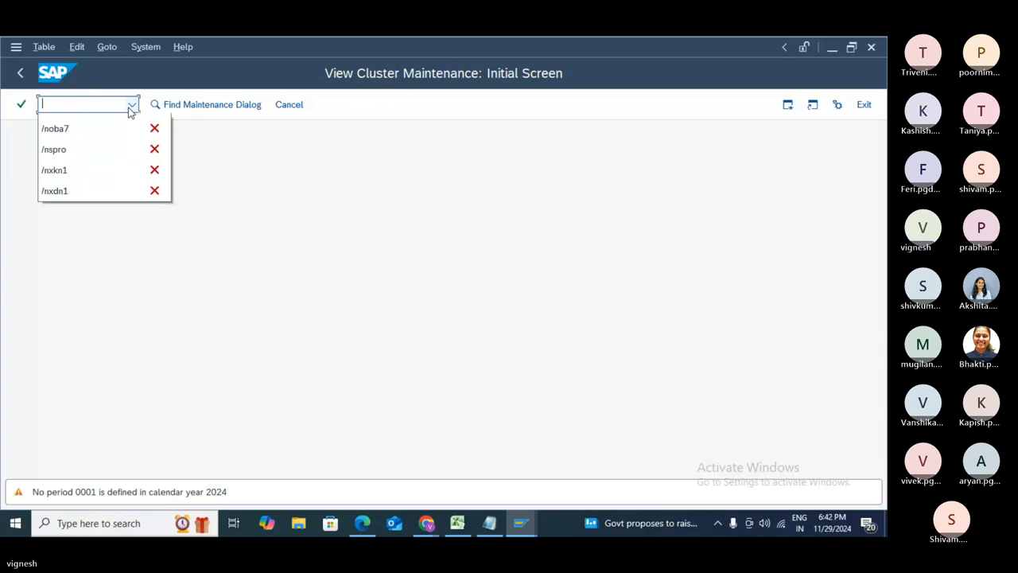
left_click(21, 74)
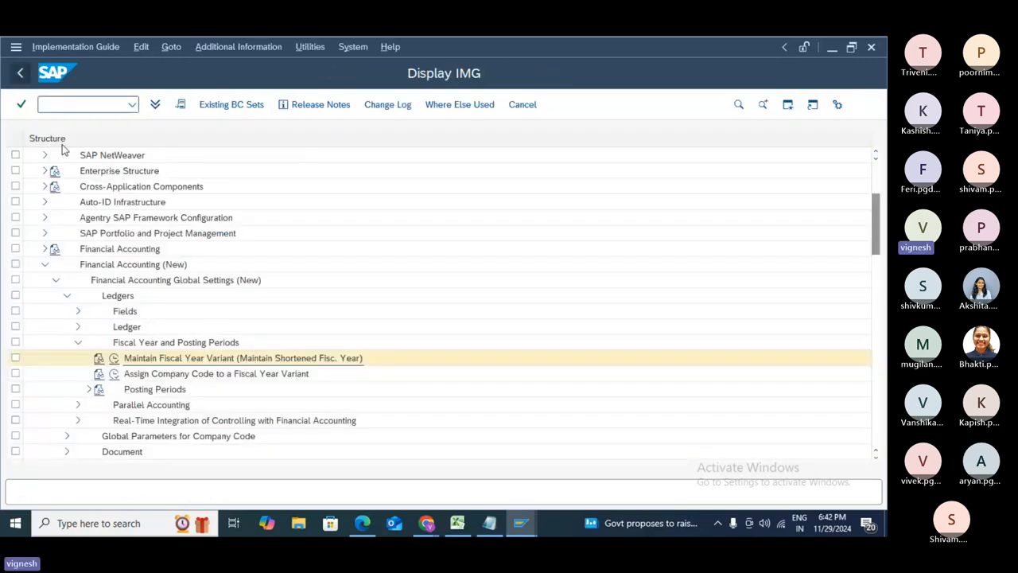
left_click(113, 359)
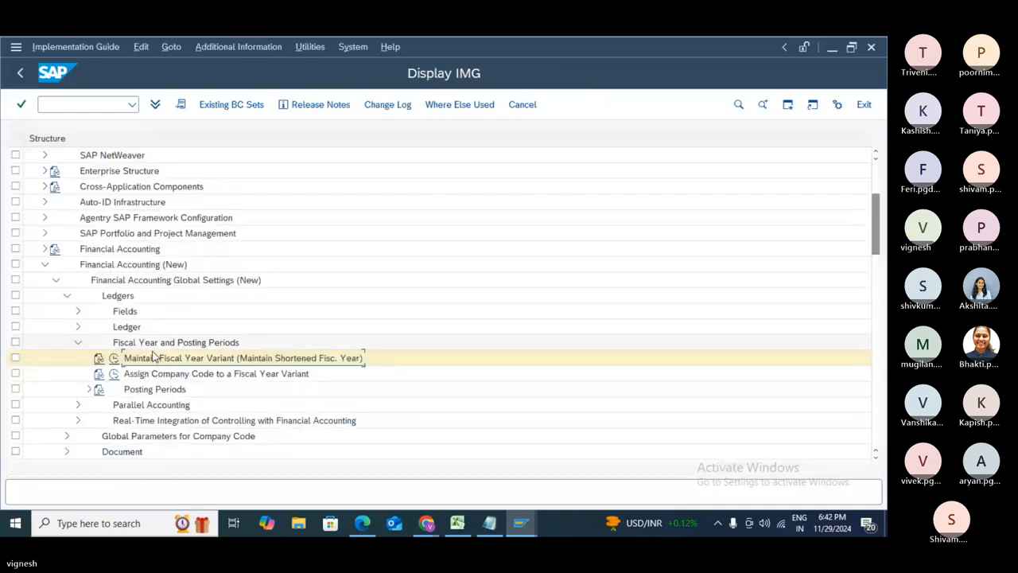
left_click(114, 358)
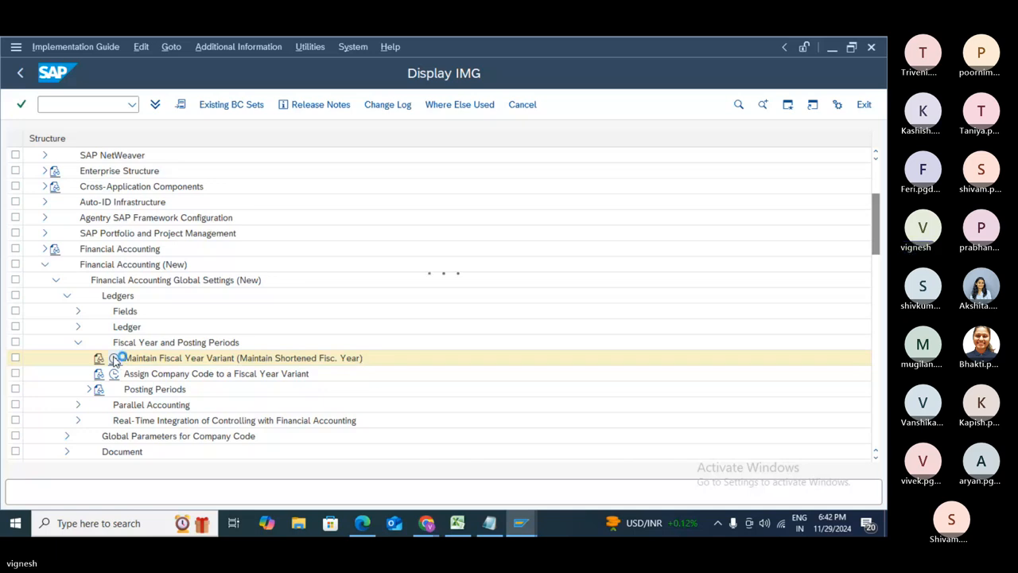
left_click(114, 358)
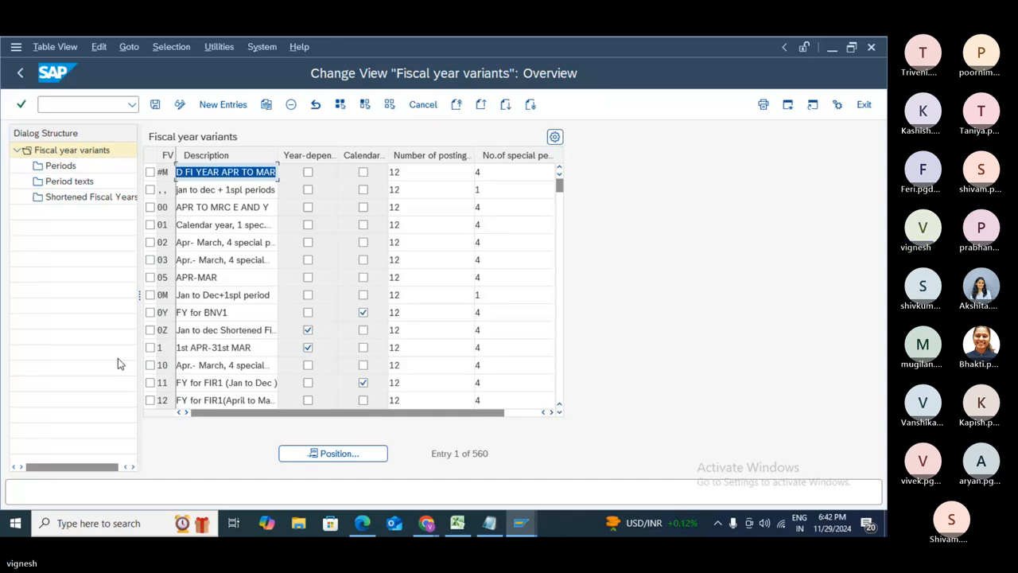
- Scroll the fiscal year variants list down until variant 21 Fianacial year is visible
left_click(559, 407)
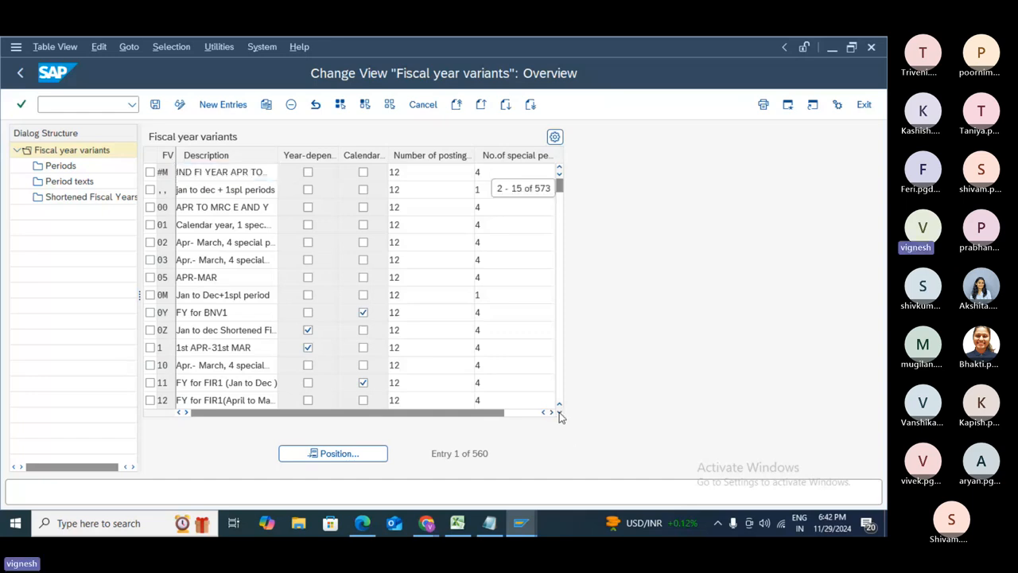
left_click(559, 411)
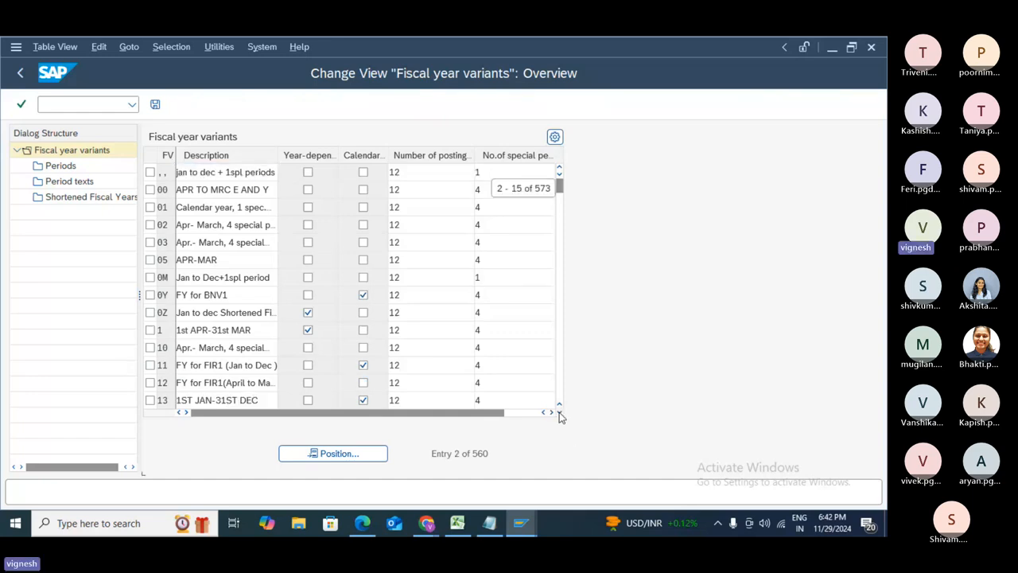
left_click(559, 412)
left_click(559, 412)
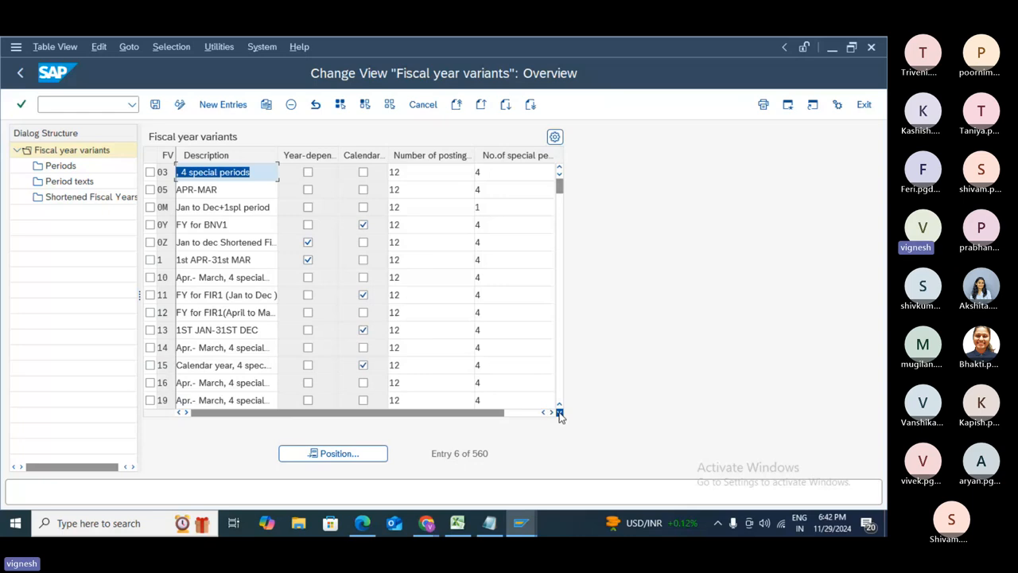
left_click(559, 412)
left_click(559, 412)
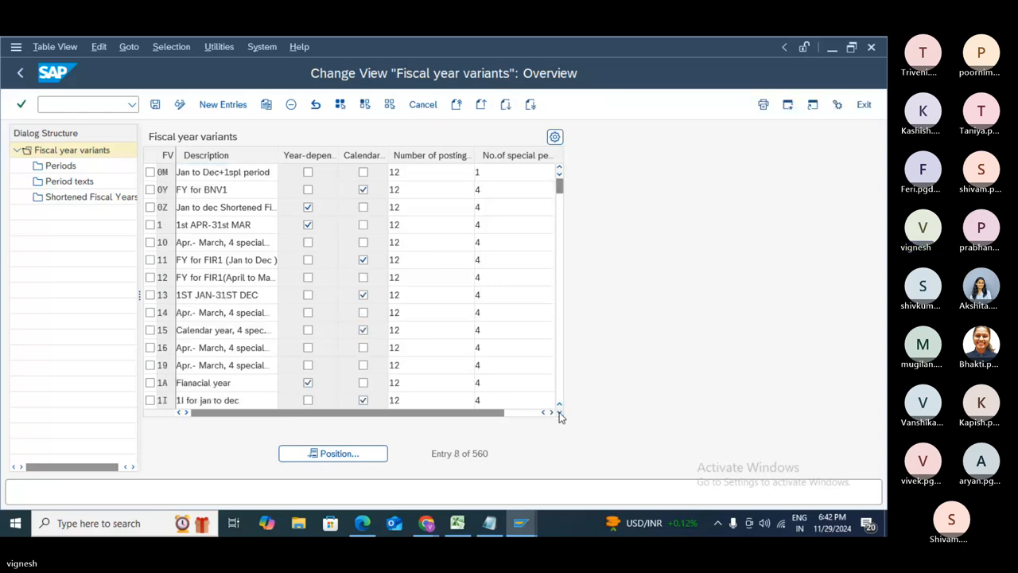
left_click(559, 412)
left_click(559, 411)
left_click(559, 412)
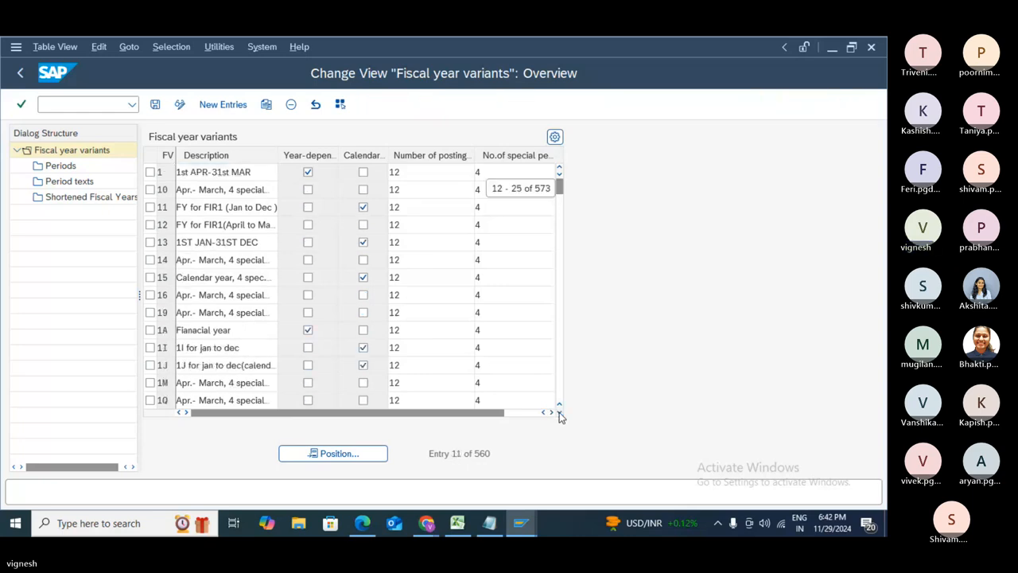
left_click(559, 412)
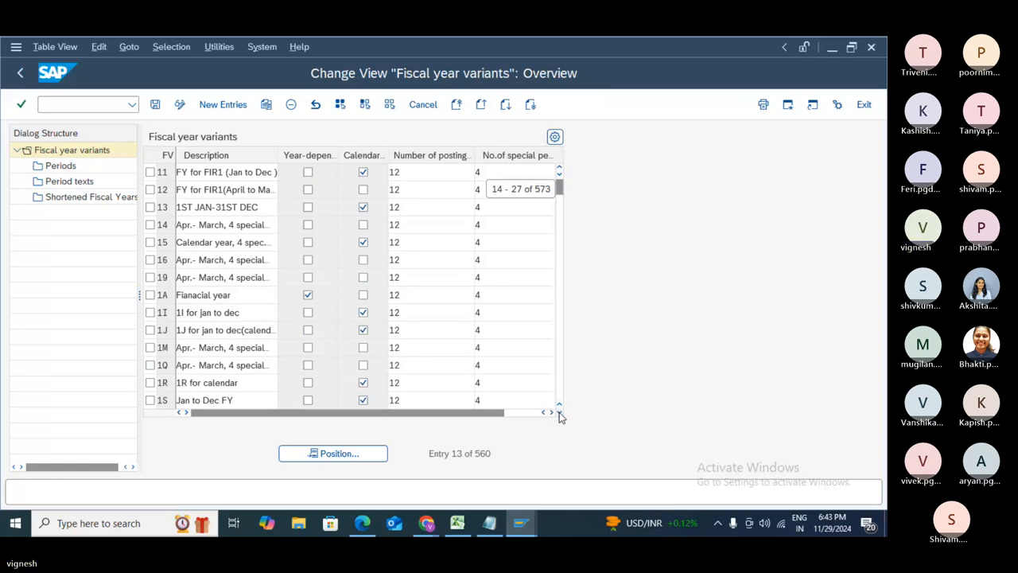
left_click(559, 412)
left_click(559, 412)
left_click(559, 412)
left_click(559, 412)
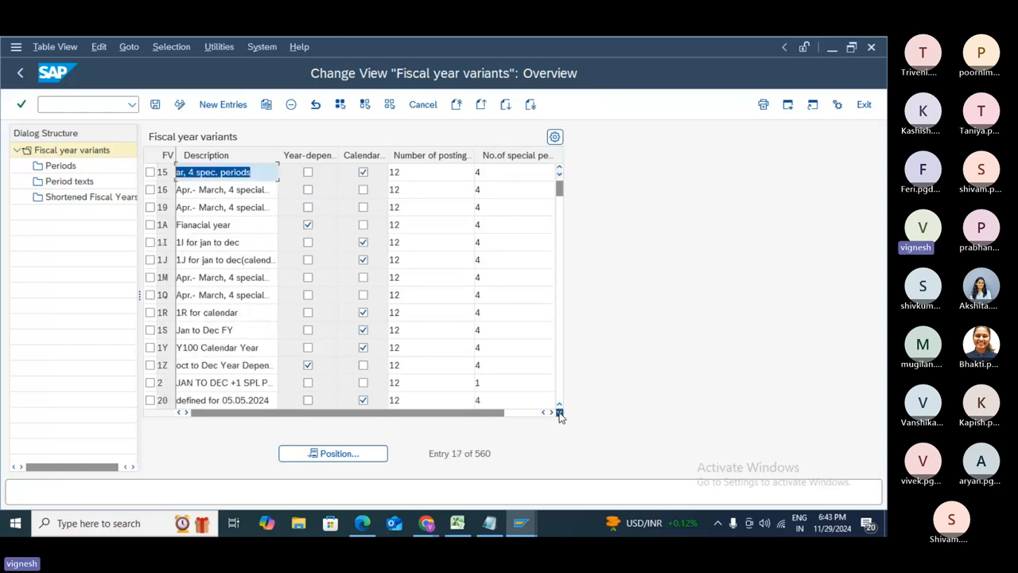
left_click(559, 412)
left_click(559, 412)
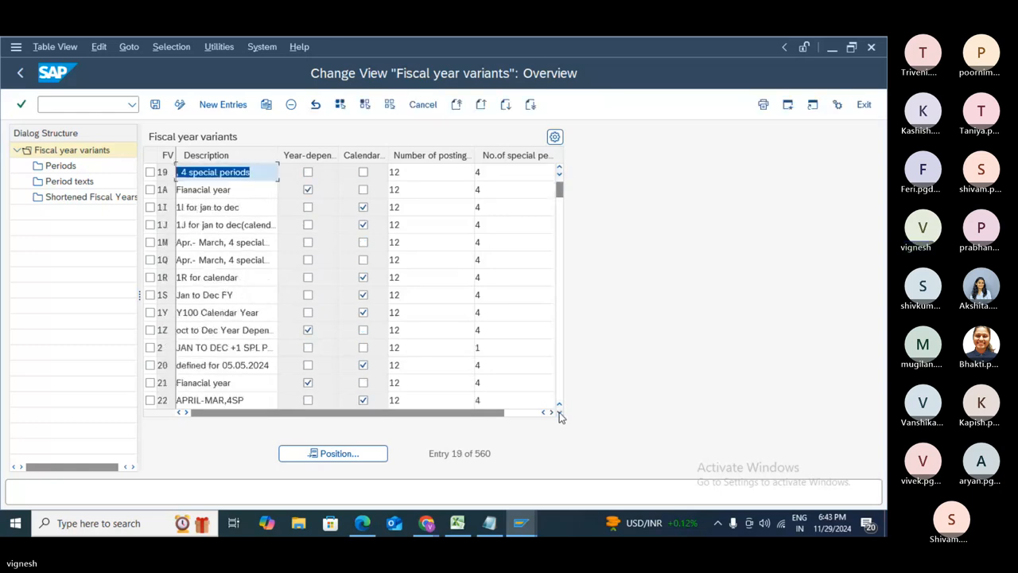
left_click(559, 412)
scroll(559, 416, "down", 1)
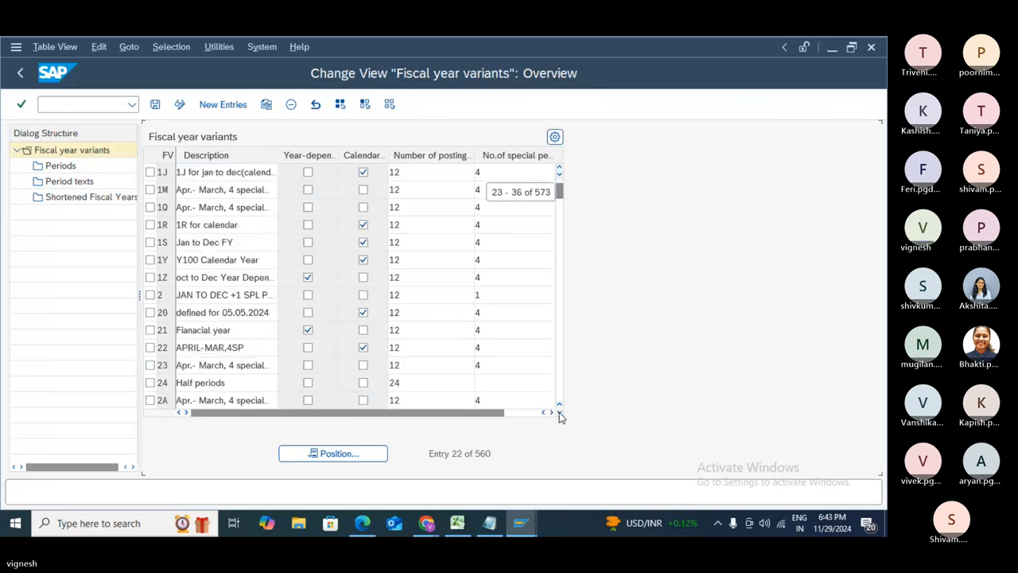
- Switch past the Notepad notes to the TFIN50 exercise PDF in Edge
left_click(559, 412)
key("alt+Tab")
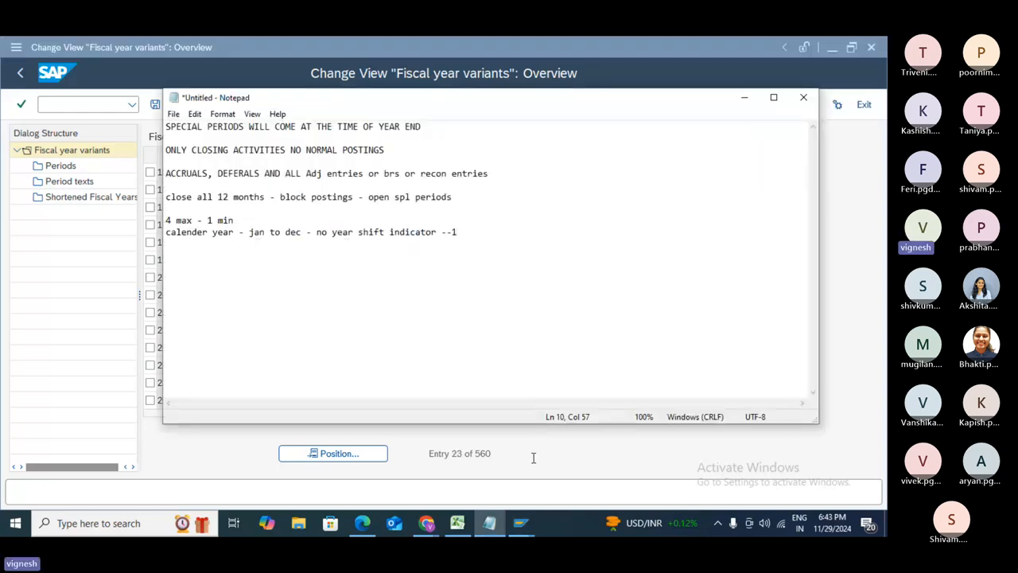
key("alt+Tab")
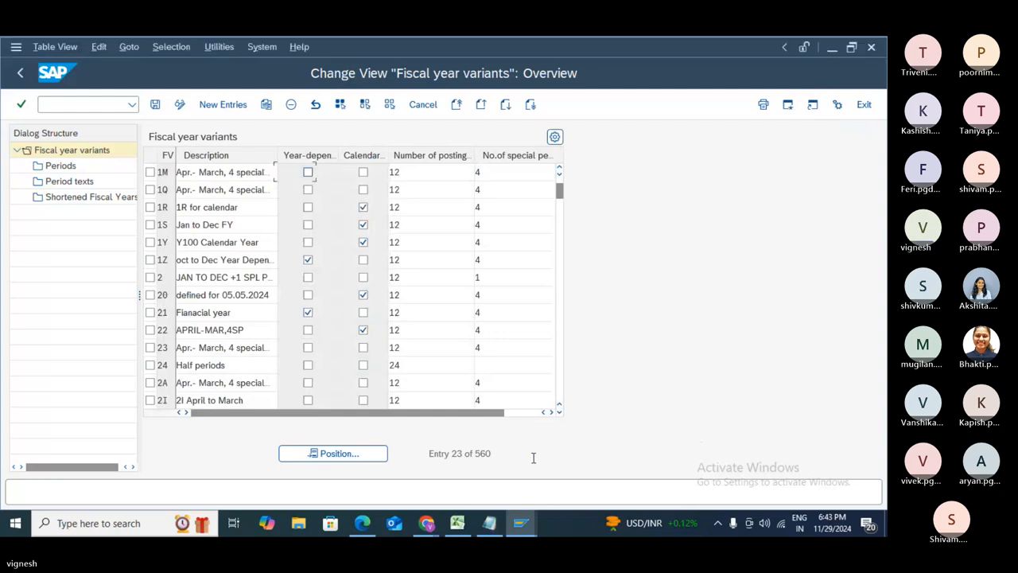
key("alt+Tab")
key("alt+Tab")
key("alt+Tab")
key("alt+Tab")
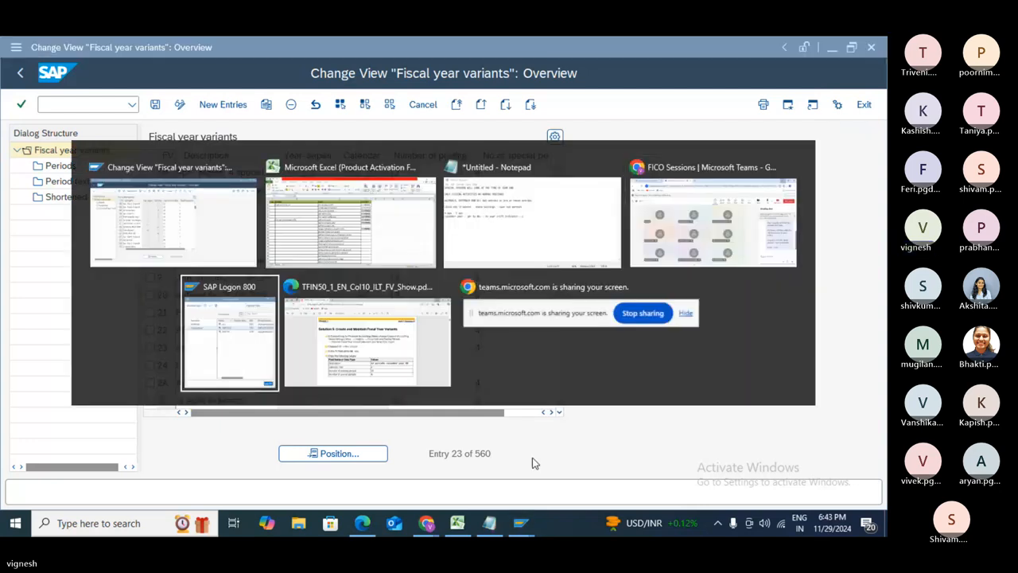
key("alt+Tab")
scroll(518, 472, "up", 3)
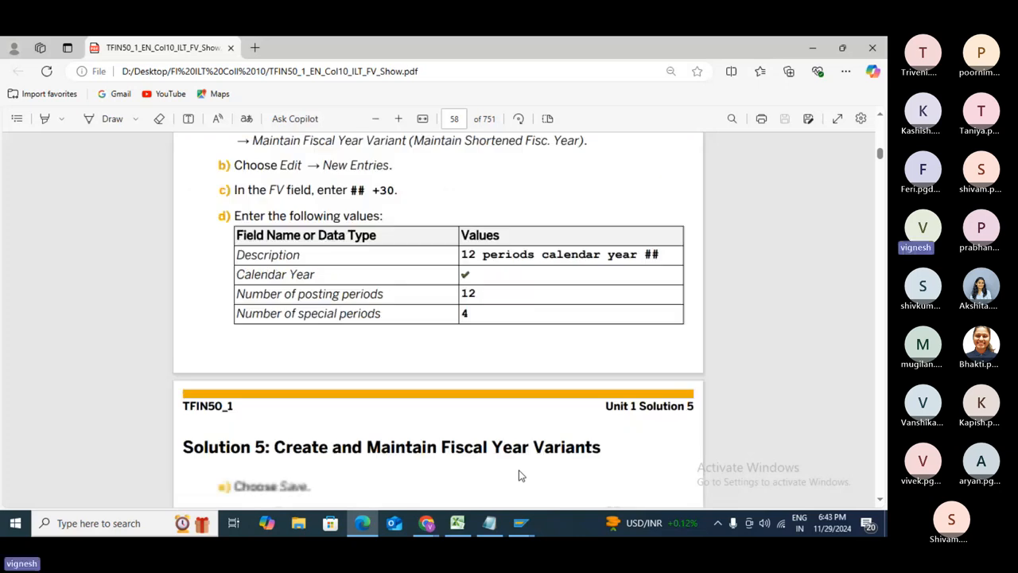
- Show the TFIN50 PDF full screen at Solution 5 for variant ##+30: calendar year, 12 posting, 4 special periods
scroll(518, 475, "down", 3)
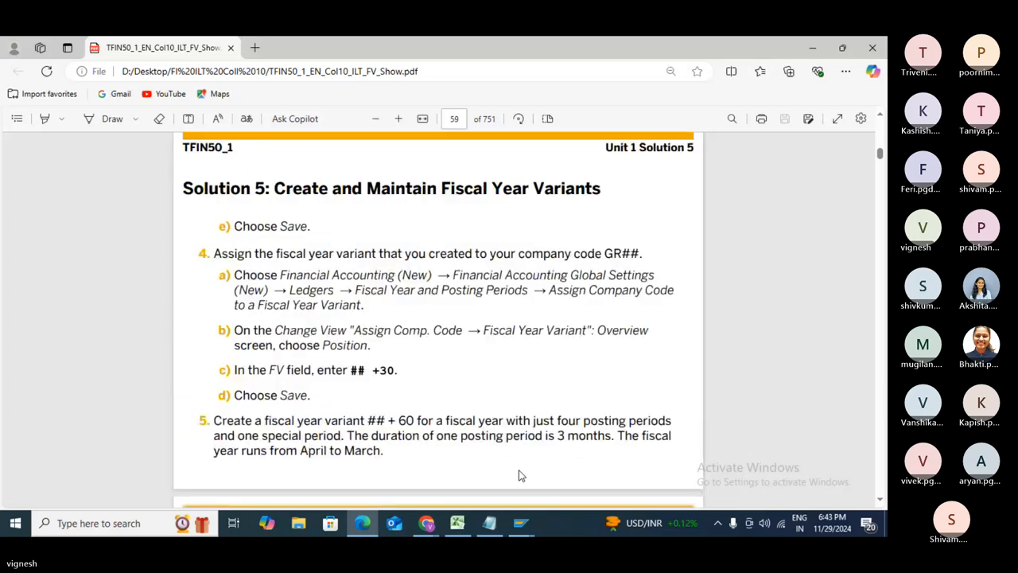
scroll(521, 474, "down", 2)
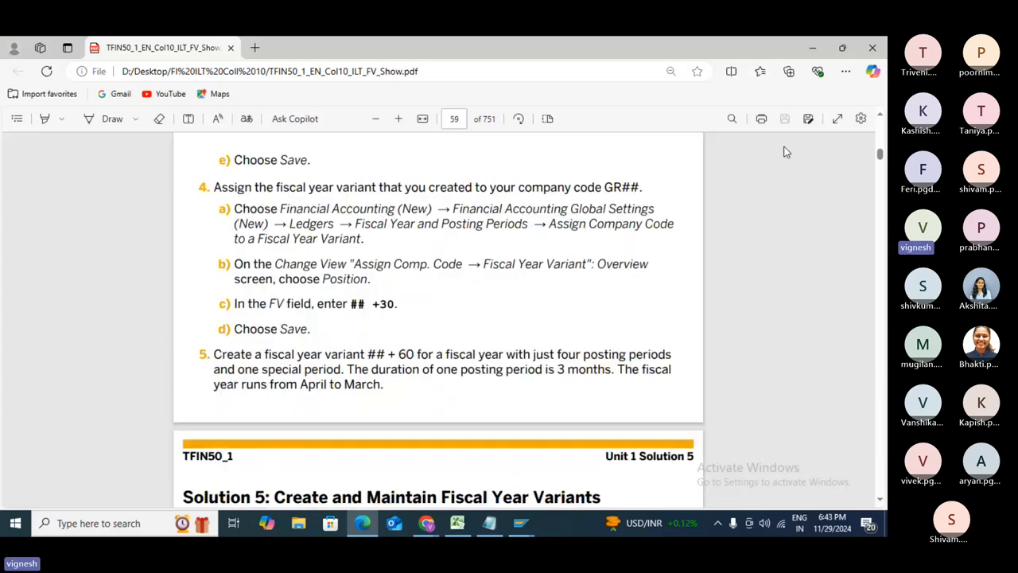
left_click(838, 119)
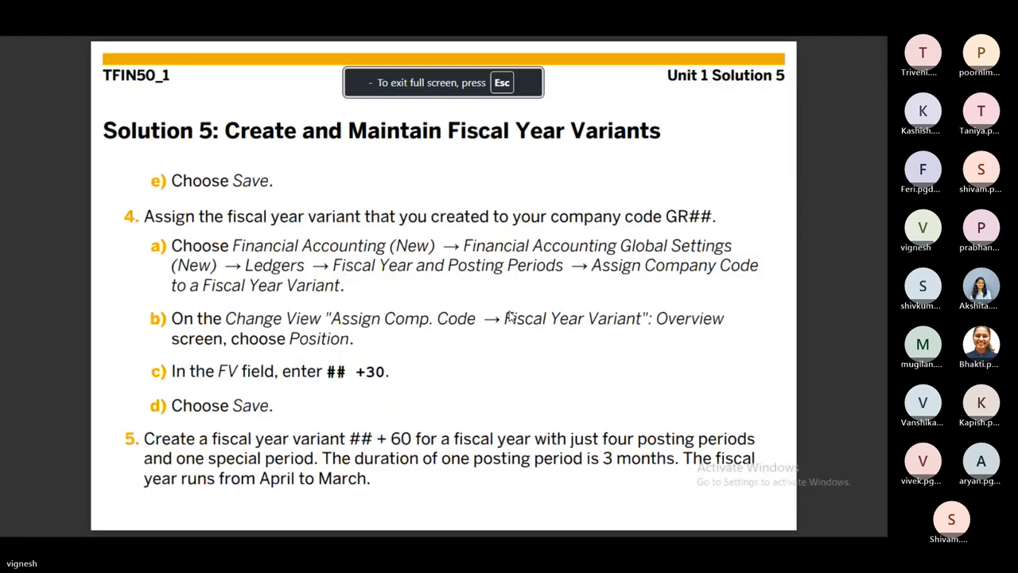
scroll(510, 317, "down", 1)
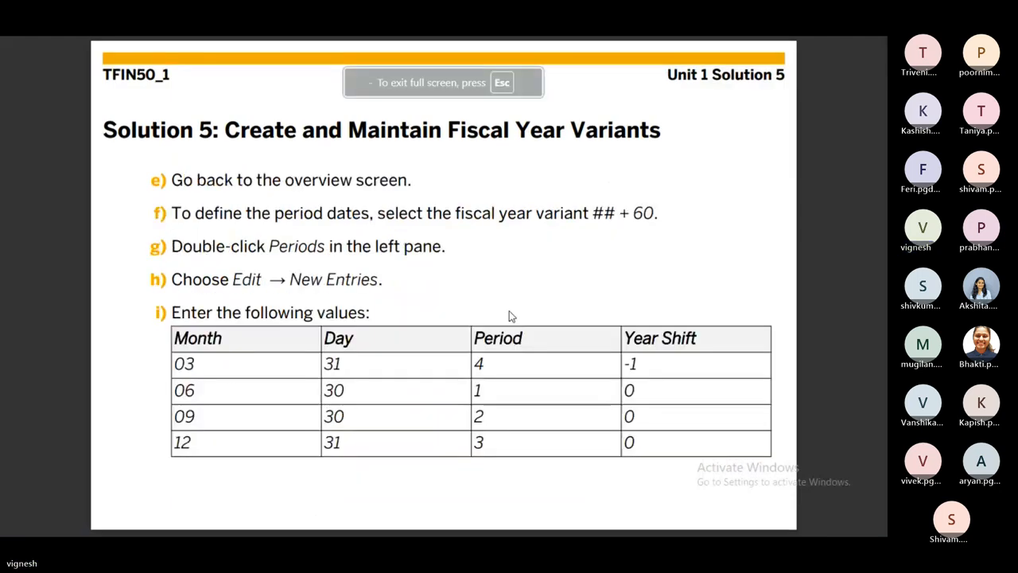
scroll(510, 316, "up", 1)
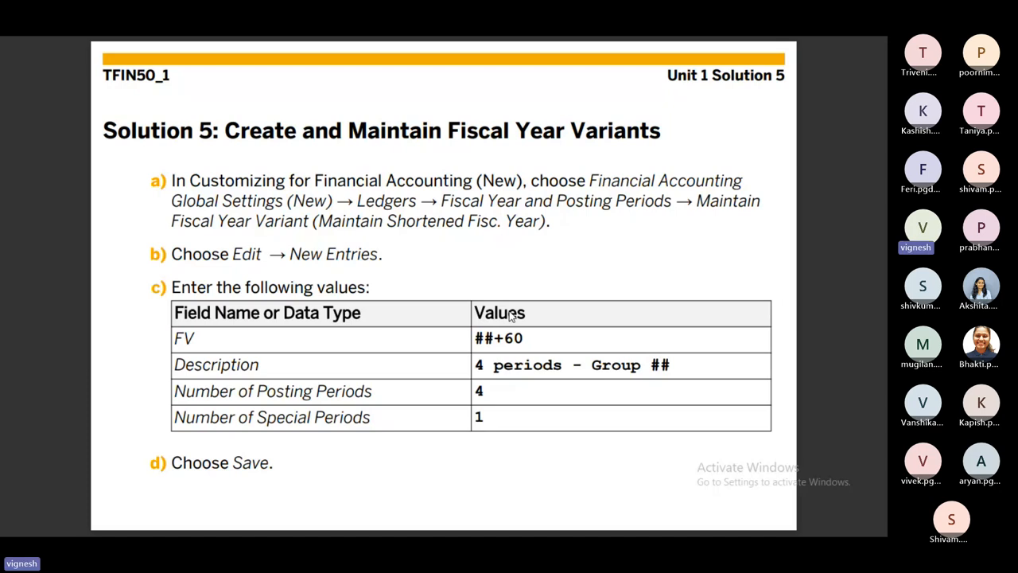
scroll(509, 316, "down", 1)
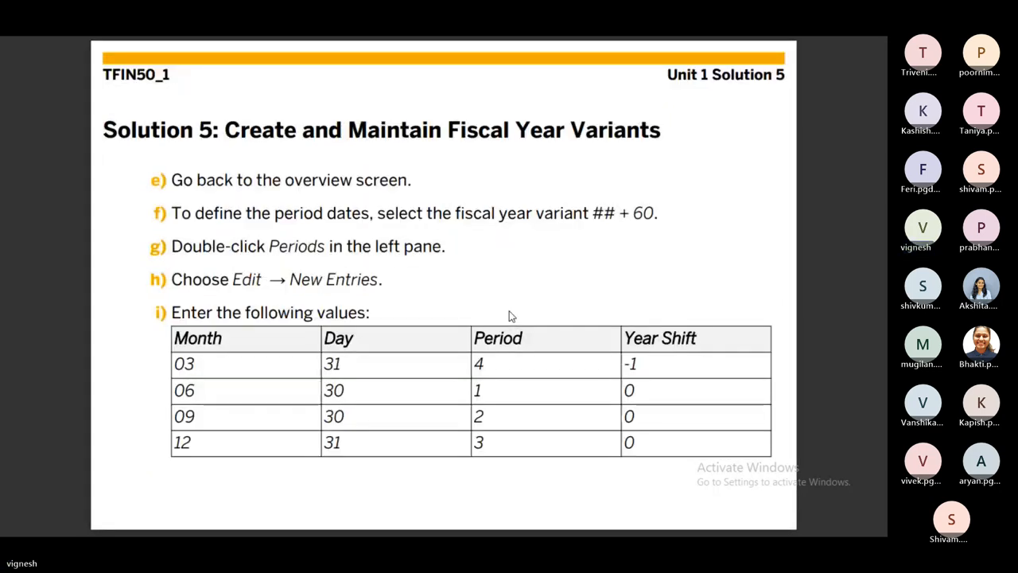
scroll(509, 316, "down", 1)
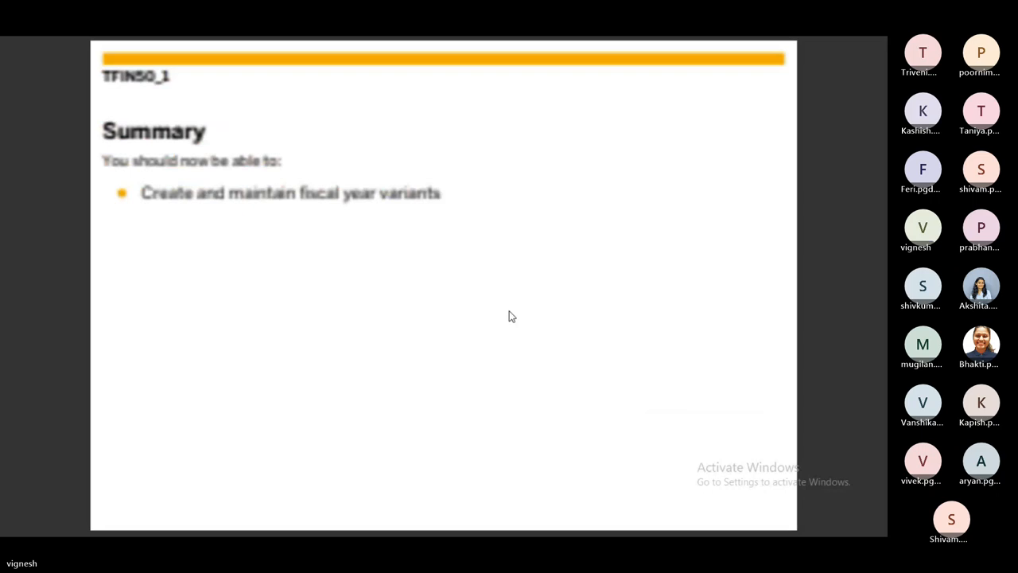
scroll(510, 316, "down", 2)
scroll(510, 316, "up", 1)
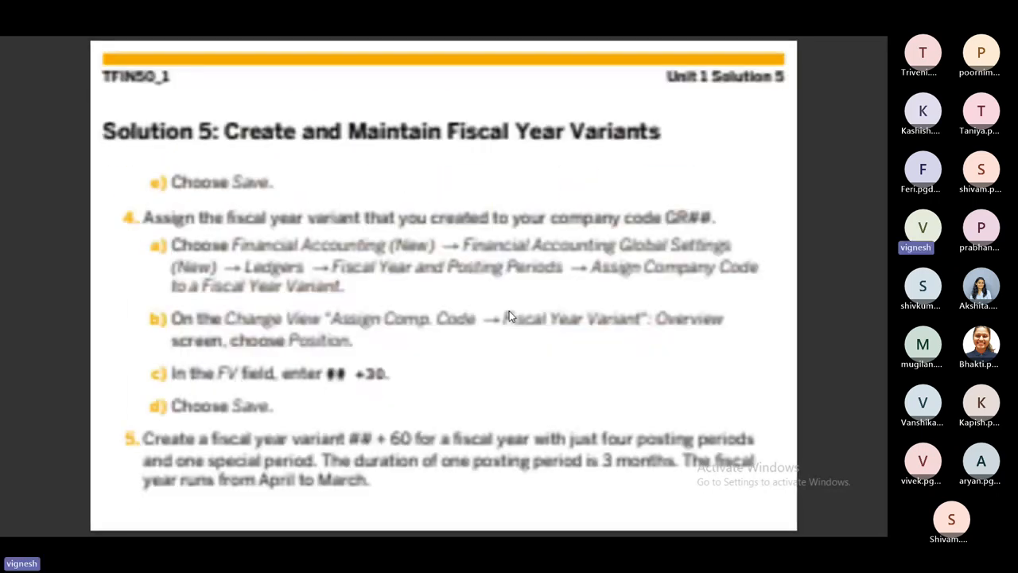
scroll(510, 316, "down", 1)
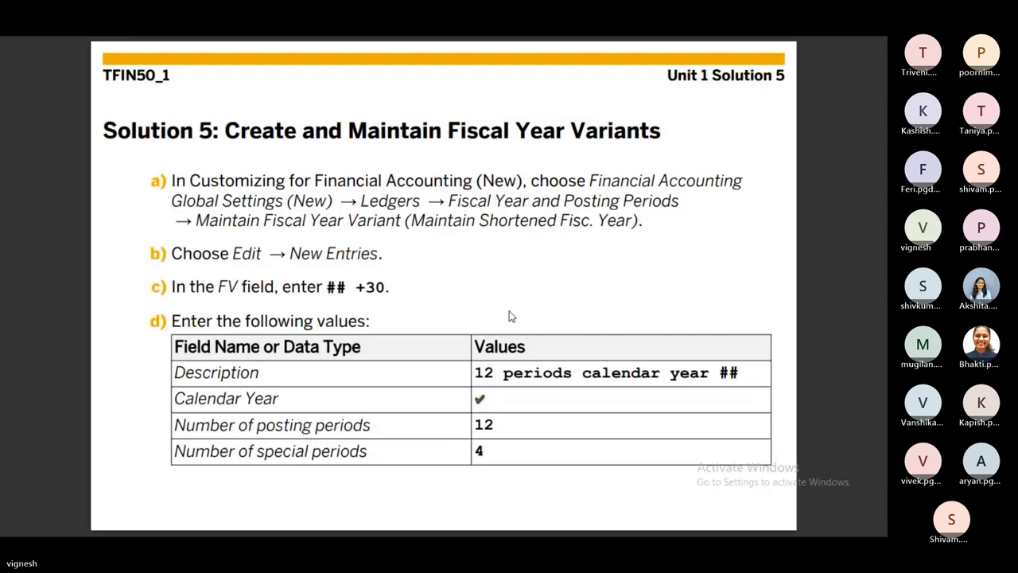
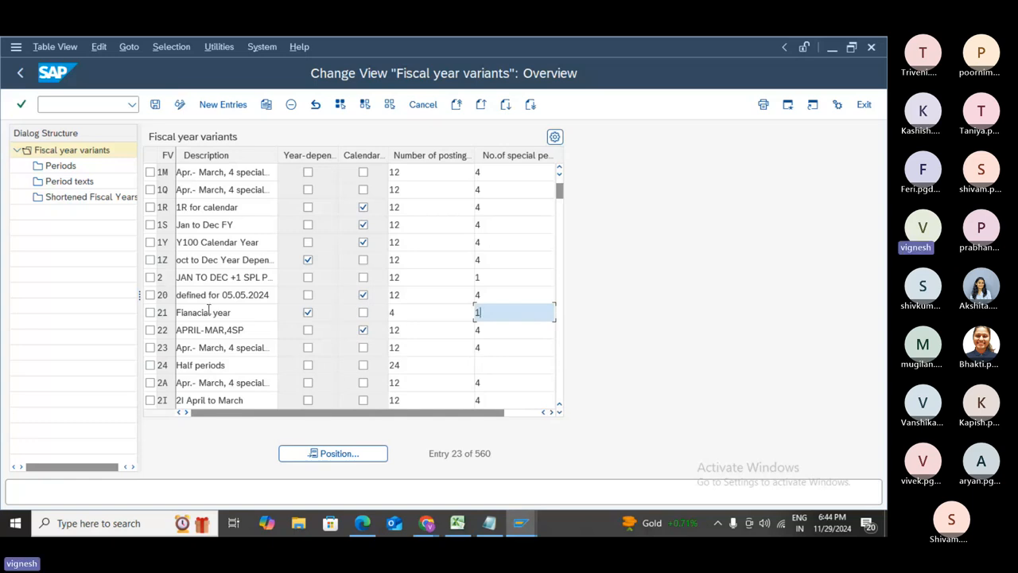
- Mark fiscal year variant 21 and save it under the customizing request until 'Data was saved' appears
left_click(151, 313)
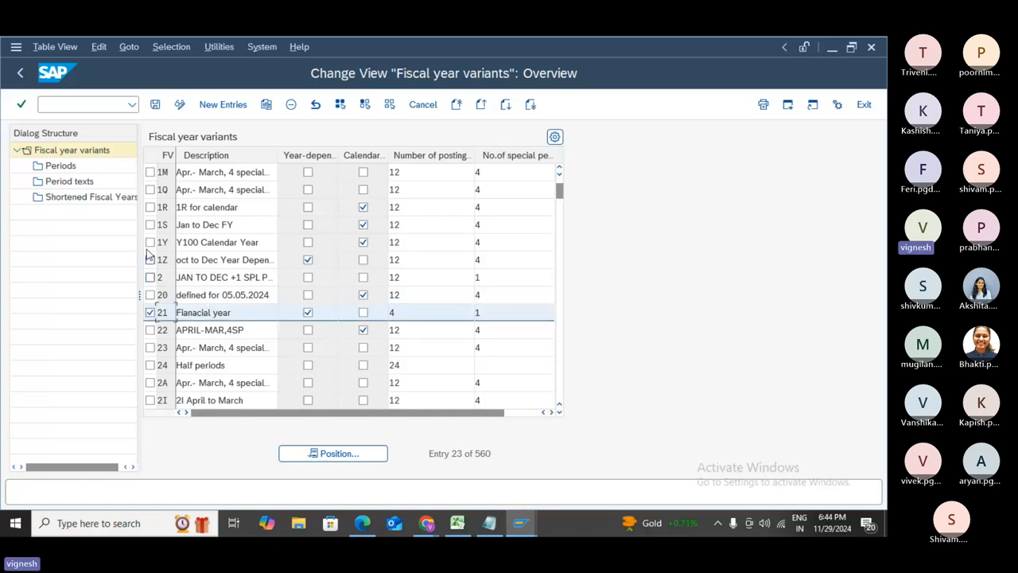
left_click(155, 105)
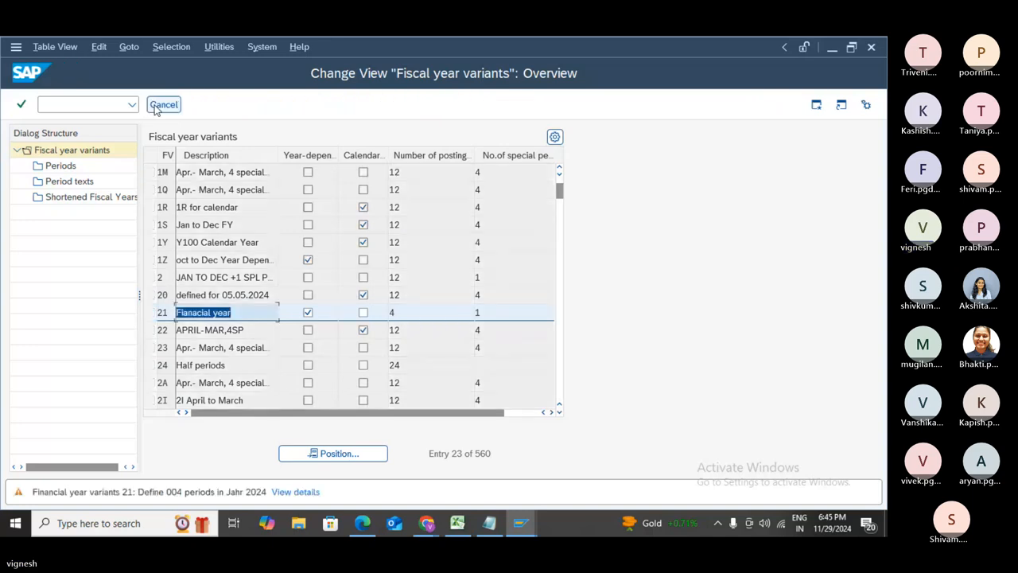
left_click(159, 106)
left_click(254, 312)
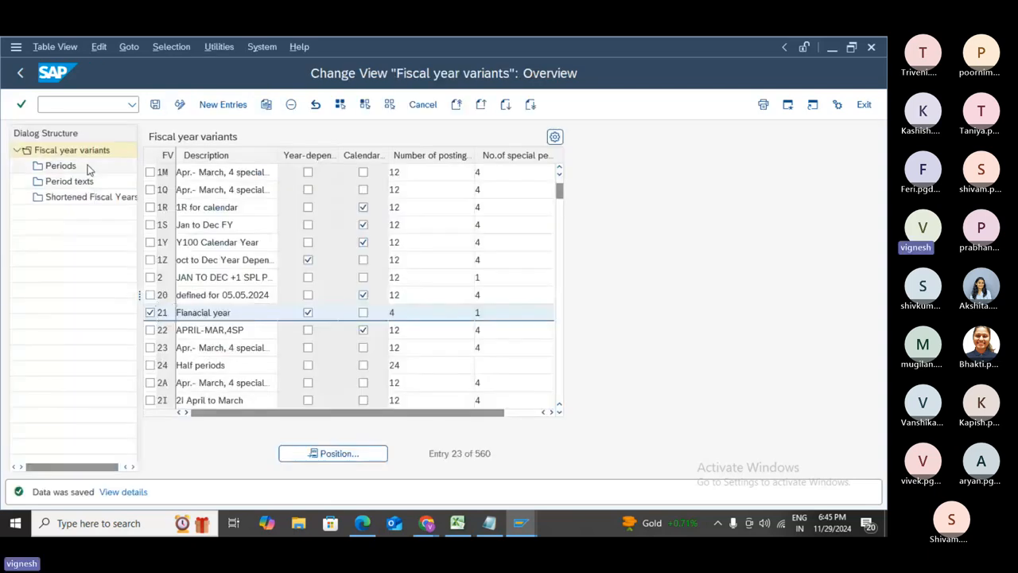
left_click(87, 168)
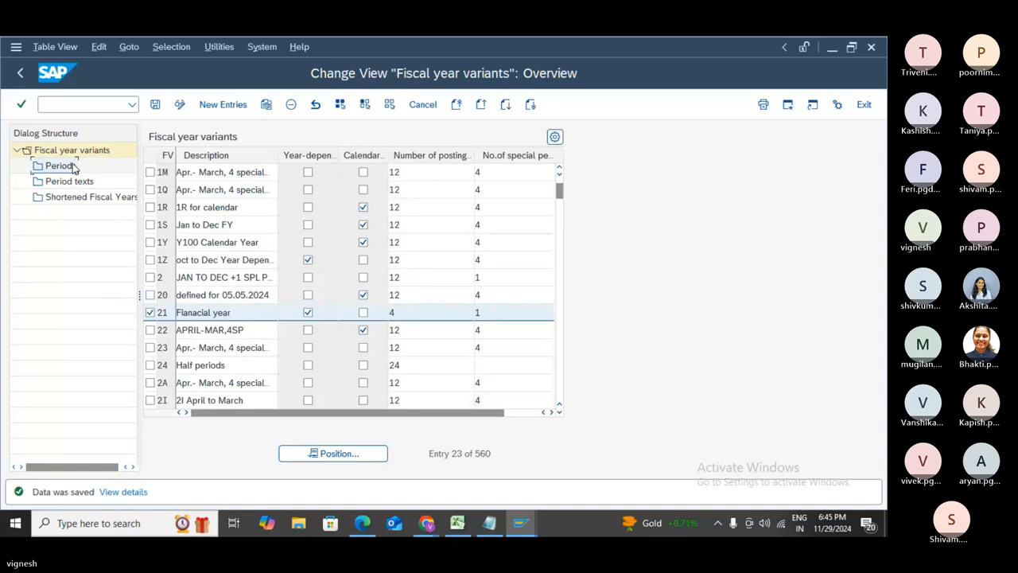
- Open variant 21's periods for calendar year 2024, then its shortened fiscal years for 2024
double_click(74, 168)
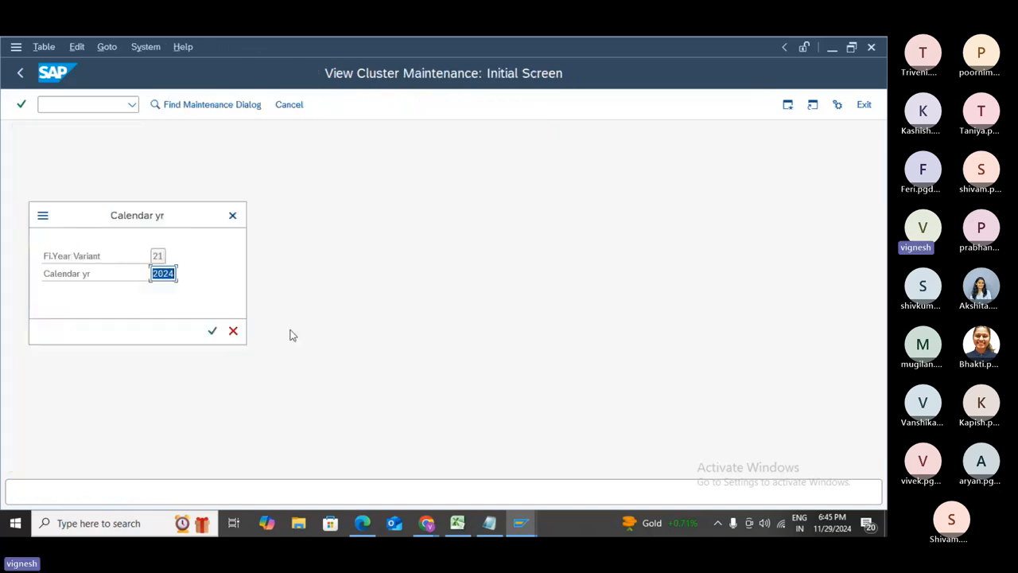
left_click(213, 332)
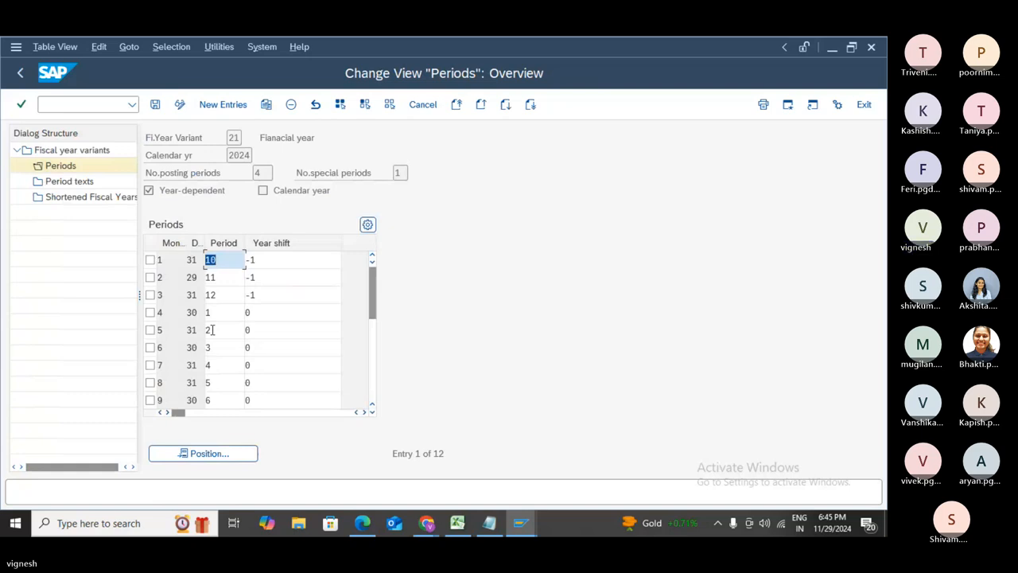
left_click(86, 201)
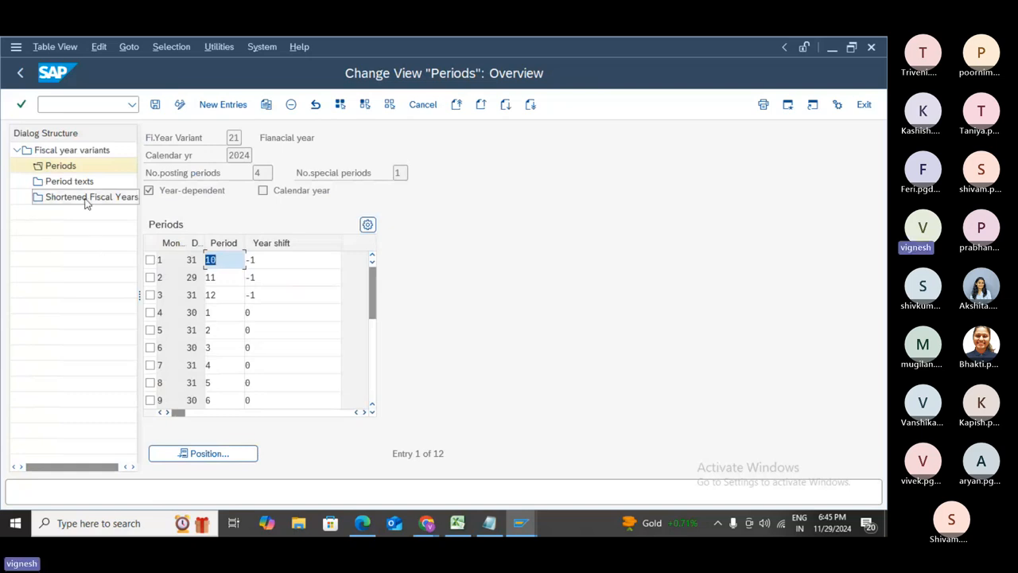
double_click(87, 200)
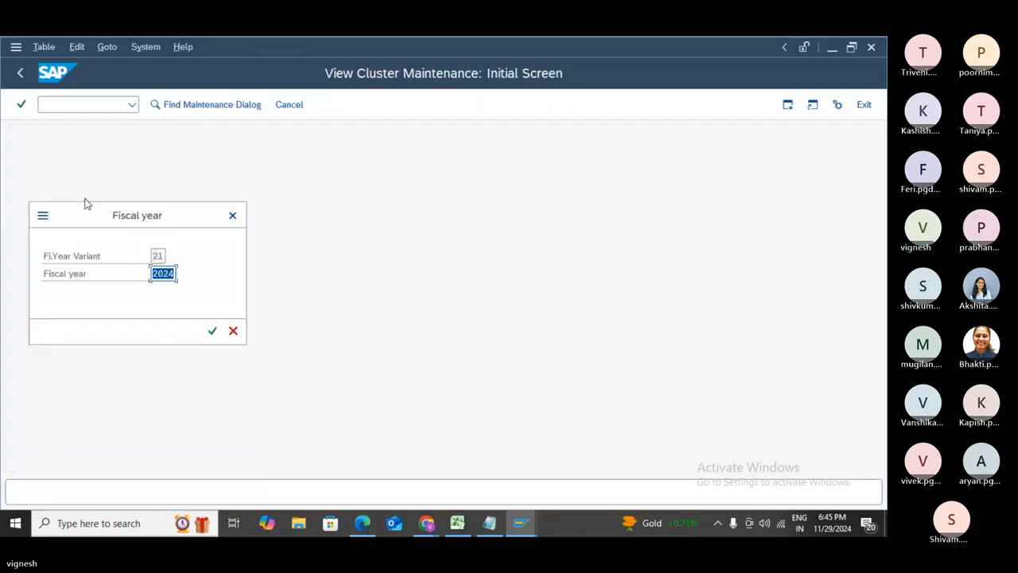
left_click(213, 330)
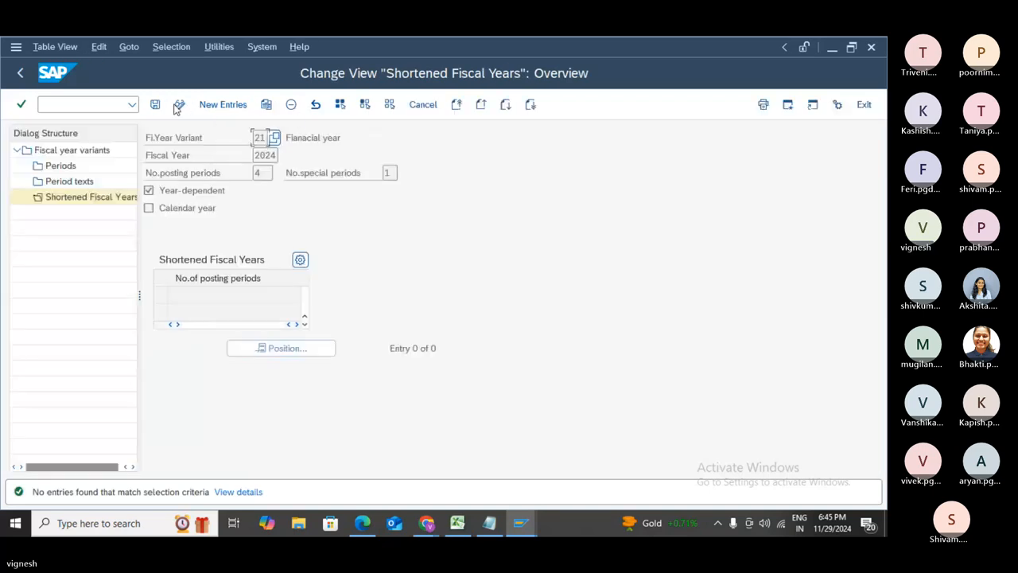
- Add a shortened fiscal year row with 004, then 3 posting periods, and acknowledge the save errors
left_click(204, 111)
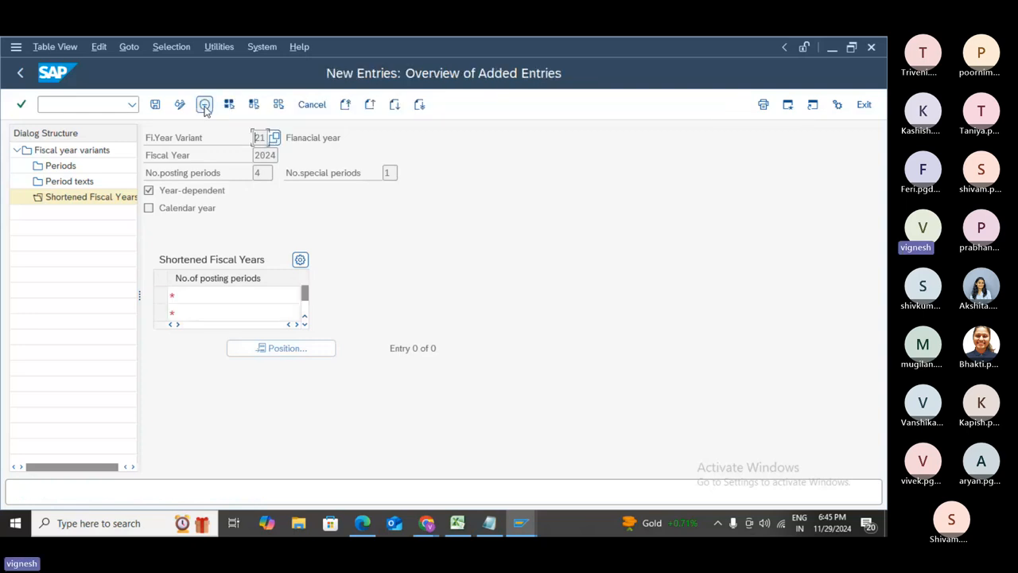
left_click(190, 299)
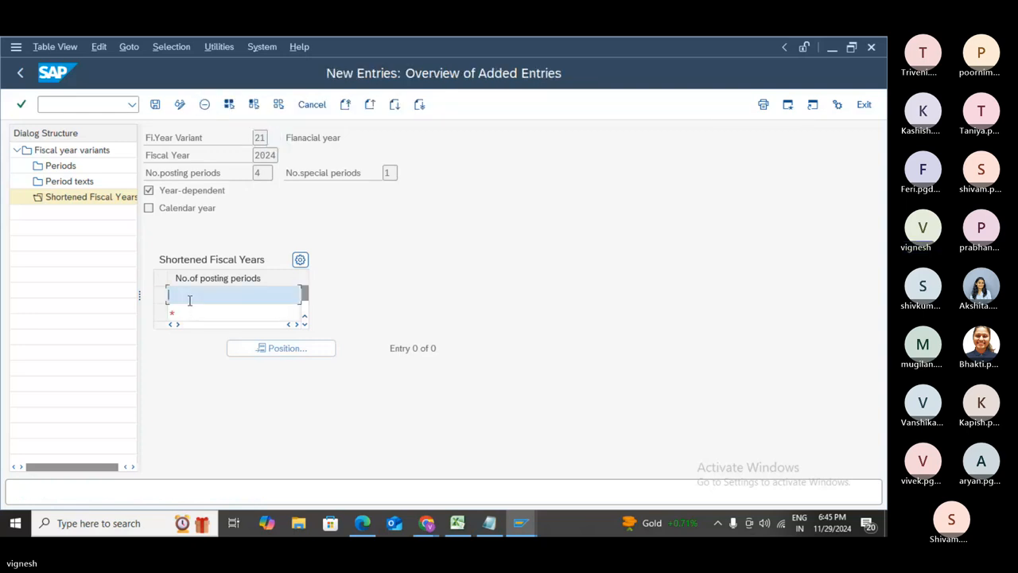
type("004")
left_click(155, 104)
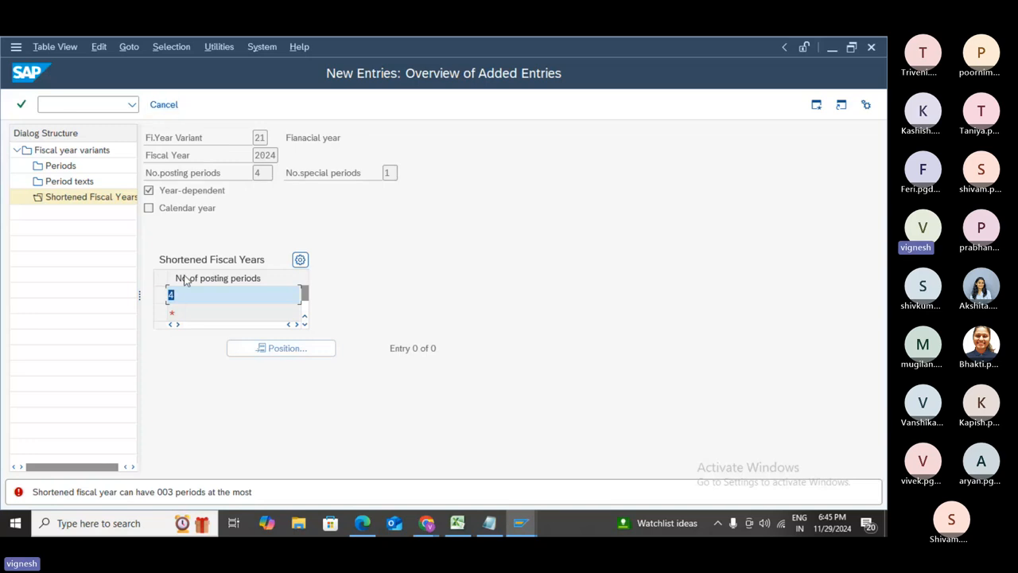
type("3")
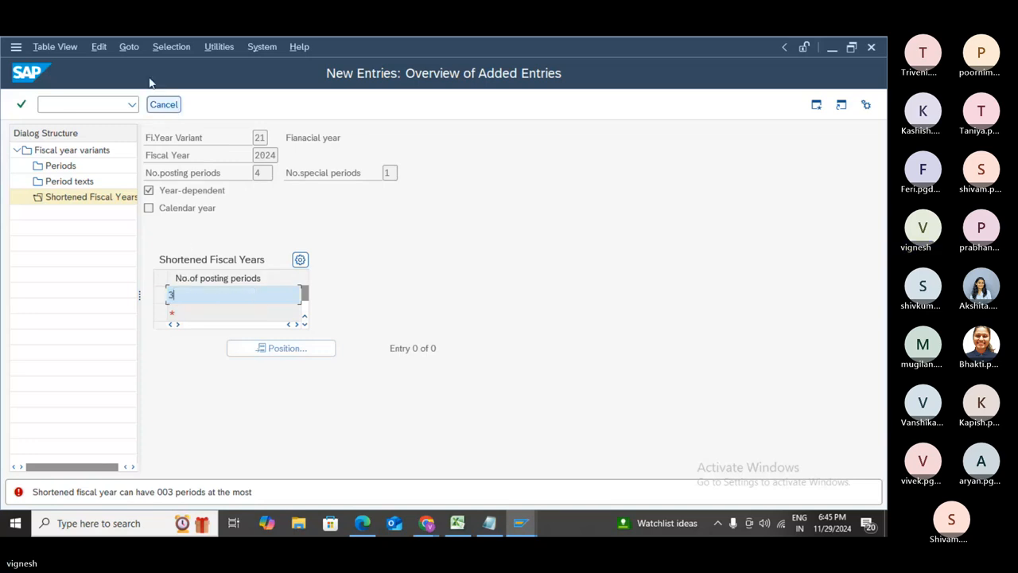
left_click(155, 101)
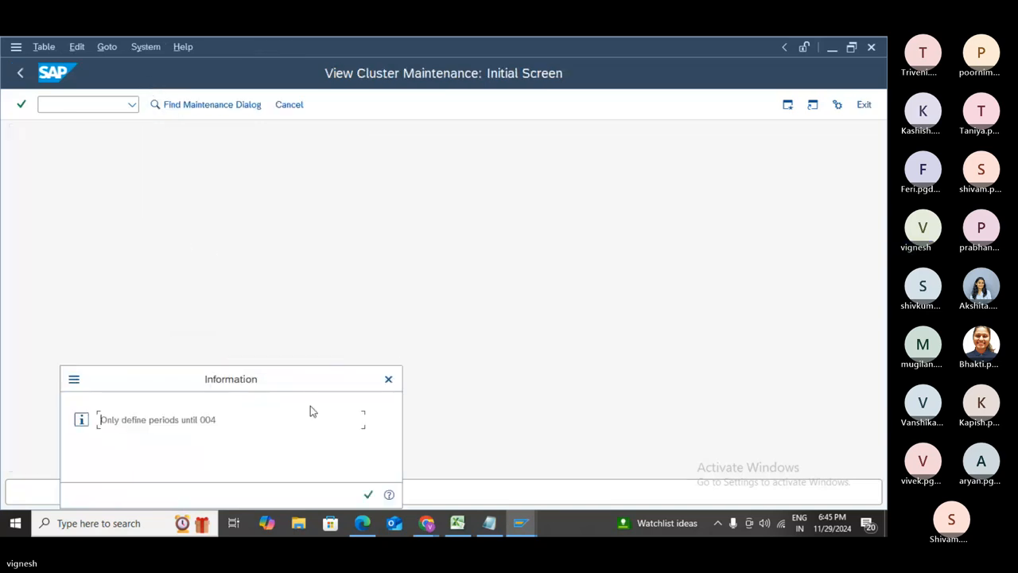
left_click(369, 495)
left_click(368, 495)
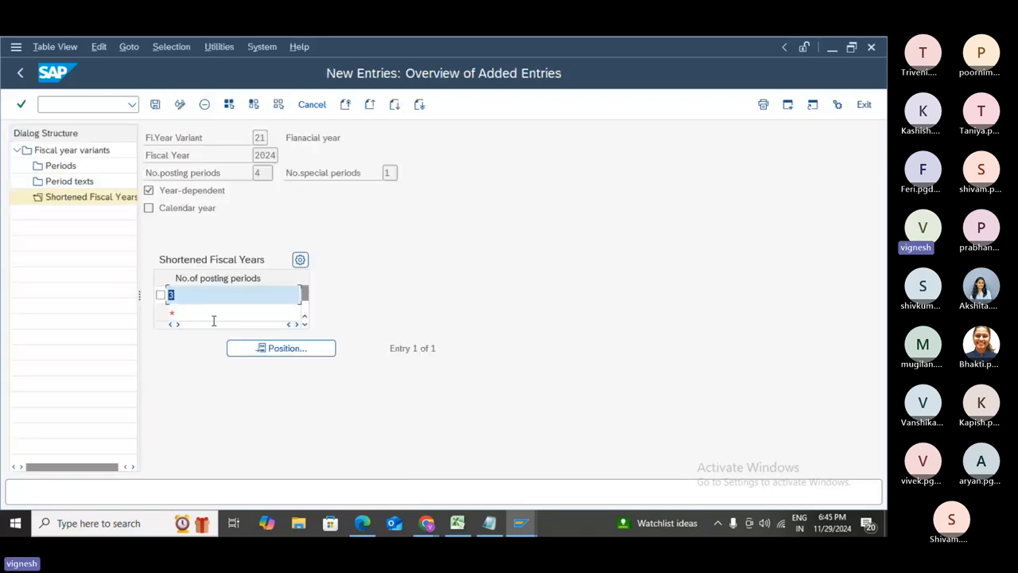
- Try 4, then 004, then 1 posting periods in the second row before cancelling the entries
left_click(209, 315)
type("4")
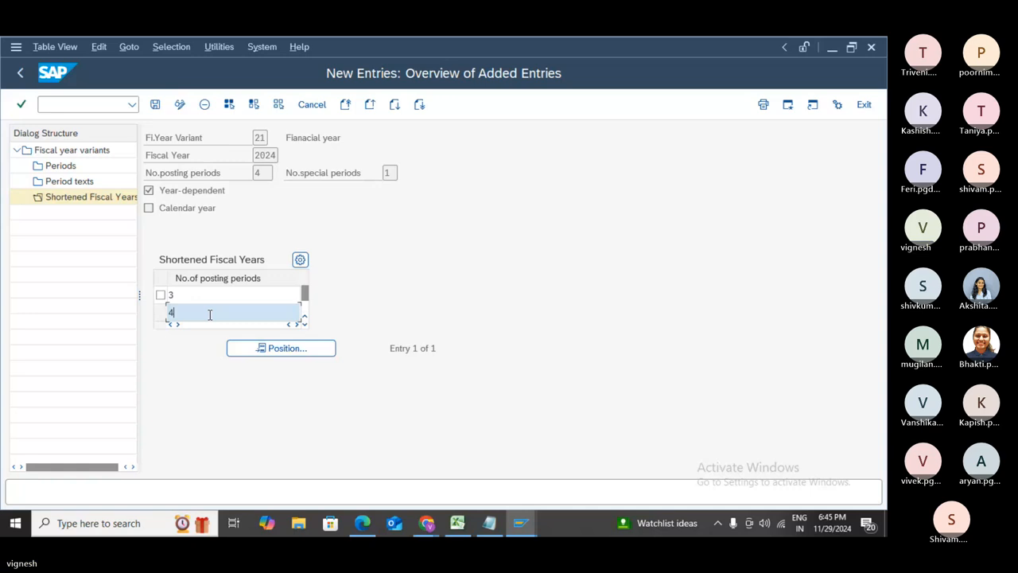
key("Return")
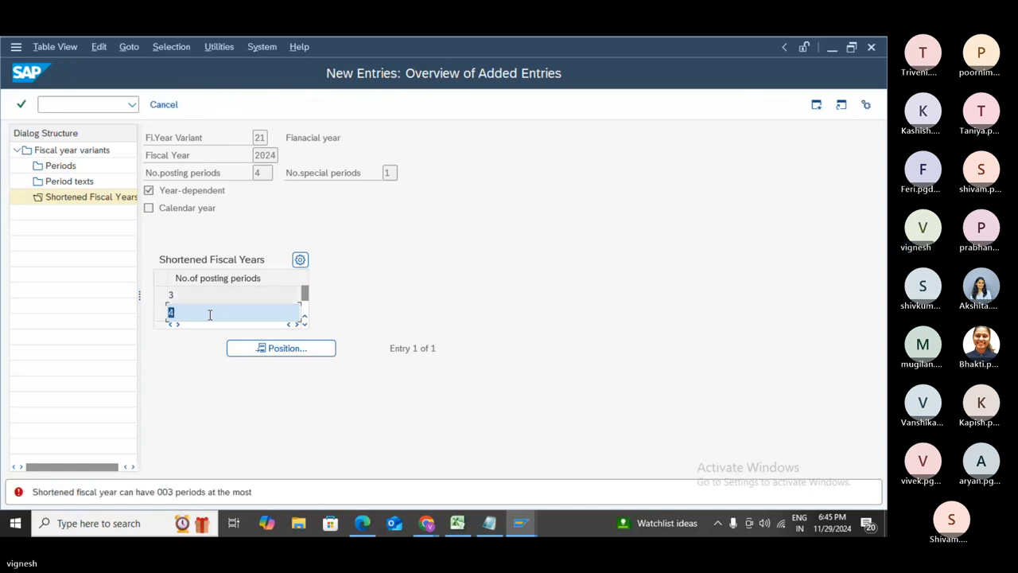
key("BackSpace")
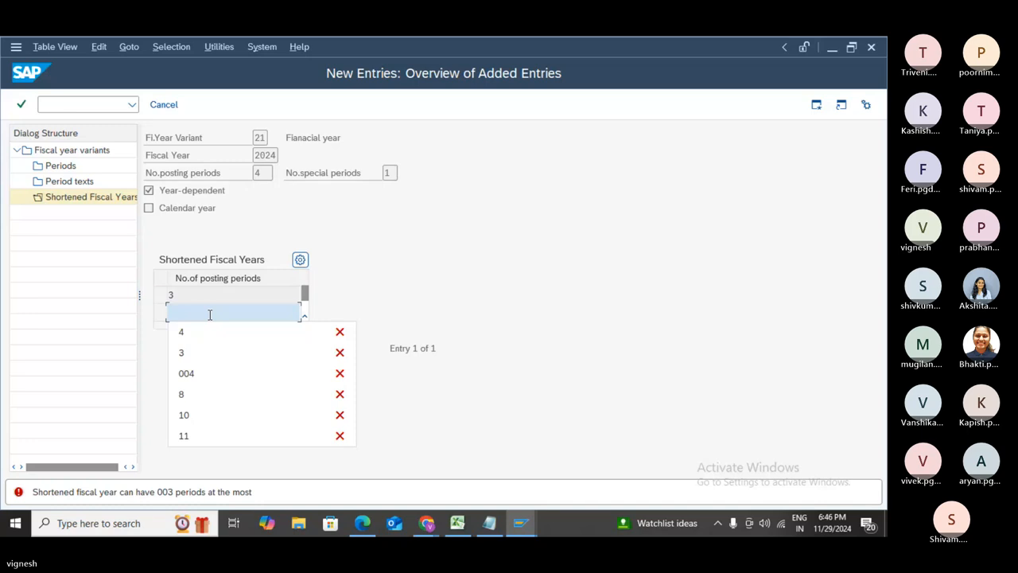
left_click(187, 380)
key("Return")
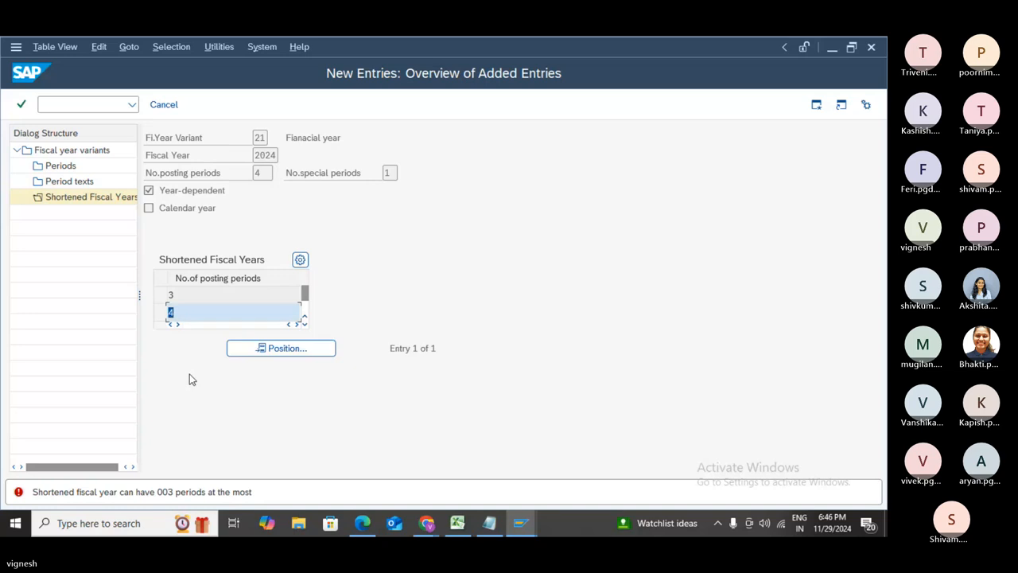
left_click(168, 310)
left_click(112, 201)
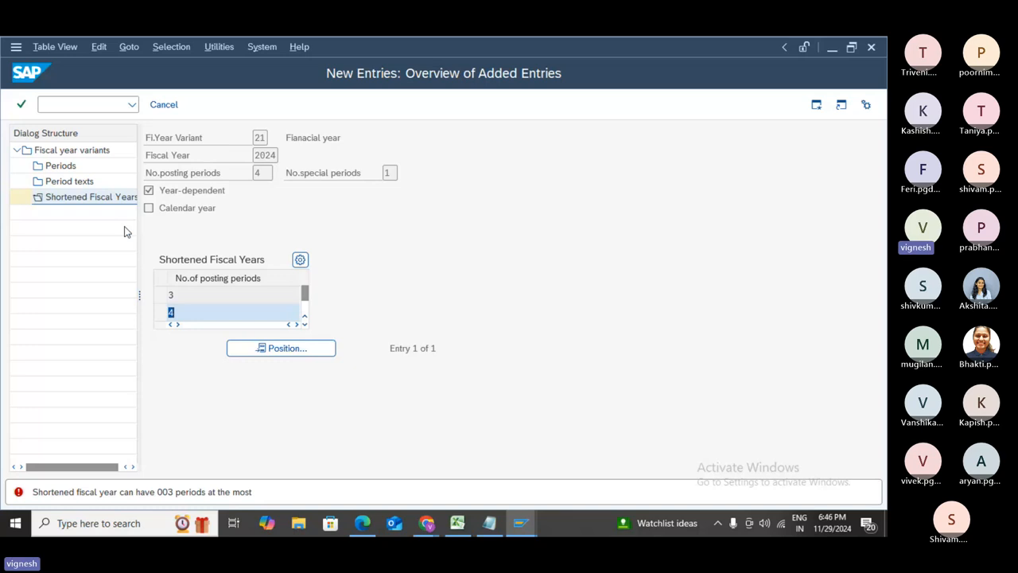
type("1")
key("Return")
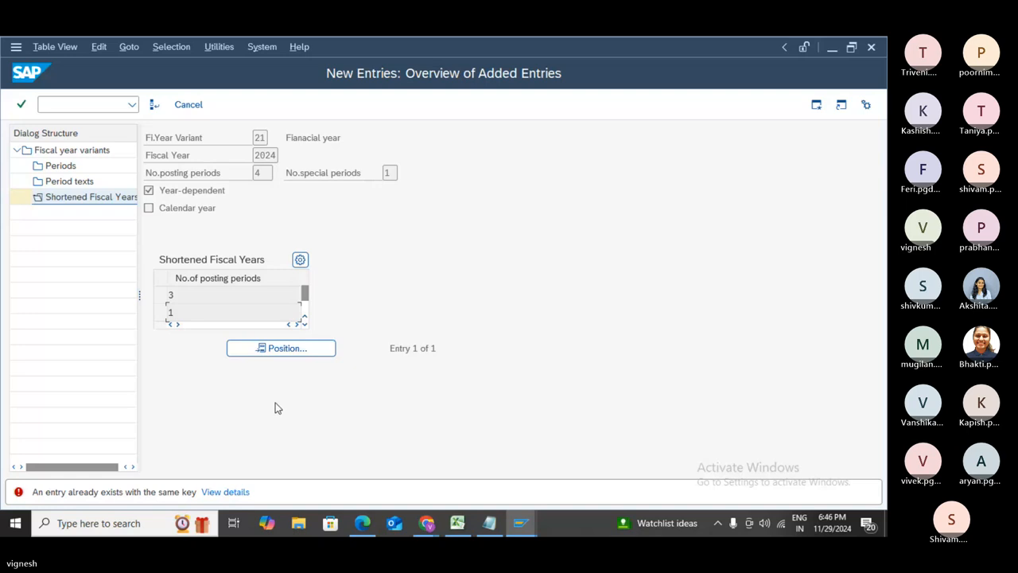
key("F12")
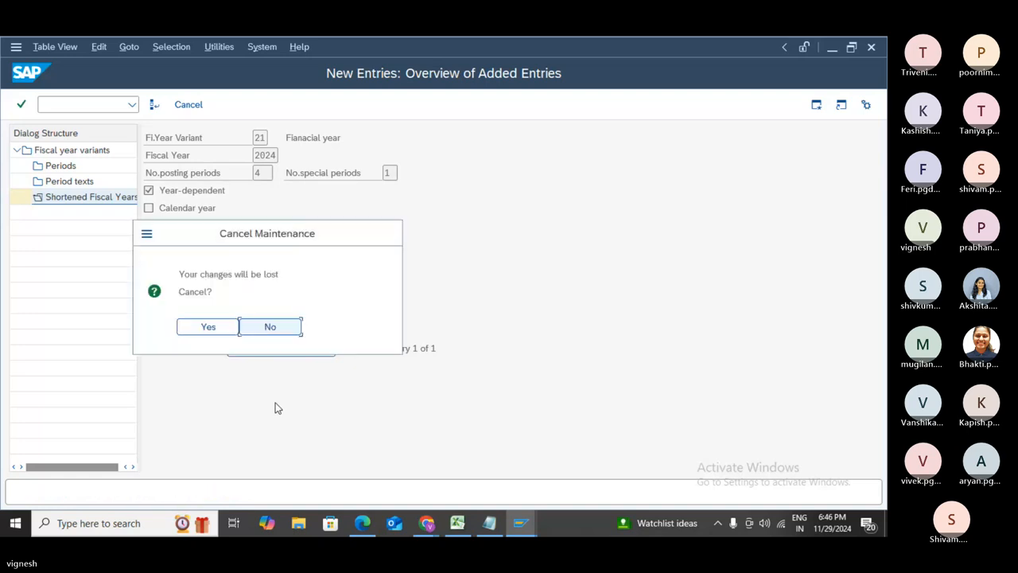
- Discard the changes, reopen Shortened Fiscal Years and retry saving the 3-period row
left_click(206, 328)
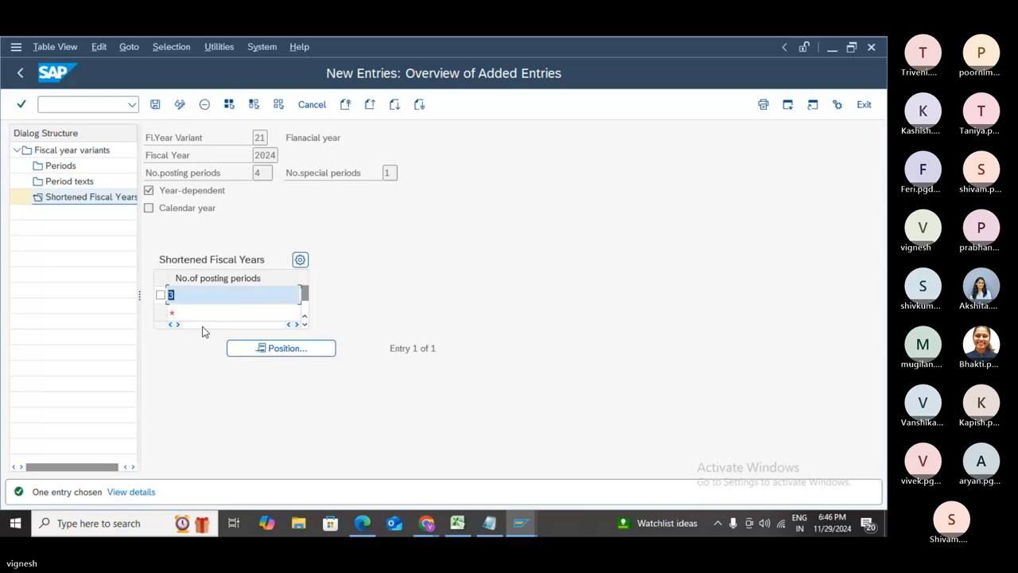
left_click(194, 318)
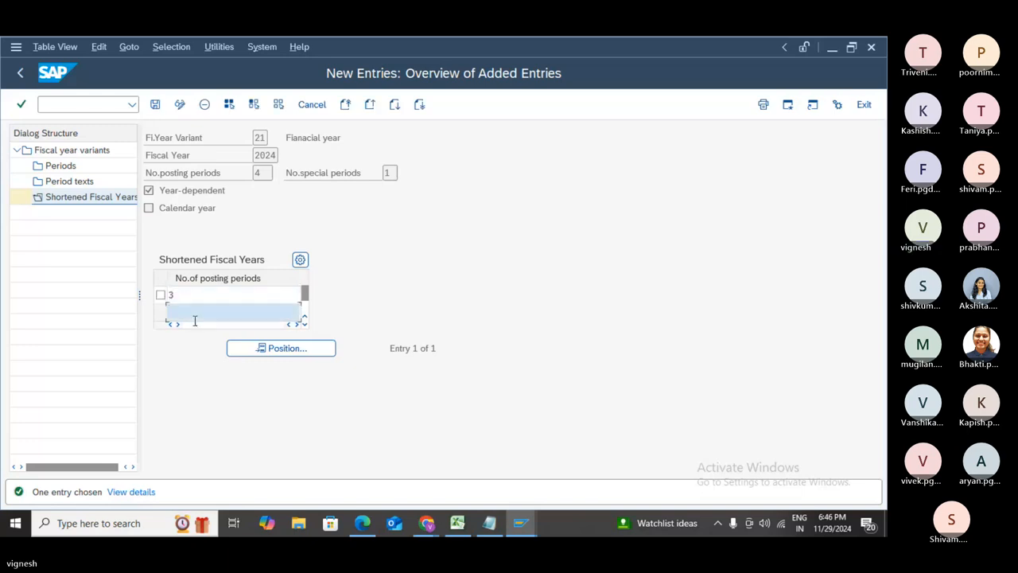
left_click(160, 295)
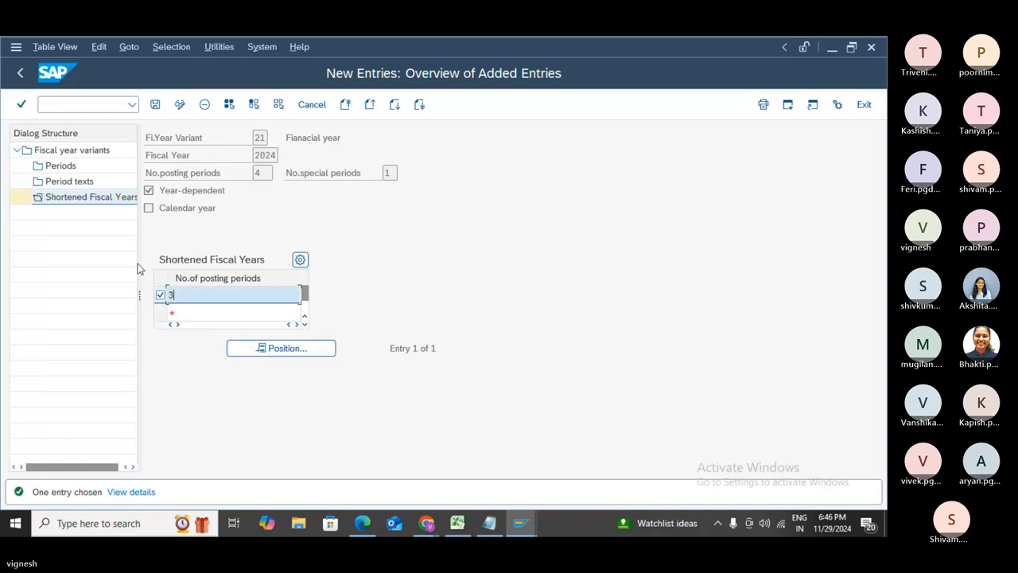
left_click(118, 204)
double_click(117, 204)
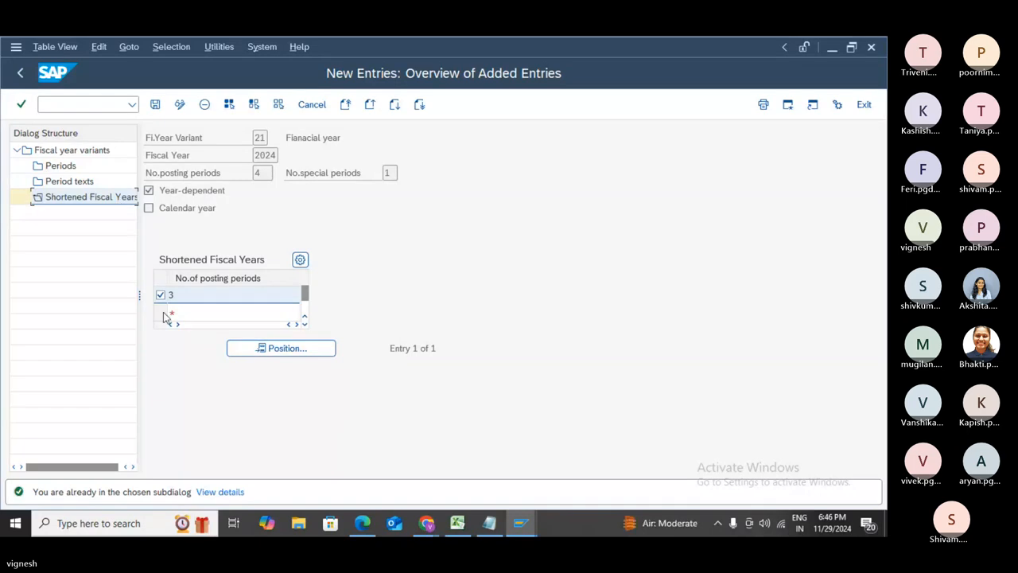
left_click(191, 315)
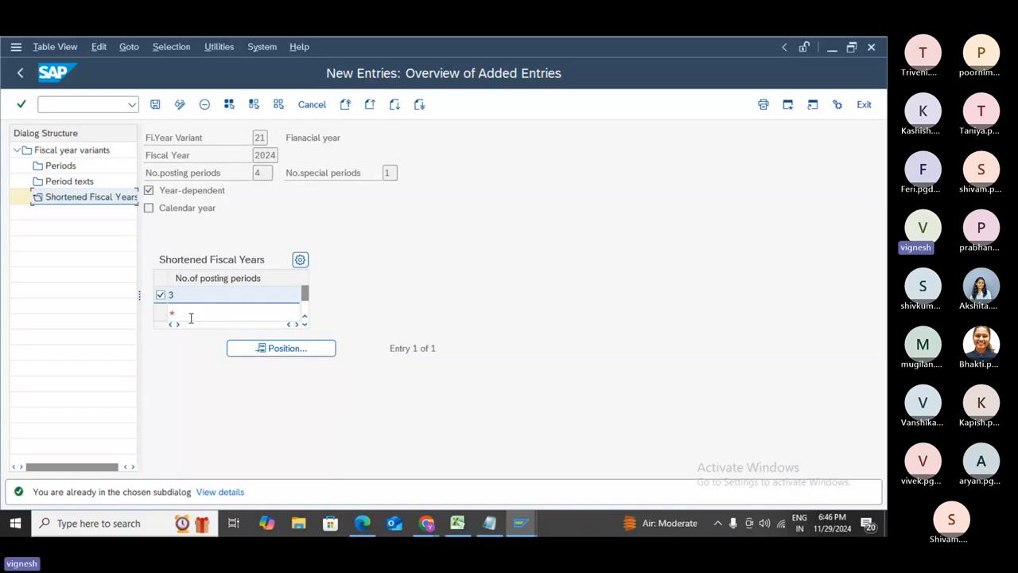
left_click(155, 105)
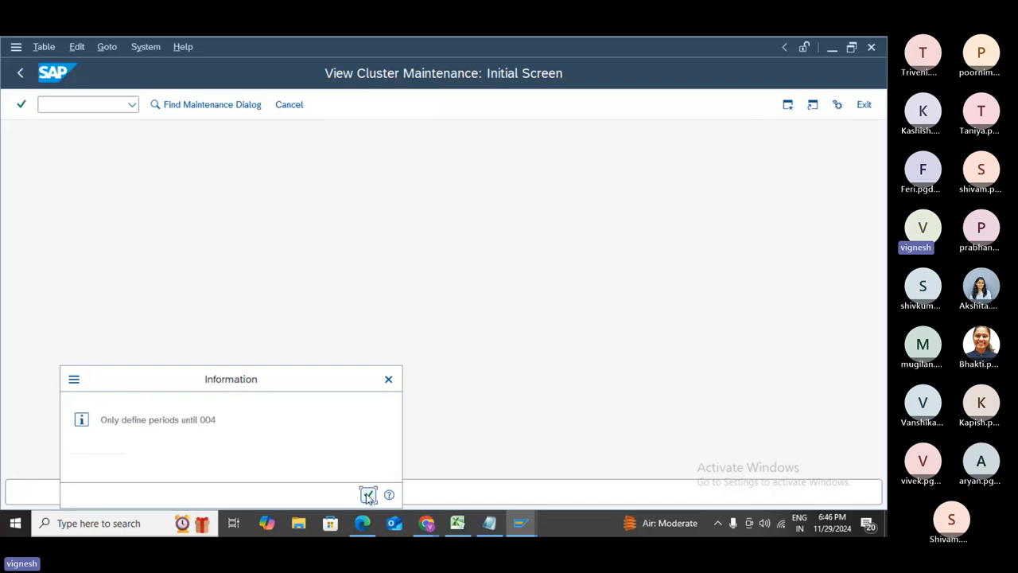
left_click(367, 494)
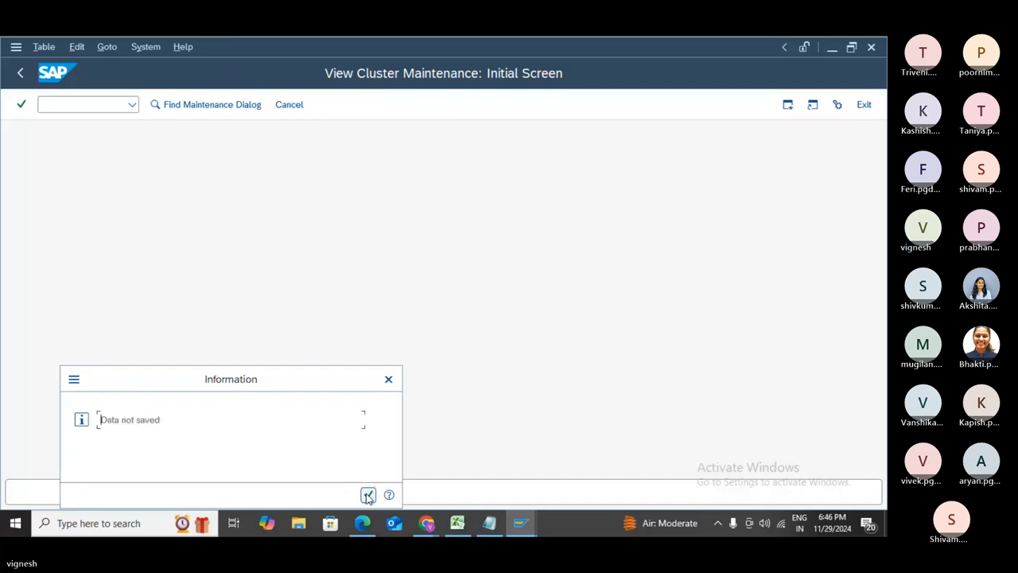
left_click(368, 495)
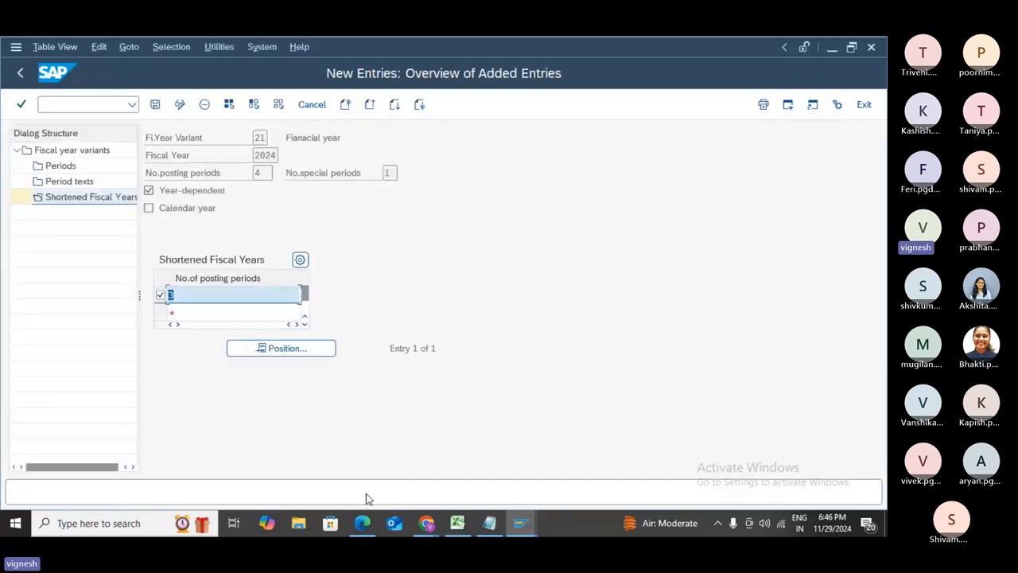
- Enter 4 posting periods in a second row, correct it to 3, then discard the changes
left_click(194, 316)
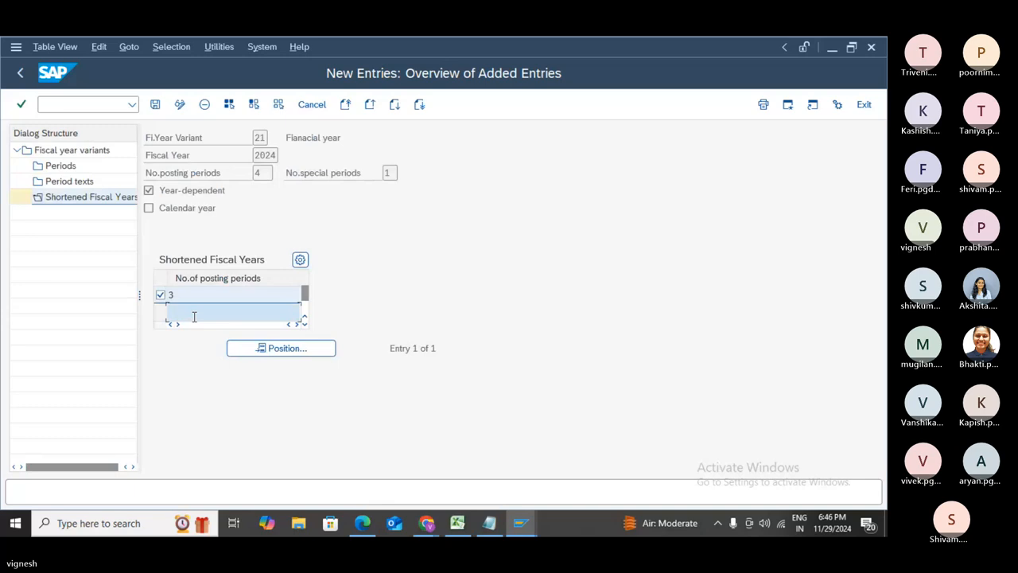
type("4")
left_click(155, 105)
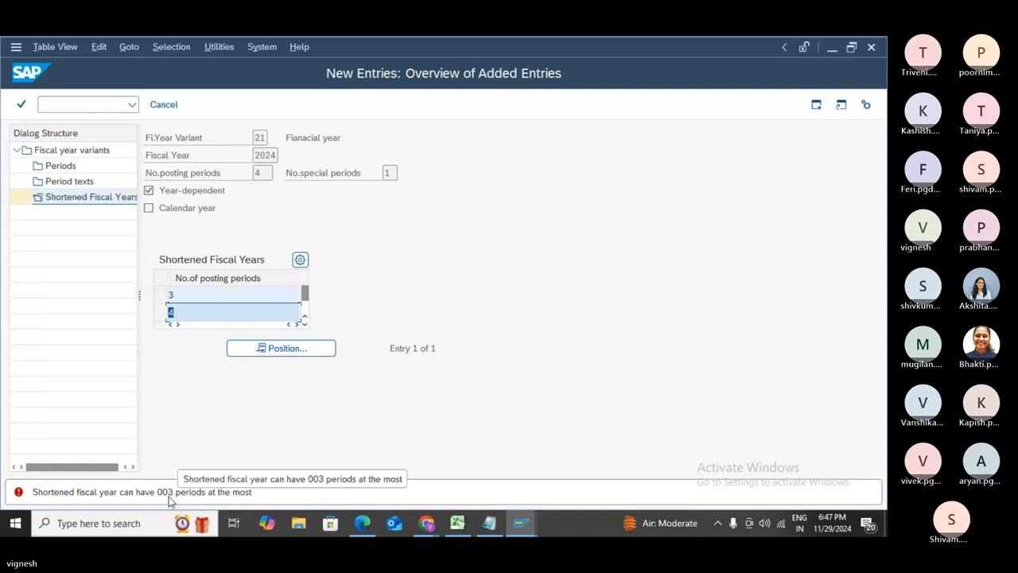
key("BackSpace")
type("3")
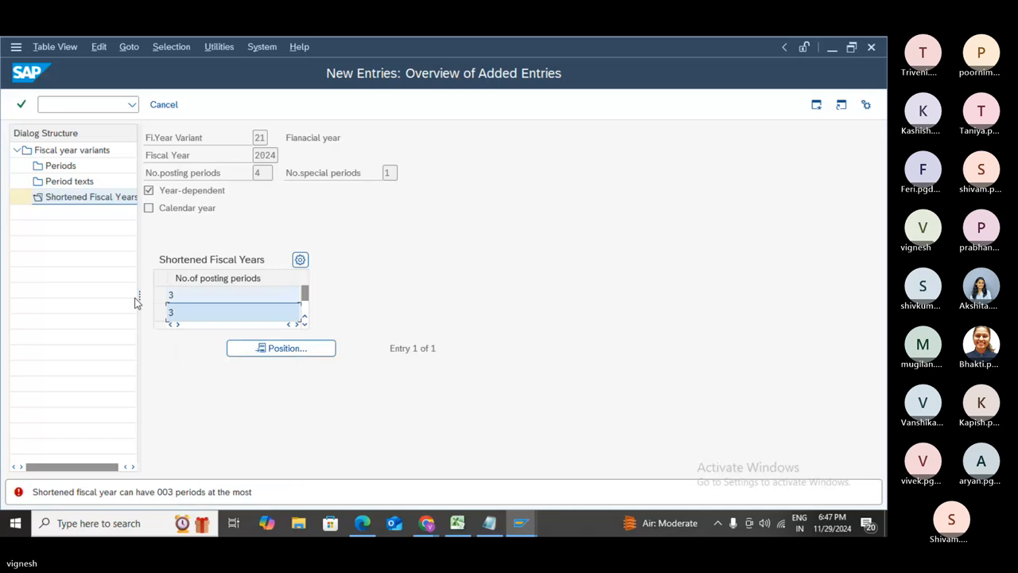
key("Return")
key("Tab")
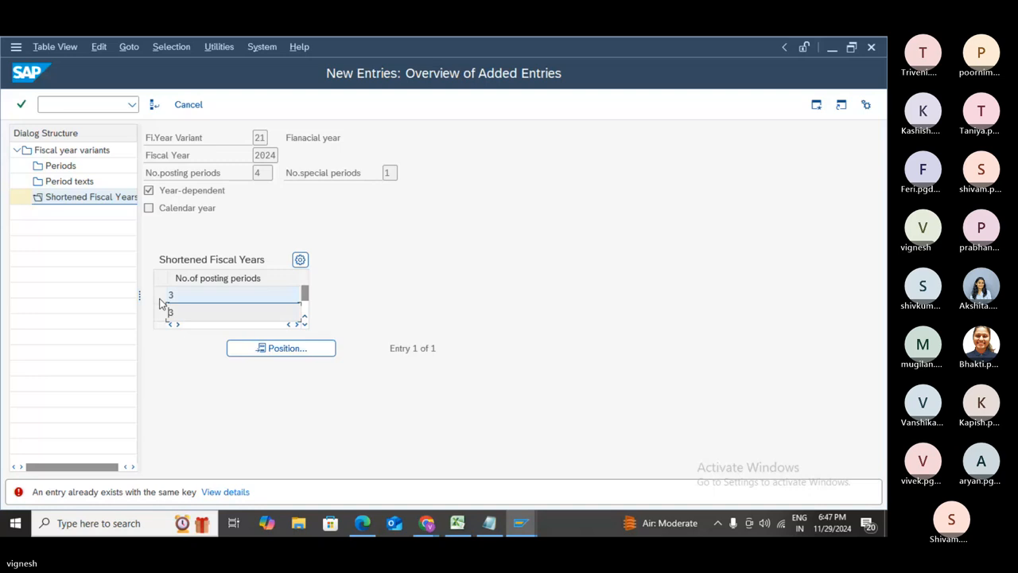
left_click(203, 104)
left_click(210, 328)
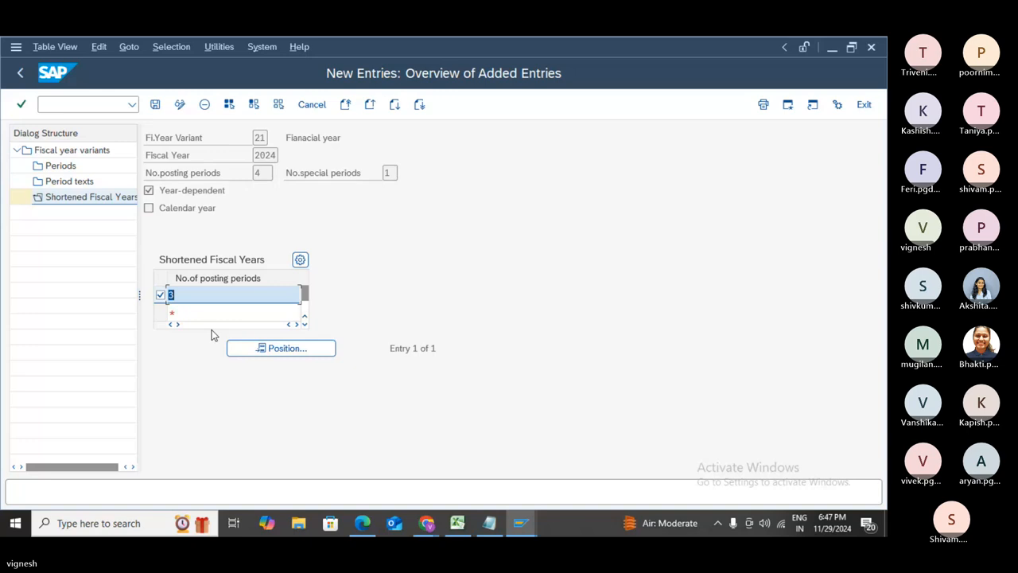
- Enter 4 posting periods in the second row, check it, then discard the unsaved entries
left_click(192, 310)
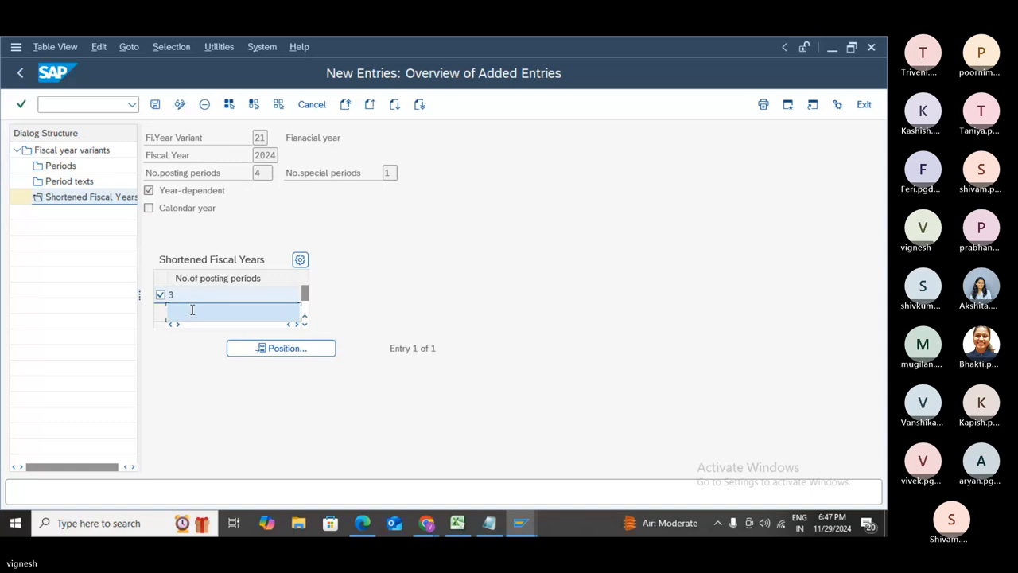
type("4")
key("Return")
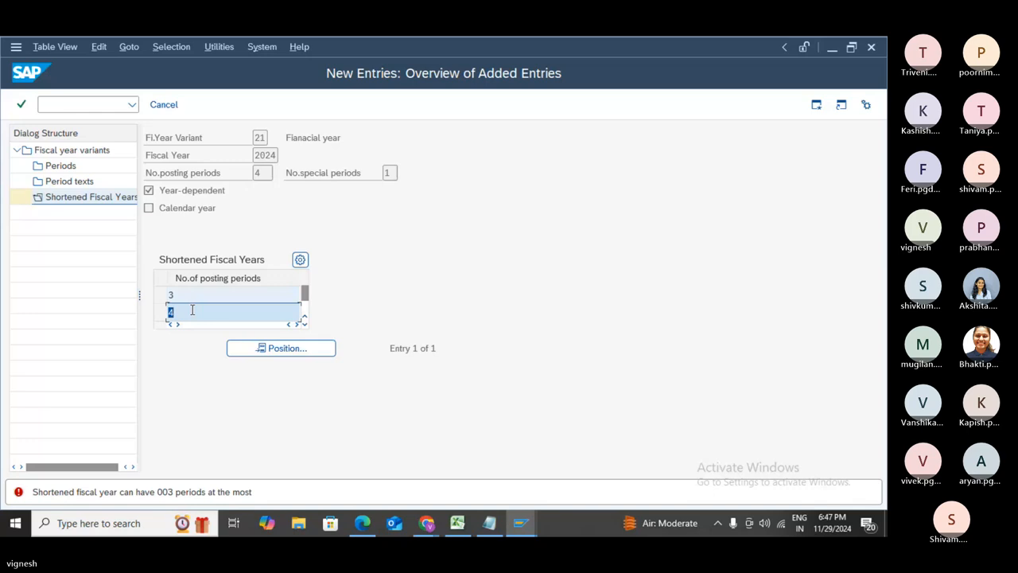
left_click(184, 300)
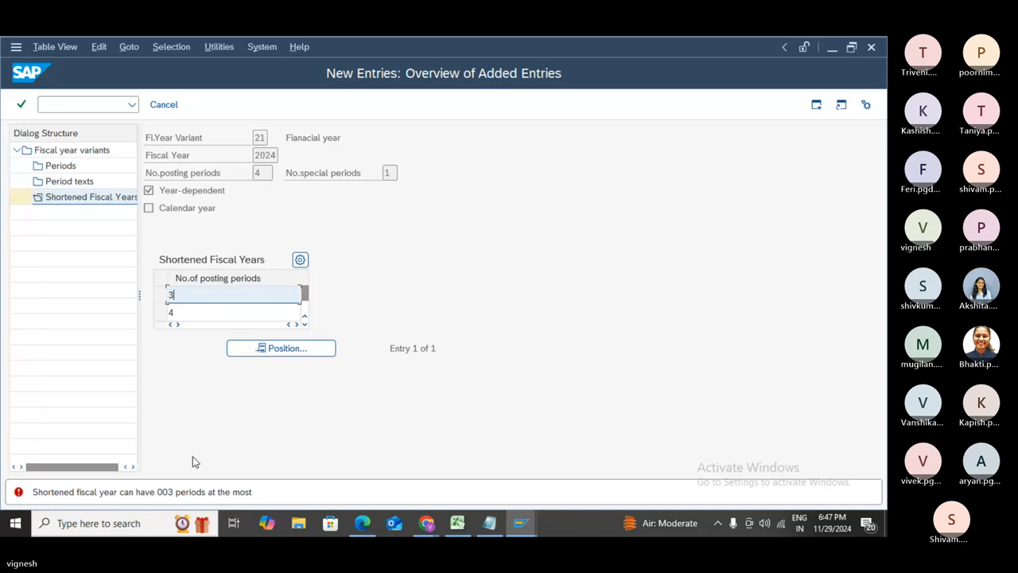
left_click(196, 316)
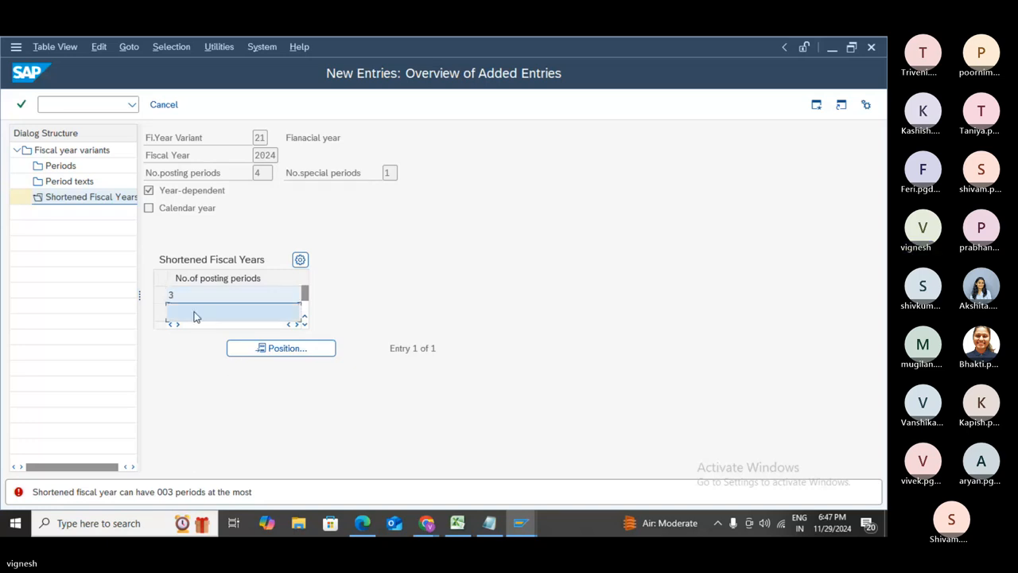
left_click(194, 312)
left_click(191, 295)
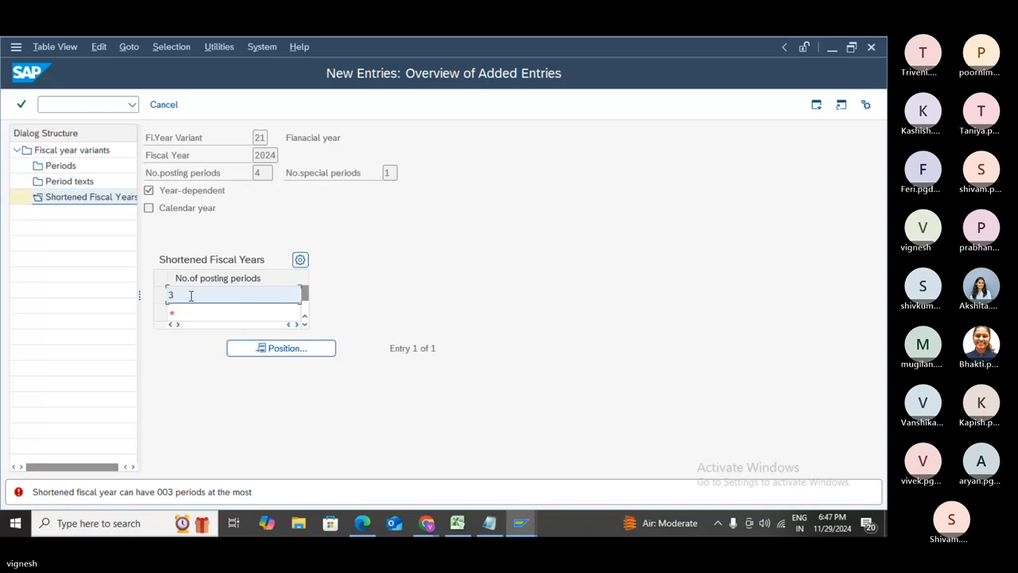
left_click(168, 110)
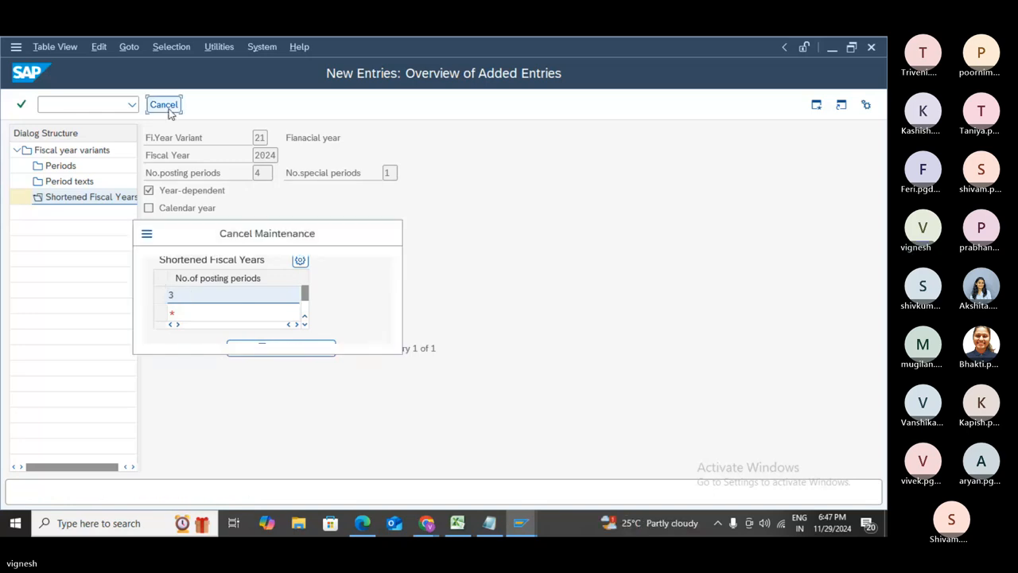
left_click(233, 326)
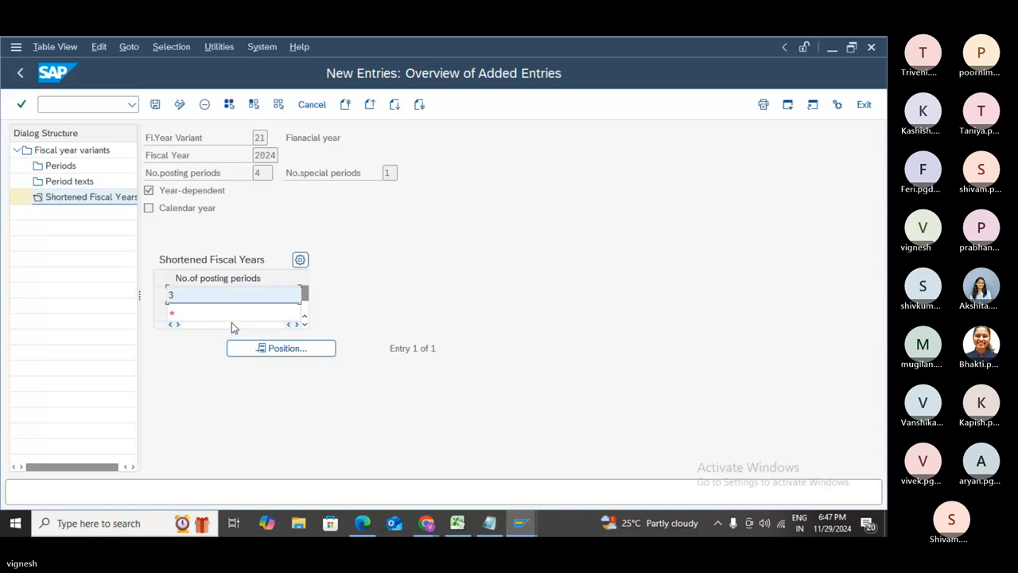
- Enter 1 and 3 posting periods in the two rows, then discard the rejected entries
type("1")
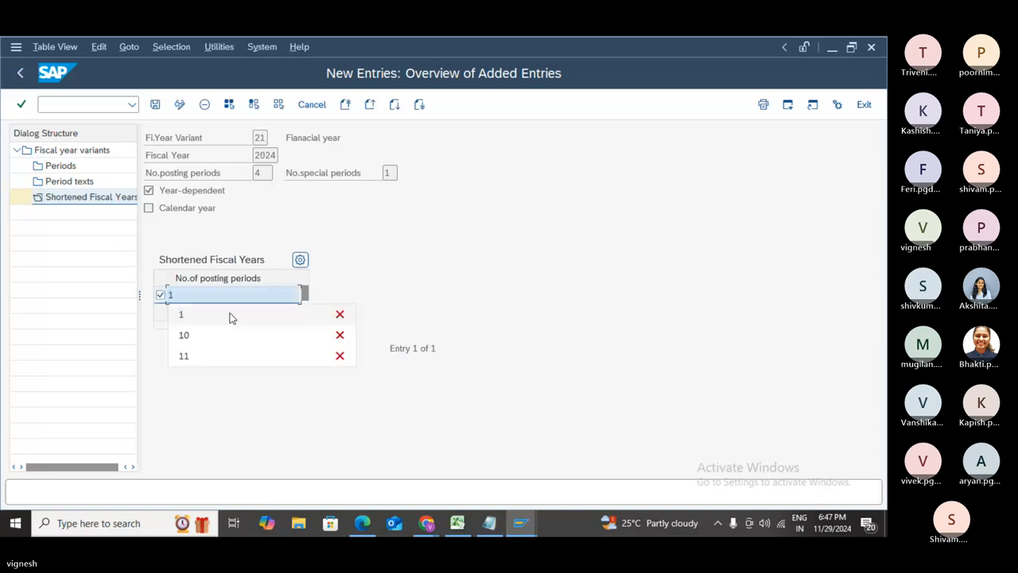
left_click(231, 315)
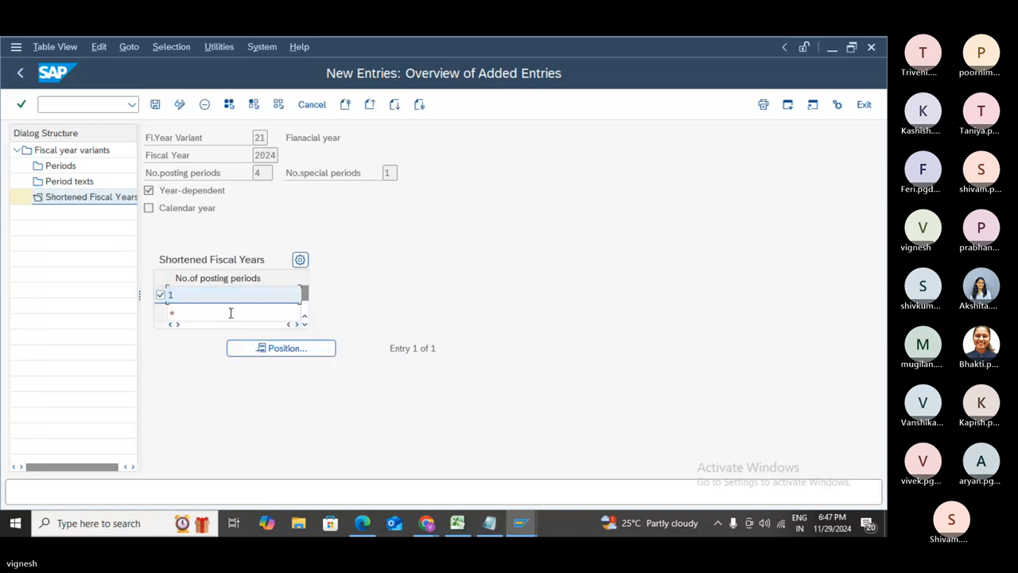
left_click(231, 312)
type("3")
key("Return")
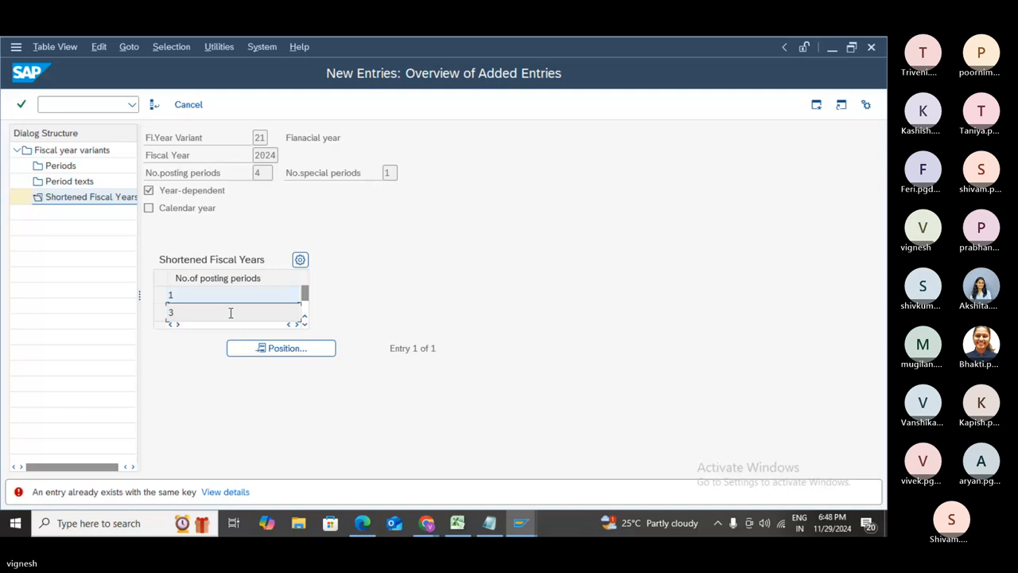
left_click(182, 112)
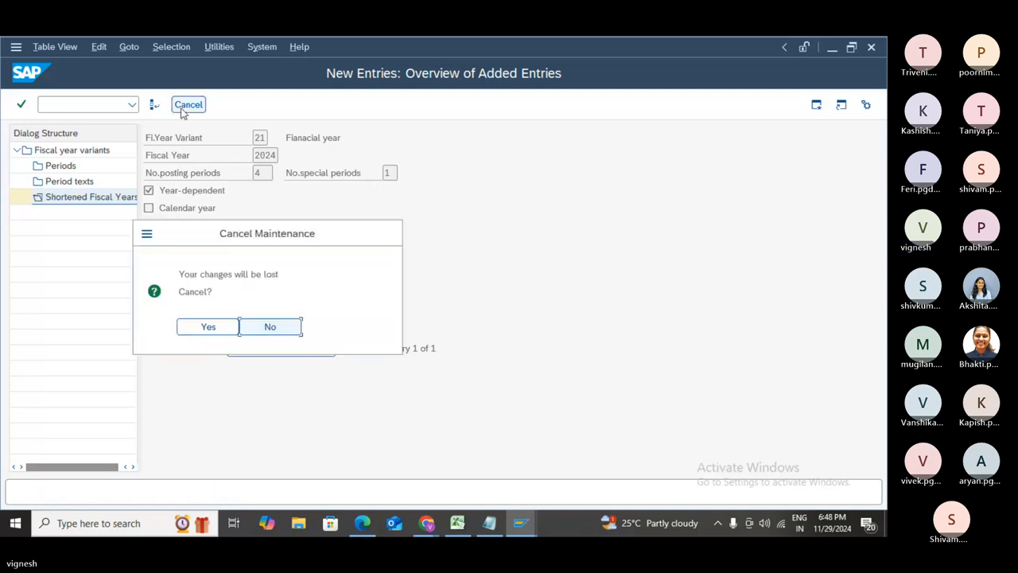
left_click(218, 334)
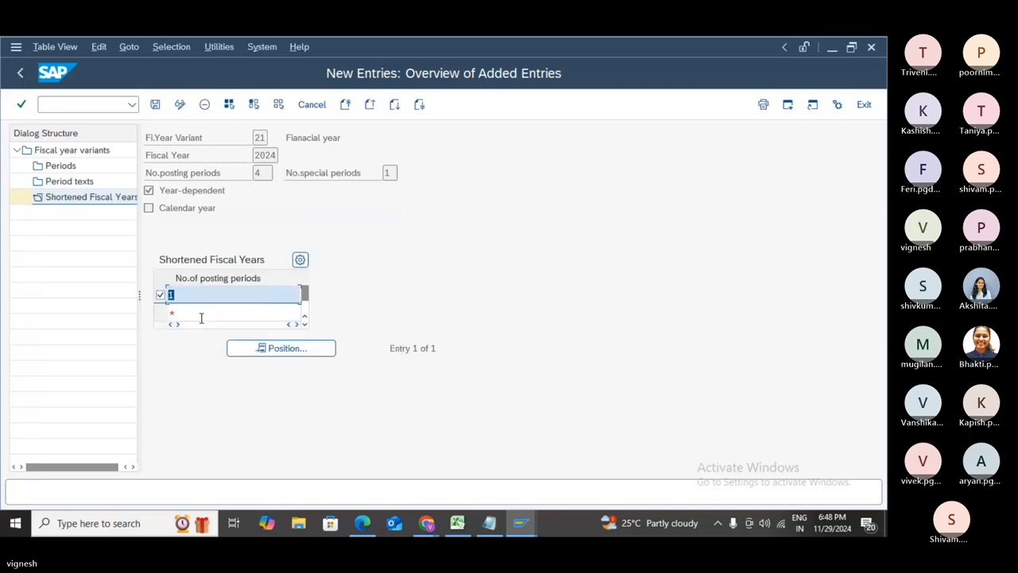
- Clear the first row's count, reopen the overview, and start retyping the period count 03
key("BackSpace")
left_click(40, 198)
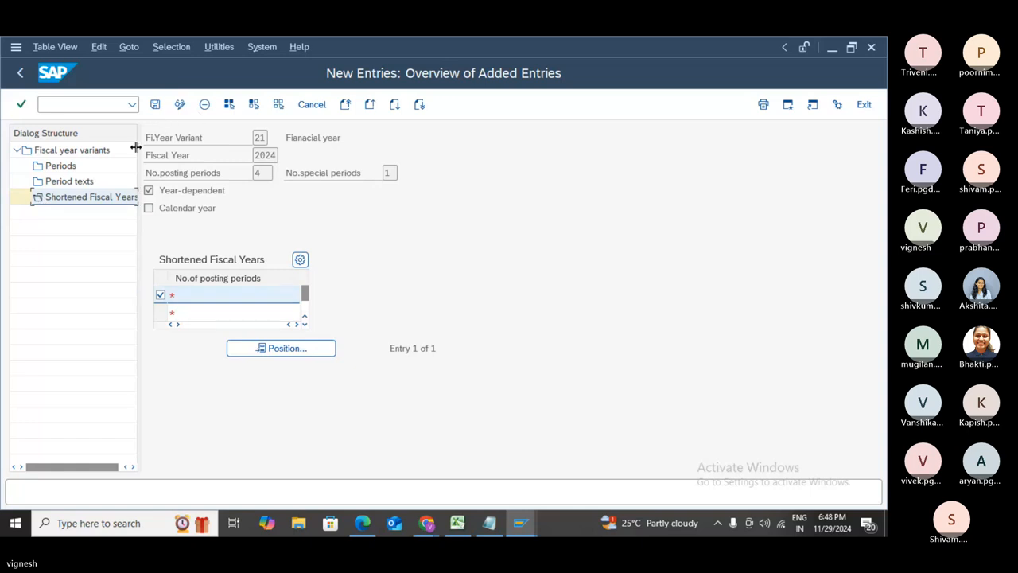
left_click(159, 295)
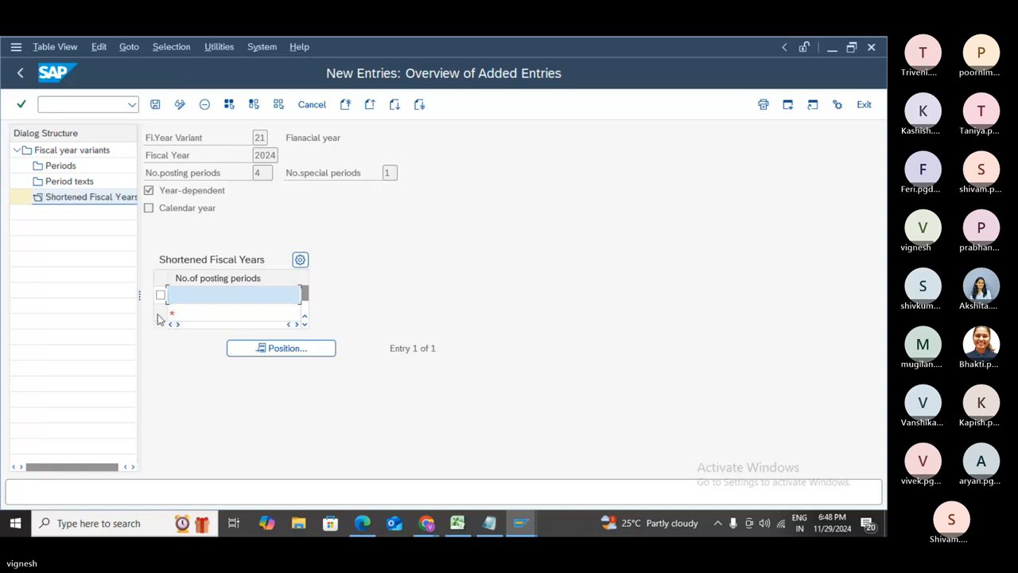
left_click(155, 104)
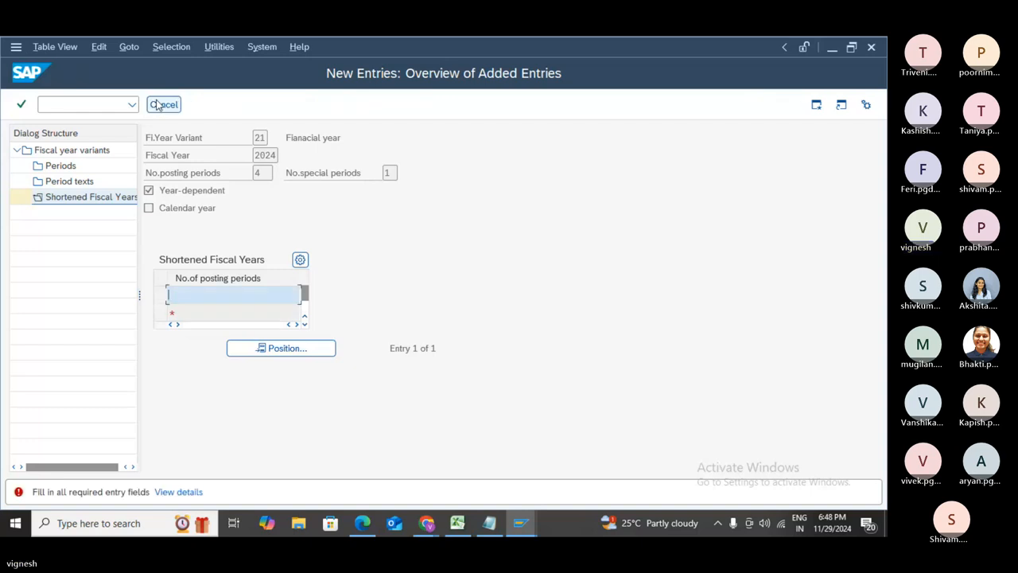
type("03")
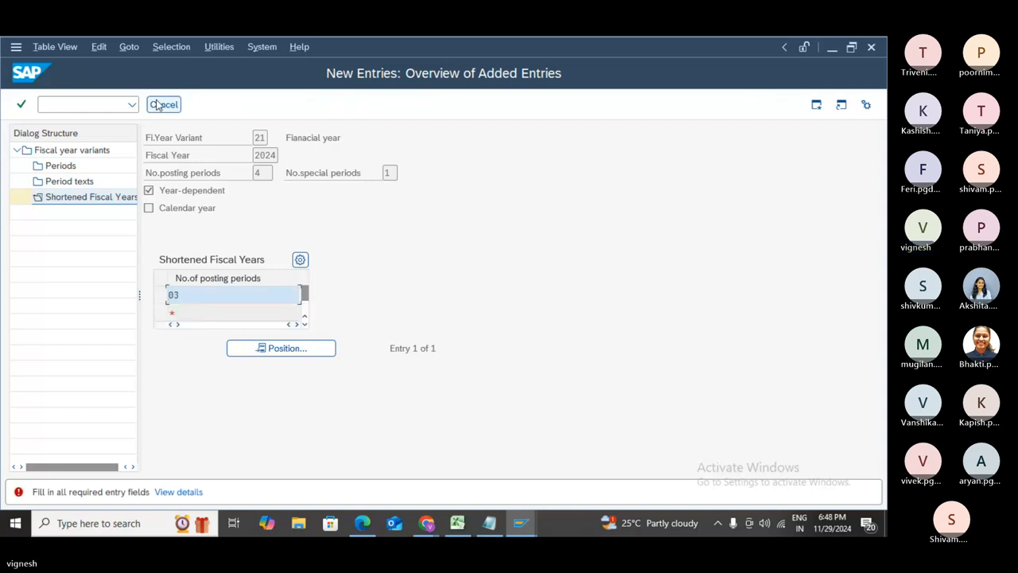
key("BackSpace")
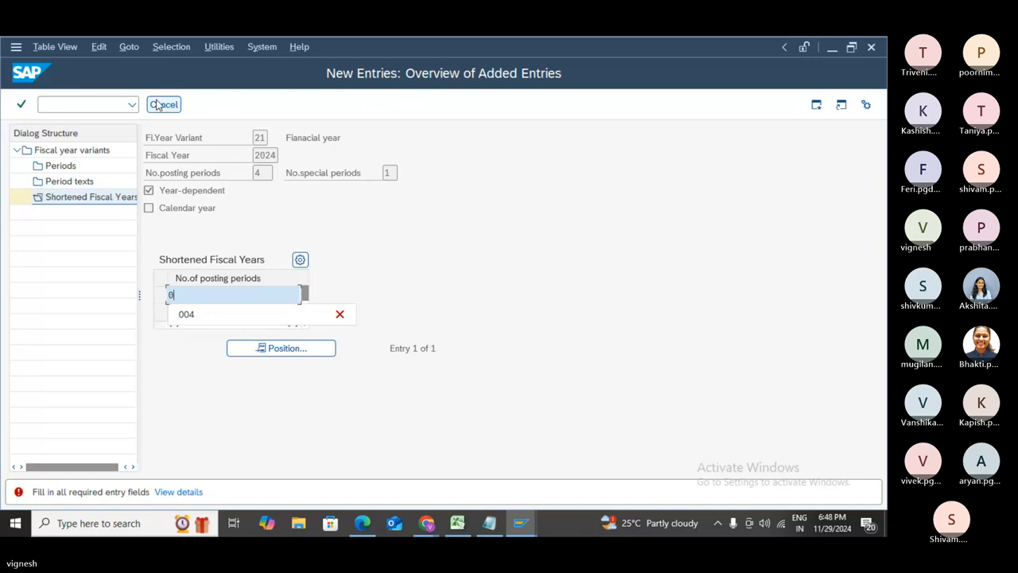
- Try the first row's posting-period count as 004, 000 and 001 after dismissing the save notices
type("03")
left_click(156, 105)
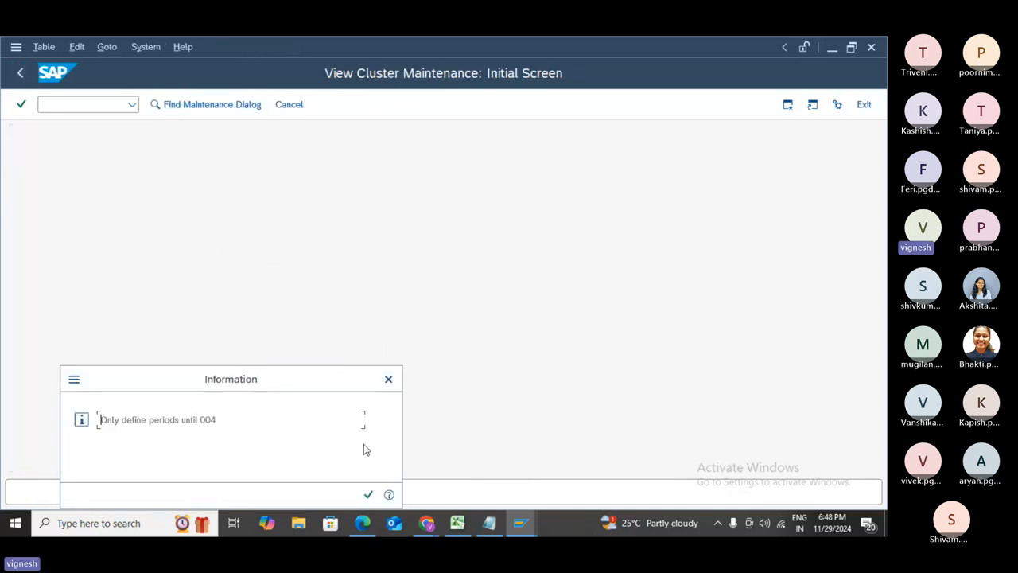
left_click(368, 493)
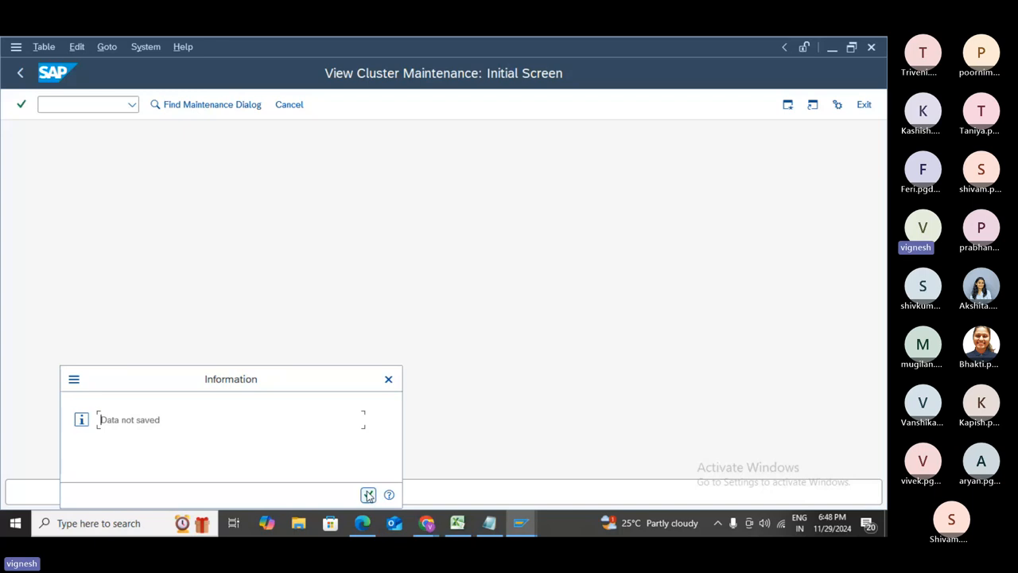
left_click(368, 494)
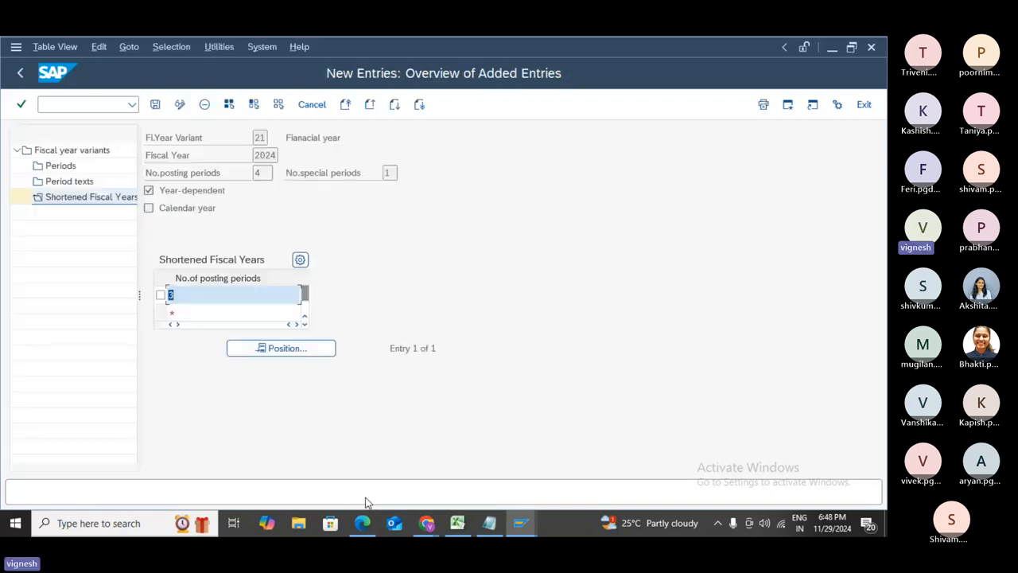
type("004")
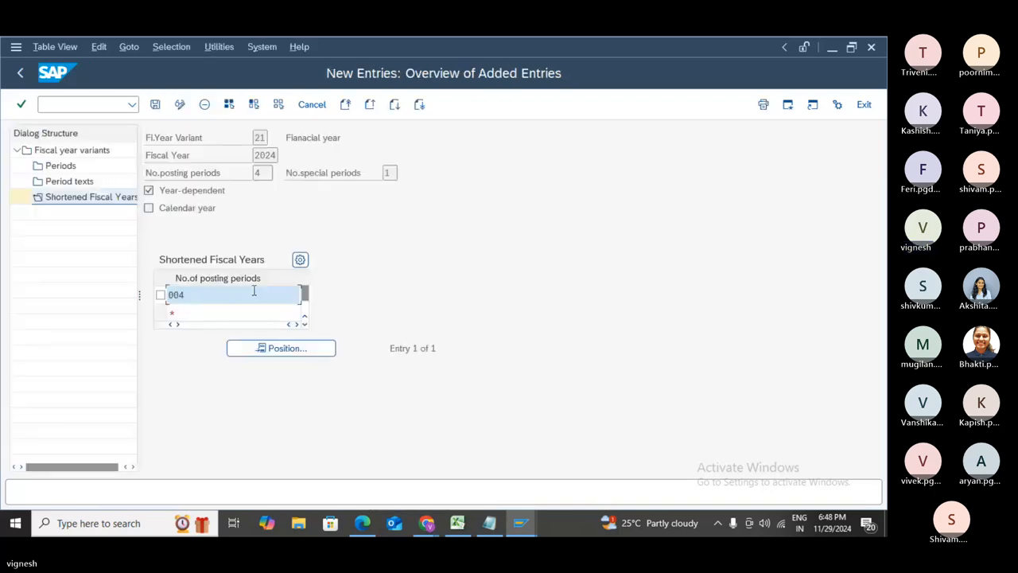
key("Return")
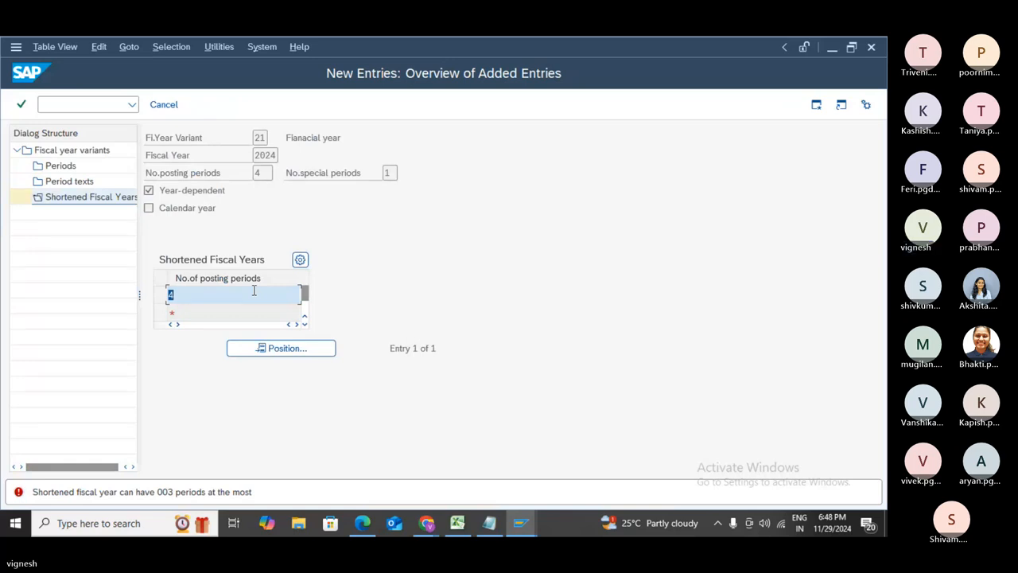
type("000")
key("Return")
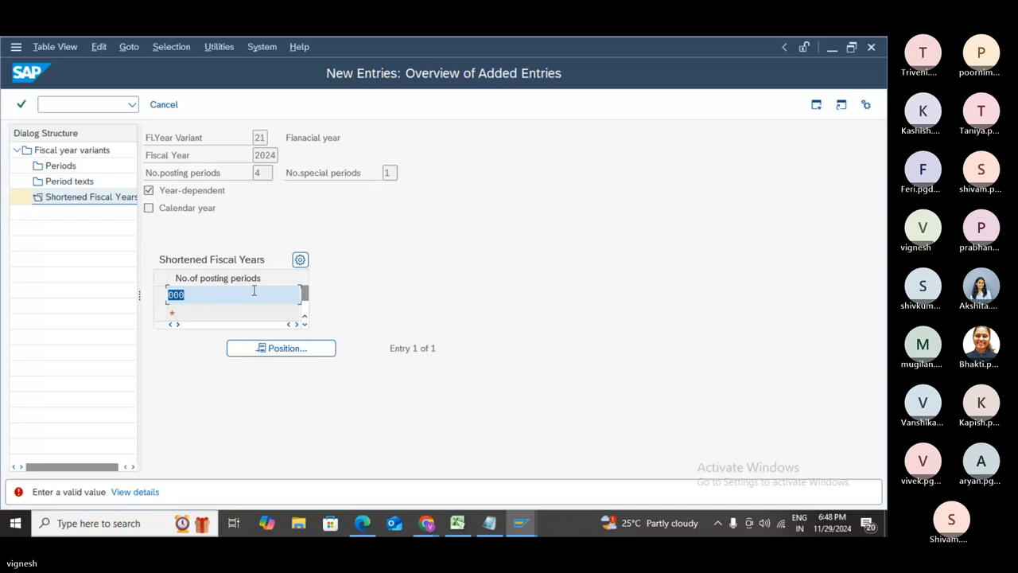
type("001")
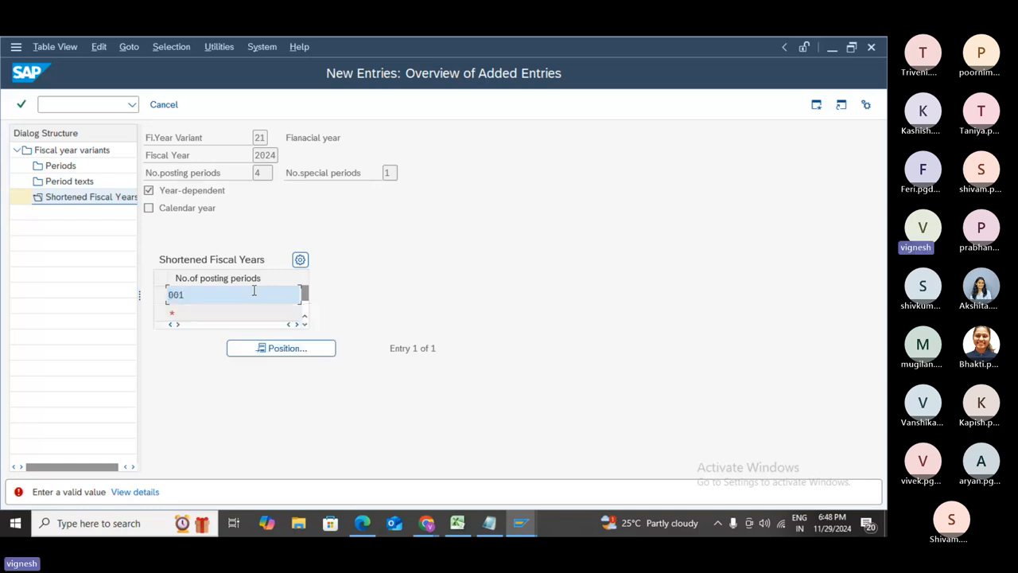
left_click(254, 293)
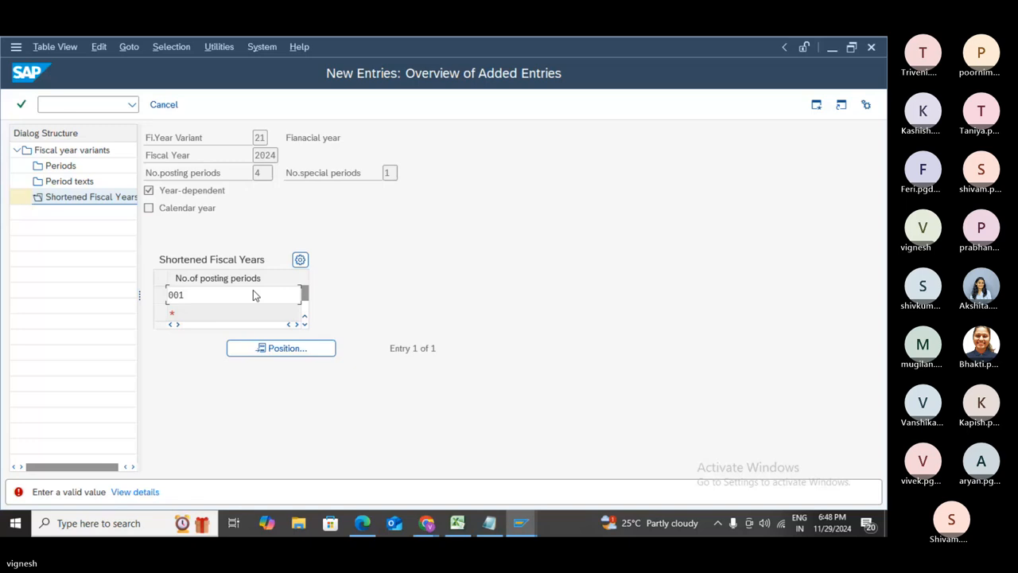
key("Return")
- Set the first row to 002 posting periods and add 003 in the next row
type("003")
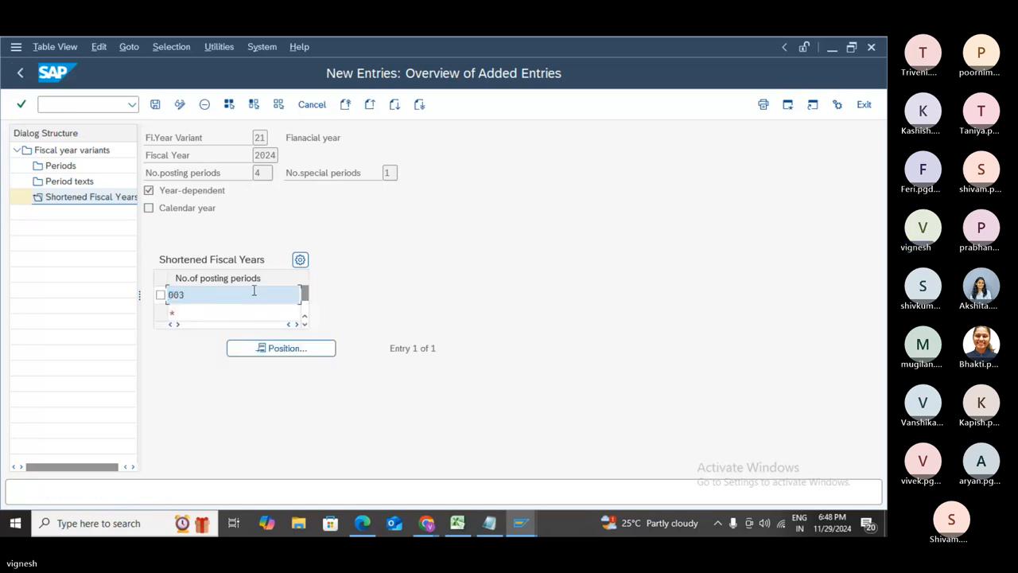
key("BackSpace")
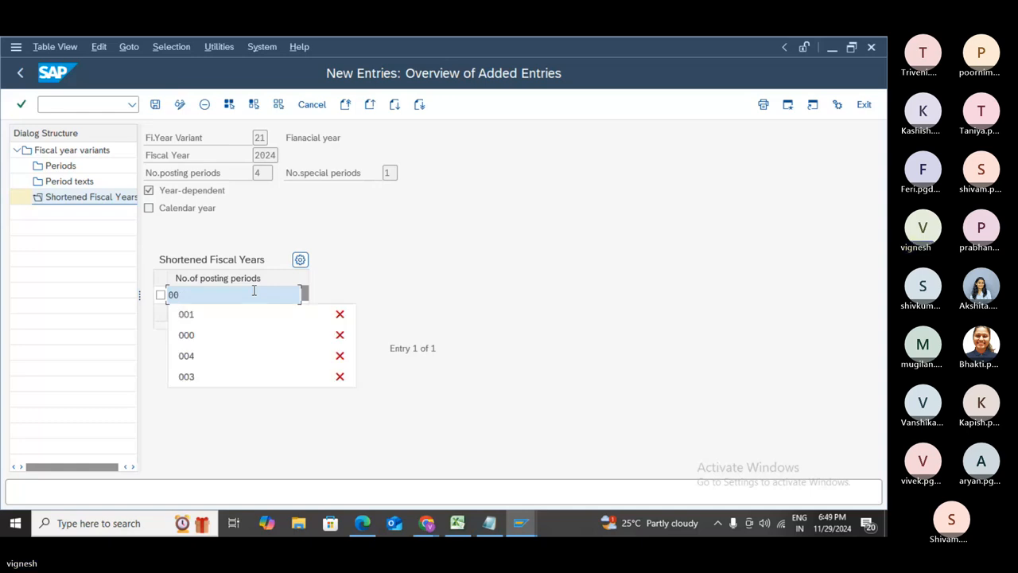
type("2")
key("Tab")
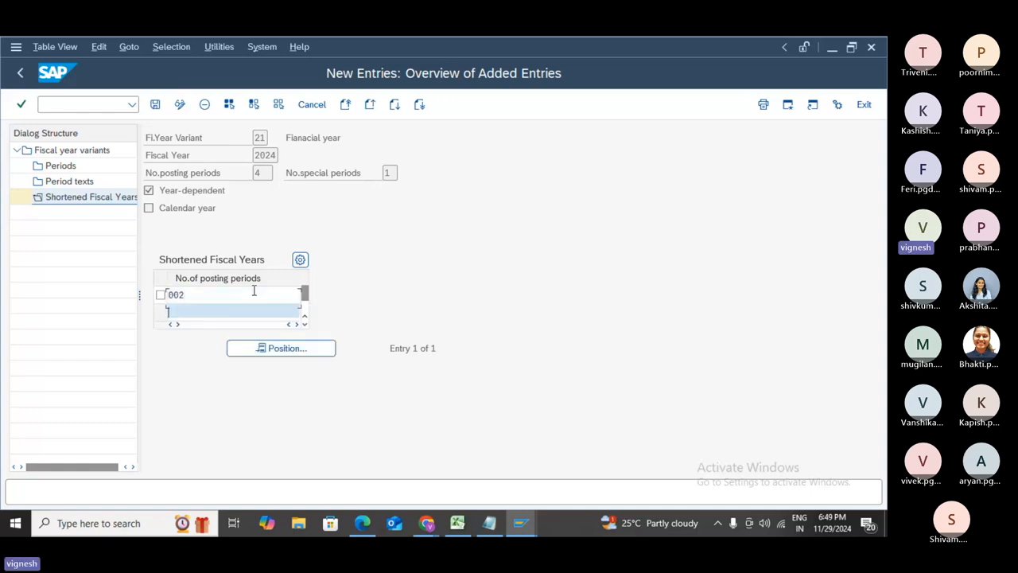
type("003")
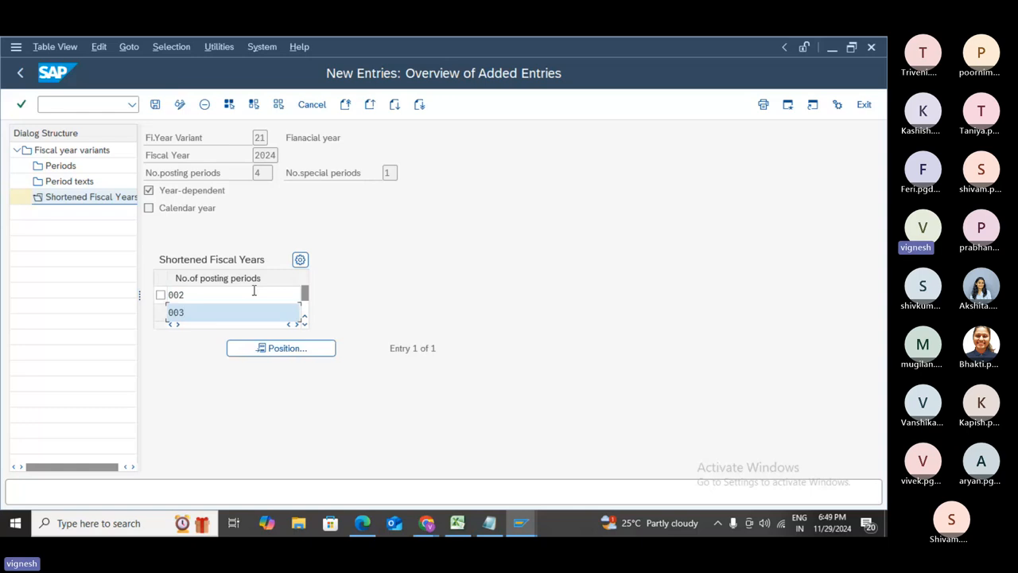
key("Return")
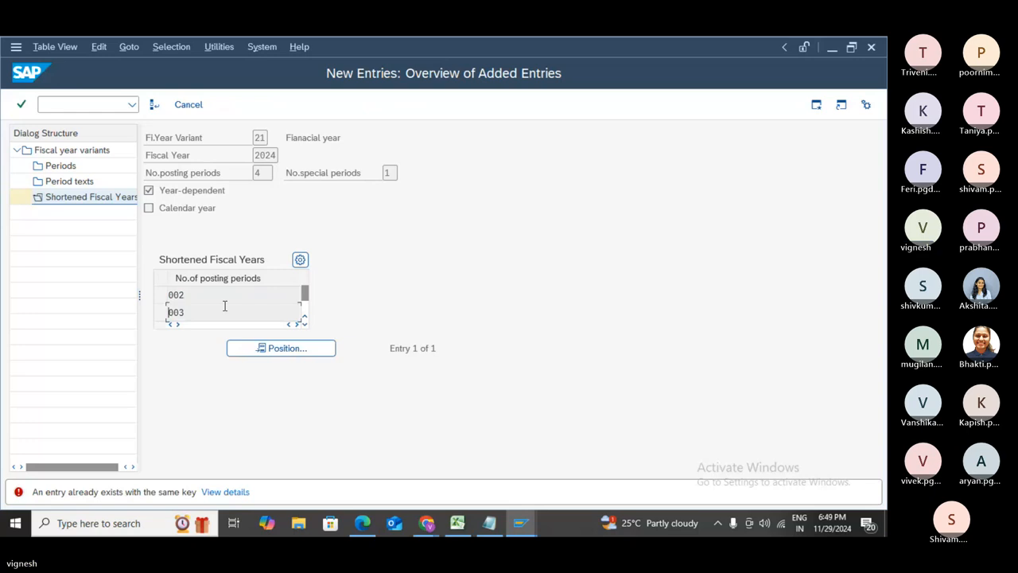
- Add 003 posting periods in a new row below the 2 row, then discard the rejected row
left_click(186, 104)
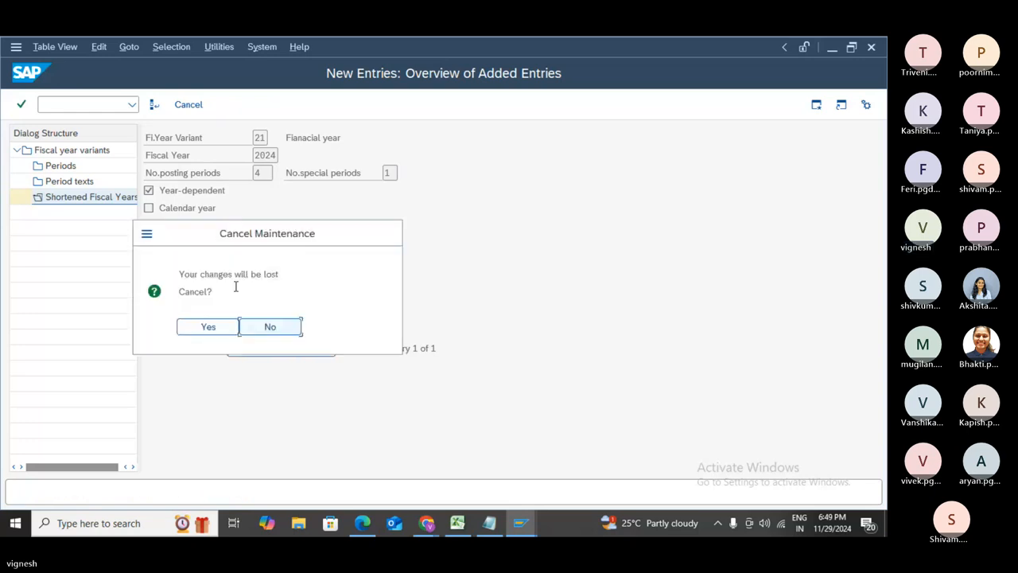
left_click(226, 326)
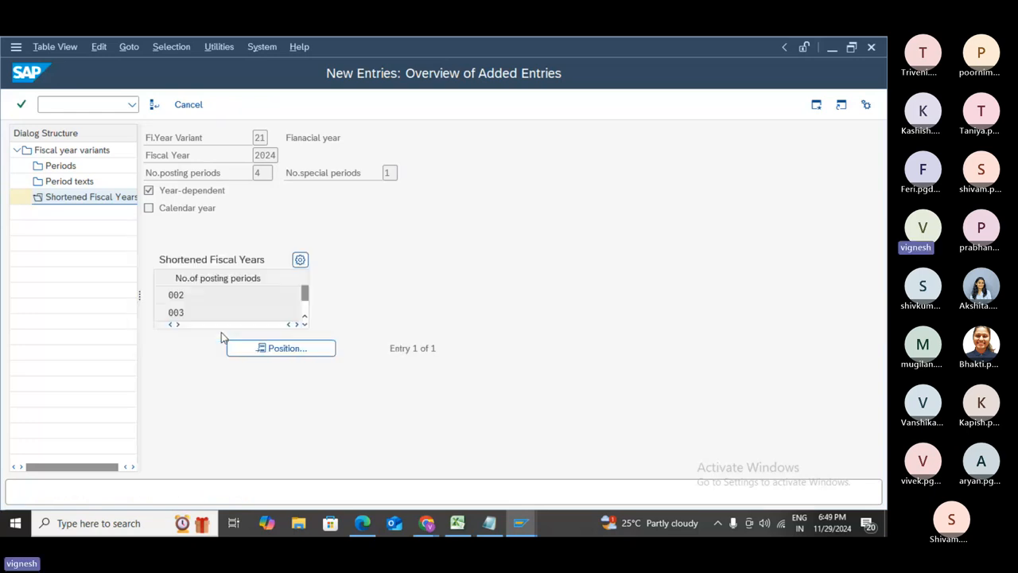
left_click(204, 313)
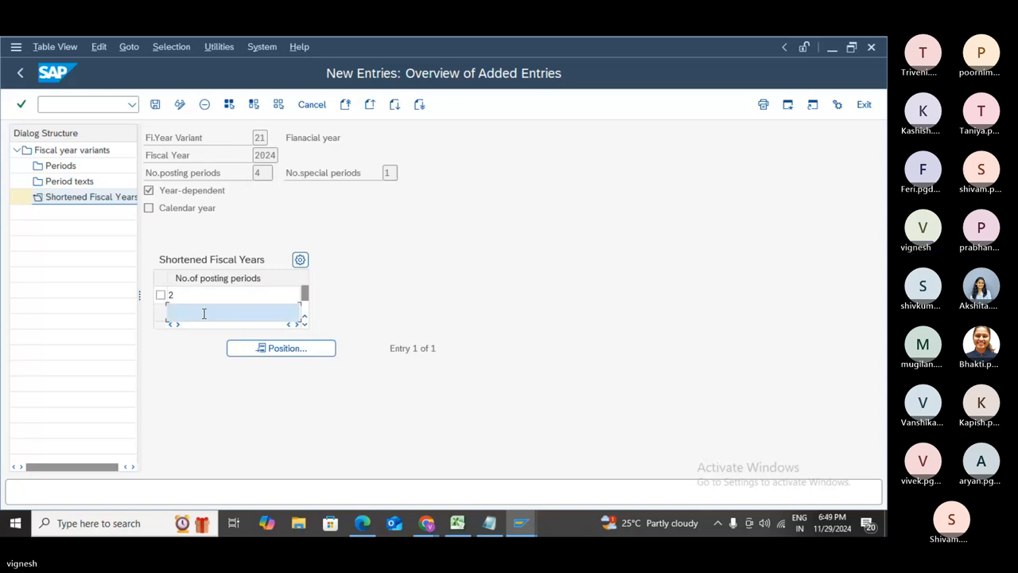
type("00")
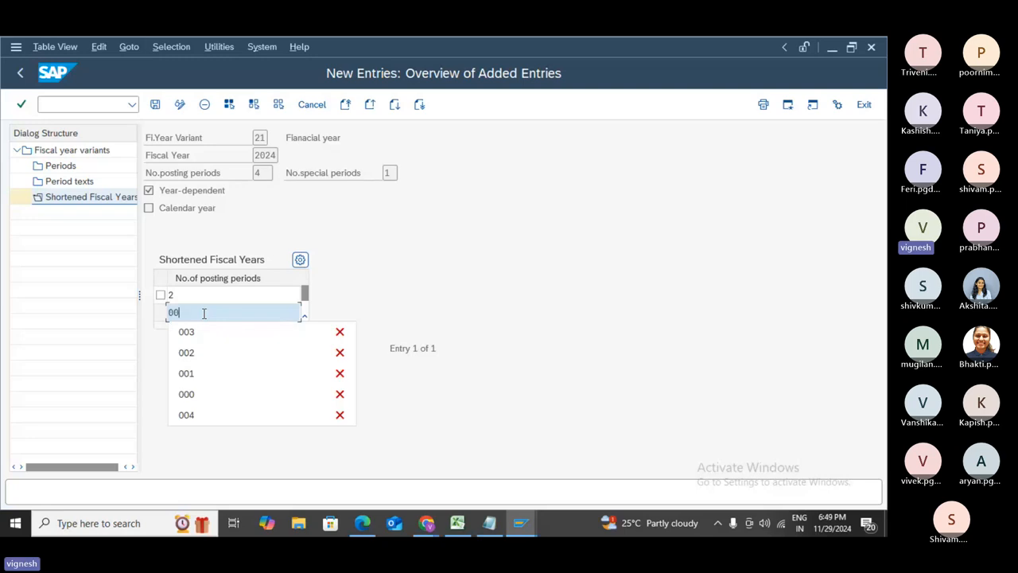
type("3")
key("Return")
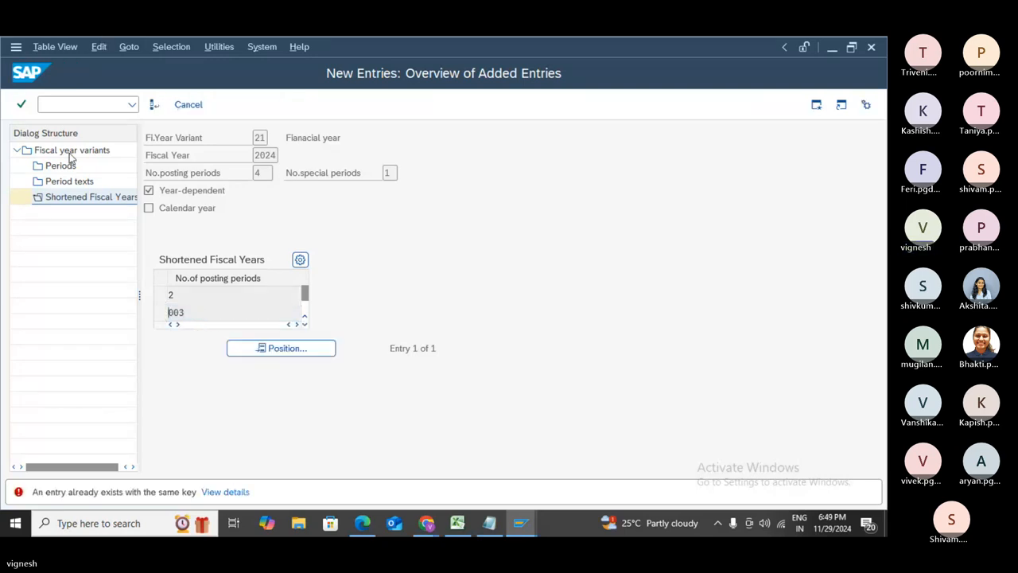
left_click(188, 105)
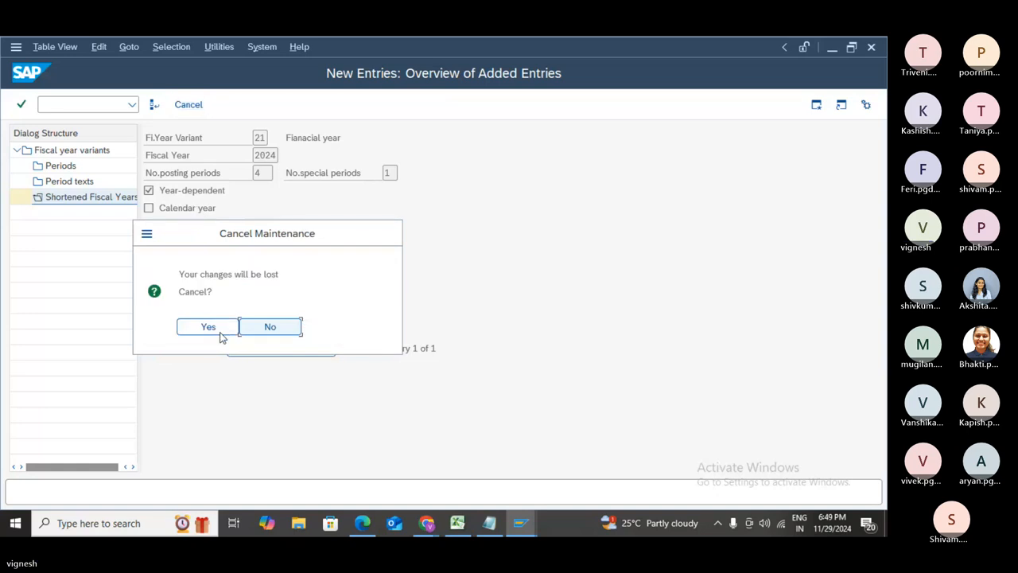
left_click(221, 334)
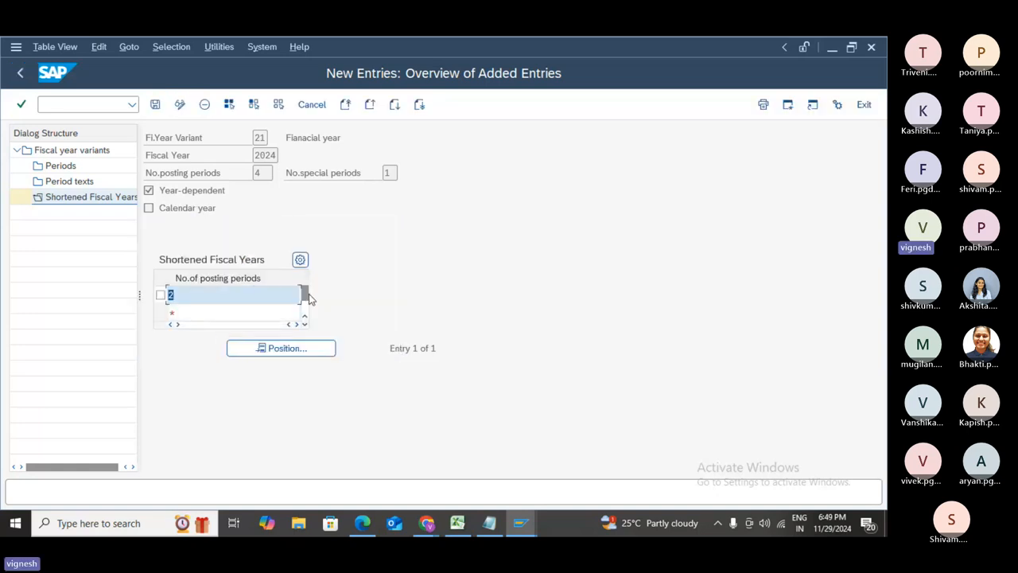
- Enter 1 and 2 posting periods and submit, keeping the entries after the rejection
type("1")
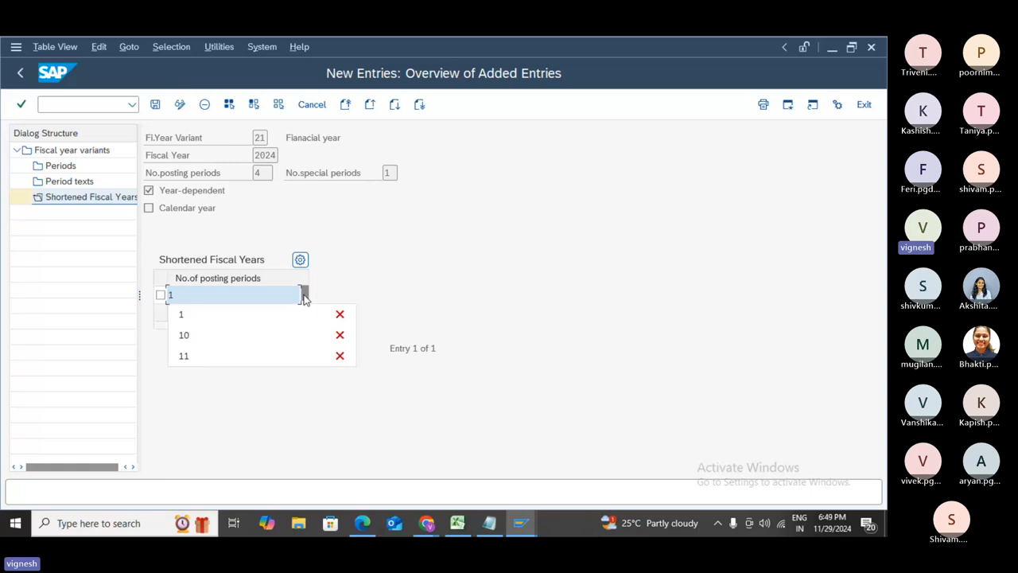
key("Return")
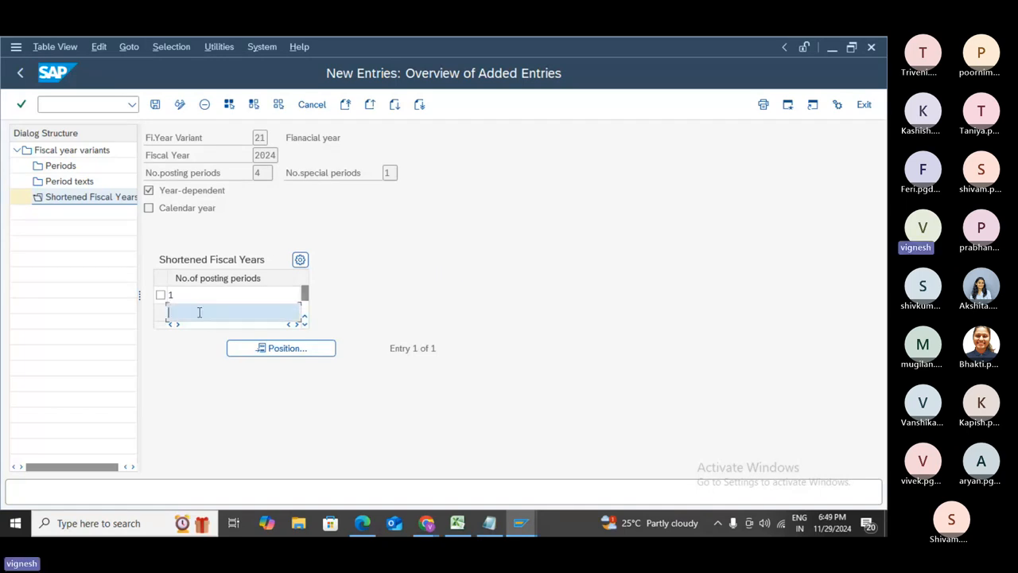
type("2")
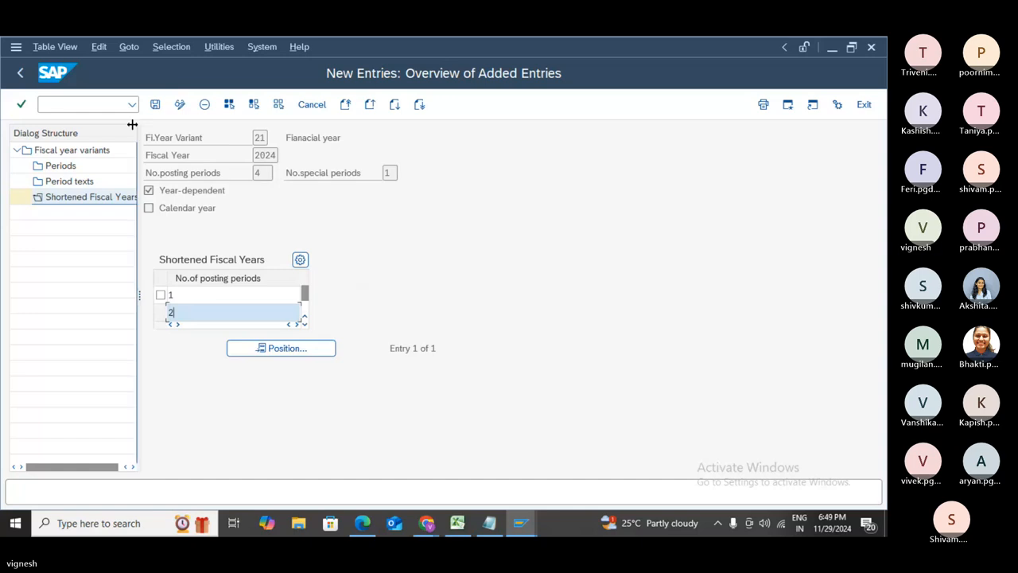
left_click(155, 105)
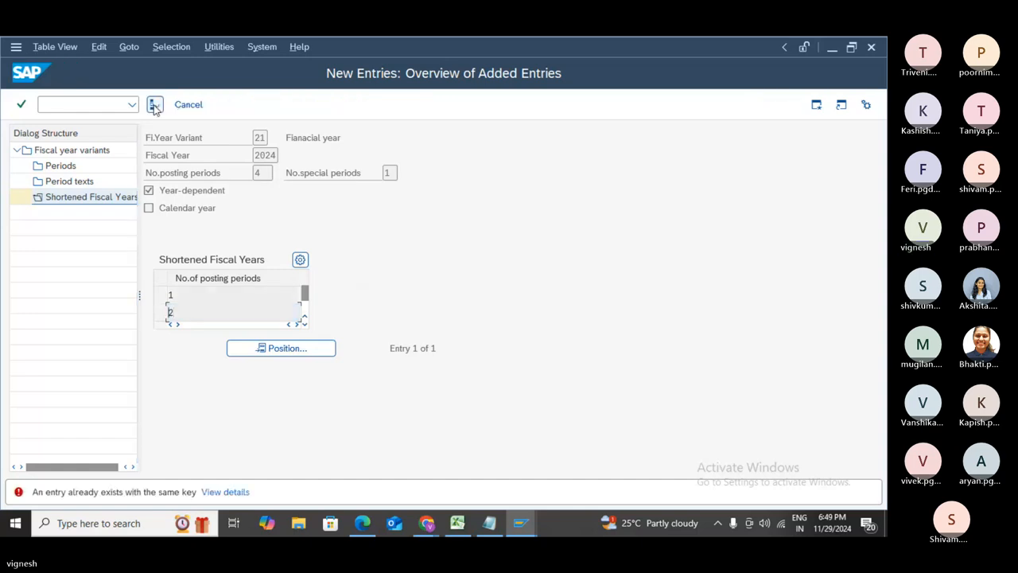
left_click(155, 105)
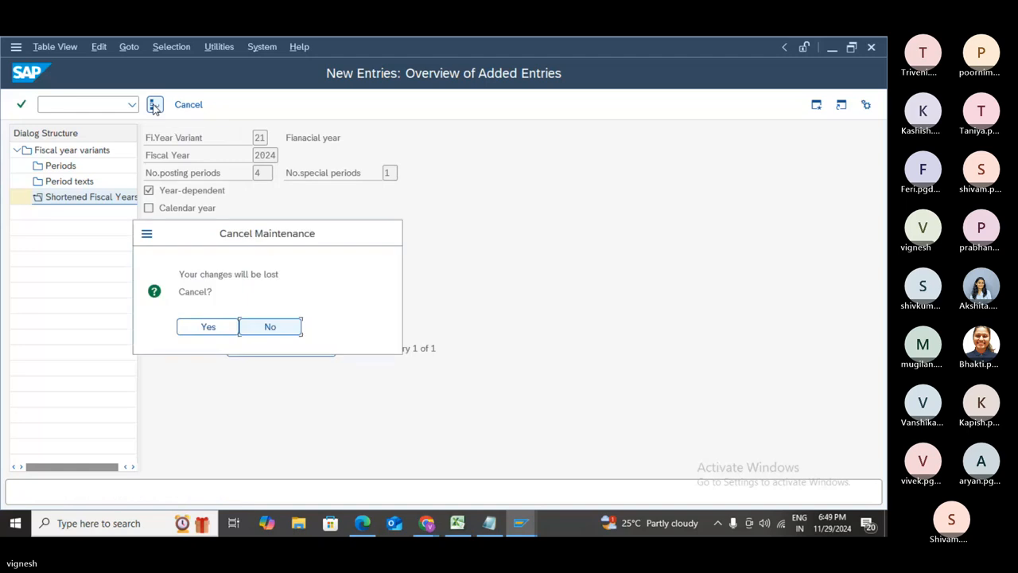
left_click(265, 322)
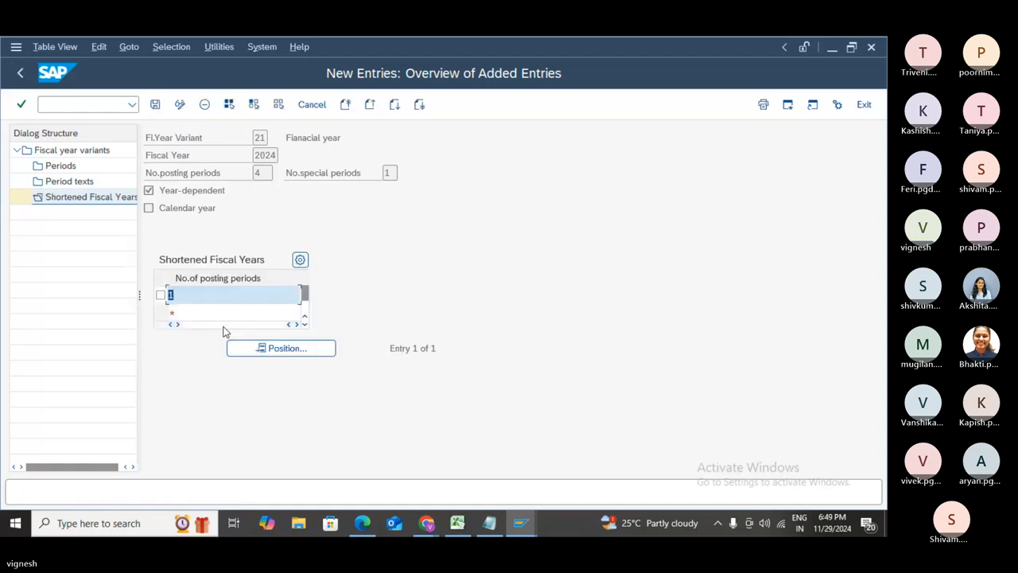
- Retype the rows as 01 and 002, then bring up the TFIN50 solution PDF in Edge
left_click(180, 296)
key("BackSpace")
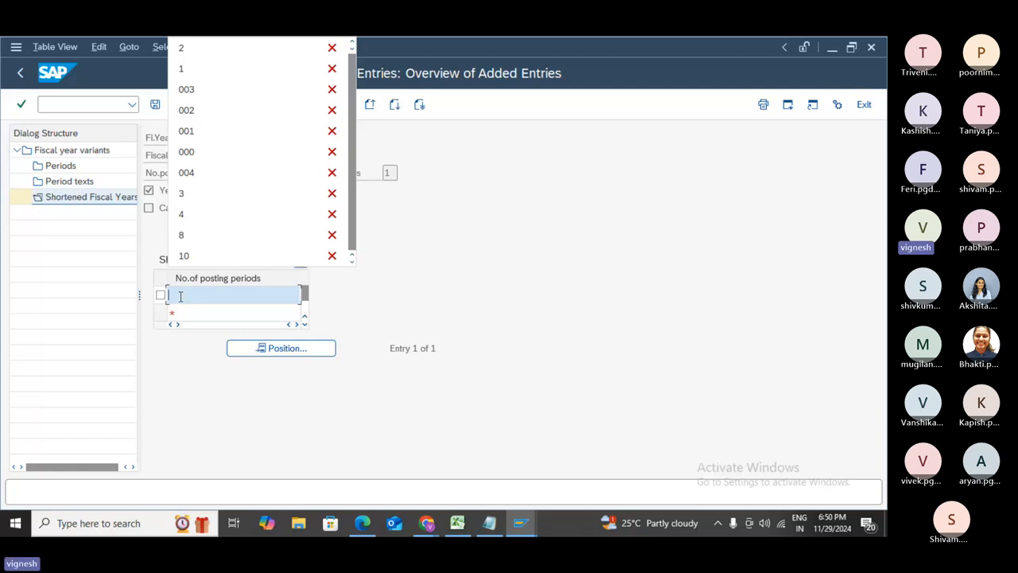
type("0")
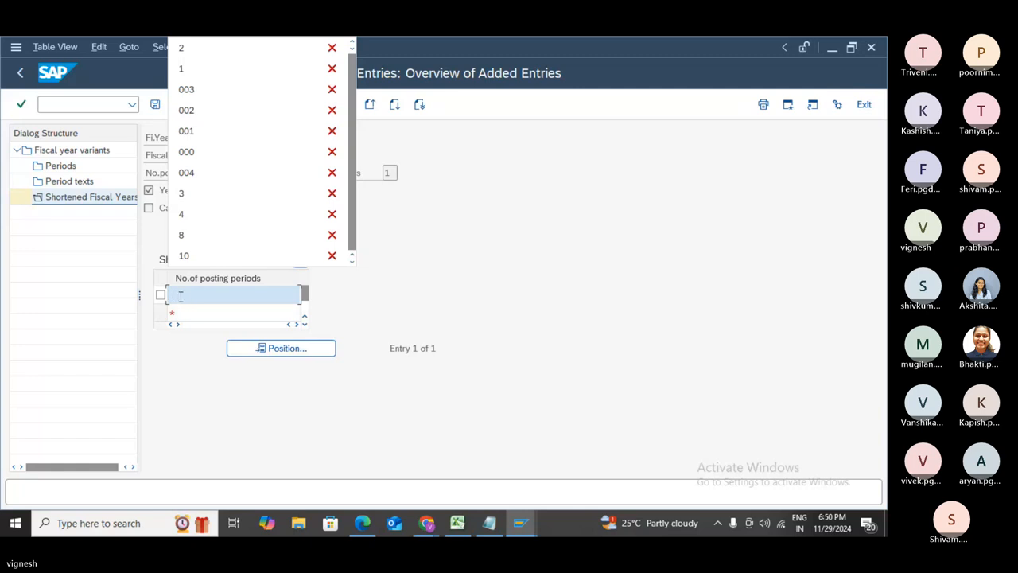
type("1")
key("Return")
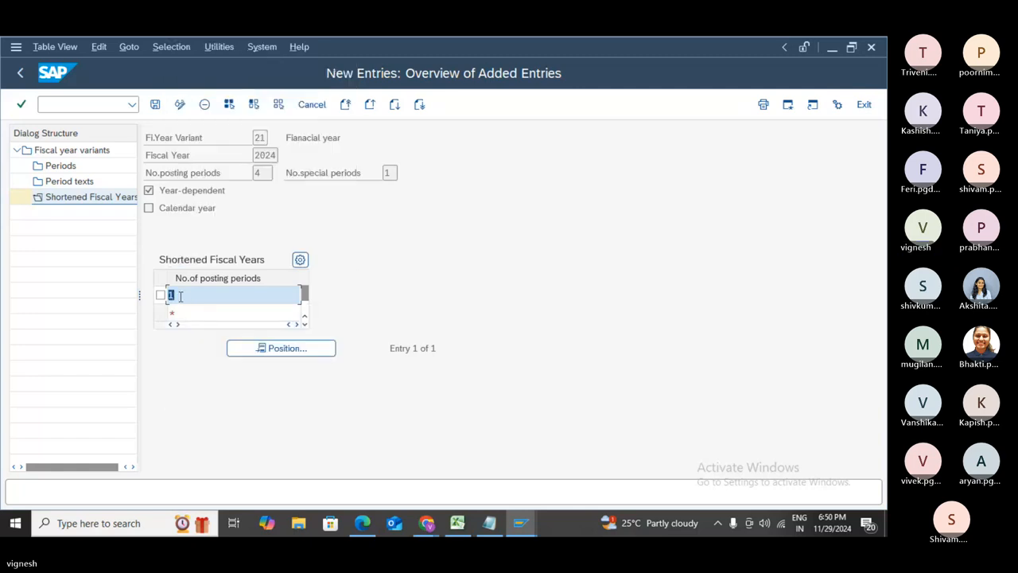
left_click(180, 319)
type("002")
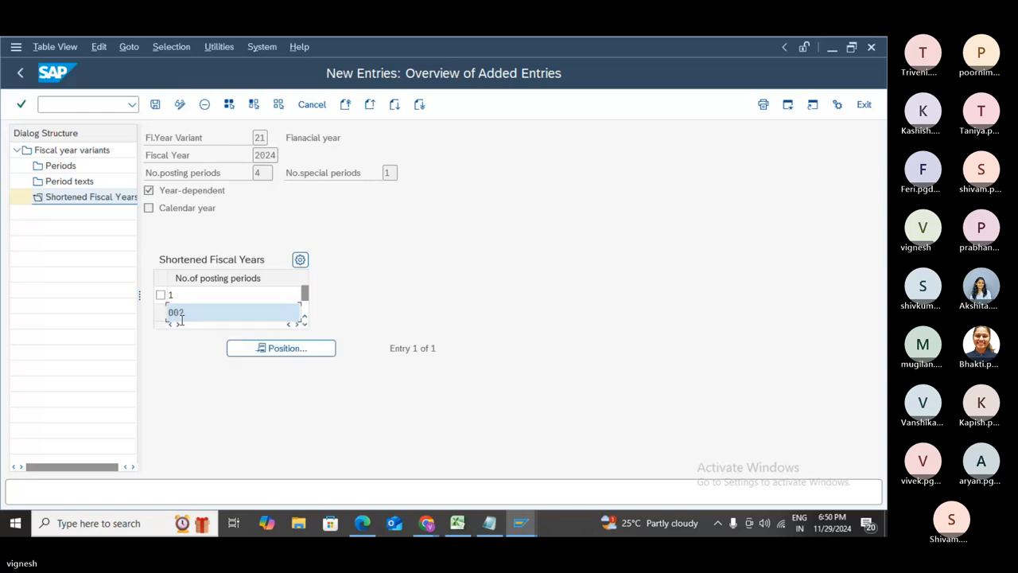
key("Return")
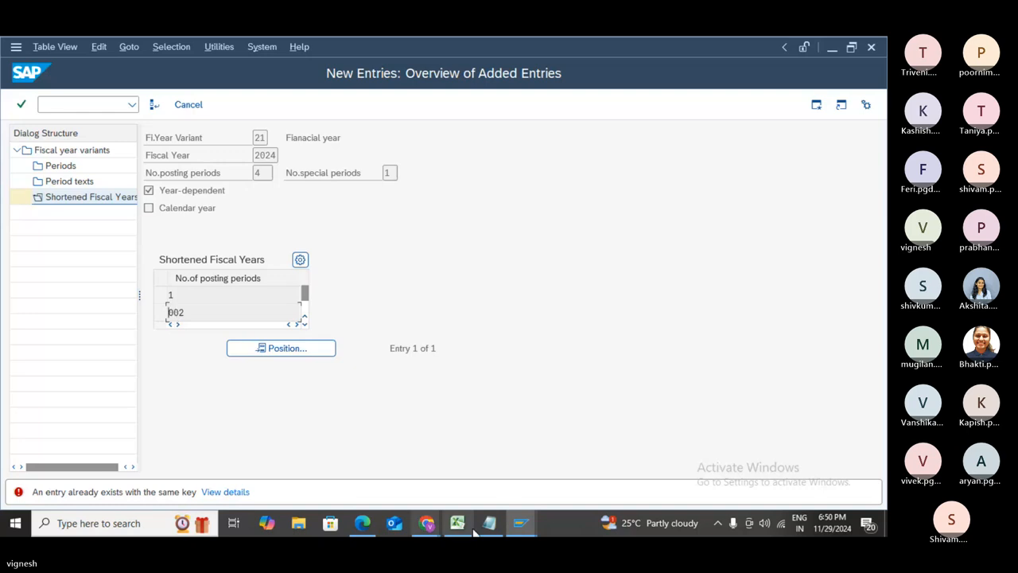
left_click(365, 529)
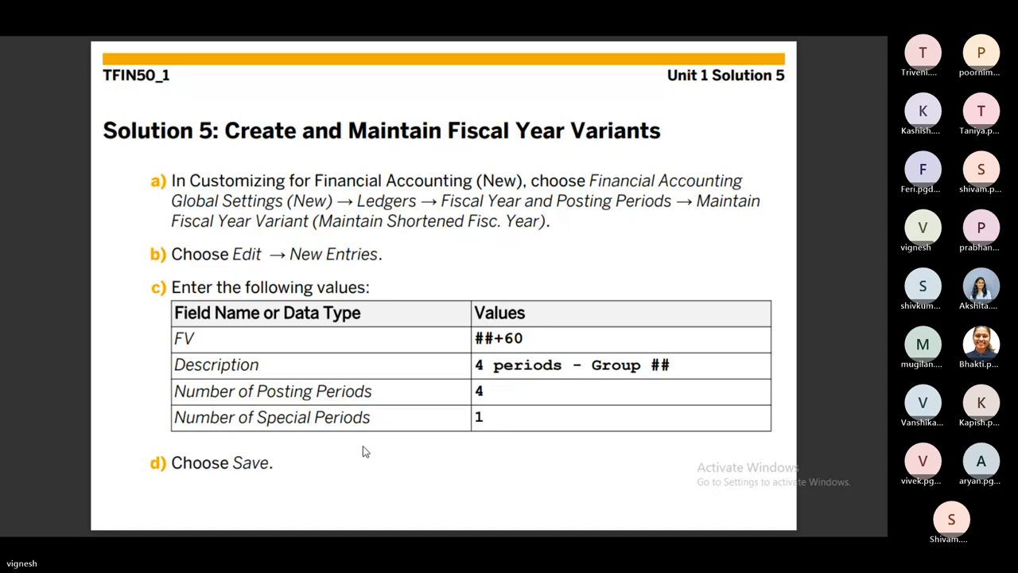
- Page through the solution slides to the final save step, exit full screen, and return to SAP GUI
key("Right")
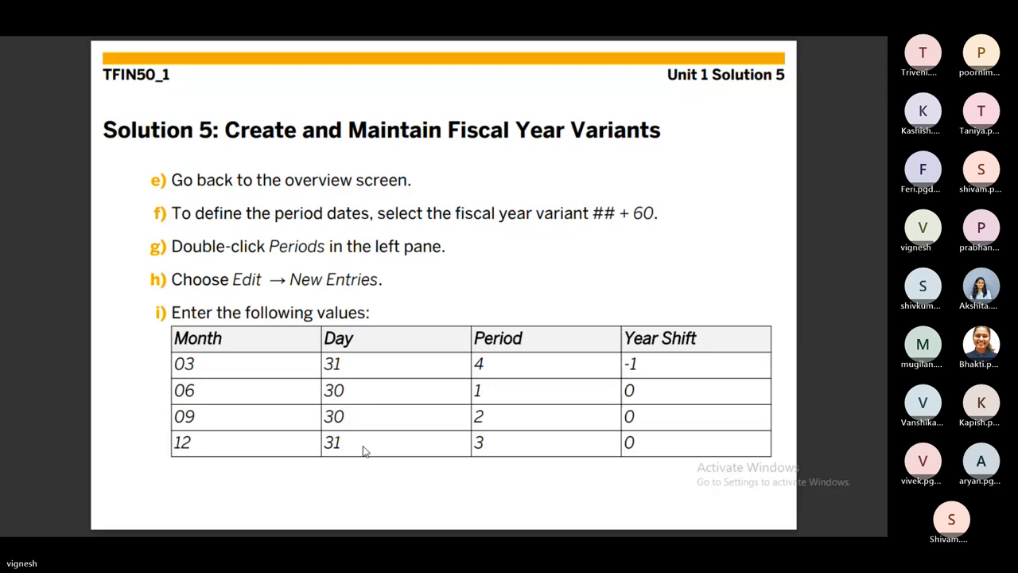
key("Right")
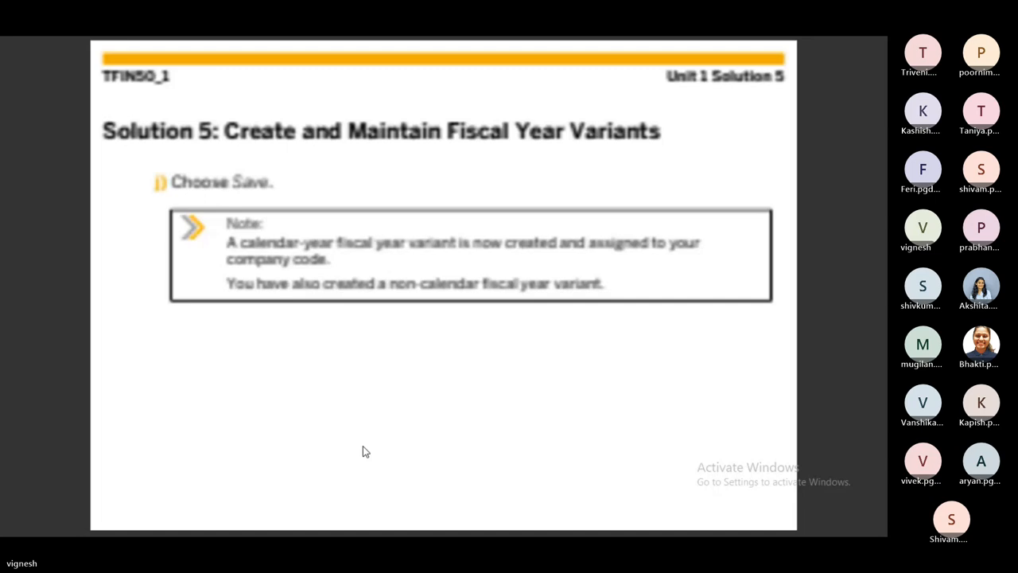
key("Escape")
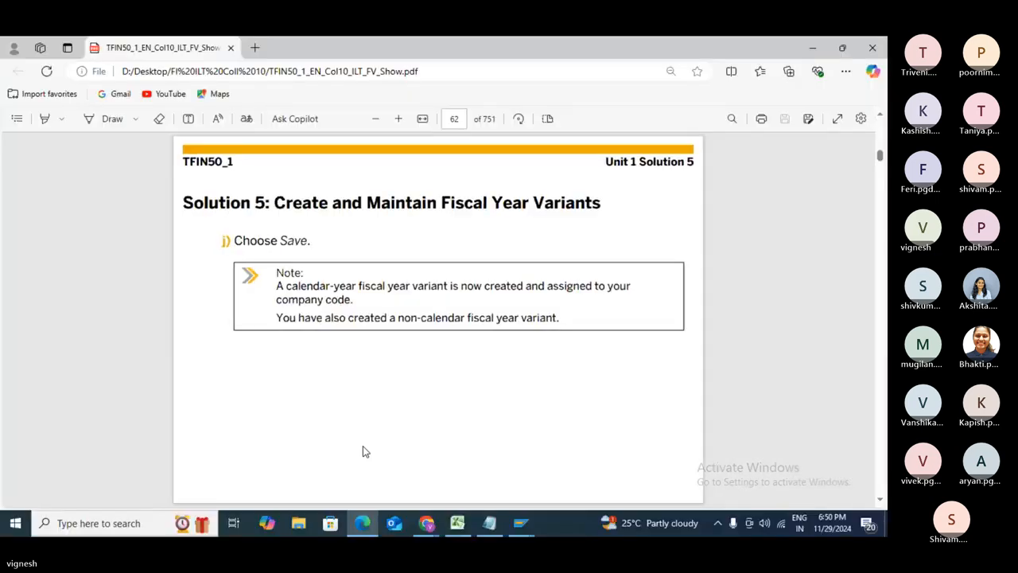
key("alt+Tab")
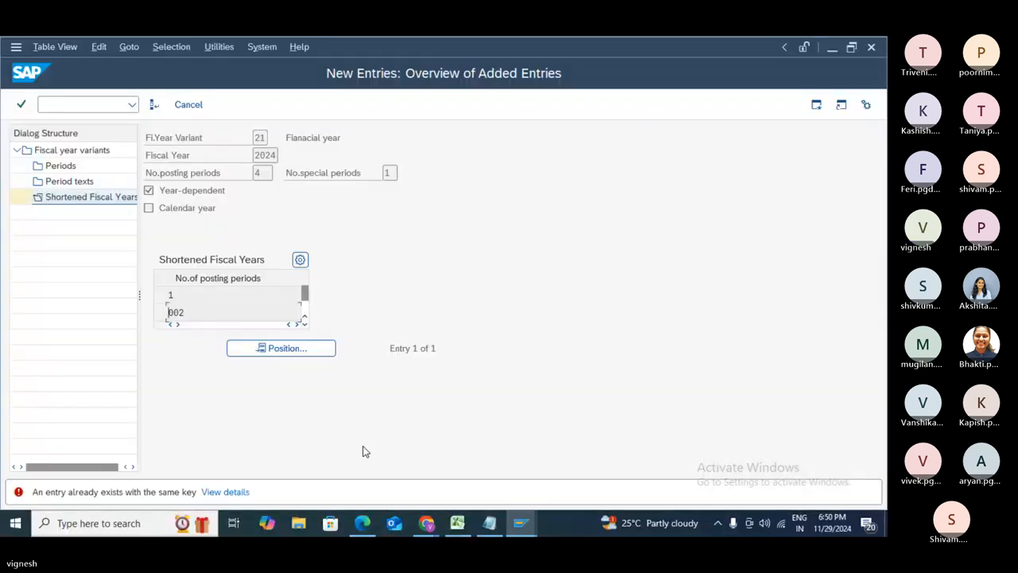
- Cancel the rejected rows, clear the incomplete value and confirm discarding, leaving only the 1-period row
left_click(64, 169)
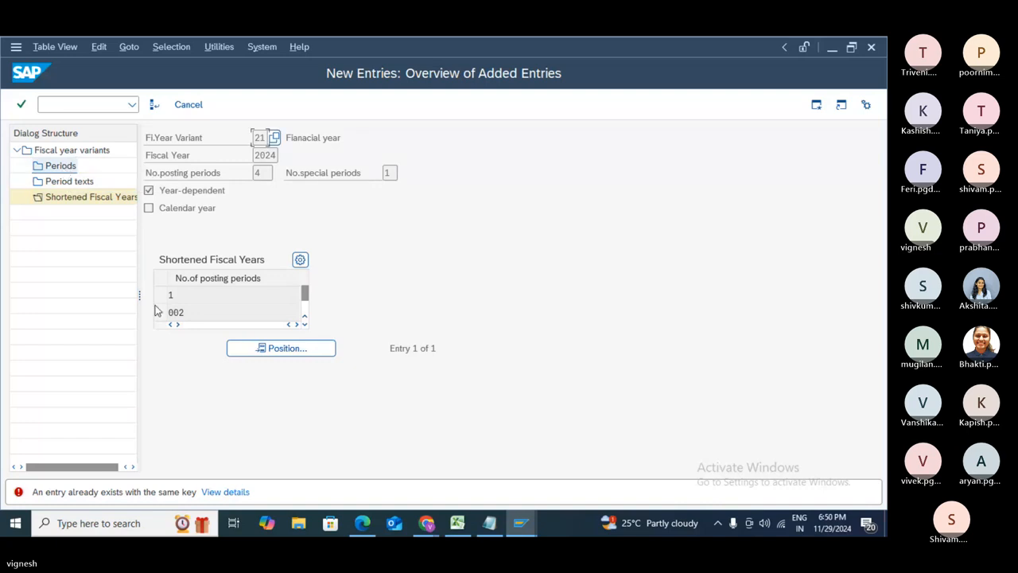
left_click(199, 106)
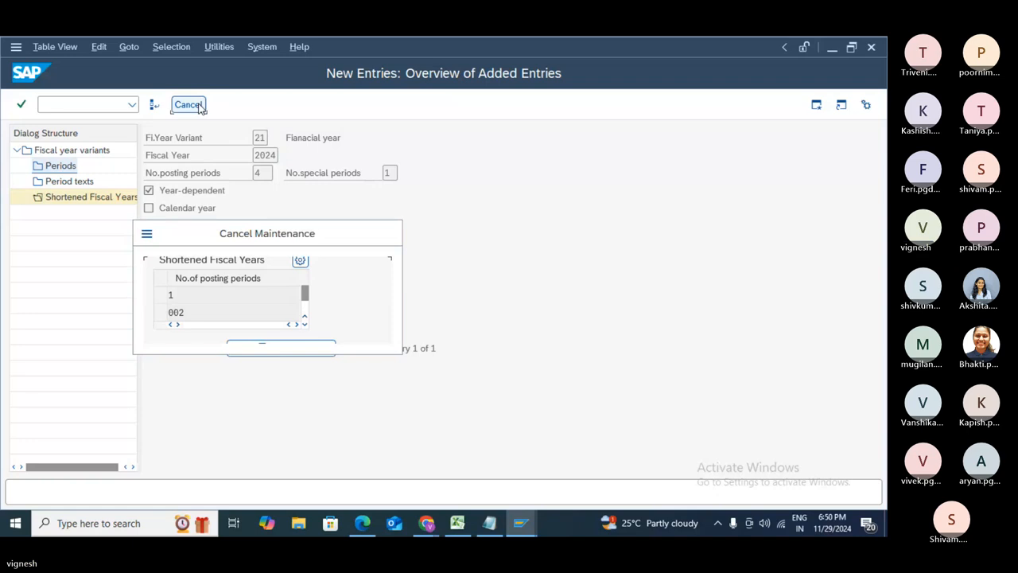
left_click(213, 326)
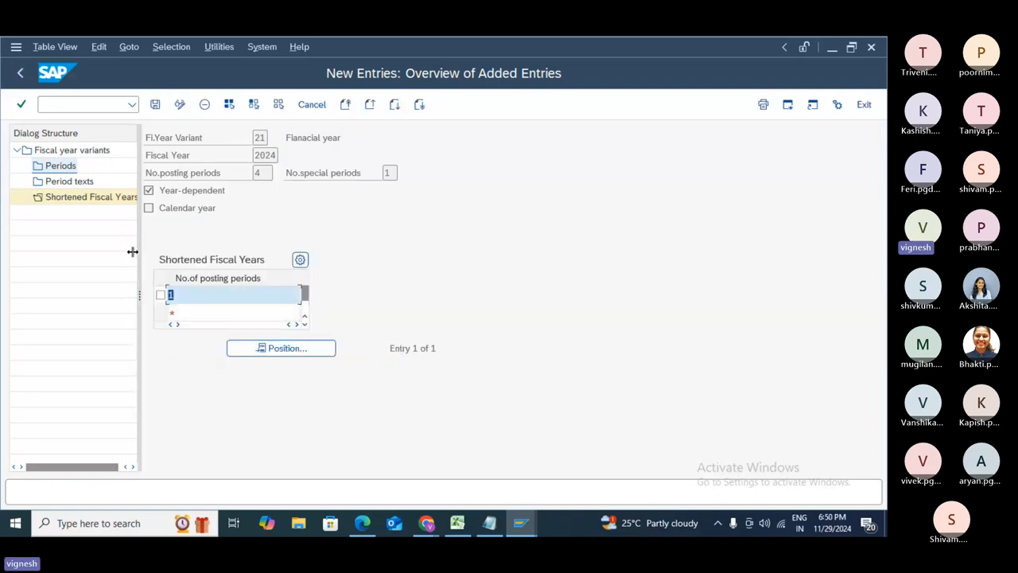
key("Delete")
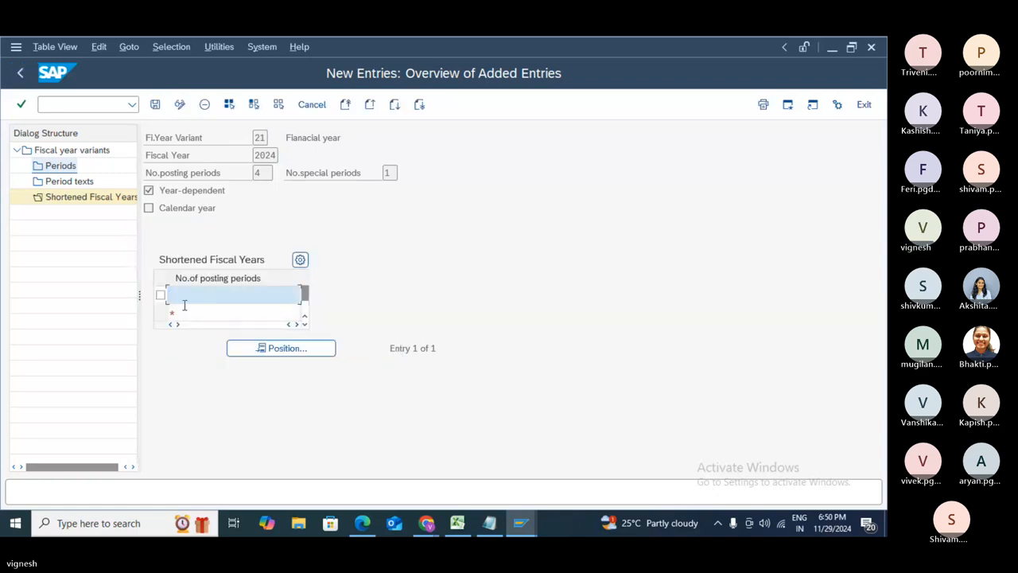
left_click(72, 168)
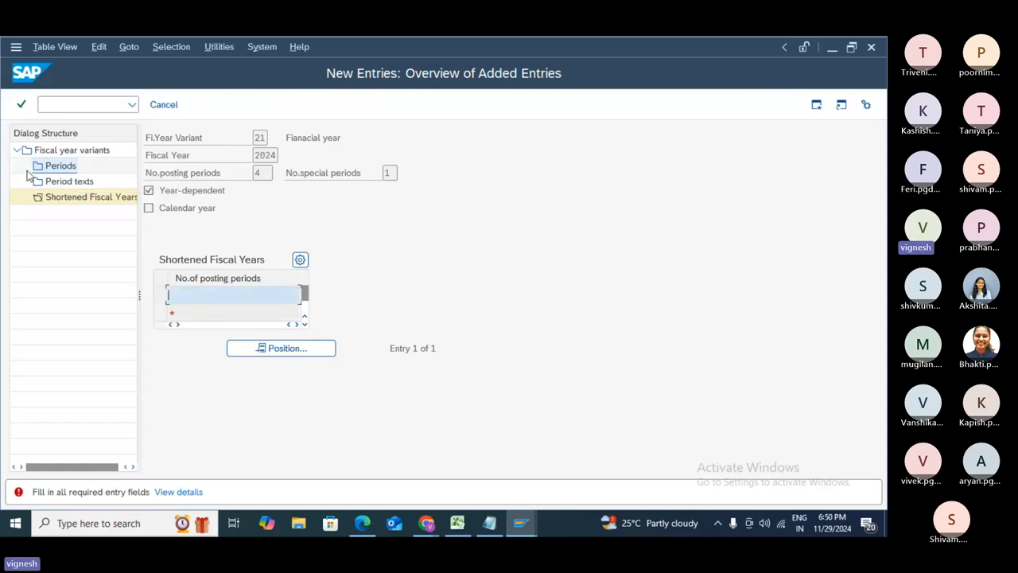
left_click(165, 106)
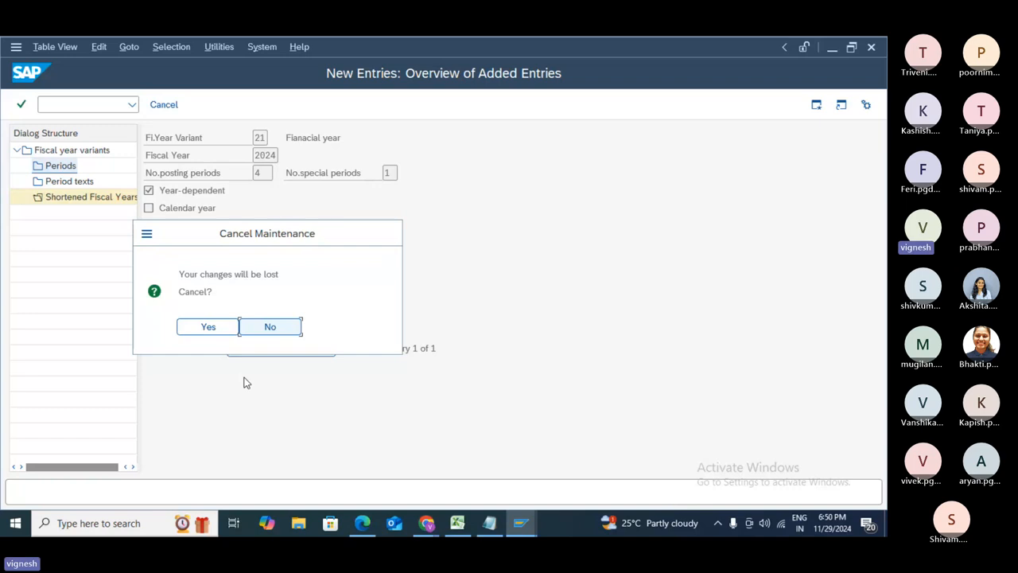
left_click(232, 334)
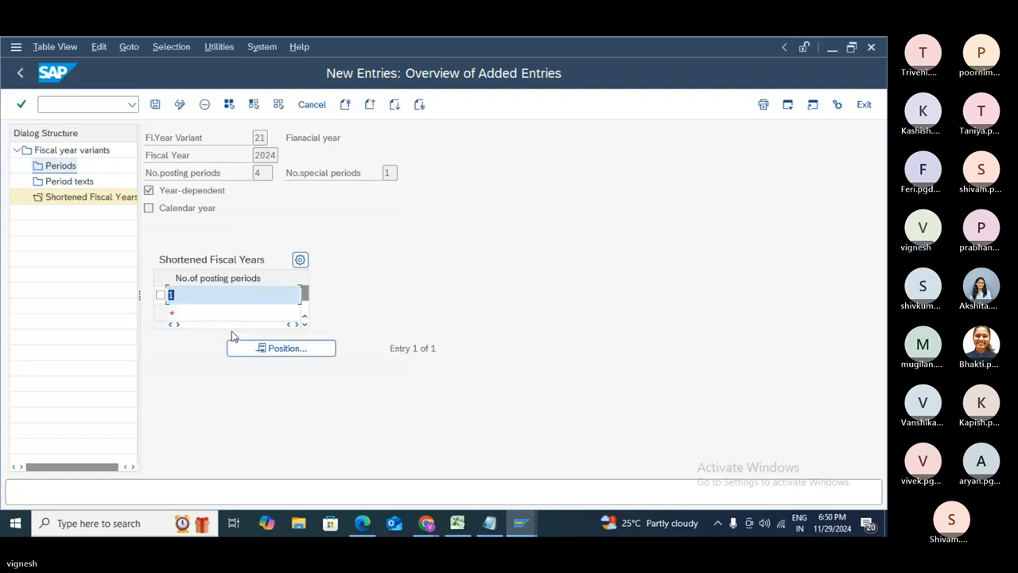
left_click(210, 313)
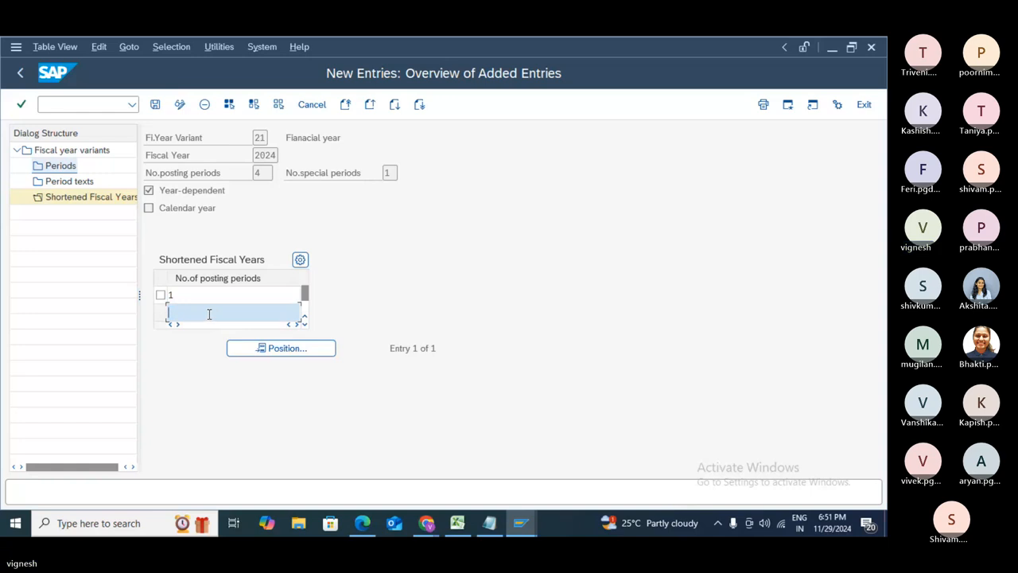
type("4")
key("Return")
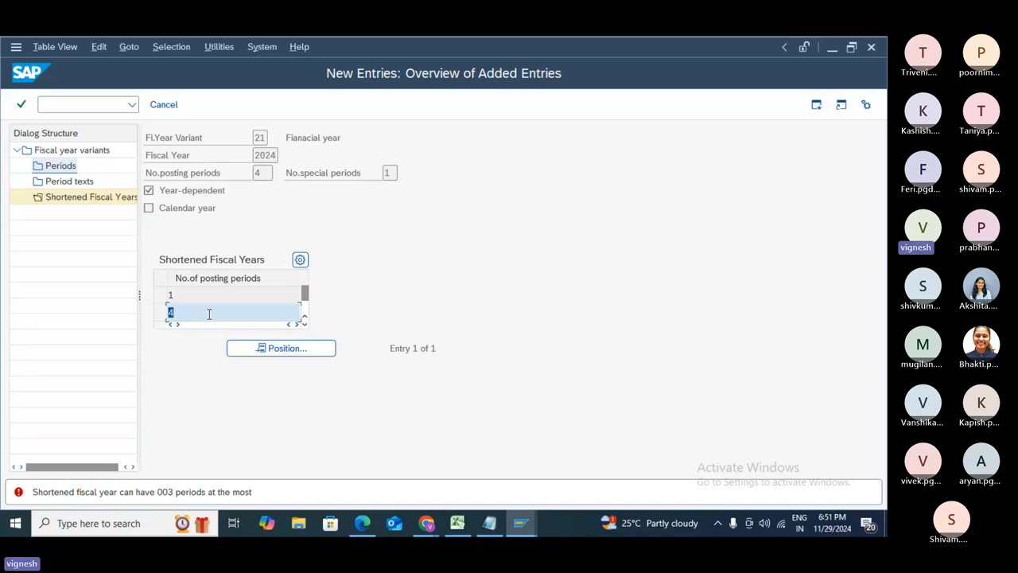
type("12")
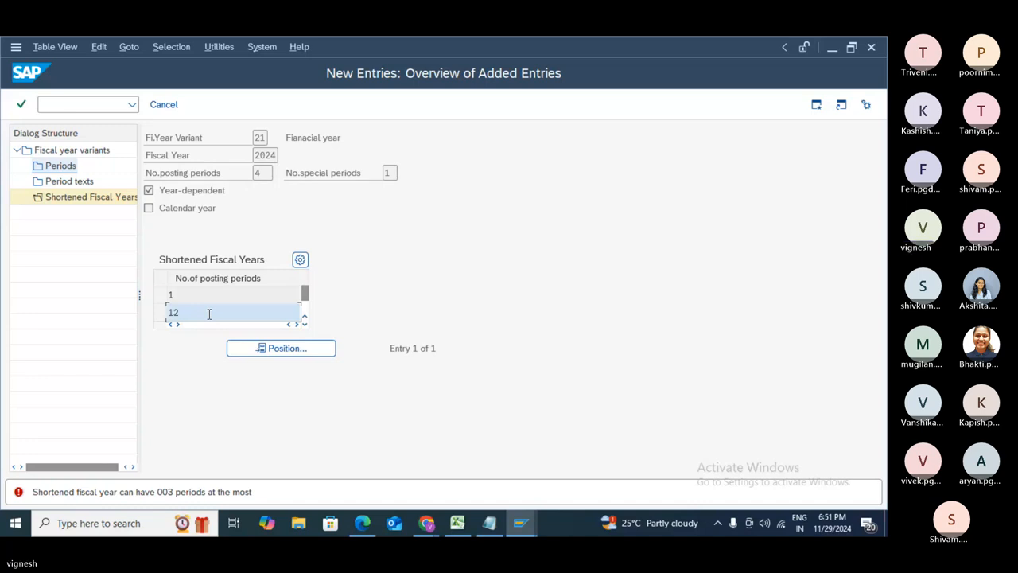
double_click(209, 314)
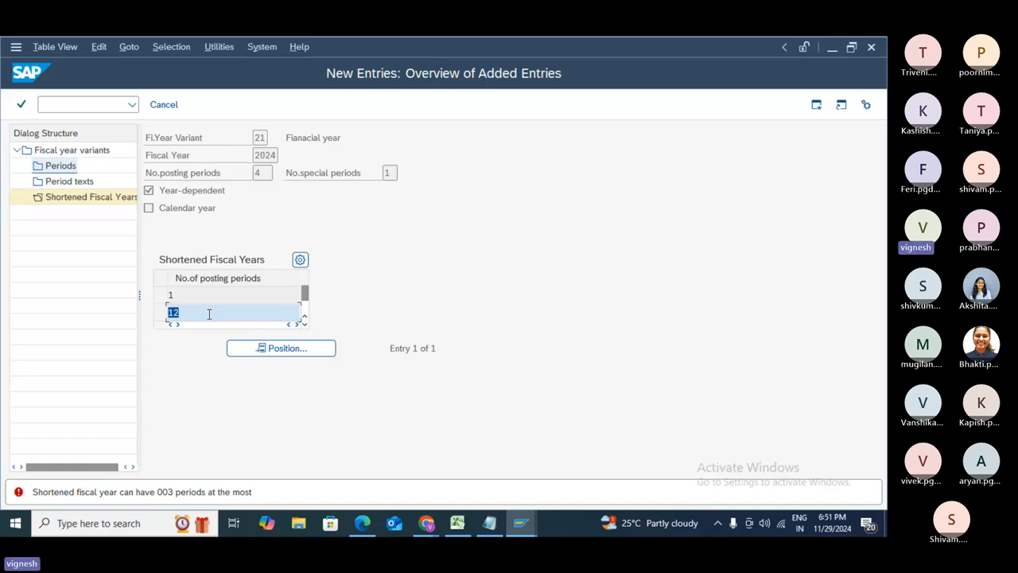
type("0")
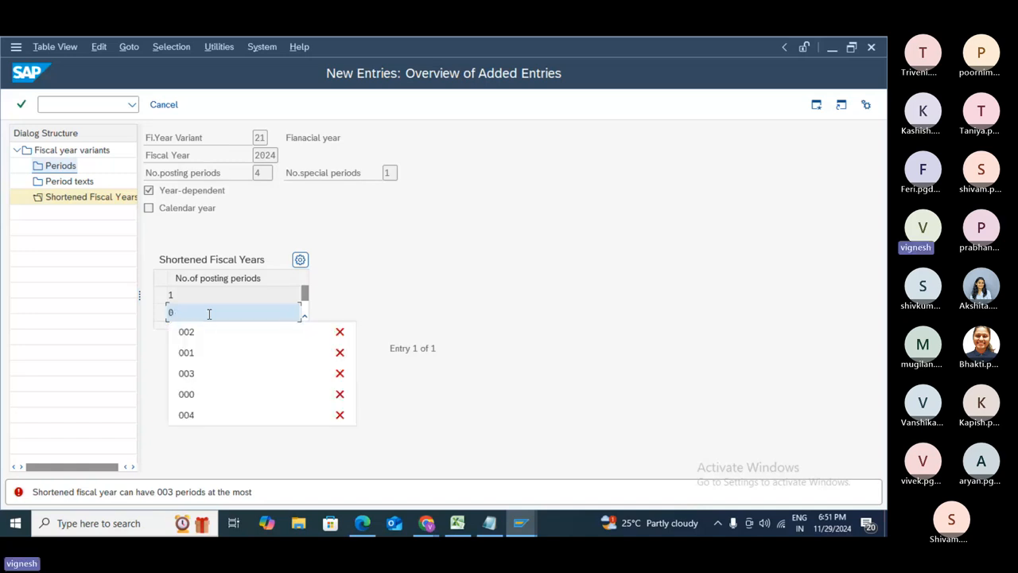
type("02")
key("Return")
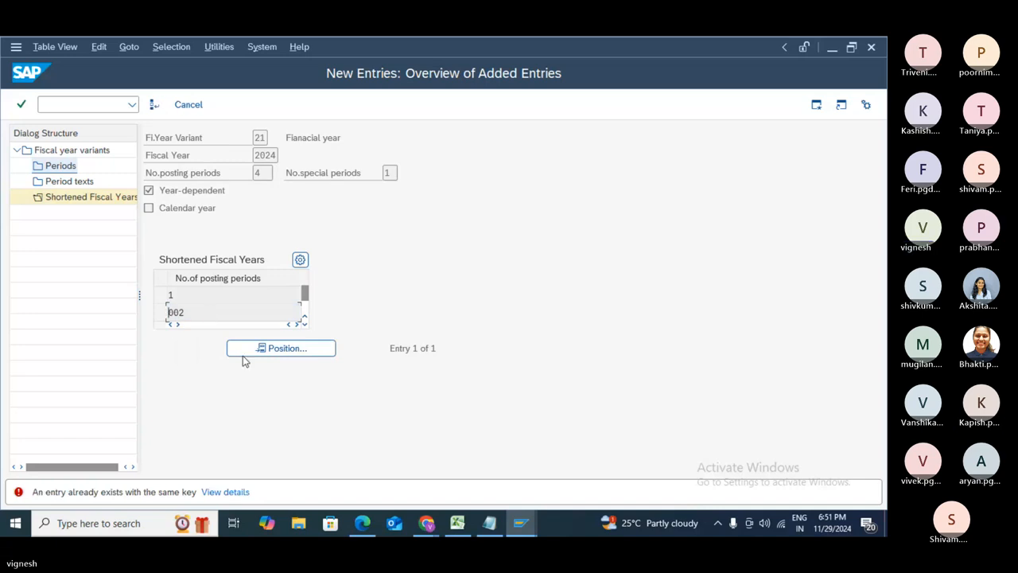
left_click(301, 262)
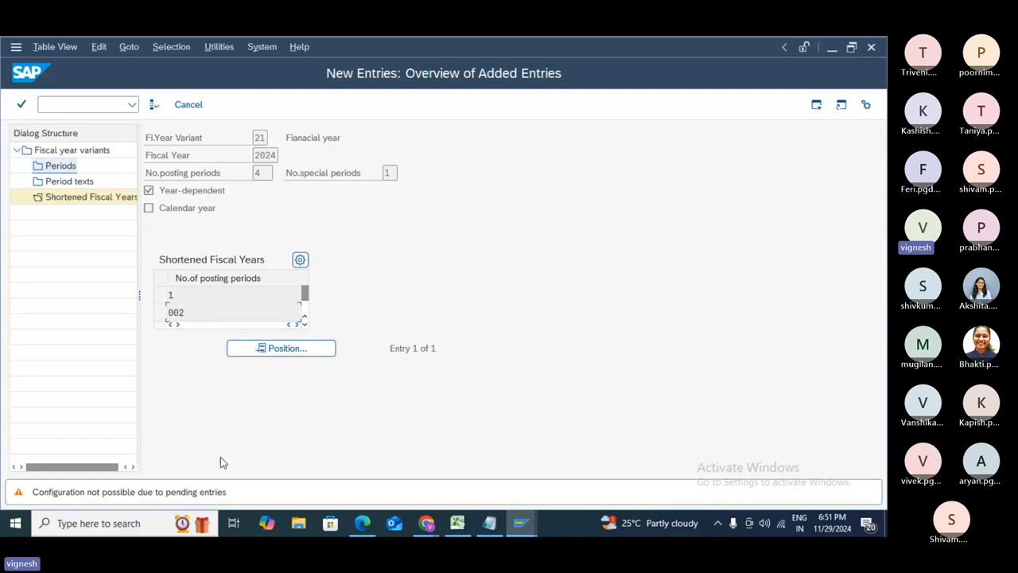
key("Return")
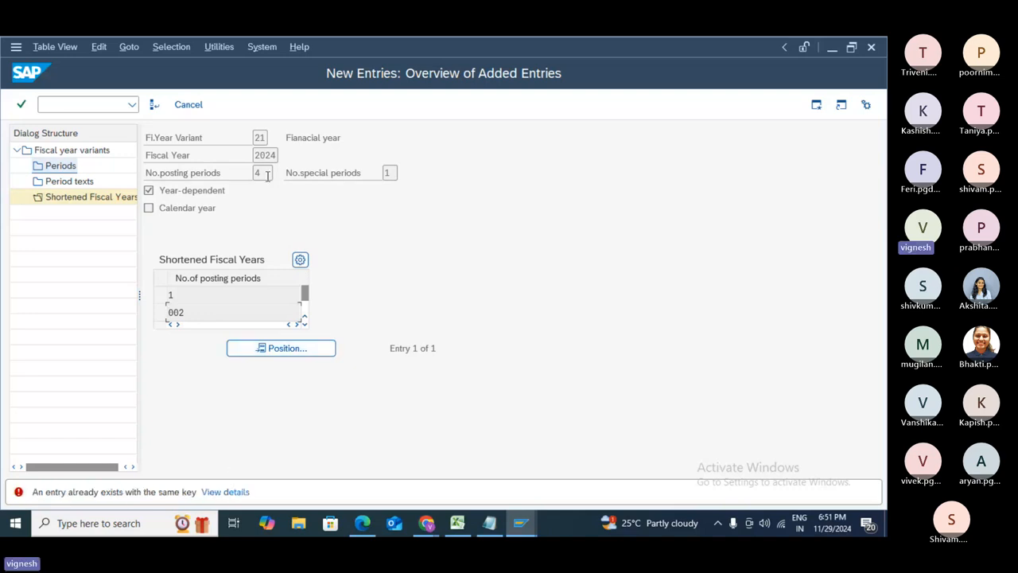
left_click(197, 108)
left_click(207, 327)
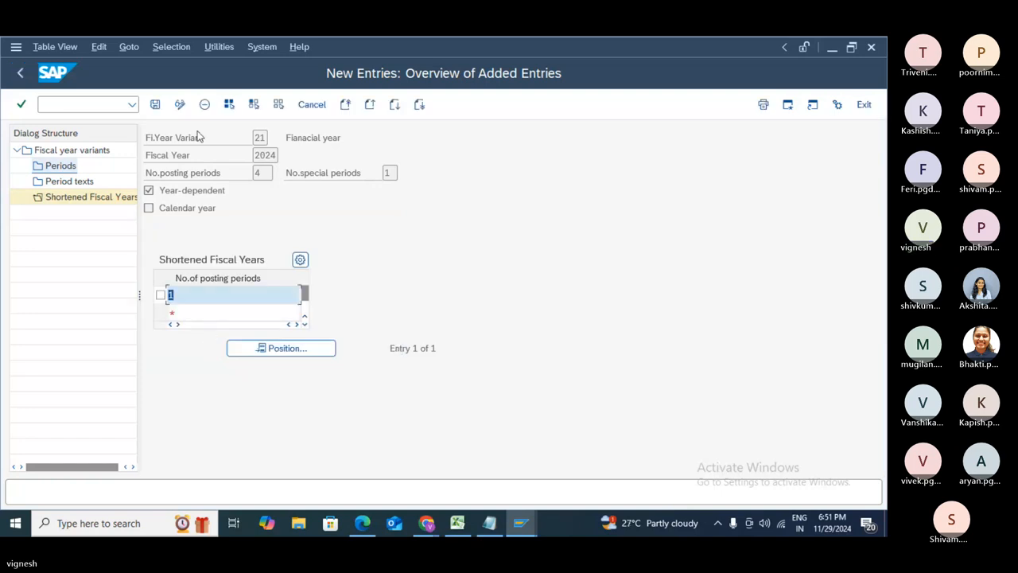
left_click(204, 105)
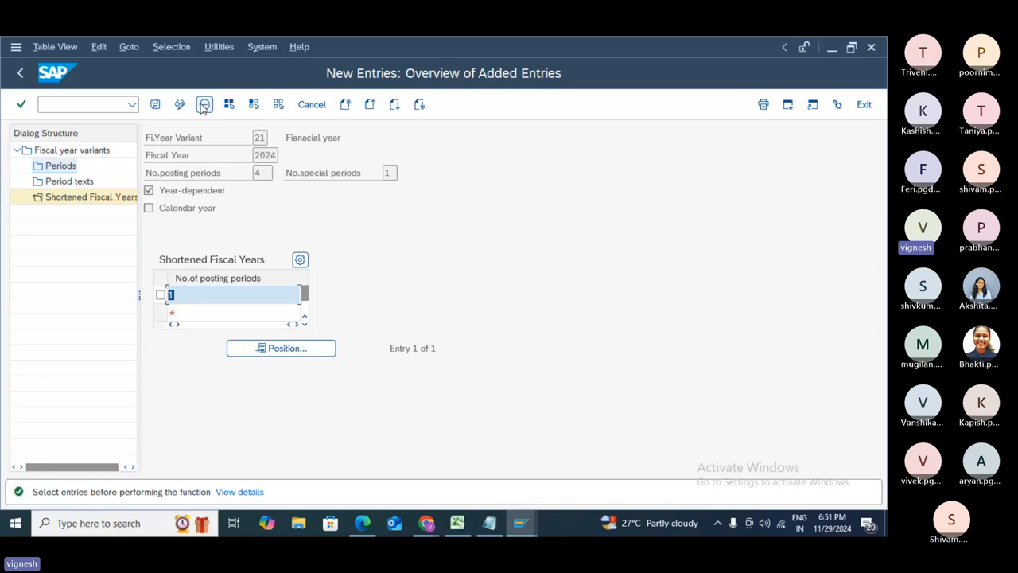
left_click(203, 106)
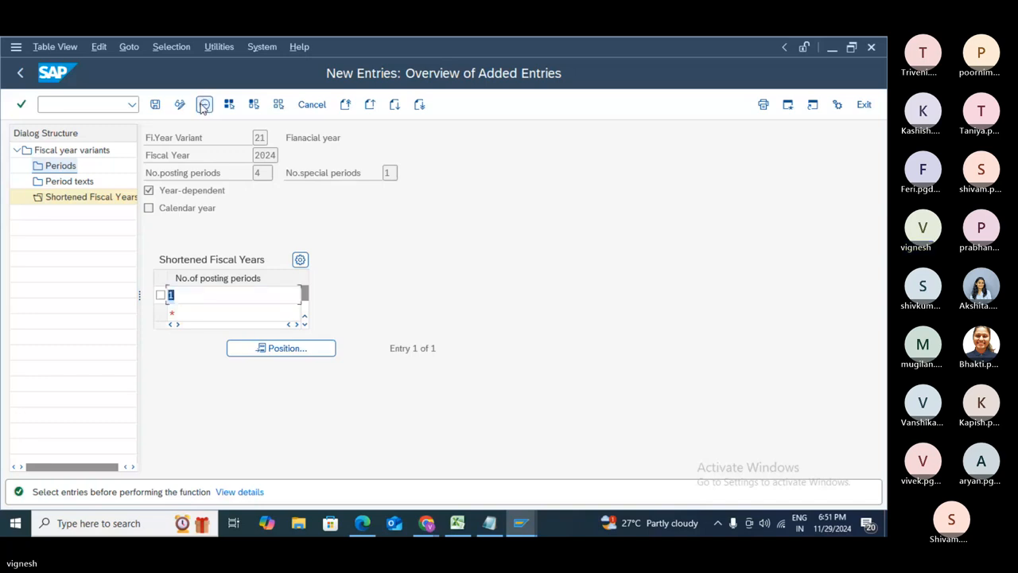
left_click(154, 104)
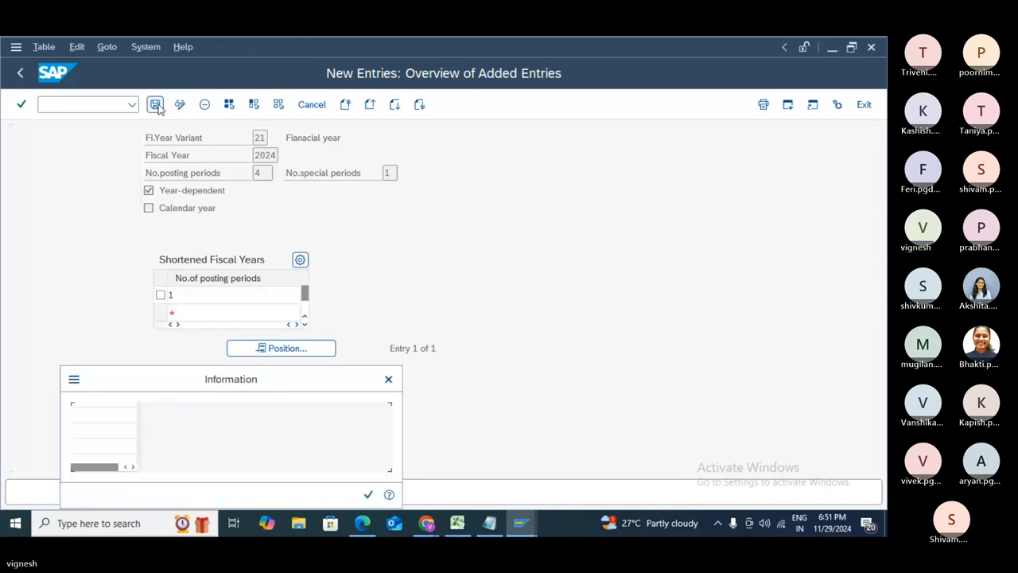
left_click(367, 494)
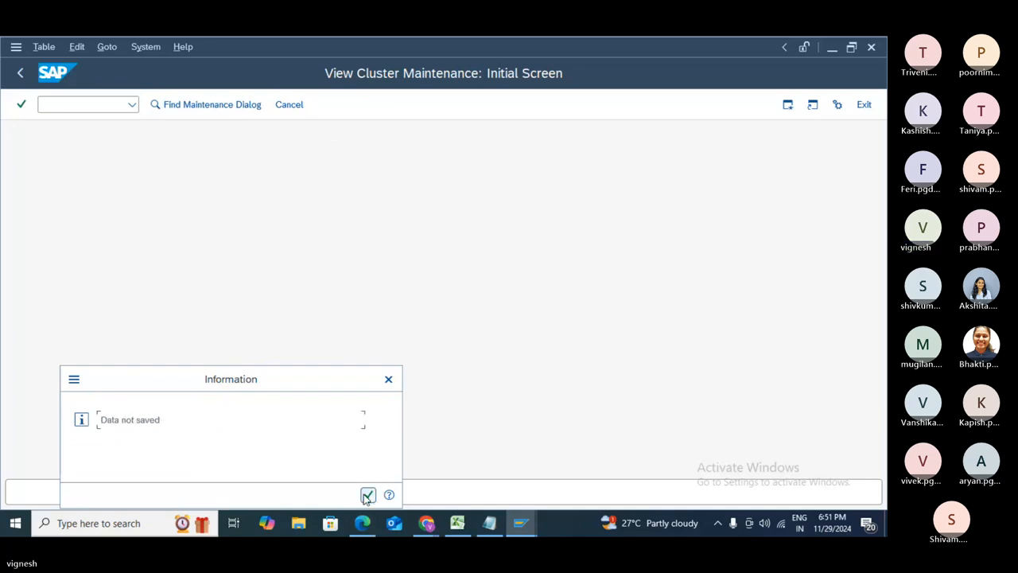
left_click(367, 495)
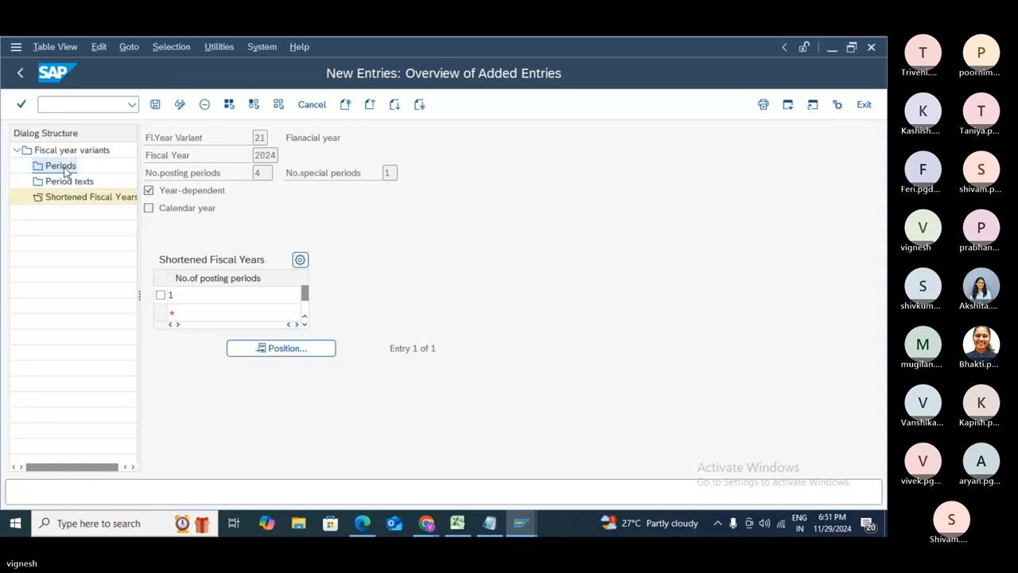
- Open variant 21's 2024 periods and mark the rows for months 4 through 11
double_click(61, 166)
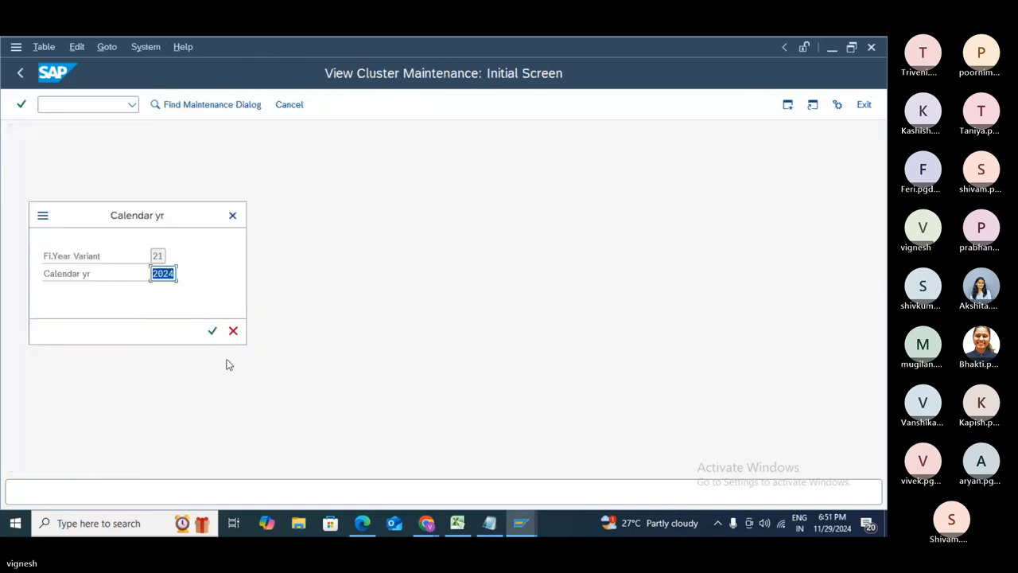
left_click(212, 330)
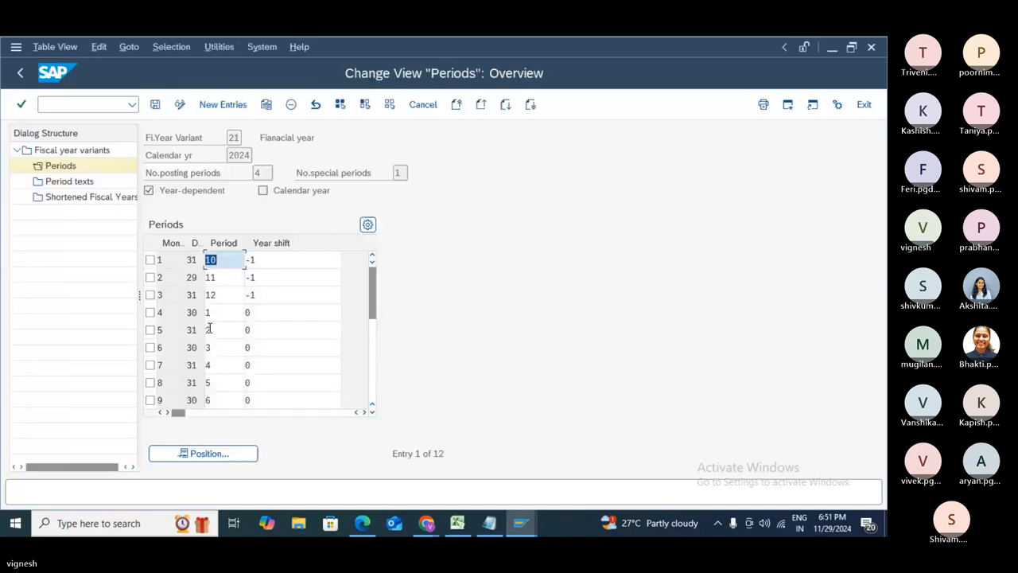
left_click(150, 260)
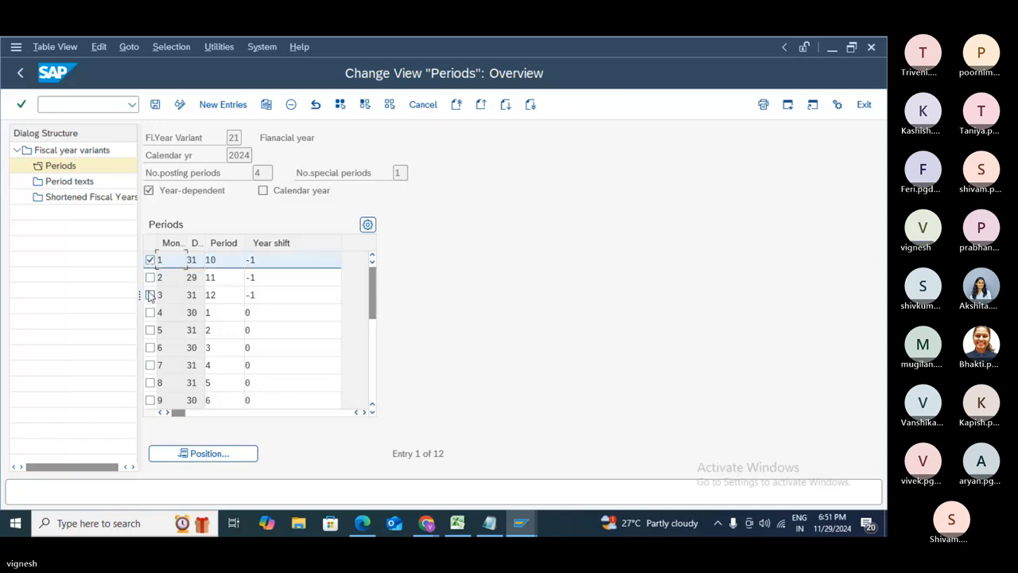
left_click(149, 260)
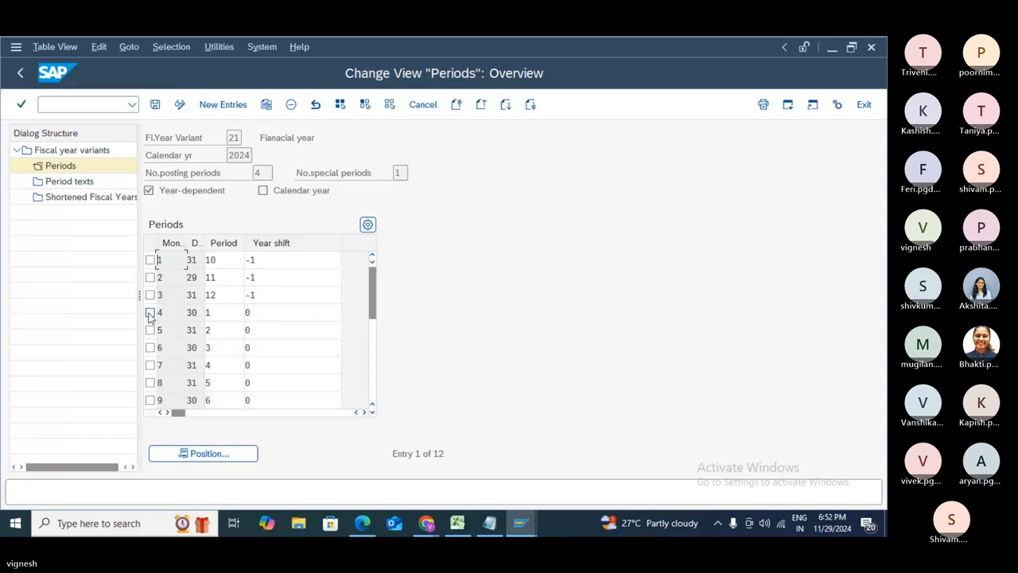
left_click(149, 312)
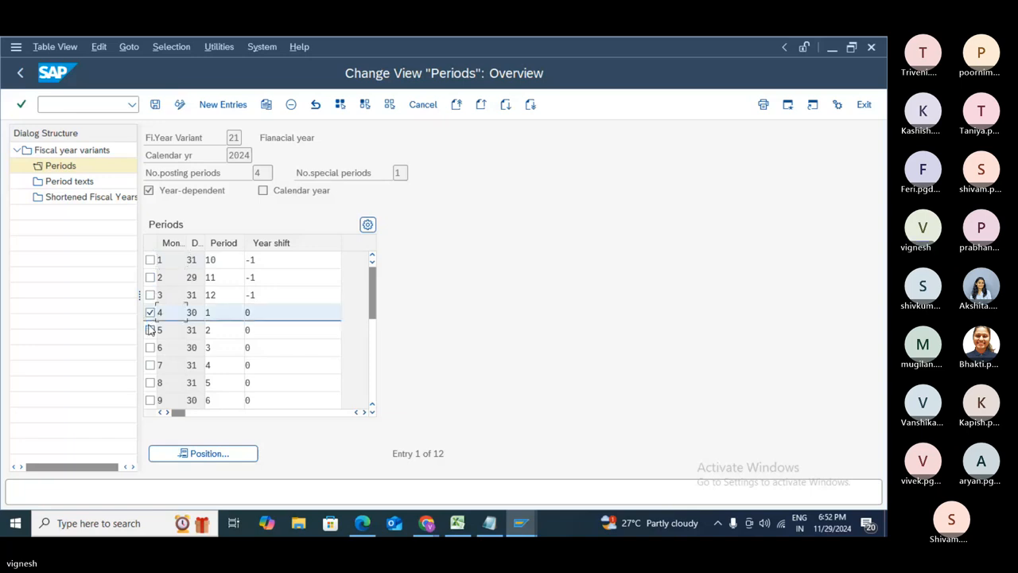
left_click(150, 330)
left_click(150, 347)
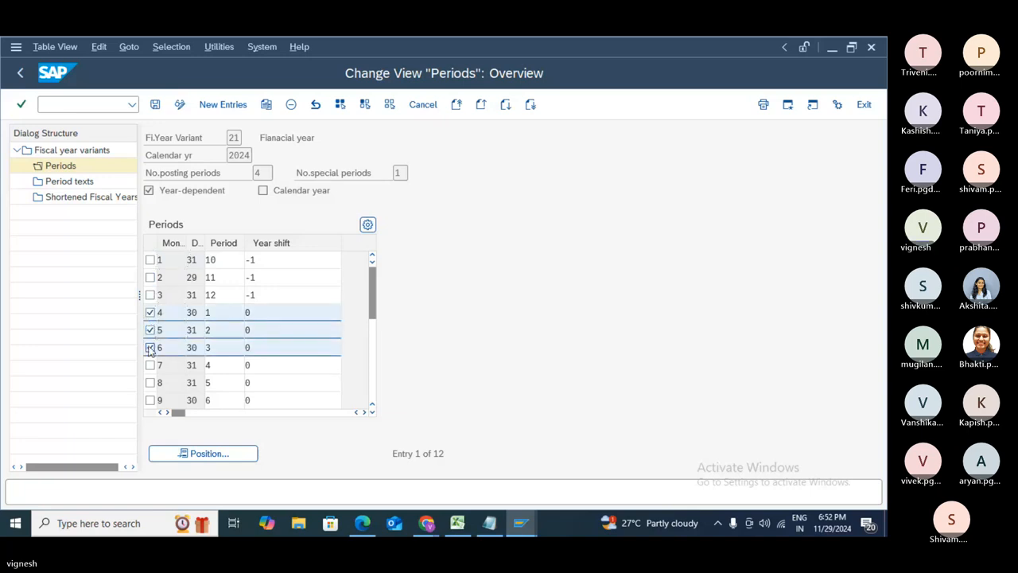
scroll(151, 368, "down", 1)
left_click(149, 312)
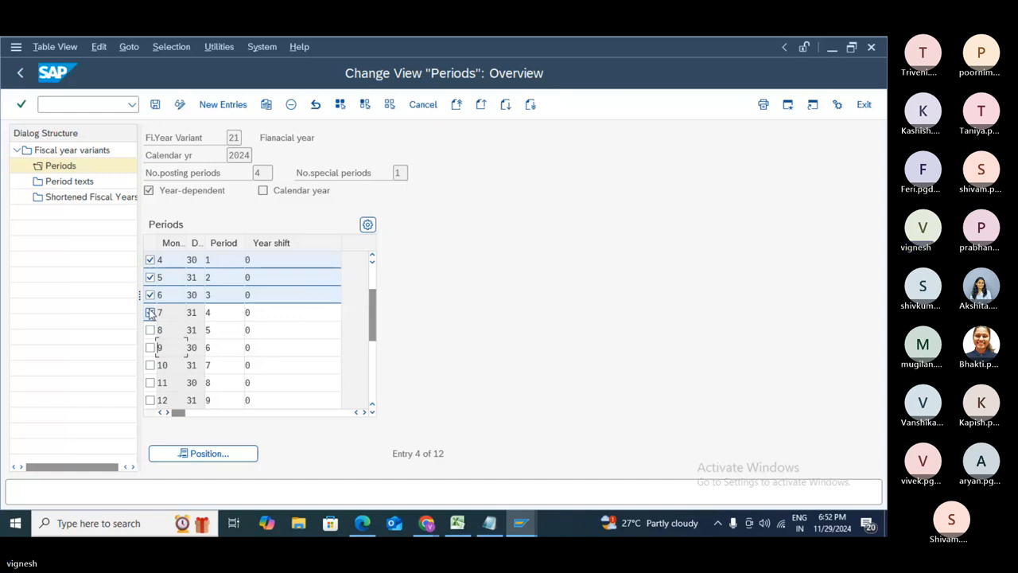
left_click(150, 329)
left_click(149, 346)
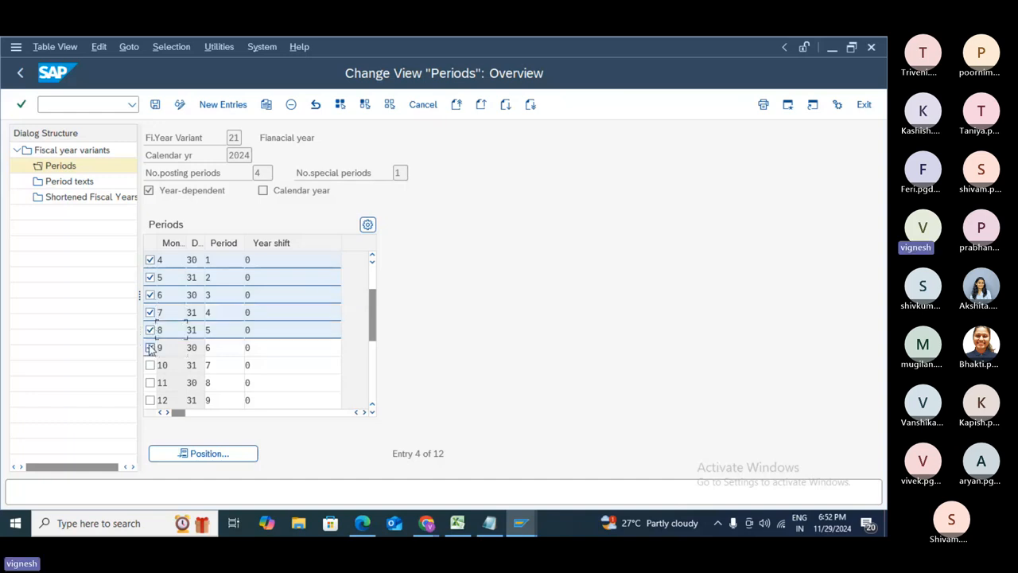
left_click(149, 364)
left_click(150, 382)
left_click(150, 399)
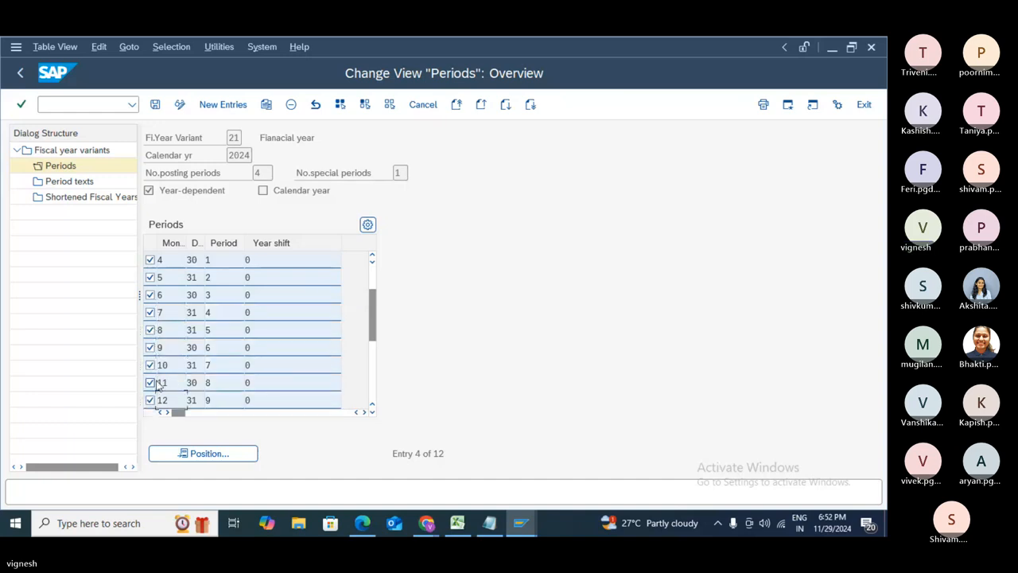
left_click(152, 383)
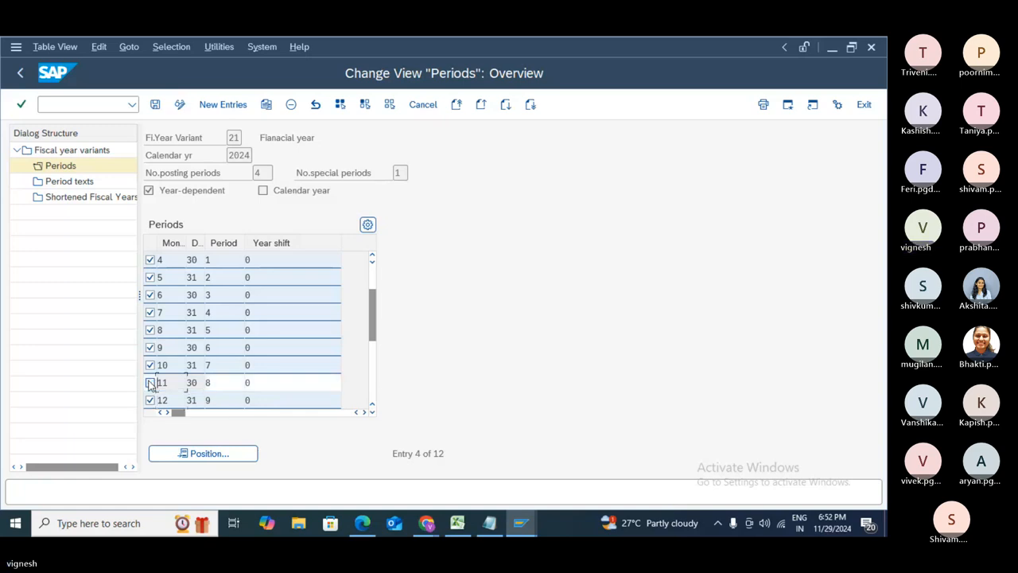
left_click(150, 400)
left_click(149, 382)
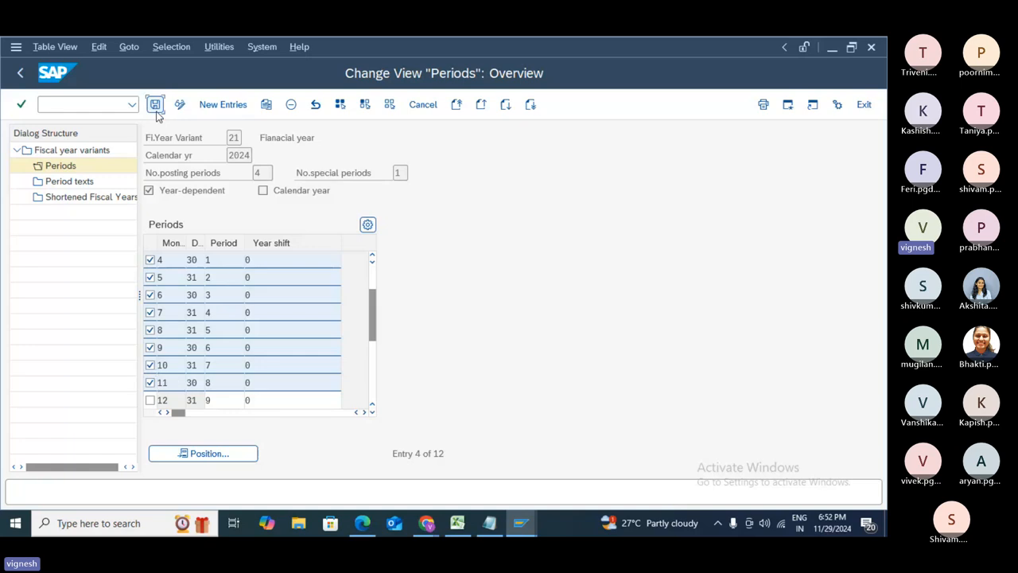
- Save the marked periods, dismiss the periods-until-004 and data-not-saved notices, and start new entries
left_click(156, 107)
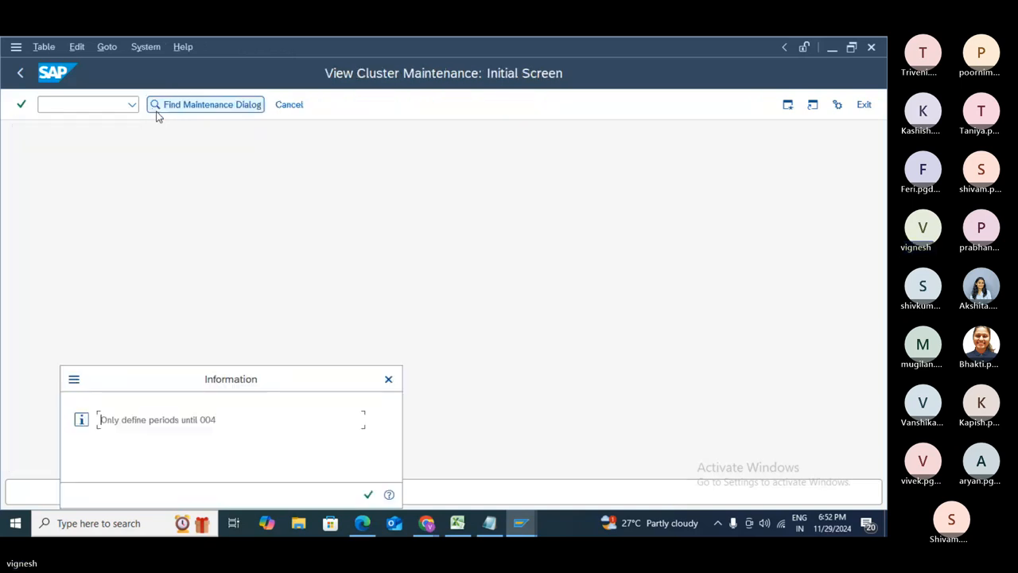
left_click(366, 496)
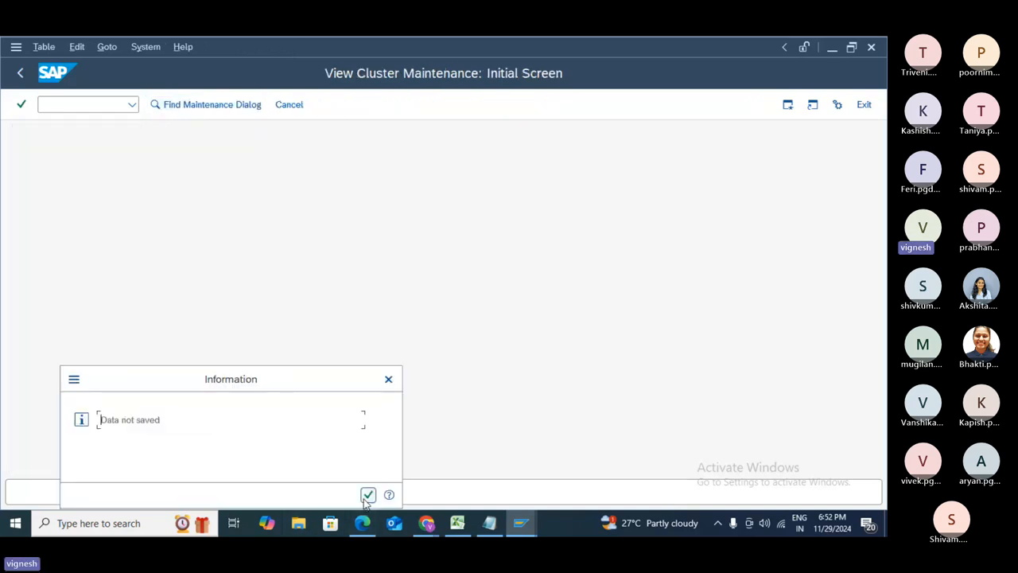
left_click(390, 382)
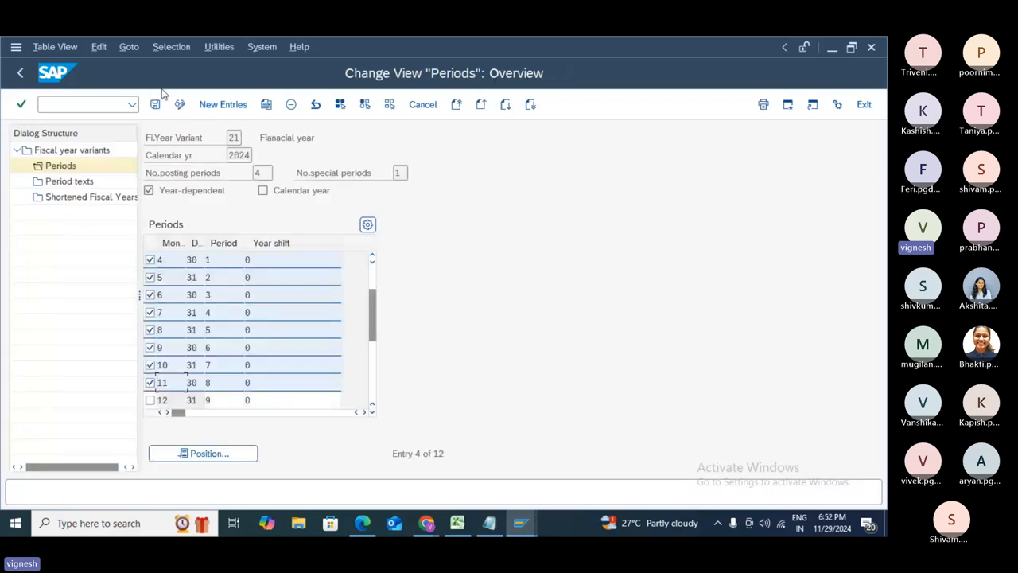
left_click(222, 104)
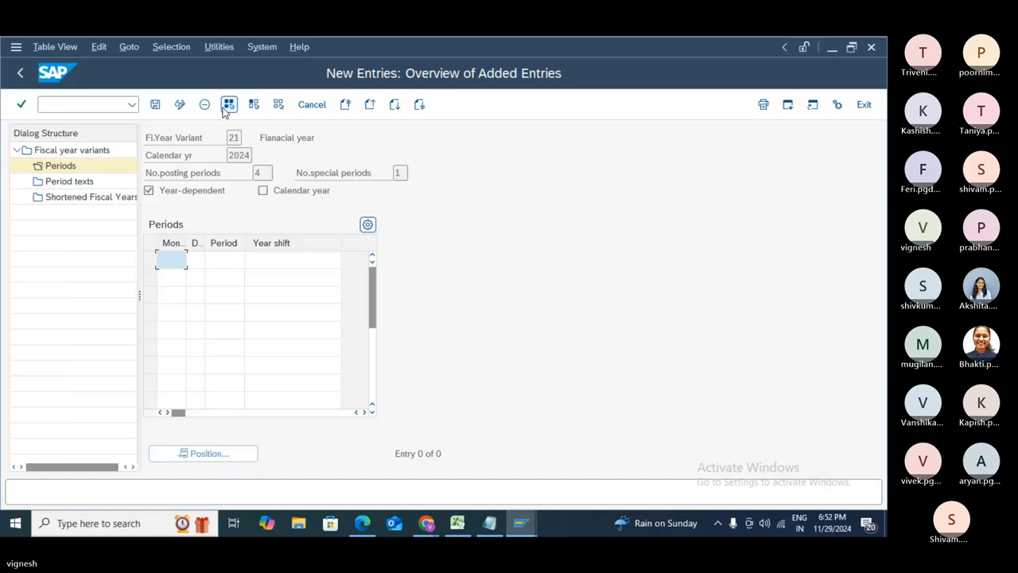
- Fill the first period row, ending with month 09, day 31 and period 01
type("00")
key("BackSpace")
type("1")
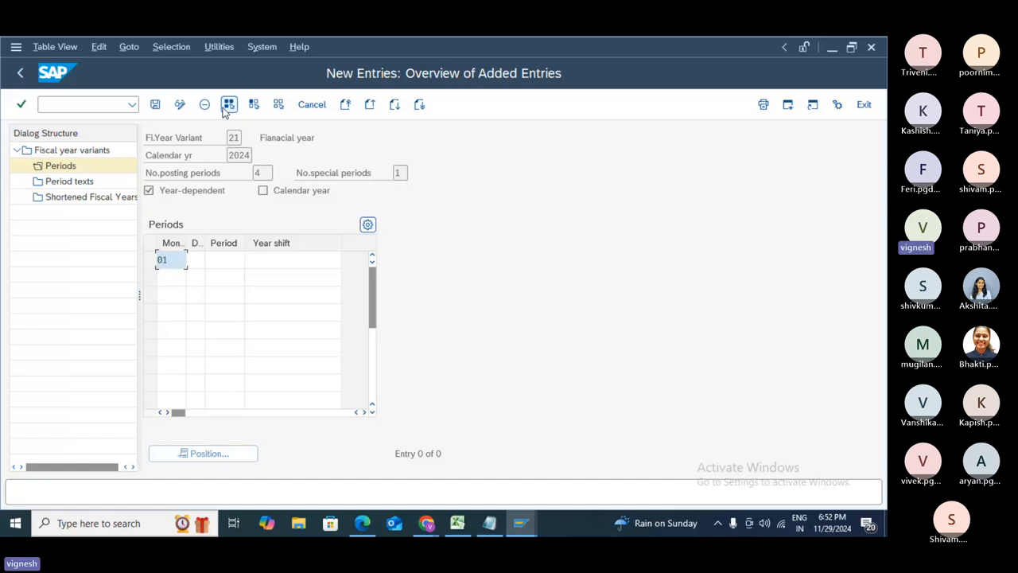
key("Tab")
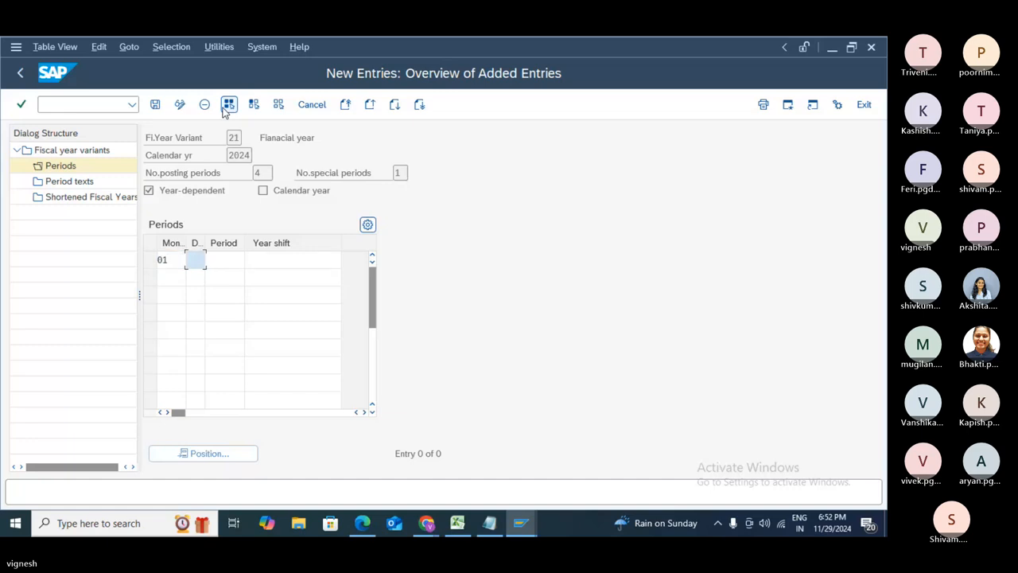
type("31")
key("Tab")
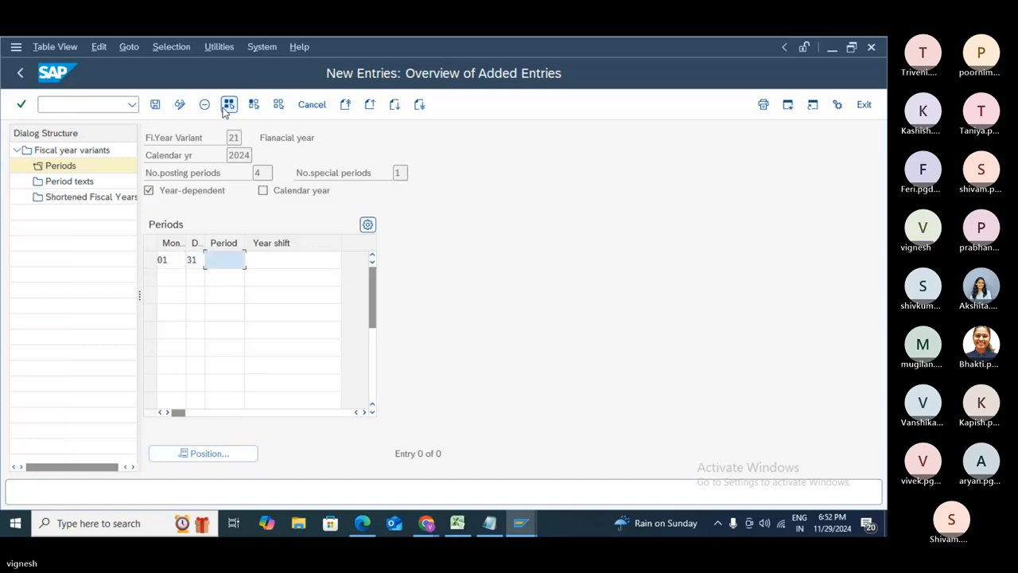
type("01")
key("Tab")
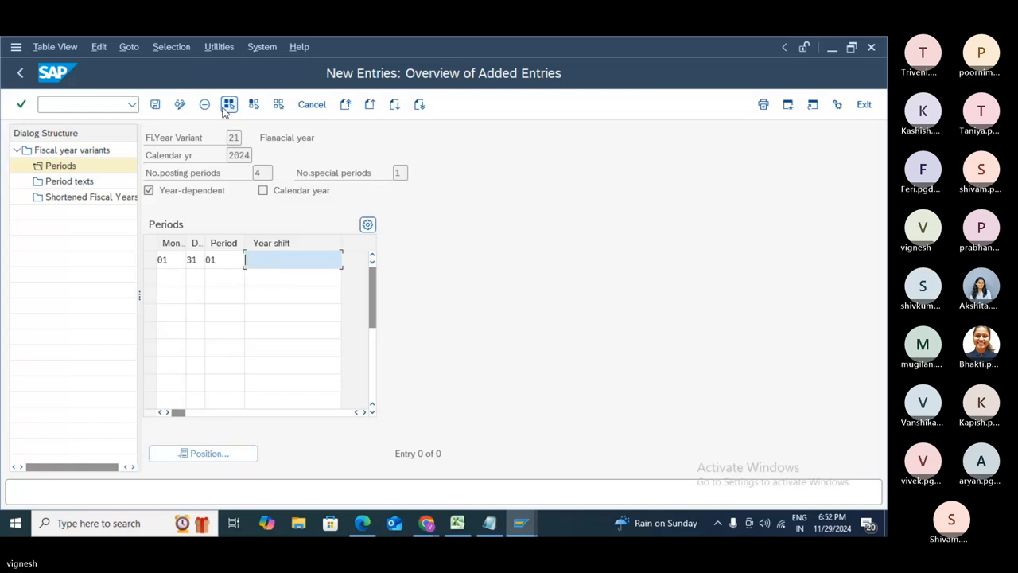
left_click(174, 262)
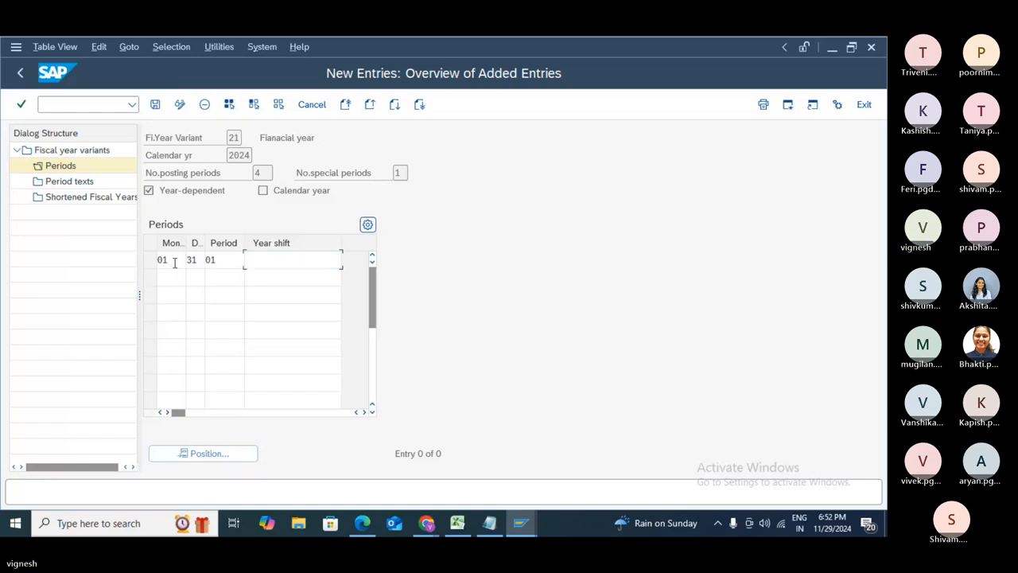
double_click(174, 262)
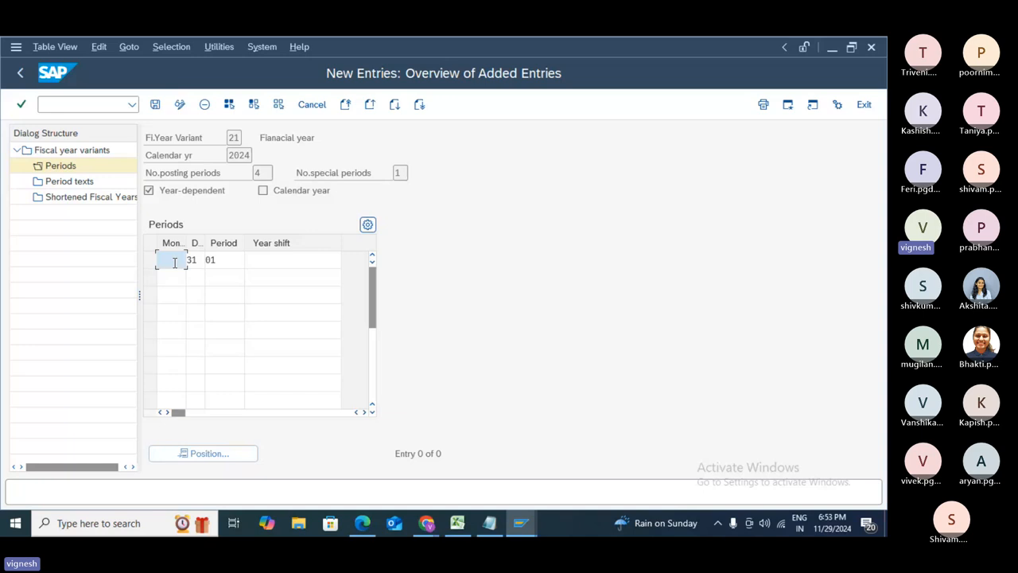
type("0")
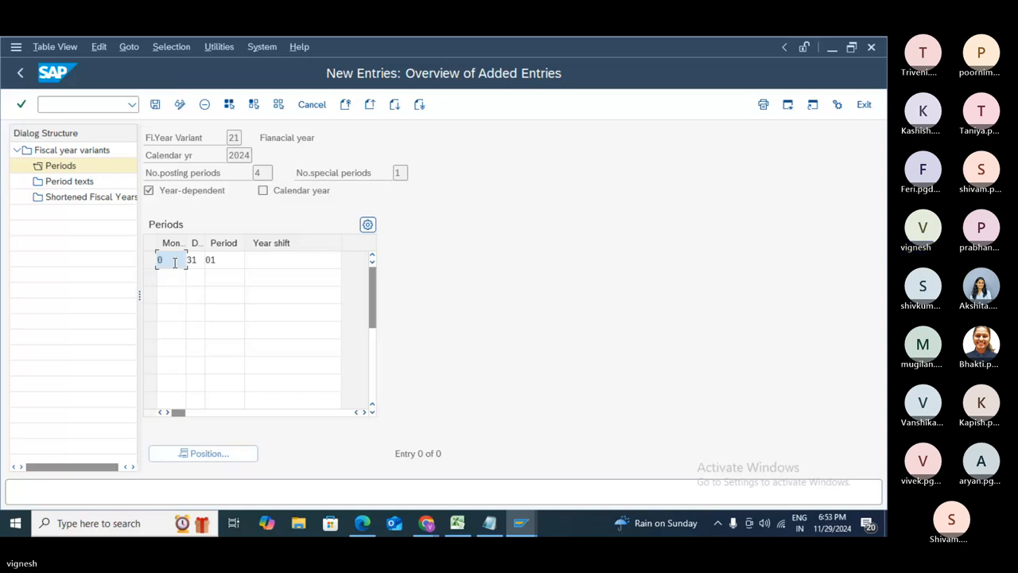
type("9")
- Correct row one to day 30, period 09, and enter month 10, period 10 in row two
left_click(173, 278)
type("10")
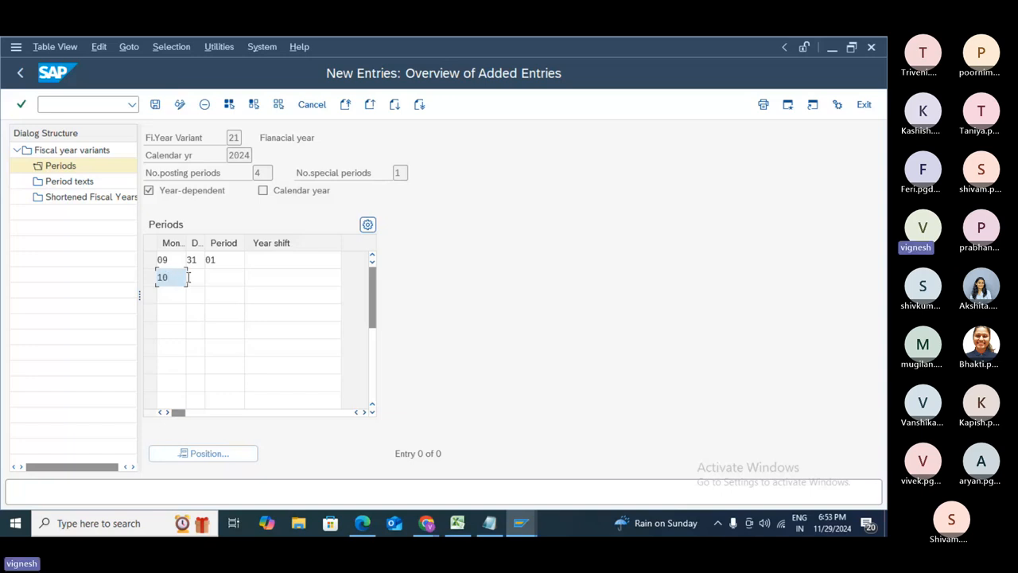
left_click(195, 263)
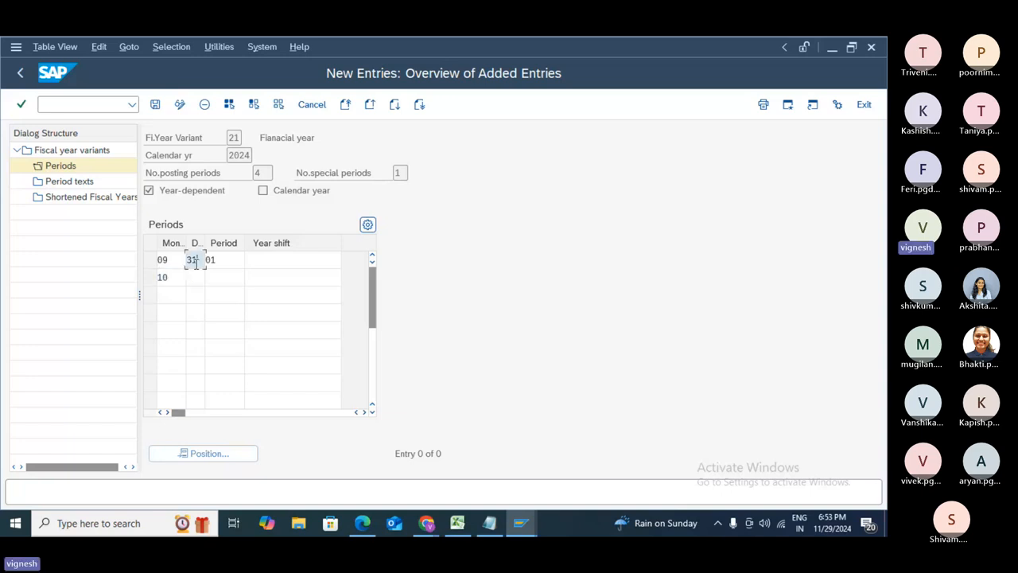
key("BackSpace")
type("0")
left_click(219, 265)
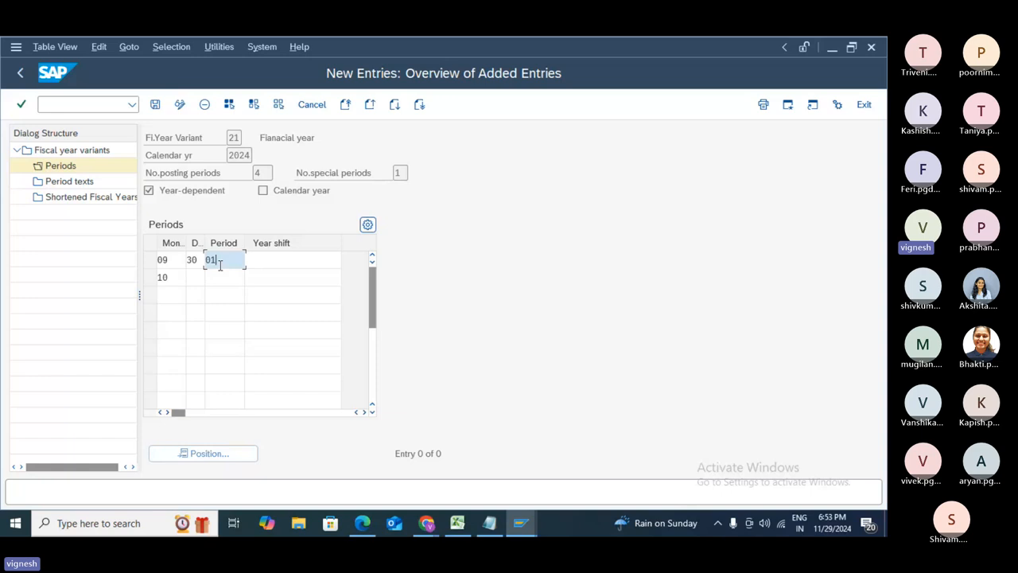
key("BackSpace")
type("9")
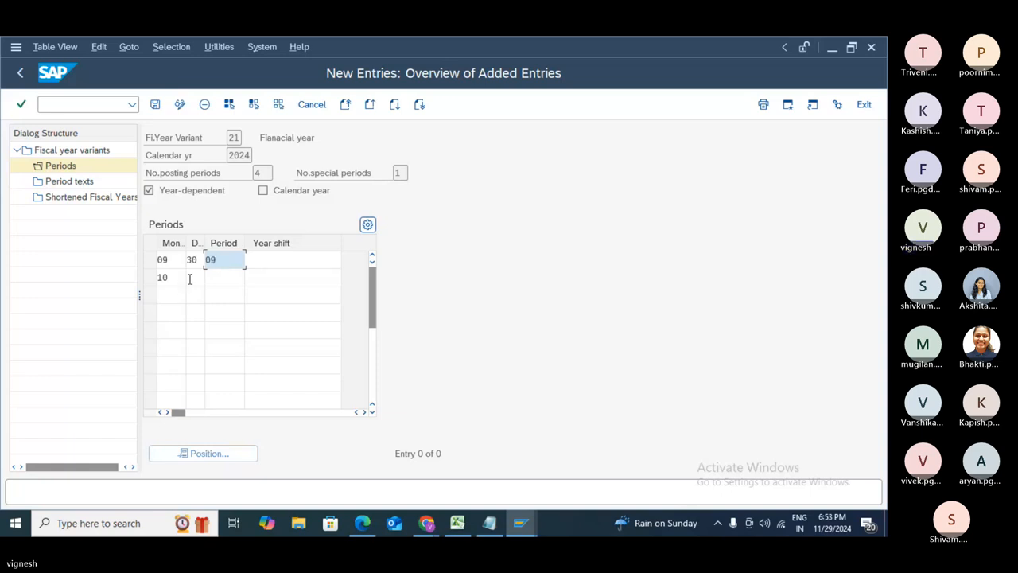
left_click(190, 277)
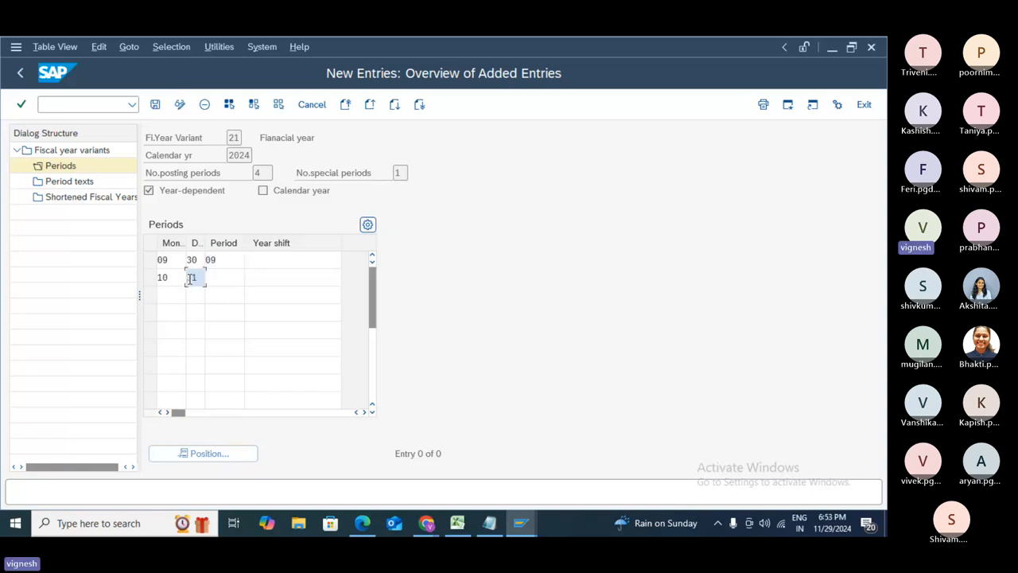
key("Tab")
type("10")
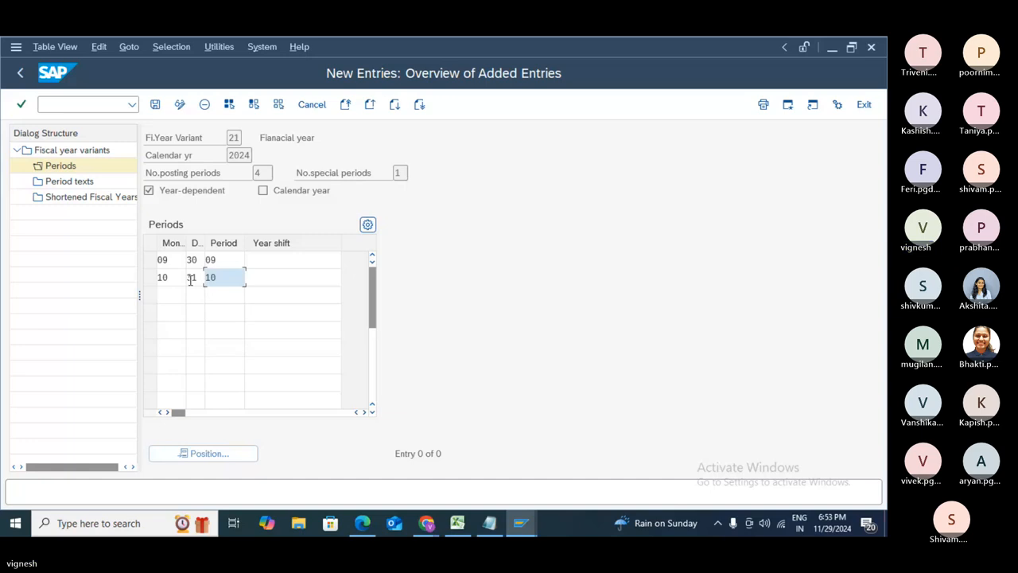
- Enter row three as month 11, day 30, period 11 and row four as month 12, day 31
left_click(174, 291)
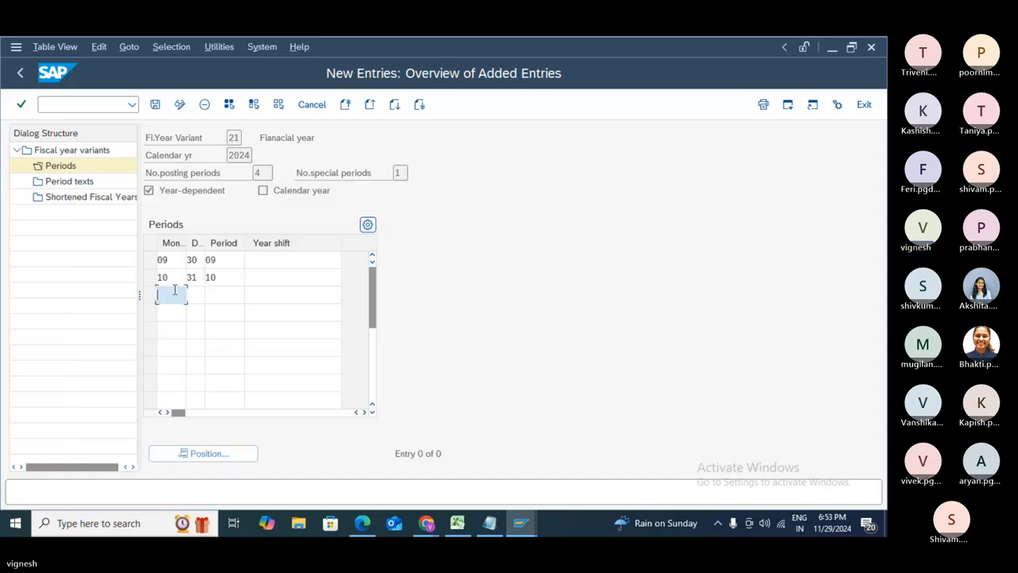
type("11")
key("Tab")
type("30")
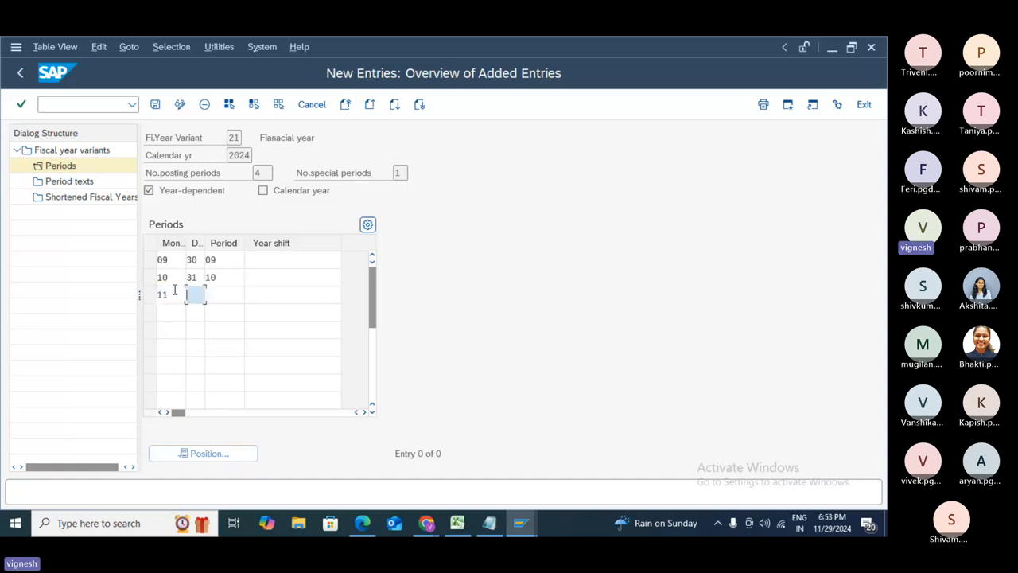
key("Tab")
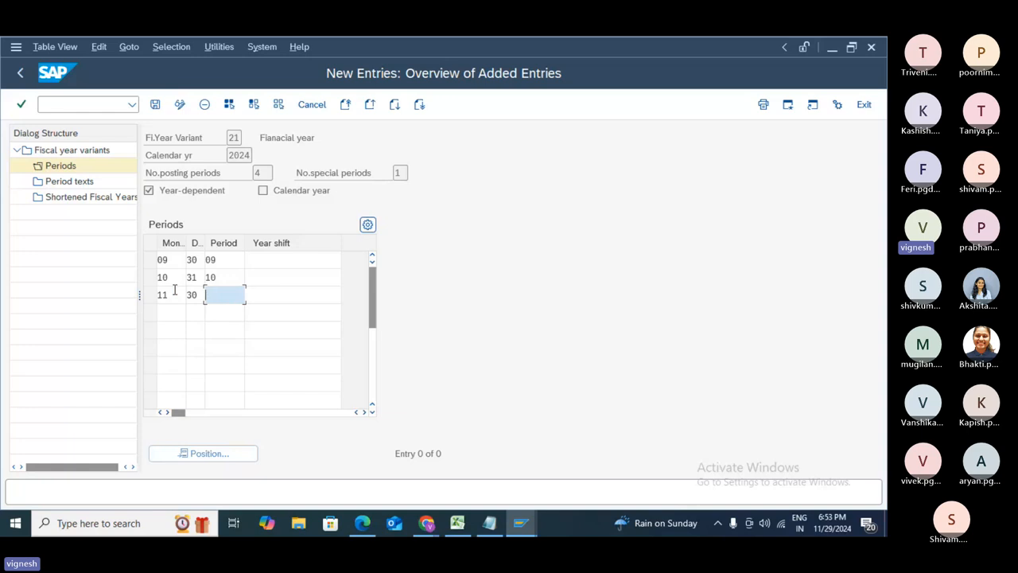
type("11")
key("Tab")
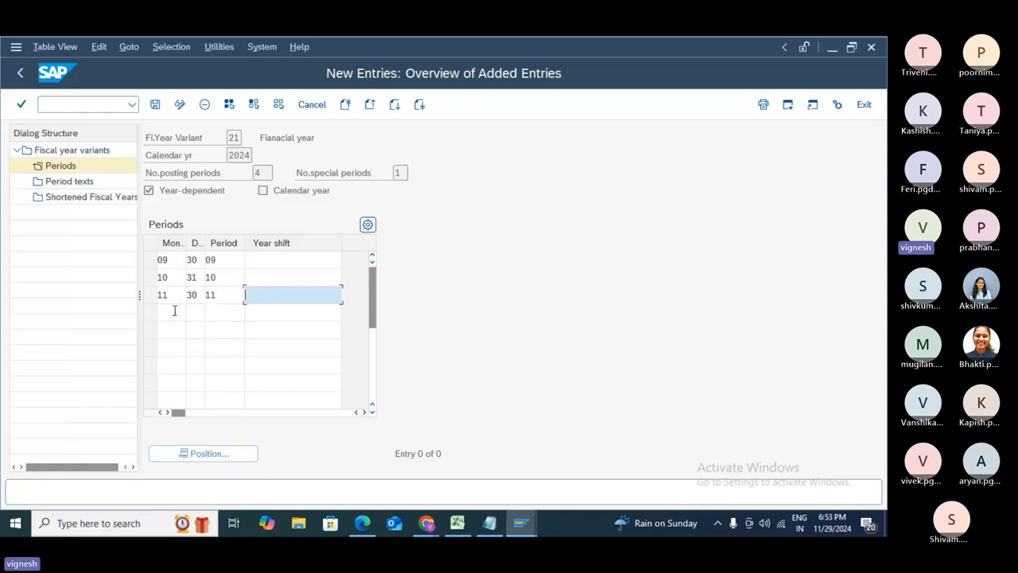
left_click(174, 311)
type("12")
key("Tab")
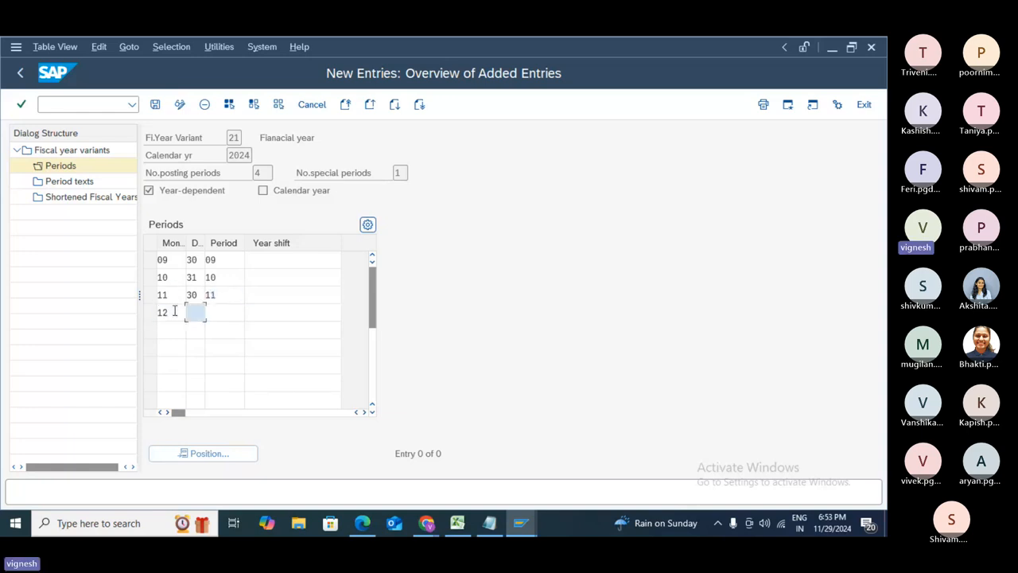
type("31")
key("Tab")
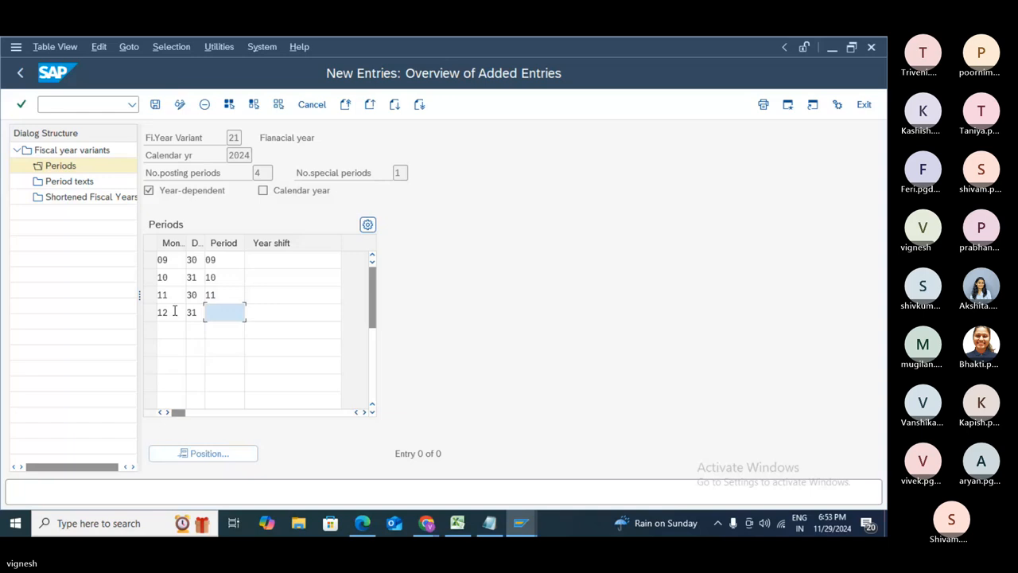
type("12")
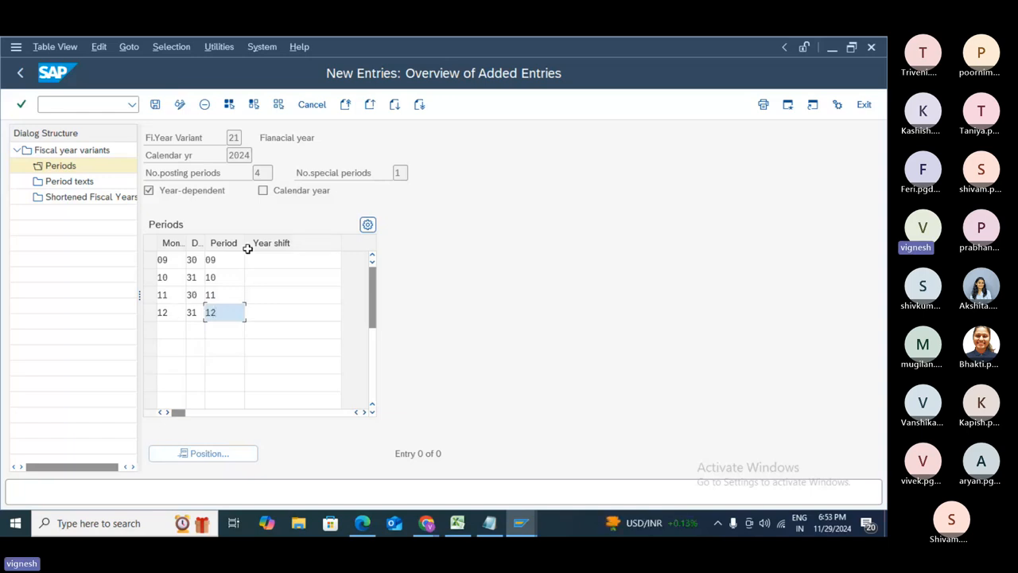
left_click_drag(248, 248, 245, 305)
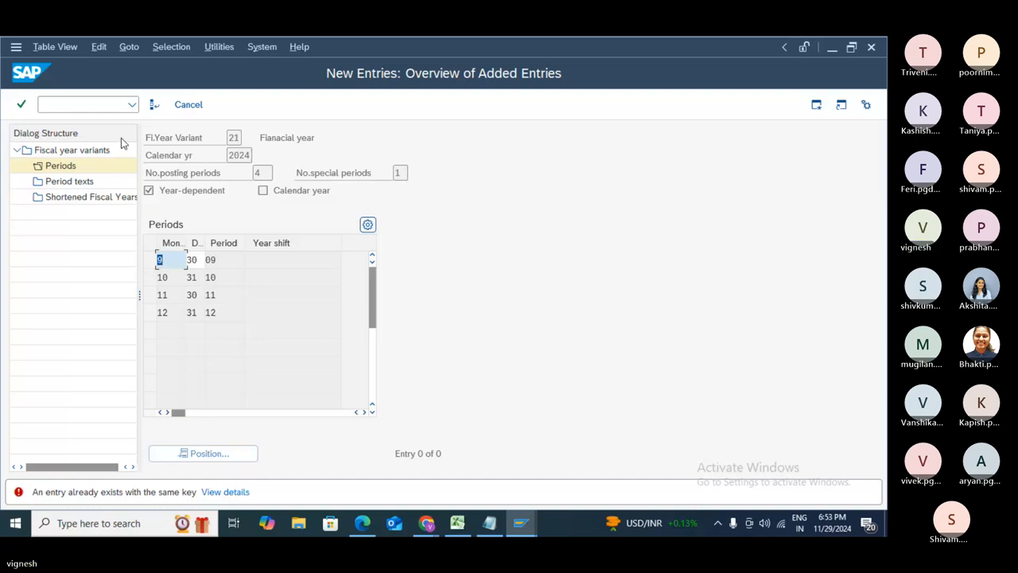
- Cancel and discard the new period entries, delete the year's entries, and acknowledge both notices
left_click(189, 105)
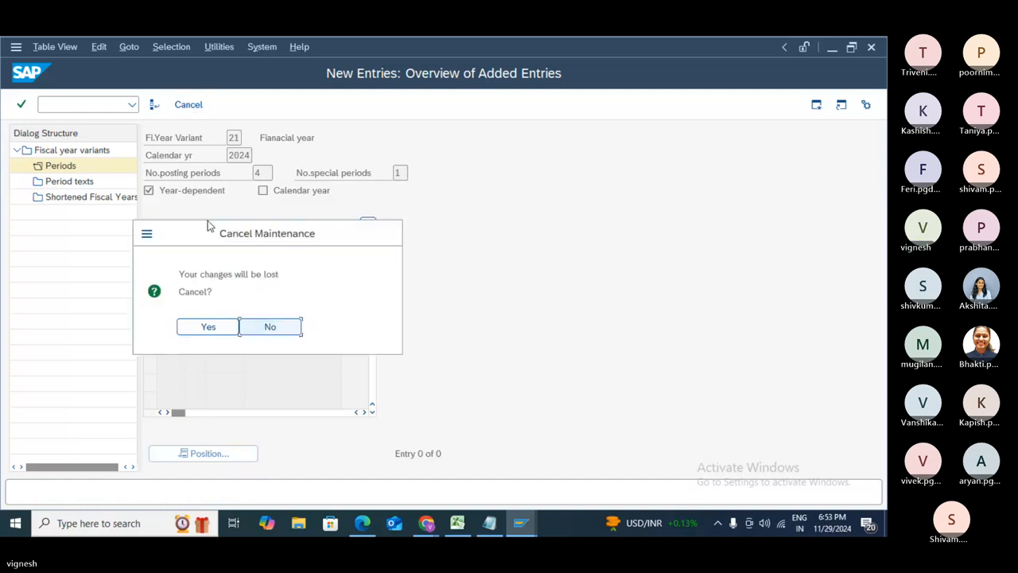
left_click(210, 327)
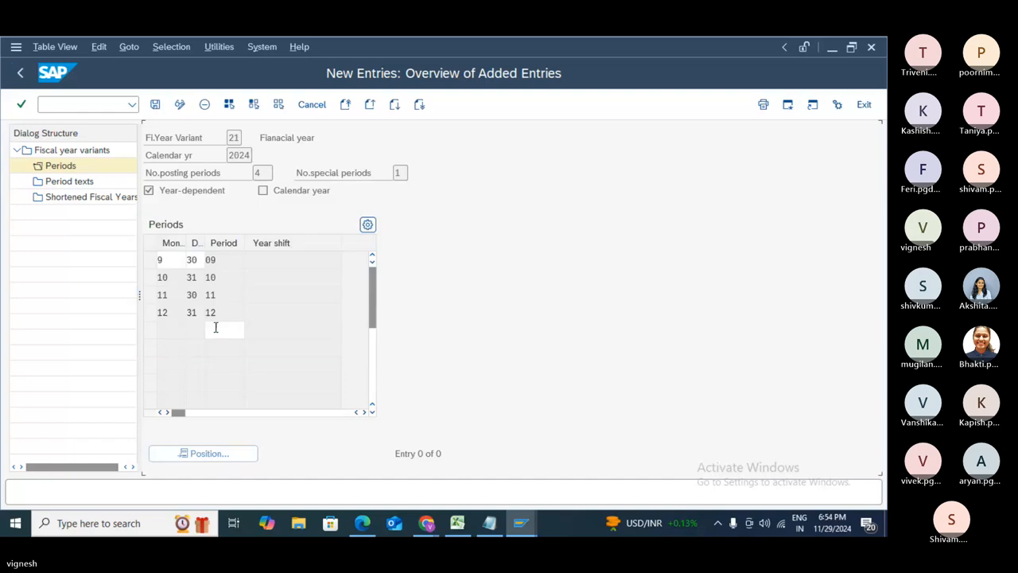
left_click(204, 104)
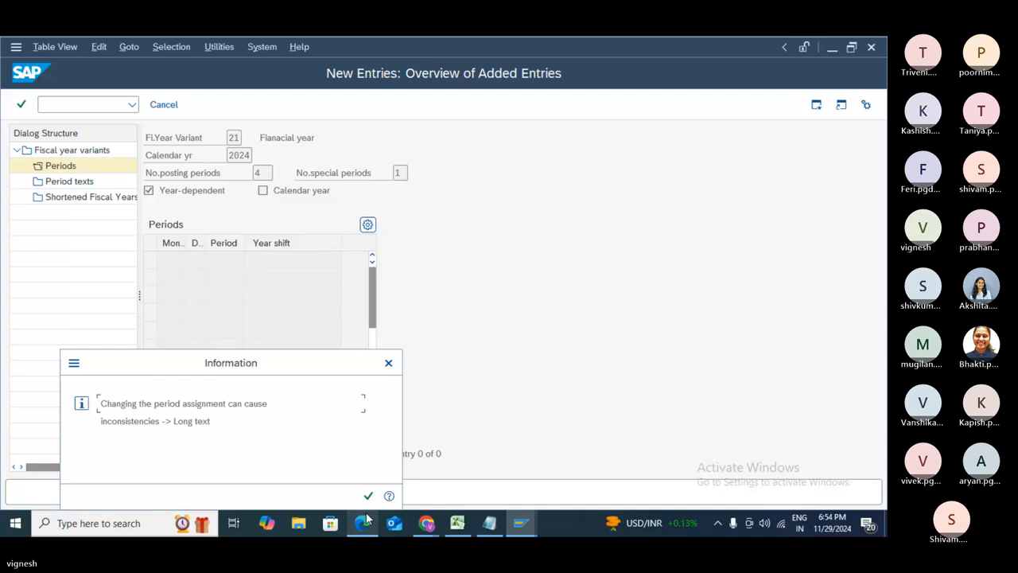
left_click(368, 495)
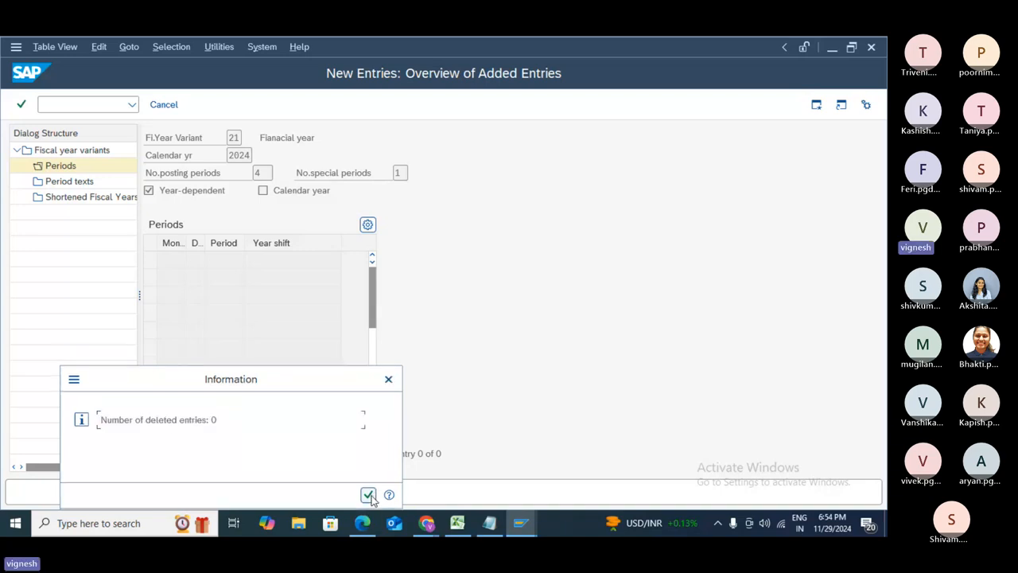
left_click(369, 495)
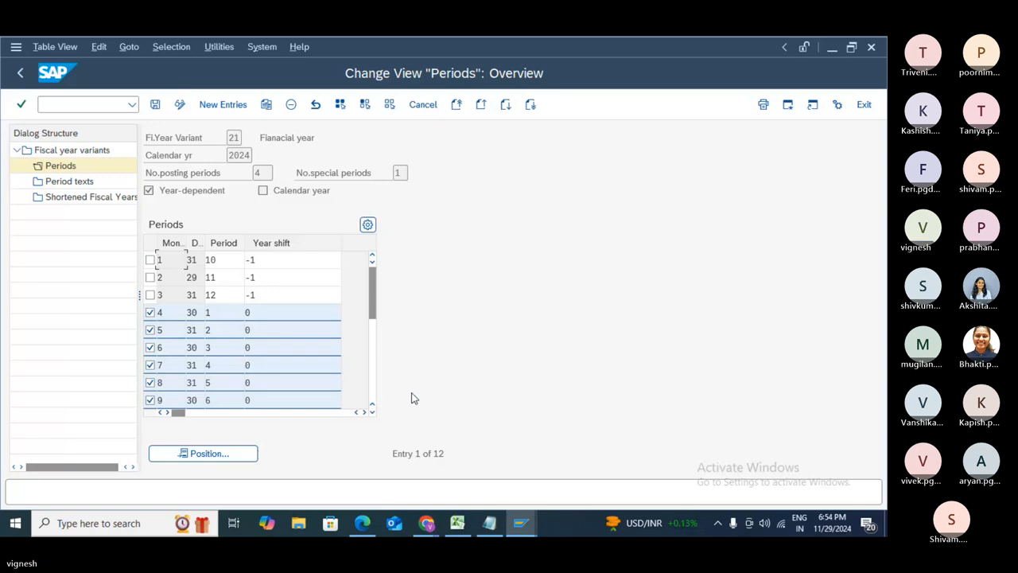
- Dismiss the information popup, undo the changes, and deselect the period rows for months 4 through 9
key("Return")
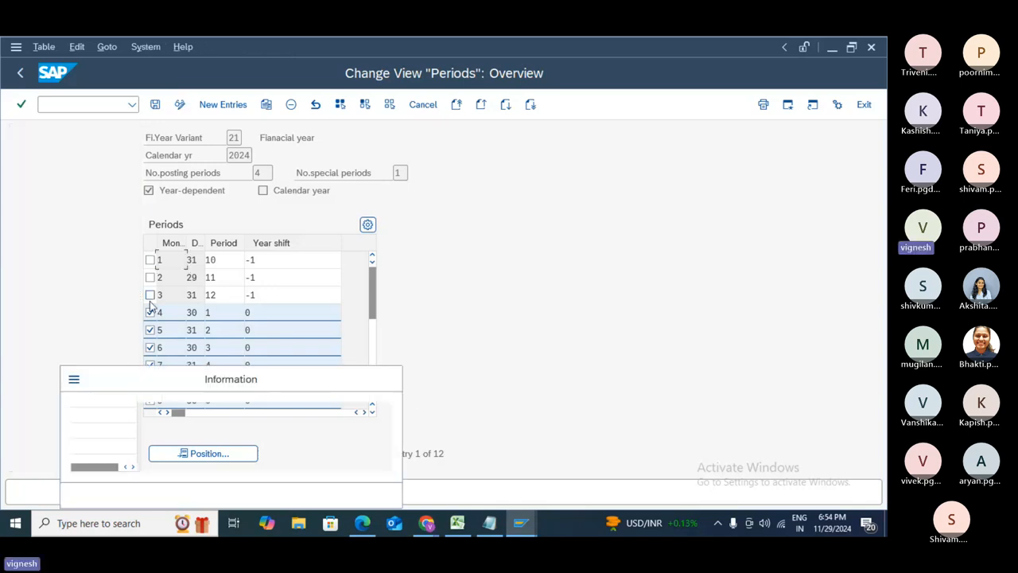
left_click(368, 492)
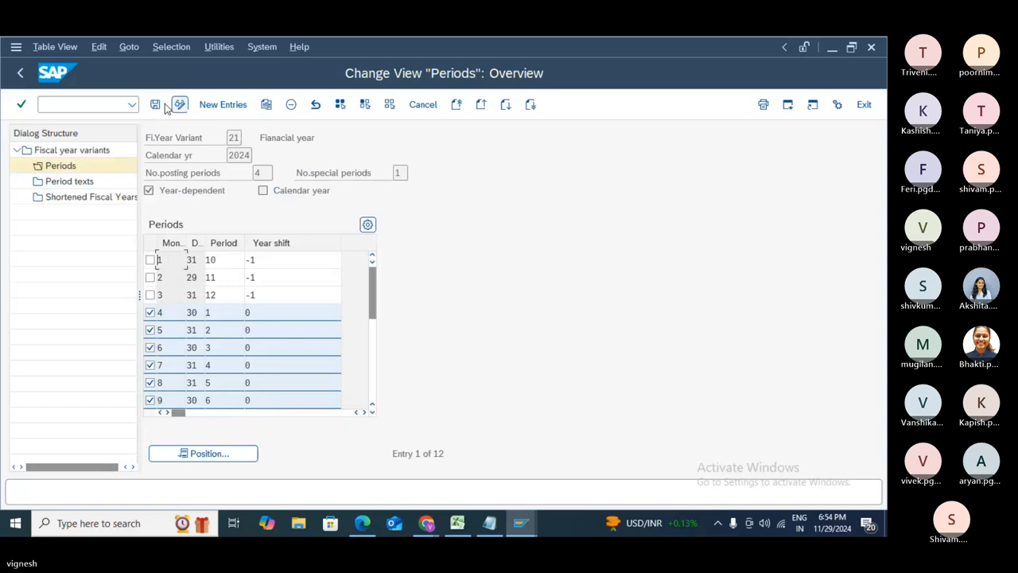
left_click(314, 106)
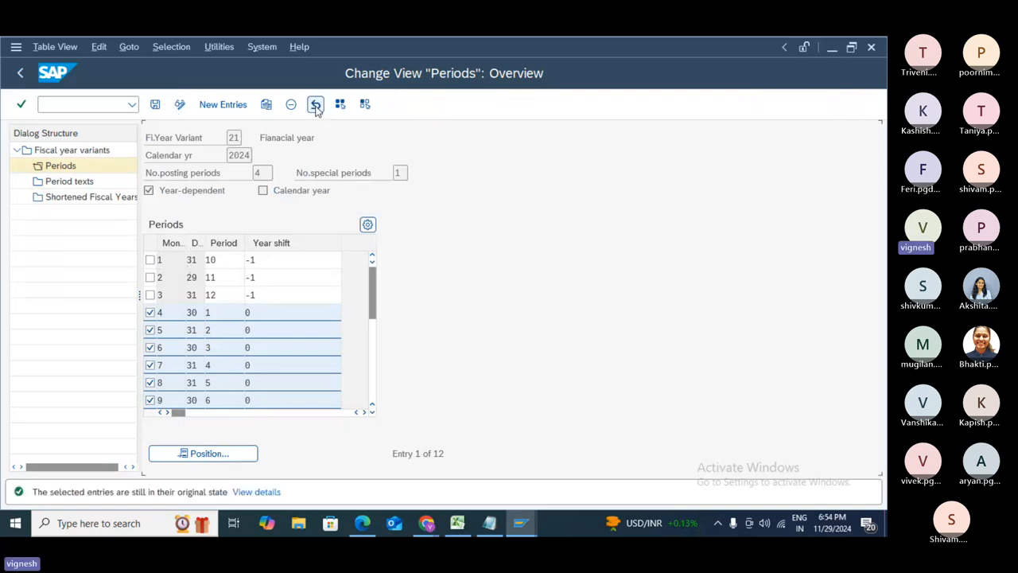
left_click(149, 313)
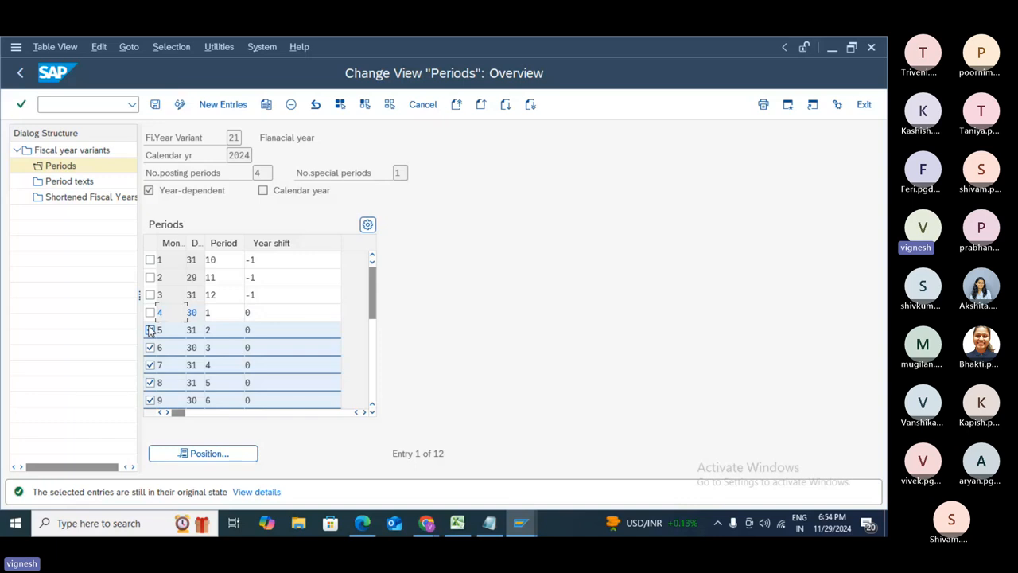
left_click(149, 330)
left_click(150, 347)
left_click(149, 365)
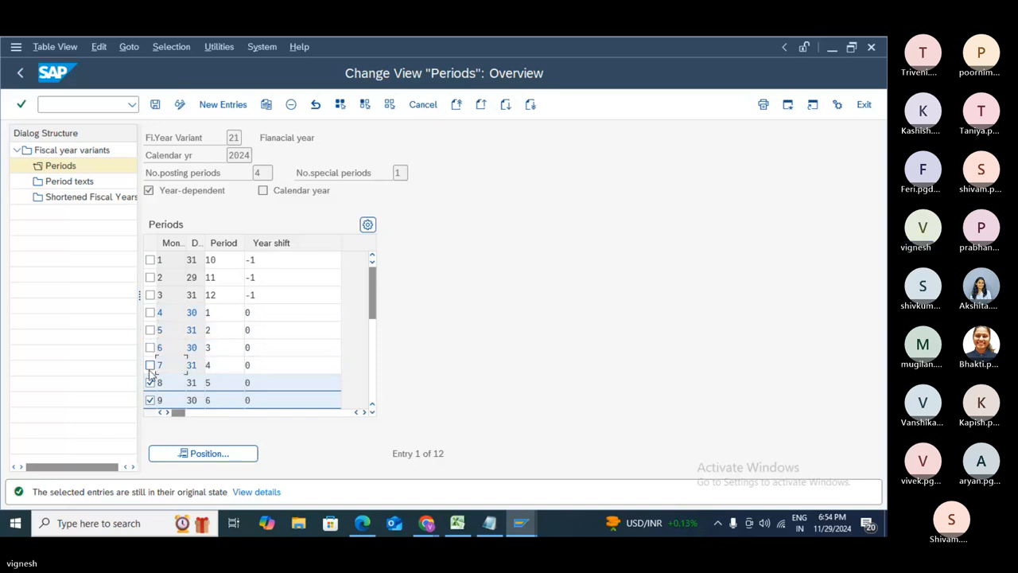
left_click(150, 383)
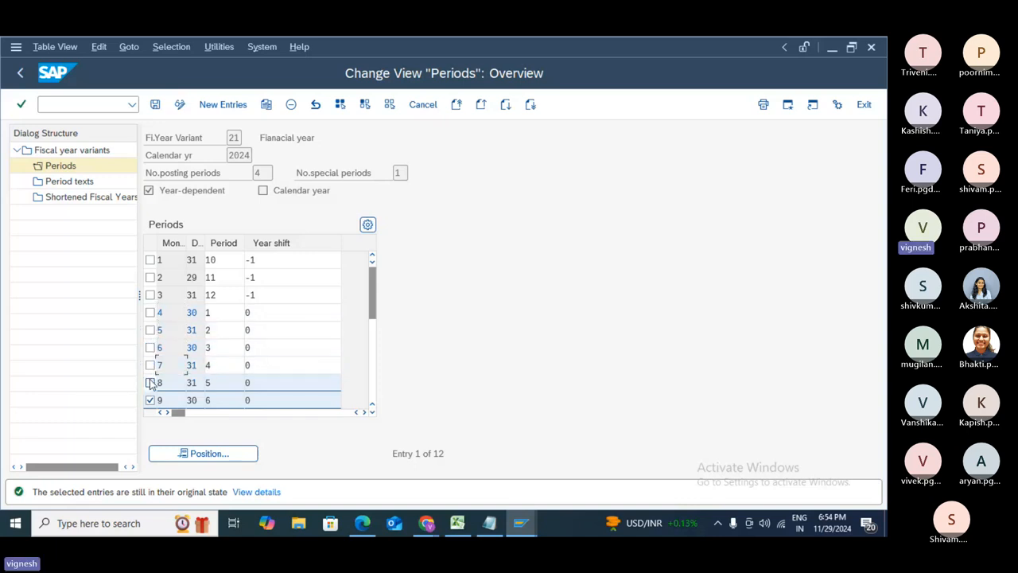
left_click(150, 400)
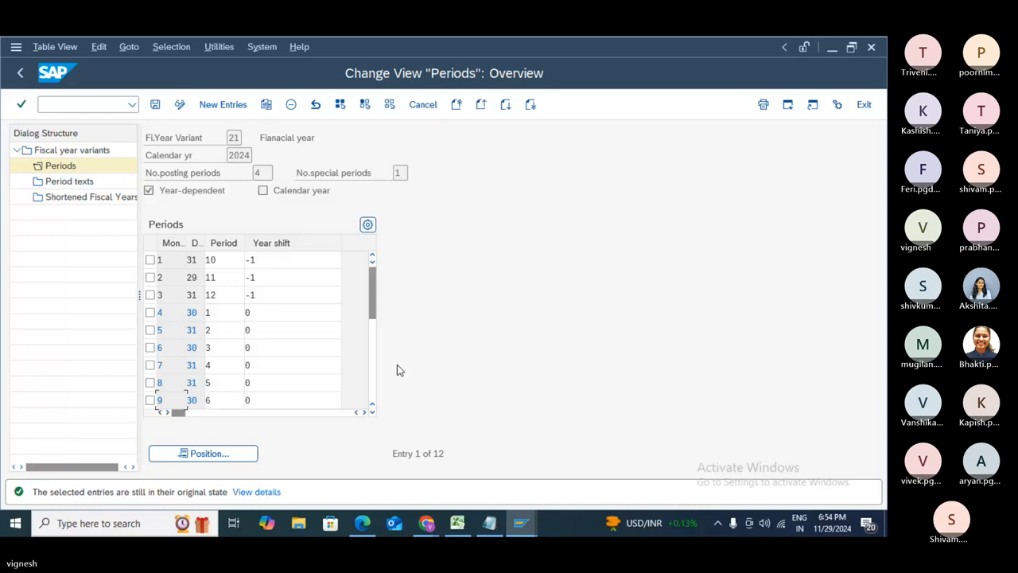
left_click(372, 406)
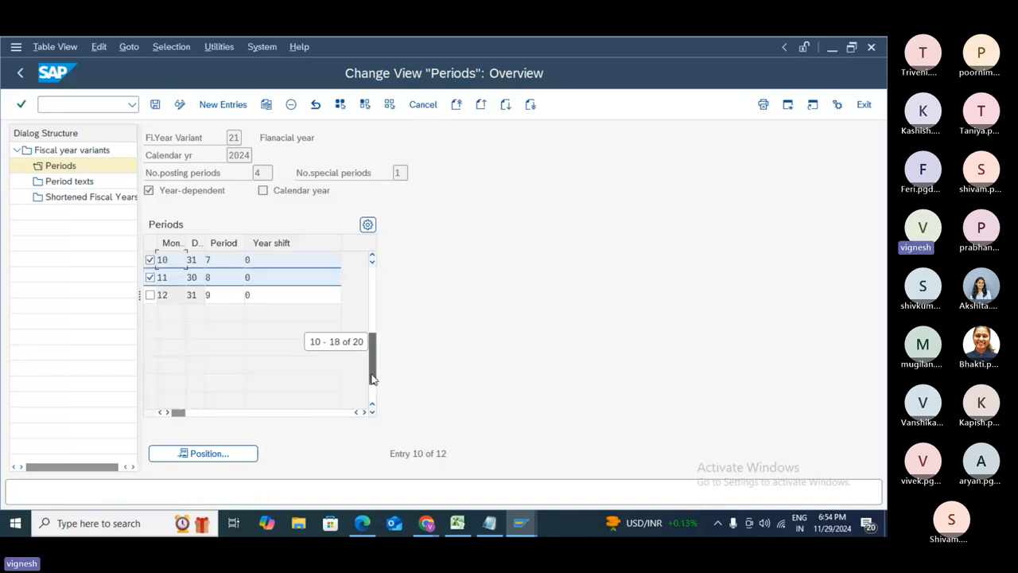
- Deselect rows 10 and 11, undo, leave the overview and acknowledge the 'periods until 004' notice
left_click(151, 260)
left_click(150, 277)
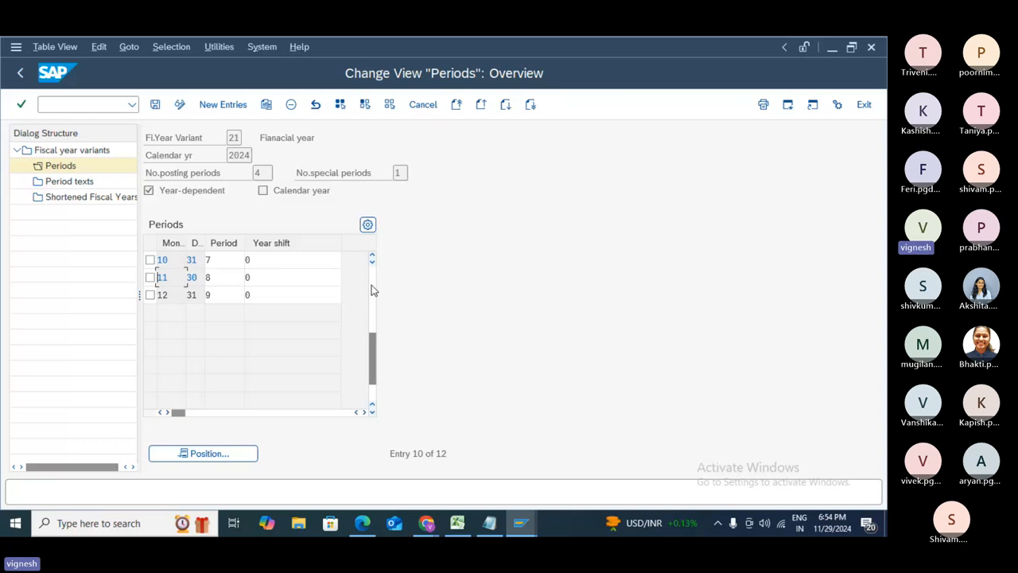
left_click(372, 290)
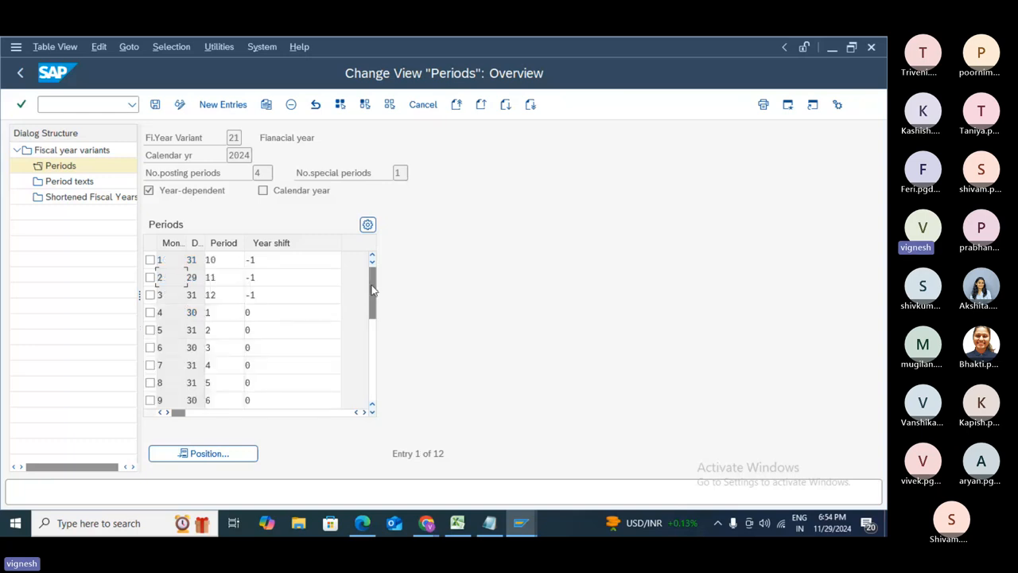
left_click(314, 105)
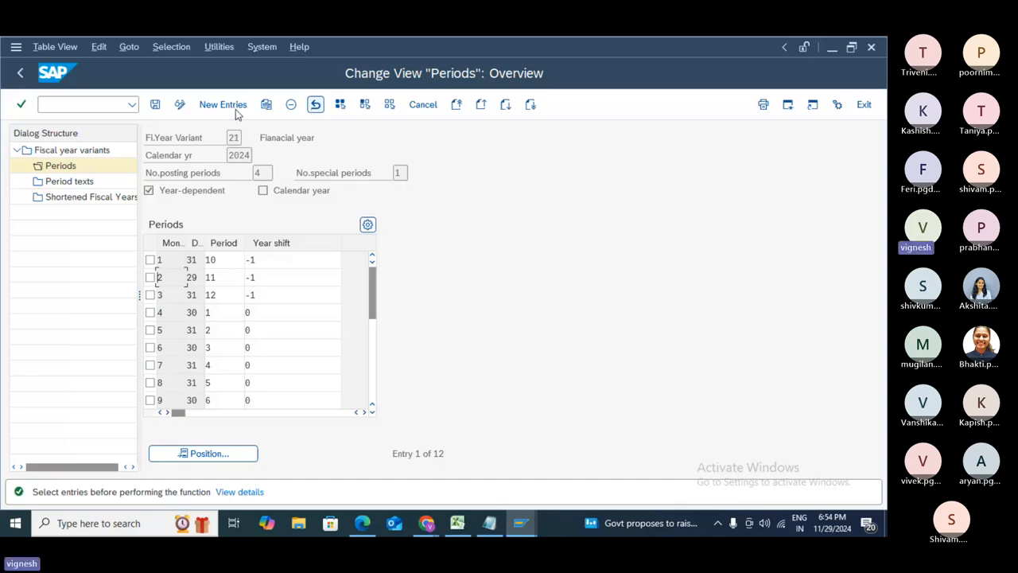
left_click(65, 105)
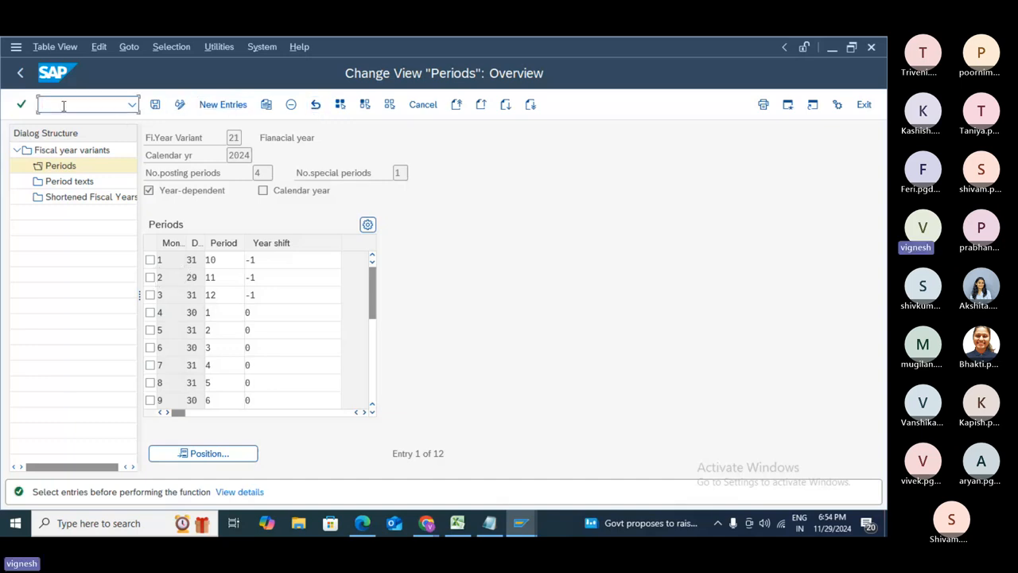
left_click(20, 74)
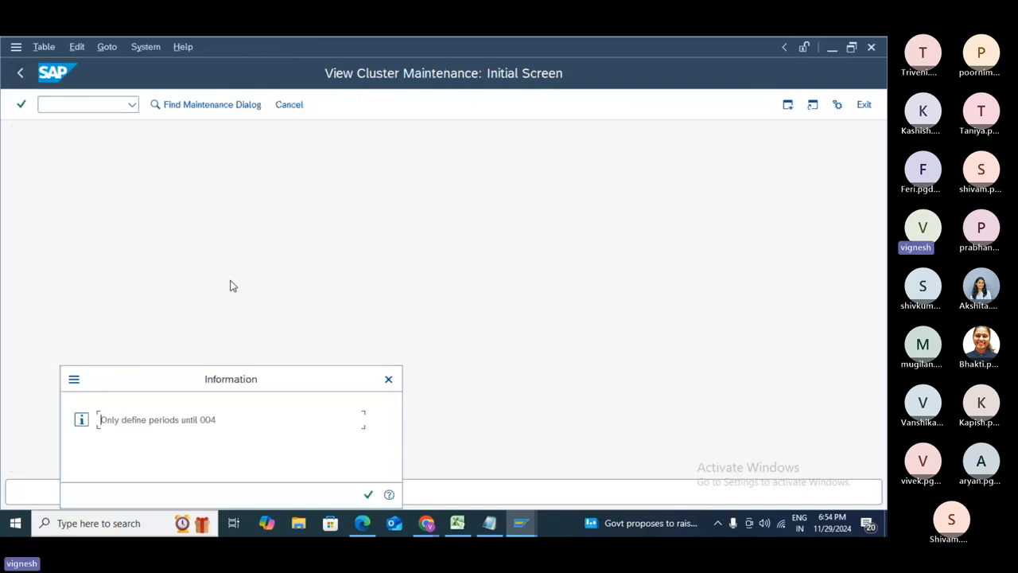
left_click(367, 495)
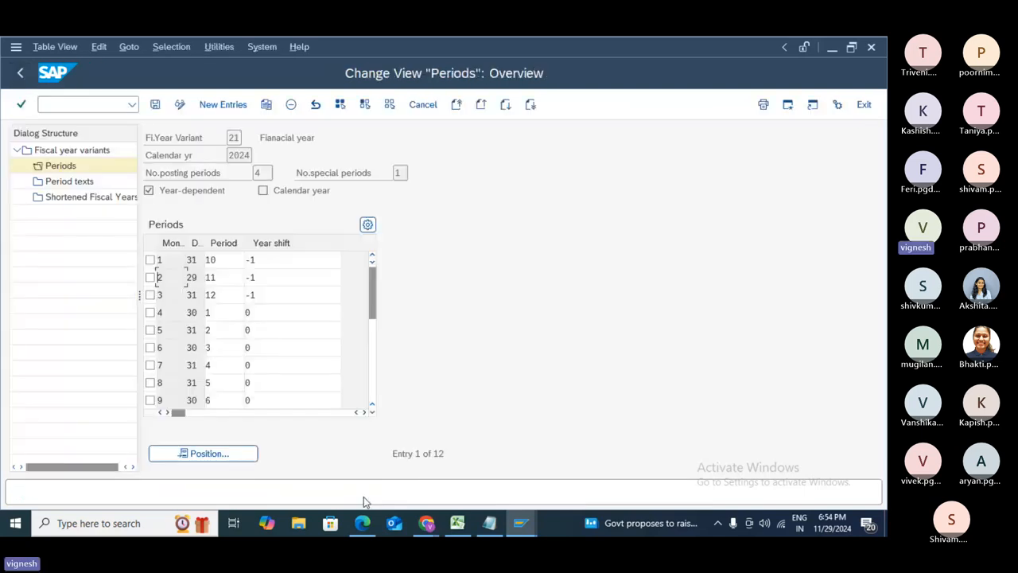
left_click(423, 104)
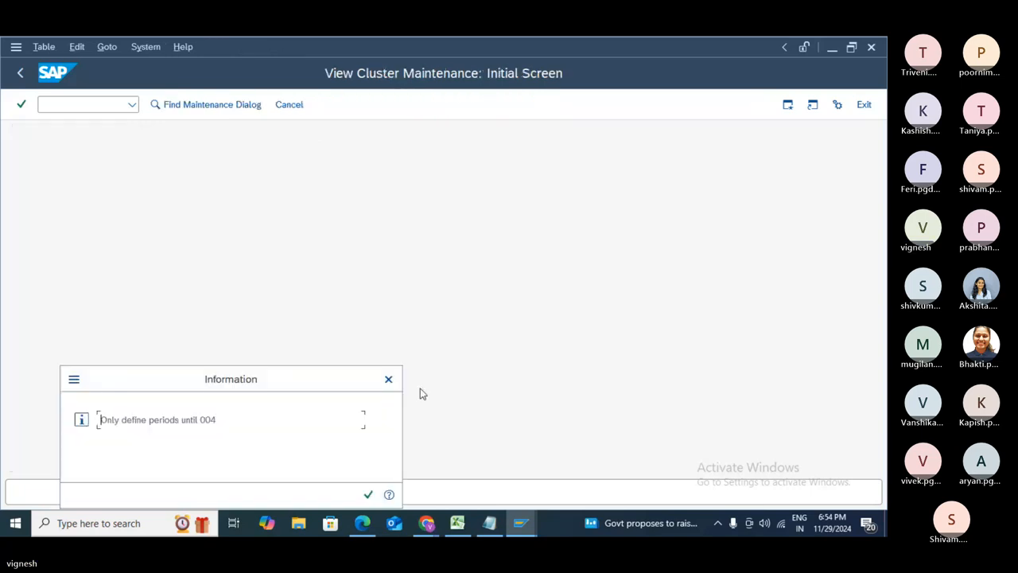
left_click(368, 494)
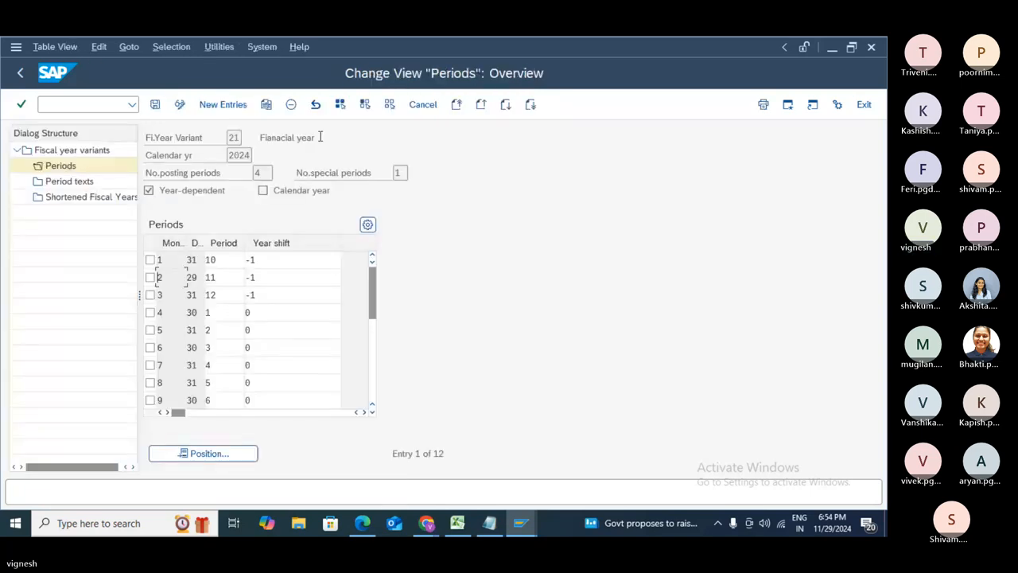
left_click(316, 104)
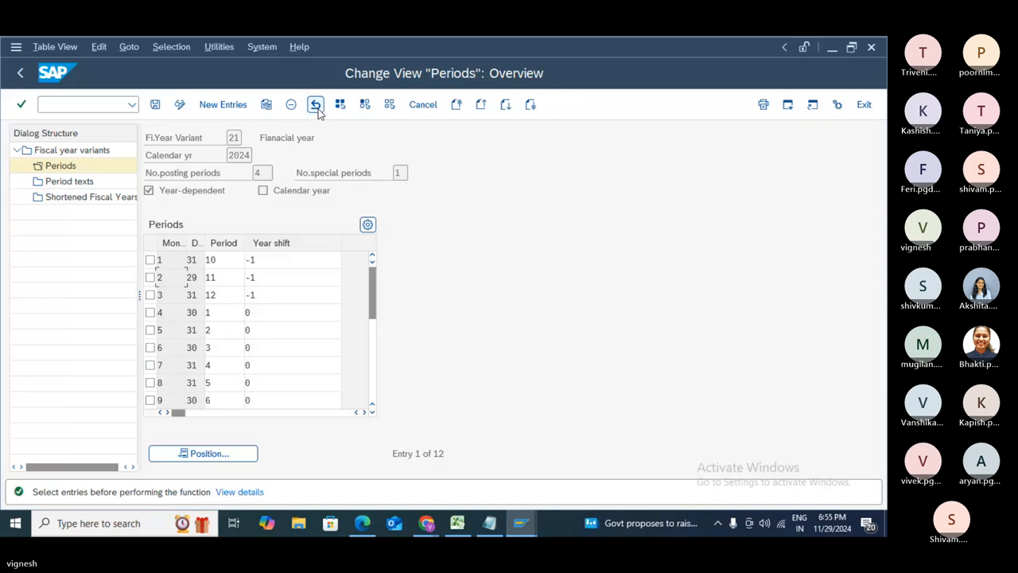
left_click(316, 105)
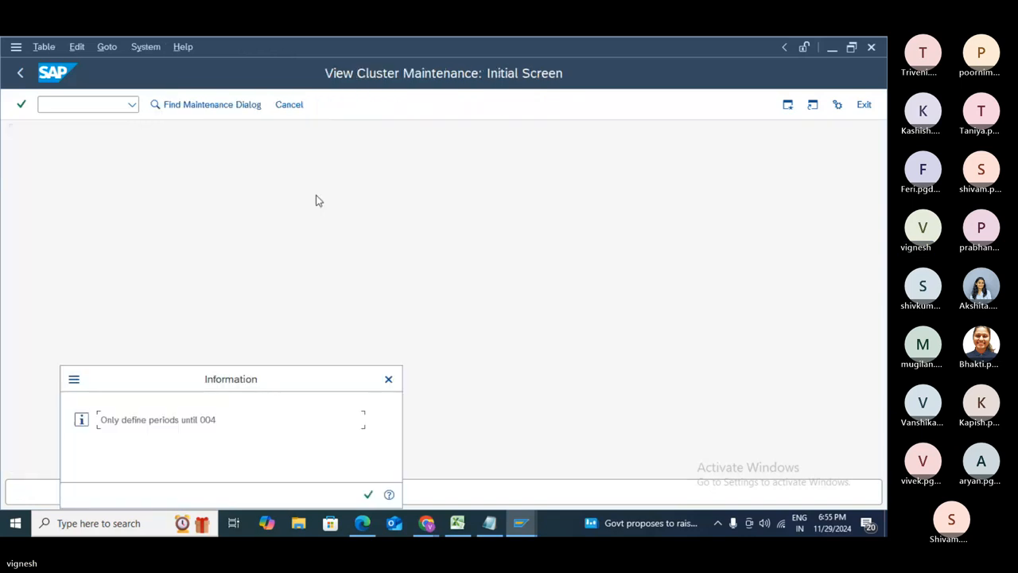
left_click(368, 494)
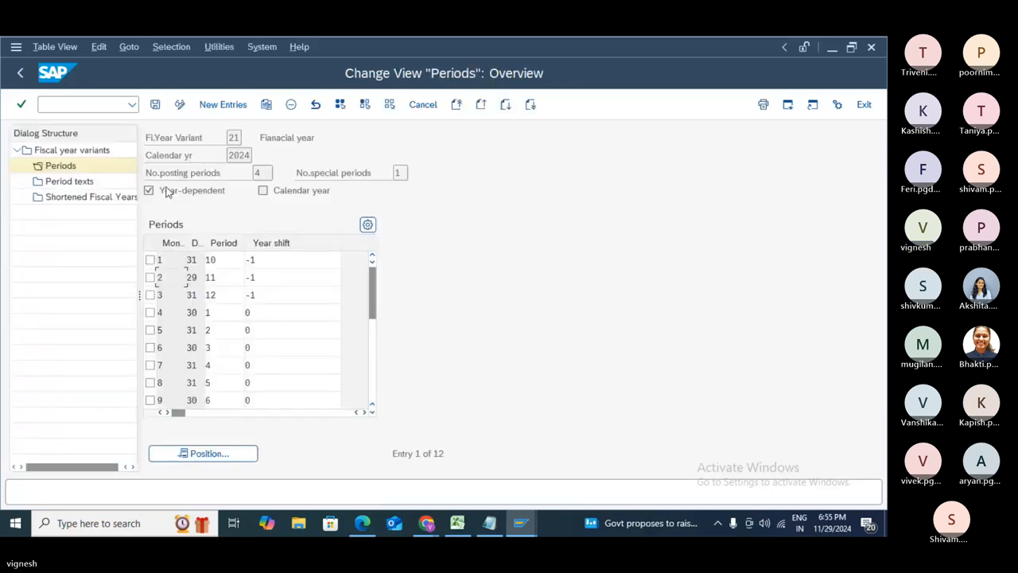
left_click(291, 105)
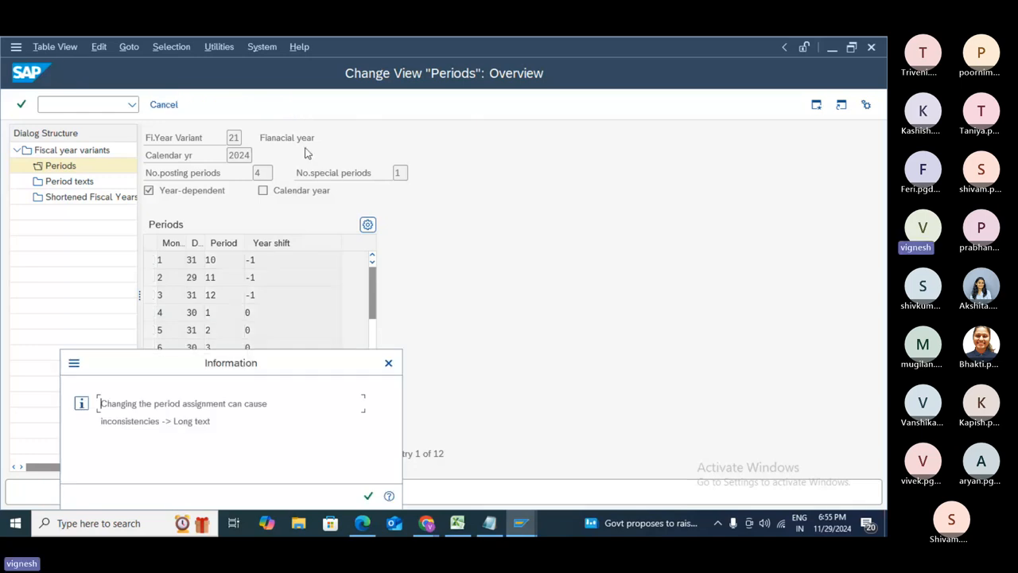
left_click(368, 495)
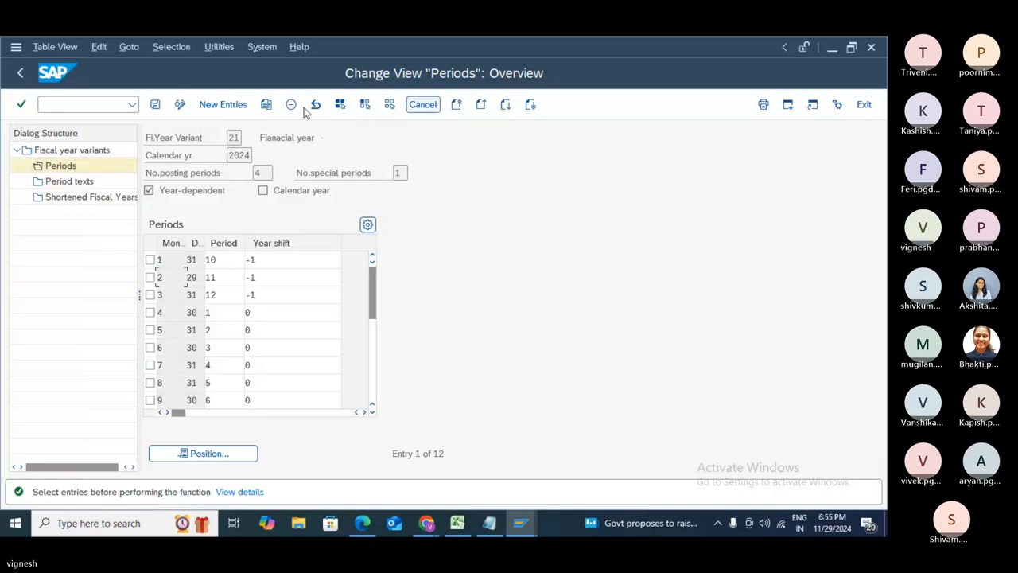
left_click(99, 103)
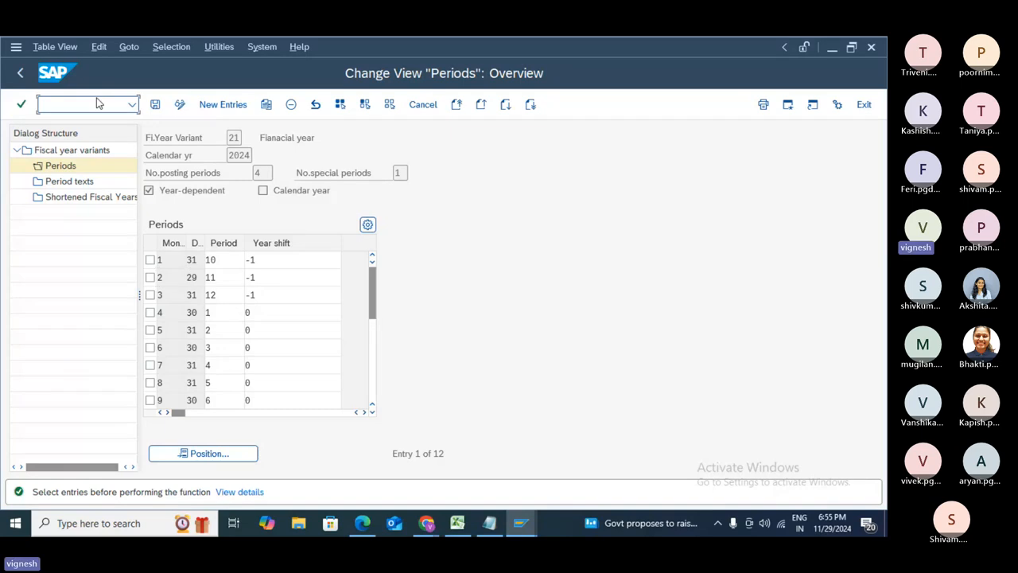
- Leave the current transaction with /n and open the SAP Reference IMG via SPRO
type("/n")
key("Return")
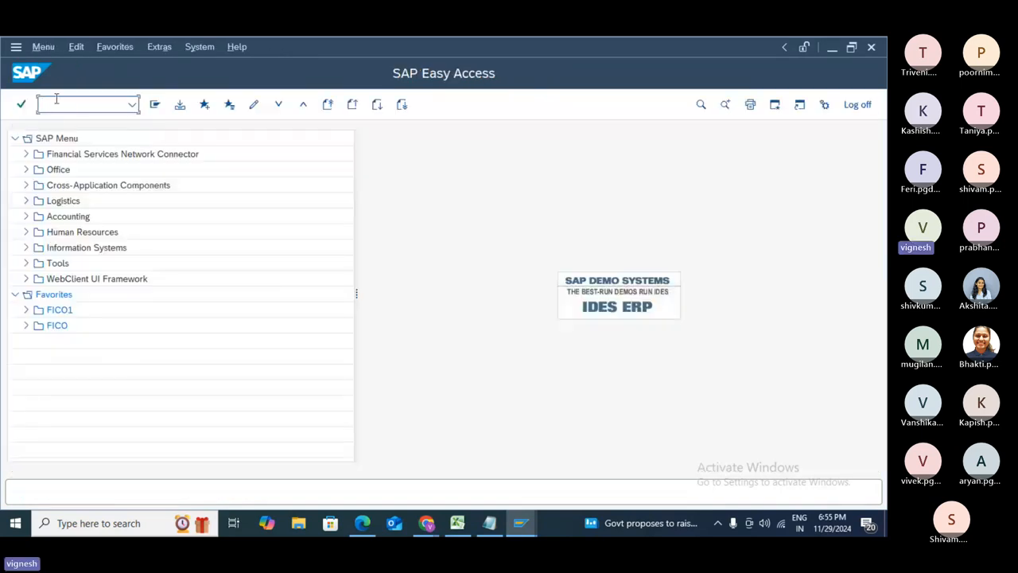
type("spro")
key("Return")
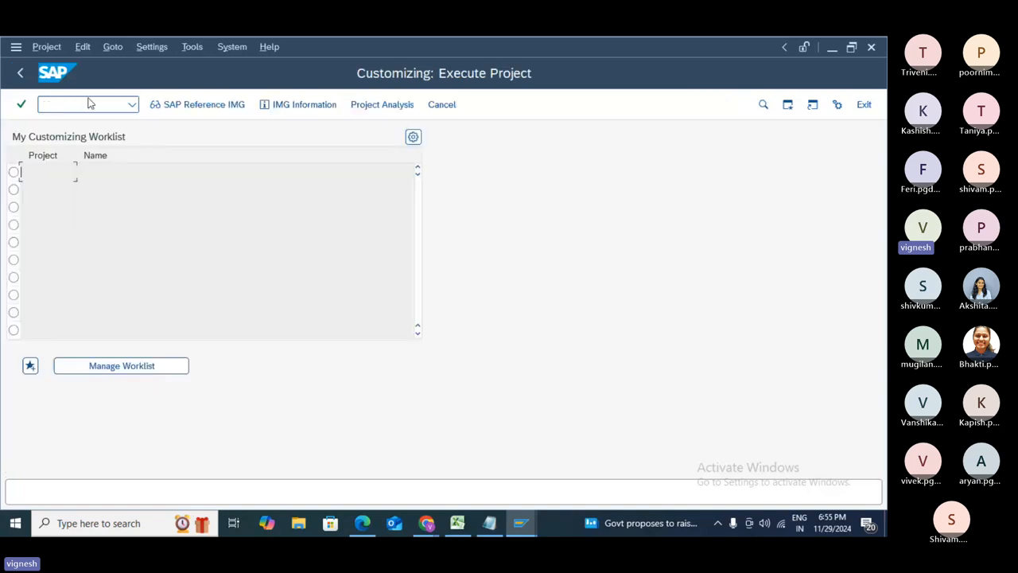
left_click(234, 107)
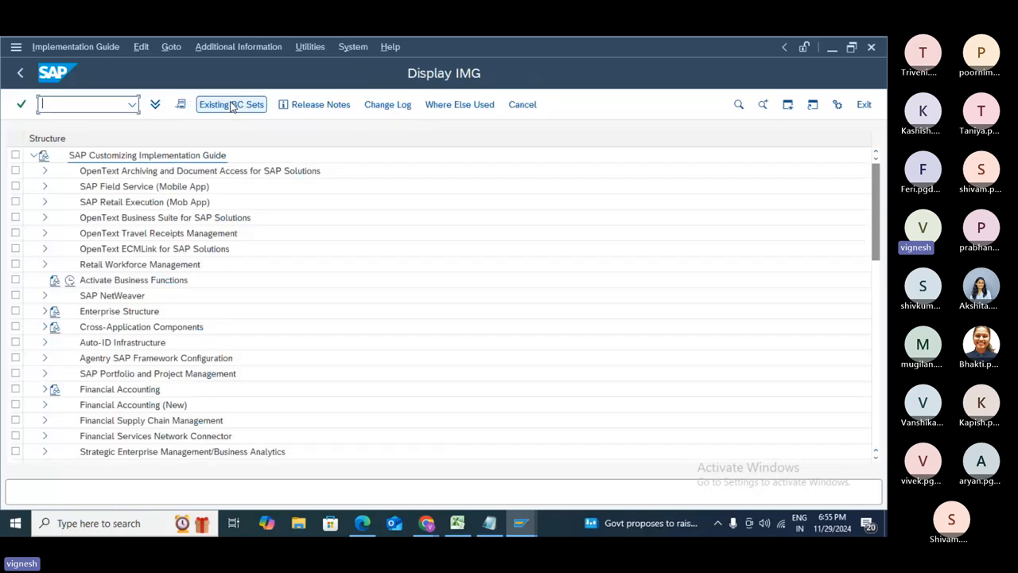
- Run Maintain Fiscal Year Variant under Financial Accounting (New) > Global Settings > Ledgers > Fiscal Year and Posting Periods
left_click(45, 405)
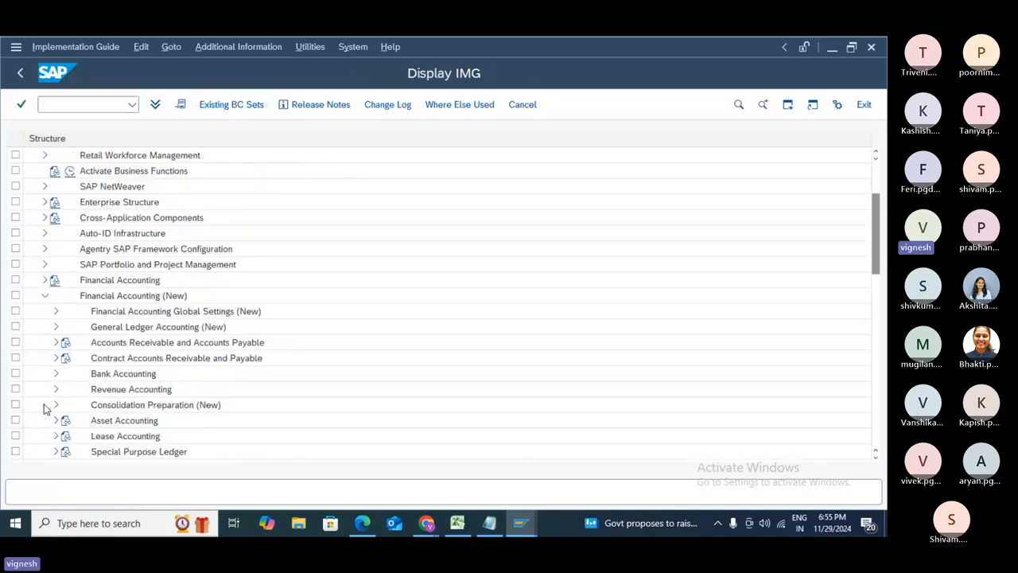
left_click(55, 311)
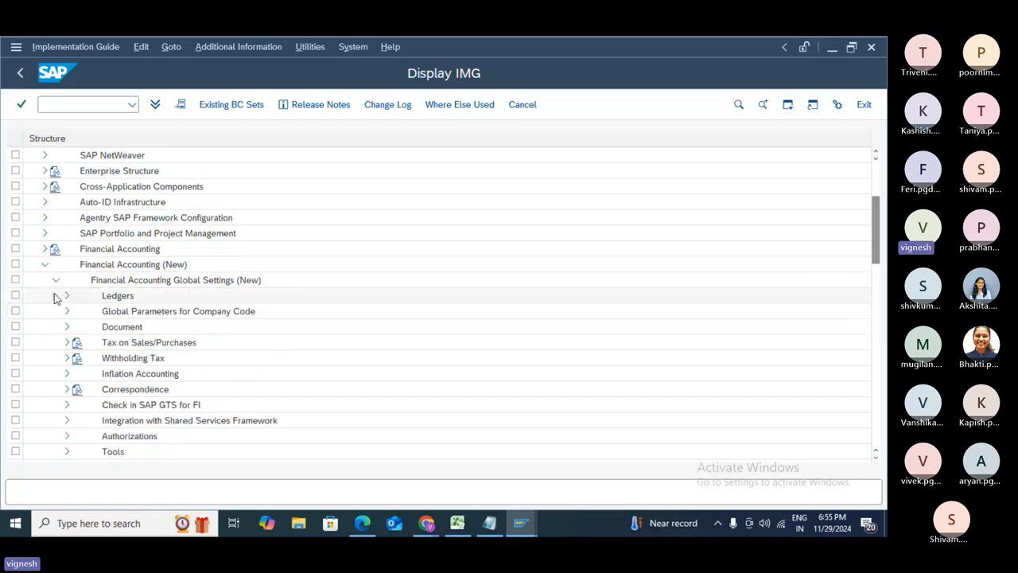
left_click(68, 298)
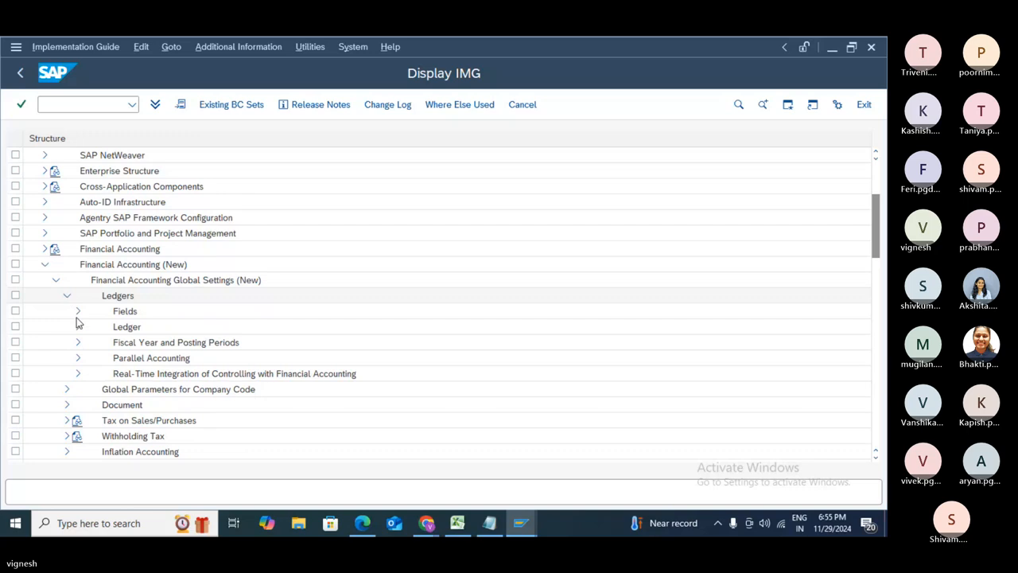
left_click(78, 342)
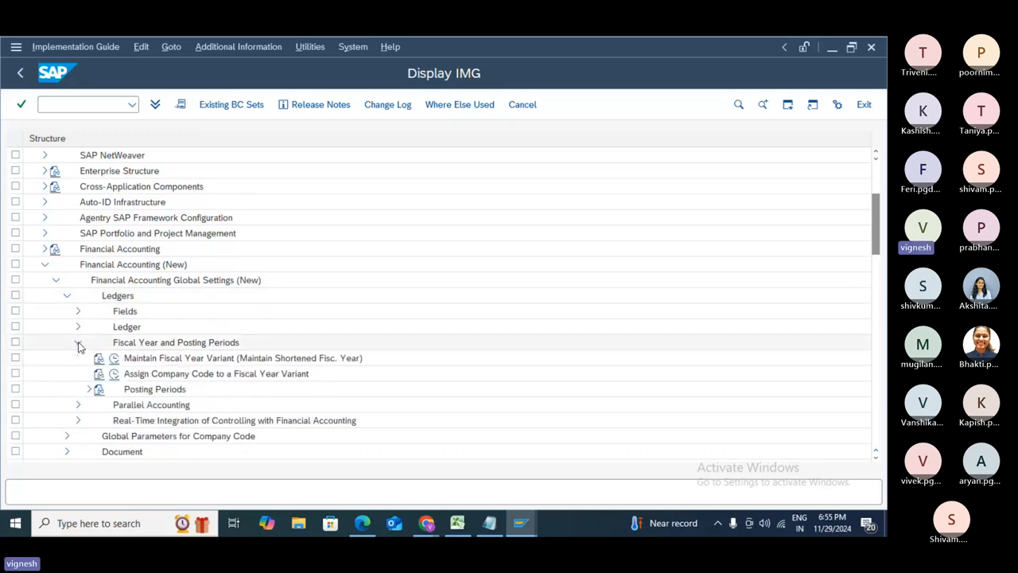
left_click(114, 360)
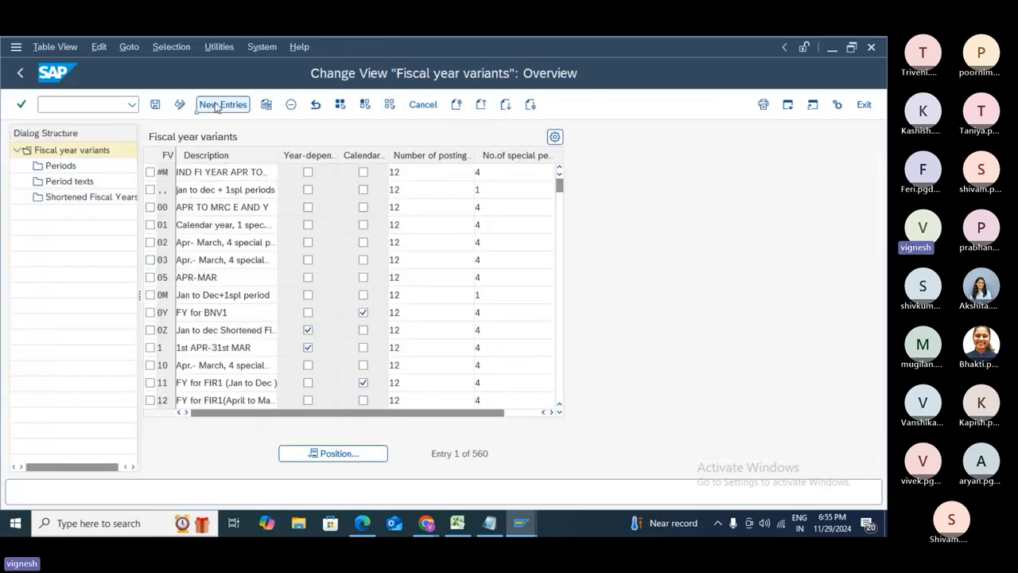
- Add new fiscal year variant 23 described 'short fiscal year' and mark it year-dependent
left_click(217, 106)
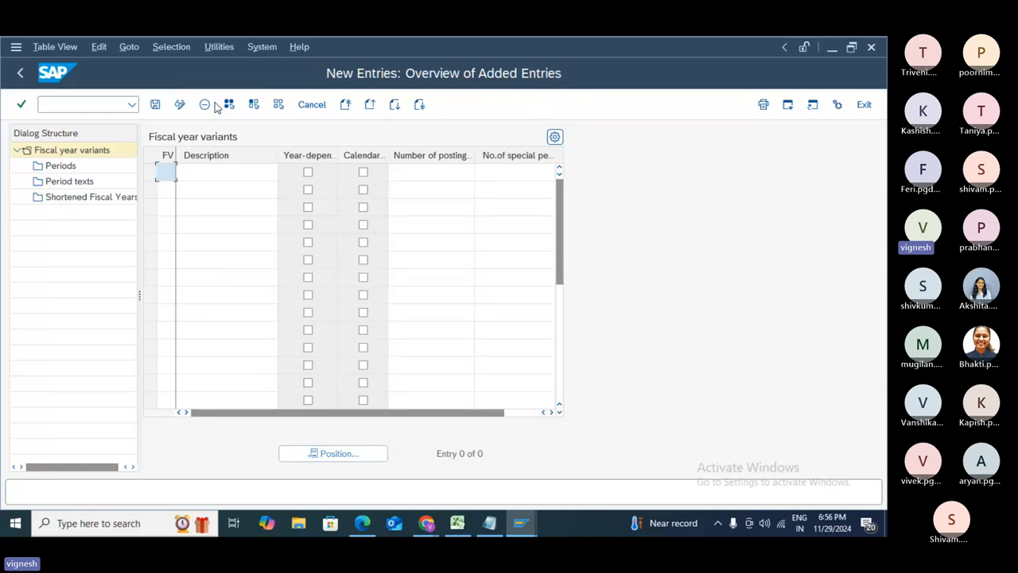
type("23")
key("Tab")
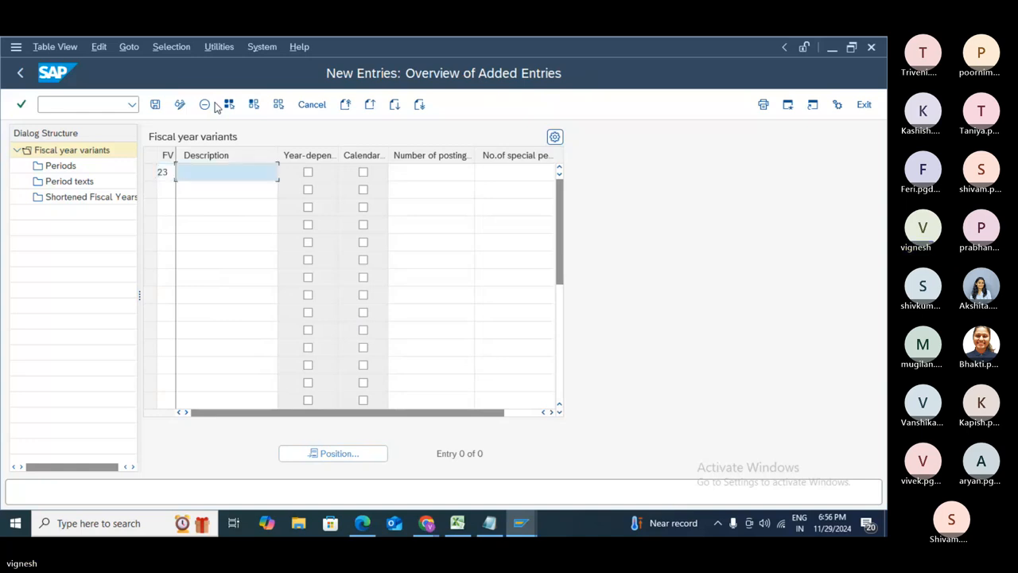
type("short")
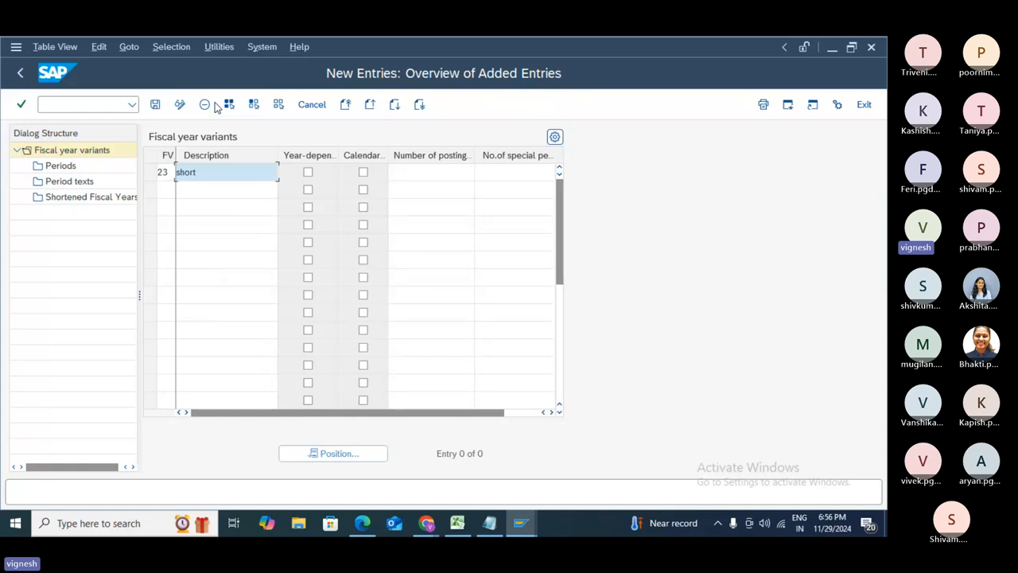
type(" fi")
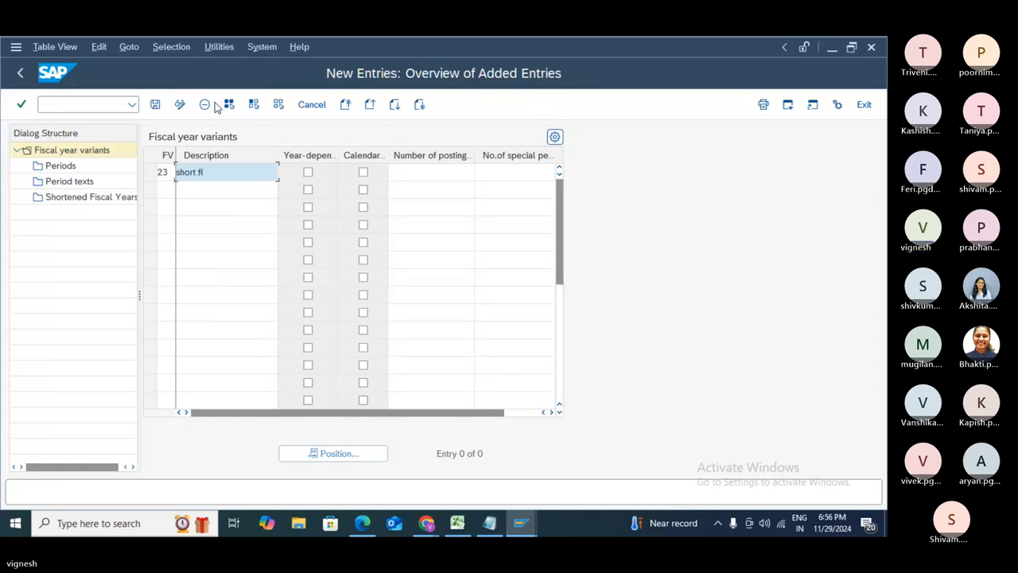
type("scal year")
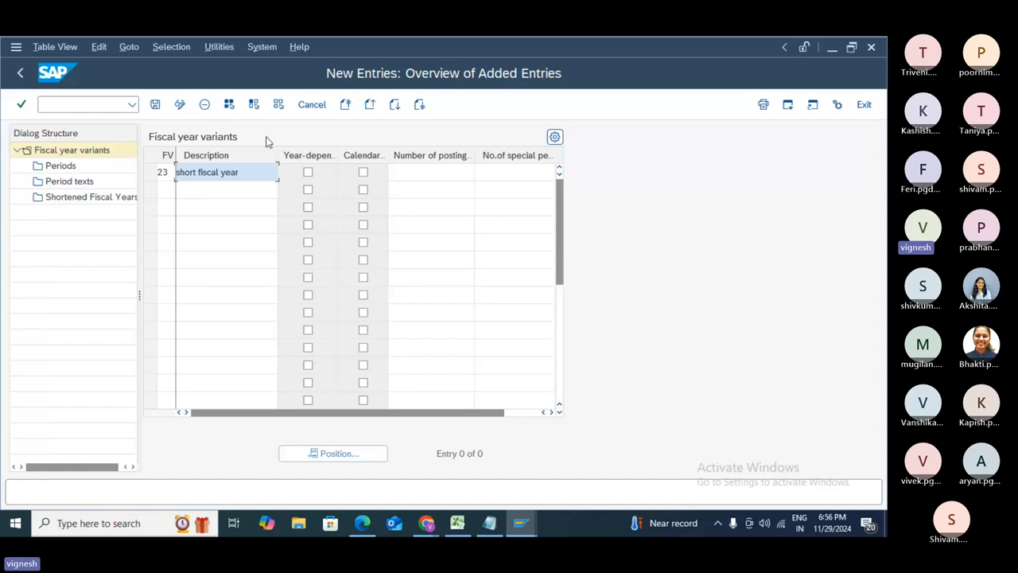
left_click(308, 172)
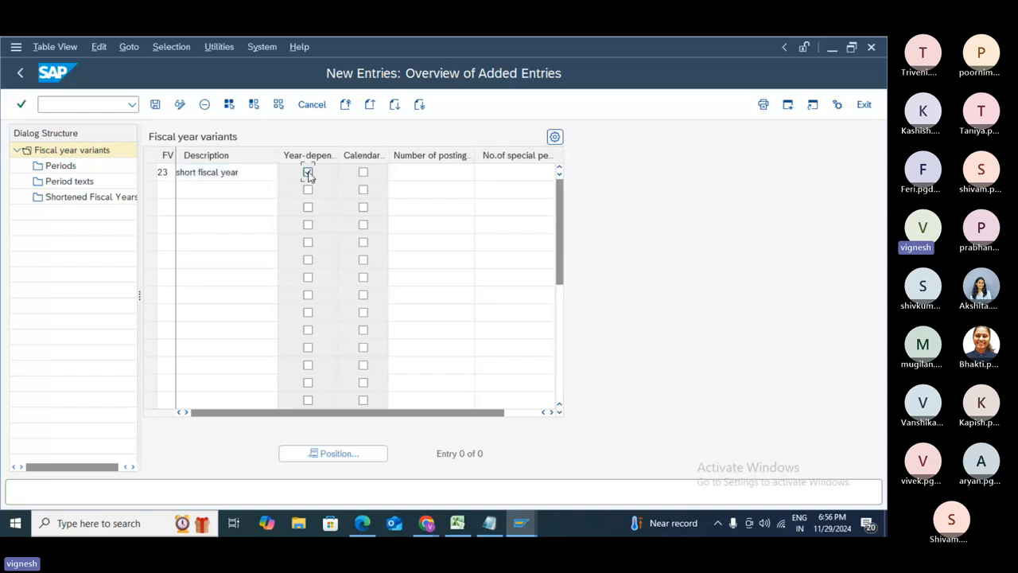
- Give the variant 4 posting periods and 1 special period, then save it
left_click(401, 173)
type("4")
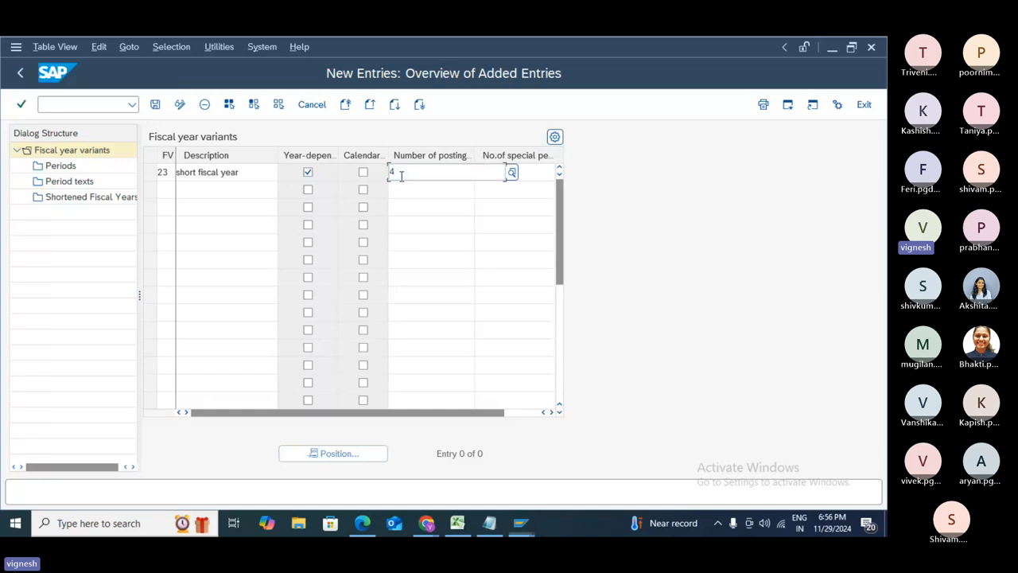
key("BackSpace")
type("4")
key("Tab")
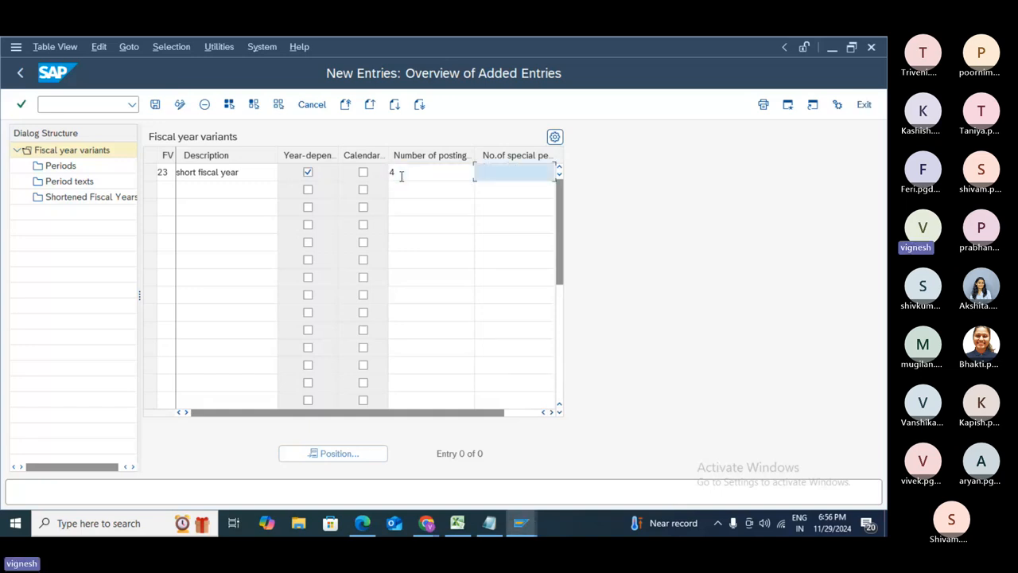
type("1")
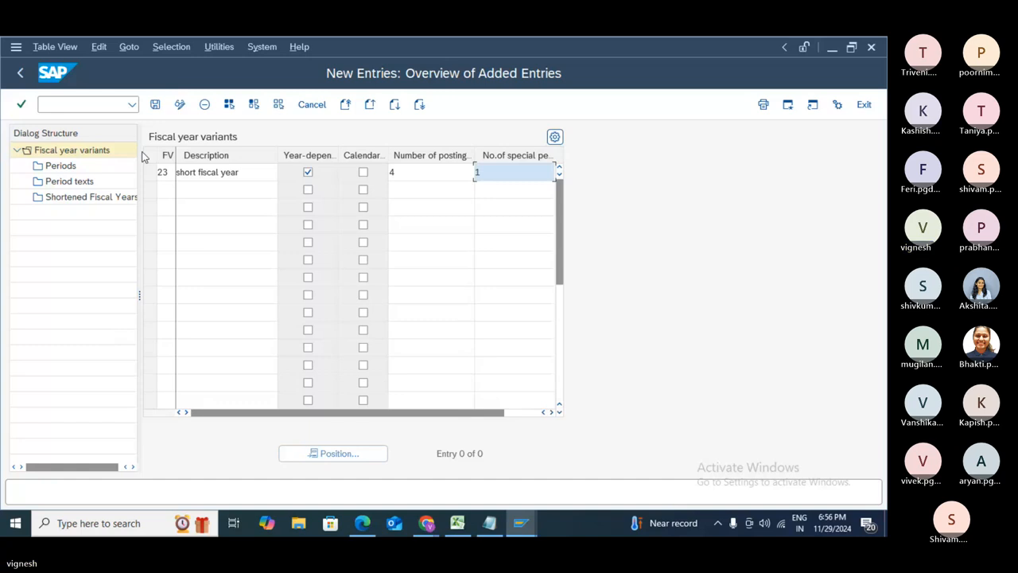
left_click(155, 105)
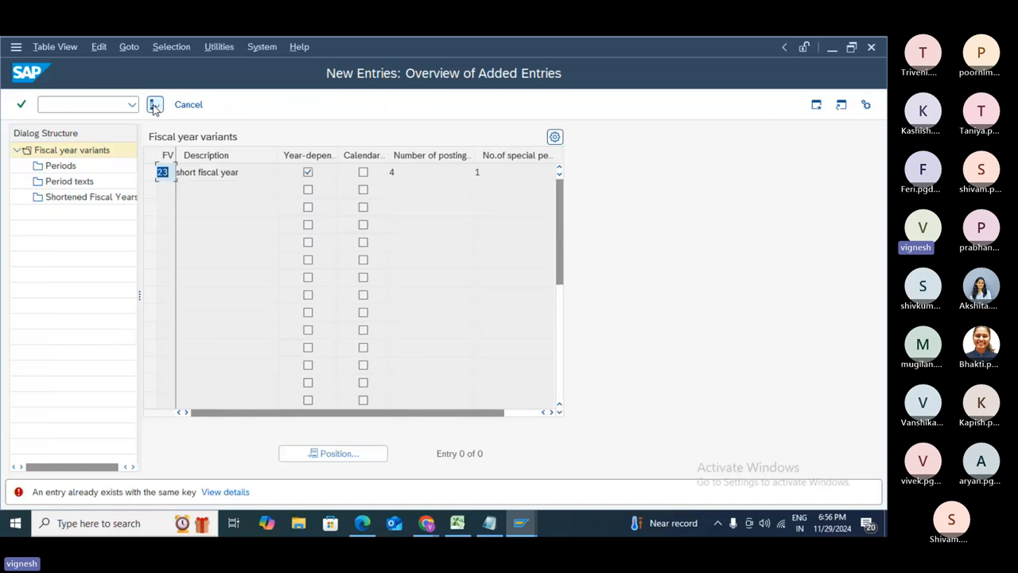
- Try keys 24, X2 and X5, then save the variant as 69 under the customizing request
type("24")
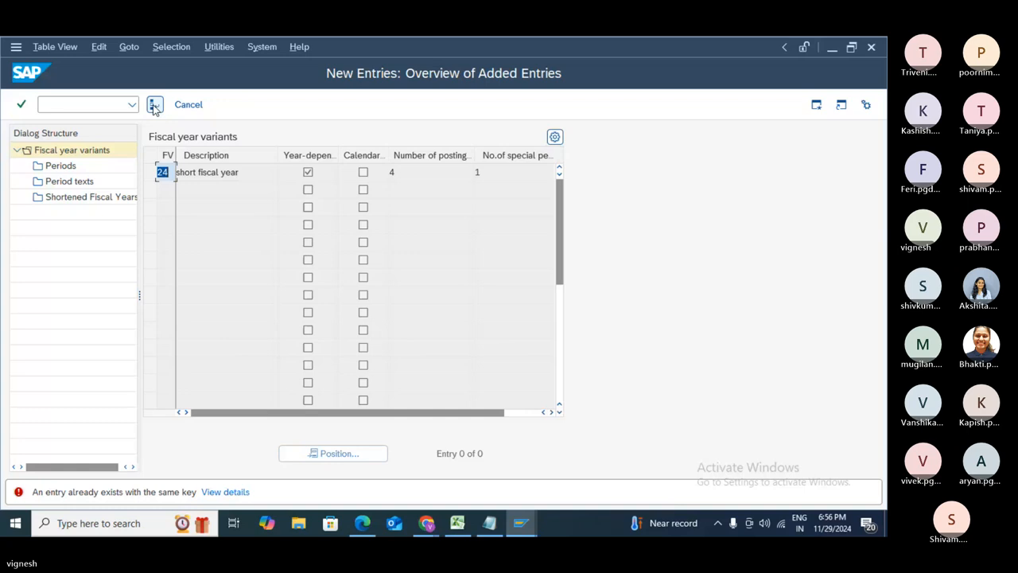
type("x2")
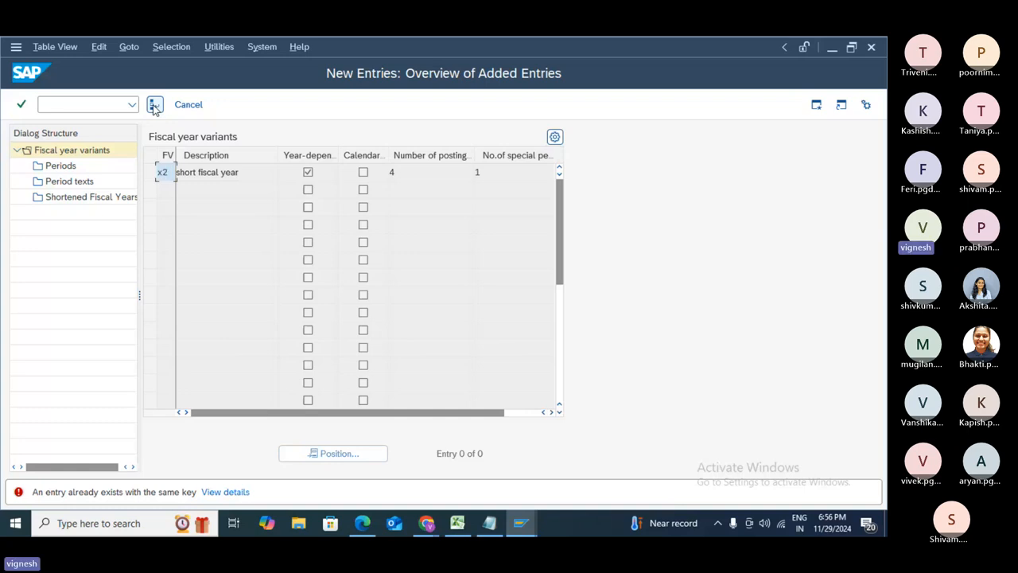
key("Return")
type("x5")
key("Return")
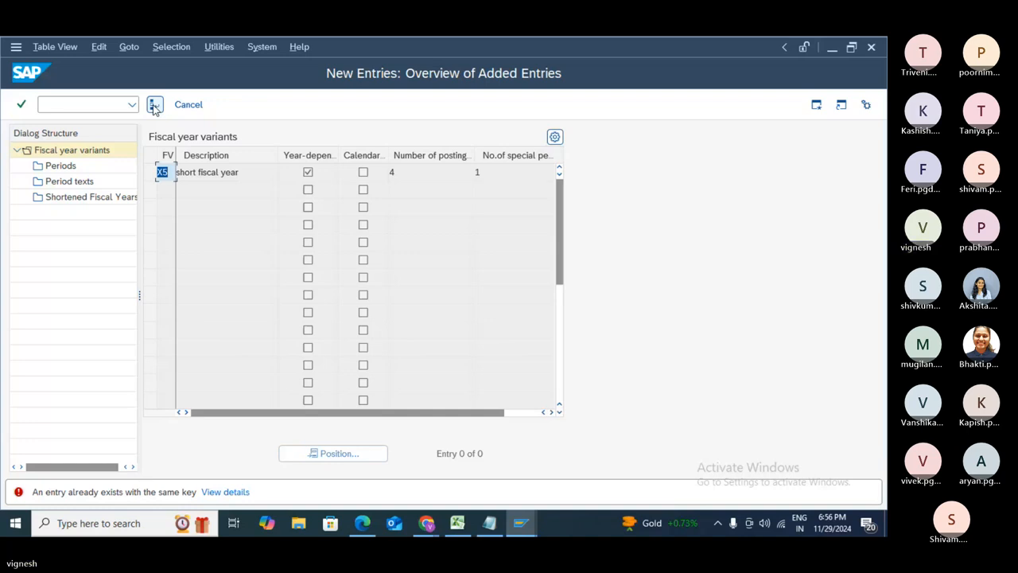
type("69")
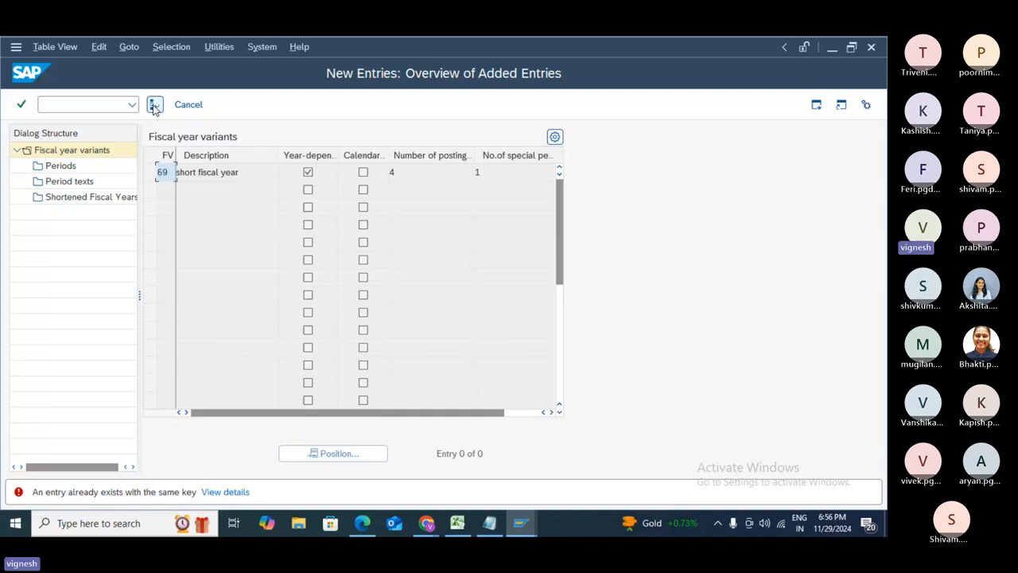
left_click(154, 105)
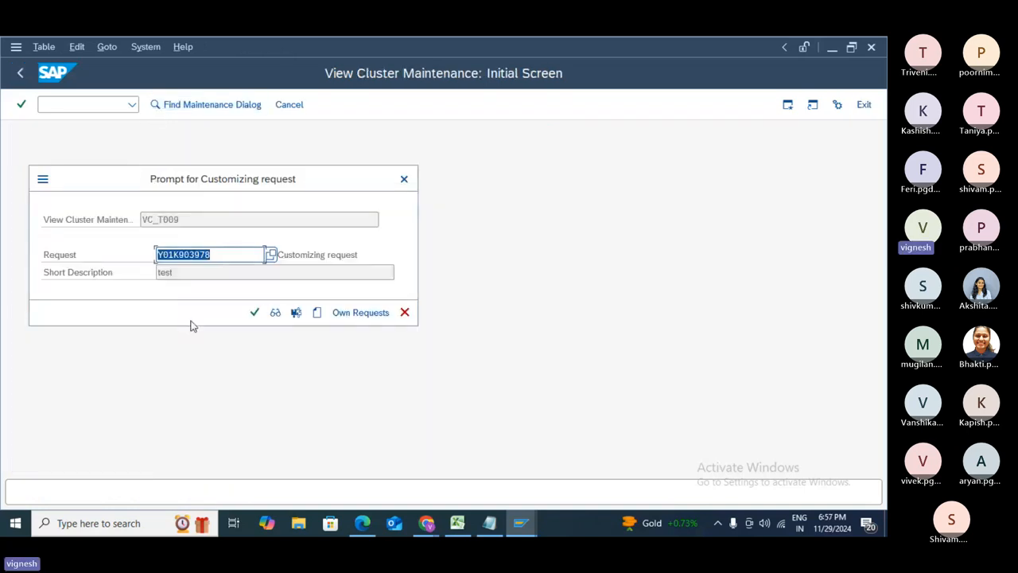
left_click(254, 313)
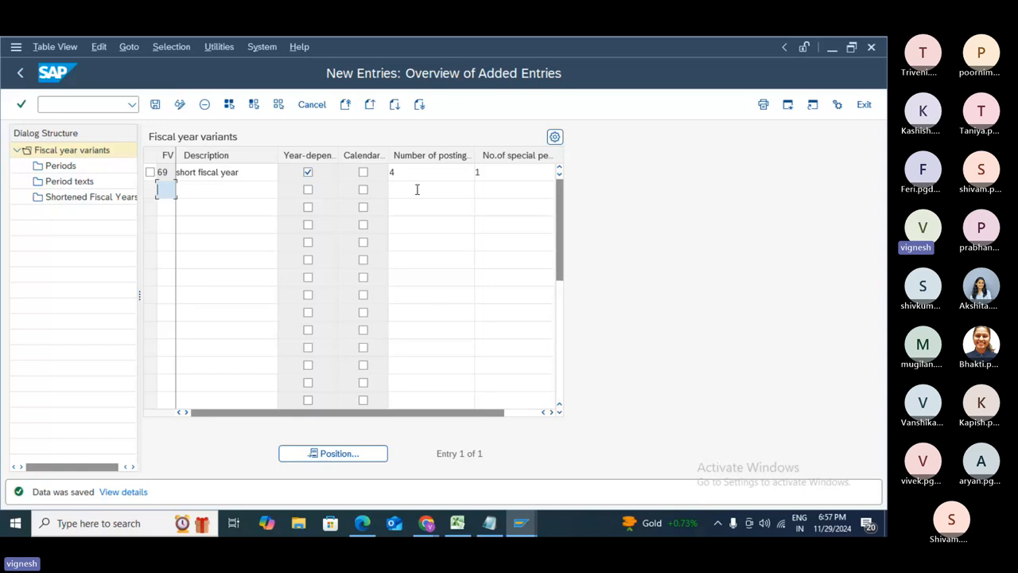
left_click(150, 172)
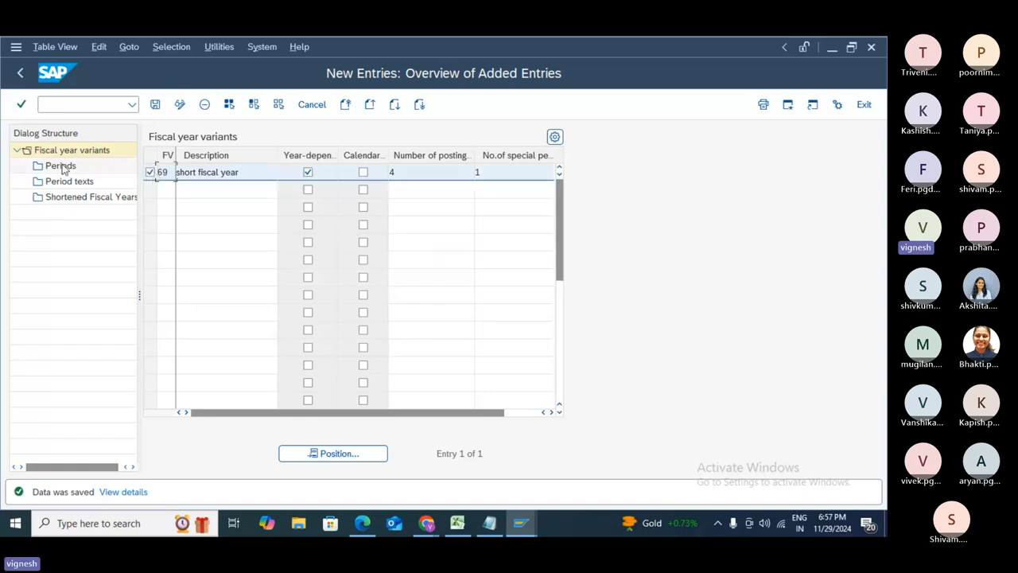
- Open variant 69's periods for 2024 and start a new entry with month 10, day 31
double_click(62, 166)
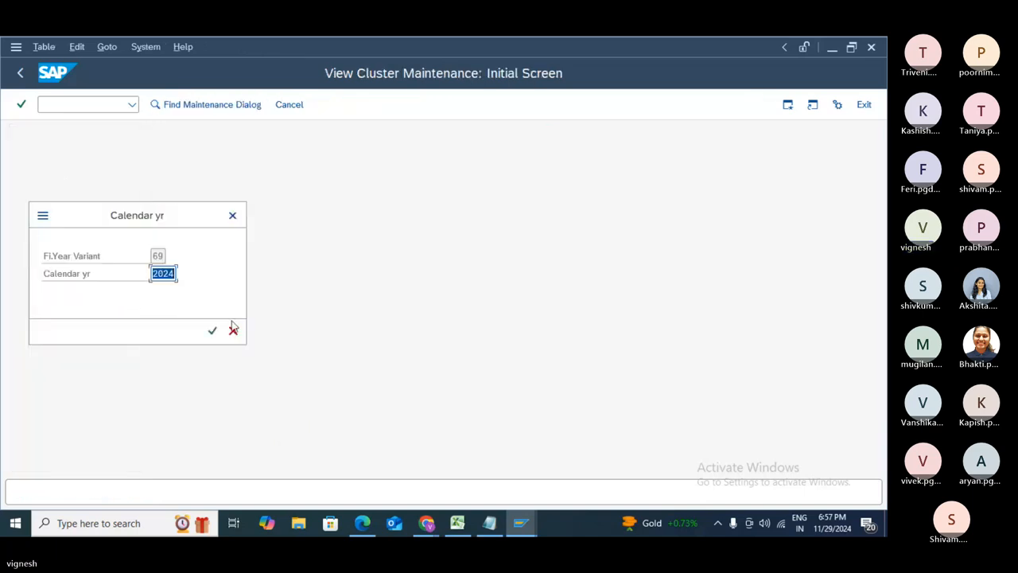
left_click(212, 334)
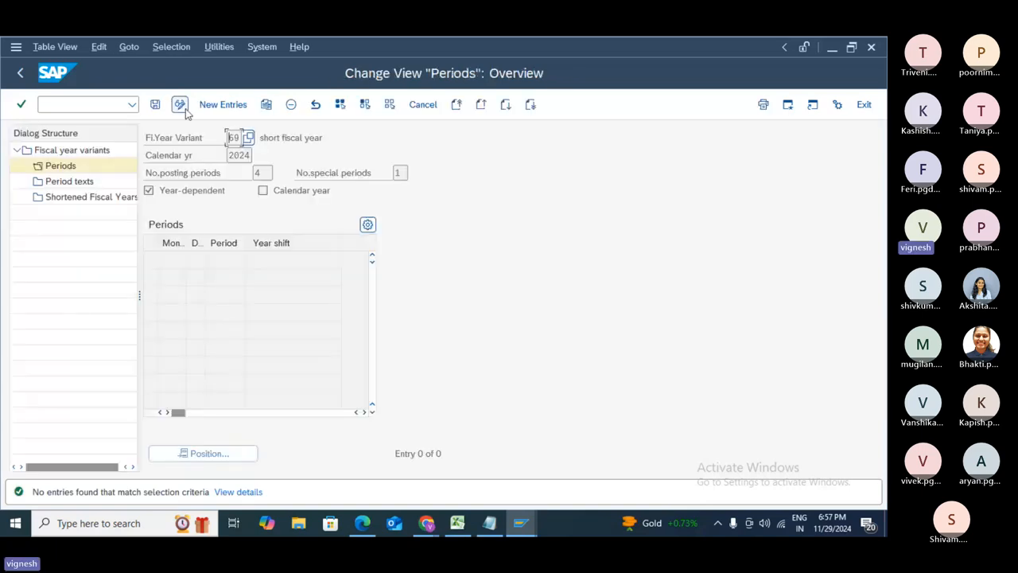
left_click(223, 104)
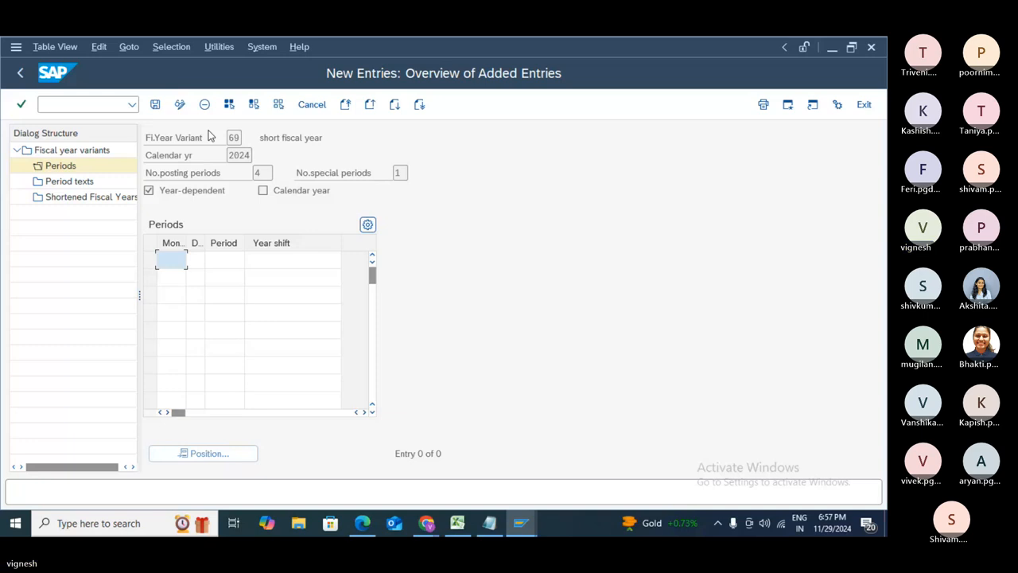
type("10")
key("Tab")
type("3")
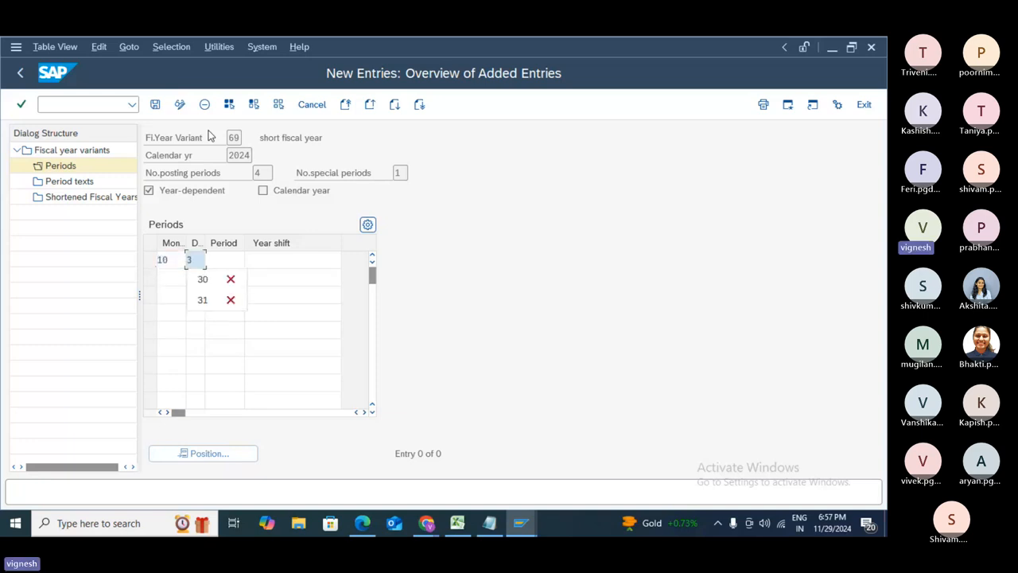
type("1")
key("Tab")
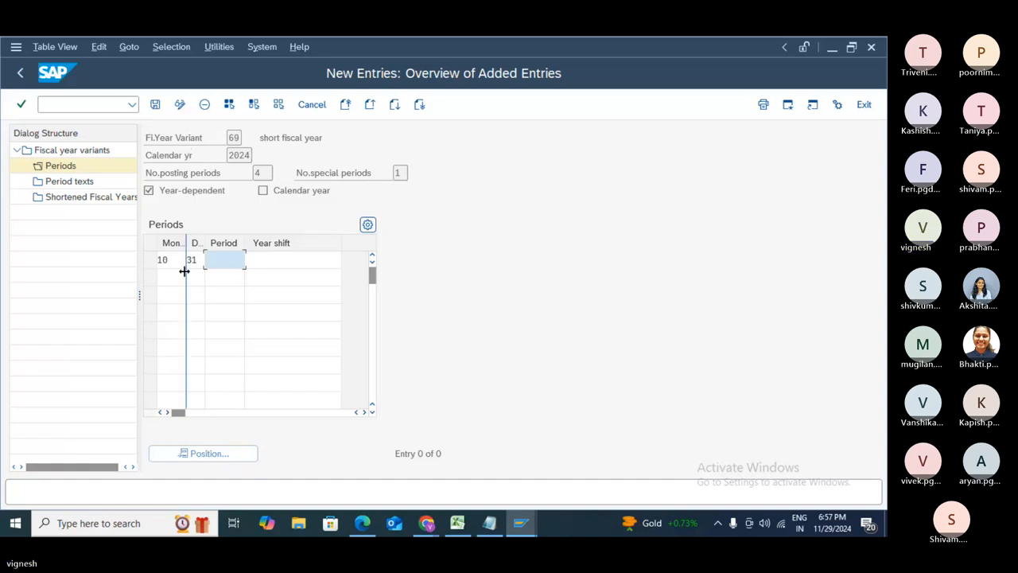
key("BackSpace")
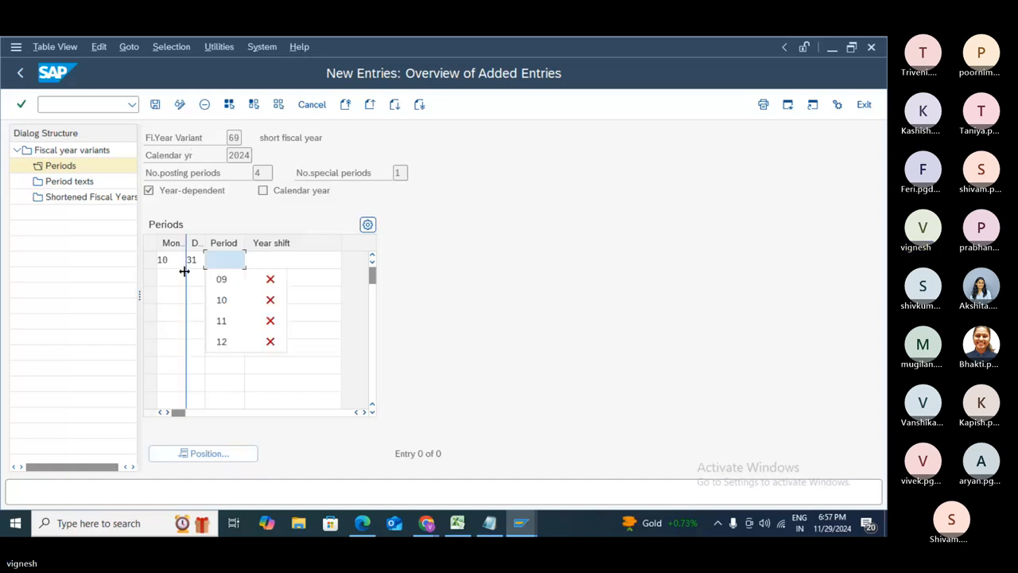
- Correct the first row to month 09, day 30, period 09
left_click(177, 258)
key("BackSpace")
key("BackSpace")
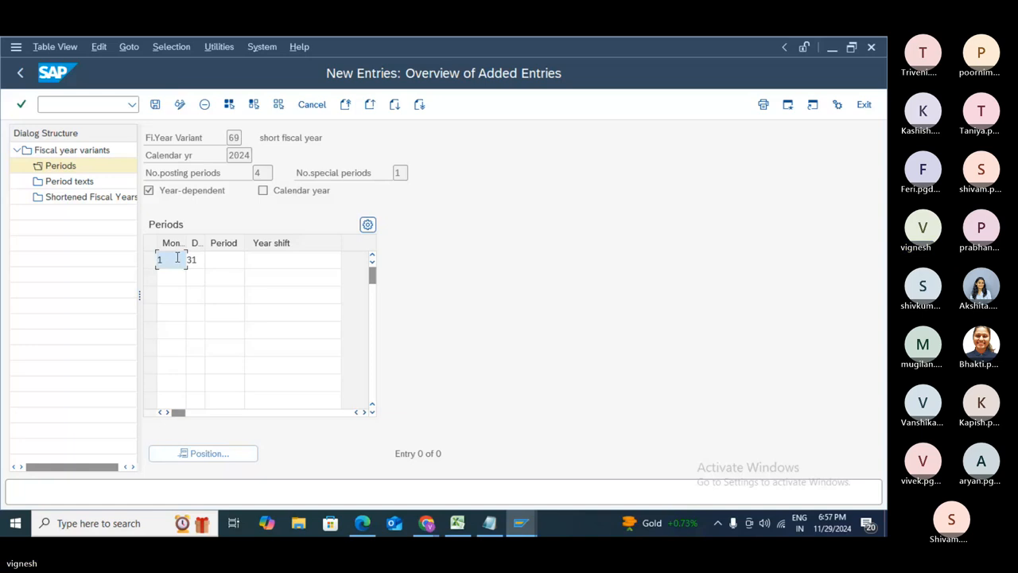
type("4")
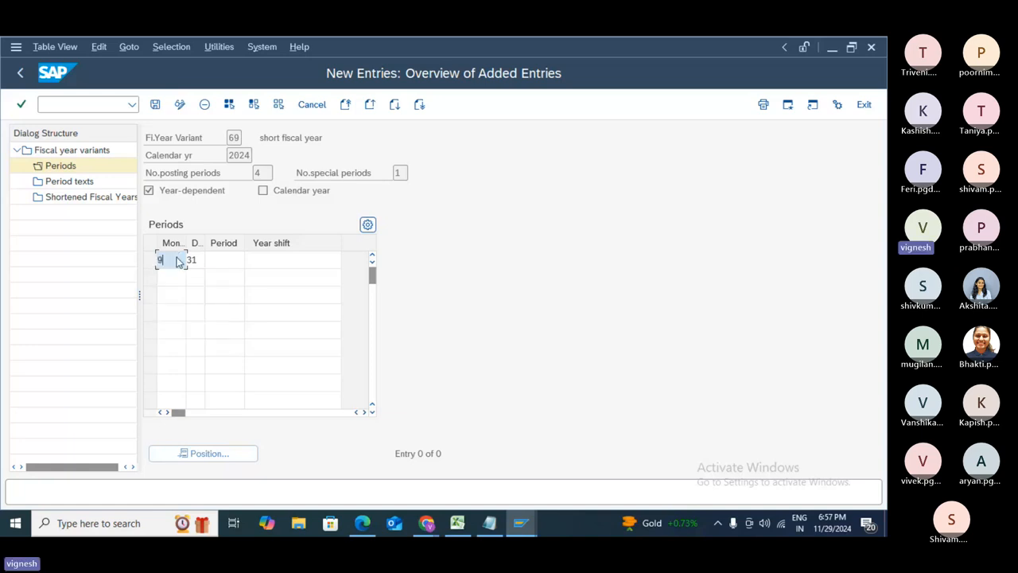
key("BackSpace")
type("09")
key("Tab")
key("BackSpace")
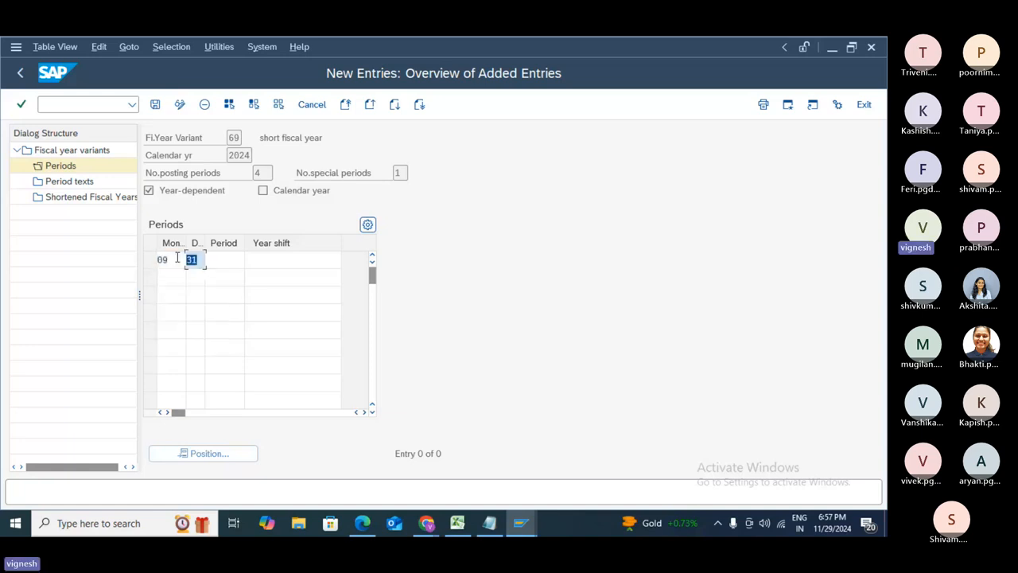
type("0")
key("Tab")
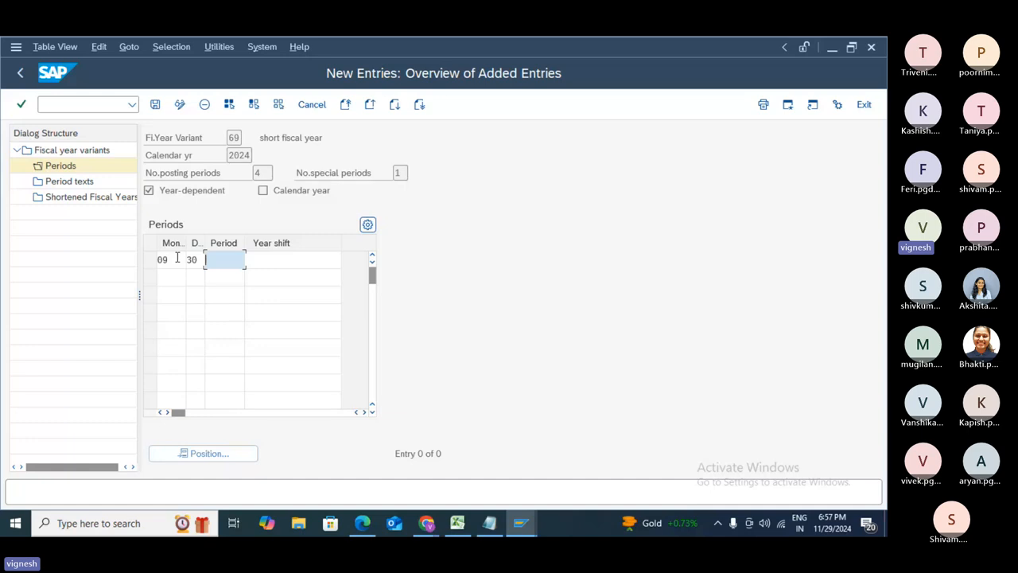
type("09")
key("Escape")
- Enter row two as month 10, day 31, period 10 and row three as month 11, day 30
left_click(171, 275)
type("10")
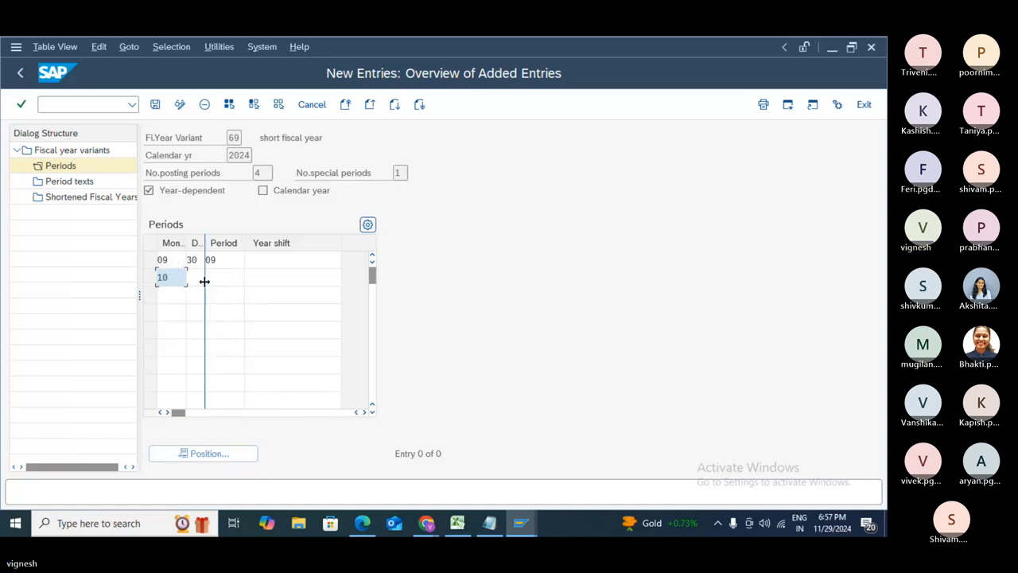
left_click(202, 281)
type("31")
key("Tab")
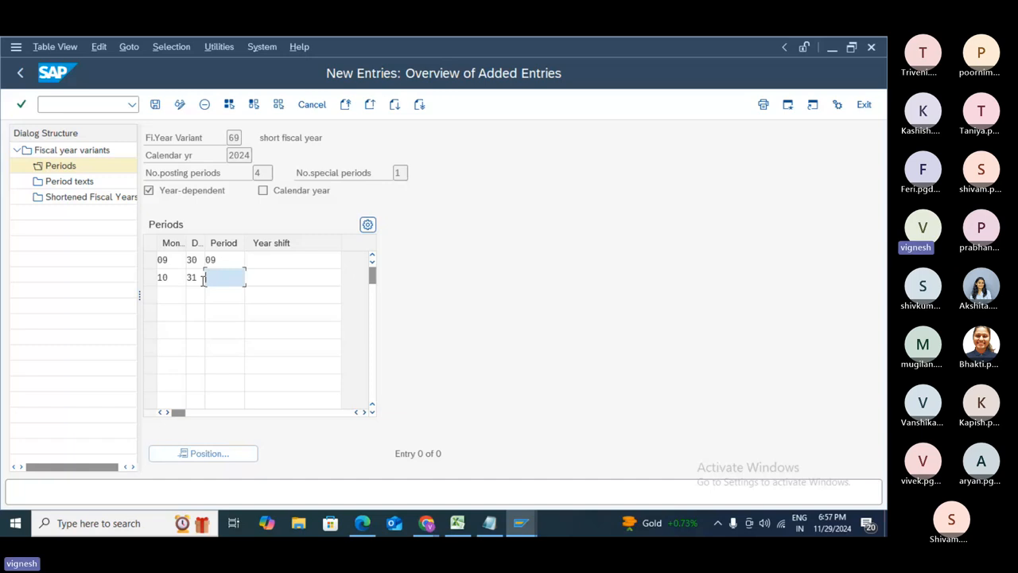
type("10")
left_click(168, 296)
type("1")
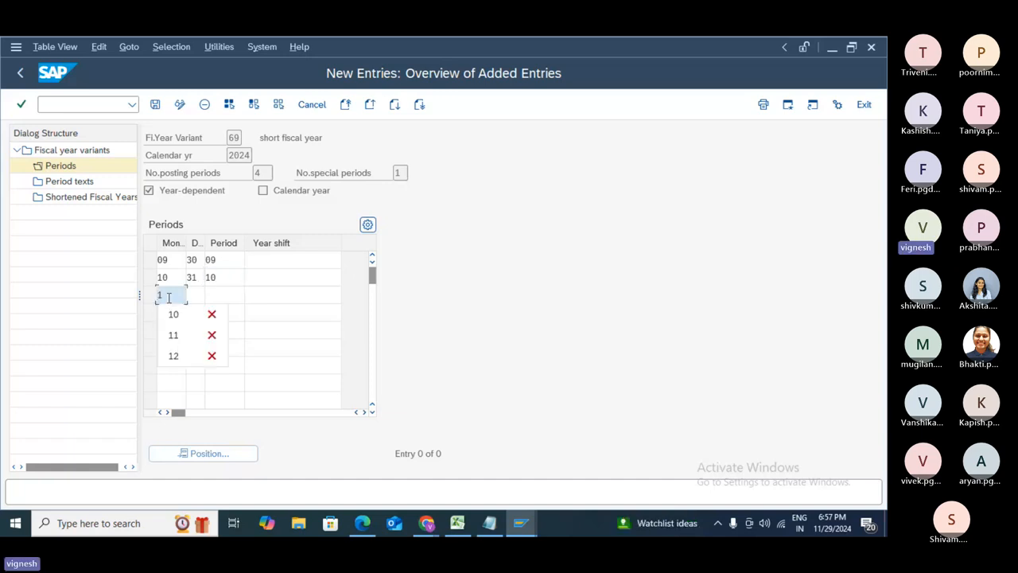
type("1")
key("Tab")
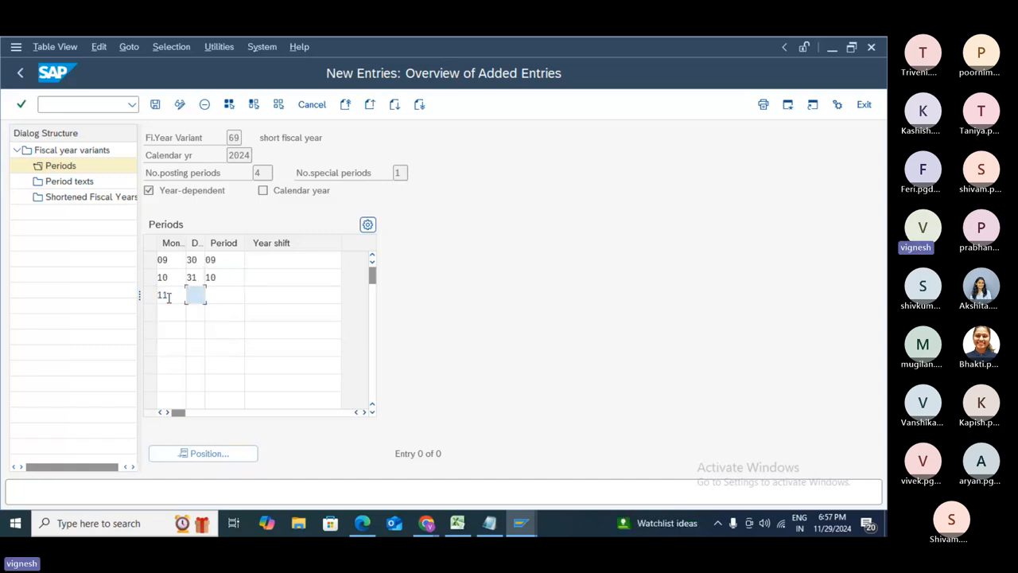
type("30")
key("Tab")
type("11")
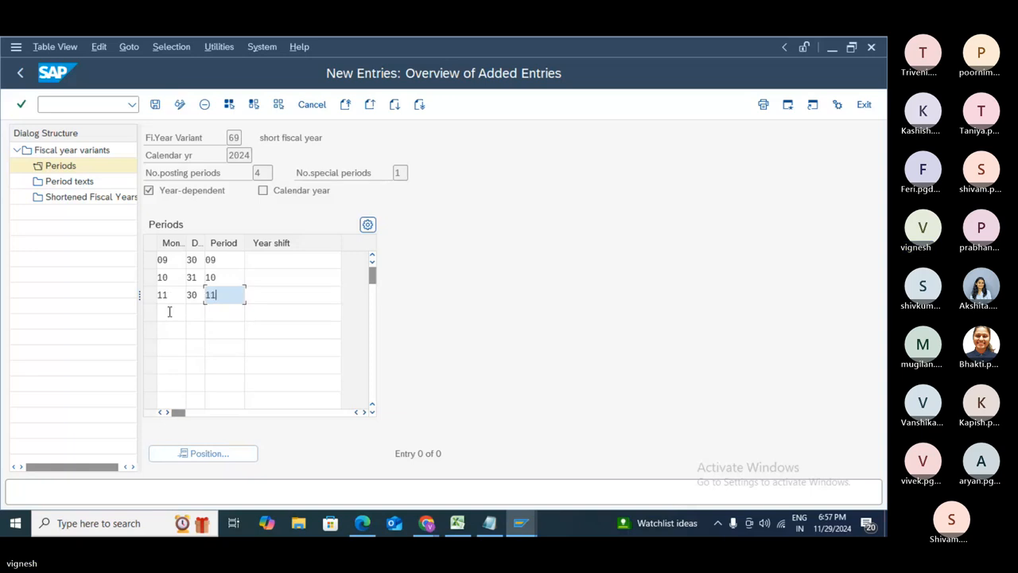
- Enter row four as month 12, day 31, period 12 and save the entries
left_click(168, 312)
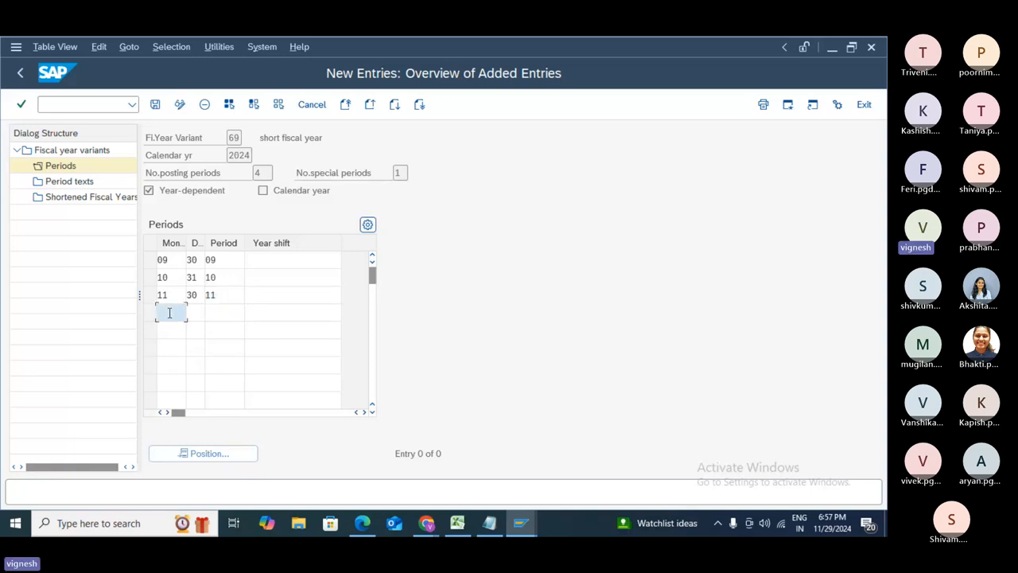
type("12")
key("Tab")
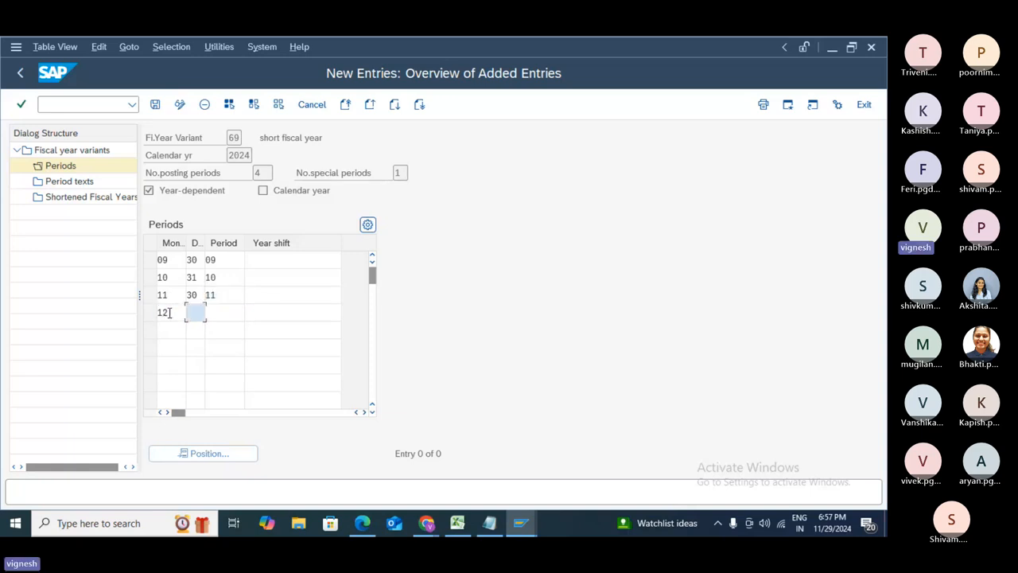
type("31")
key("Tab")
type("12")
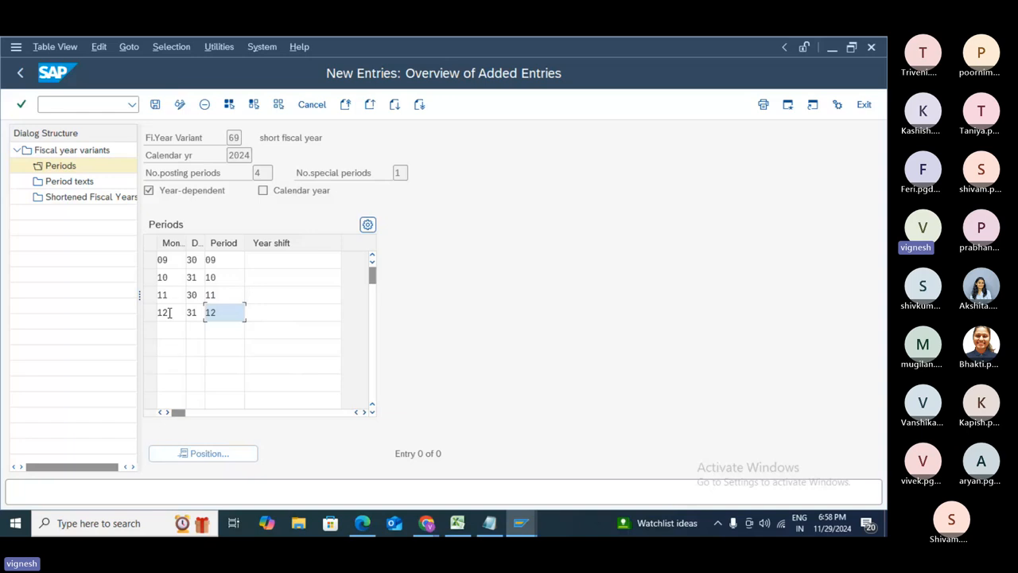
left_click(155, 105)
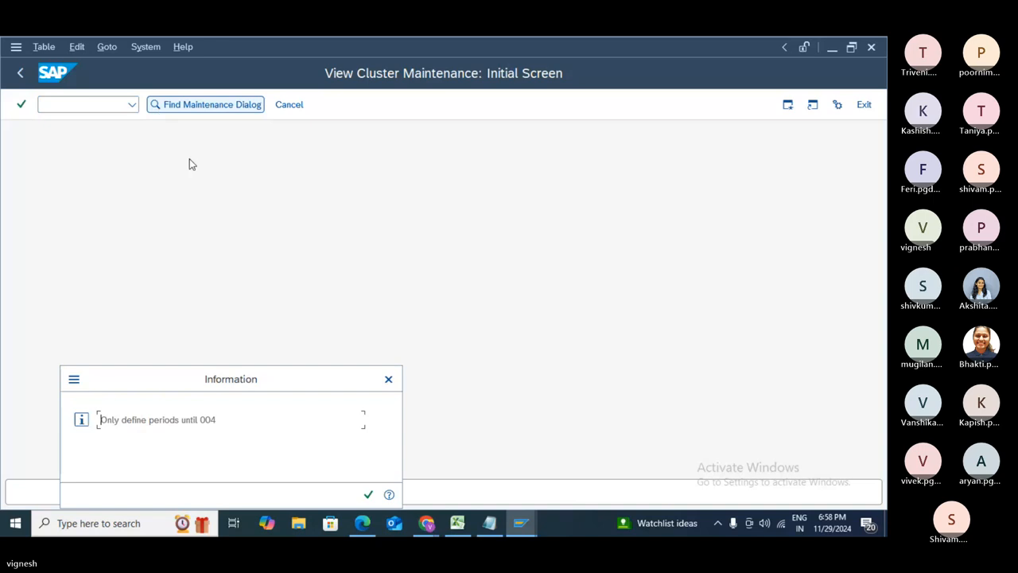
- Acknowledge the period-limit message and the 'Data not saved' notice
left_click(368, 495)
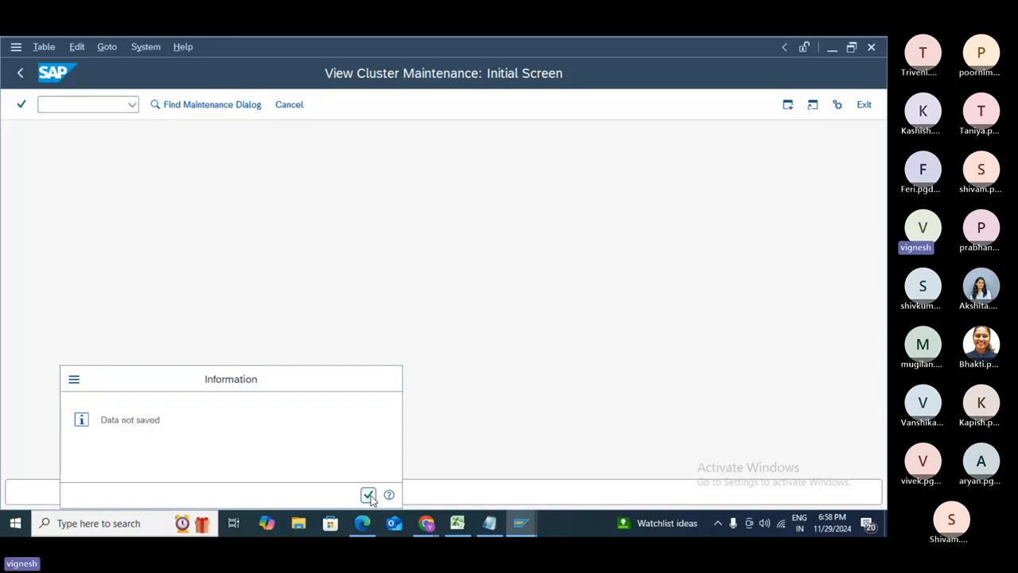
left_click(368, 495)
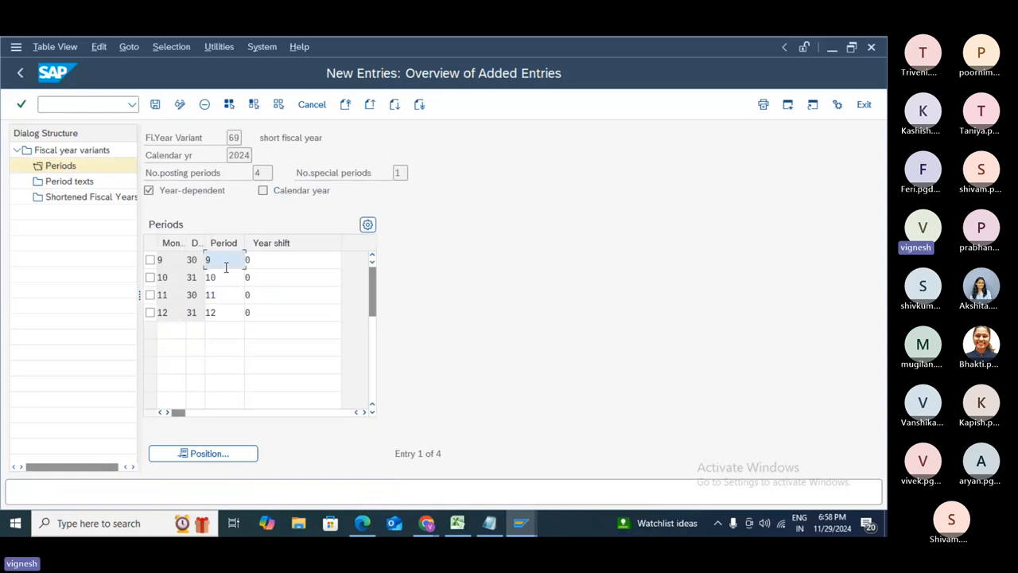
- Change the period numbers for months 09–12 to 1, 2, 3 and 4, and save
key("BackSpace")
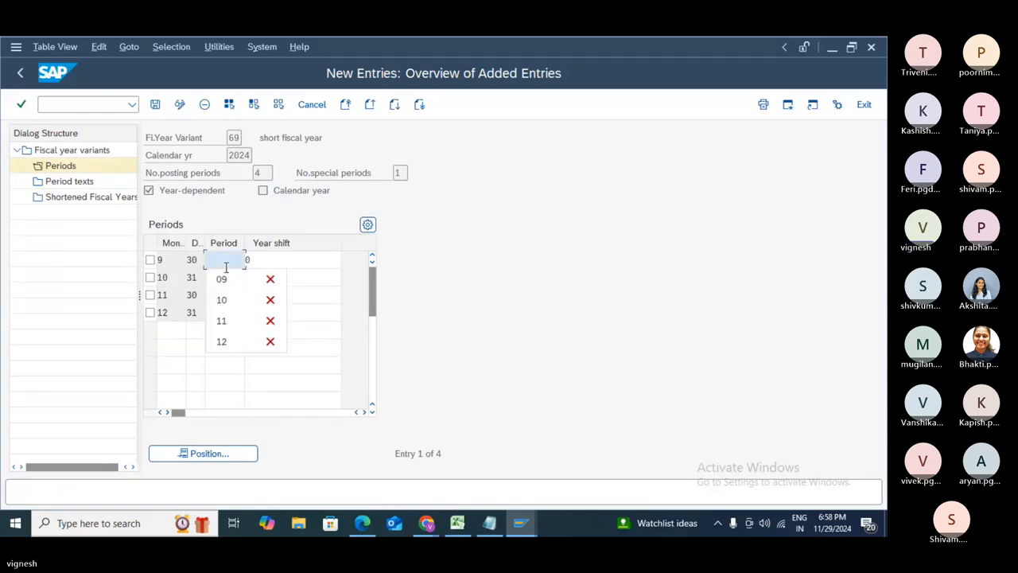
type("1")
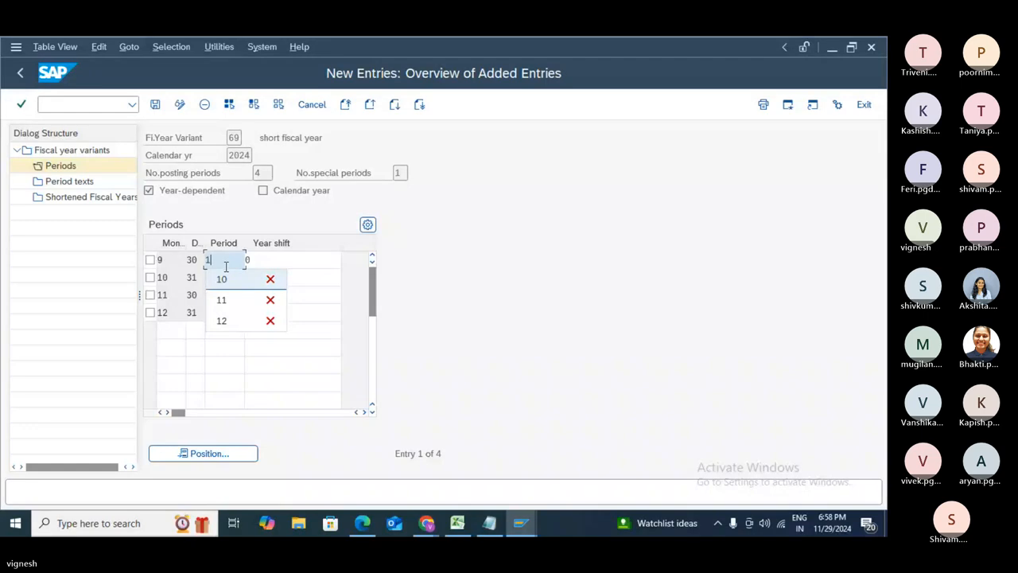
left_click(236, 277)
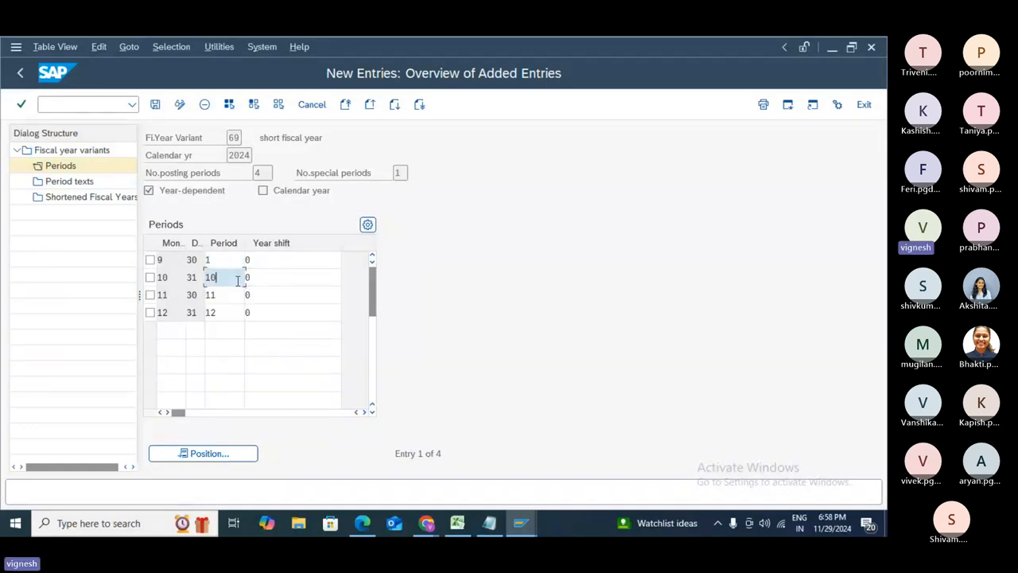
type("2")
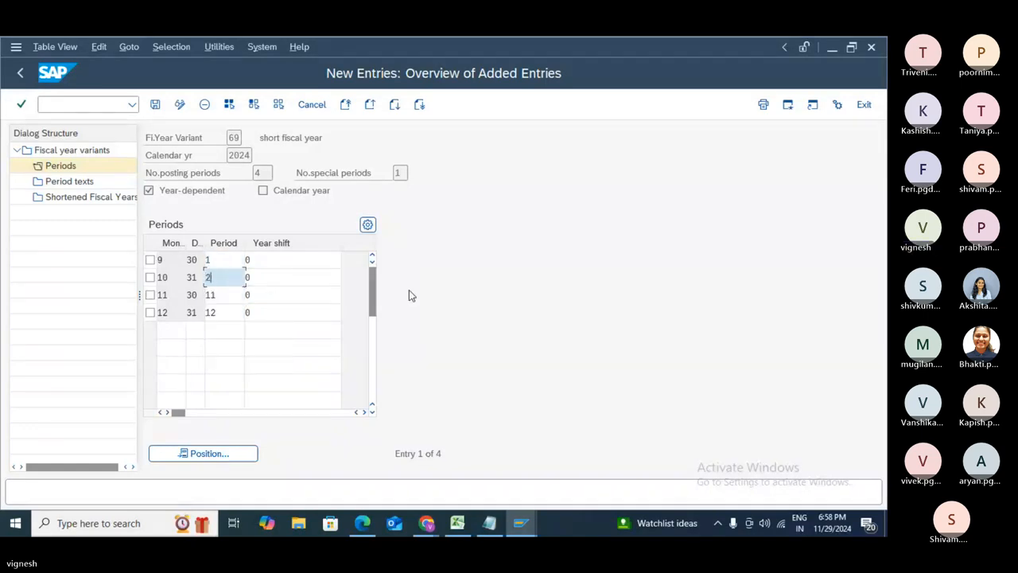
left_click(231, 296)
type("3")
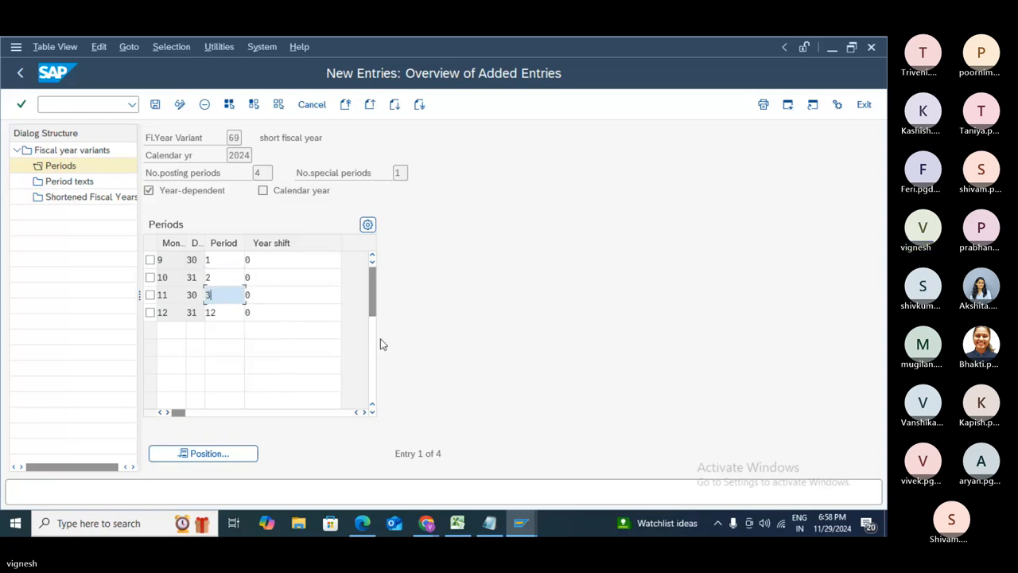
left_click(236, 311)
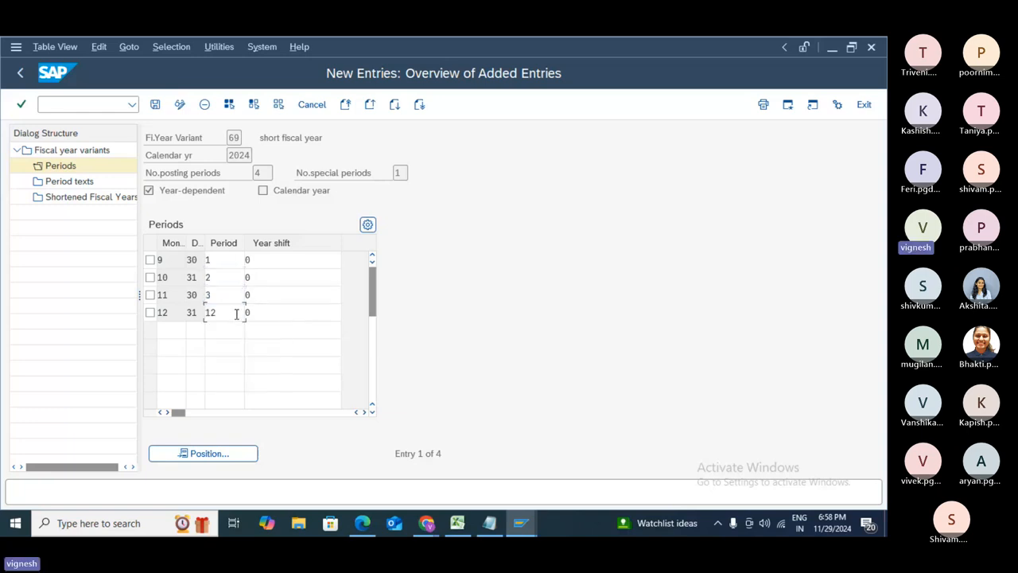
key("BackSpace")
key("BackSpace")
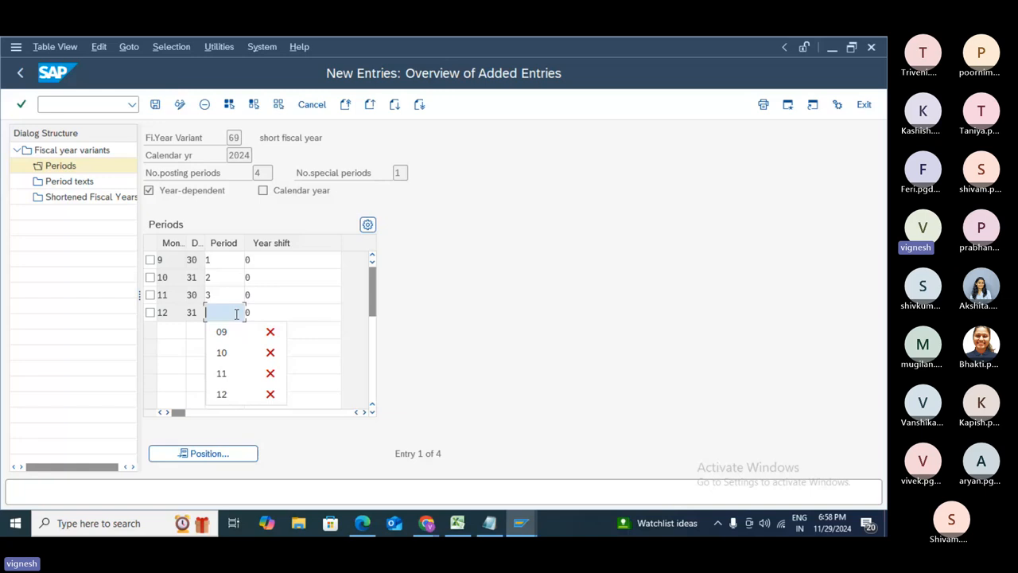
type("4")
left_click(155, 105)
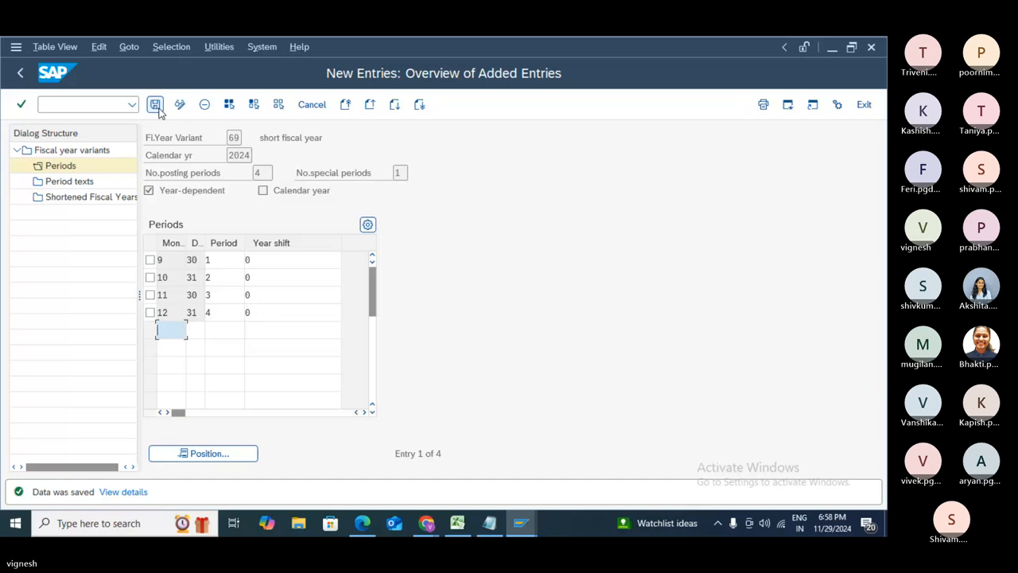
left_click(119, 201)
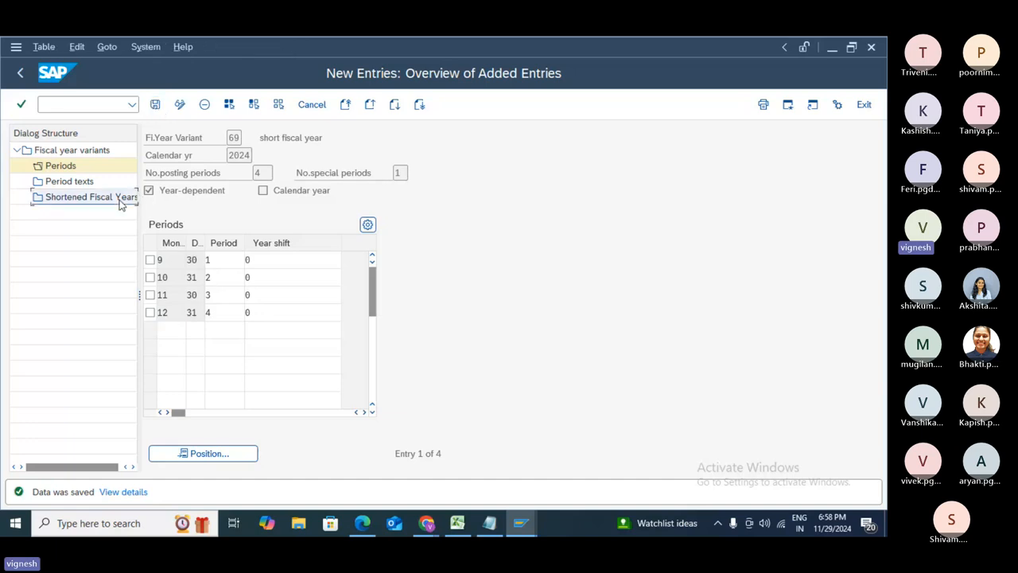
- Start a new 2024 shortened fiscal year entry for variant 69 with 1 posting period
double_click(119, 200)
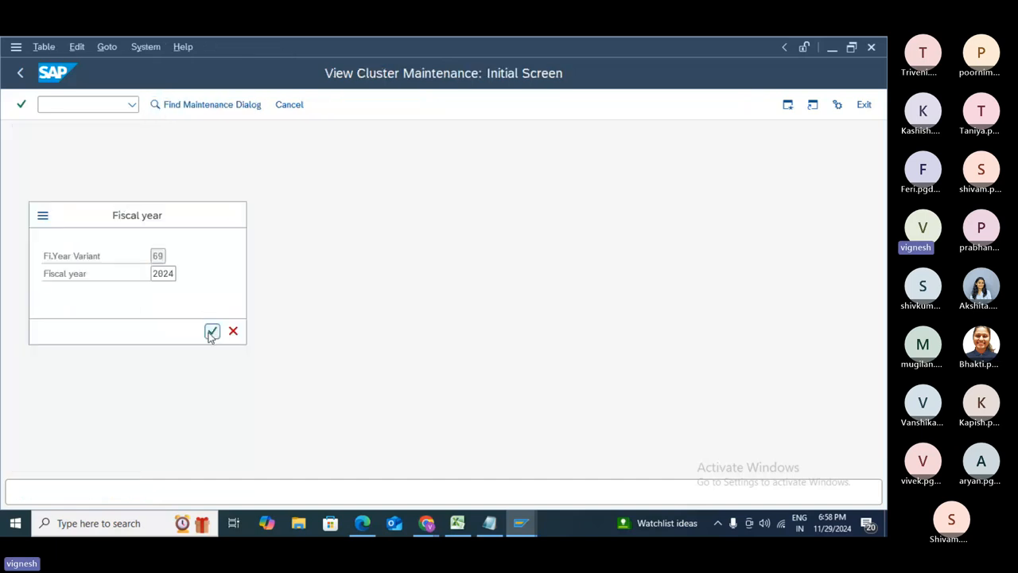
left_click(212, 331)
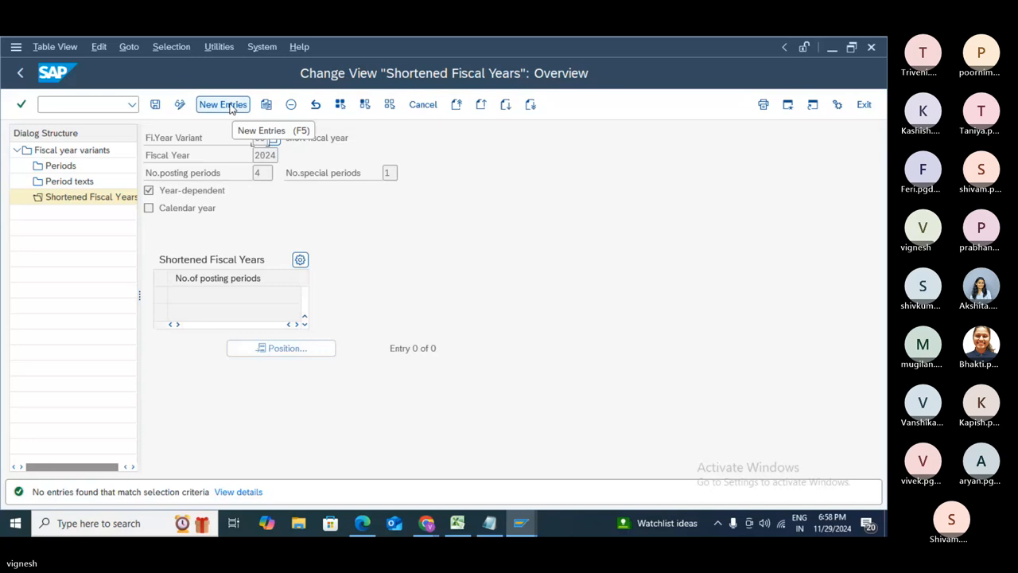
left_click(230, 106)
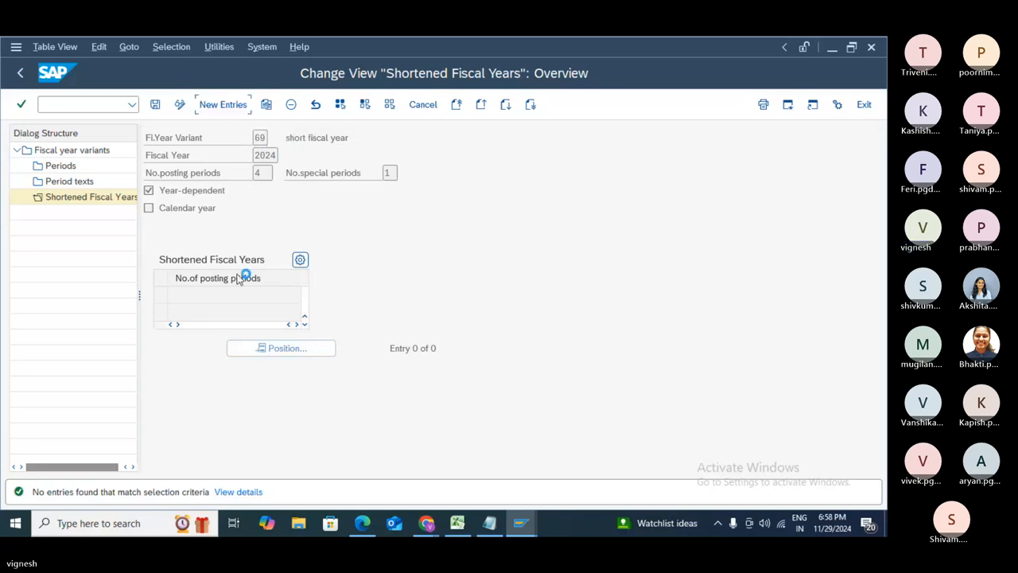
type("1")
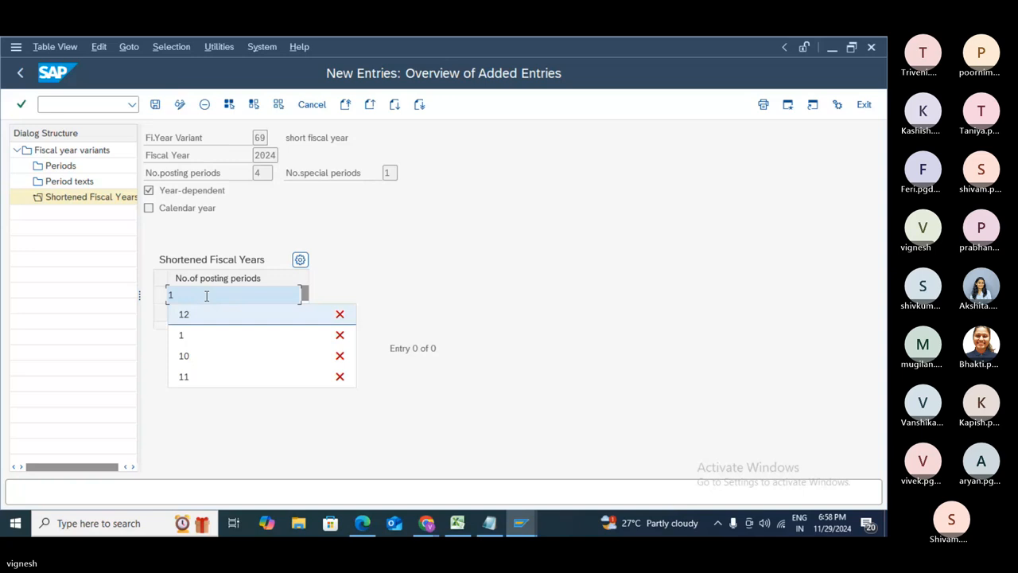
left_click(206, 296)
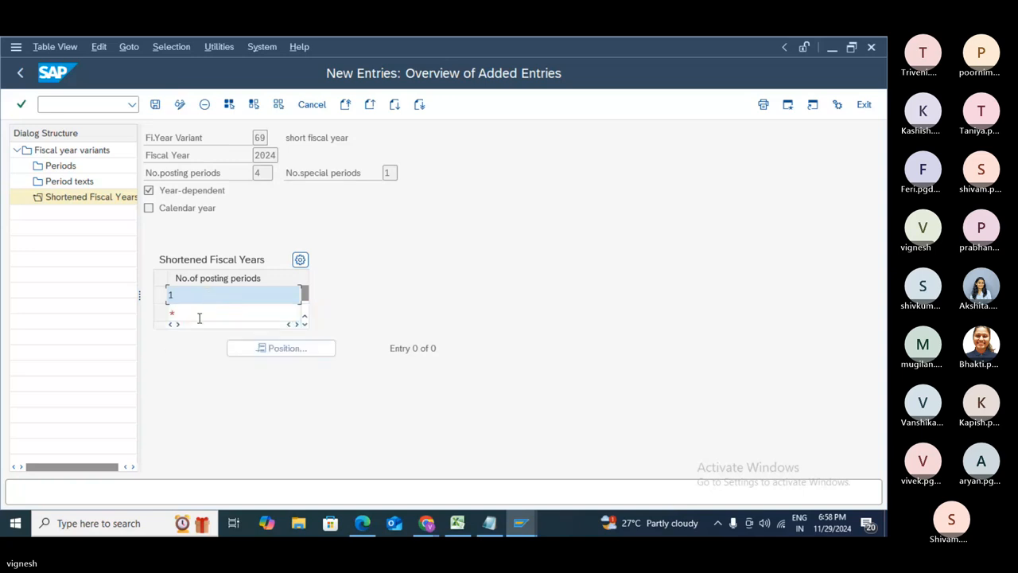
- Enter 2 posting periods in a second row, then discard the unsaved new entries
left_click(199, 315)
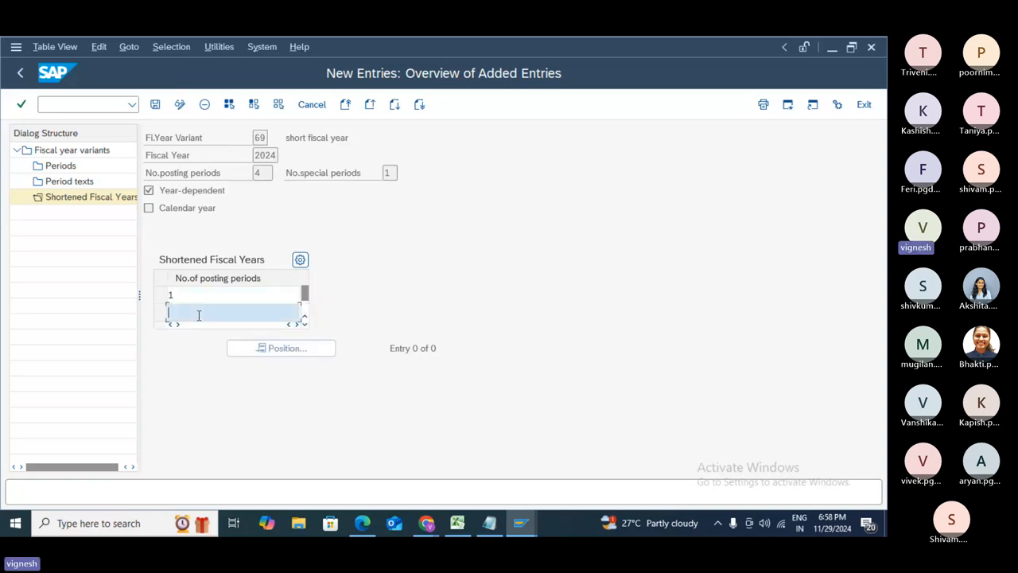
type("2")
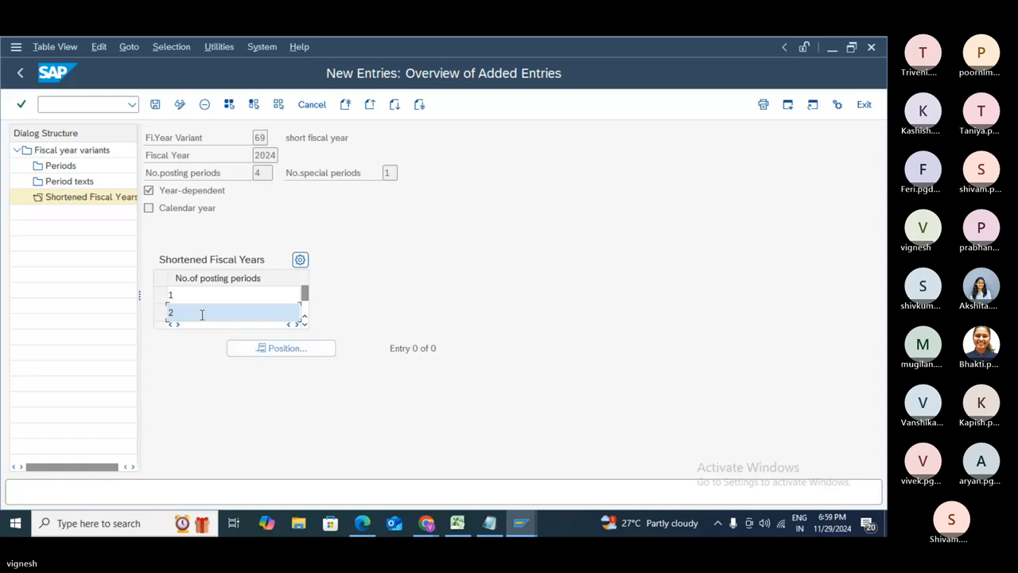
left_click(304, 324)
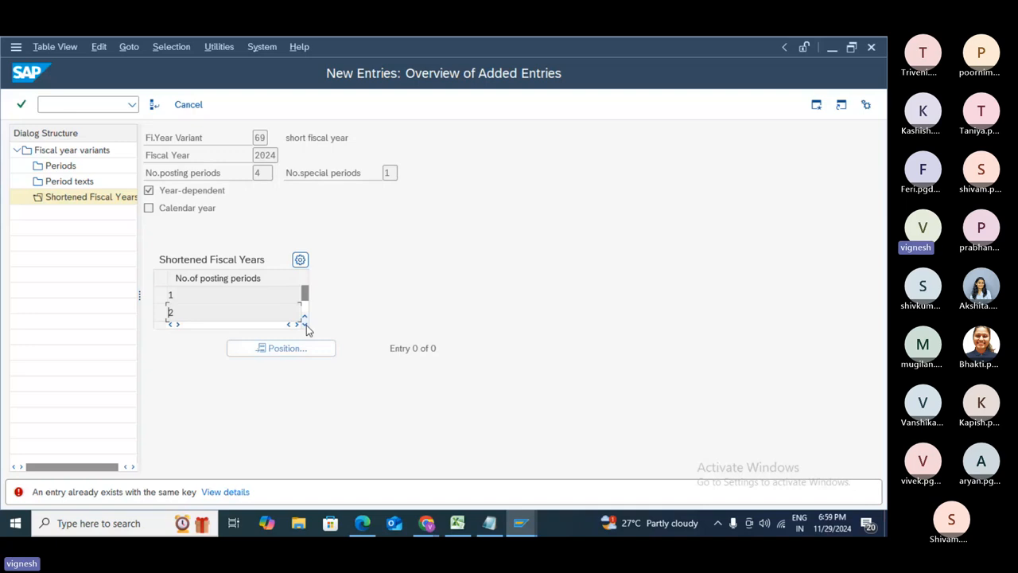
key("F12")
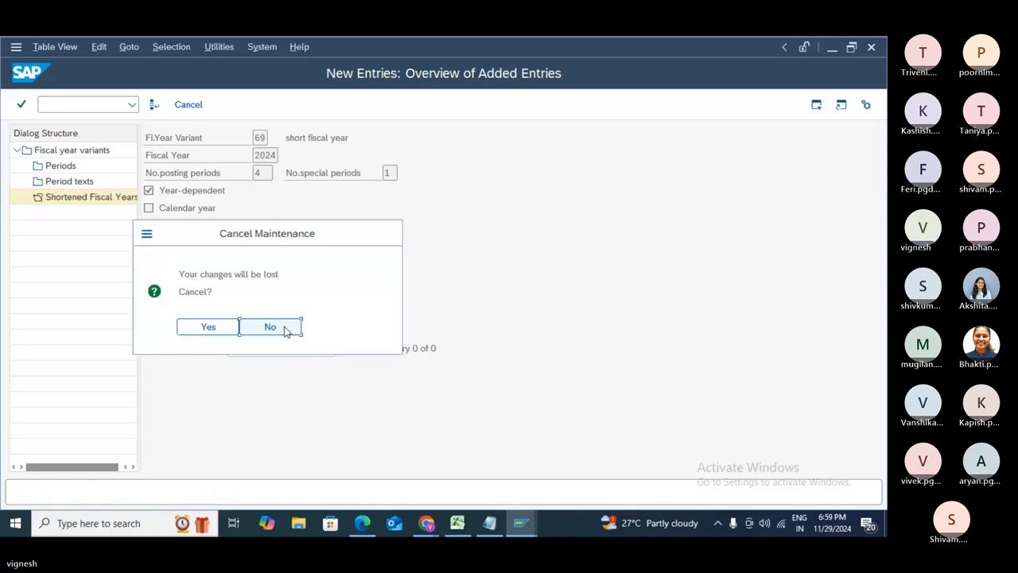
left_click(222, 332)
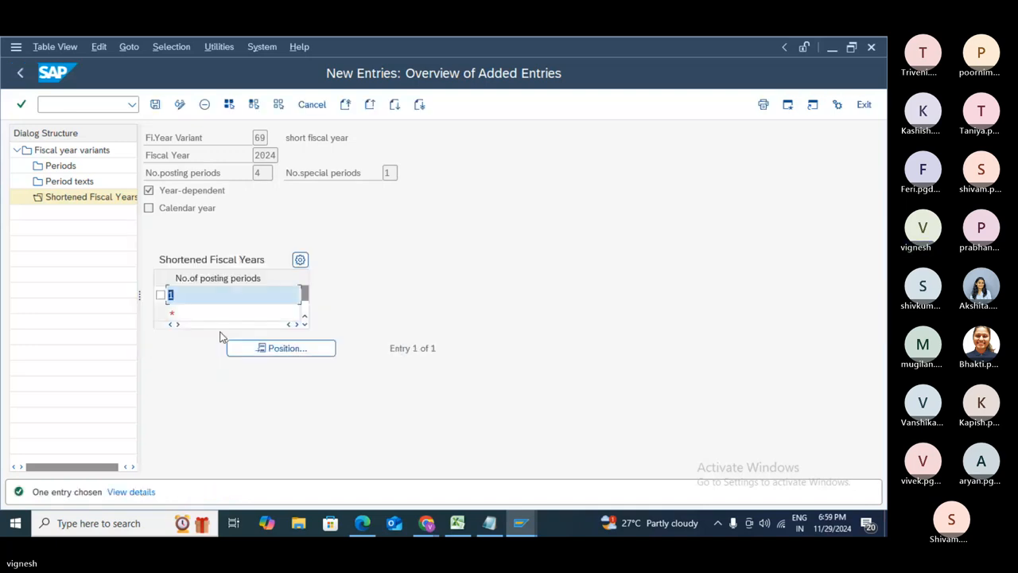
- Try 4 posting periods for the shortened year, which SAP rejects (maximum 003)
key("BackSpace")
left_click(51, 167)
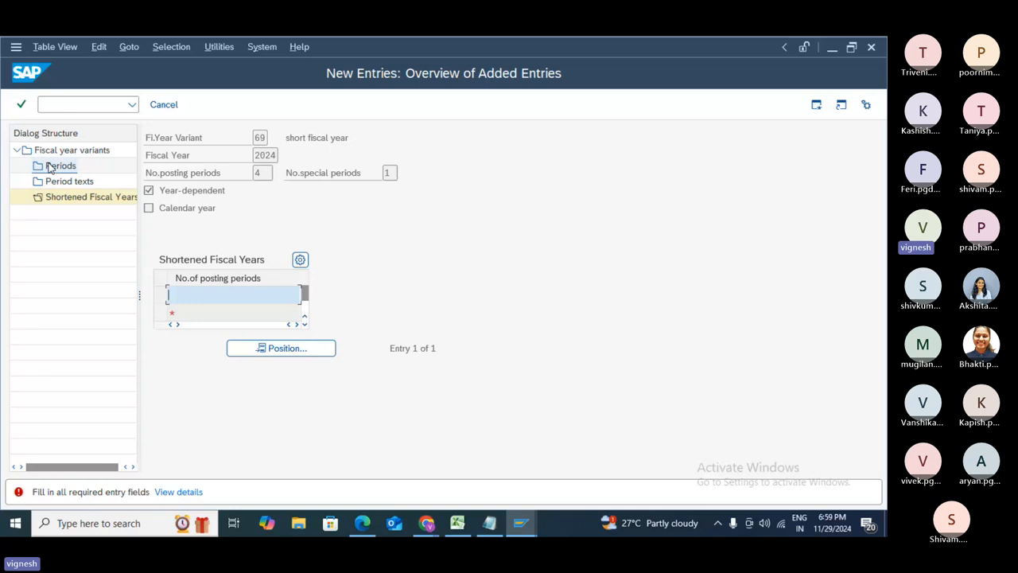
type("4")
key("Return")
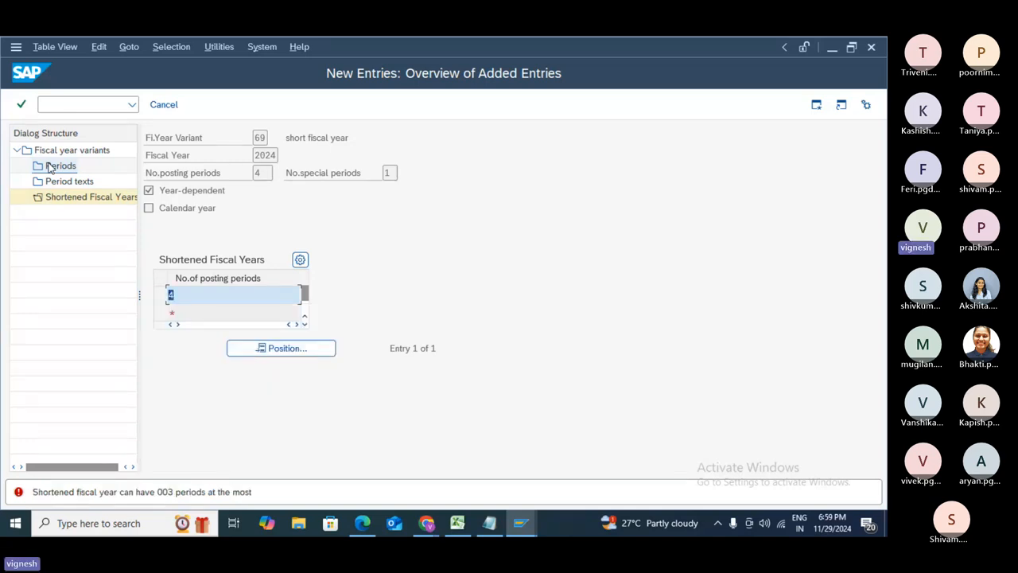
- Enter 03 posting periods, recheck the 2024 Periods, then return to Shortened Fiscal Years for 2024
type("03")
double_click(50, 166)
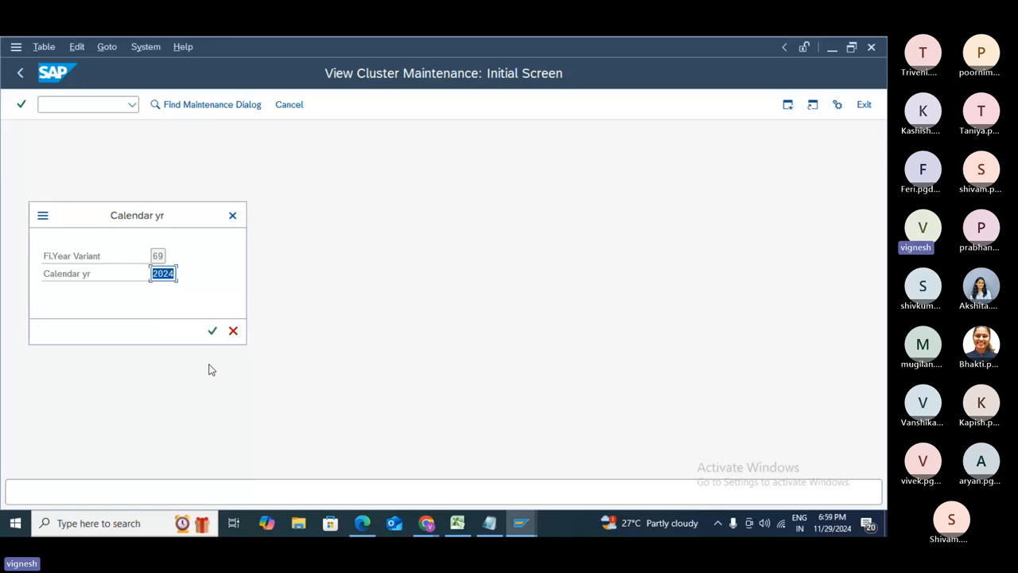
left_click(213, 331)
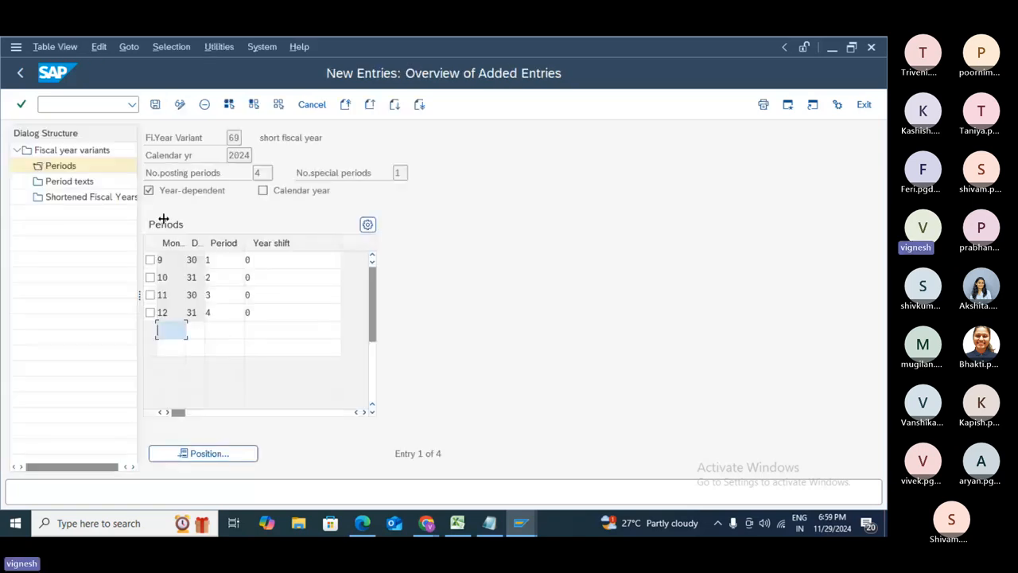
left_click(102, 201)
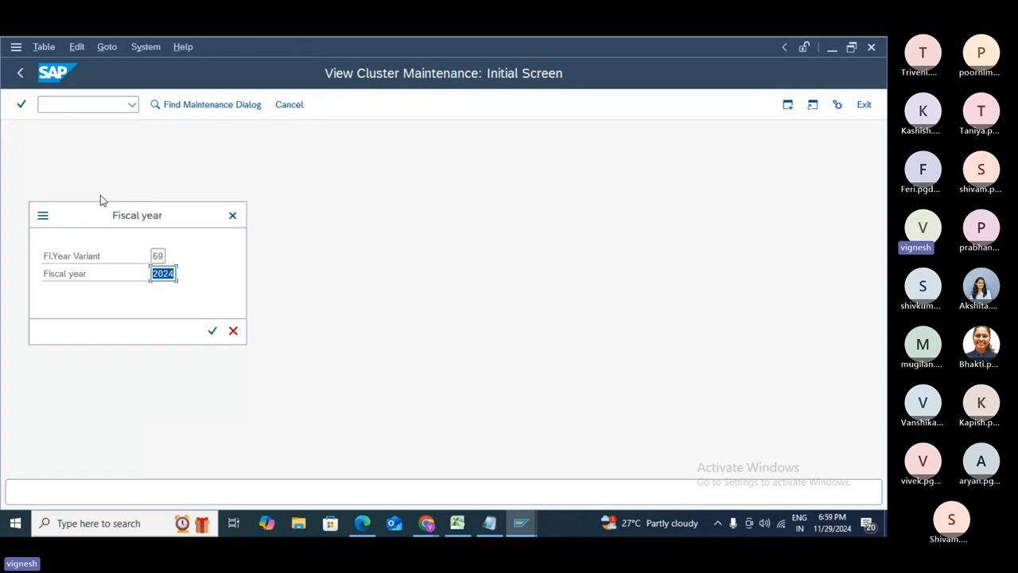
left_click(212, 331)
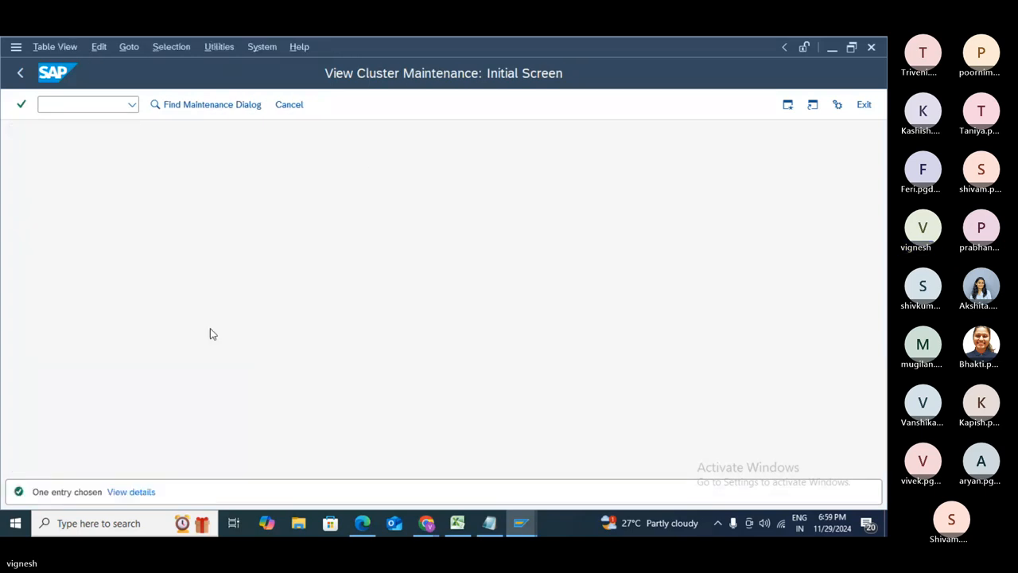
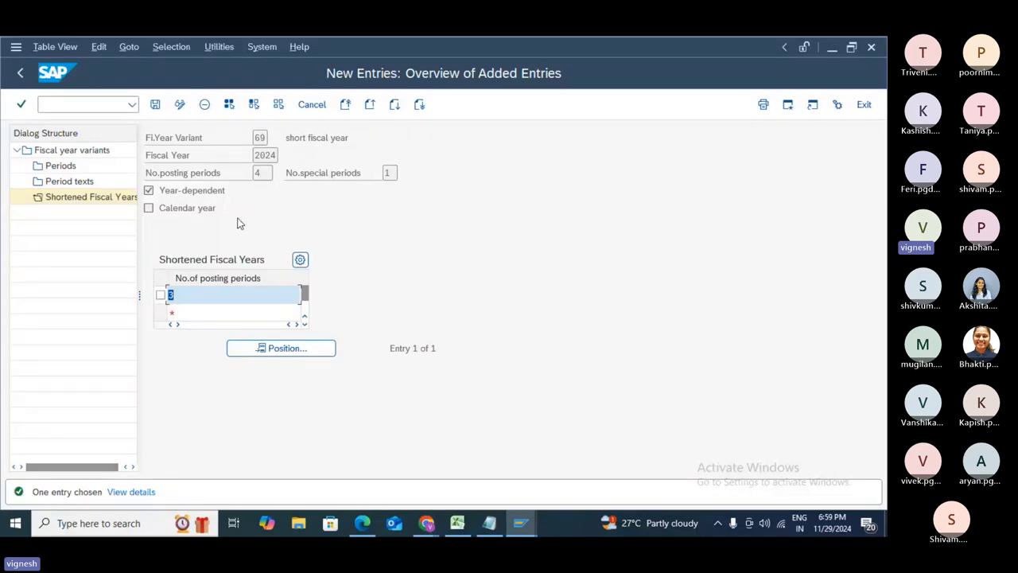
- Dismiss the shortened-year notices, try 1 and 3 posting periods, then discard the entries
left_click(154, 106)
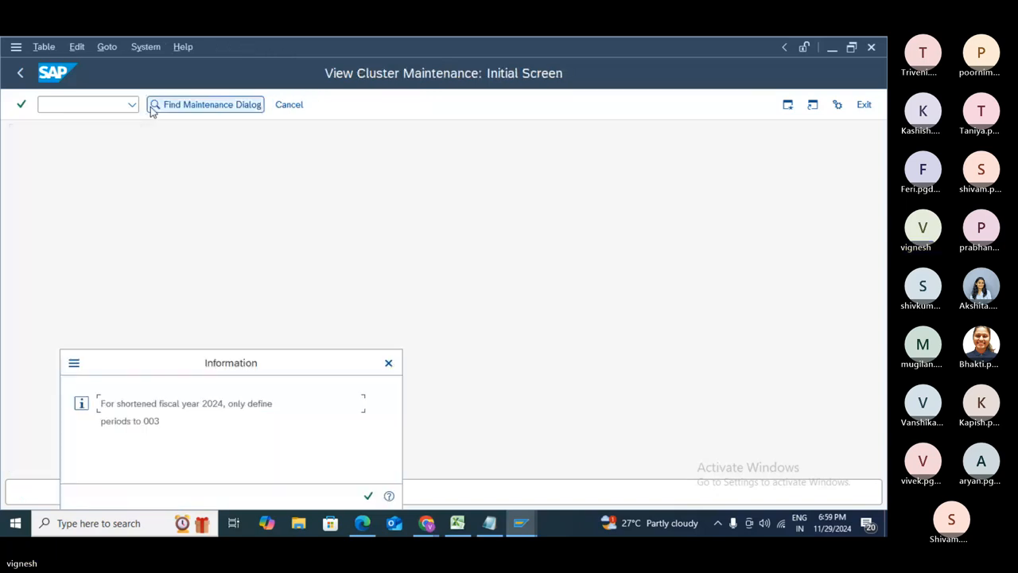
left_click(371, 497)
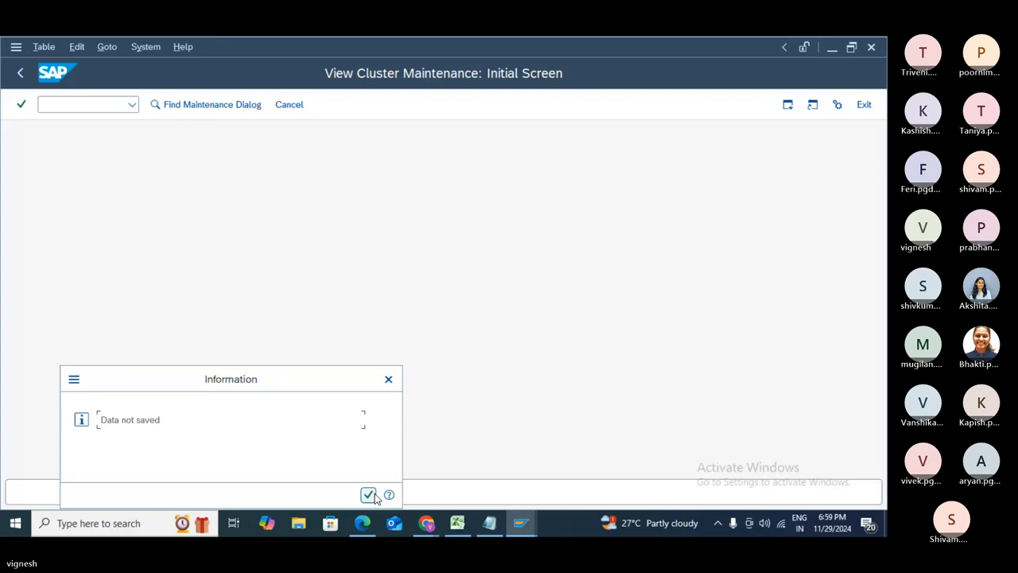
left_click(371, 495)
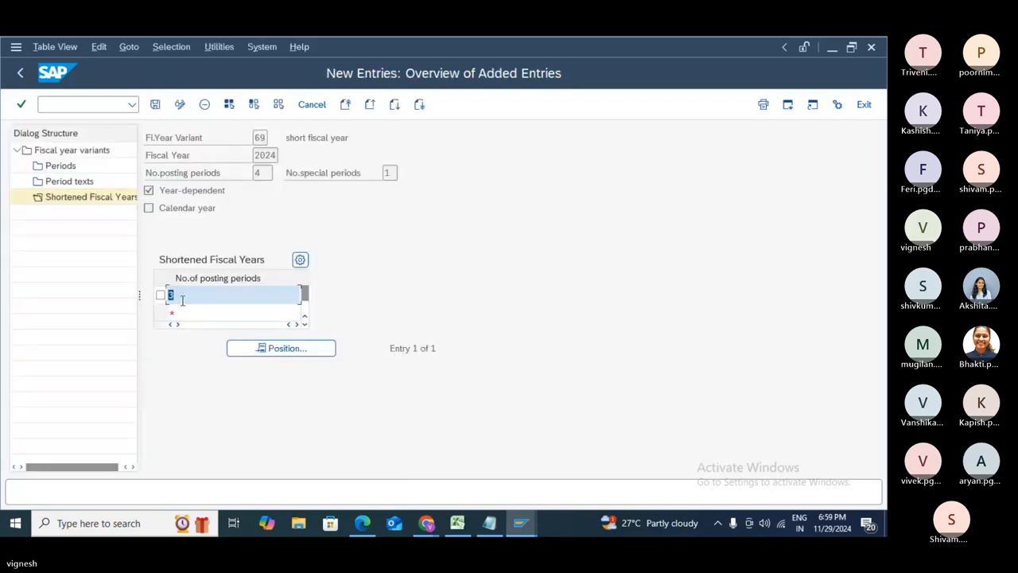
type("1")
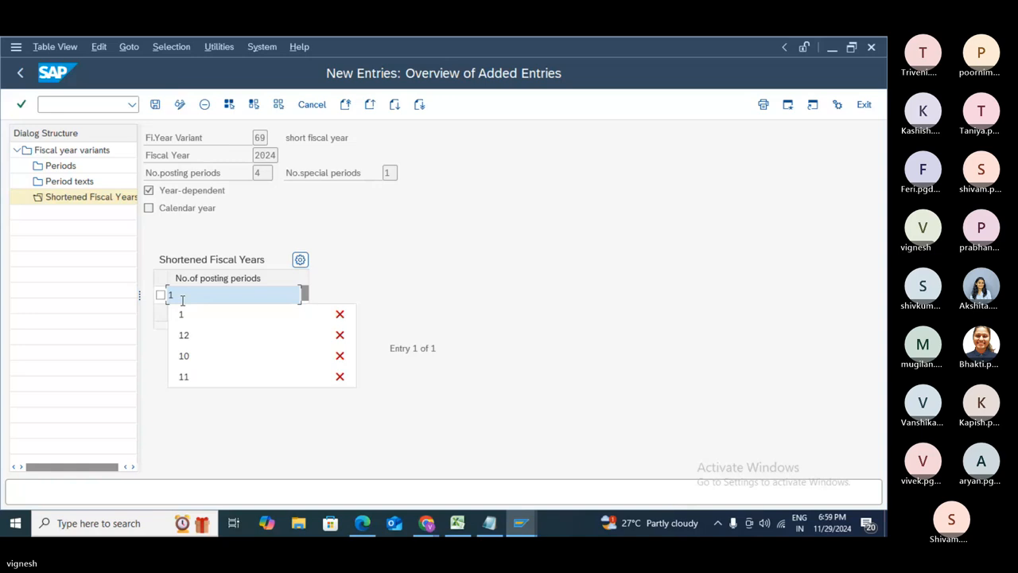
left_click(182, 316)
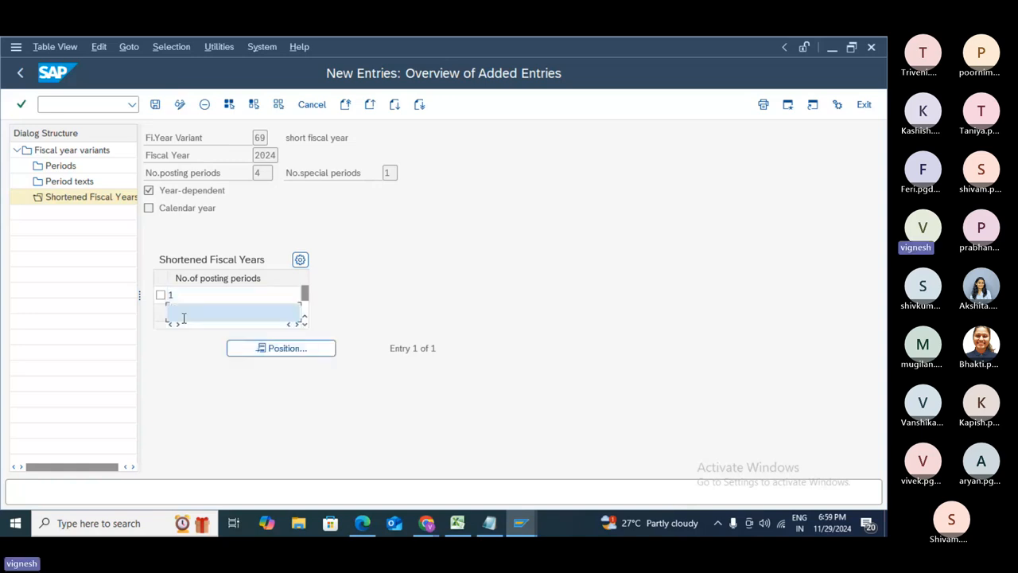
type("3")
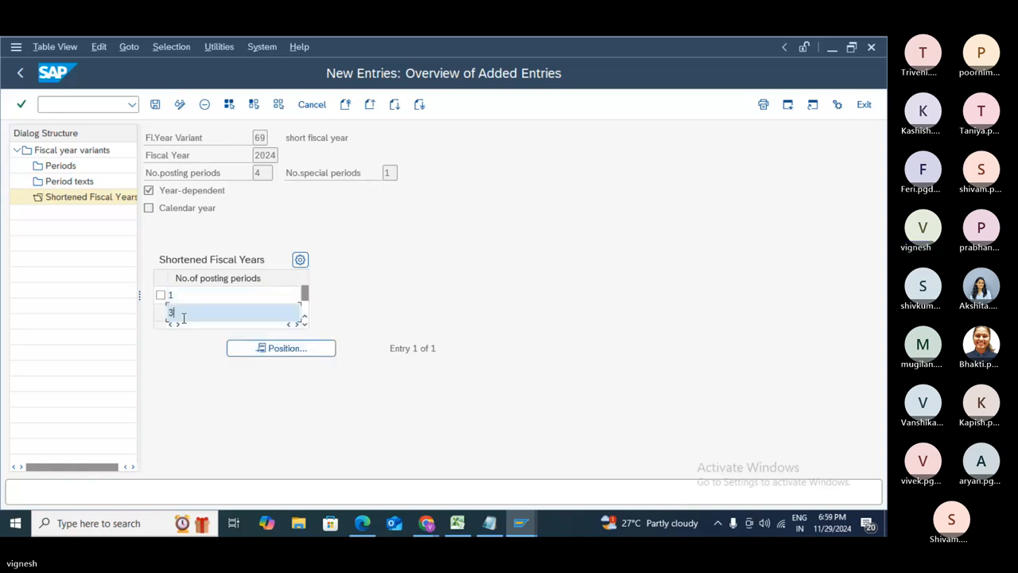
key("Return")
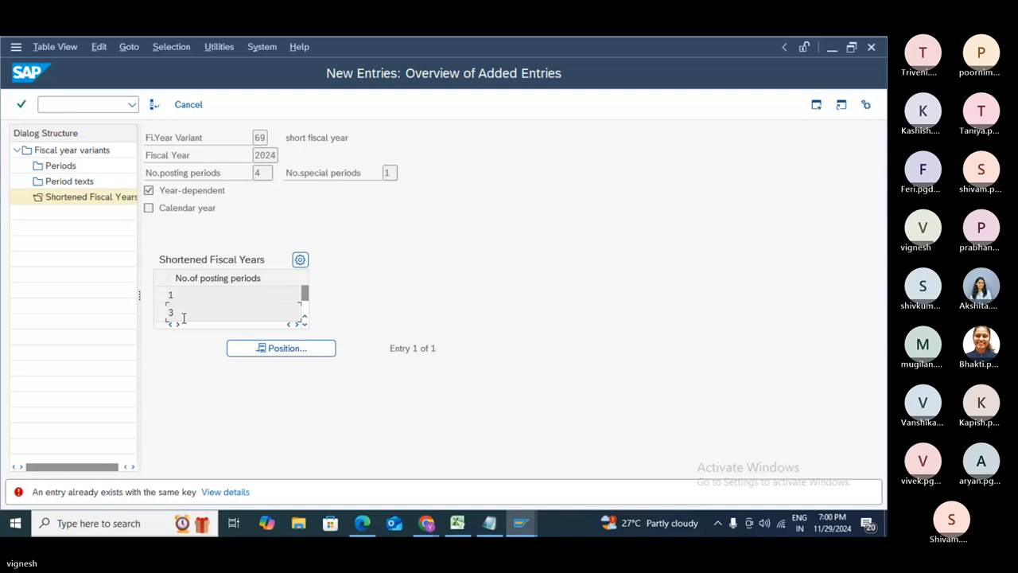
key("F12")
left_click(194, 327)
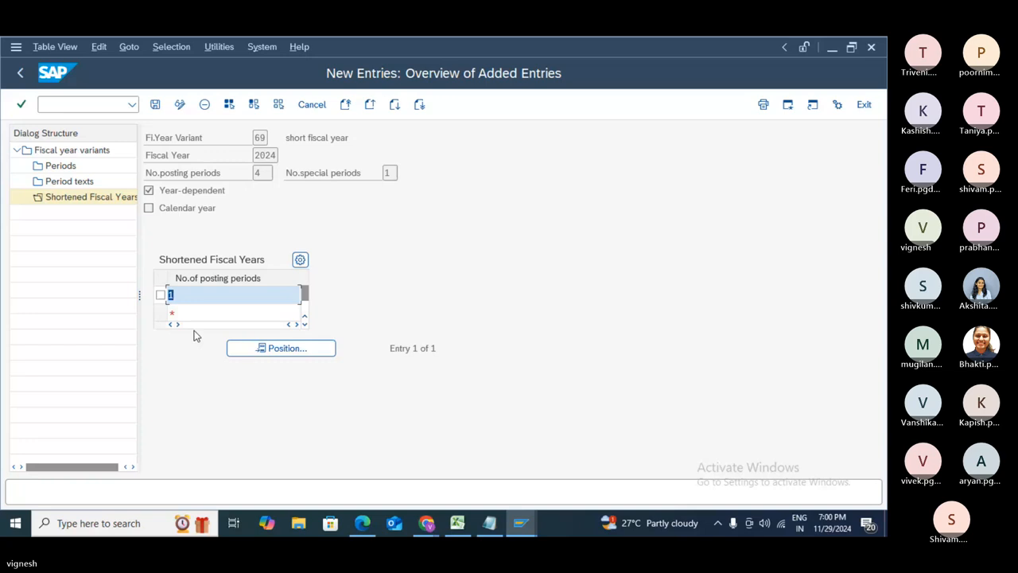
- Clear the first row, then enter 5 and 6 posting periods and try saving
key("BackSpace")
key("F12")
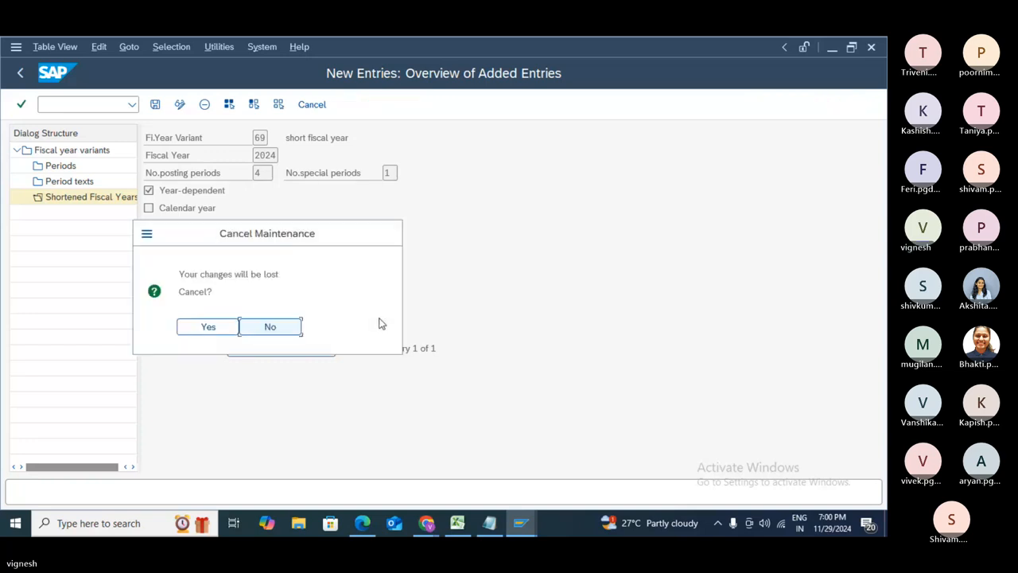
left_click(215, 326)
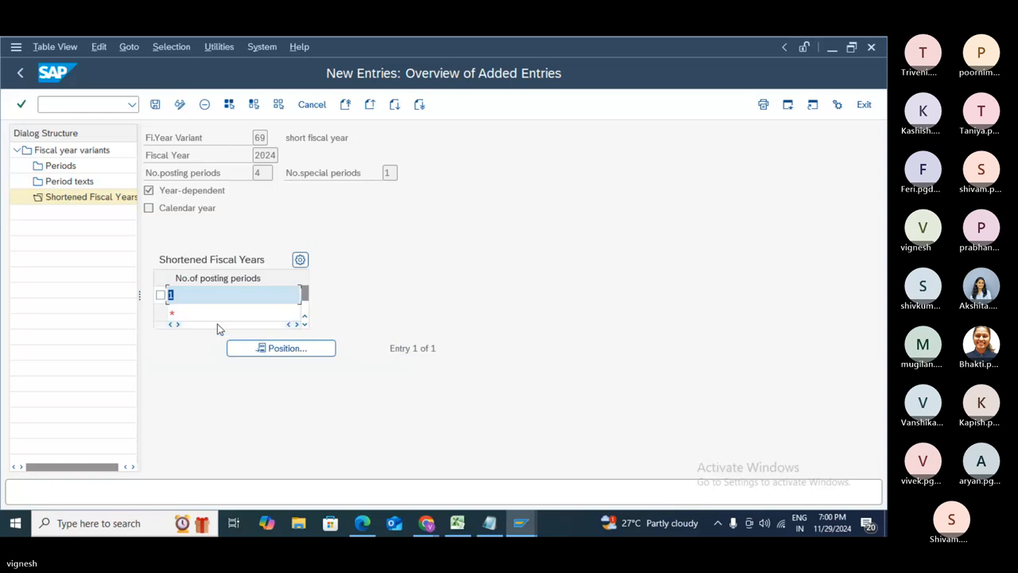
left_click(189, 311)
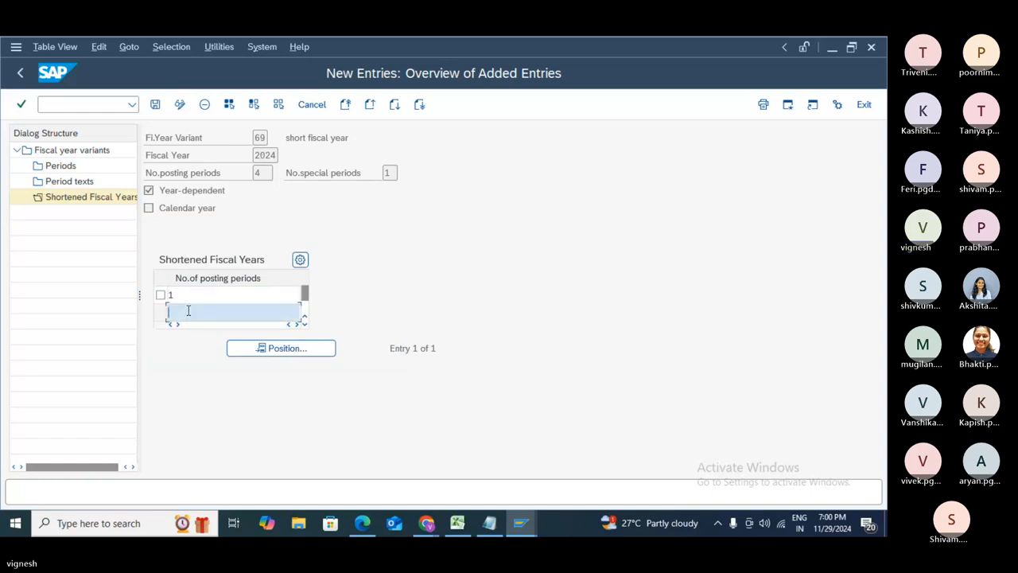
left_click(187, 295)
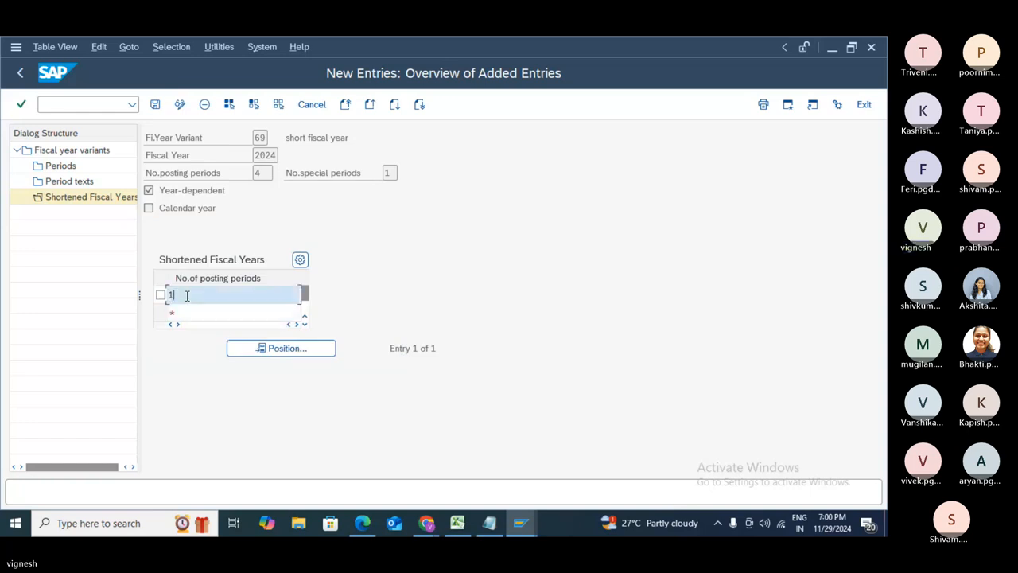
key("BackSpace")
type("5")
left_click(188, 311)
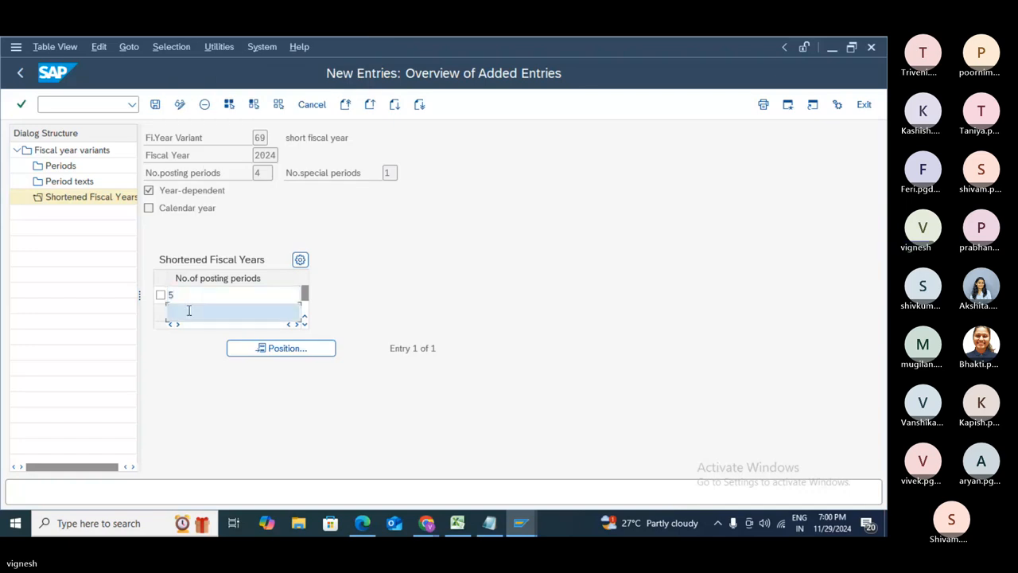
type("6")
left_click(156, 106)
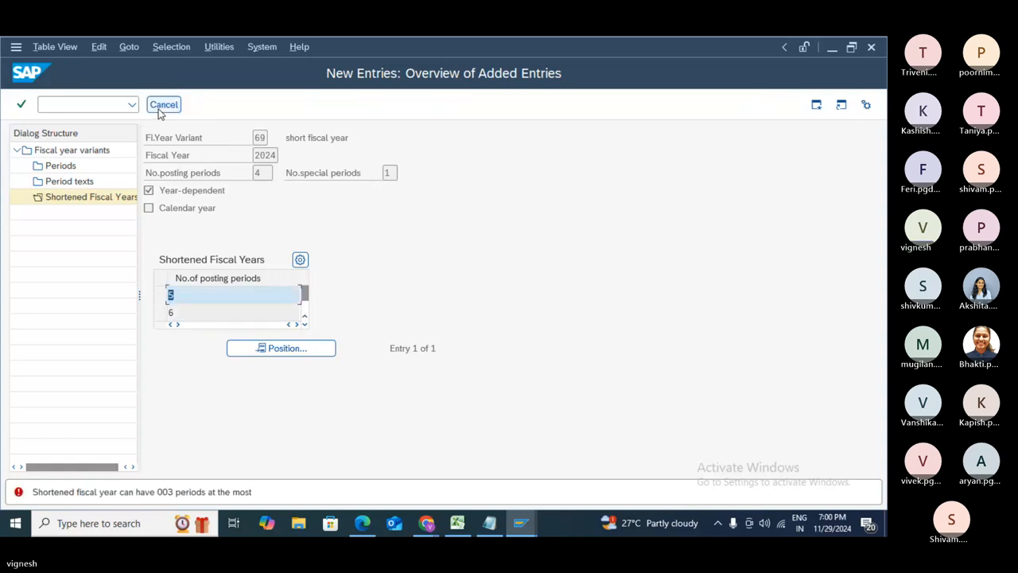
- Enter 003 and 004 posting periods, correct to 003, discard them, and request 2024 Periods
type("00")
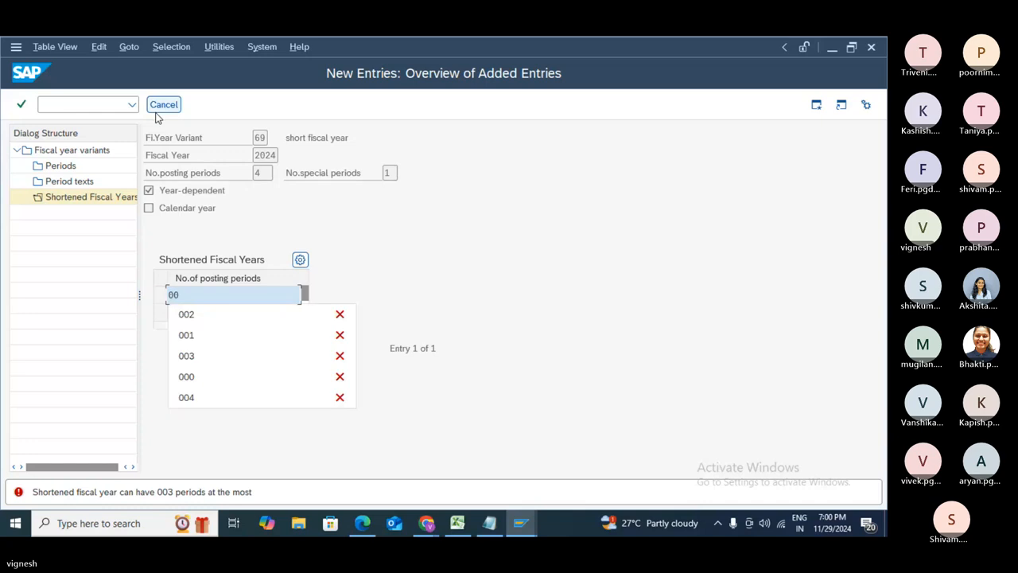
type("3")
key("Tab")
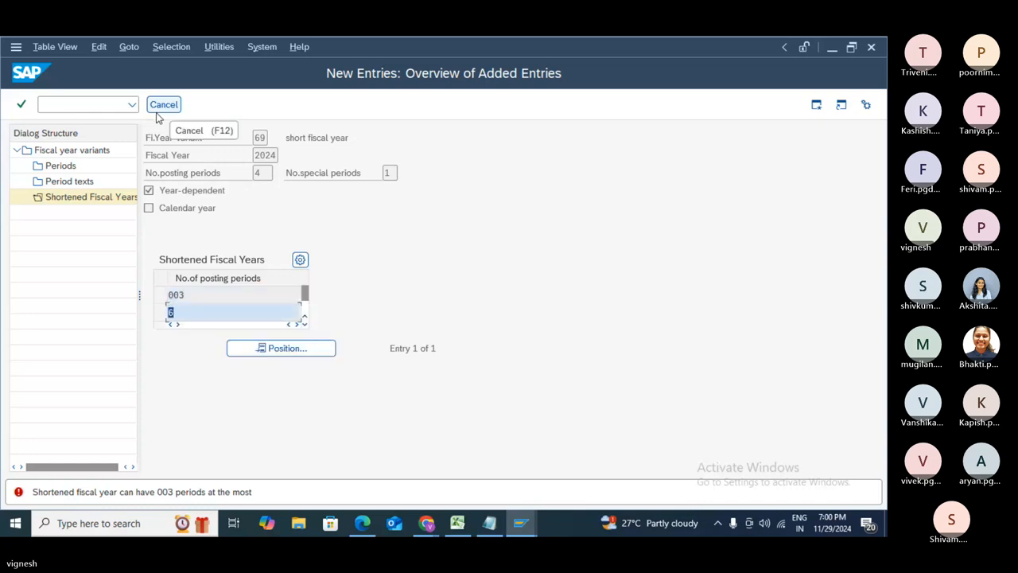
type("004")
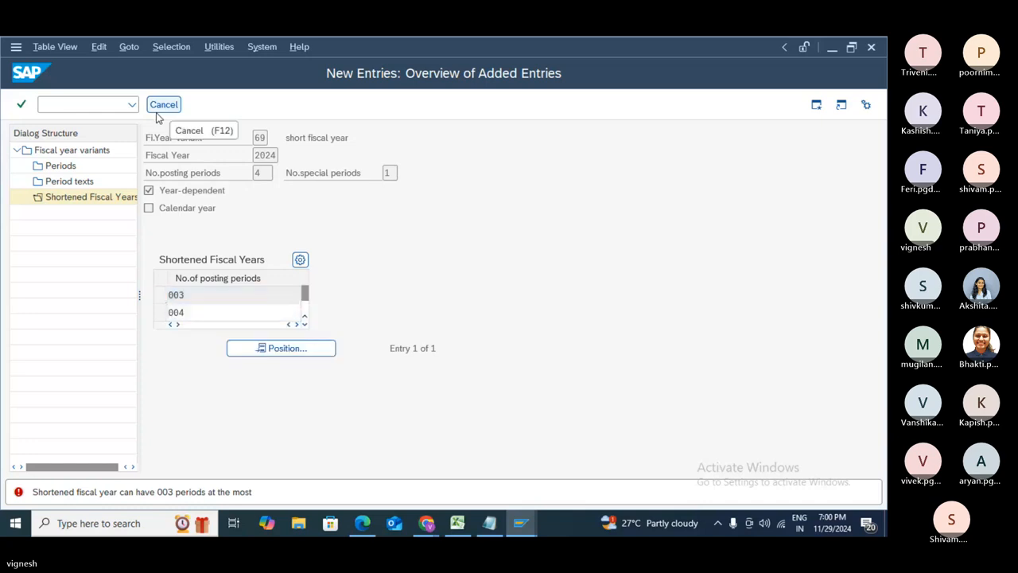
key("Return")
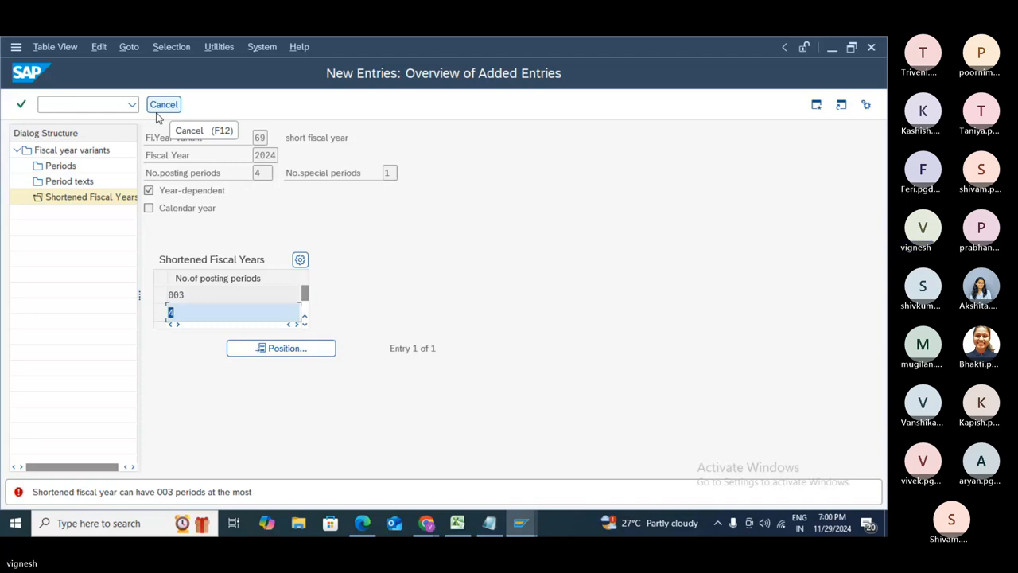
type("003")
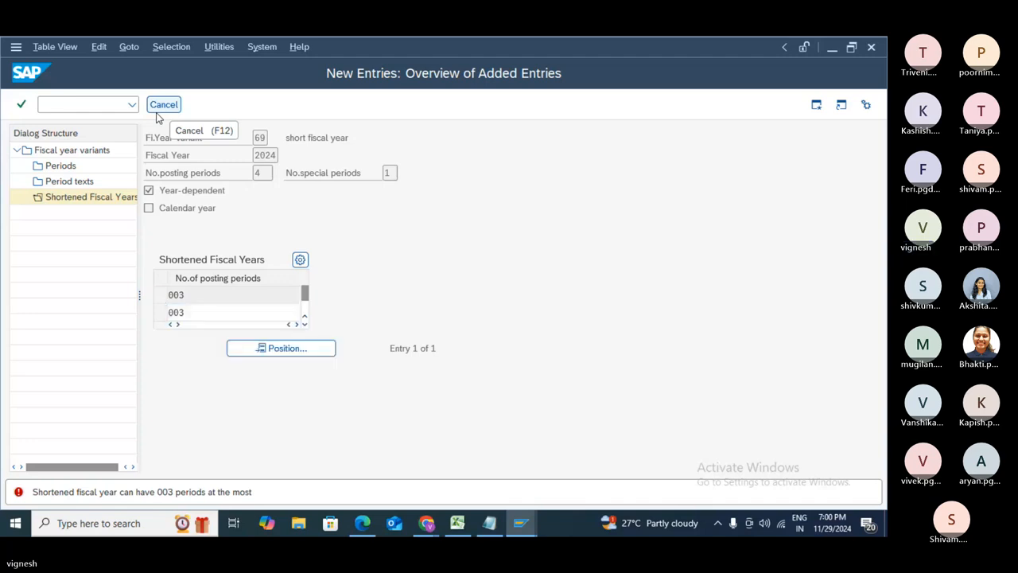
key("Return")
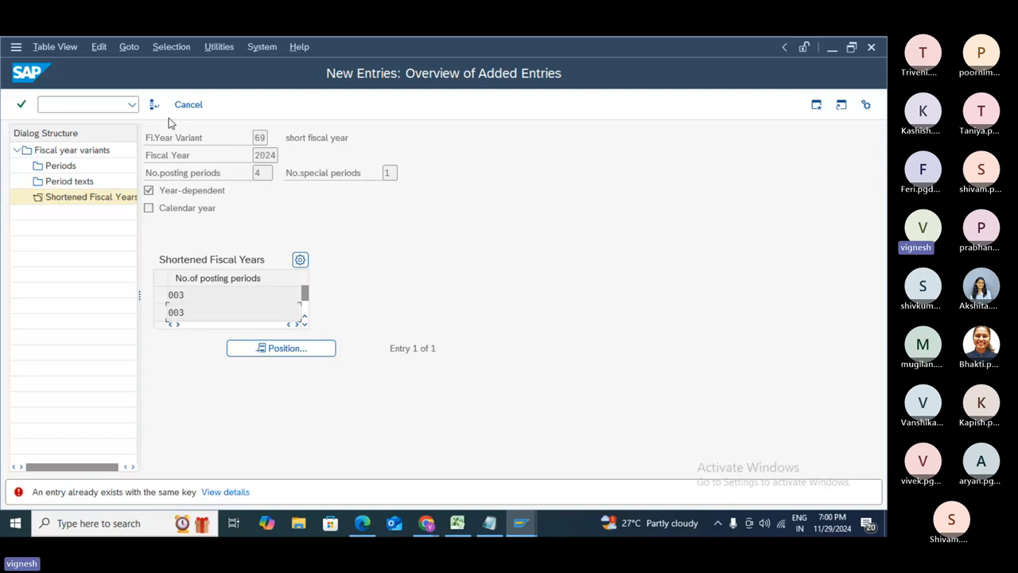
key("Return")
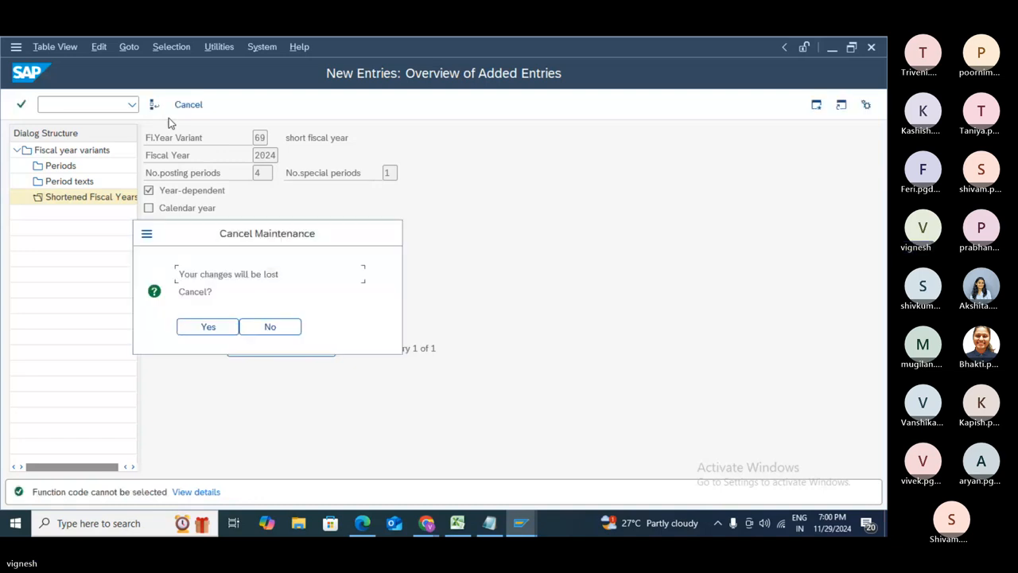
left_click(208, 326)
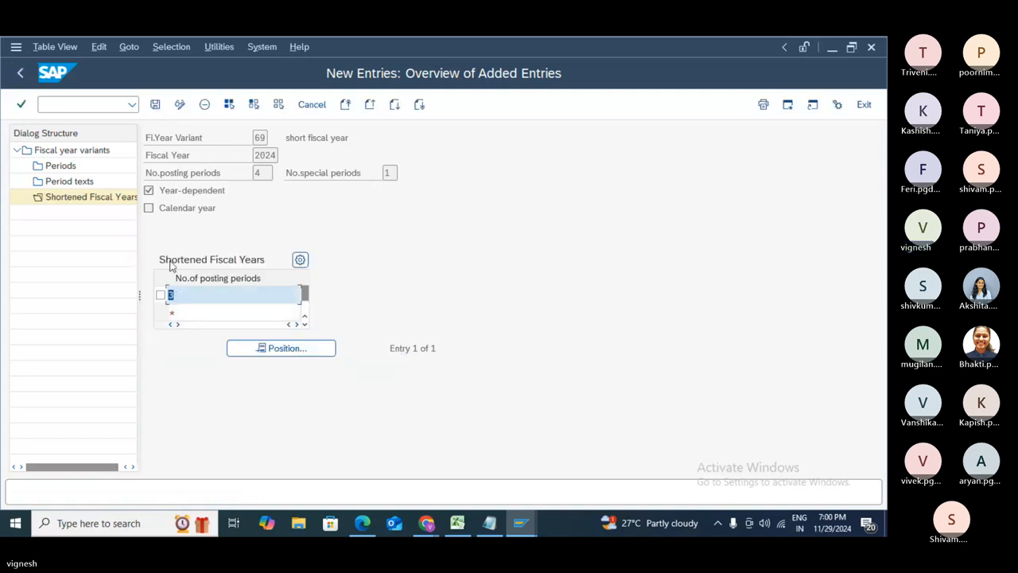
left_click(40, 167)
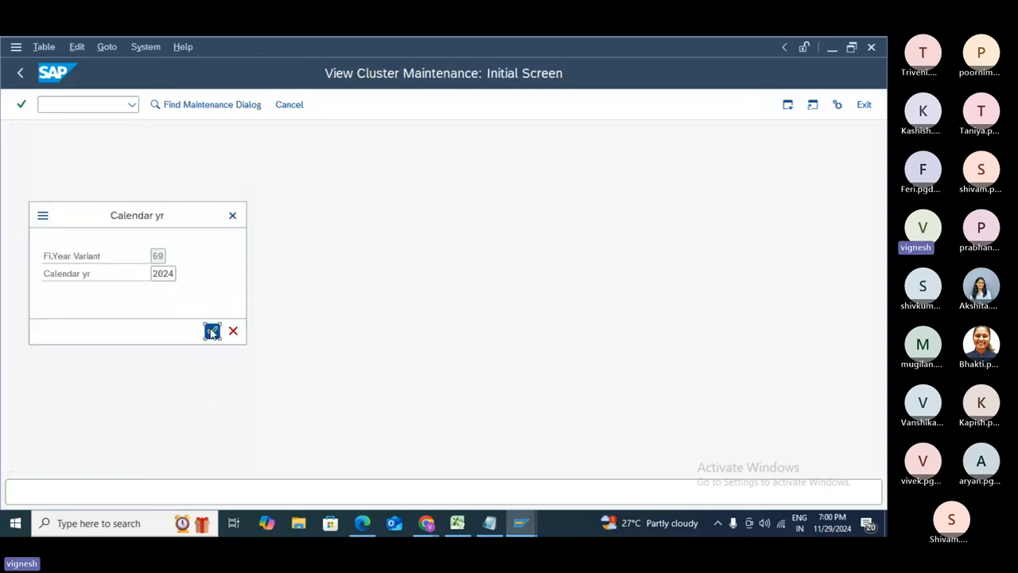
- Confirm calendar year 2024 to view periods 1–4 for months 9–12, then acknowledge the notice
left_click(212, 330)
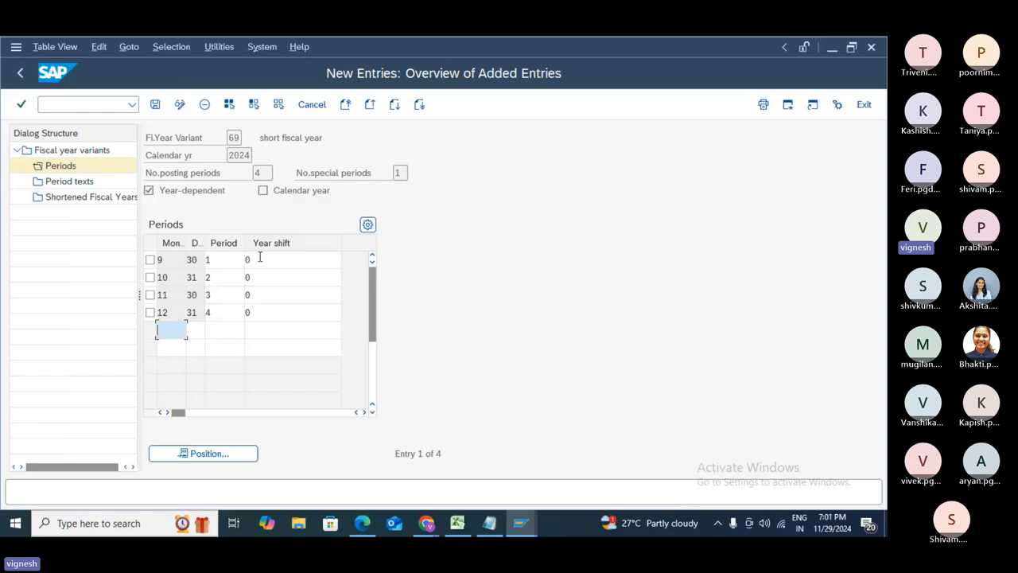
left_click(22, 74)
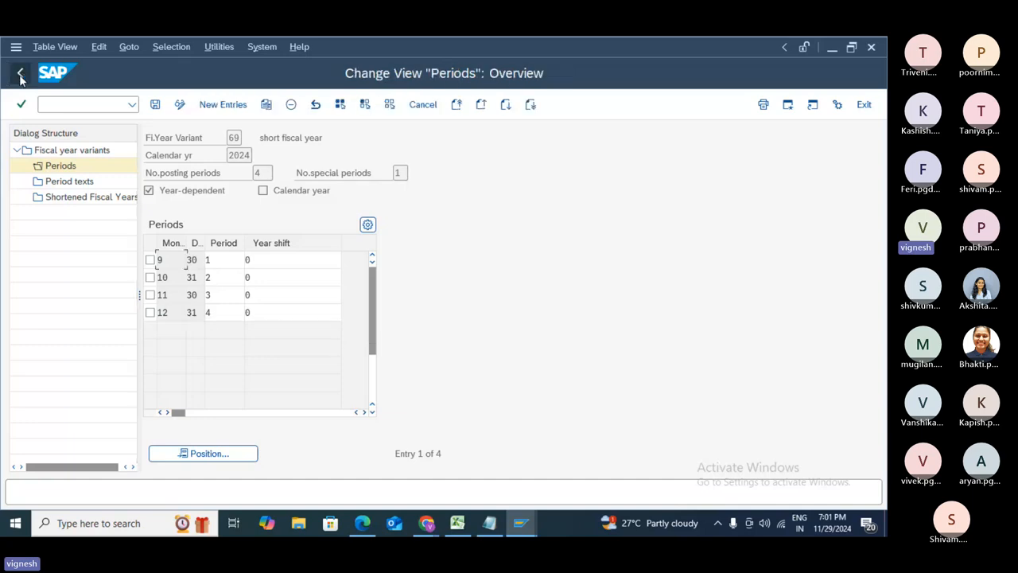
left_click(21, 74)
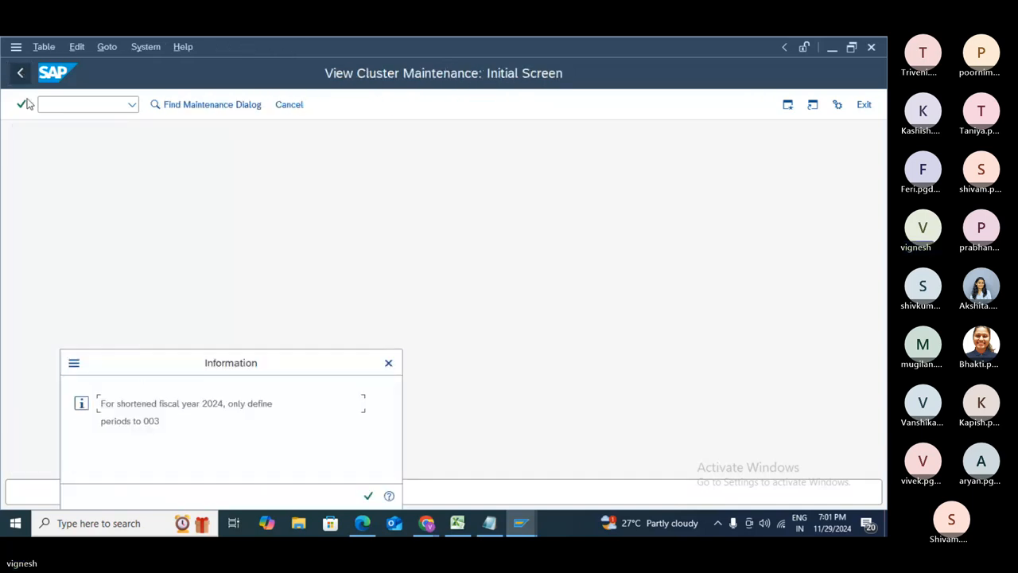
left_click(368, 495)
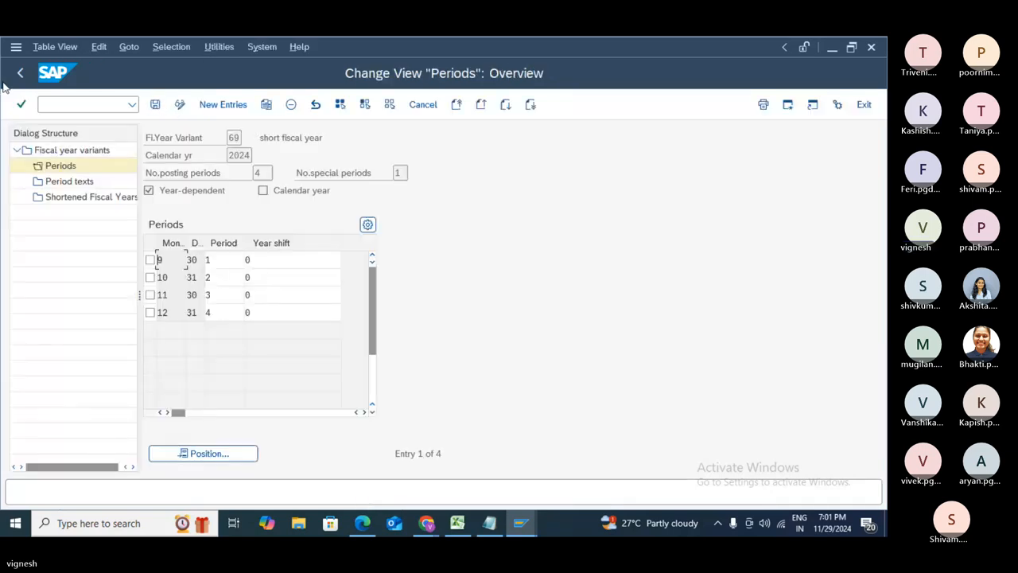
- Read the detailed help for the 003-period limit notice (FGV567) and acknowledge it
left_click(22, 105)
left_click(21, 73)
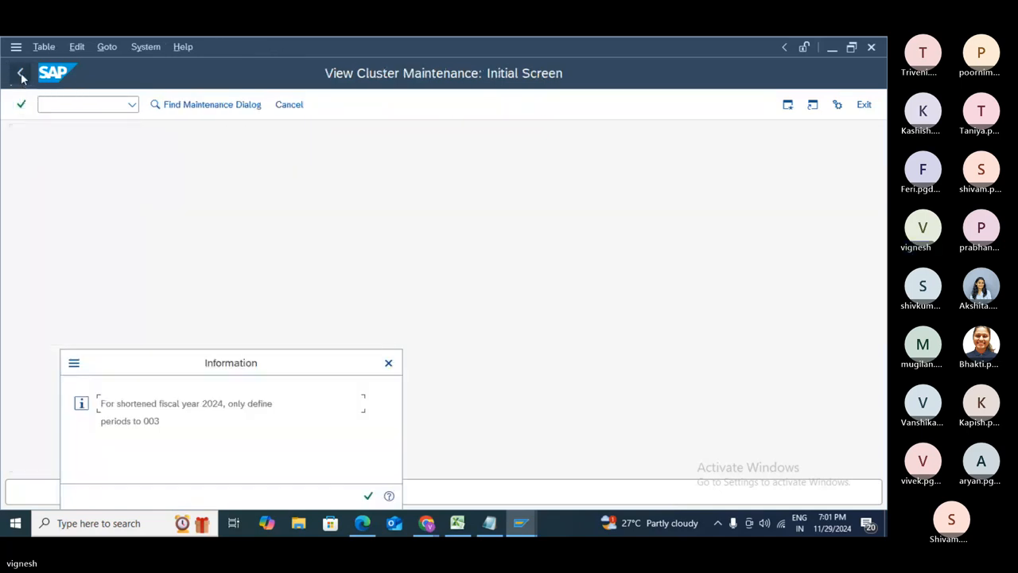
left_click(388, 496)
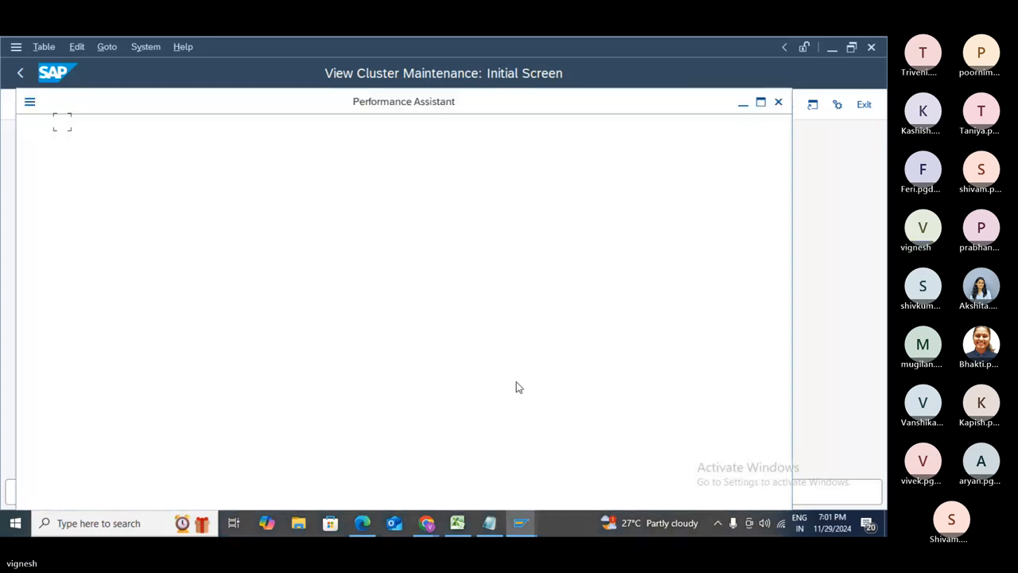
left_click(779, 104)
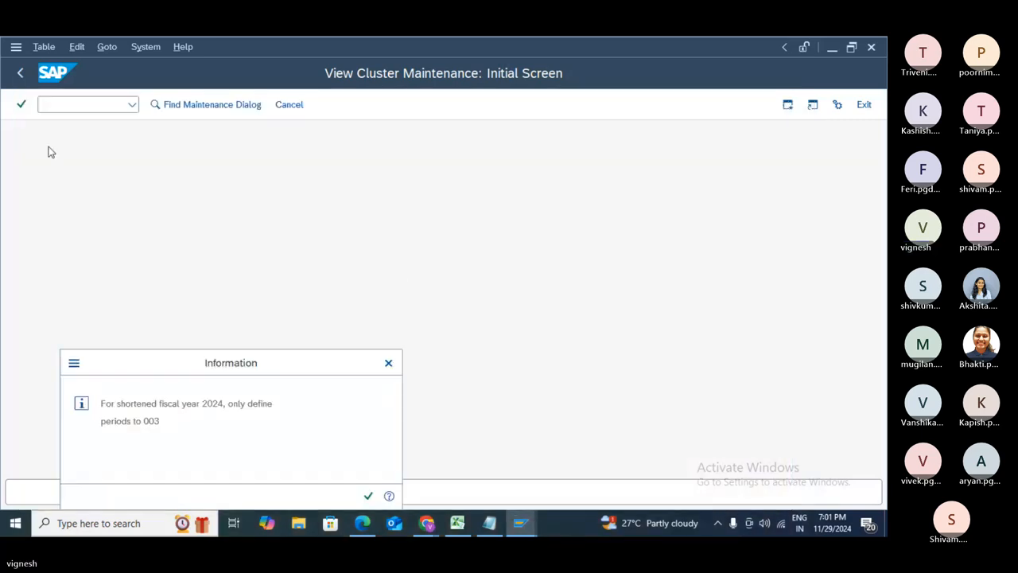
left_click(367, 495)
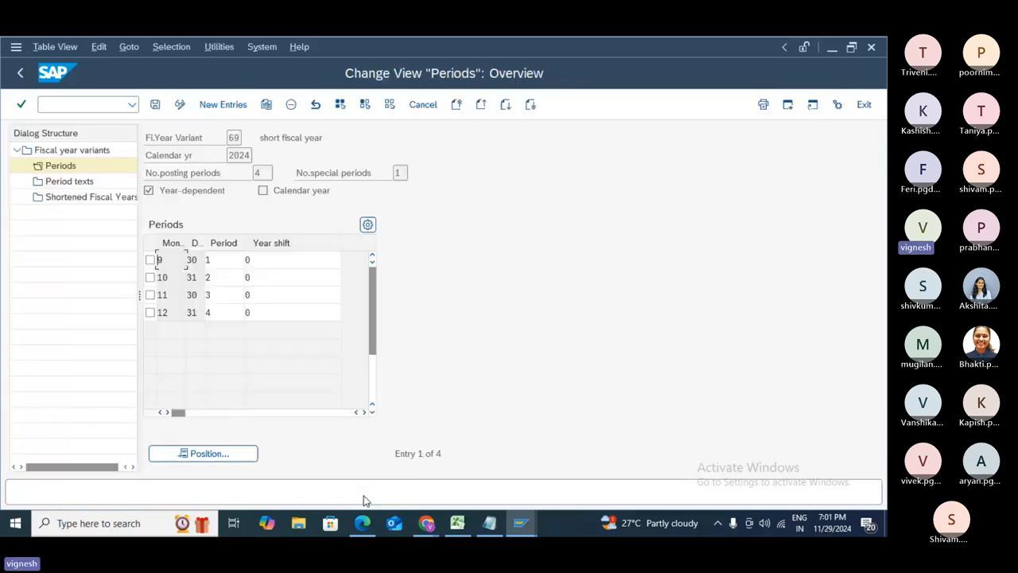
- Check the 2024 period texts for variant 69, then open its 2024 shortened fiscal years
double_click(66, 181)
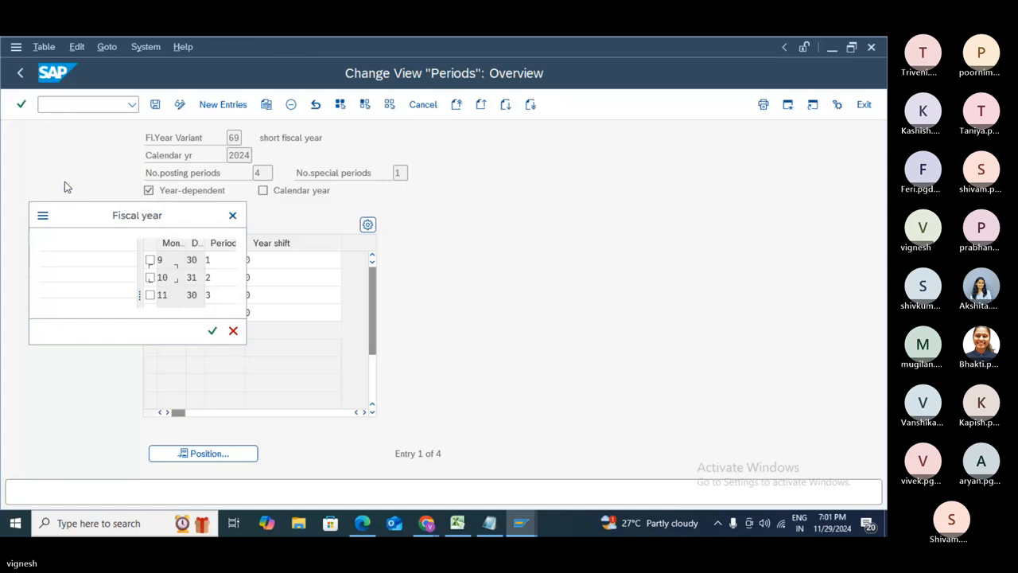
left_click(212, 331)
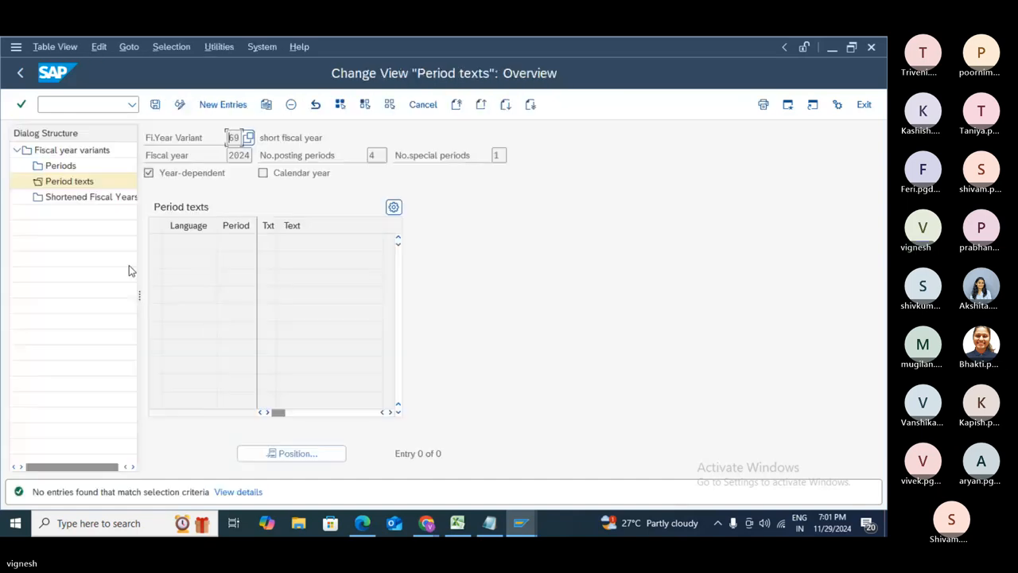
double_click(115, 202)
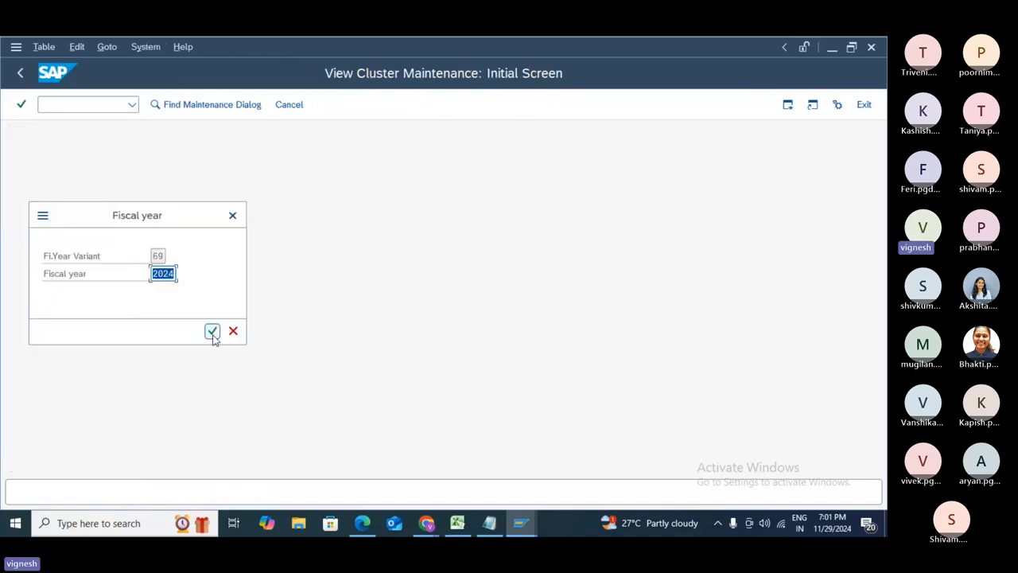
left_click(212, 332)
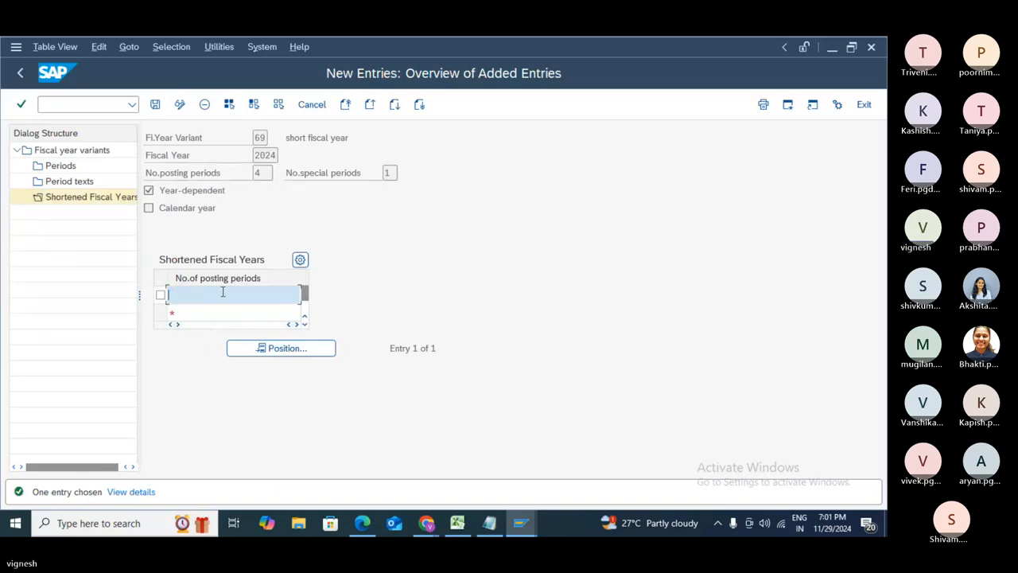
- Enter 003 posting periods and return to the 2024 Periods overview
left_click(68, 169)
left_click(70, 168)
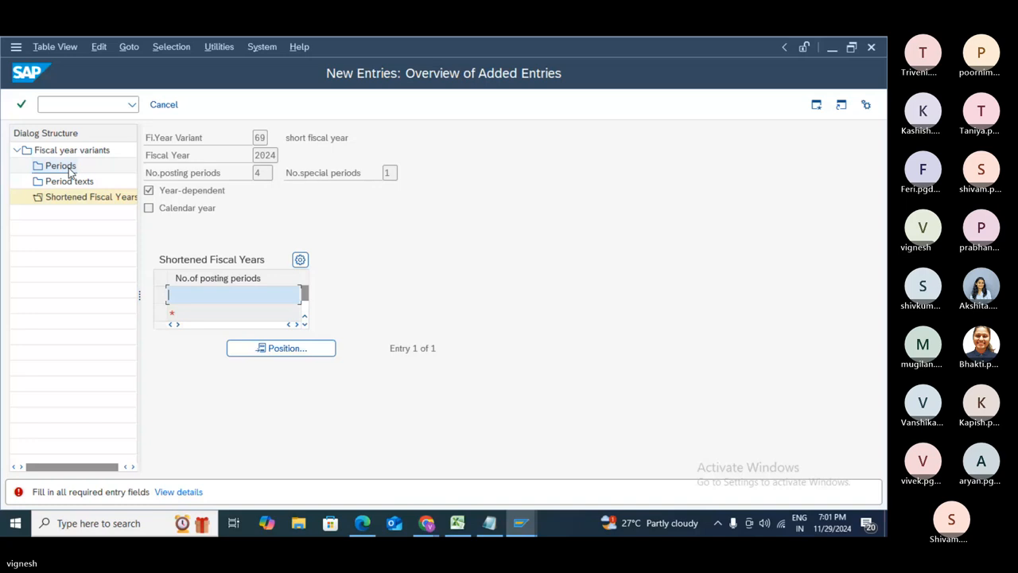
type("003")
left_click(69, 168)
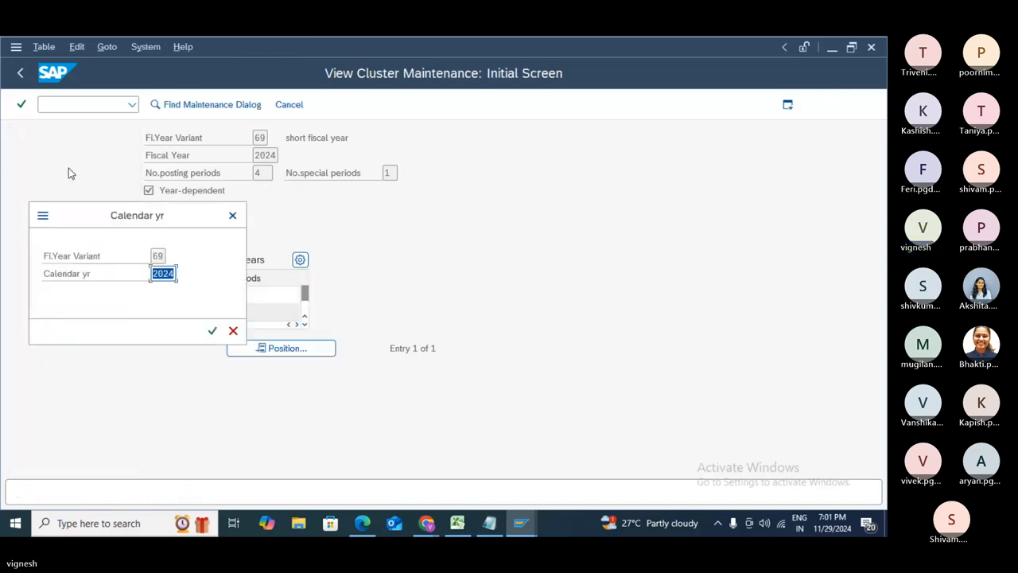
left_click(212, 331)
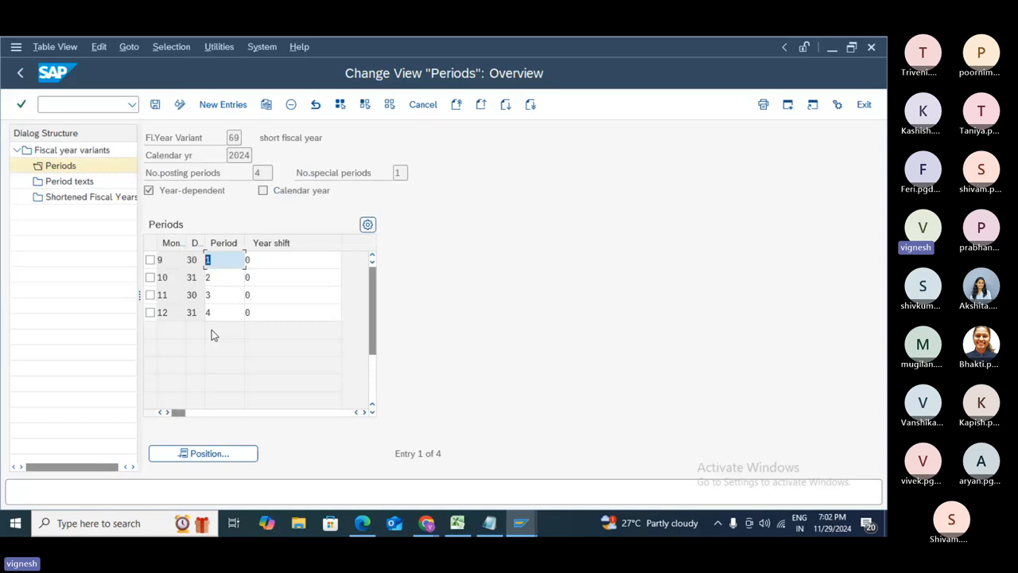
left_click(156, 105)
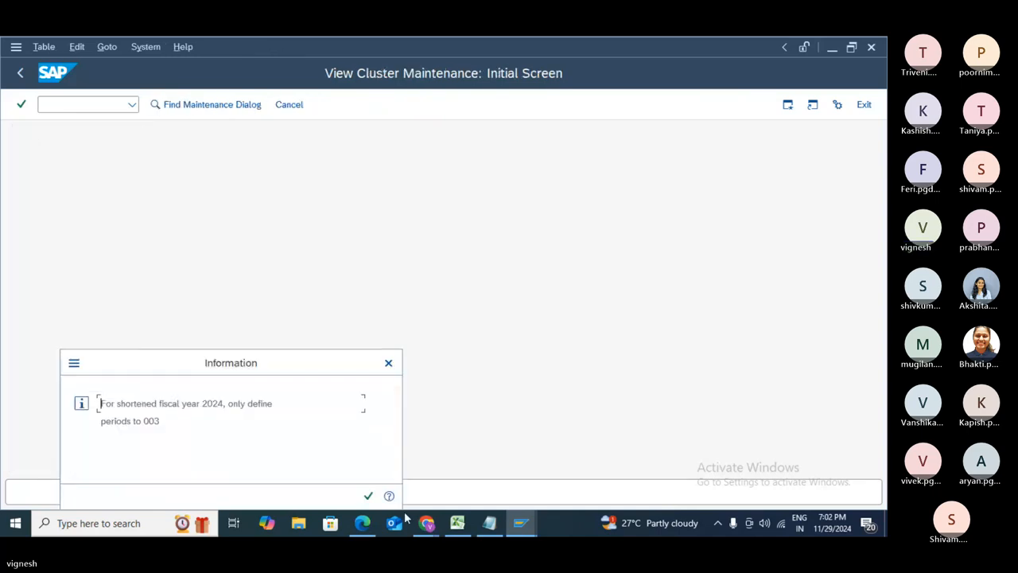
left_click(368, 495)
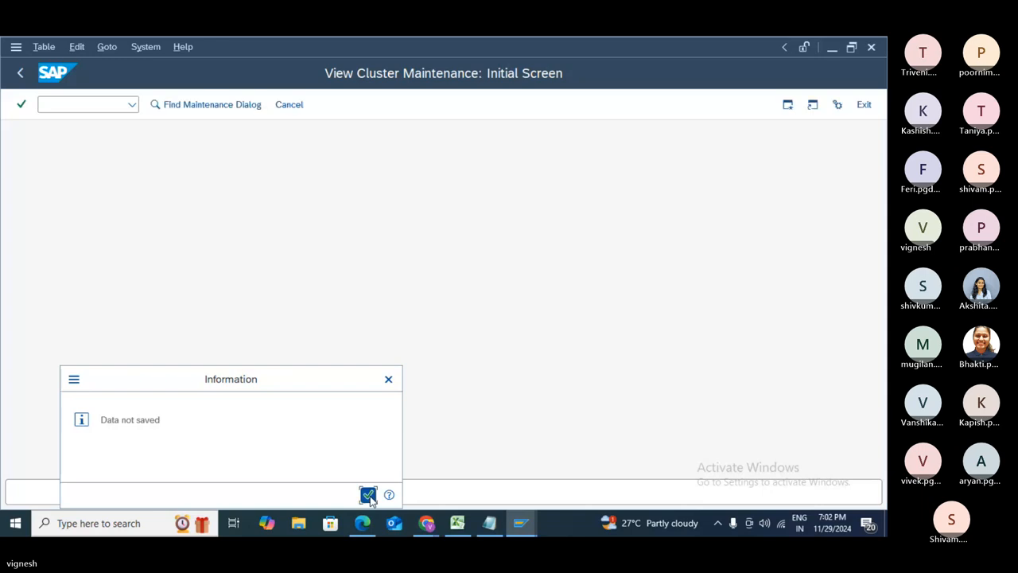
left_click(369, 495)
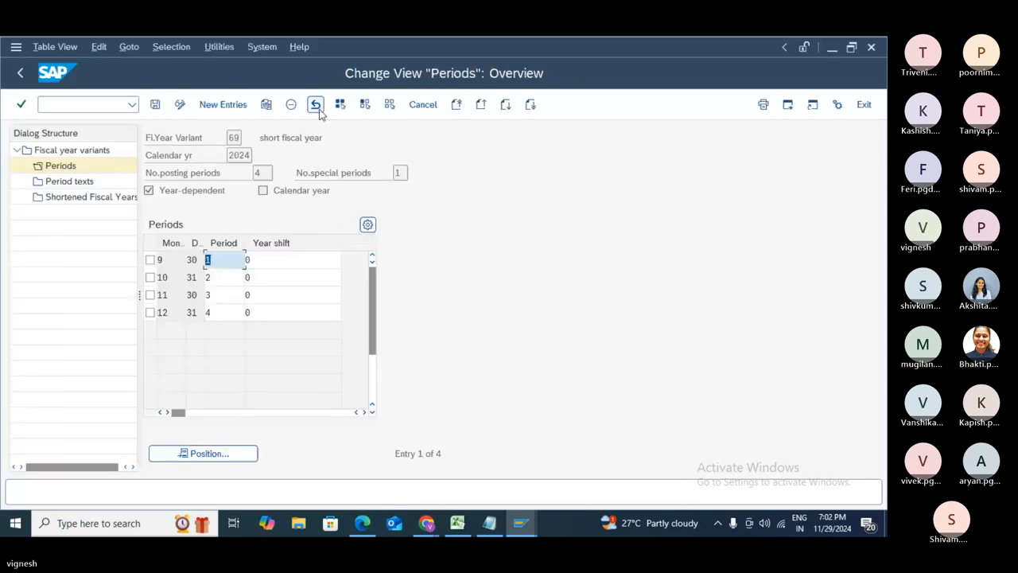
left_click(316, 105)
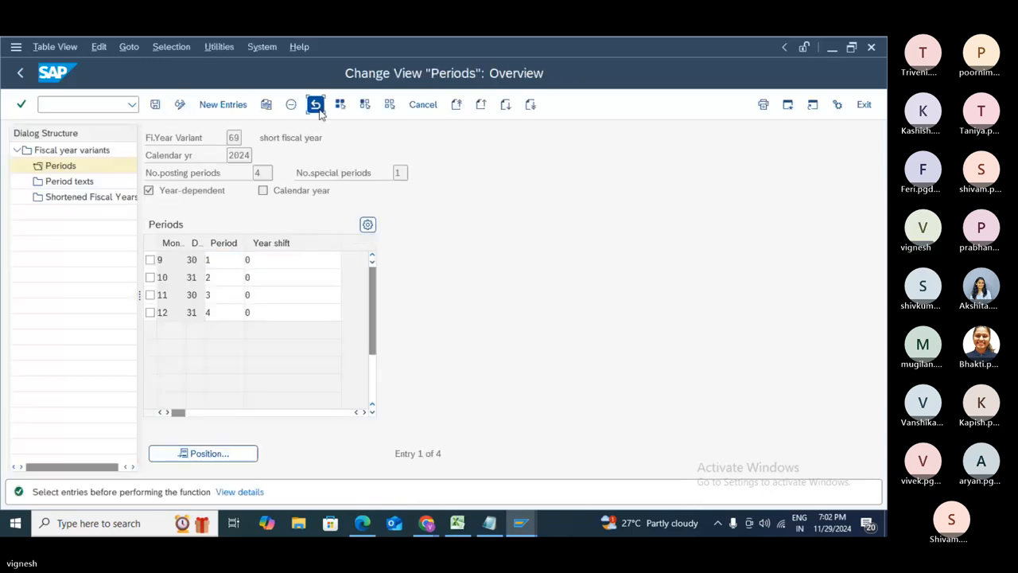
left_click(457, 106)
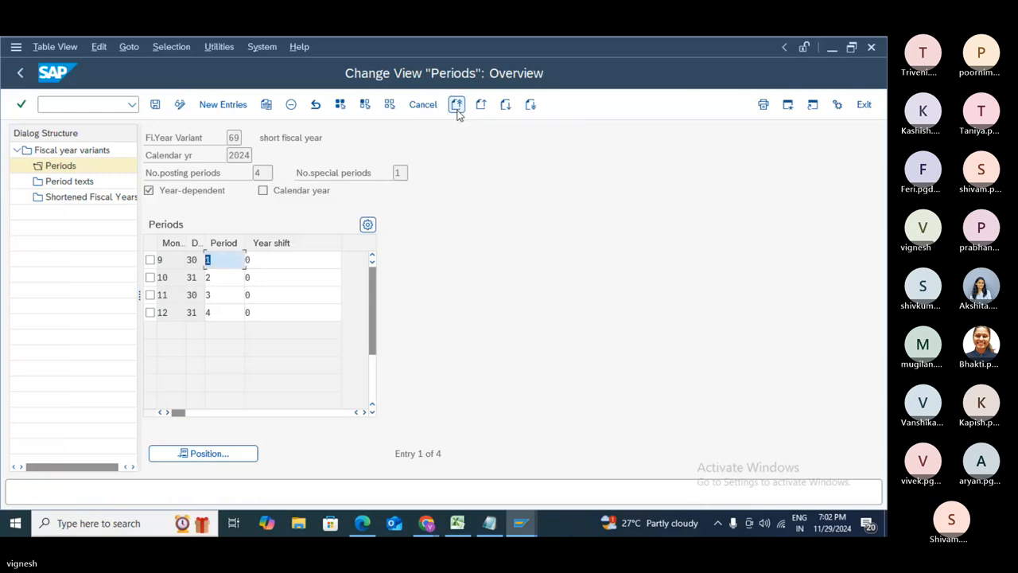
left_click(423, 107)
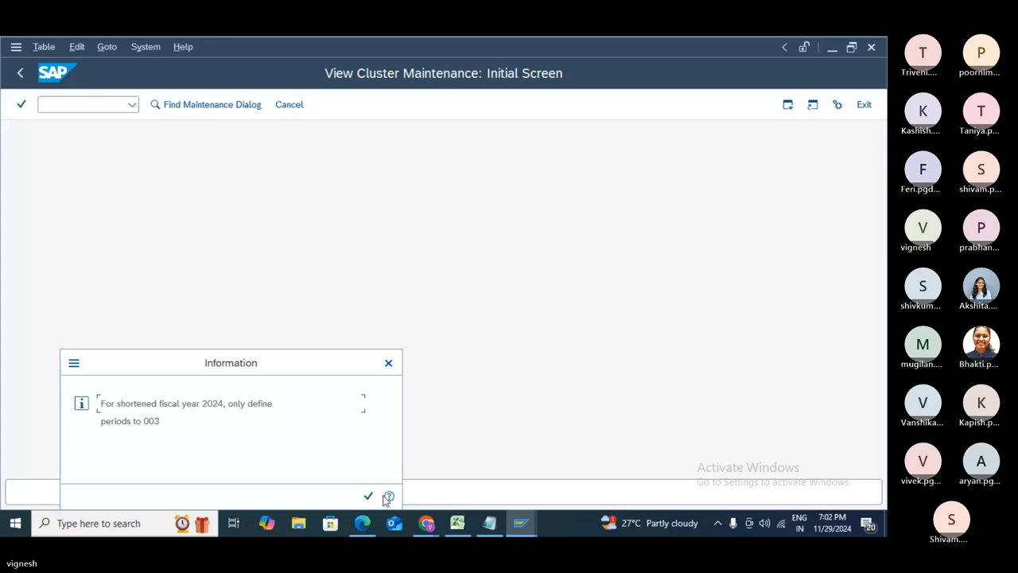
left_click(368, 496)
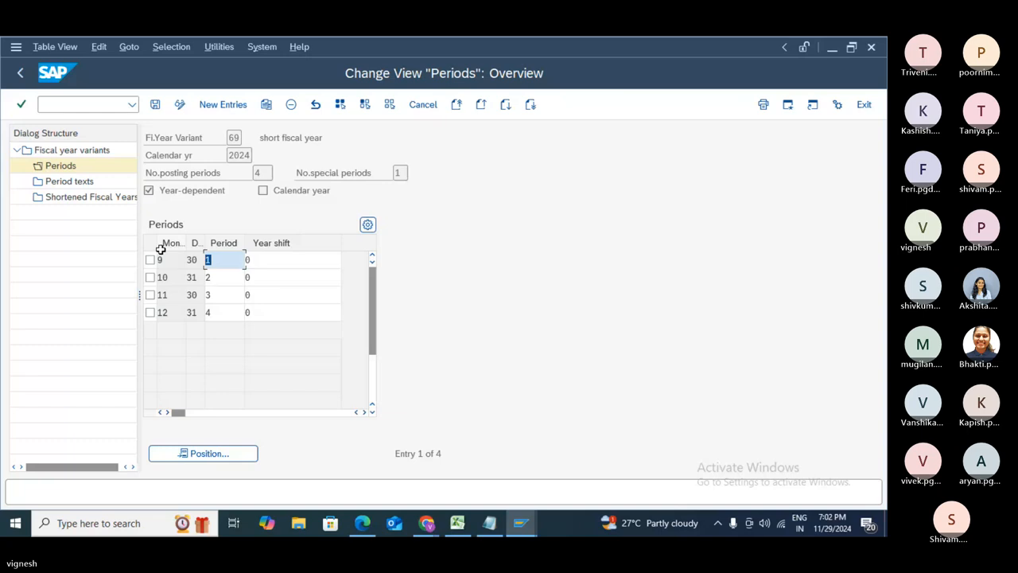
key("alt+Tab")
key("alt+Tab")
key("alt+Tab")
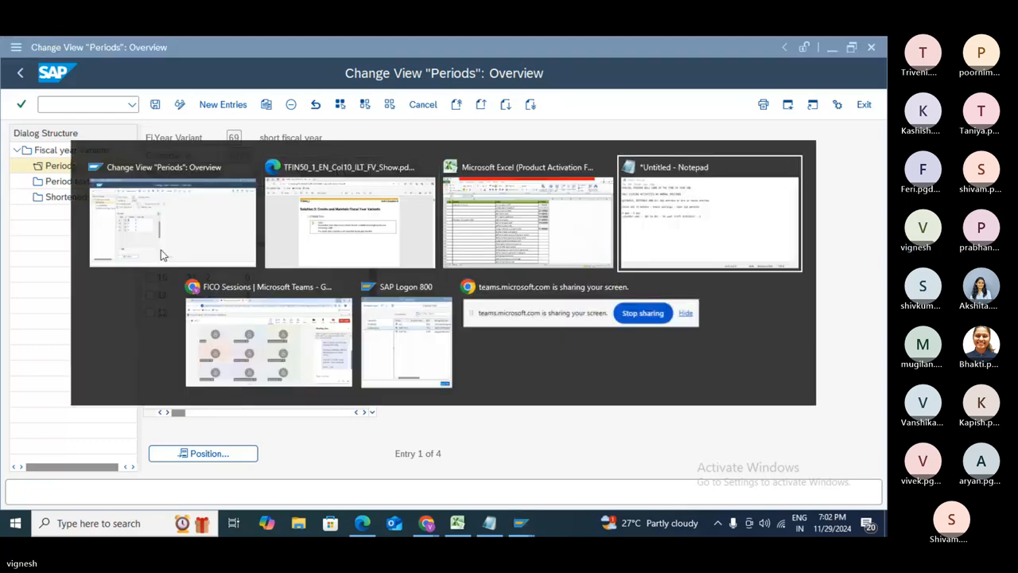
key("alt+shift+Tab")
key("alt+shift+Tab")
key("alt+shift+Tab")
key("alt+Tab")
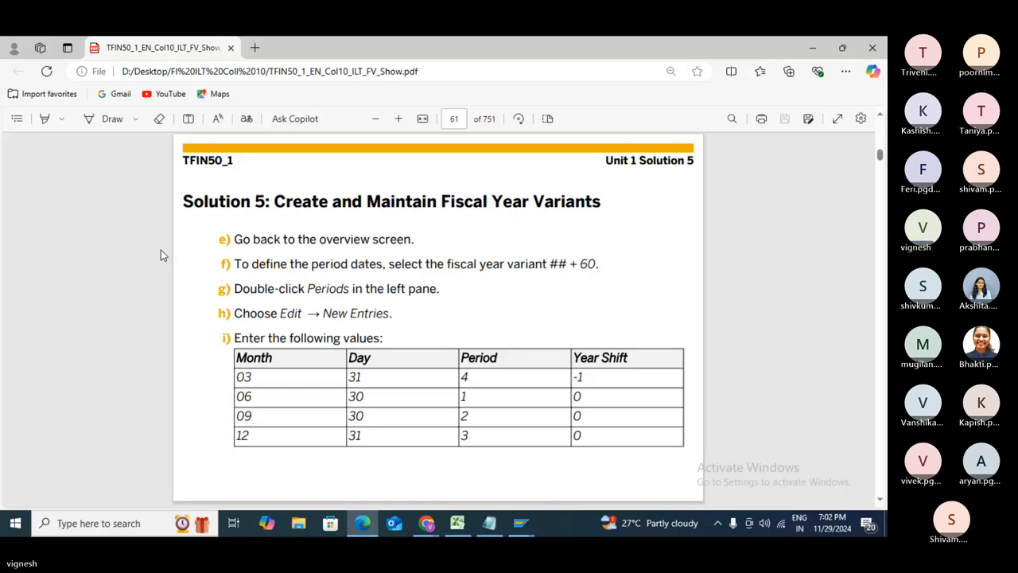
scroll(161, 255, "down", 1)
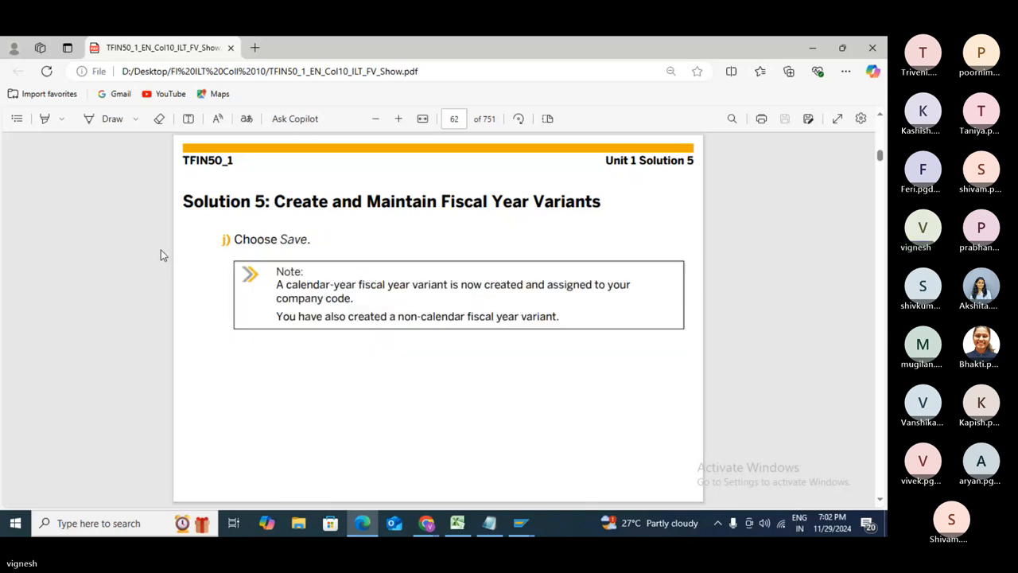
scroll(161, 255, "up", 1)
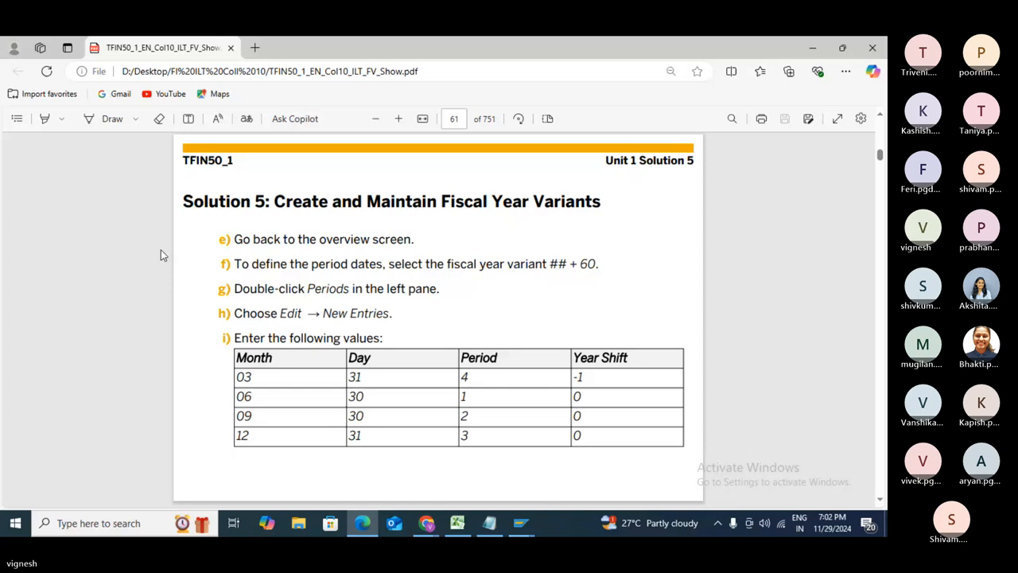
scroll(161, 255, "down", 1)
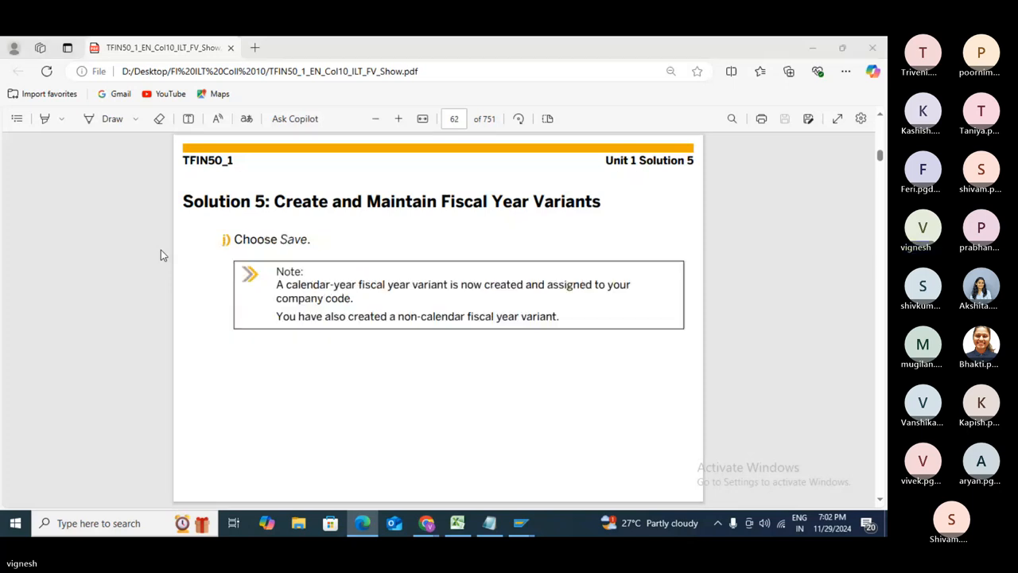
key("alt+Tab")
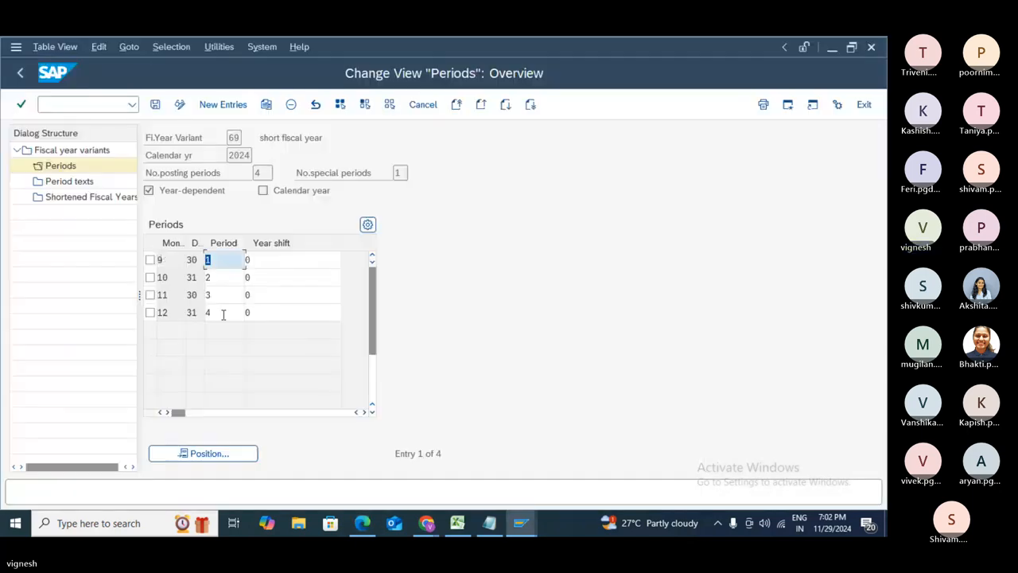
- Reopen the 2024 Shortened Fiscal Years for variant 69 and clear the posting-periods entry
left_click(130, 198)
double_click(129, 199)
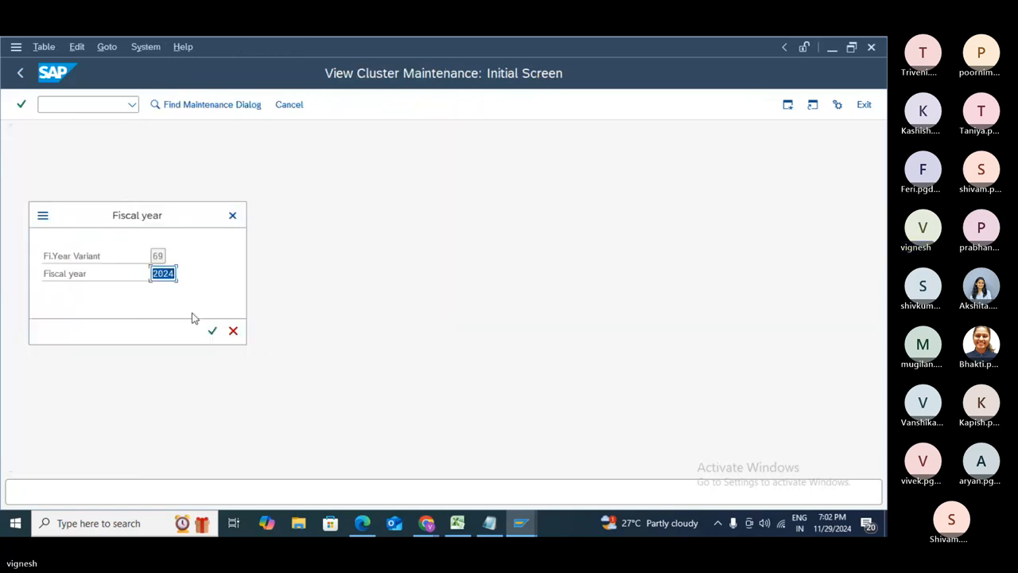
left_click(213, 332)
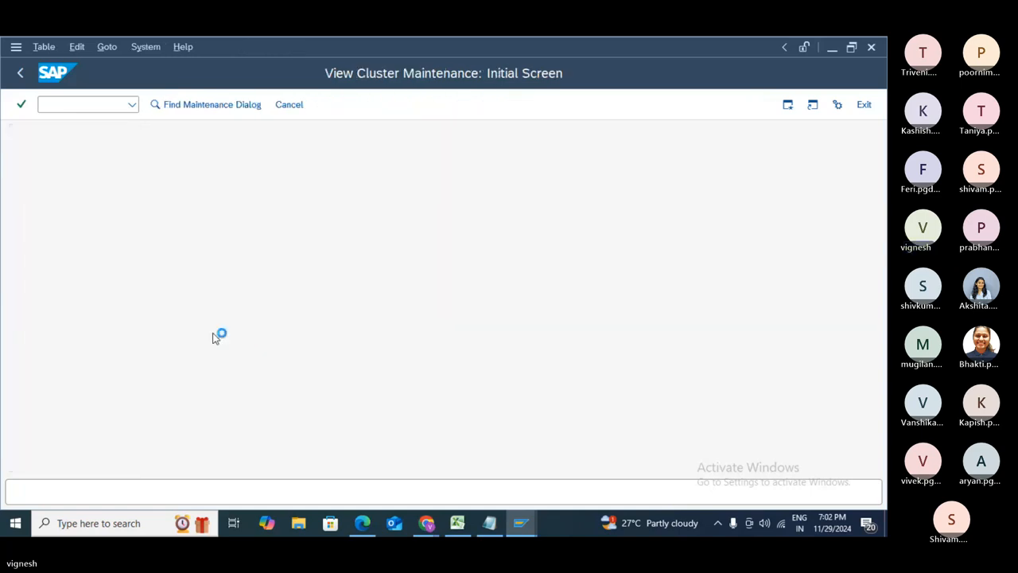
type("00")
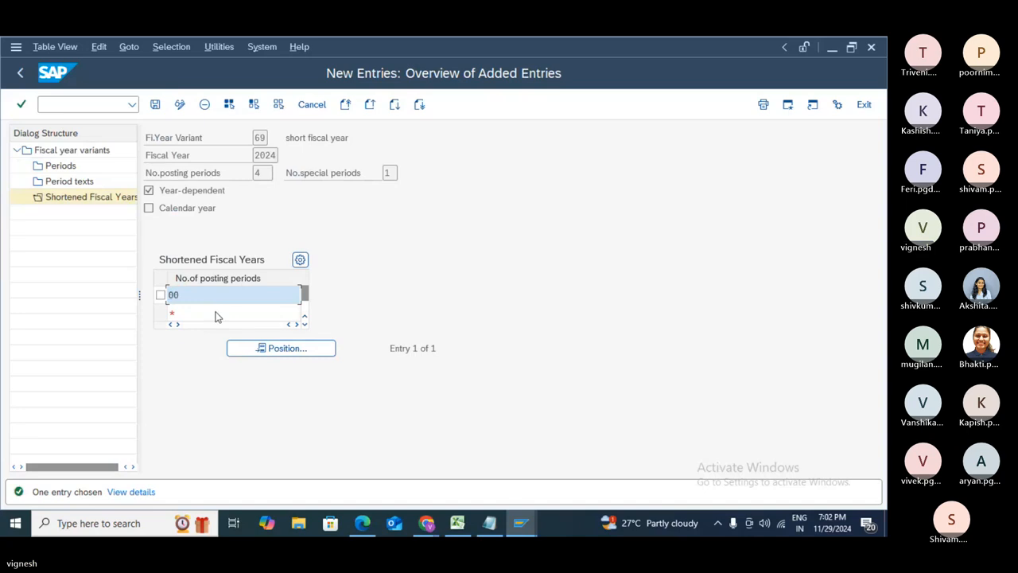
key("BackSpace")
key("BackSpace")
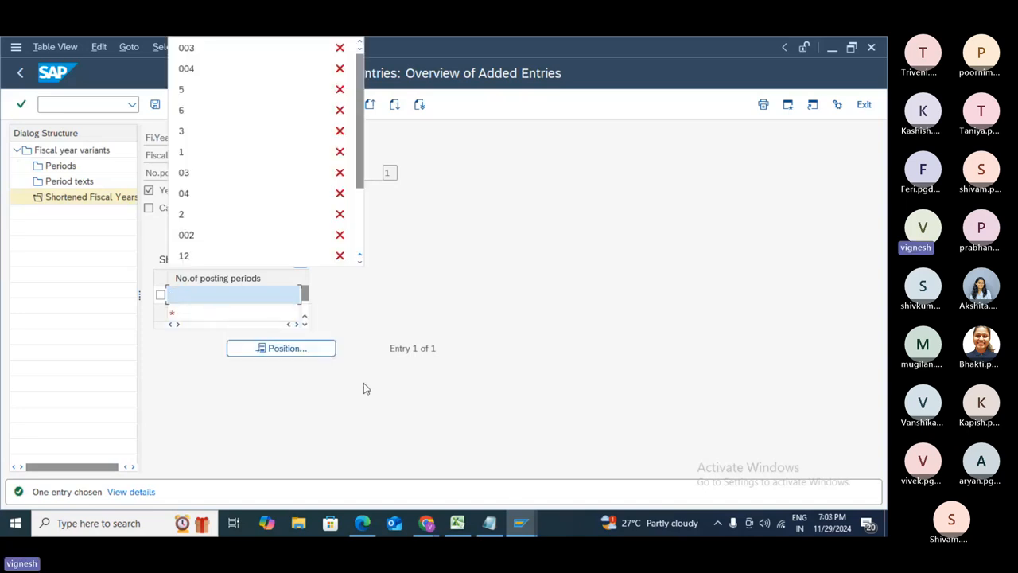
left_click(370, 326)
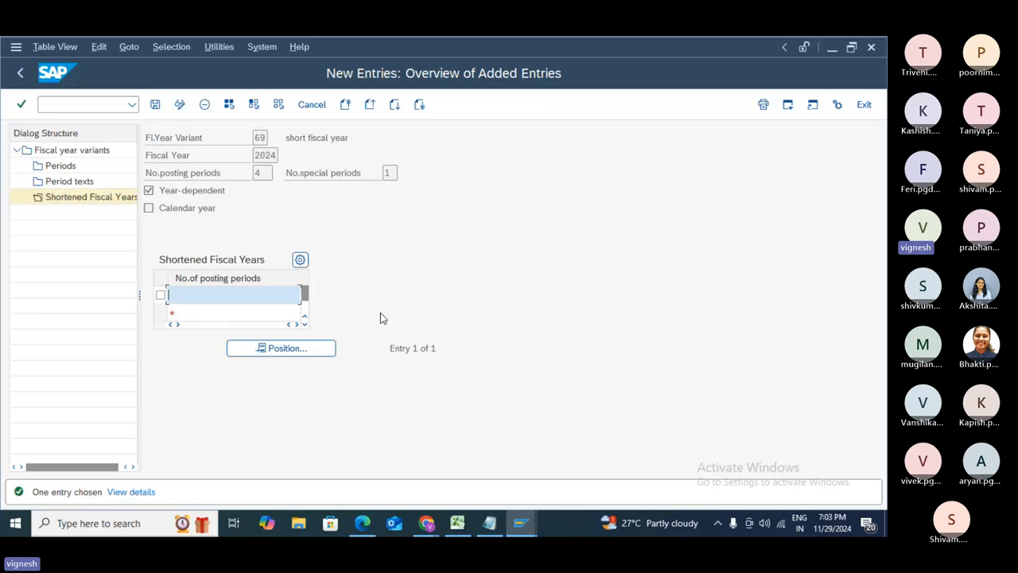
- Exit the variant maintenance, cancelling the entry and declining to save changes
left_click(862, 107)
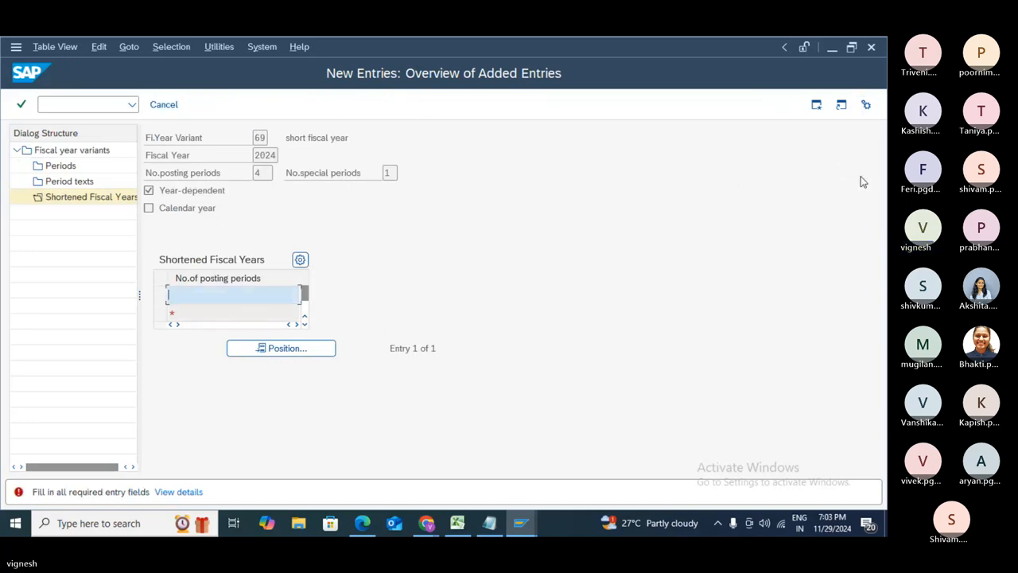
left_click(159, 105)
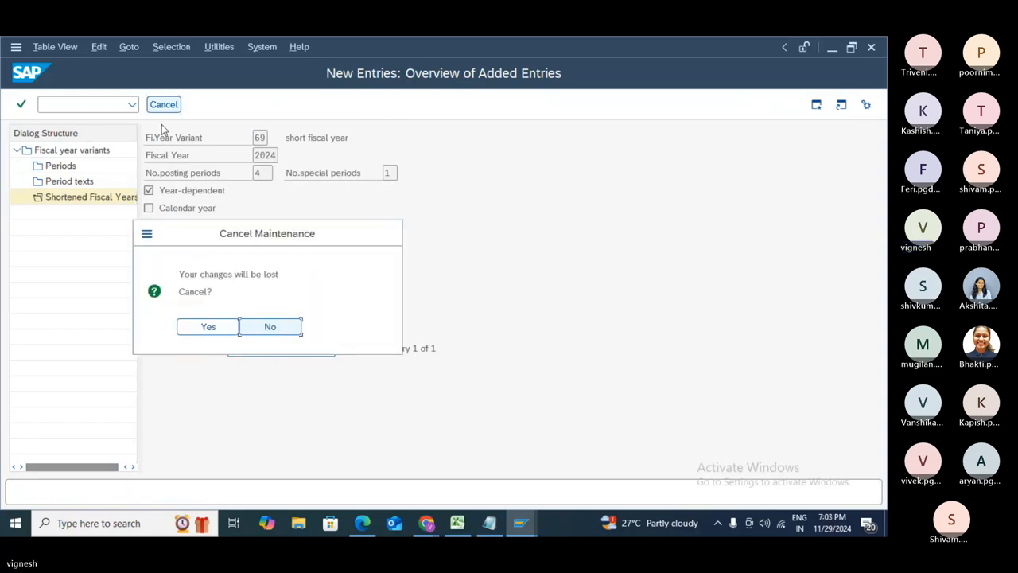
left_click(195, 332)
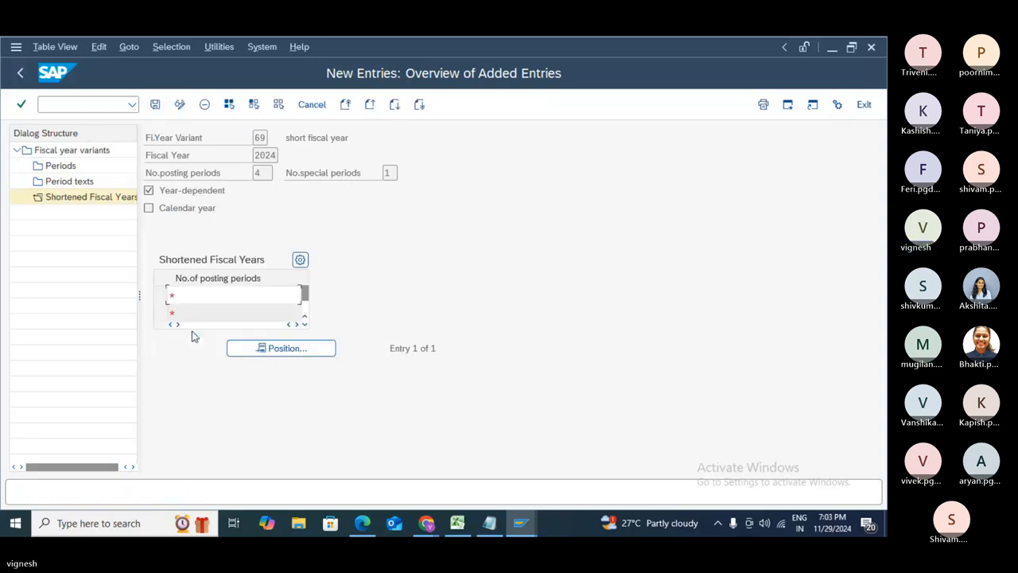
left_click(860, 106)
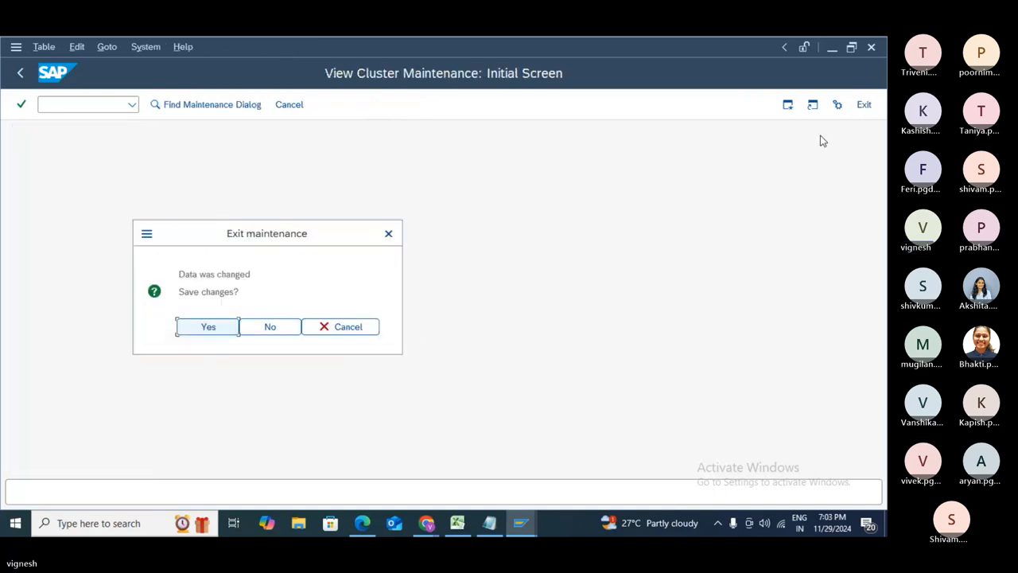
left_click(270, 327)
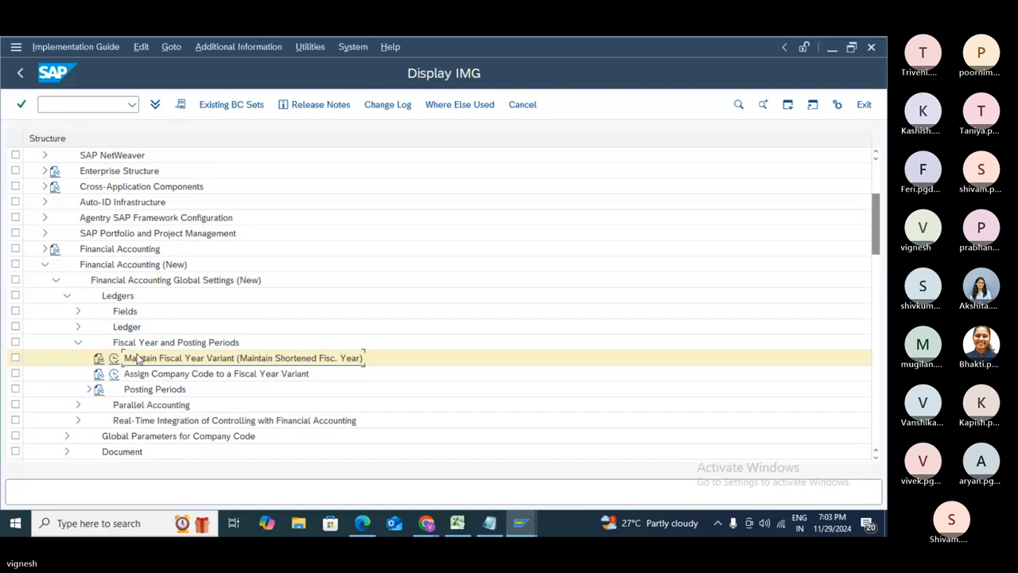
- Run Maintain Fiscal Year Variant from the IMG to list all 561 variants in change mode
left_click(112, 360)
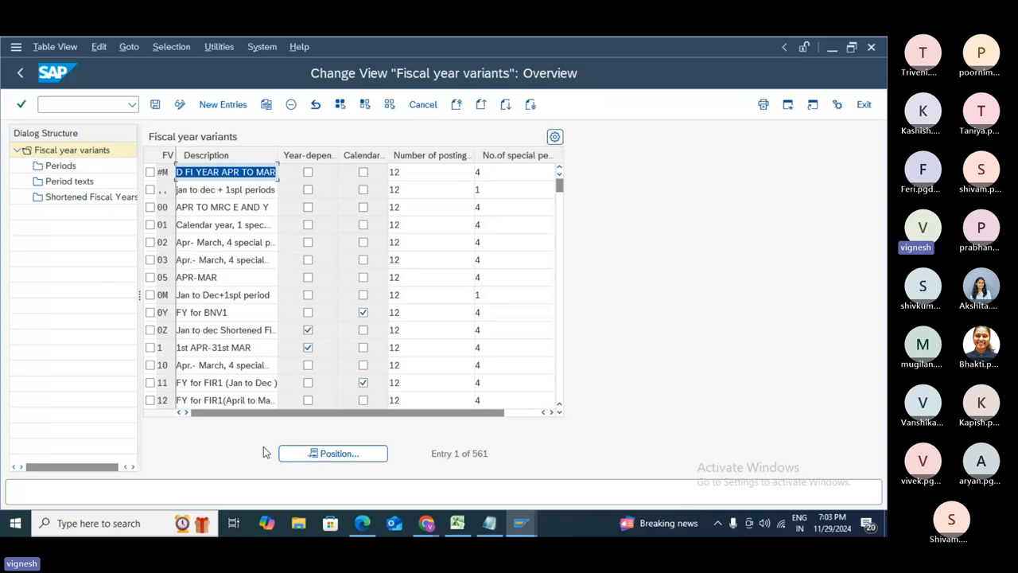
- Position the variants table at 19, 21, 20 and finally K4
left_click(310, 458)
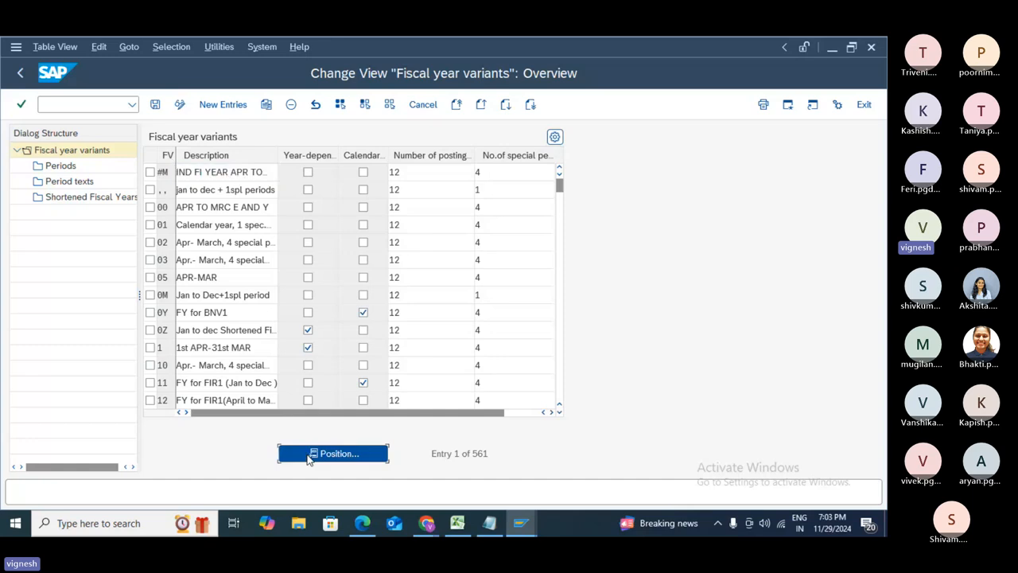
type("1")
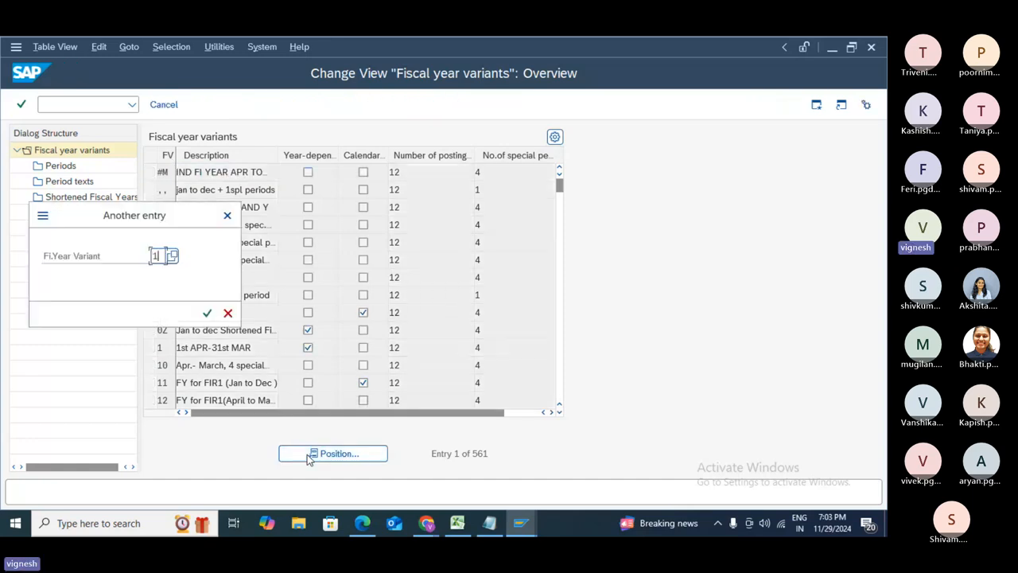
type("9")
key("Return")
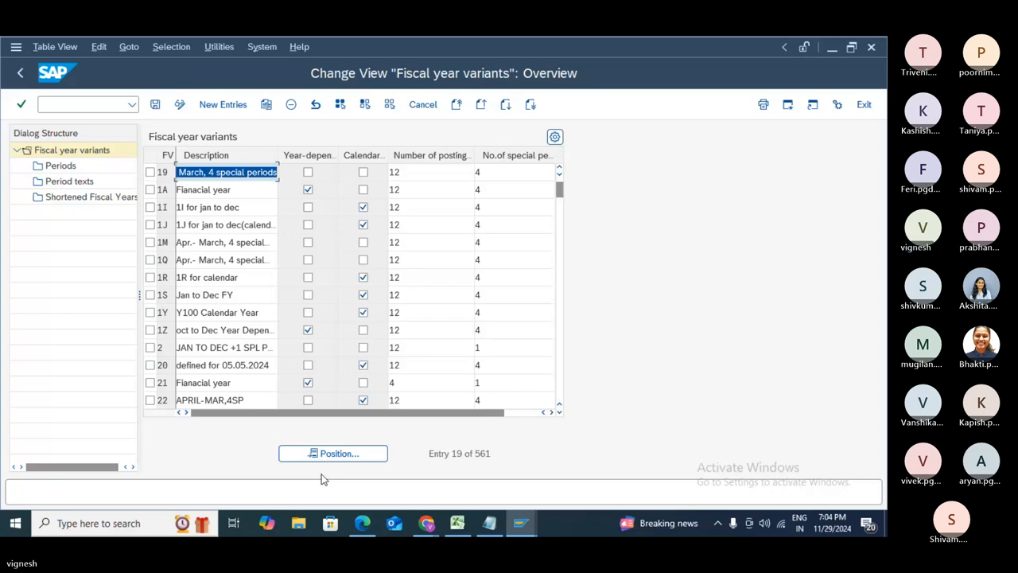
left_click(326, 453)
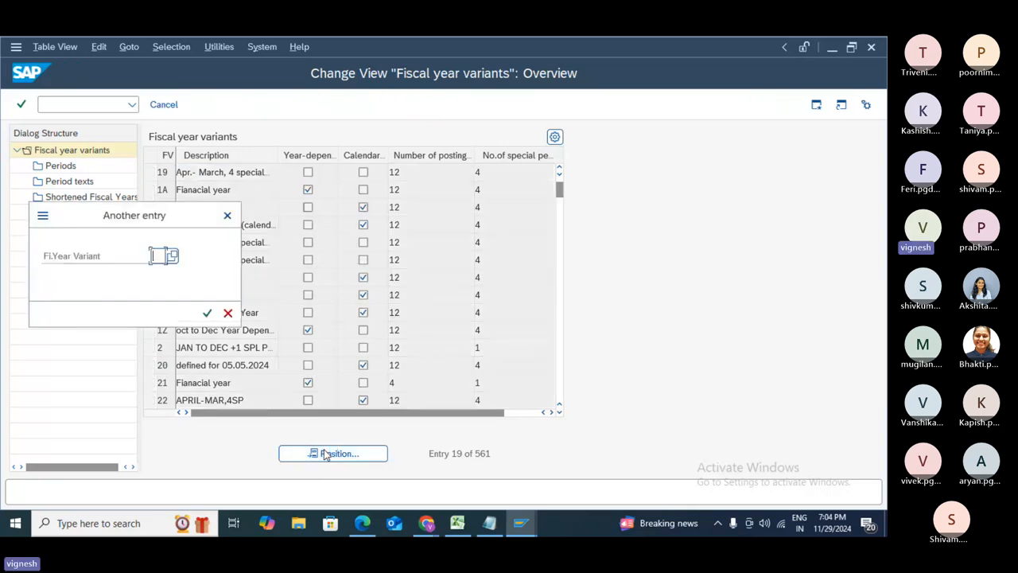
type("21")
key("Return")
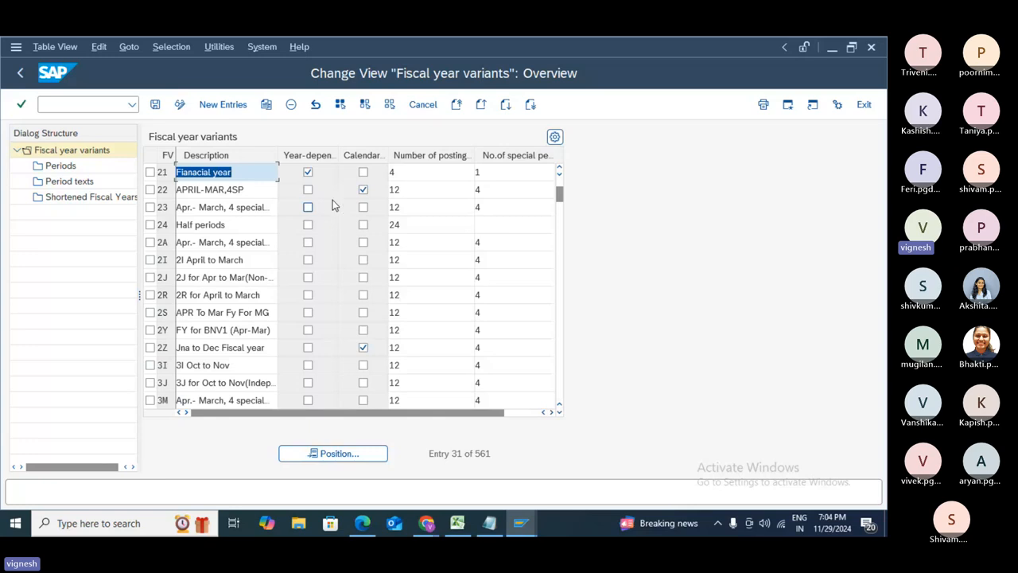
left_click(331, 456)
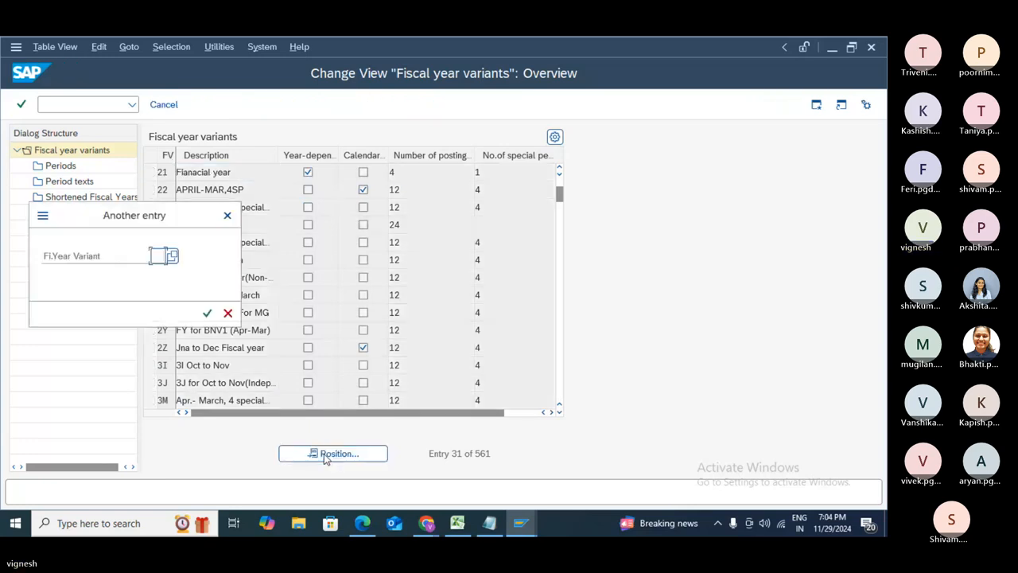
key("Return")
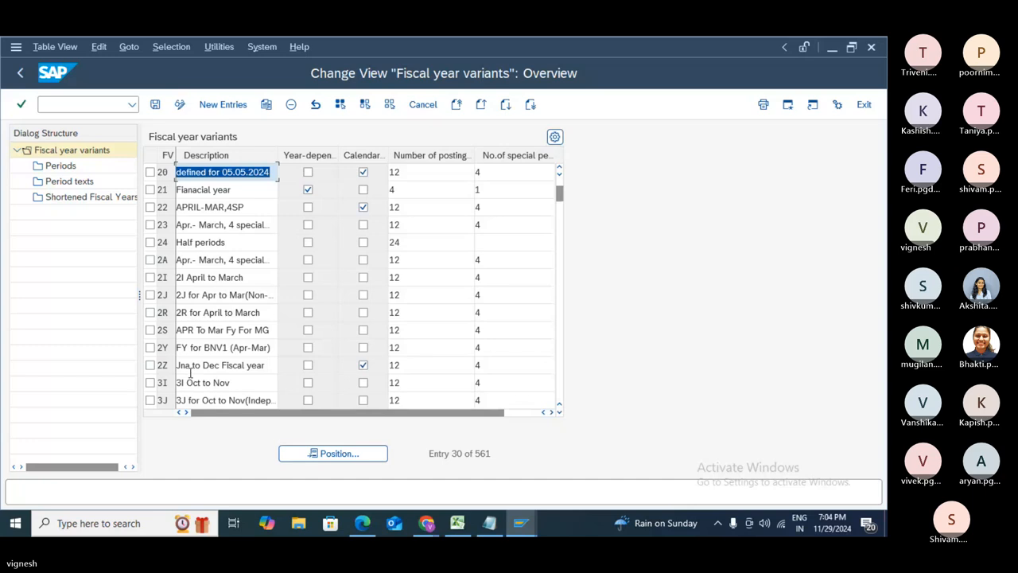
left_click(313, 453)
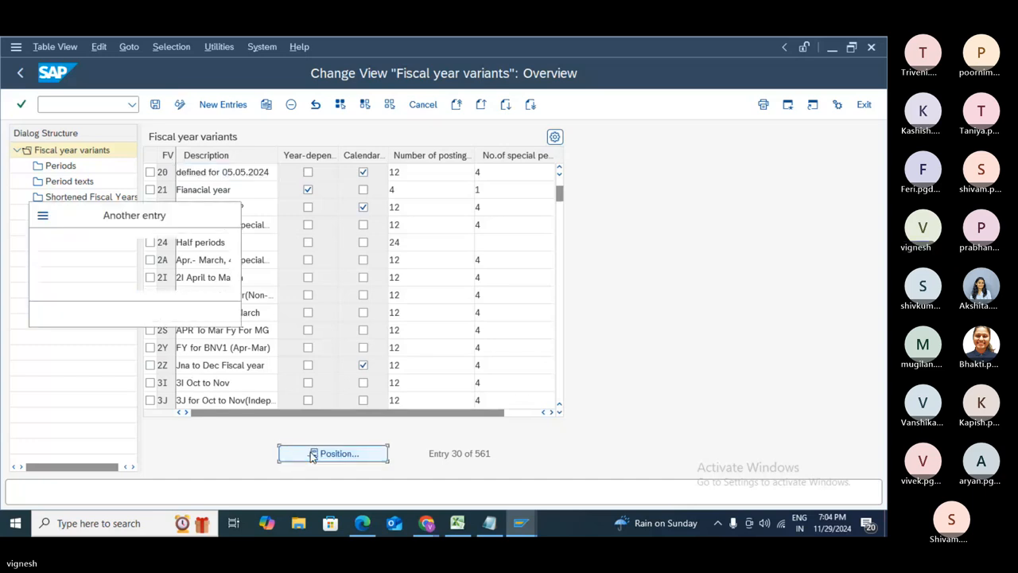
type("k")
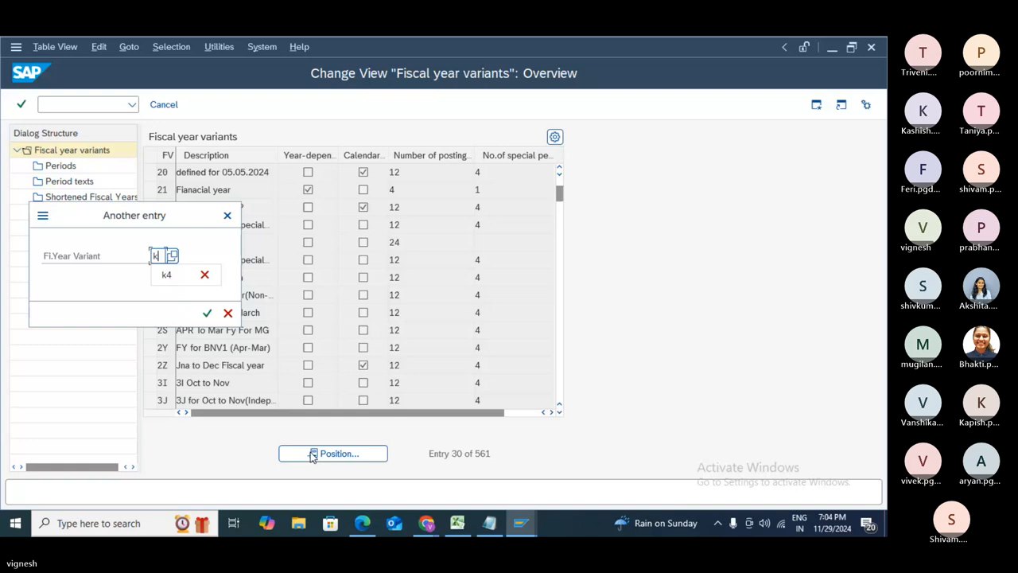
type("4")
key("Return")
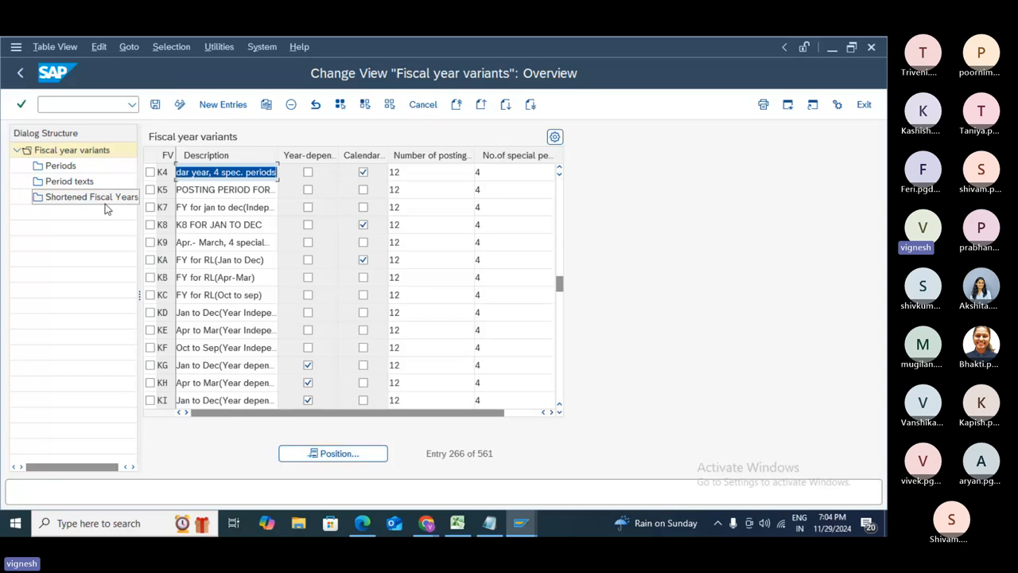
- Abandon a Copy As of K4, return to the IMG, and reopen the fiscal year variants list
left_click(150, 172)
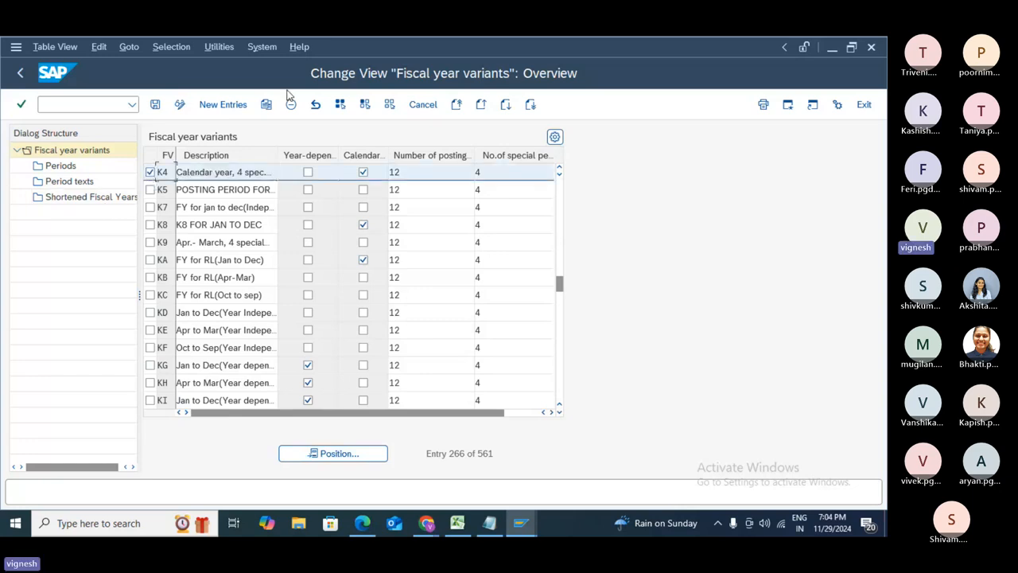
left_click(266, 106)
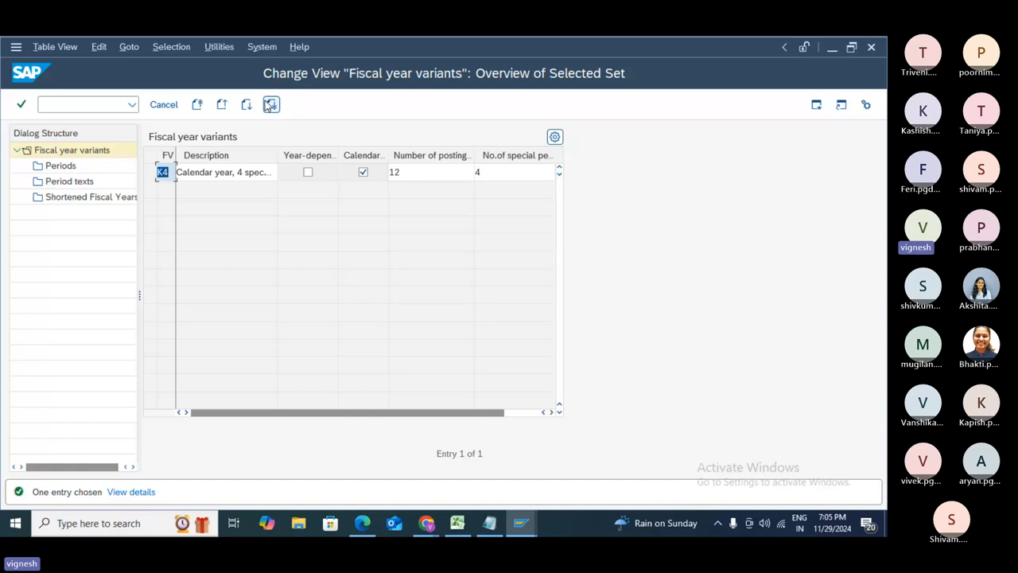
left_click(270, 105)
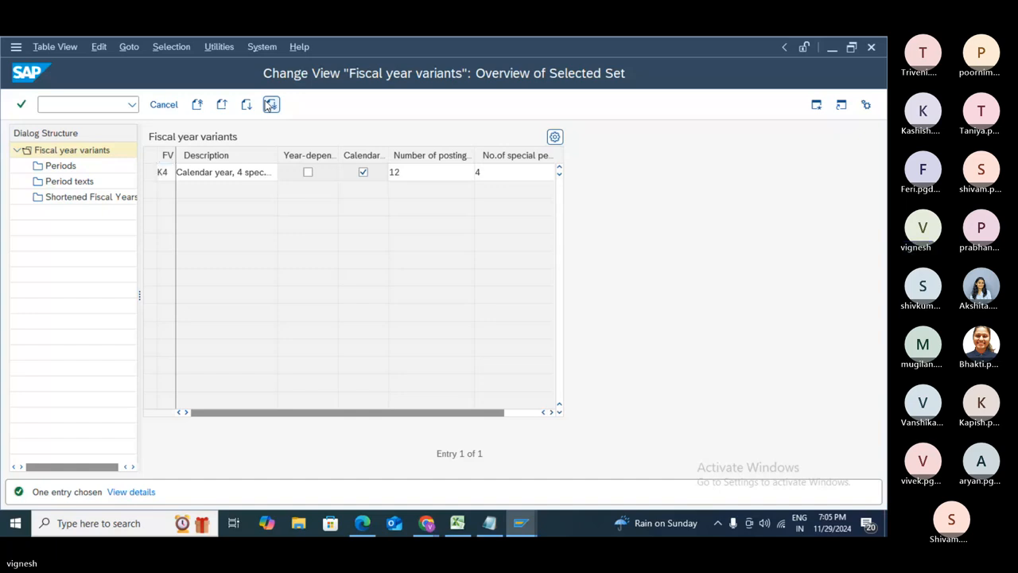
key("F3")
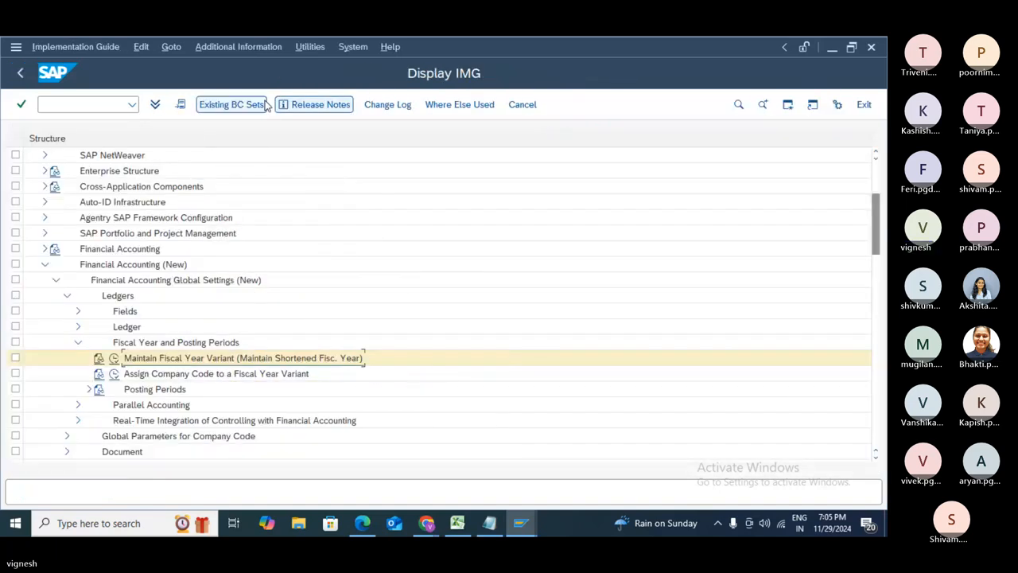
left_click(114, 358)
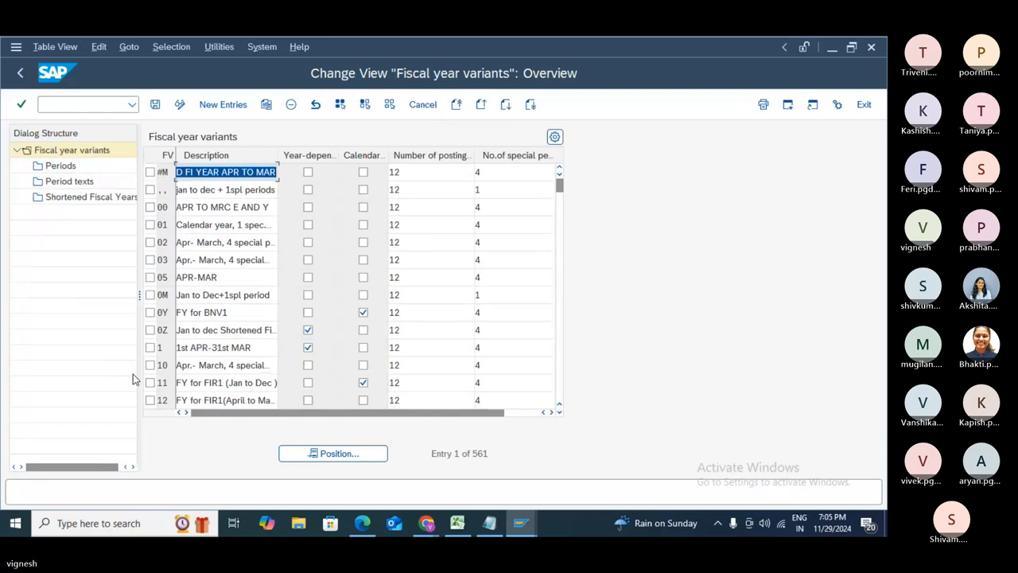
- Position the variants table at K4, entry 266 of 561
left_click(352, 454)
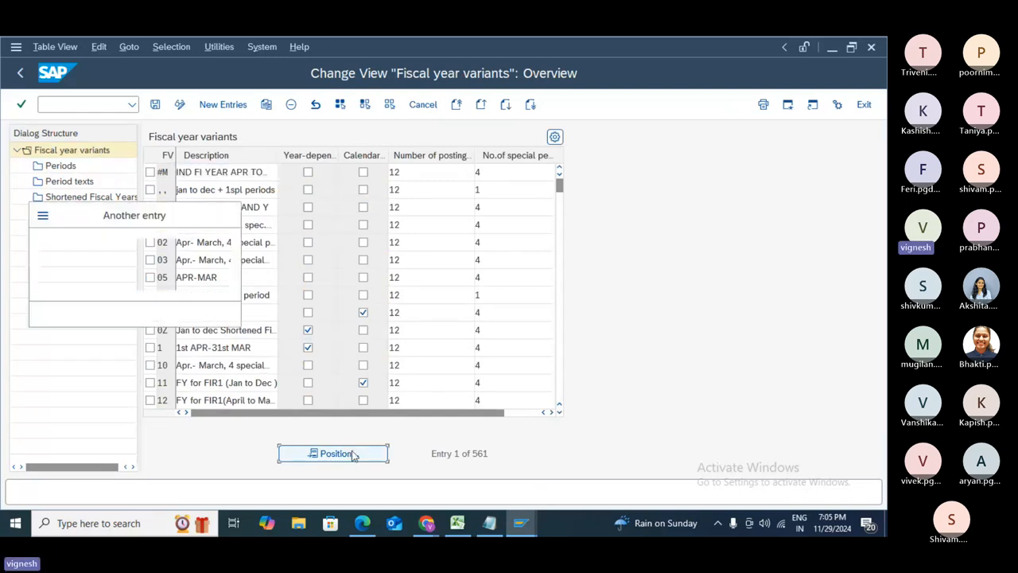
key("Escape")
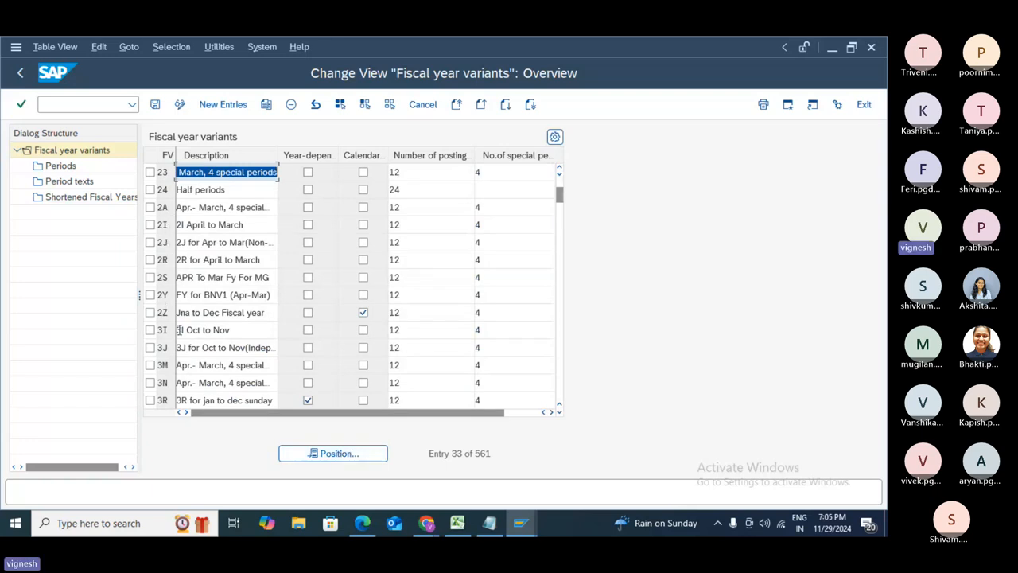
left_click(353, 454)
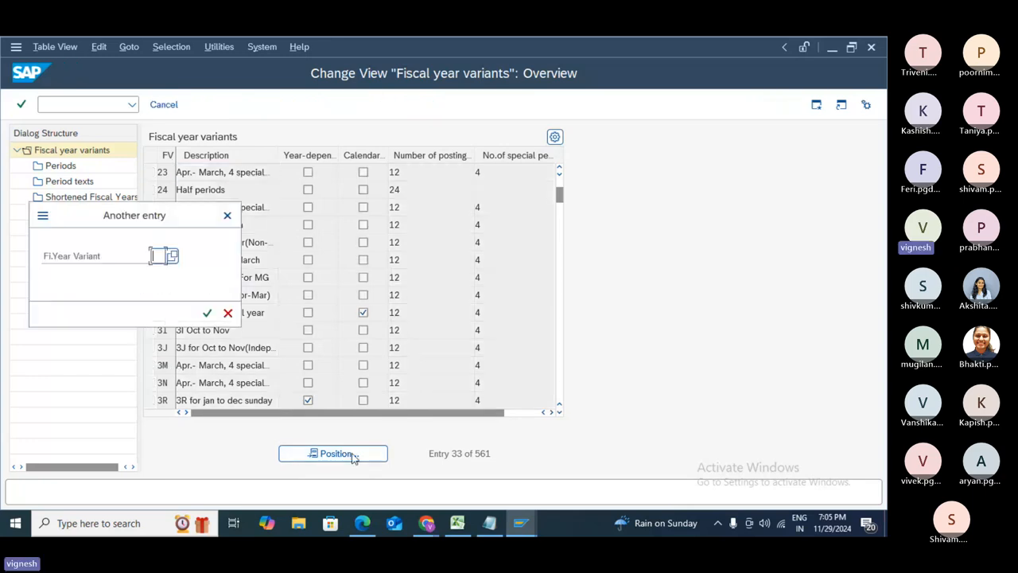
type("k4")
key("Return")
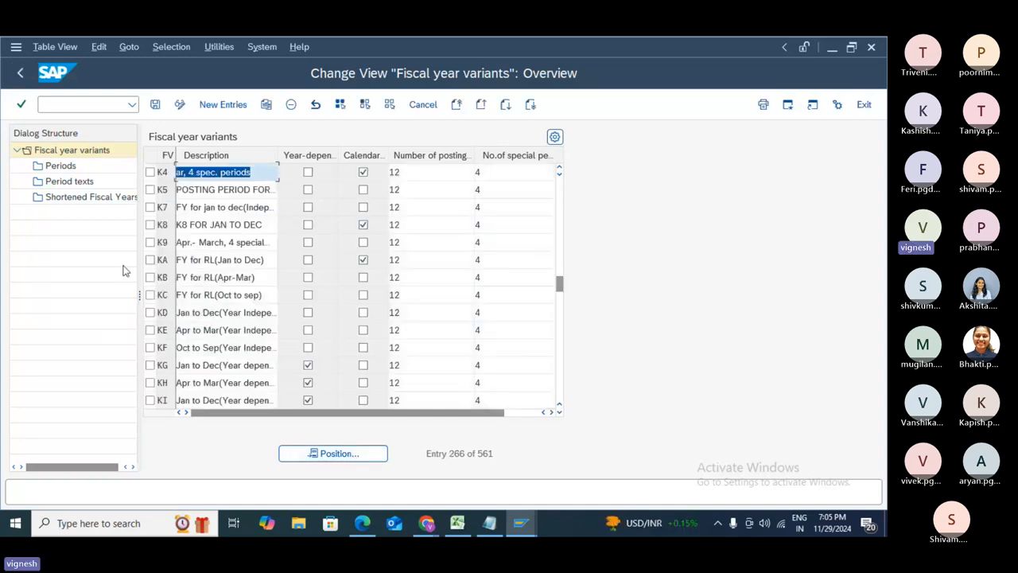
- Copy K4 as new variant 2K with all 496 dependent entries, replacing the first-tried key ZZ
left_click(149, 172)
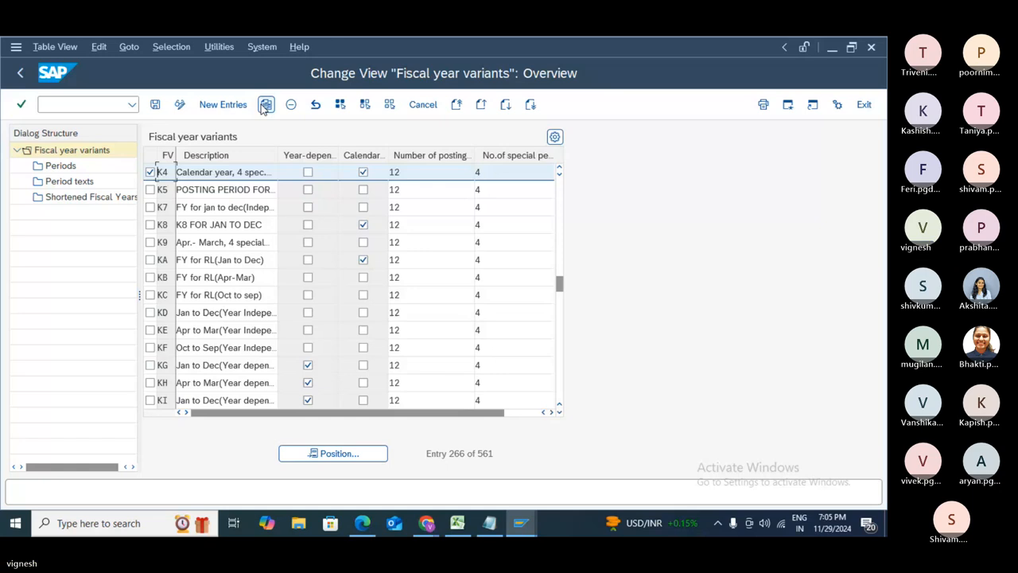
left_click(265, 104)
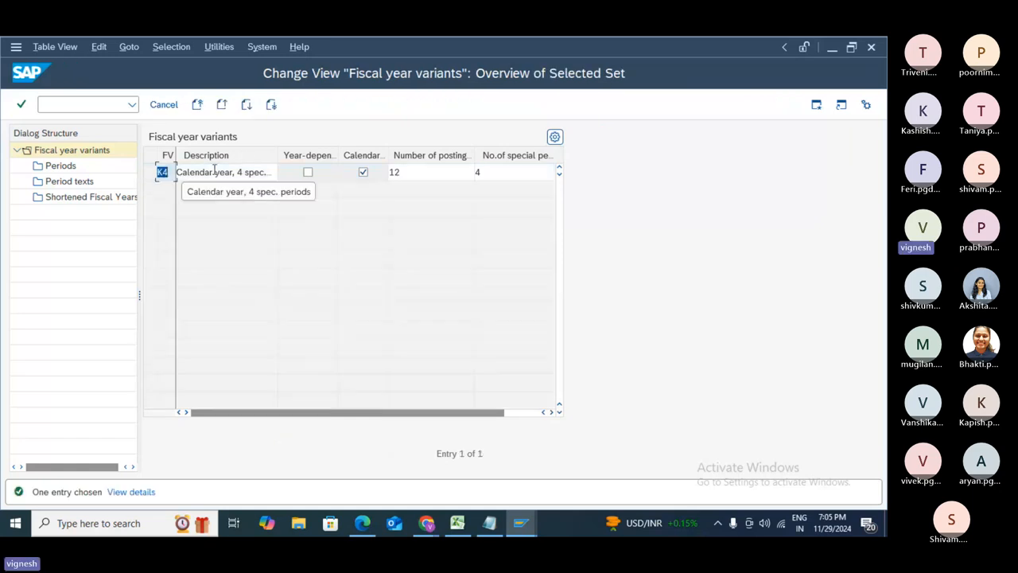
type("zz")
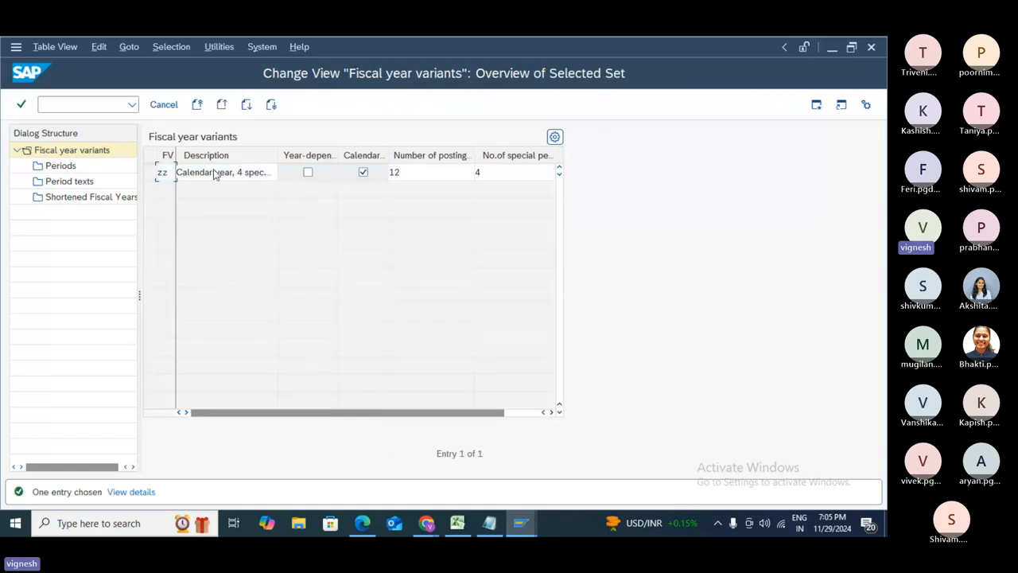
key("Return")
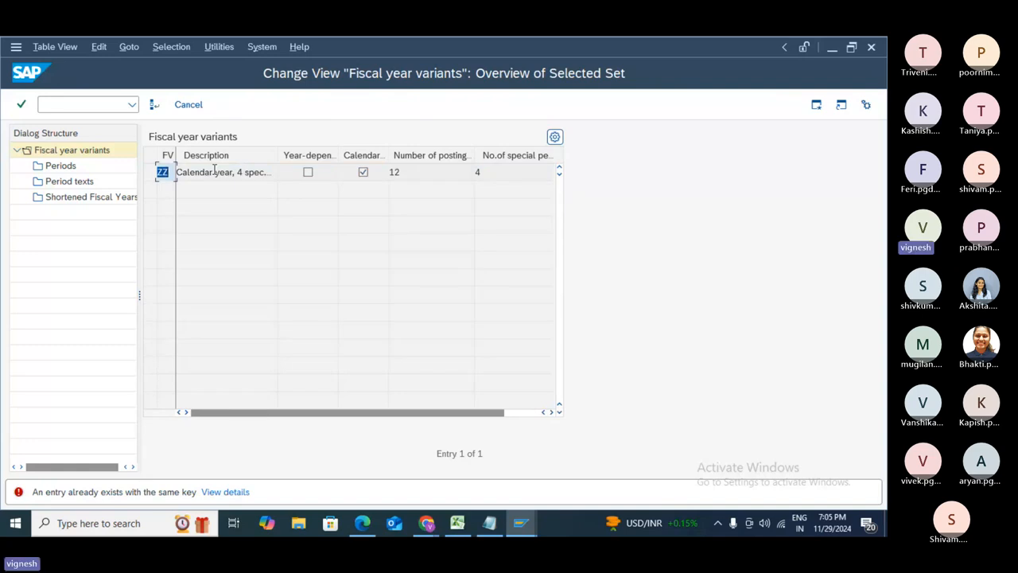
type("2k")
key("Return")
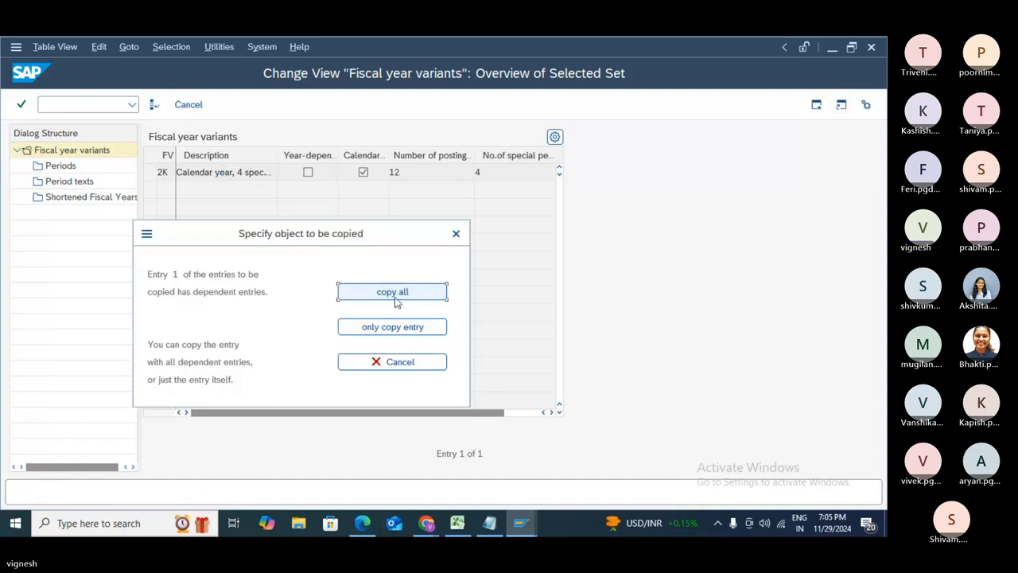
left_click(395, 300)
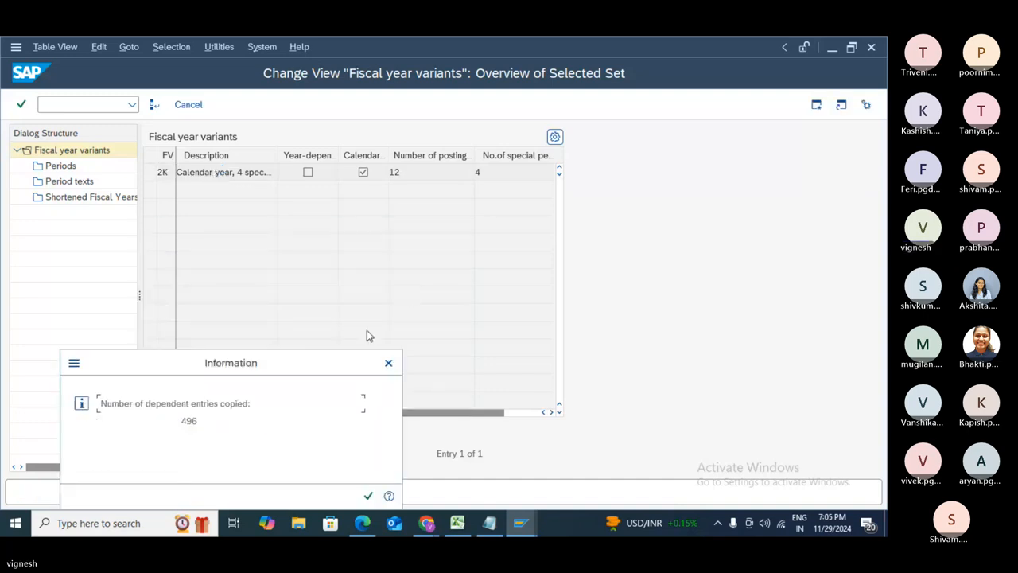
left_click(368, 496)
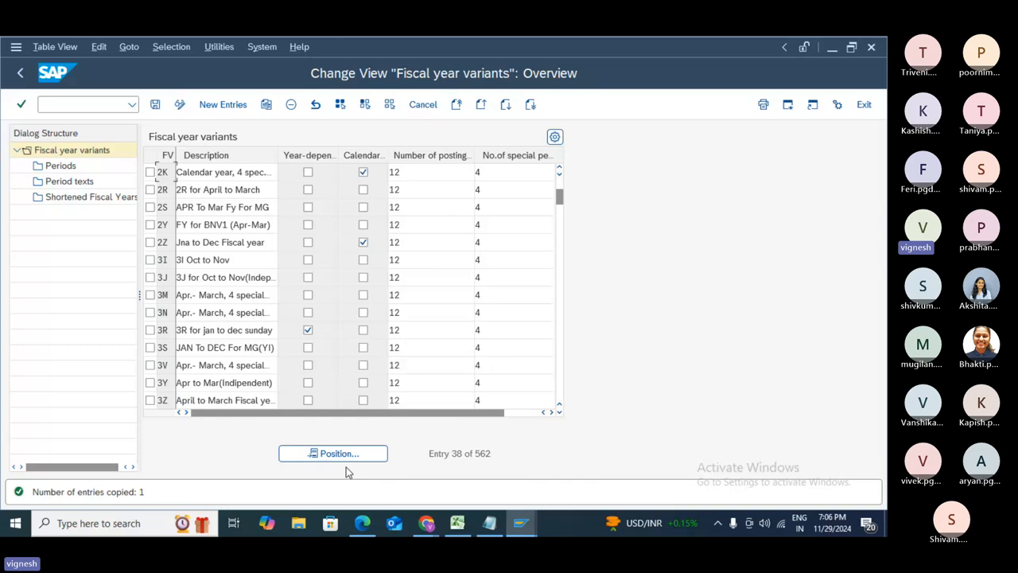
- Save the copied 2K variant under the customizing request
left_click(343, 452)
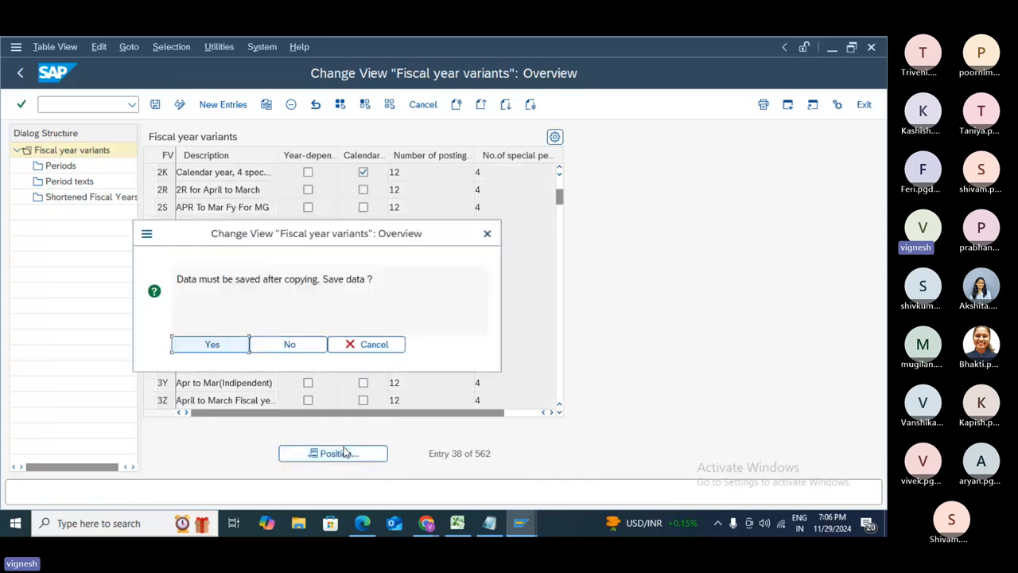
left_click(224, 345)
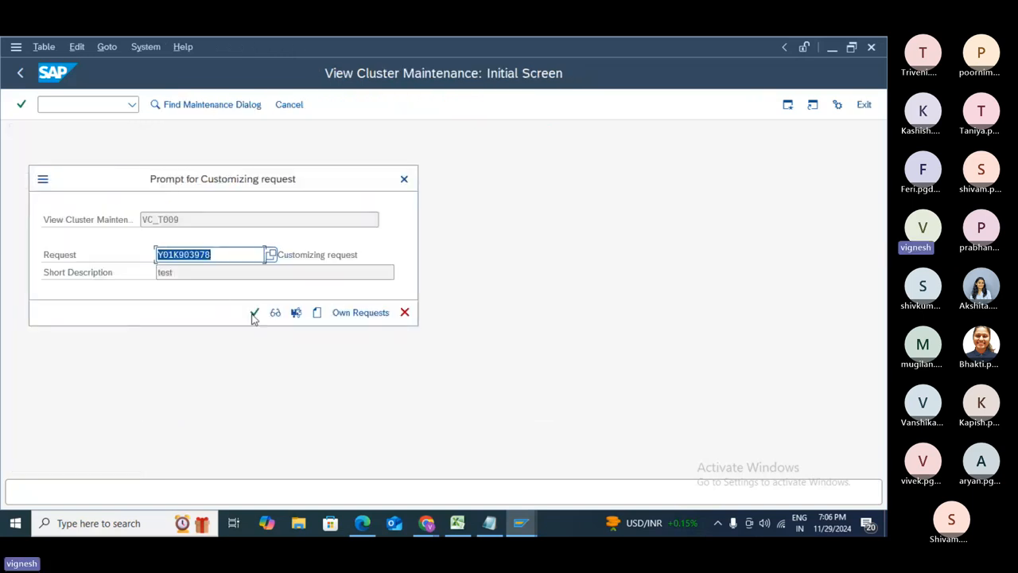
left_click(254, 314)
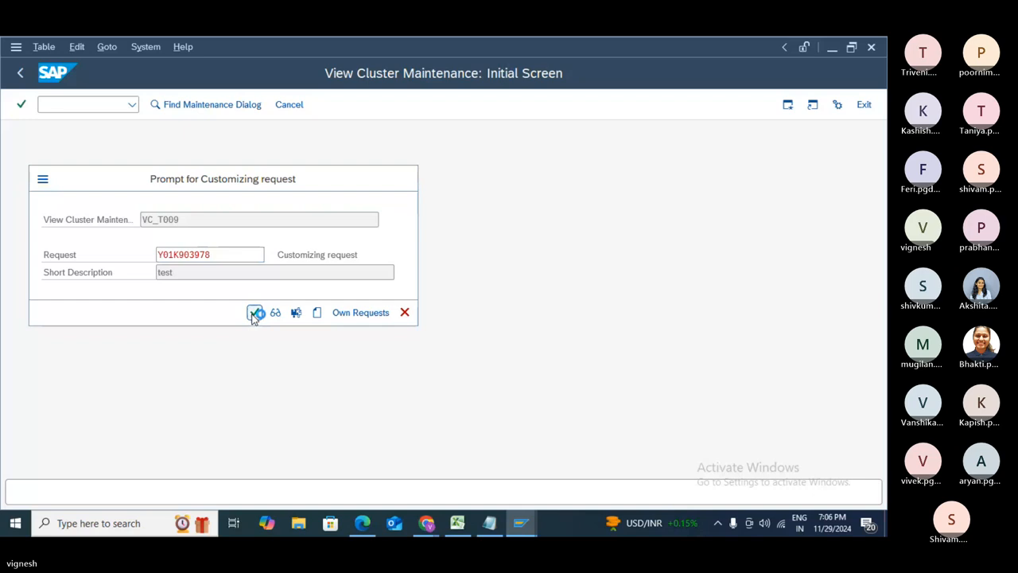
- Position the table at variant 19, then return to the IMG tree
left_click(340, 455)
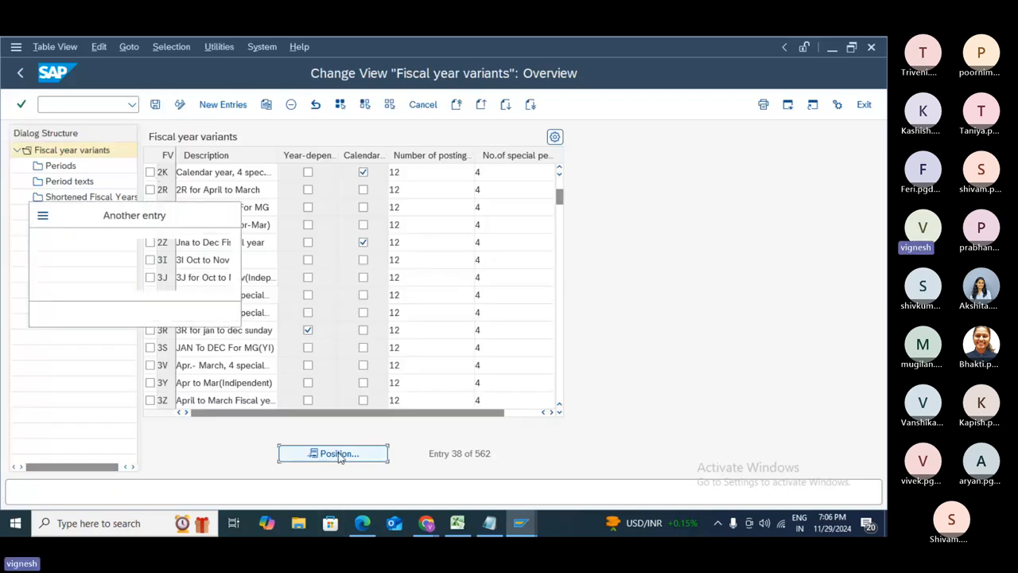
type("19")
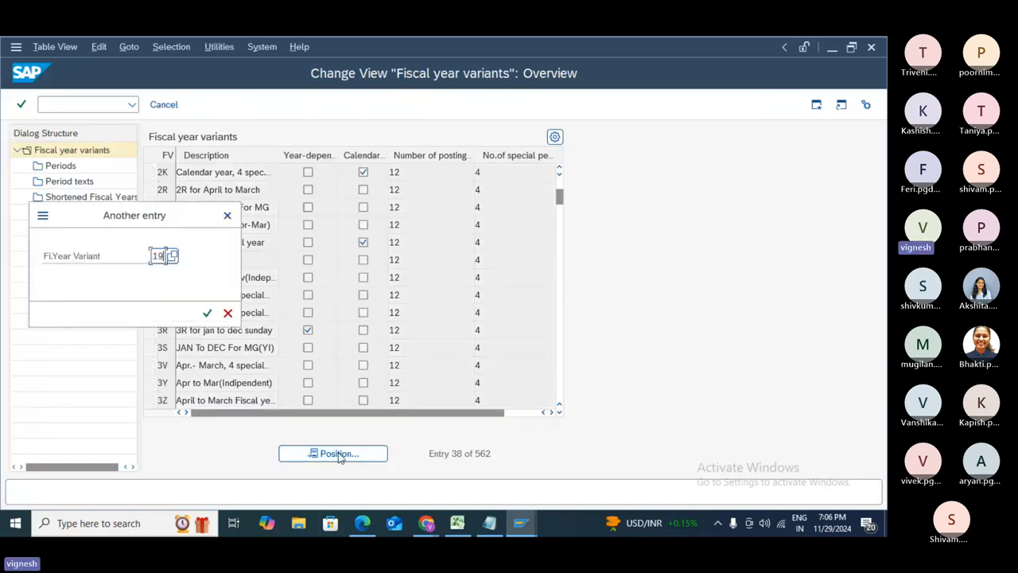
key("Return")
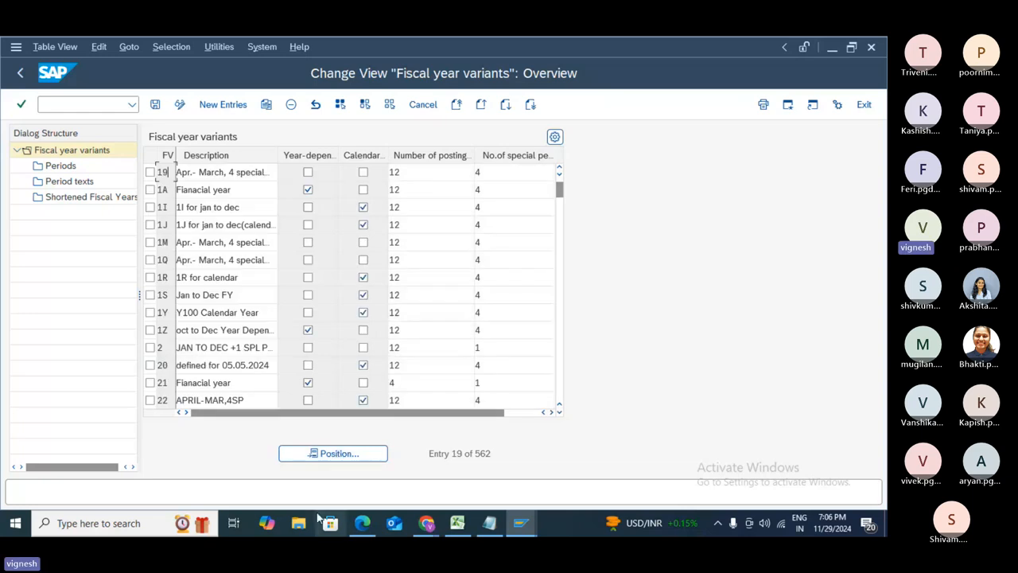
left_click(20, 73)
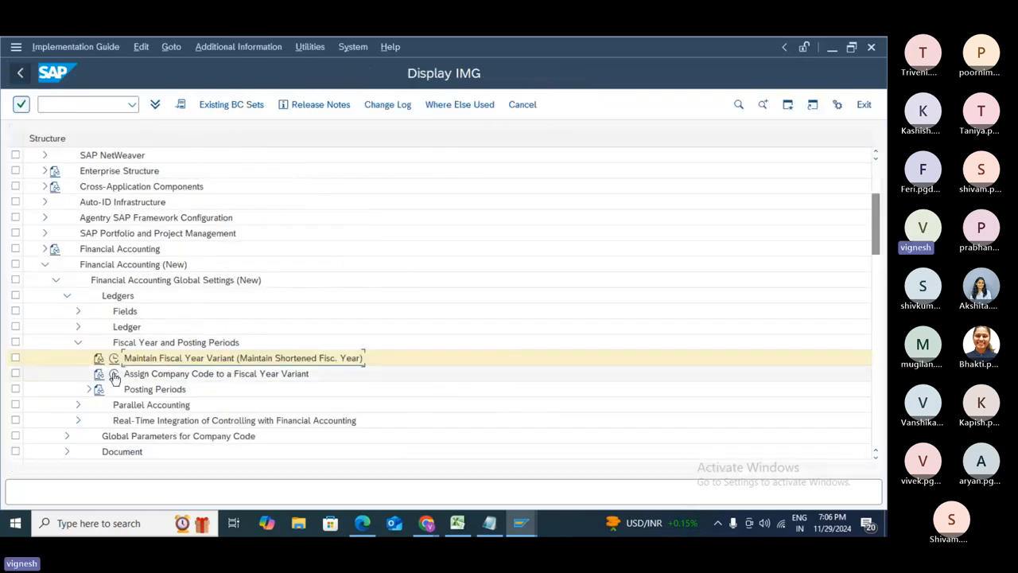
left_click(114, 373)
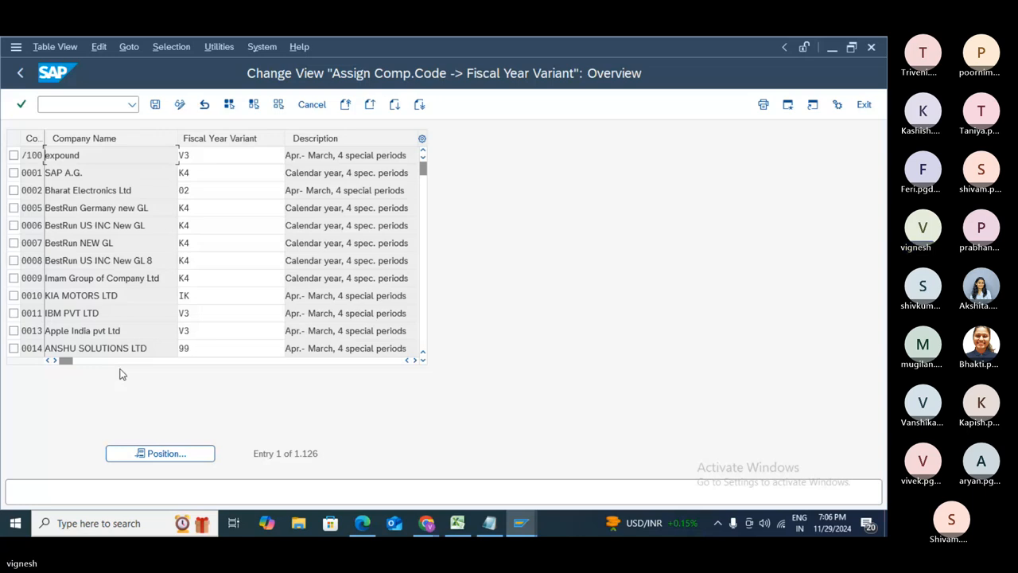
left_click(176, 460)
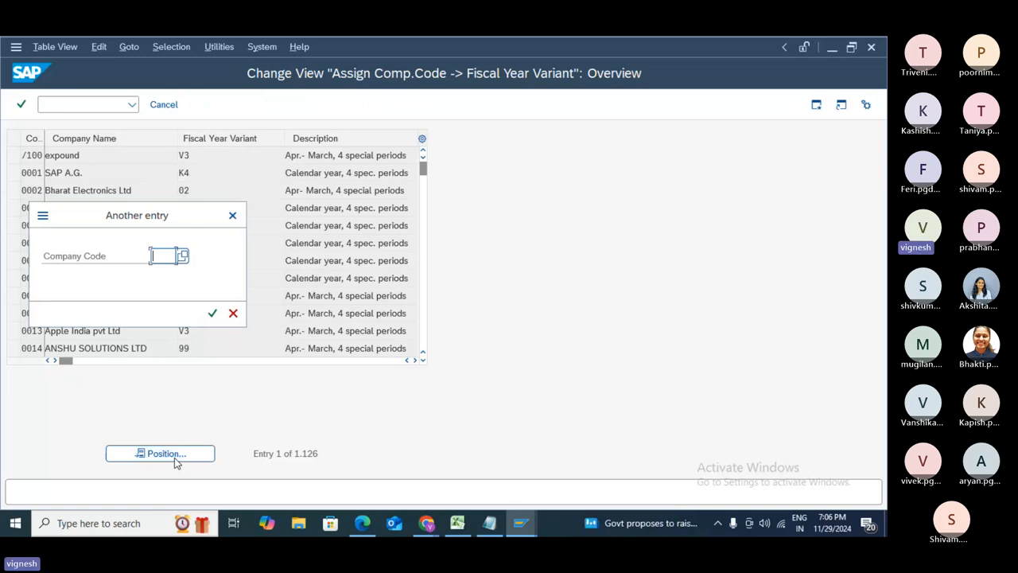
type("a100")
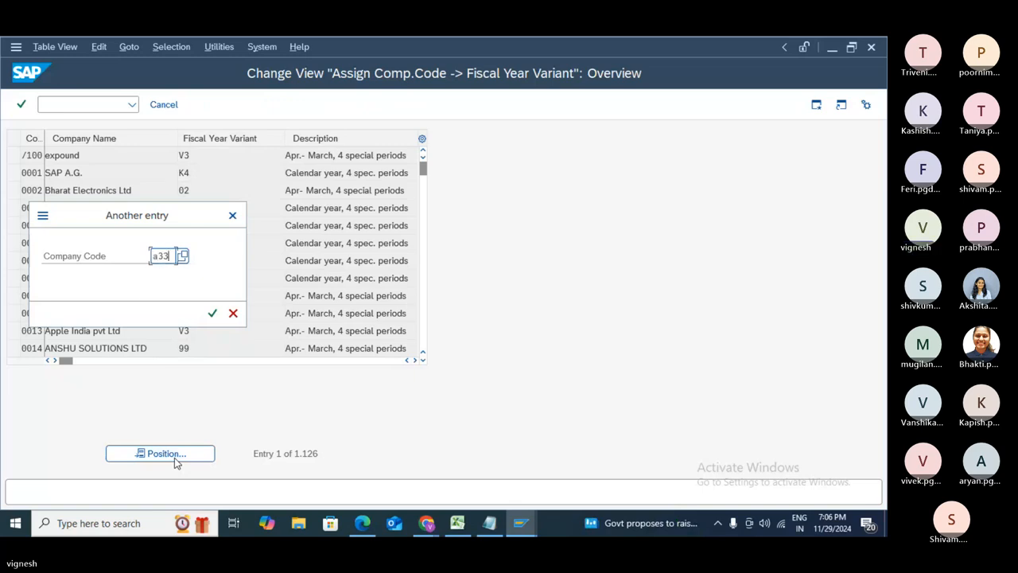
key("Return")
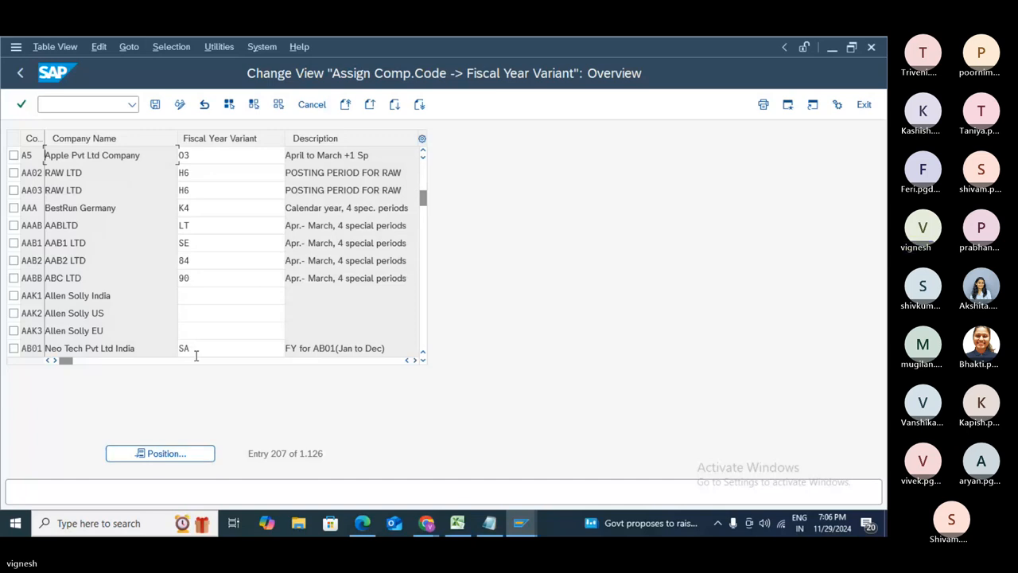
key("Return")
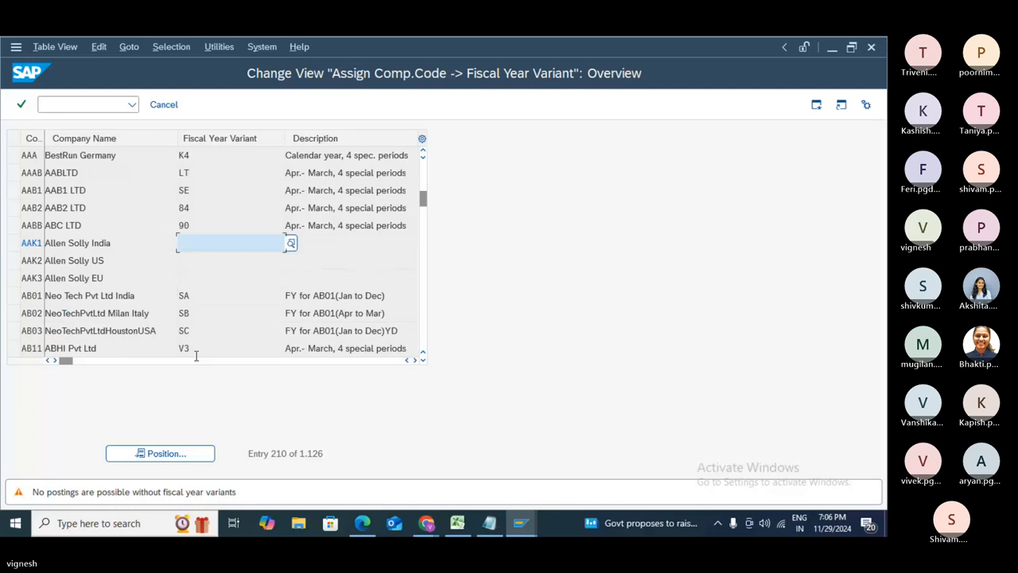
key("Return")
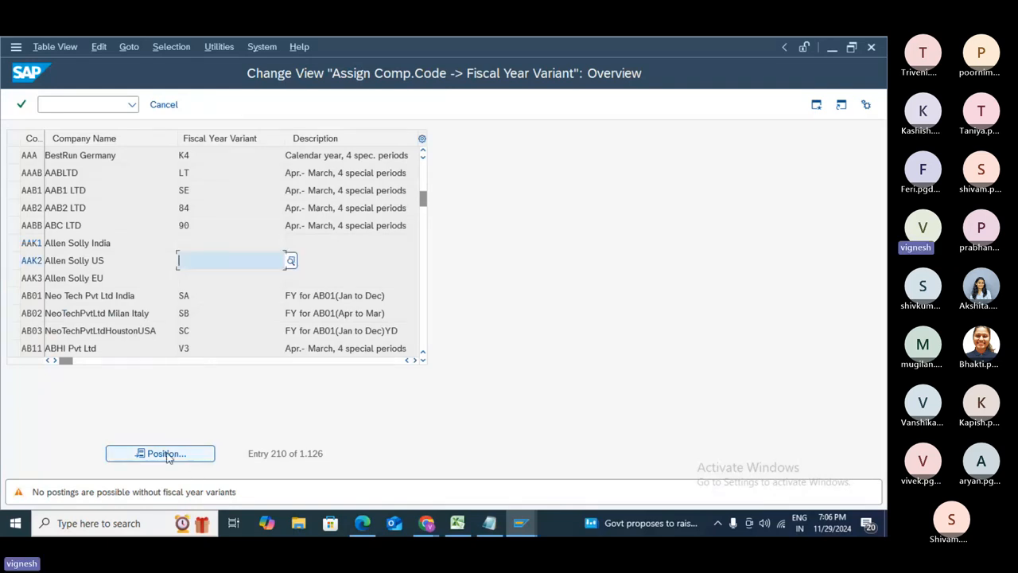
key("Return")
key("Return")
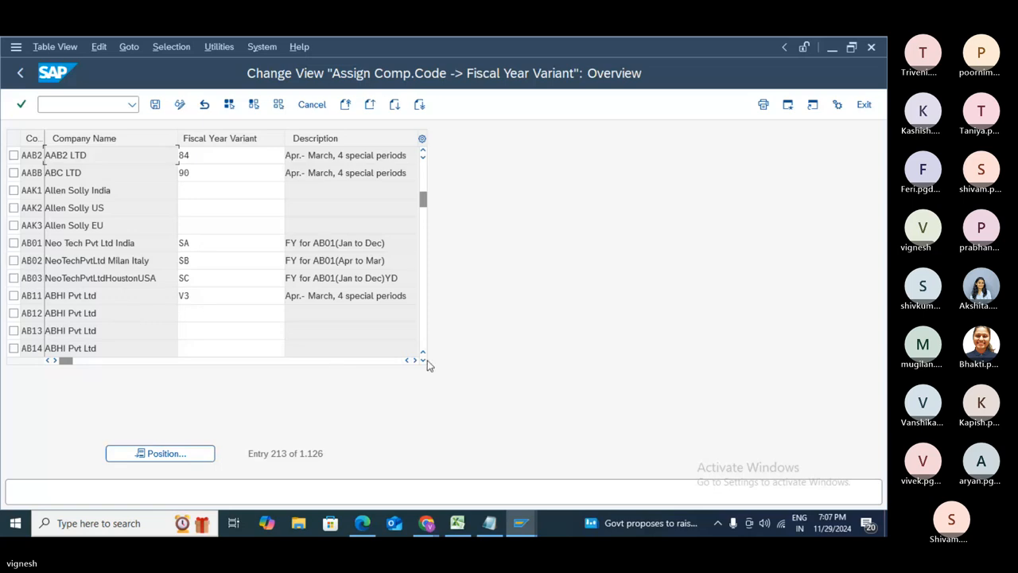
key("Return")
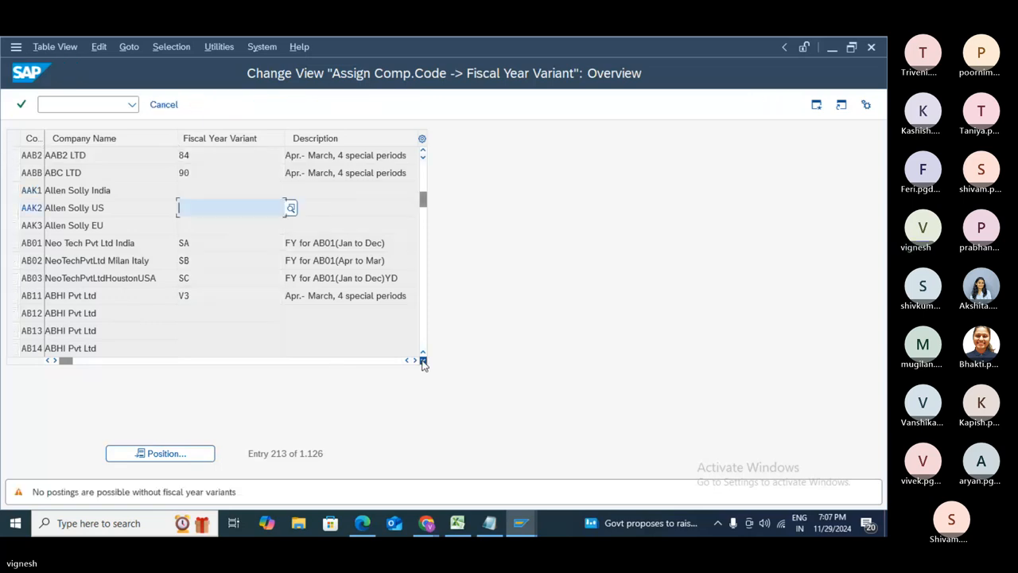
key("Tab")
key("Tab")
key("Tab")
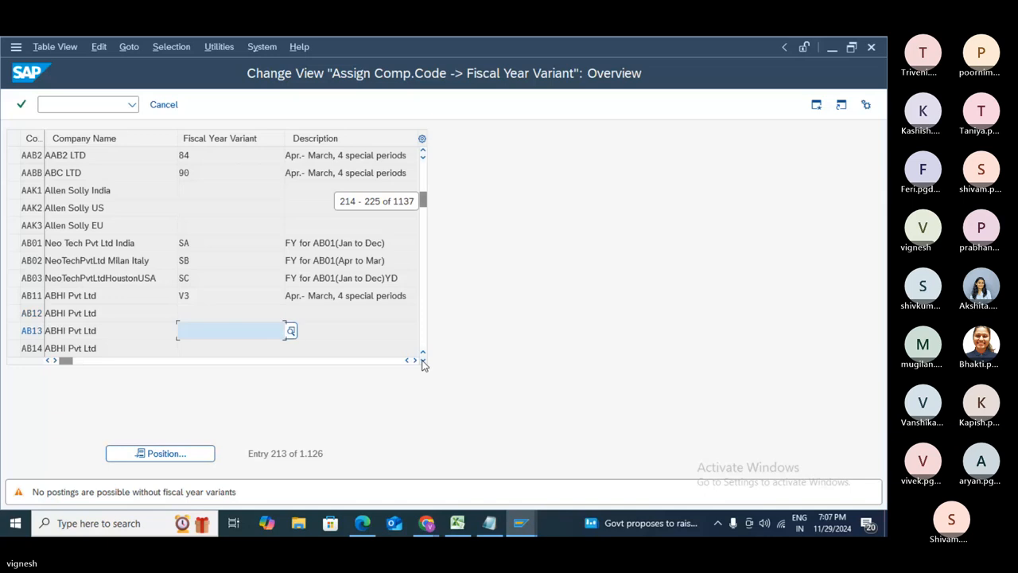
key("Tab")
left_click(423, 360)
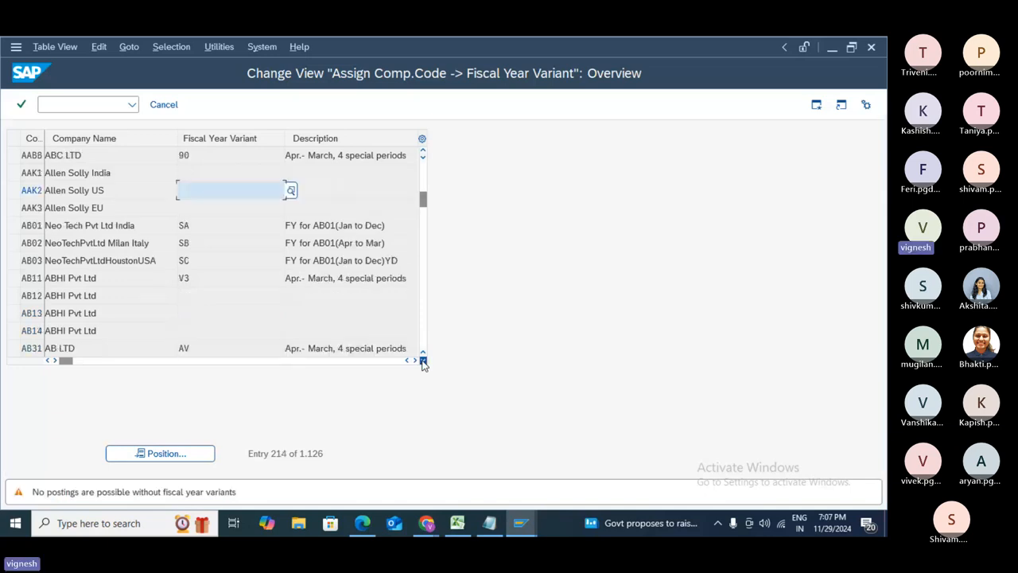
left_click(423, 360)
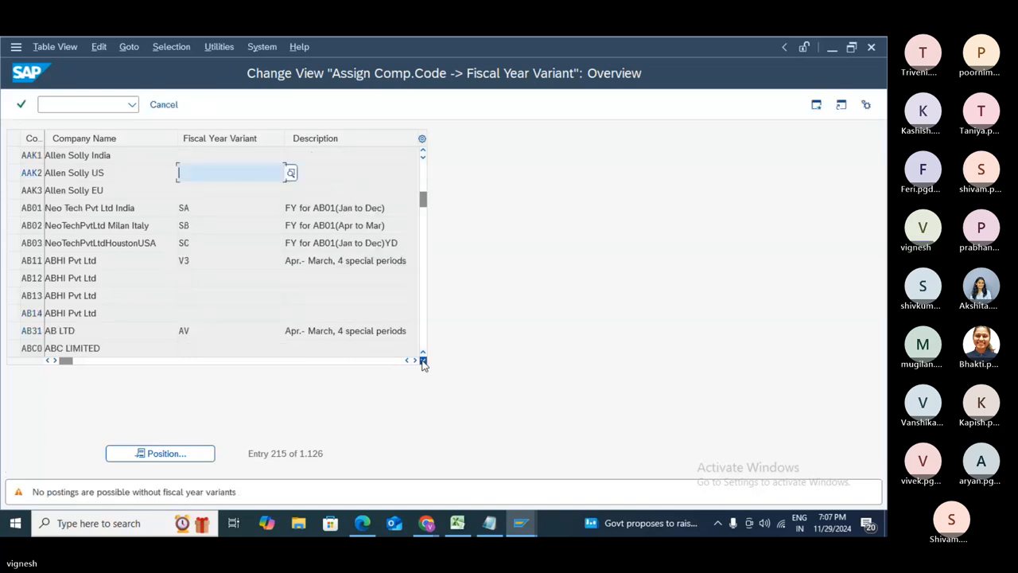
left_click(423, 360)
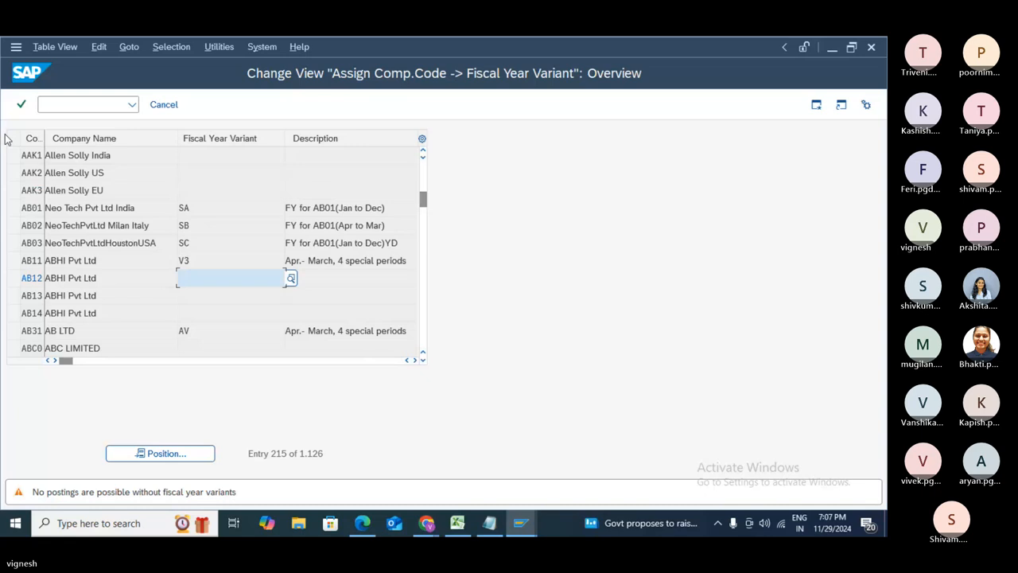
left_click(166, 107)
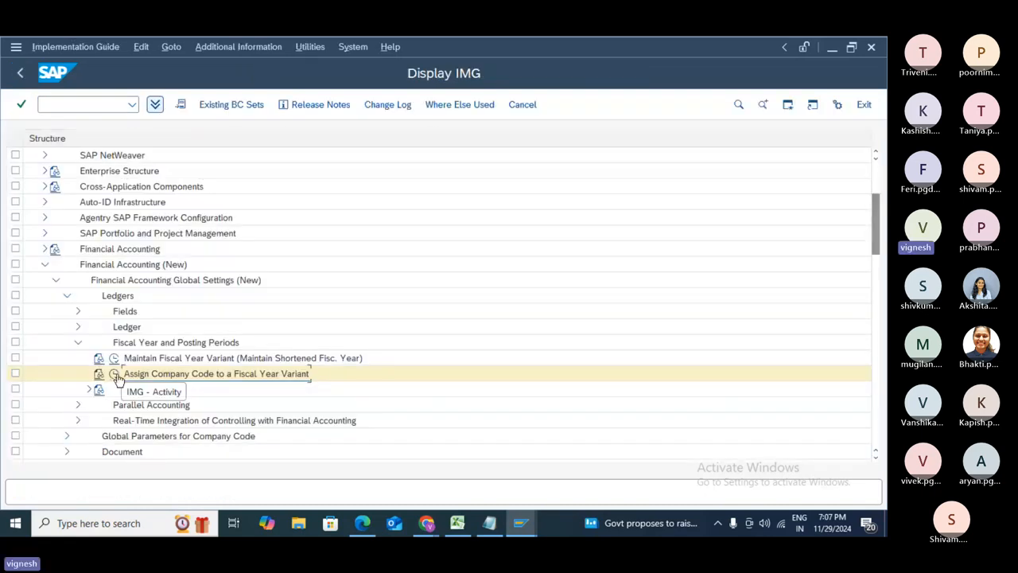
- Rerun Assign Company Code to a Fiscal Year Variant and start paging down the assignment table
left_click(114, 374)
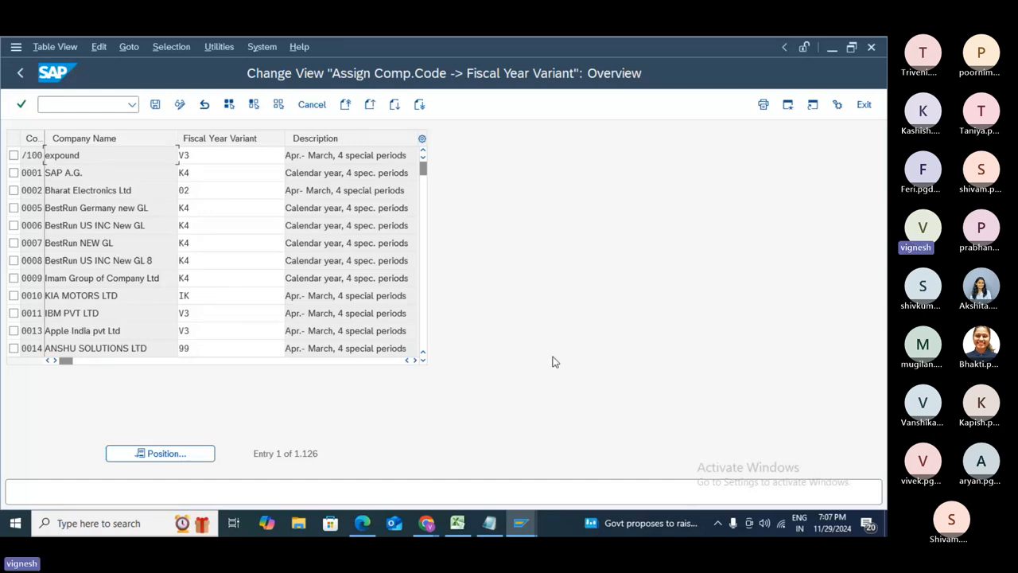
left_click(423, 359)
left_click(423, 359)
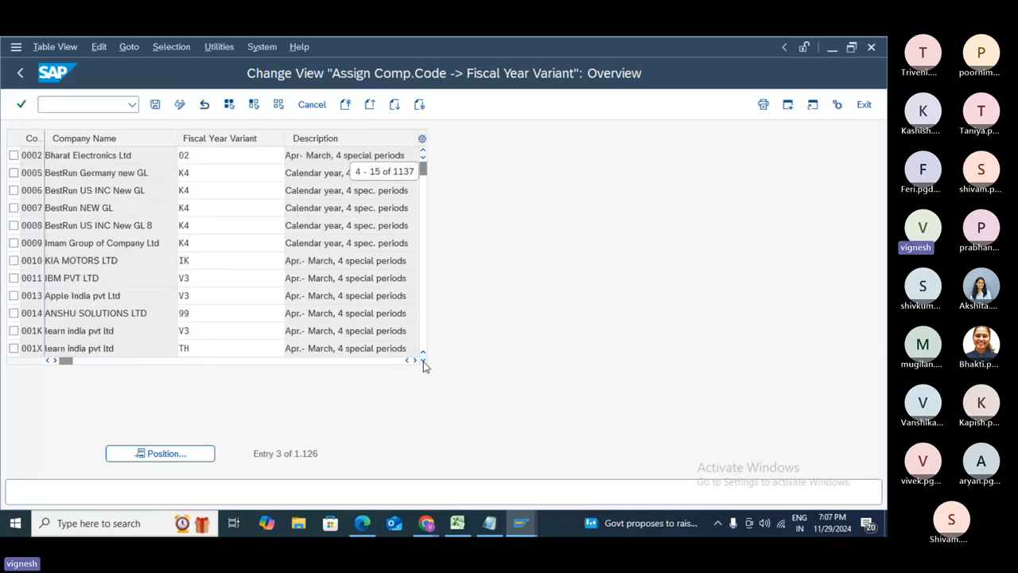
double_click(423, 360)
left_click(423, 359)
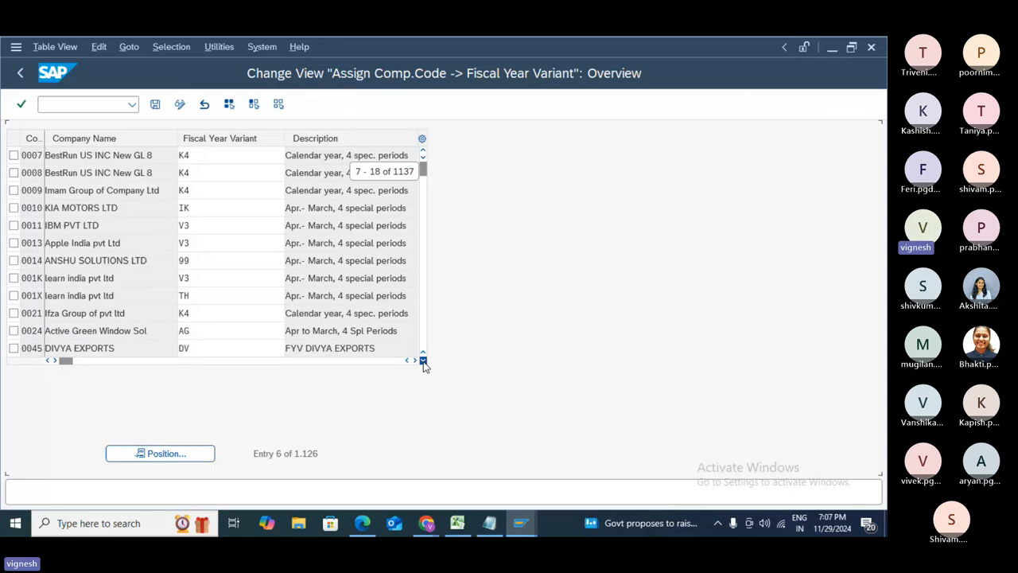
double_click(423, 359)
left_click(423, 359)
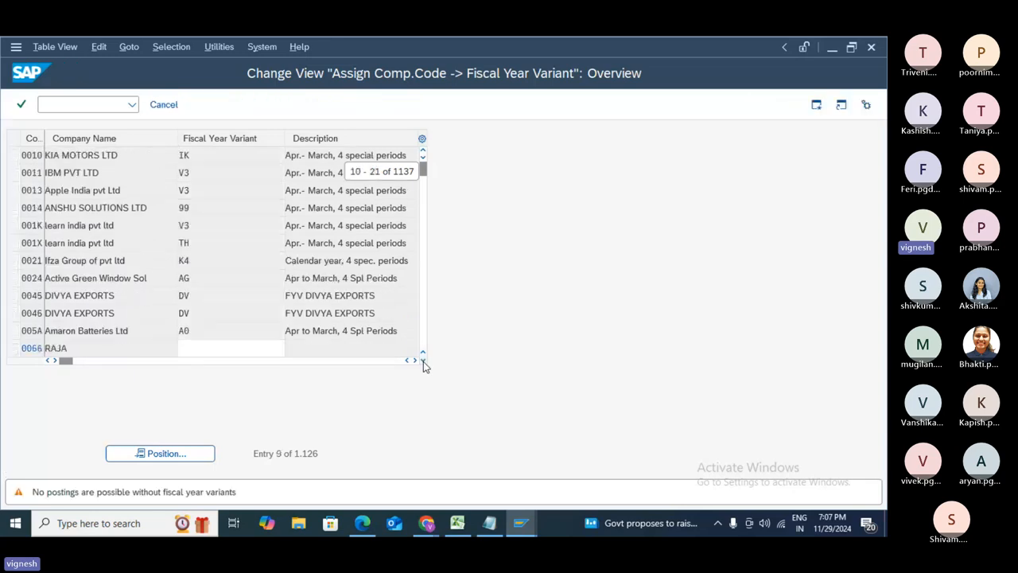
left_click(423, 360)
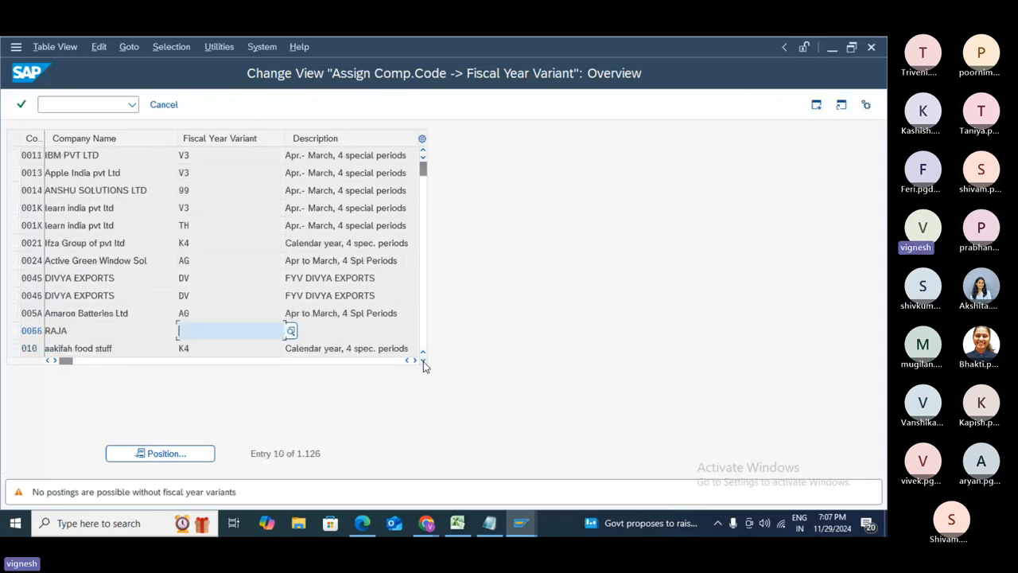
- Scroll the 1,126-entry table toward JKL1, reaching company code K1 at entry 561
left_click(423, 360)
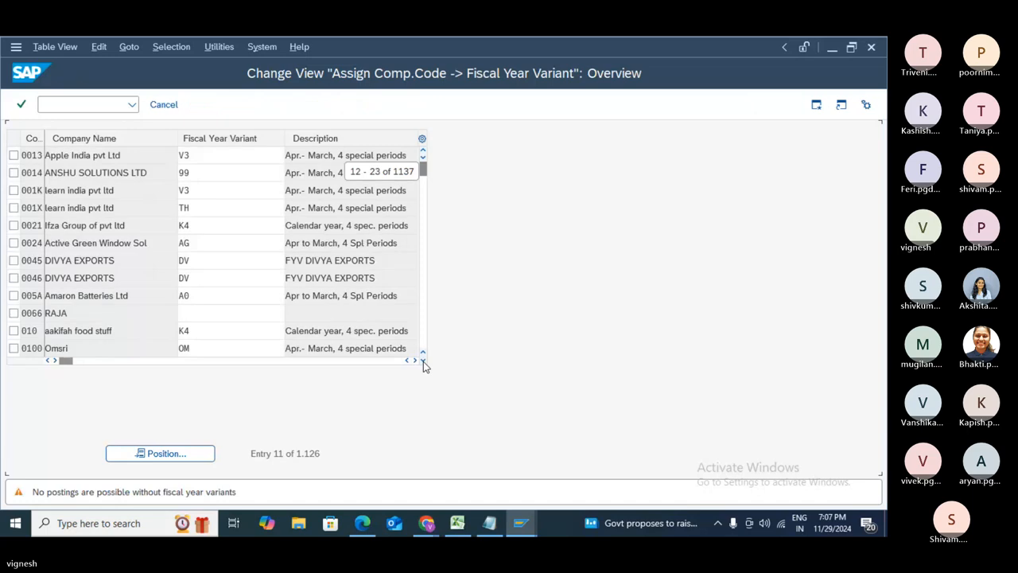
left_click(423, 359)
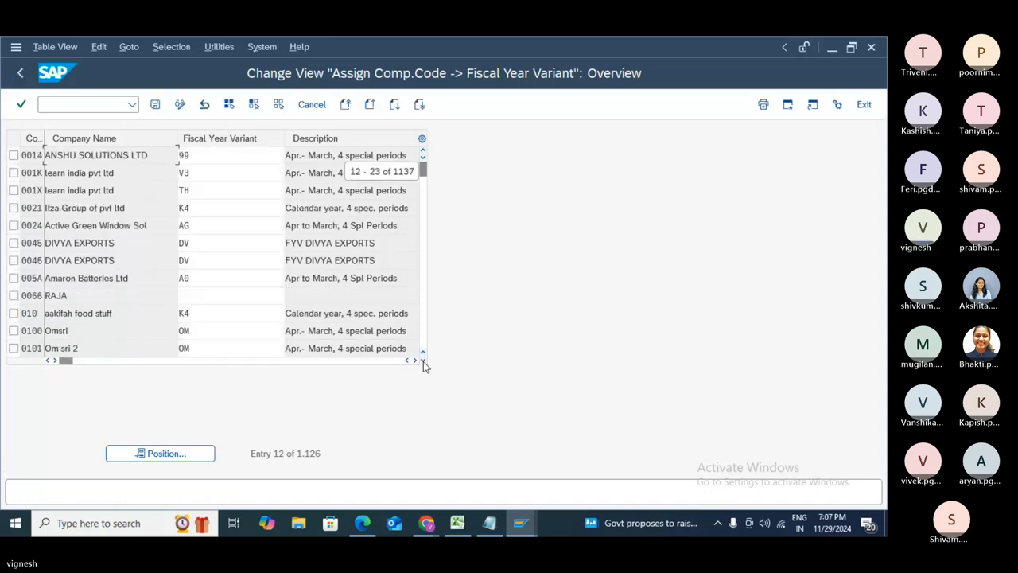
left_click(423, 359)
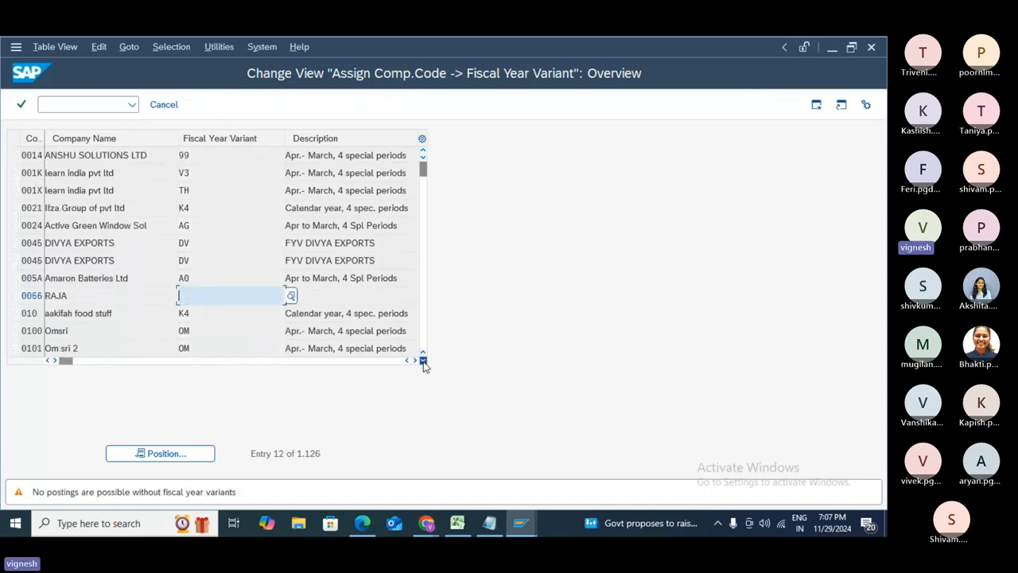
left_click(423, 360)
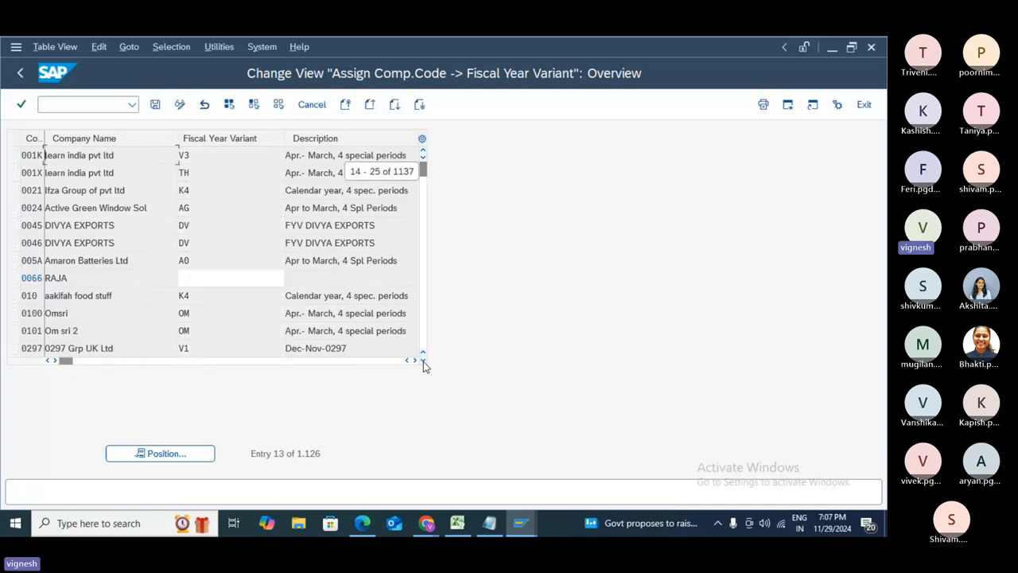
left_click(423, 360)
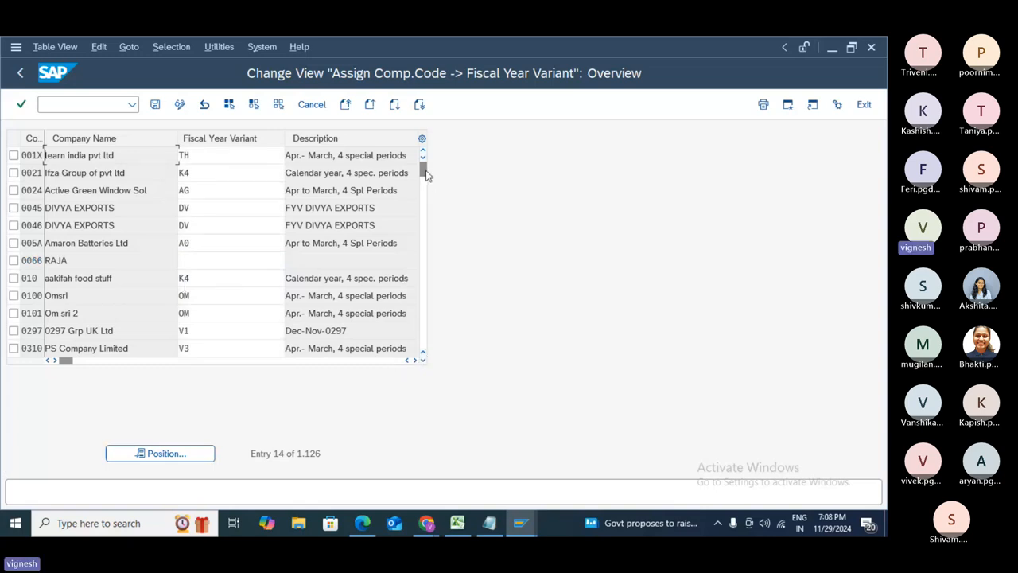
left_click_drag(423, 169, 423, 236)
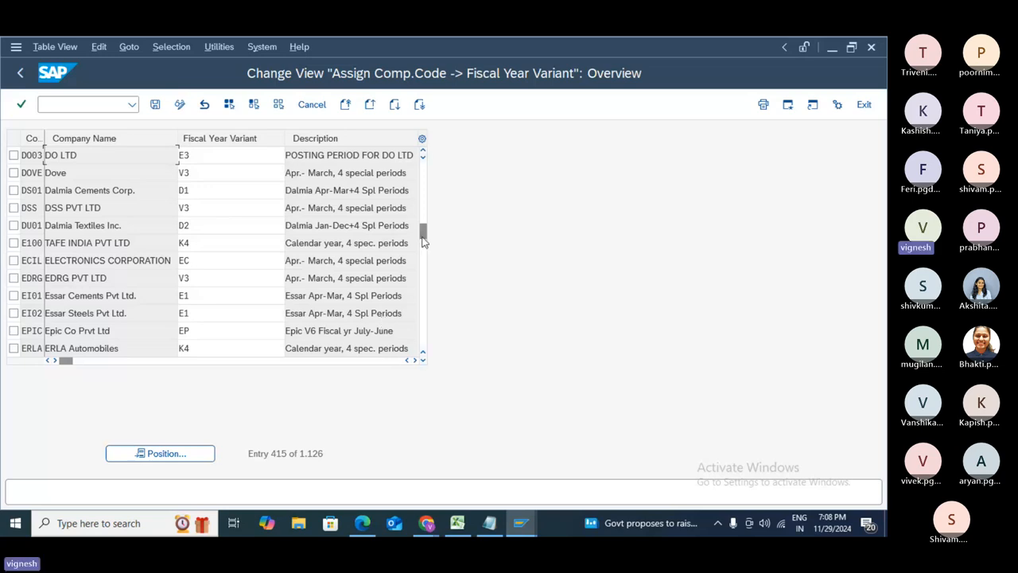
left_click_drag(422, 232, 423, 258)
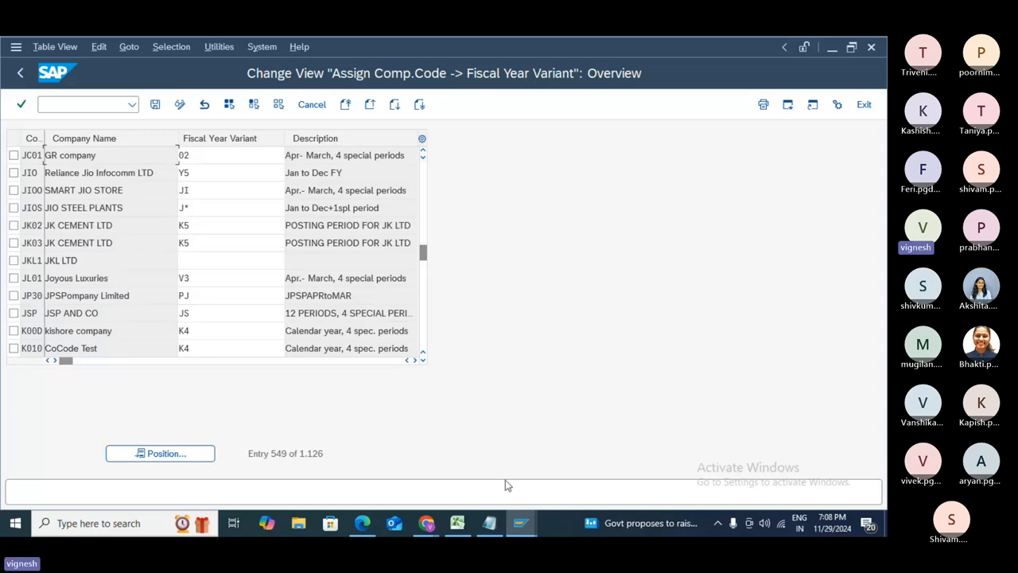
mouse_move(517, 534)
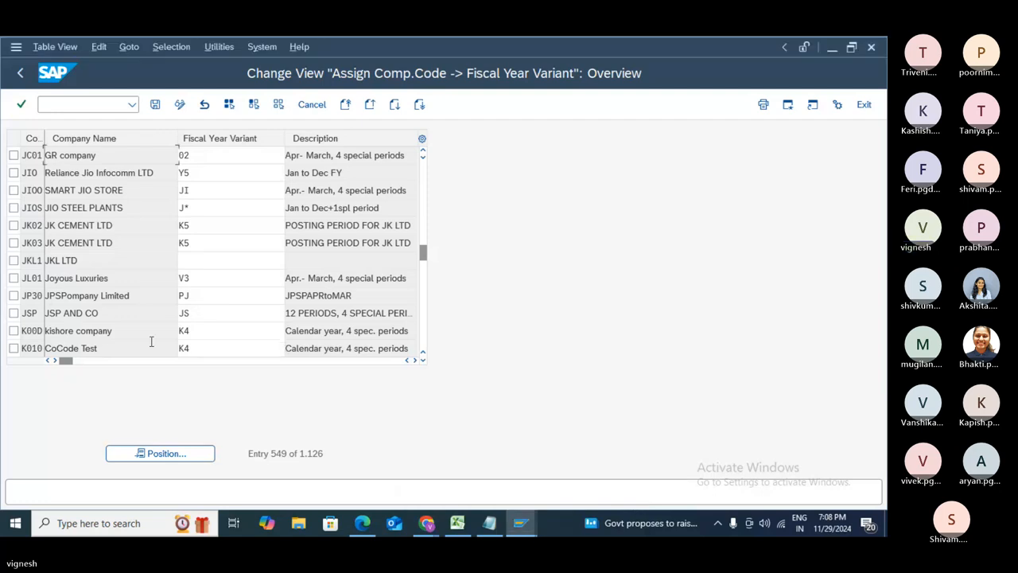
left_click(424, 284)
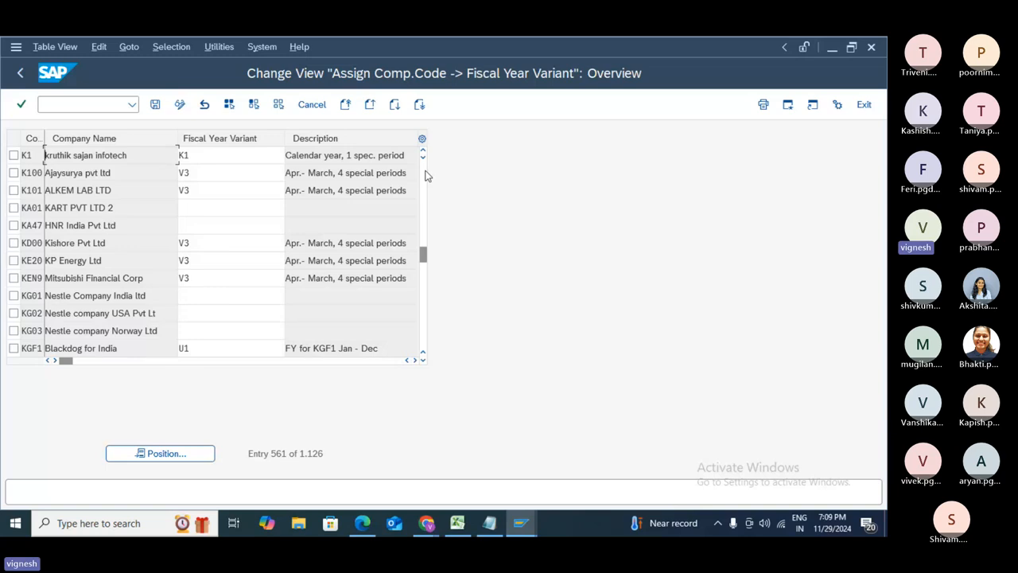
key("Return")
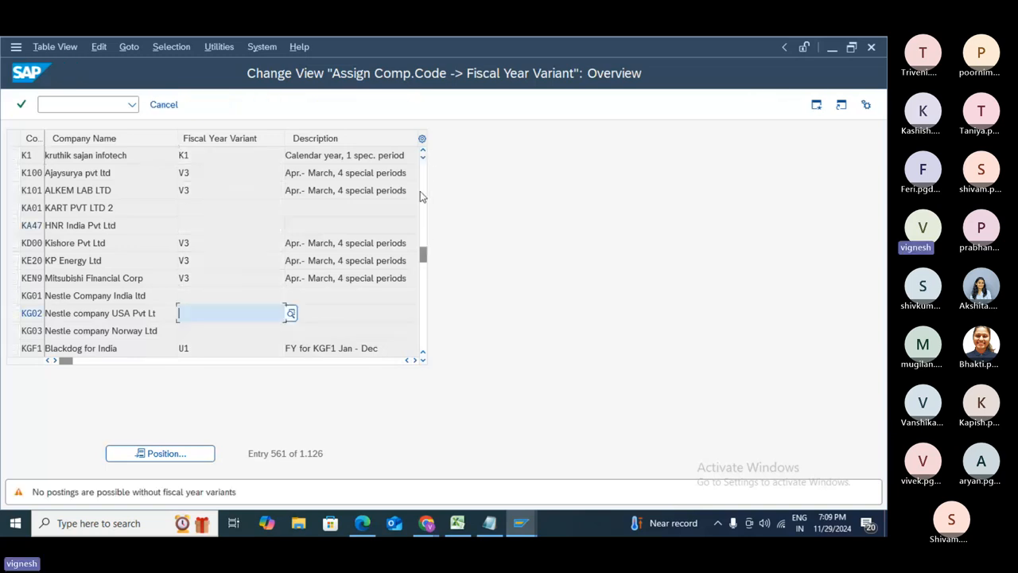
left_click_drag(423, 256, 430, 155)
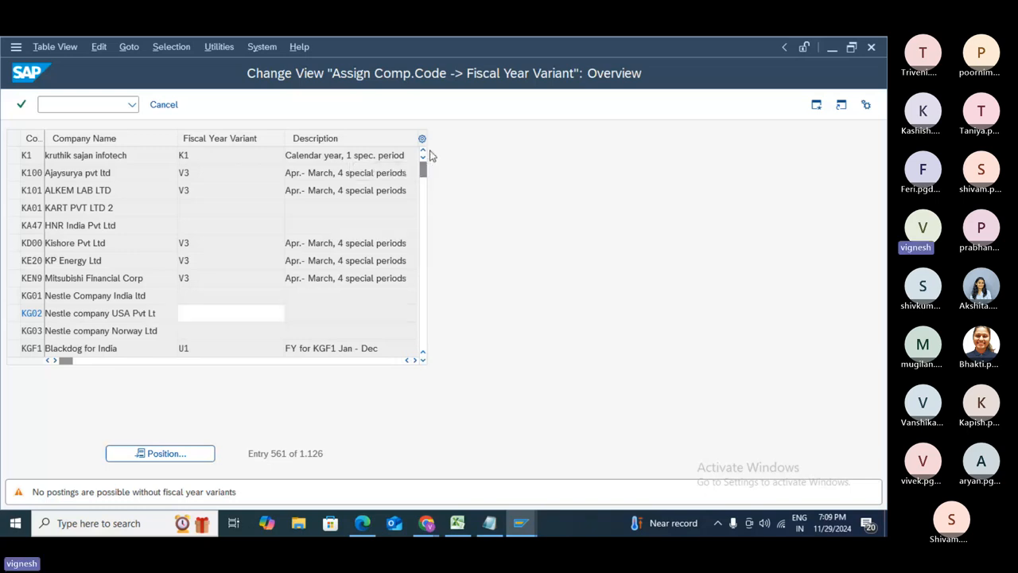
key("Down")
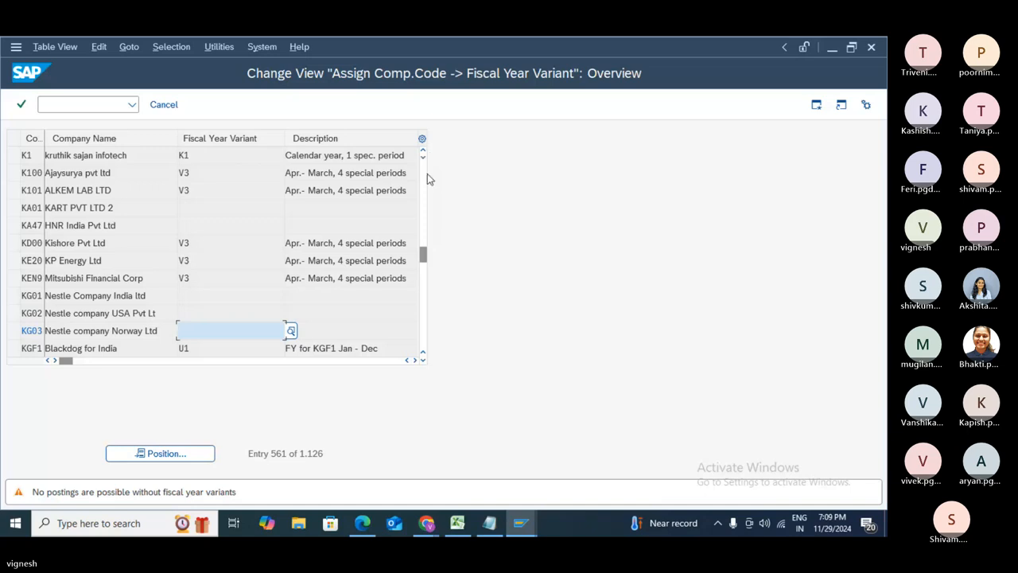
left_click(420, 168)
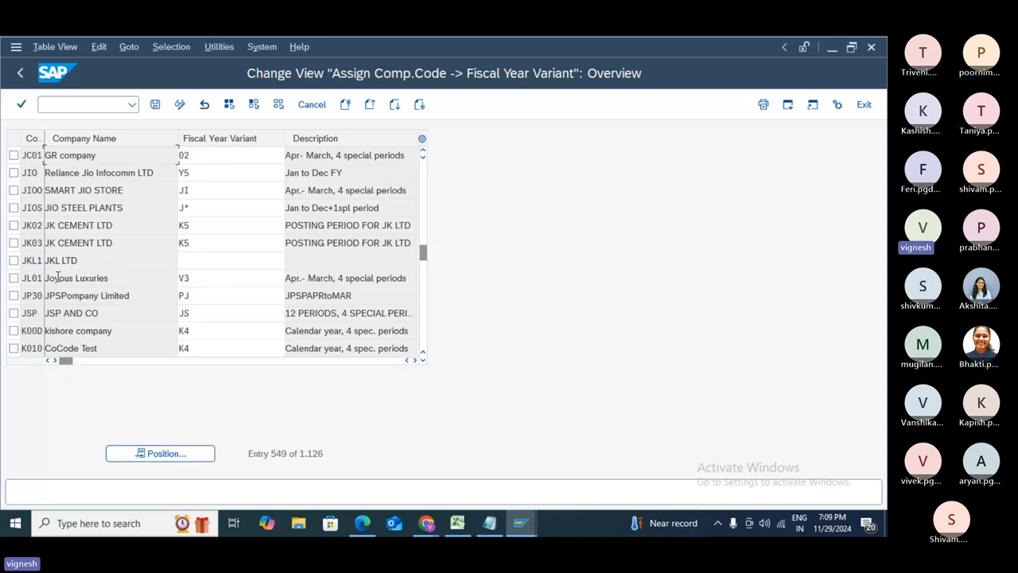
left_click(209, 260)
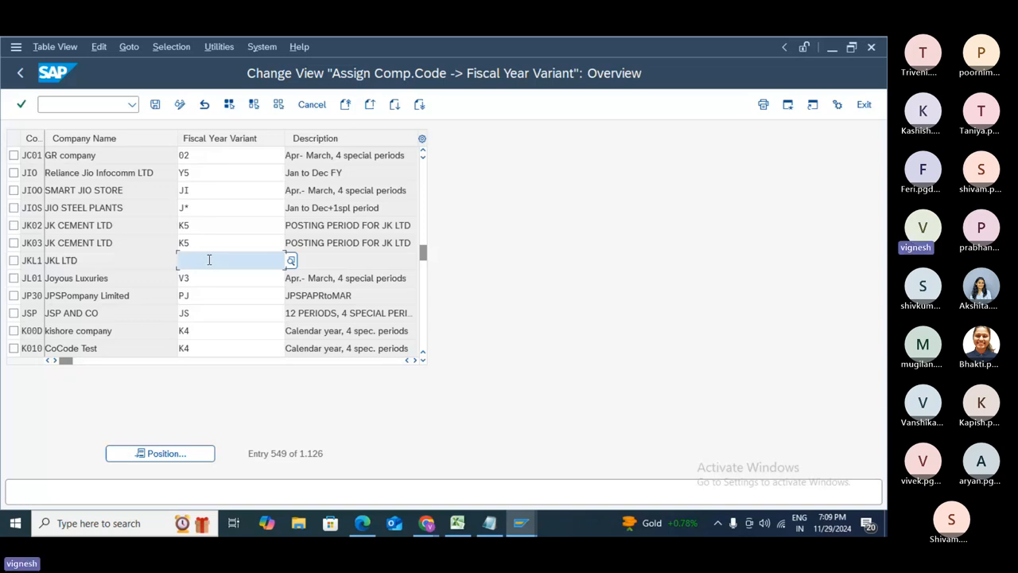
- Pick variant 2K for JKL1 from the search results and save under the customizing request
type("2")
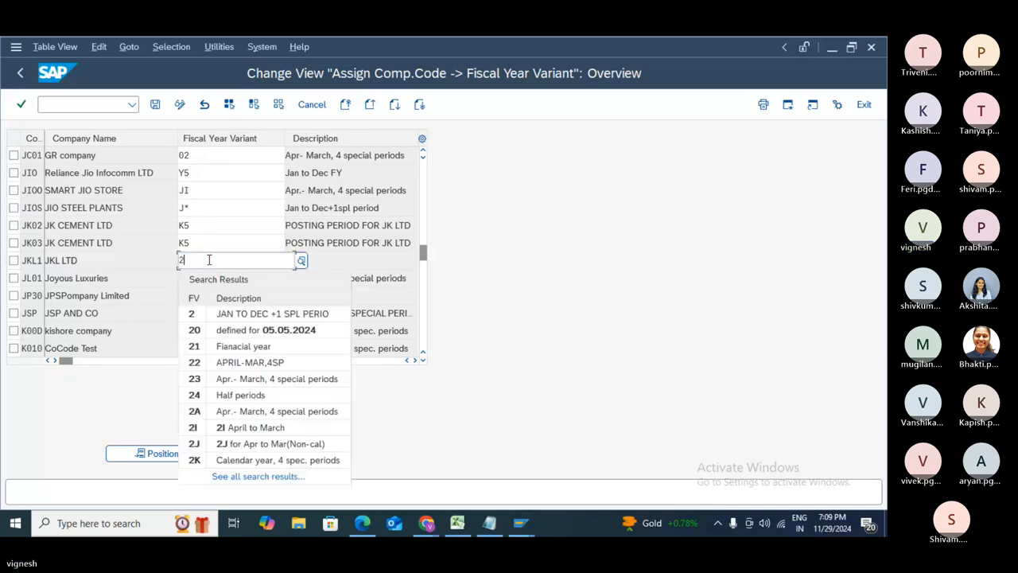
left_click(291, 466)
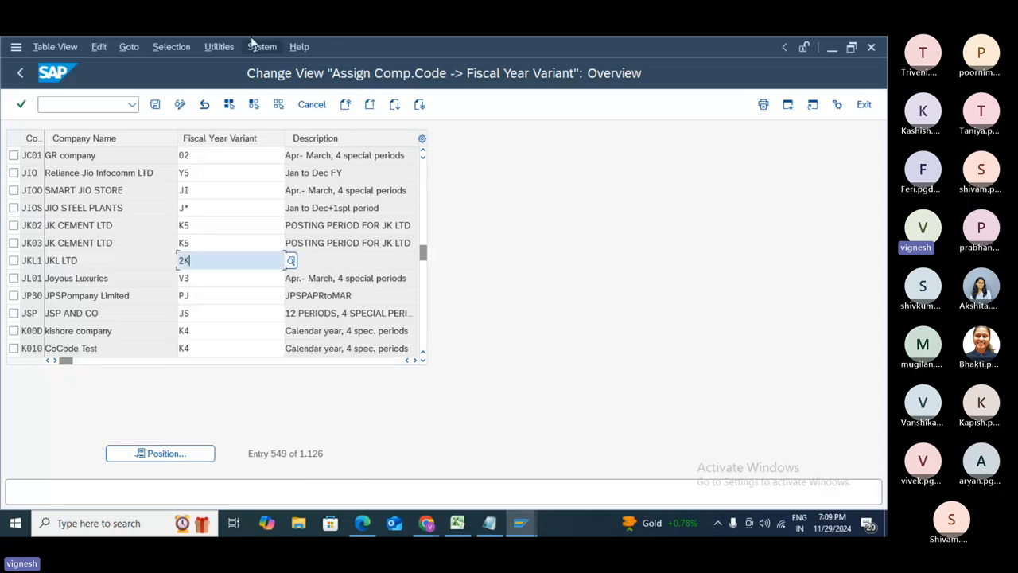
left_click(155, 104)
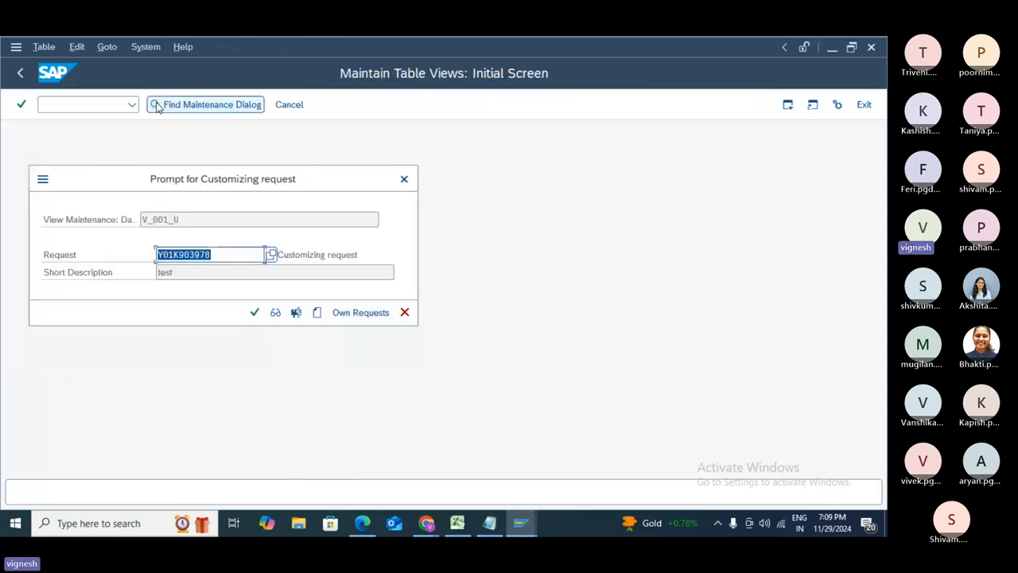
left_click(256, 312)
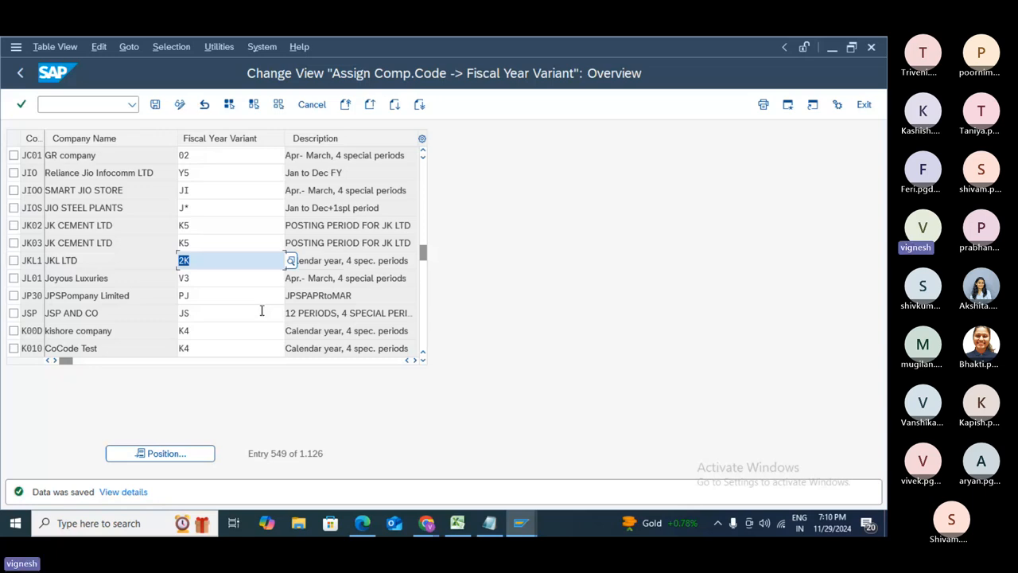
- Replace JKL1's variant 2K with 19, then with 21 from the suggestions
key("BackSpace")
type("19")
left_click(155, 104)
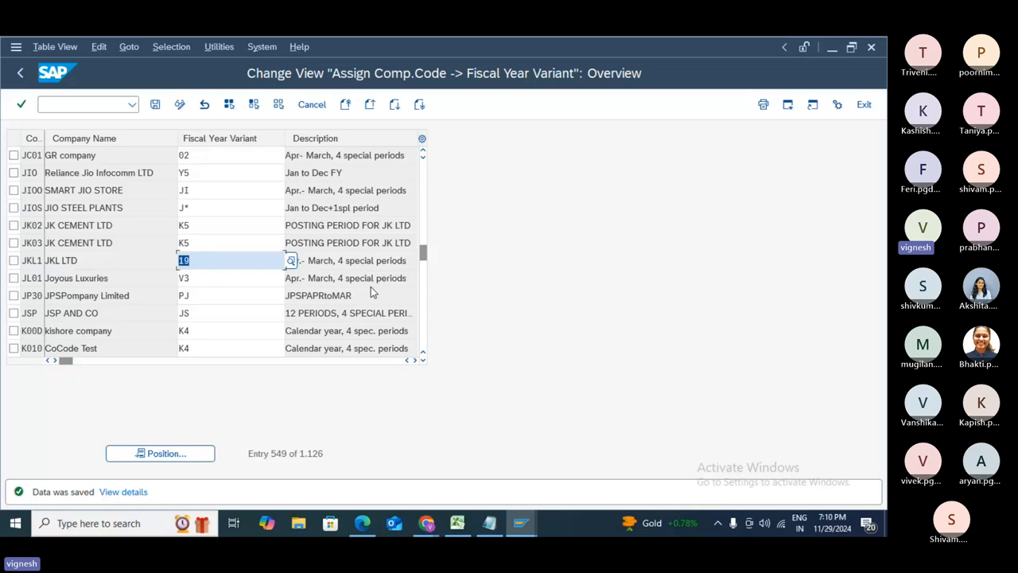
type("21")
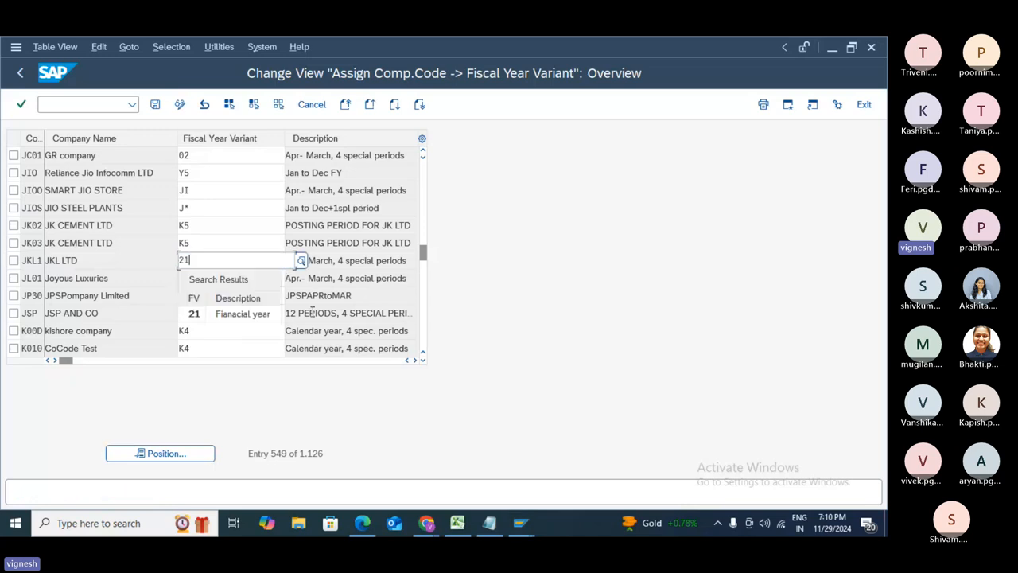
left_click(232, 314)
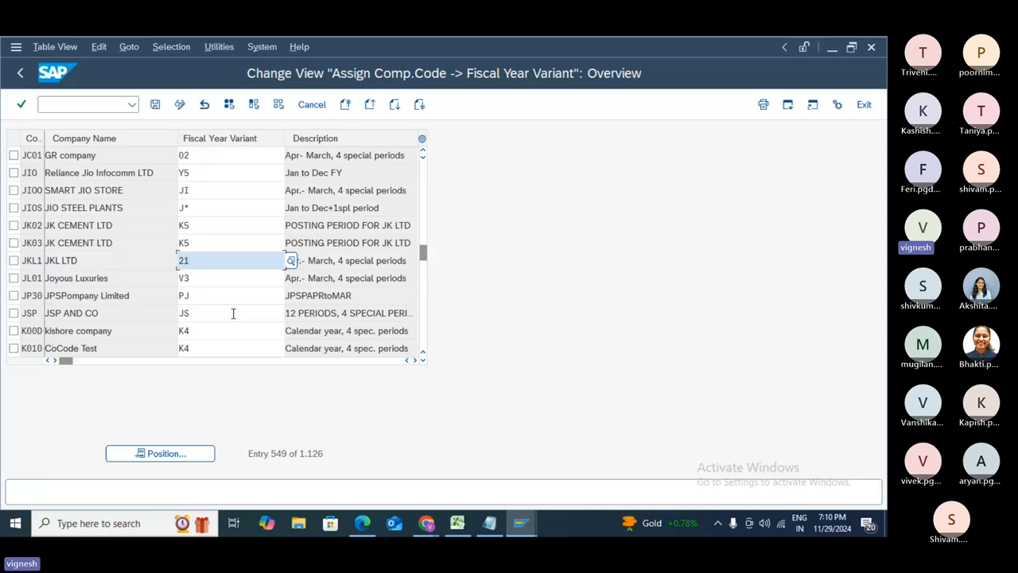
key("Return")
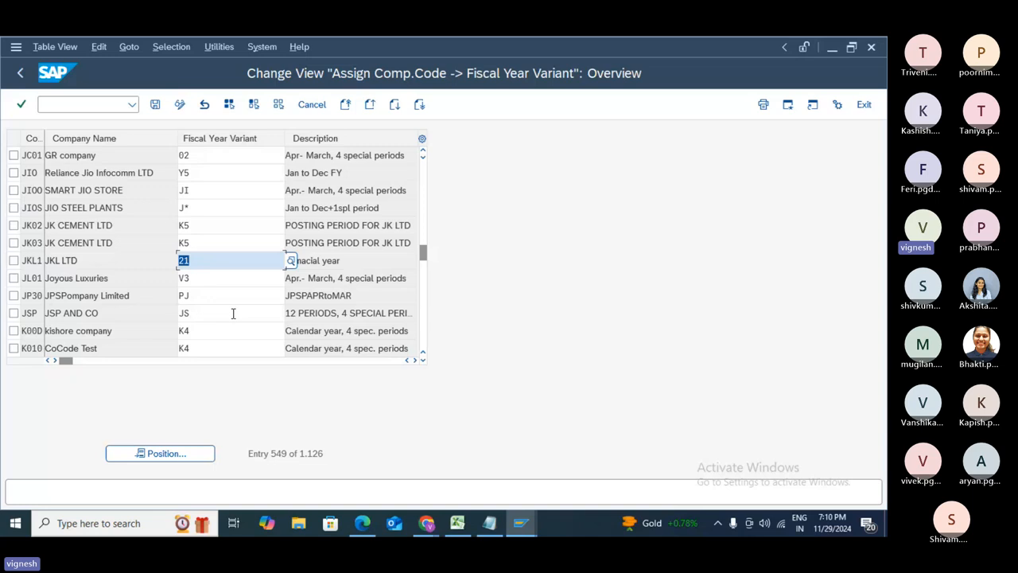
- Restore 2K as JKL1's variant and scroll back to company code 0001 with variant K4
type("2k")
key("Return")
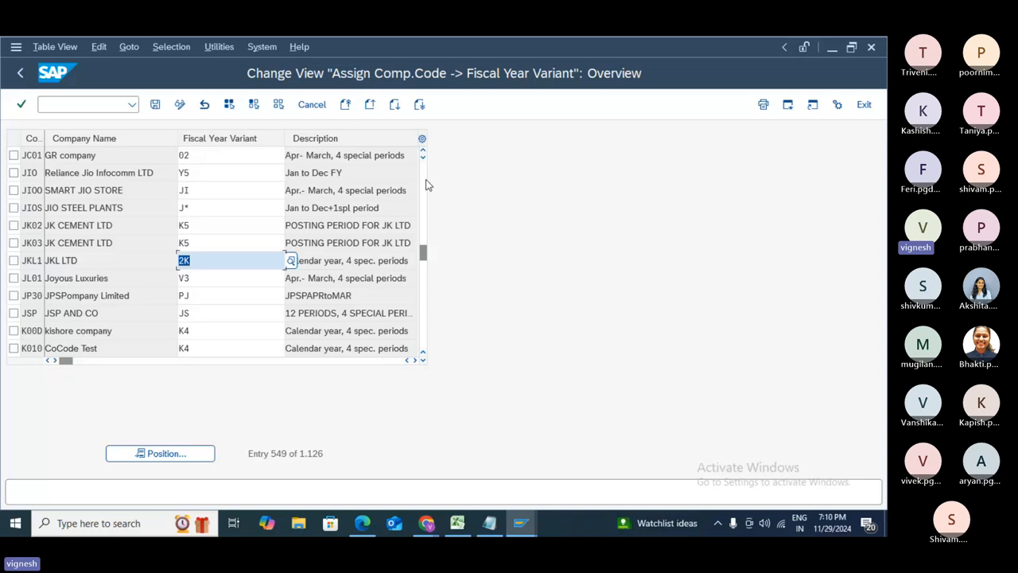
left_click_drag(423, 253, 427, 167)
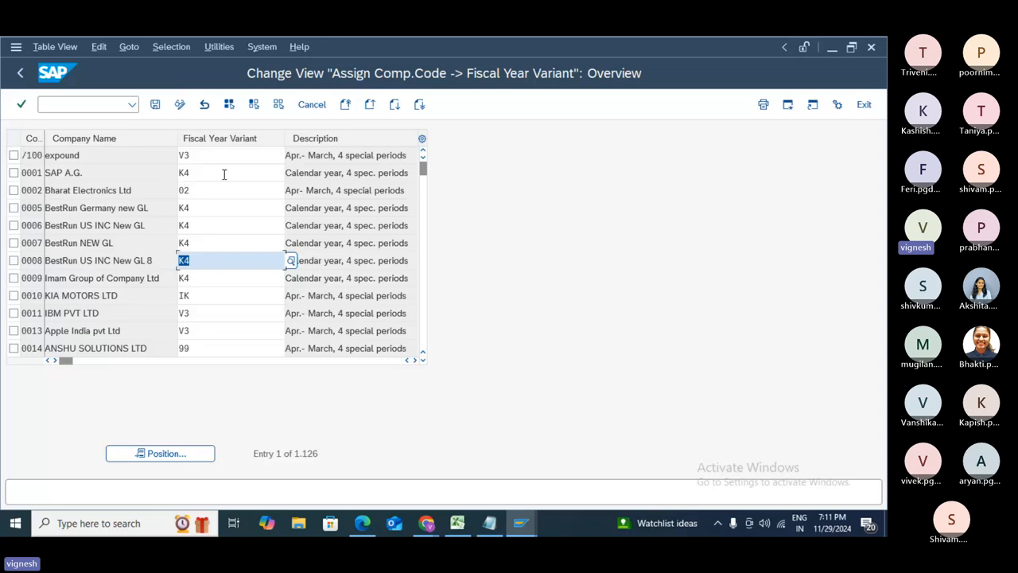
left_click(220, 173)
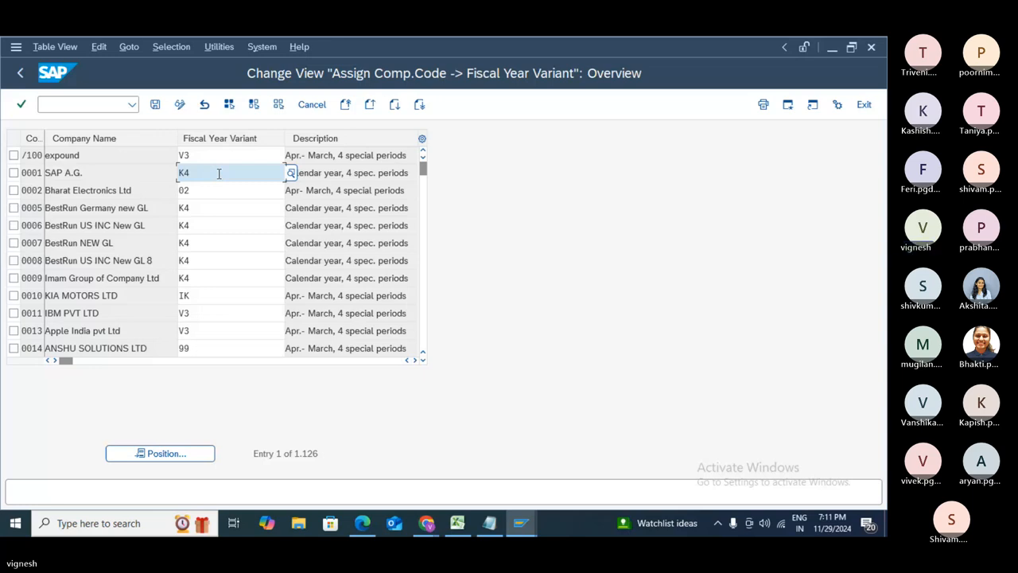
left_click(362, 522)
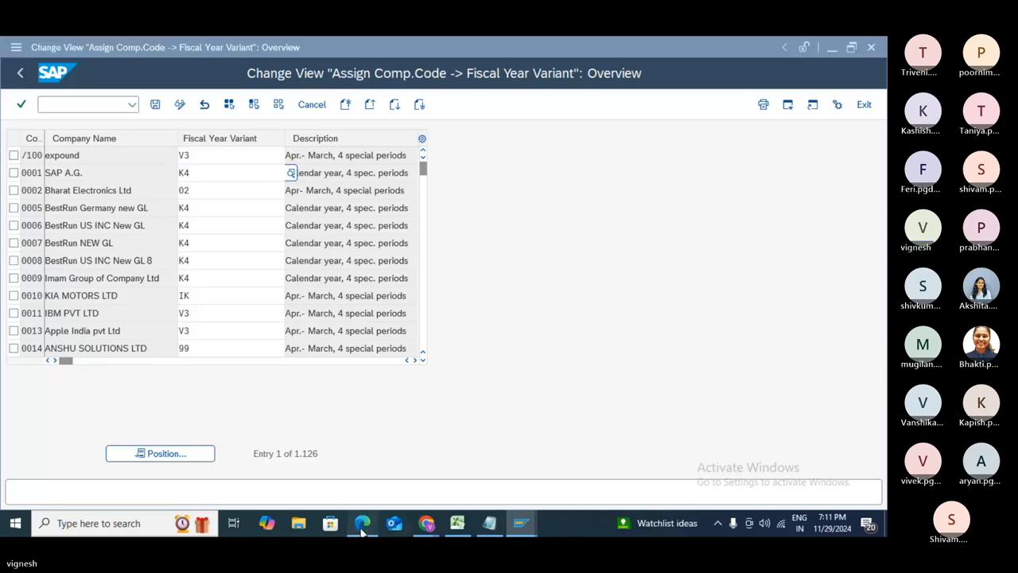
- Move the TFIN50 PDF to page 64, Lesson 5 currency basics, briefly viewing full screen
scroll(449, 383, "down", 1)
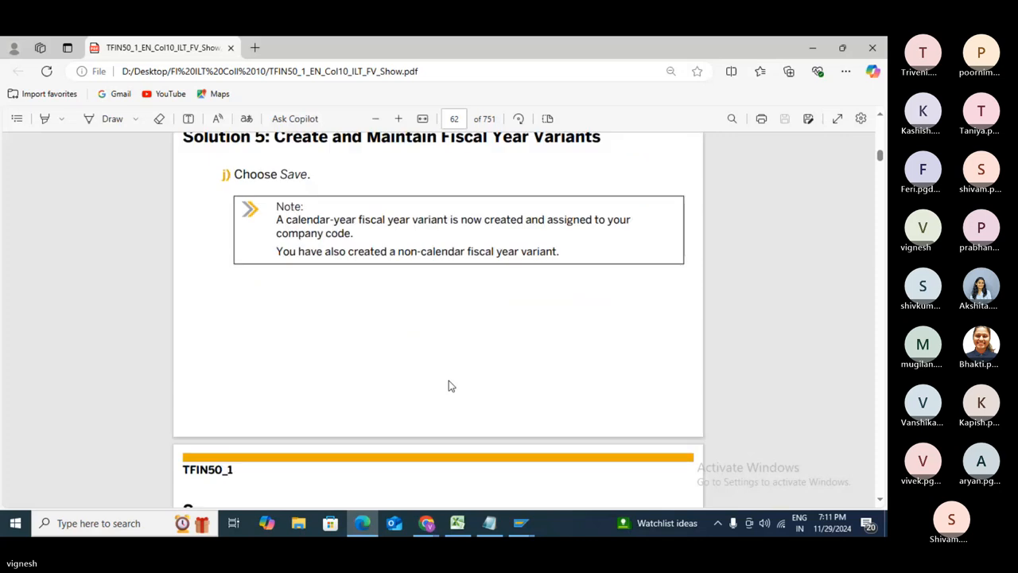
scroll(449, 383, "down", 2)
scroll(448, 386, "down", 6)
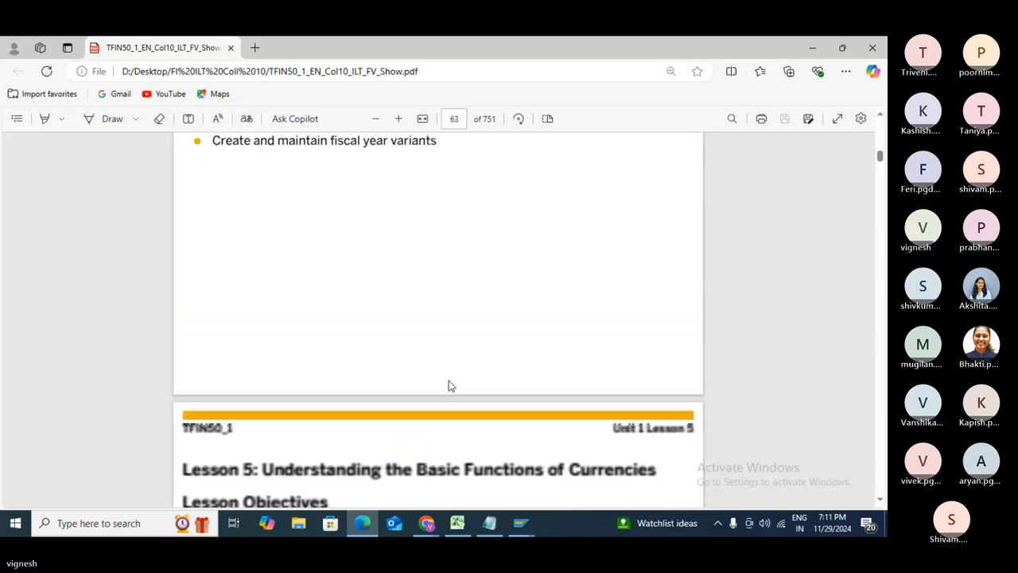
scroll(449, 386, "down", 2)
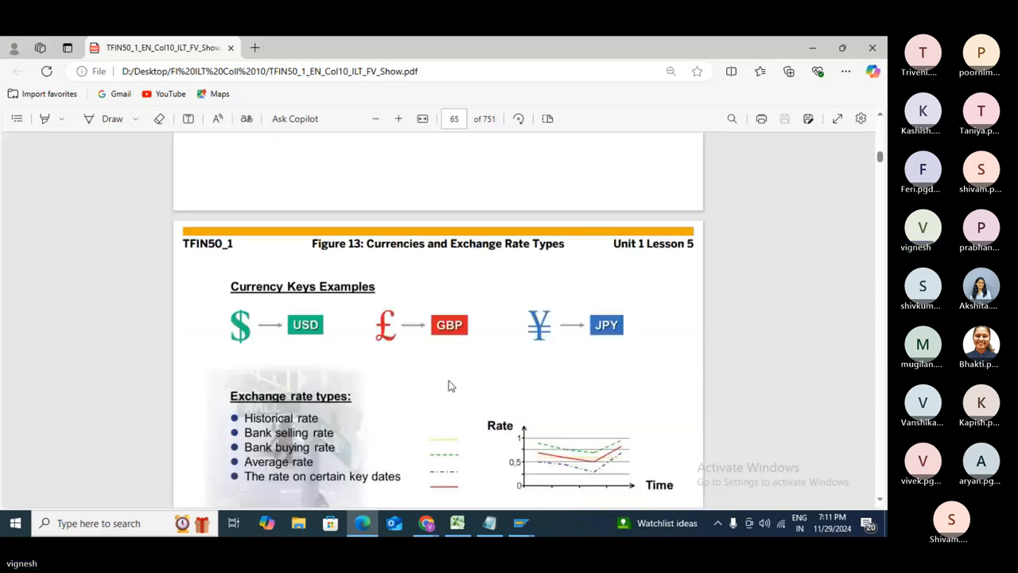
scroll(449, 384, "up", 2)
left_click(836, 118)
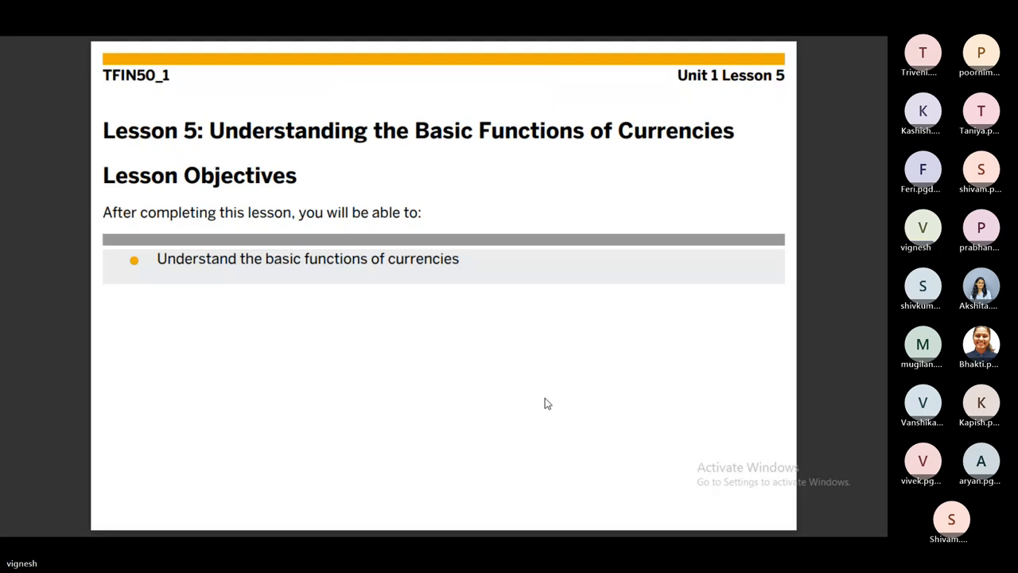
key("Escape")
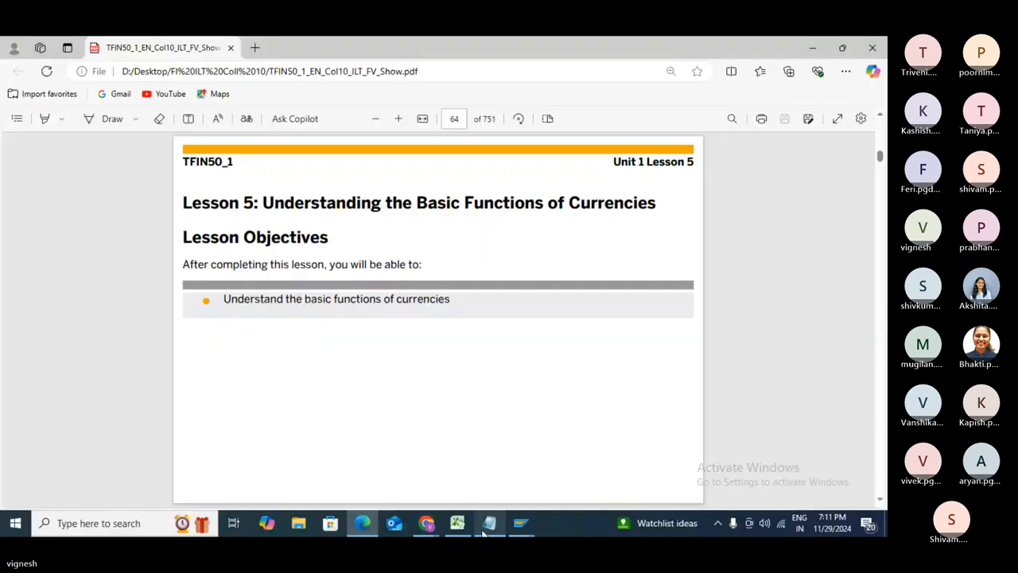
left_click(426, 530)
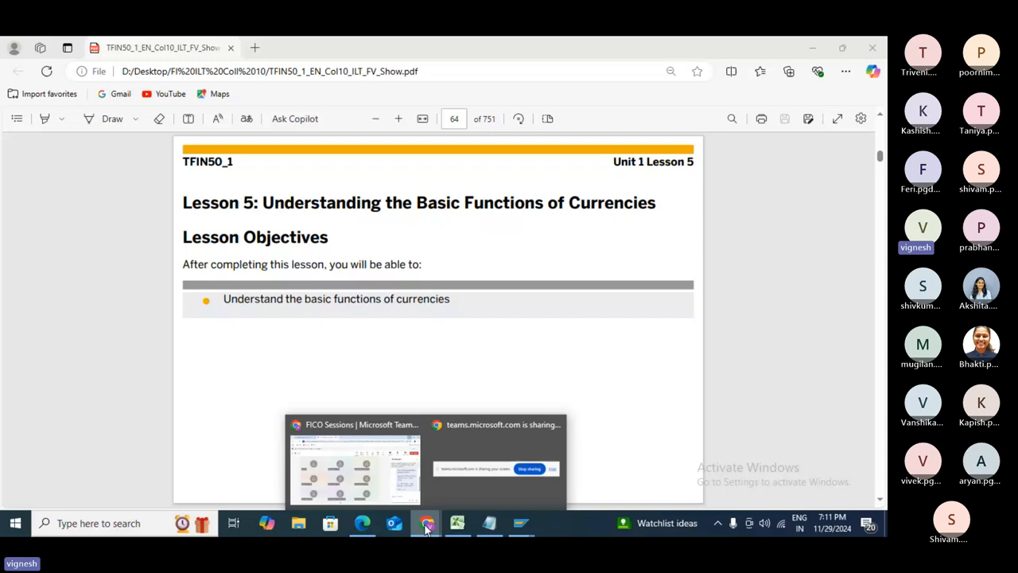
- Post the last two Notepad lines on calendar-year variants without year shift in the Teams chat
left_click(374, 479)
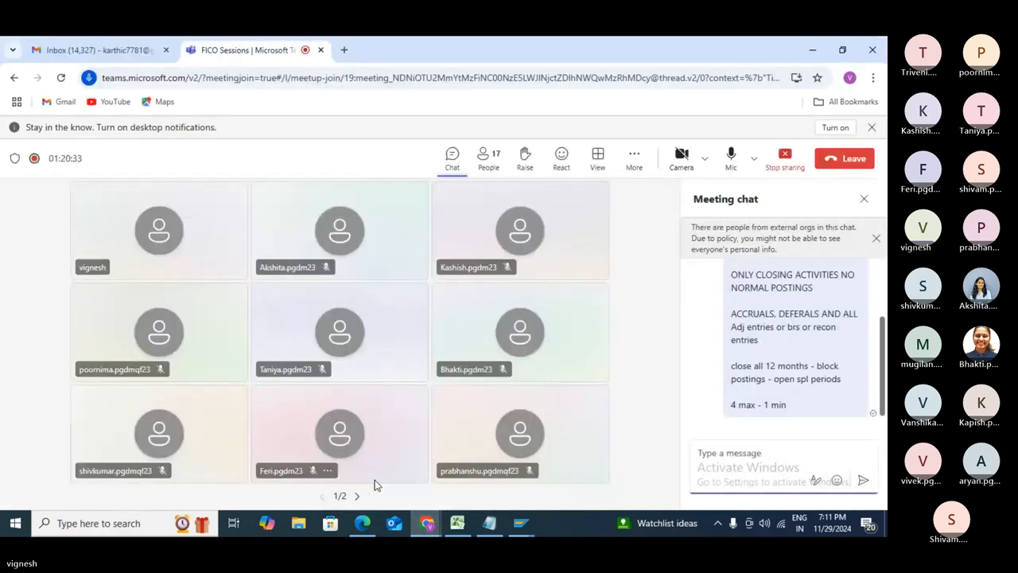
left_click(499, 527)
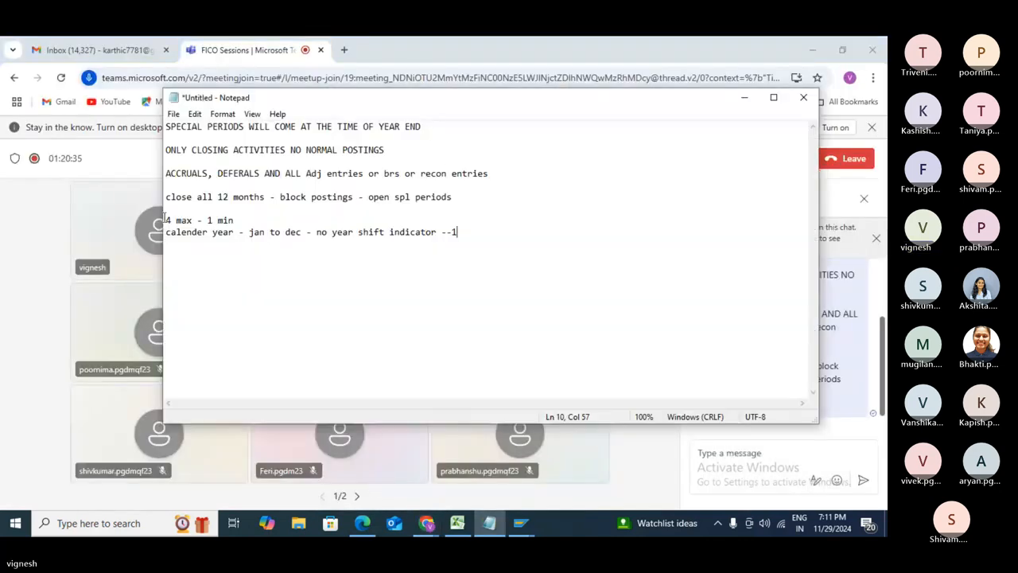
left_click_drag(164, 219, 463, 232)
key("ctrl+c")
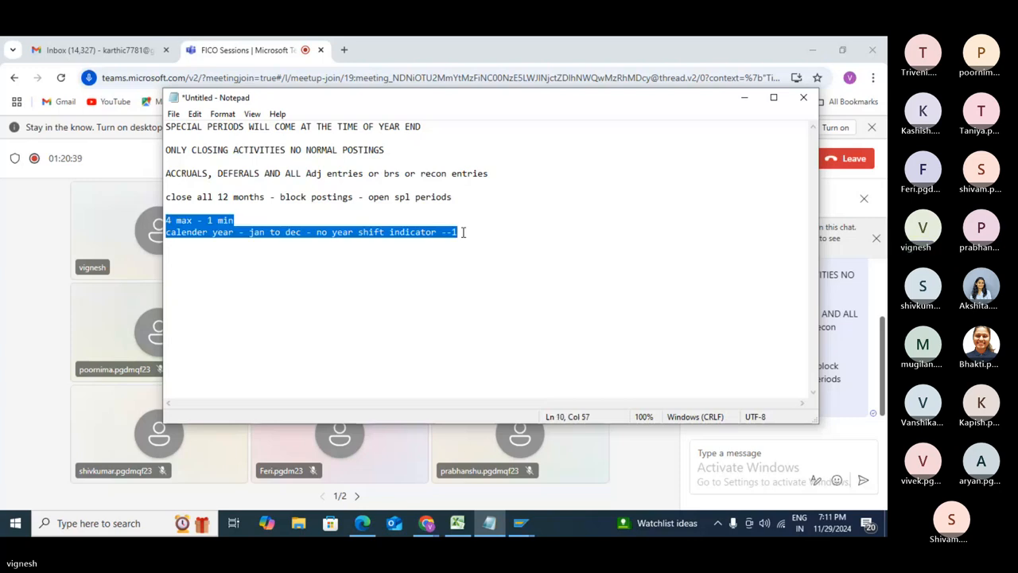
key("alt+Tab")
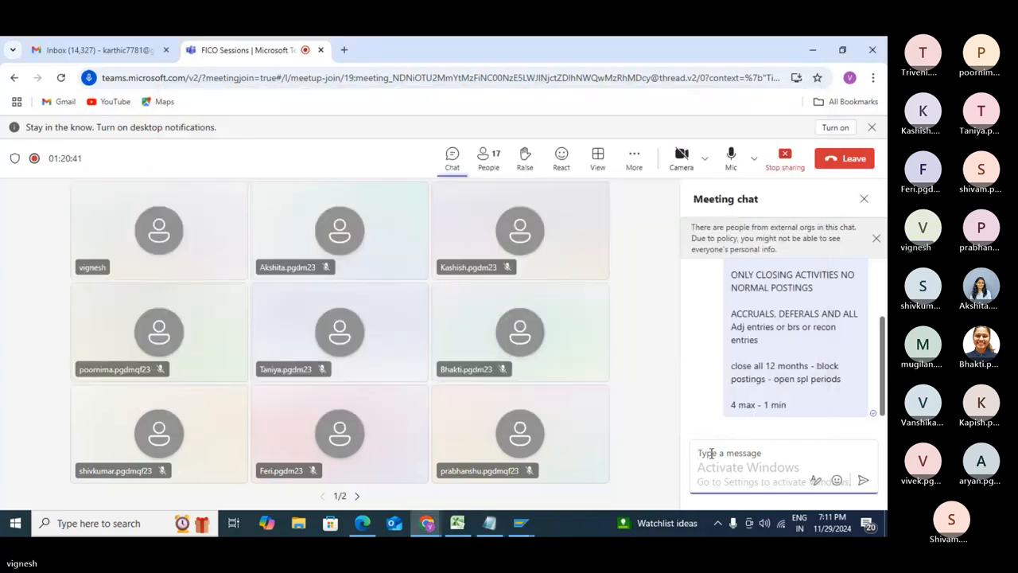
key("ctrl+v")
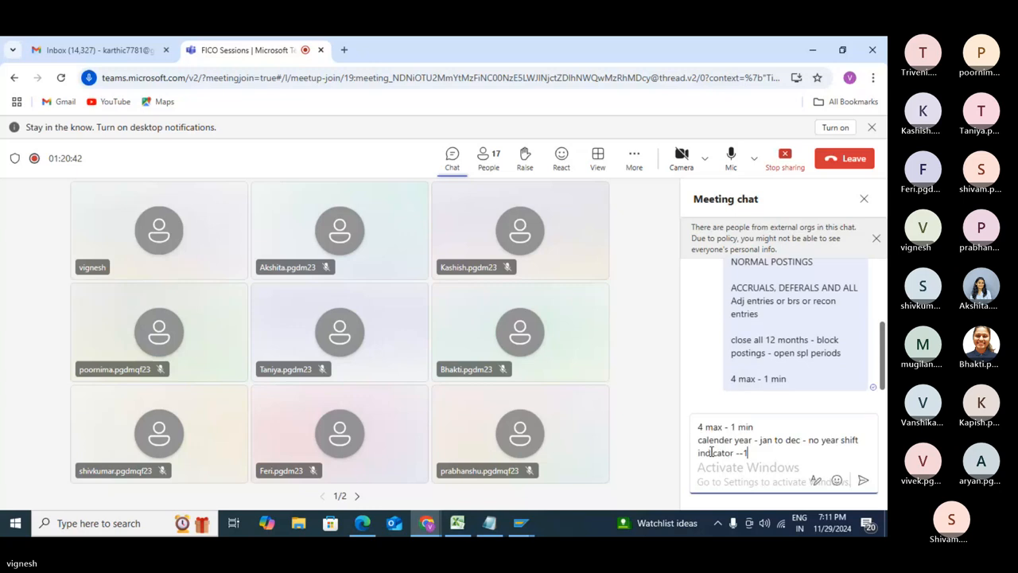
left_click(864, 480)
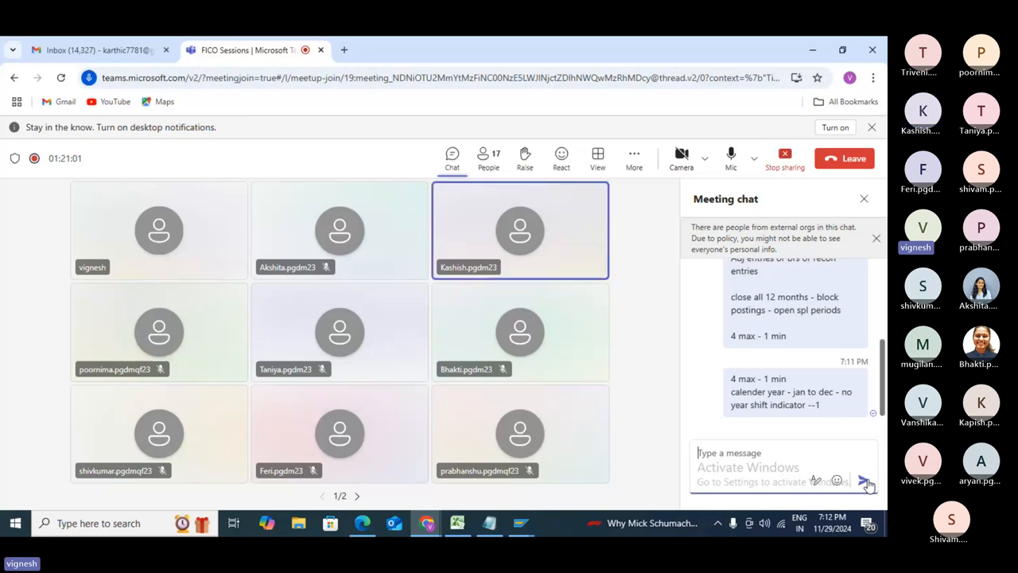
- Return to the TFIN50 course PDF on page 64
key("alt+Tab")
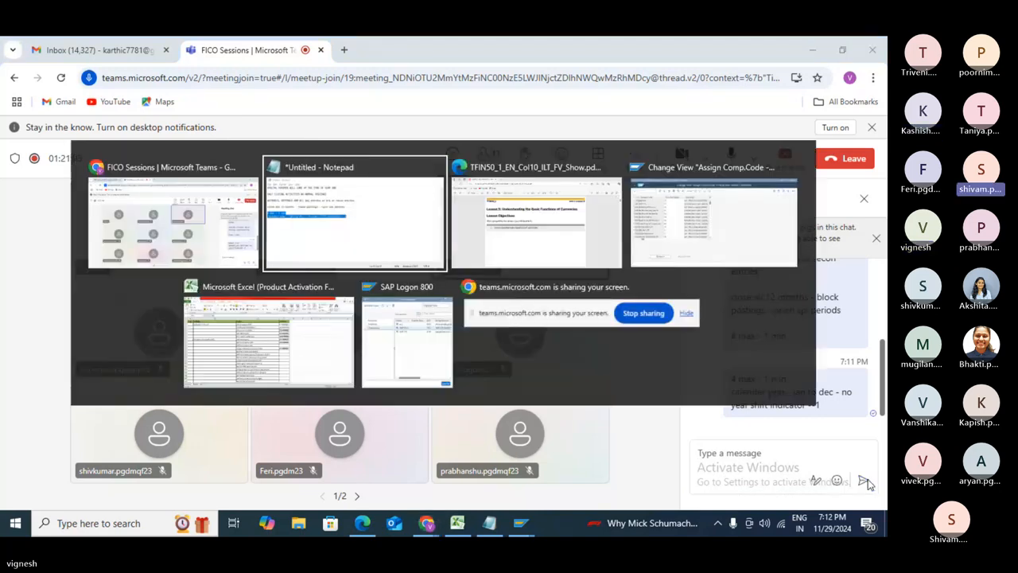
key("alt+Tab")
key("alt+Tab")
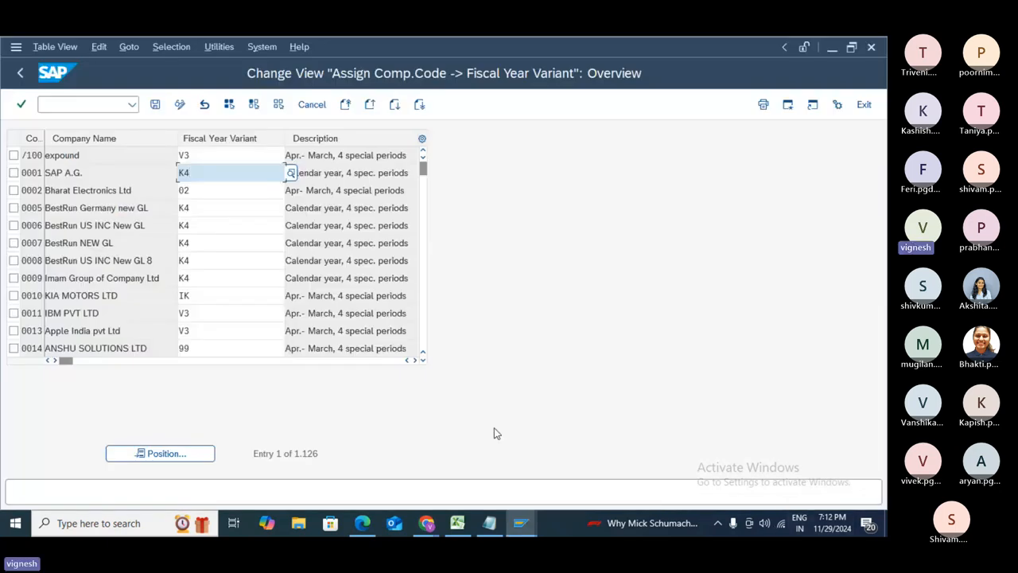
key("alt+Tab")
key("alt+Tab")
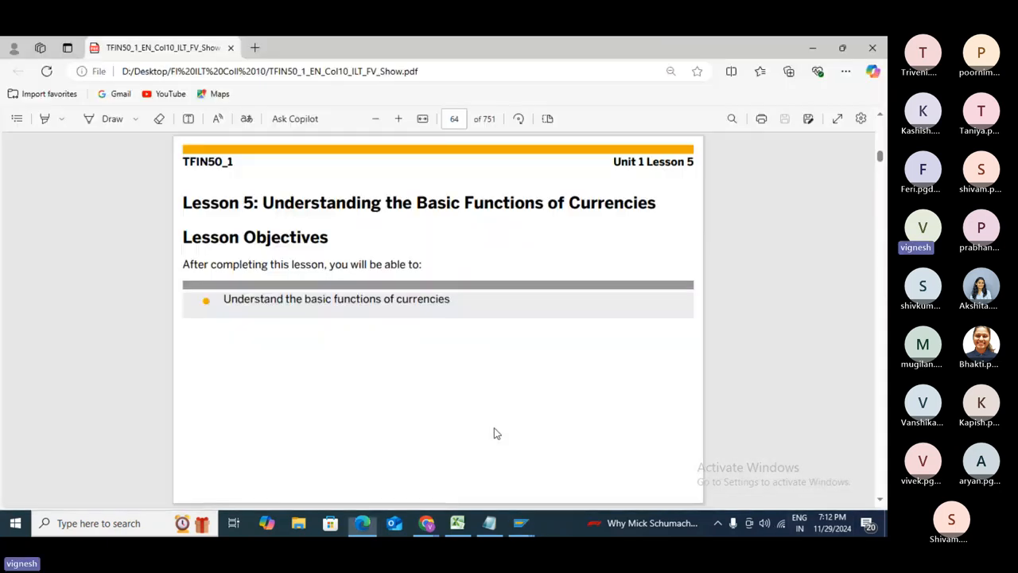
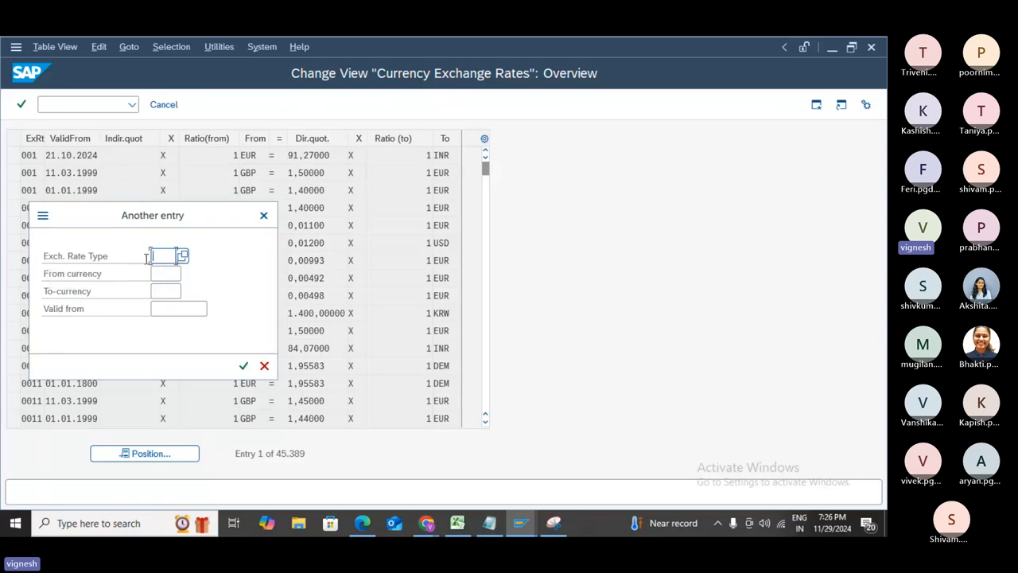
- Enter rate type M and from-currency INR in Another entry to position the rates table
type("m")
left_click(163, 273)
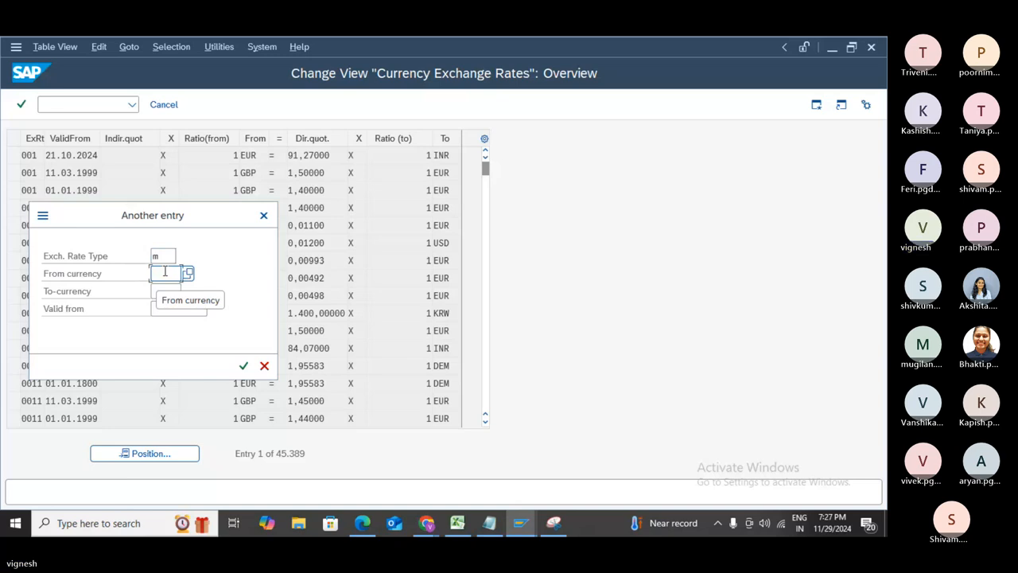
type("inr")
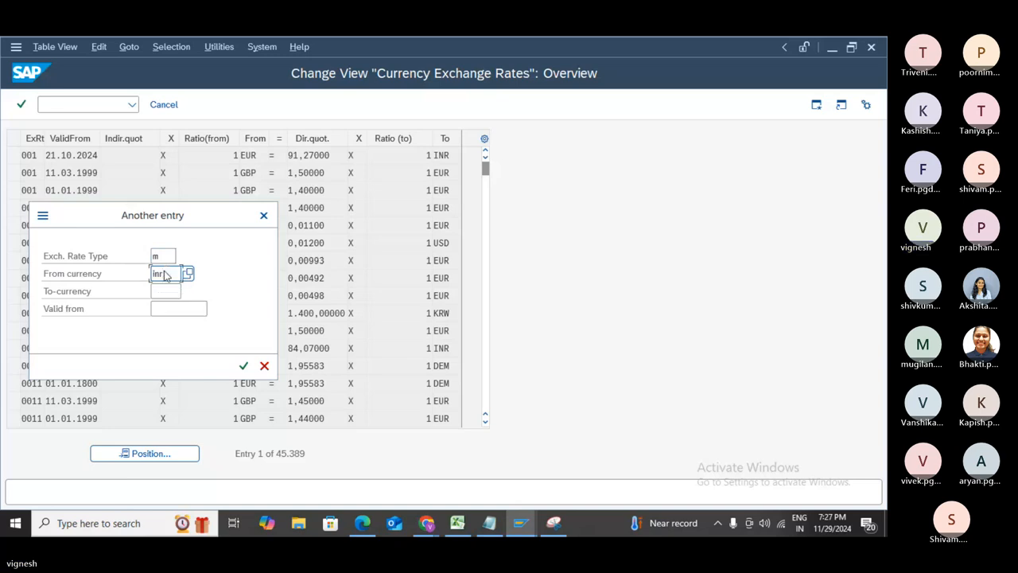
key("Return")
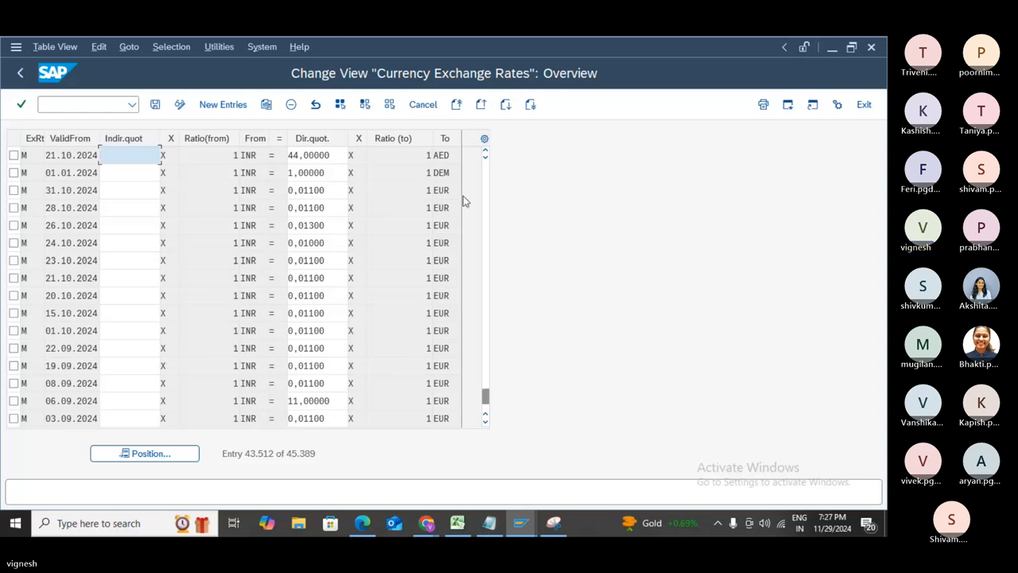
- Scroll through the 86 exchange rate types in the F4 list, then reopen the Position dialog
left_click(24, 156)
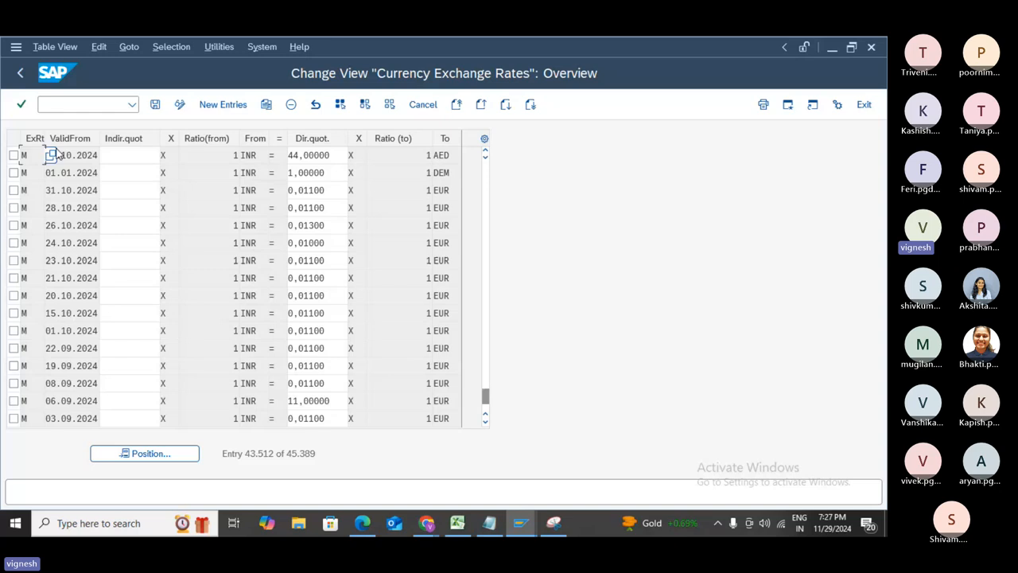
left_click(52, 155)
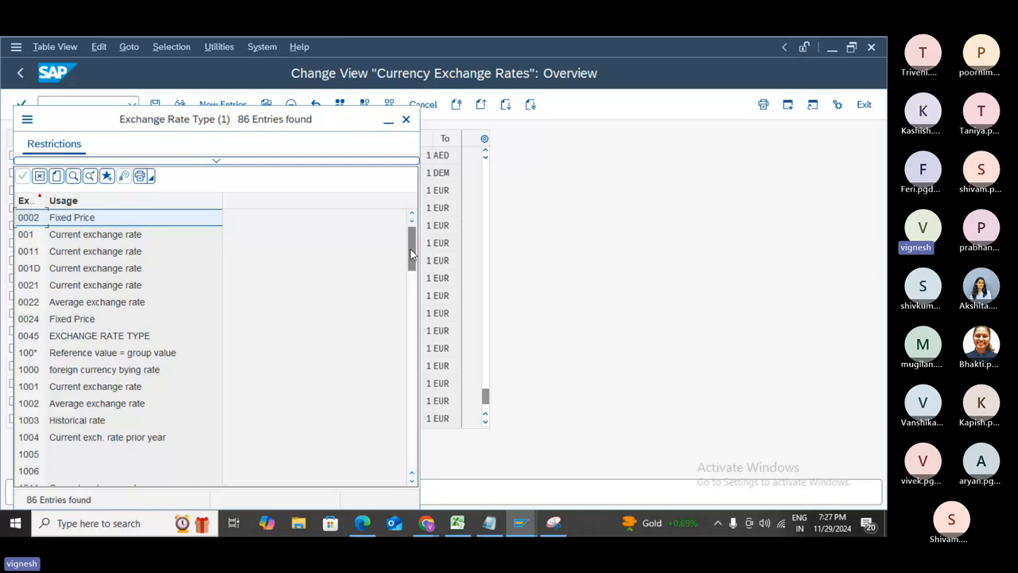
left_click_drag(413, 265, 416, 300)
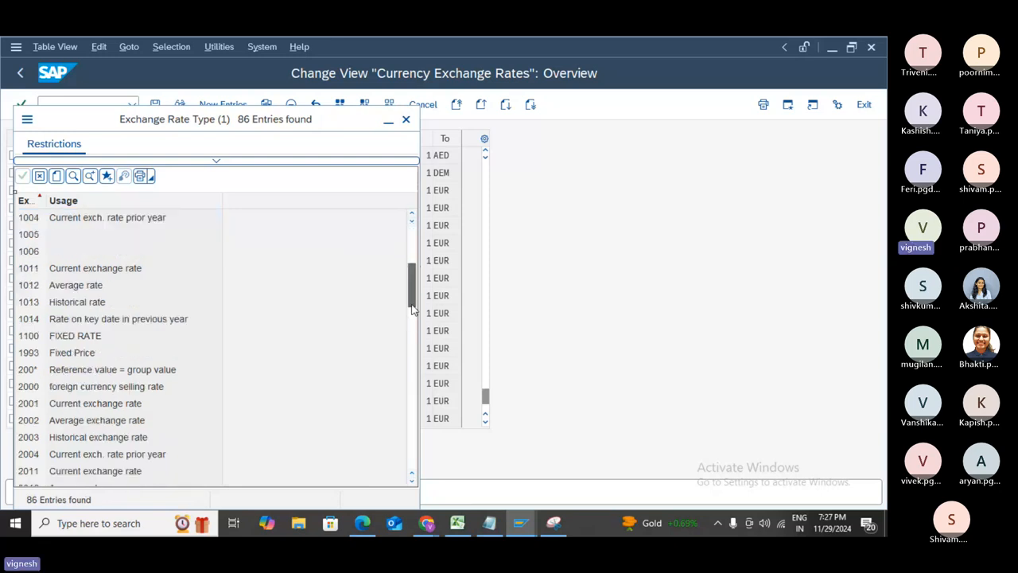
left_click_drag(413, 310, 411, 408)
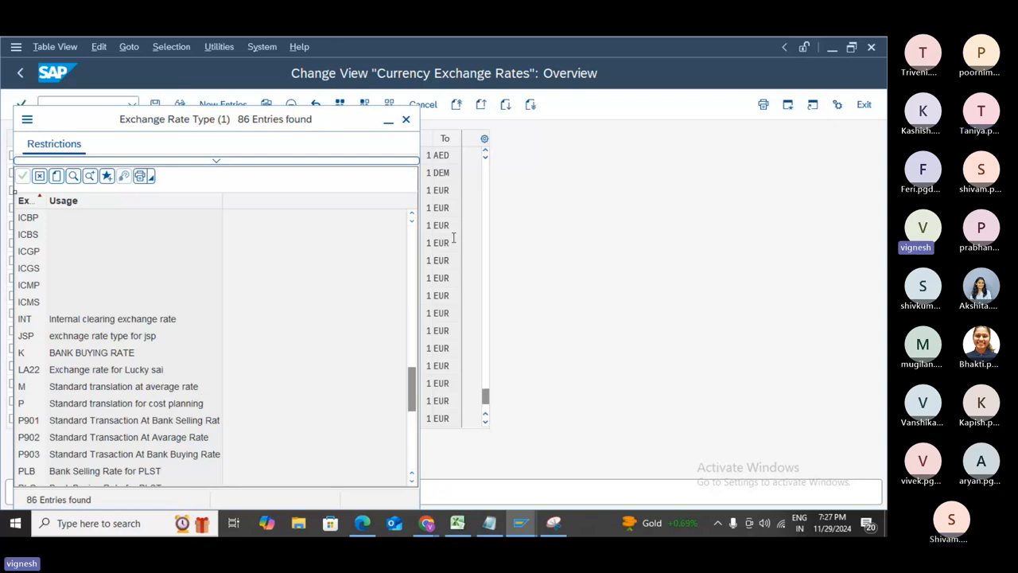
left_click(406, 118)
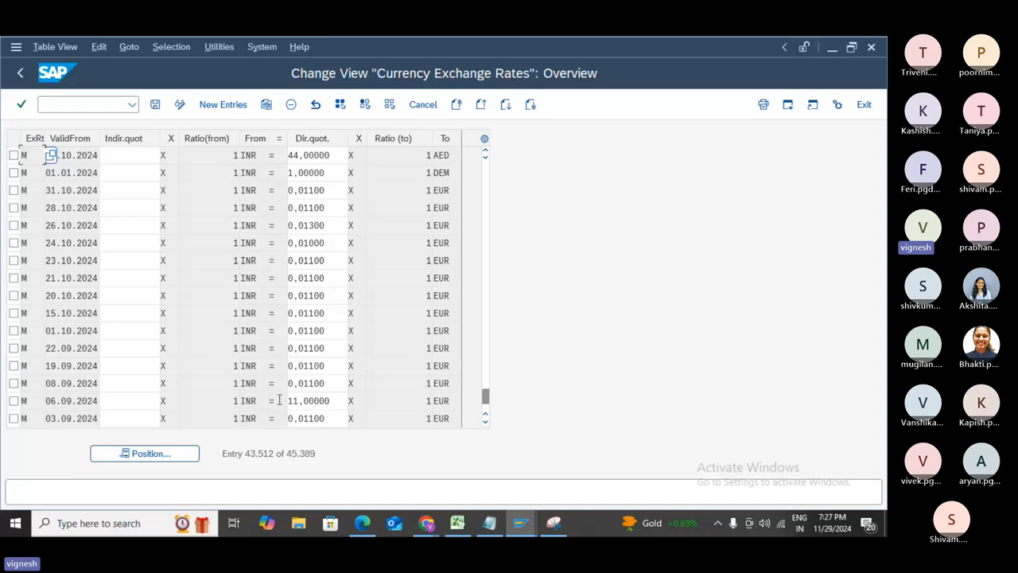
left_click(166, 451)
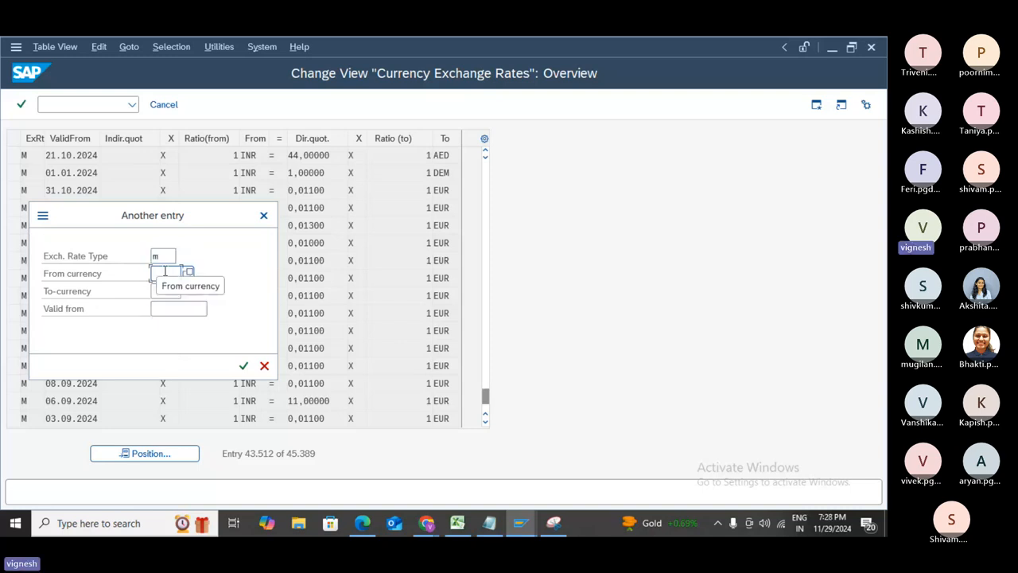
- Position the table at M-type rates from EUR to INR (entry 43.171)
left_click(164, 273)
type("eur")
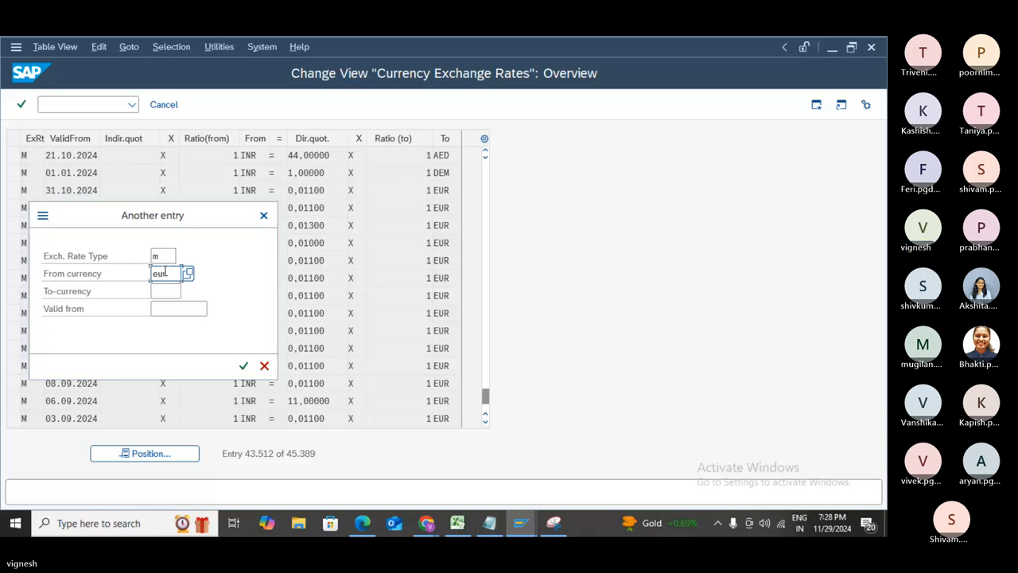
left_click(165, 291)
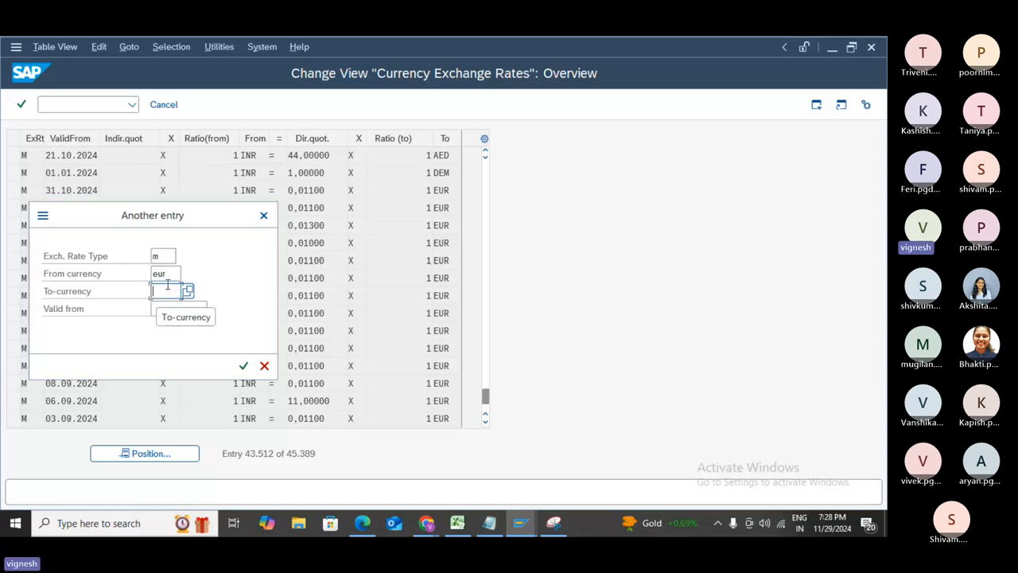
type("inr")
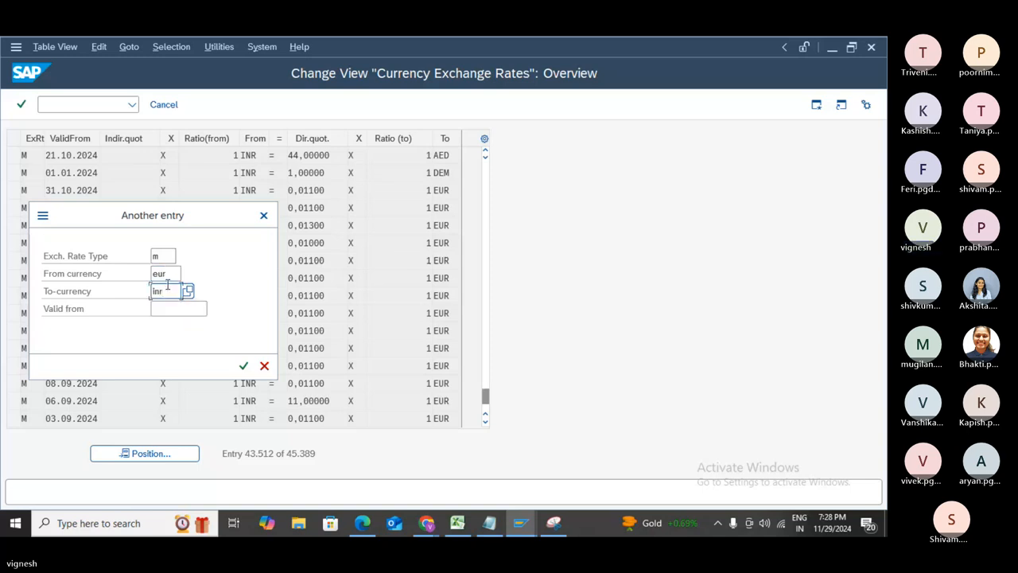
key("Return")
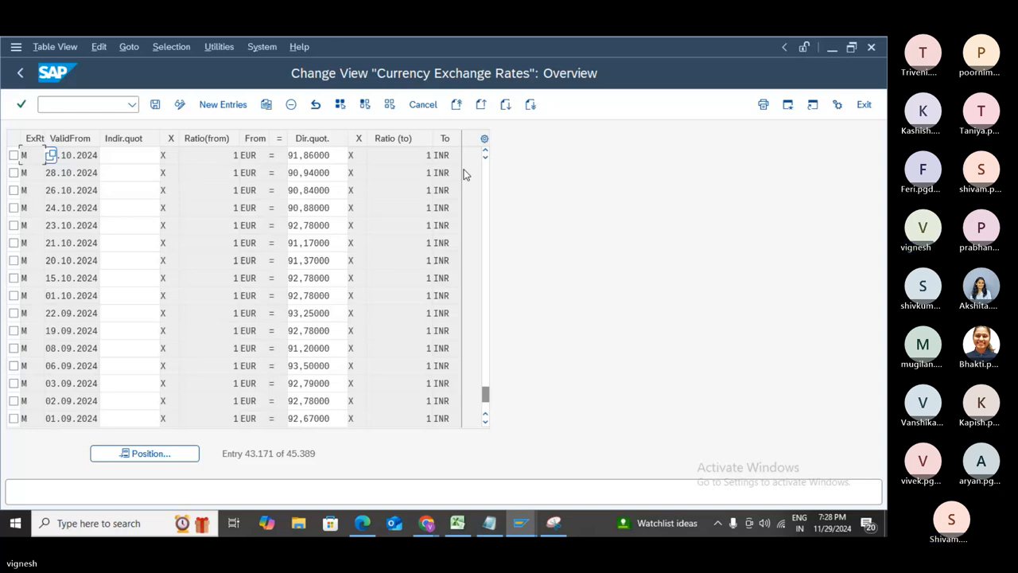
- Position the table at M-type rates from INR to EUR (entry 43.514)
left_click(166, 455)
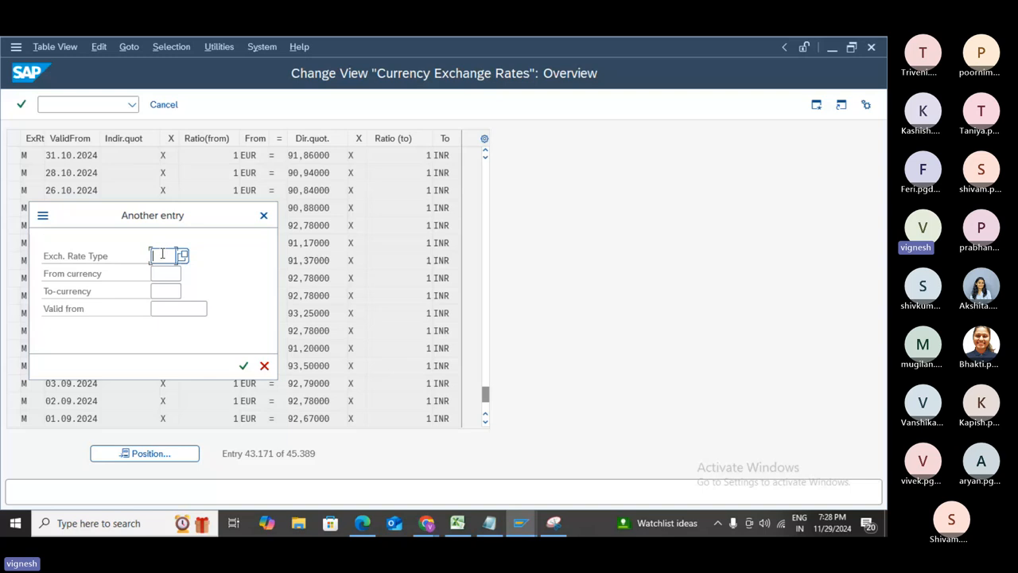
type("m")
key("Tab")
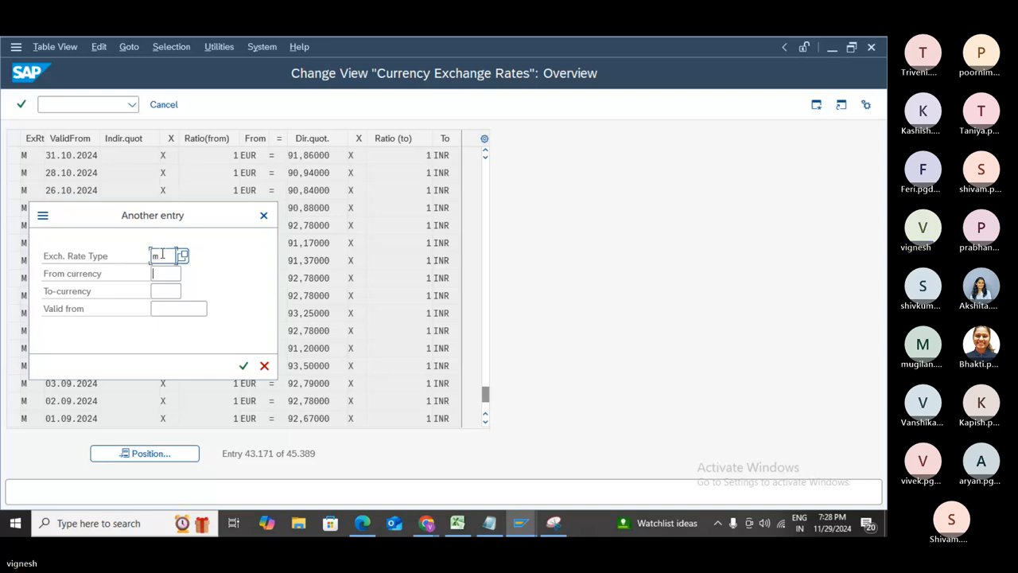
type("inr")
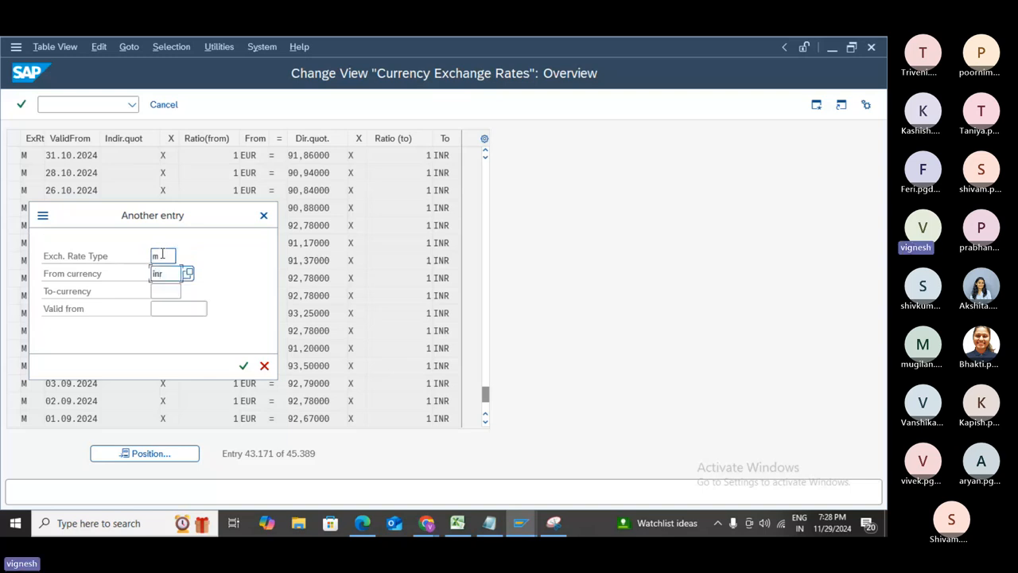
left_click(162, 290)
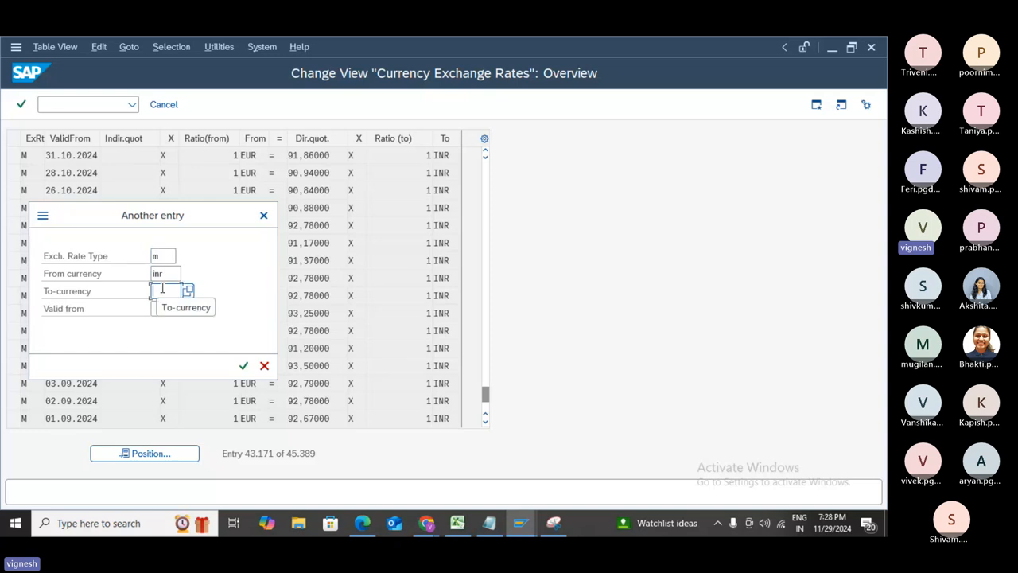
type("eur")
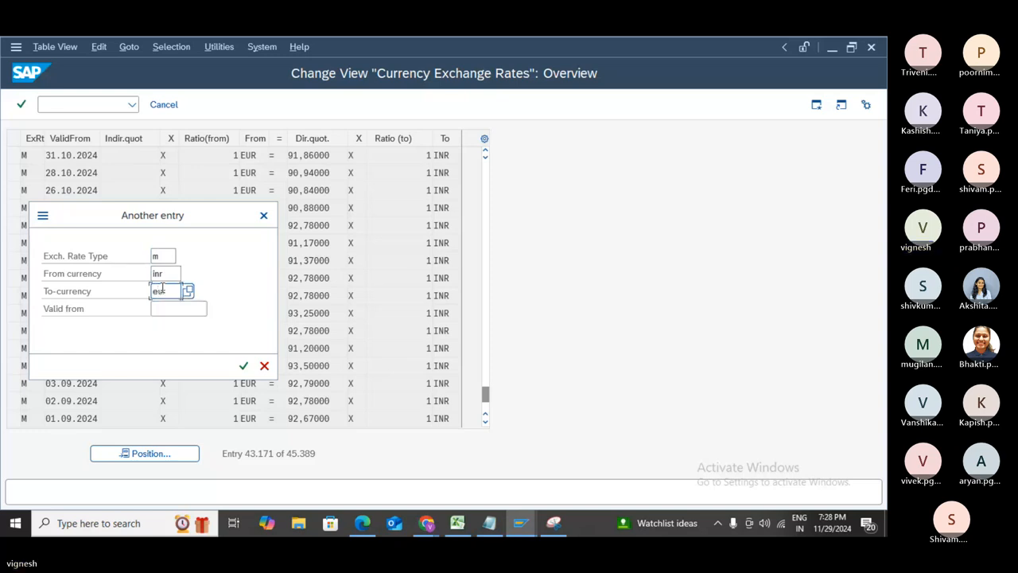
key("Return")
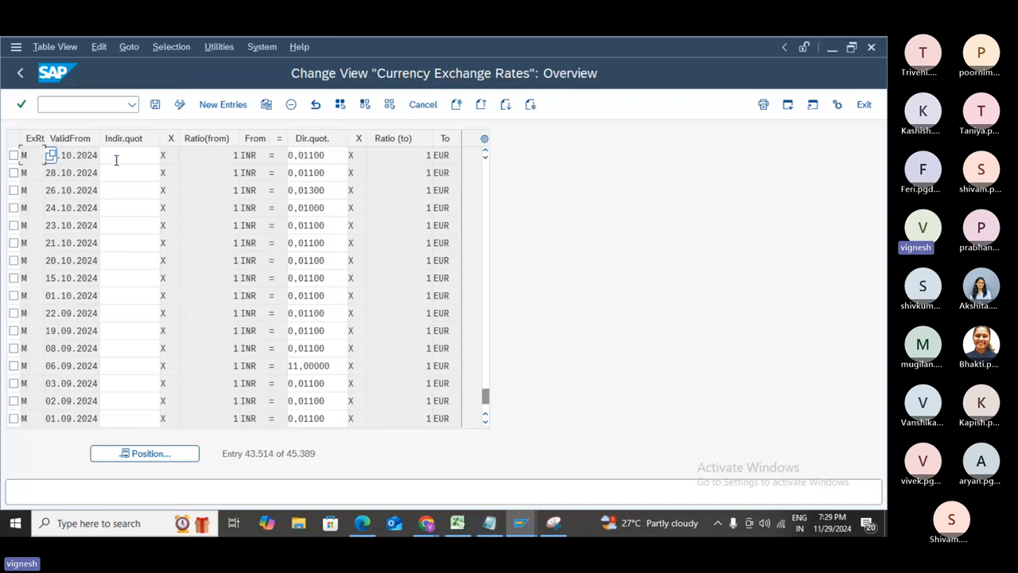
- Advance the Edge training PDF to Figure 16, Exchange Rate Spreads, then go back to SAP
key("alt+Tab")
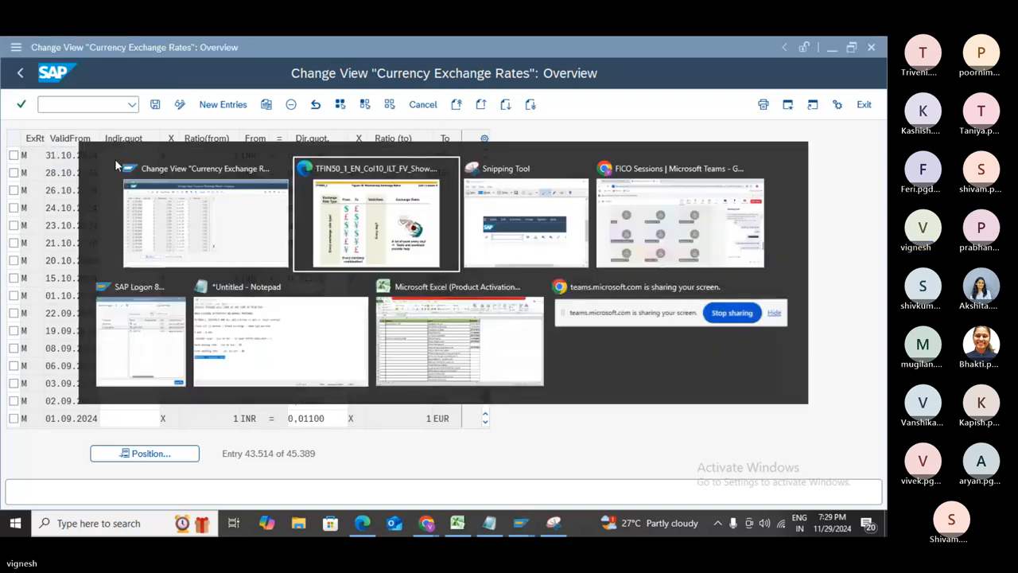
key("alt+Tab")
key("alt+Tab")
key("alt+Tab")
key("alt+Tab")
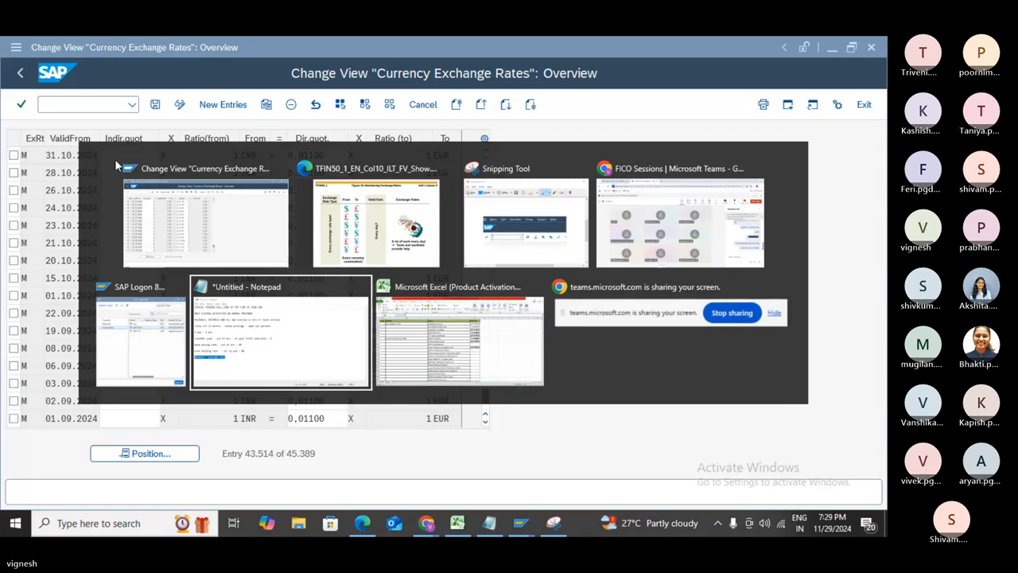
key("alt+Tab")
key("alt+Tab")
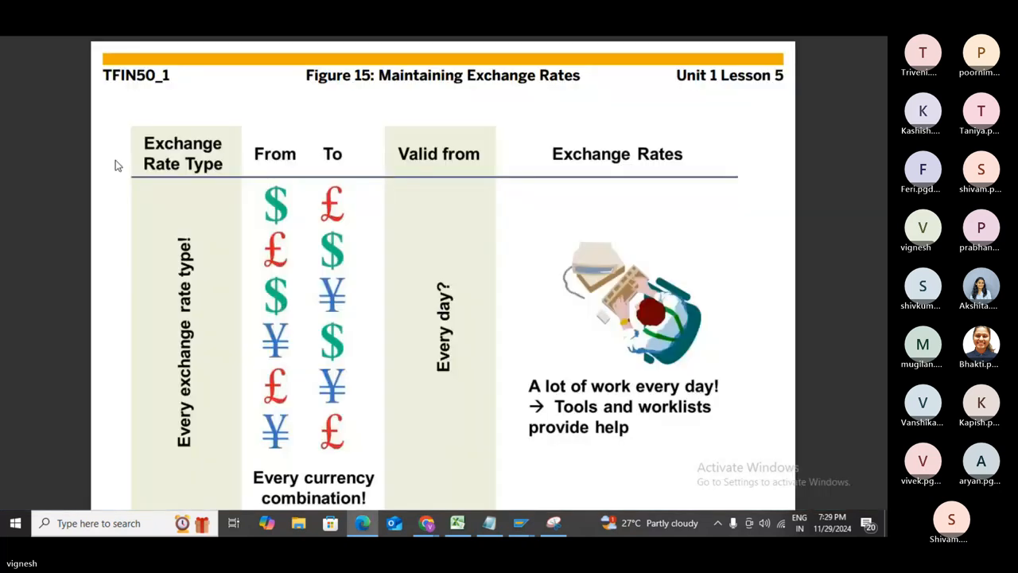
key("Right")
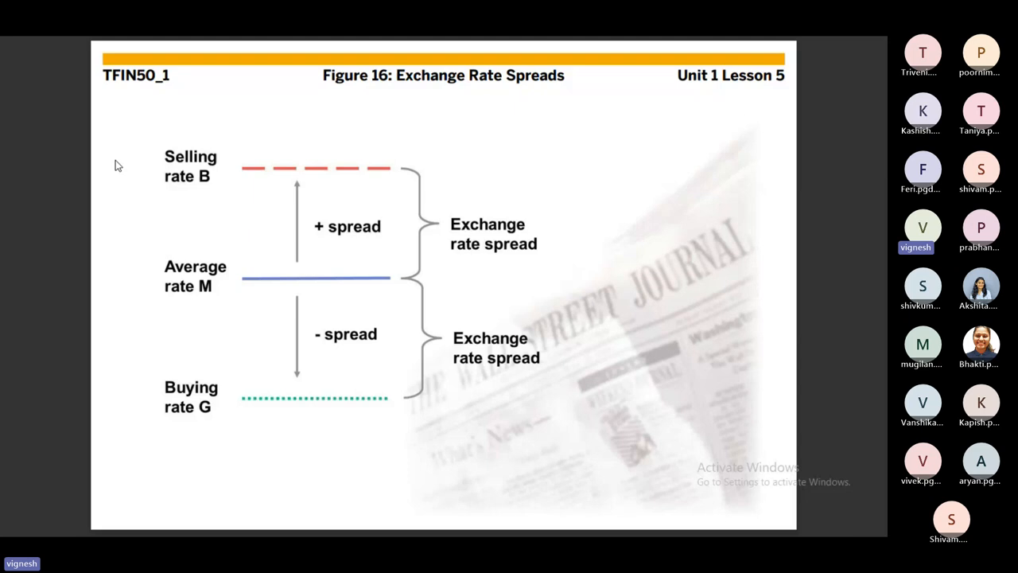
key("alt+Tab")
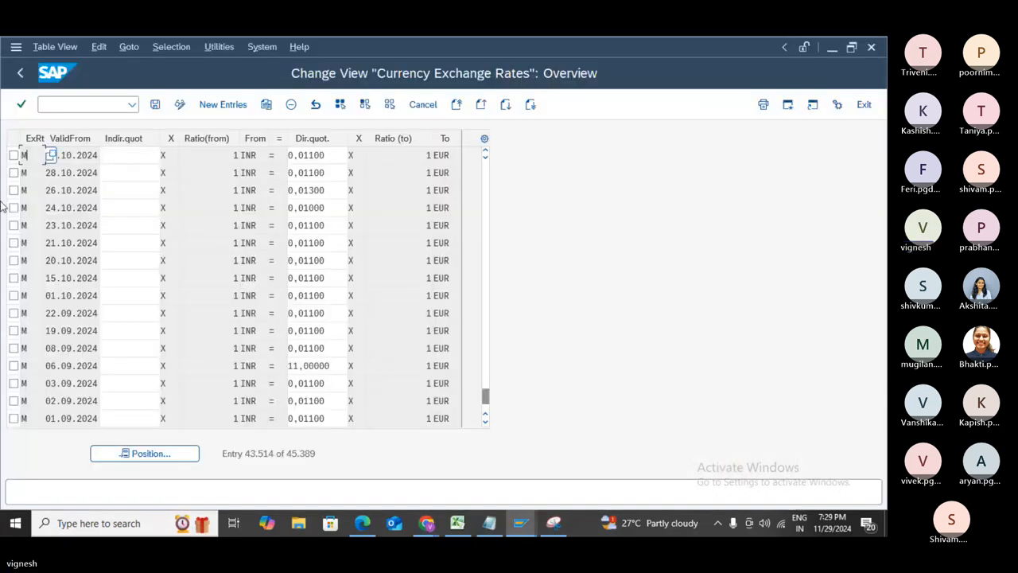
- Position the rates table at the rate type B entries
left_click(145, 454)
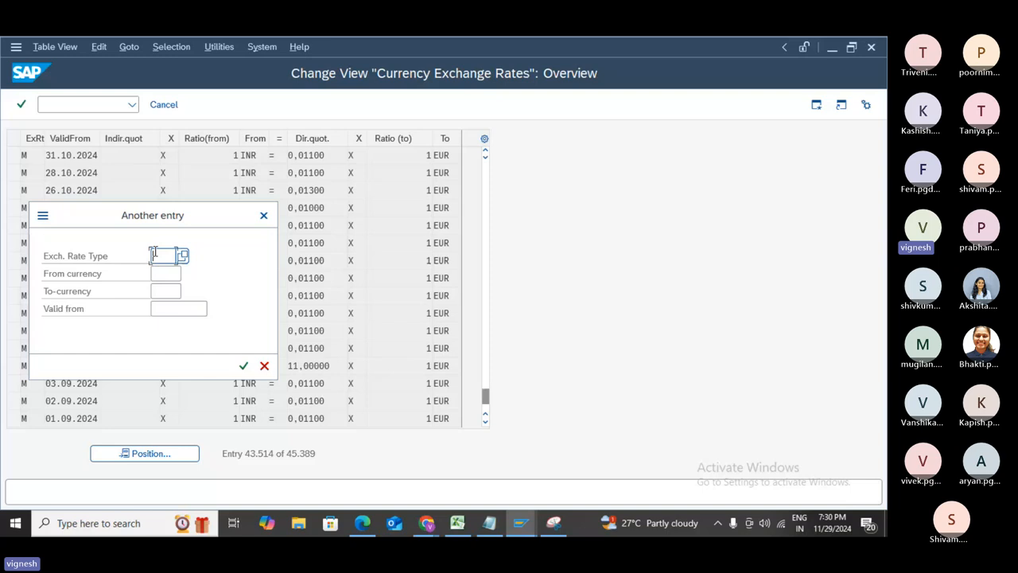
type("B")
key("Return")
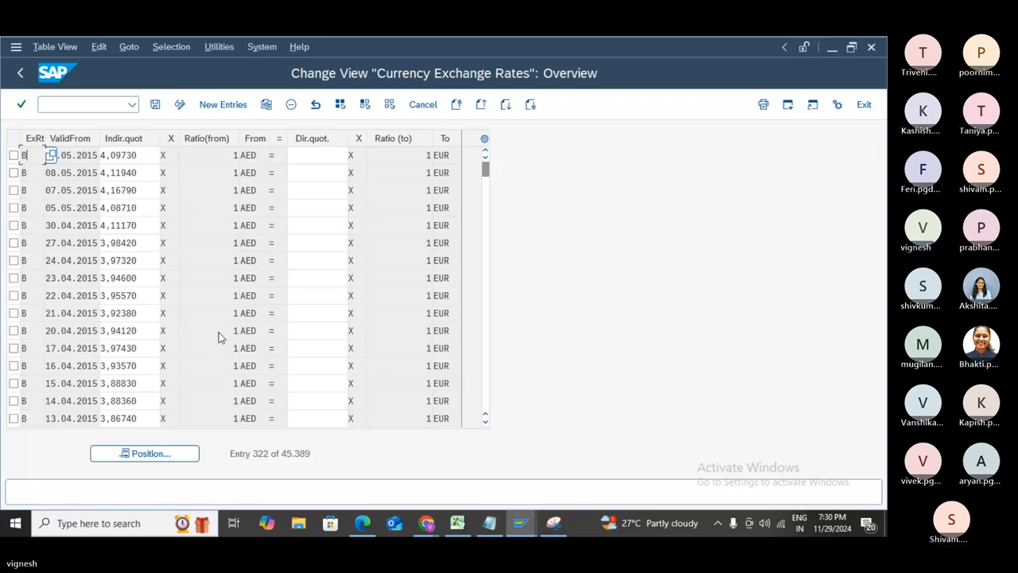
- Position the table at G-type AED-to-EUR rates (entry 33.365), then return to the Spreads slide
left_click(175, 456)
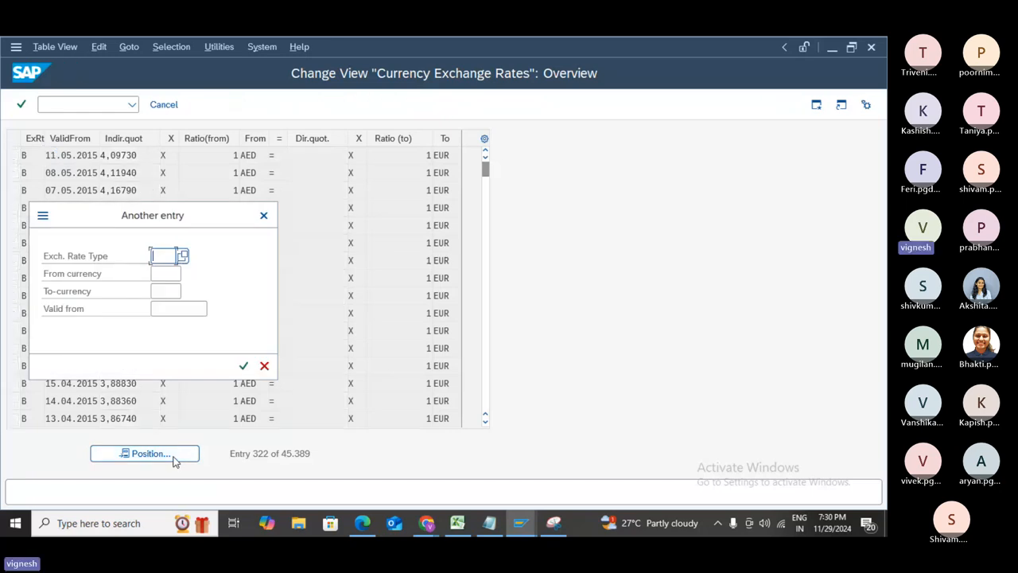
type("B")
key("Return")
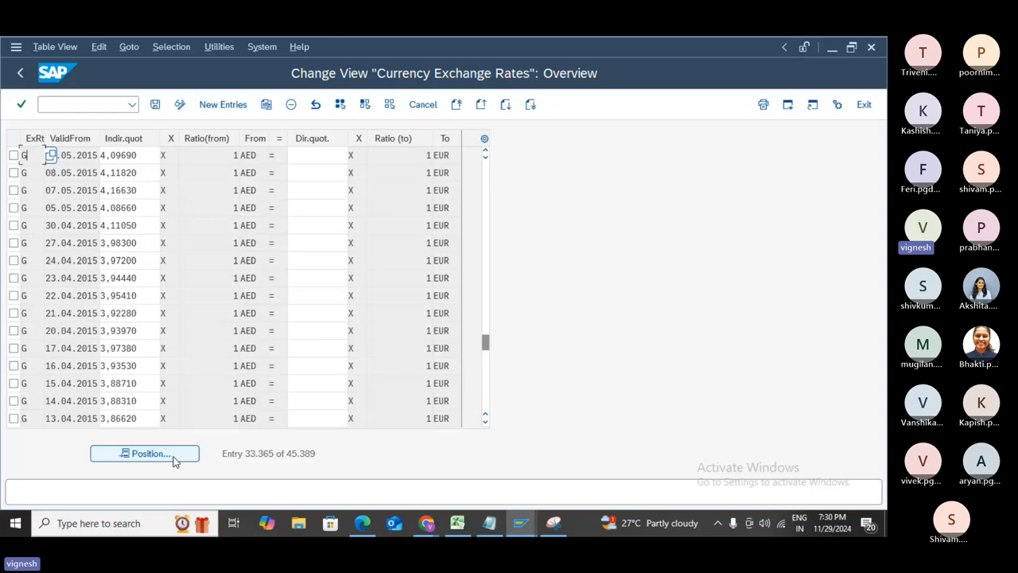
key("alt+Tab")
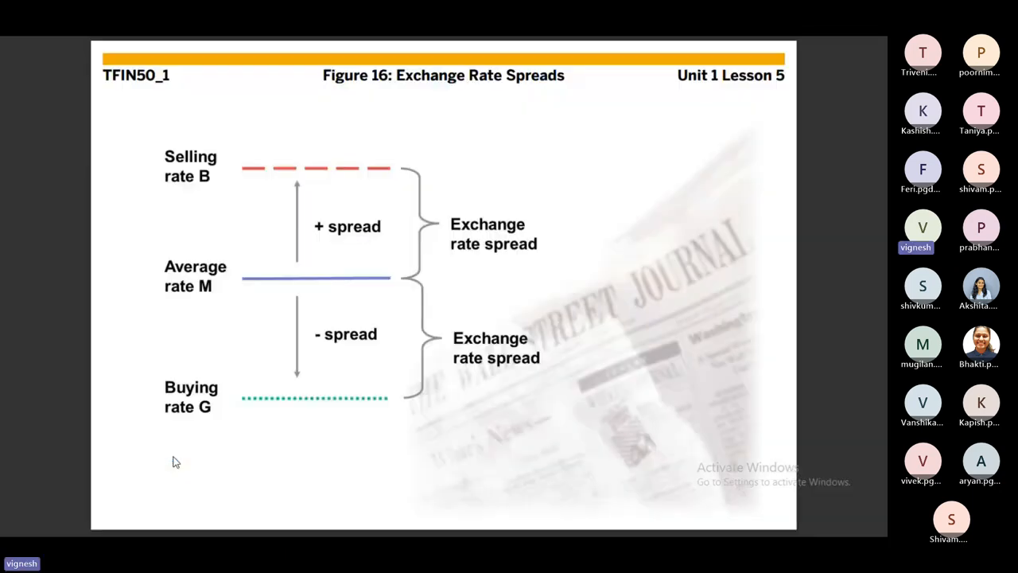
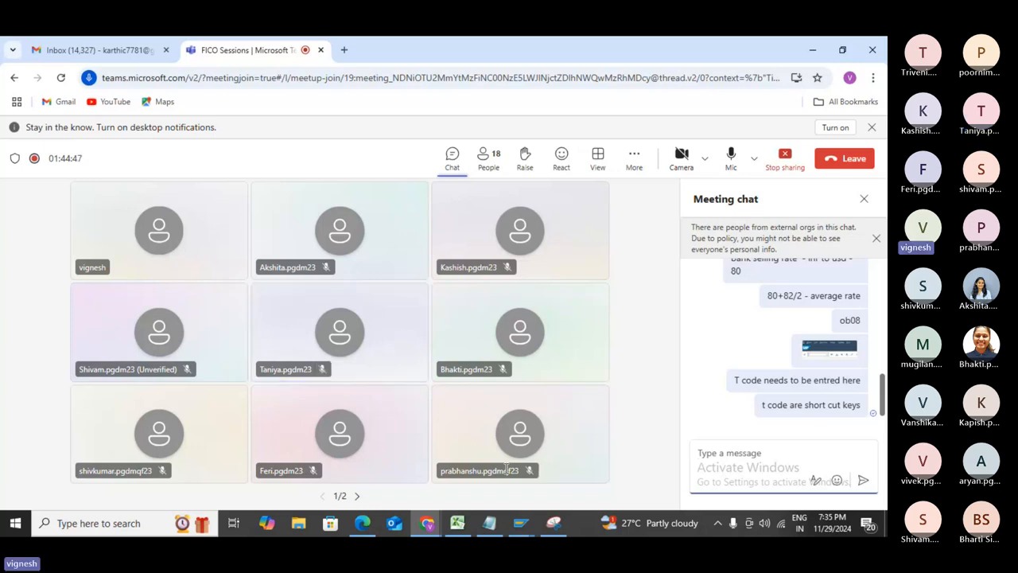
- Bring the TFIN50 course slides in Edge to the front at the Unit 2: Master Data page
key("alt+Tab")
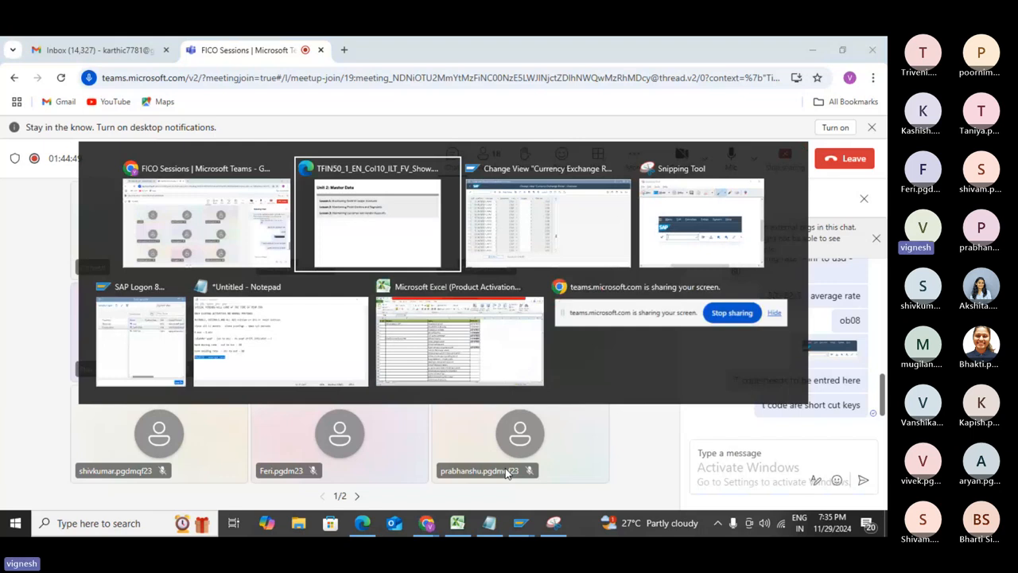
key("alt+Tab")
key("alt+Tab")
key("alt+Tab")
key("alt+Tab")
key("alt+Tab")
key("alt+Tab")
key("alt+Tab")
key("alt+Tab")
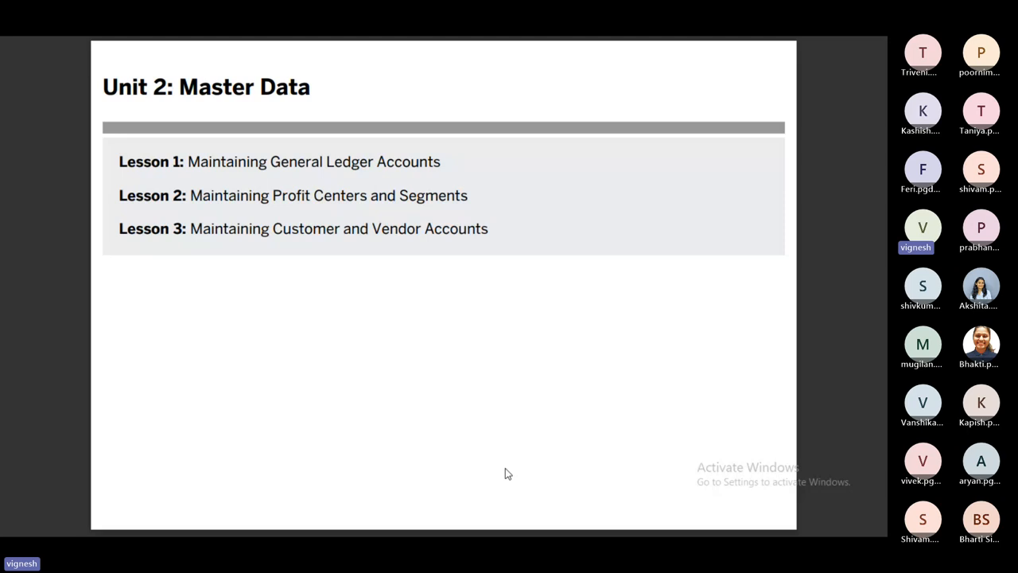
- Advance the slides to the Unit 2 Lesson 1 objectives, Maintaining General Ledger Accounts
key("Right")
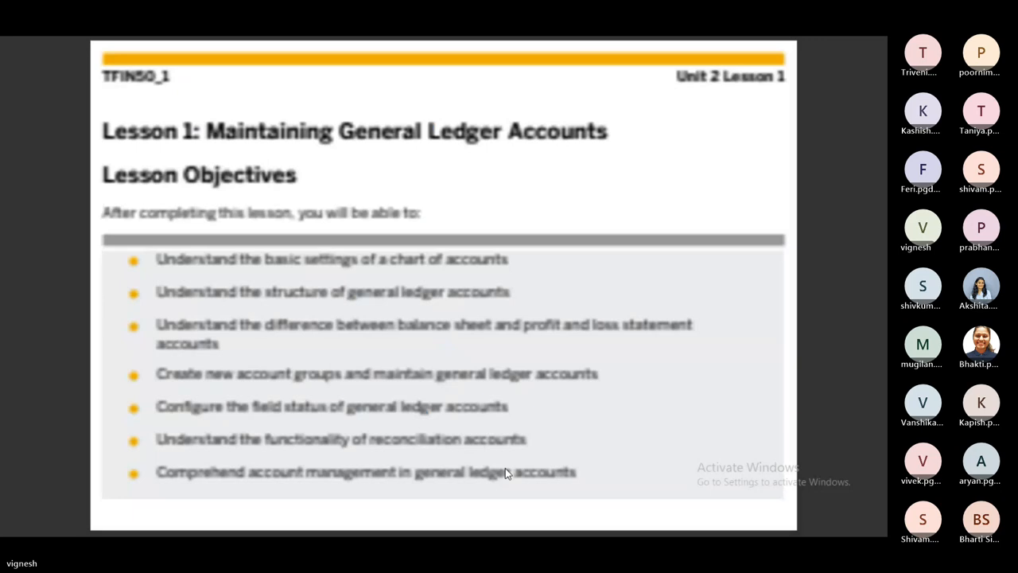
key("Right")
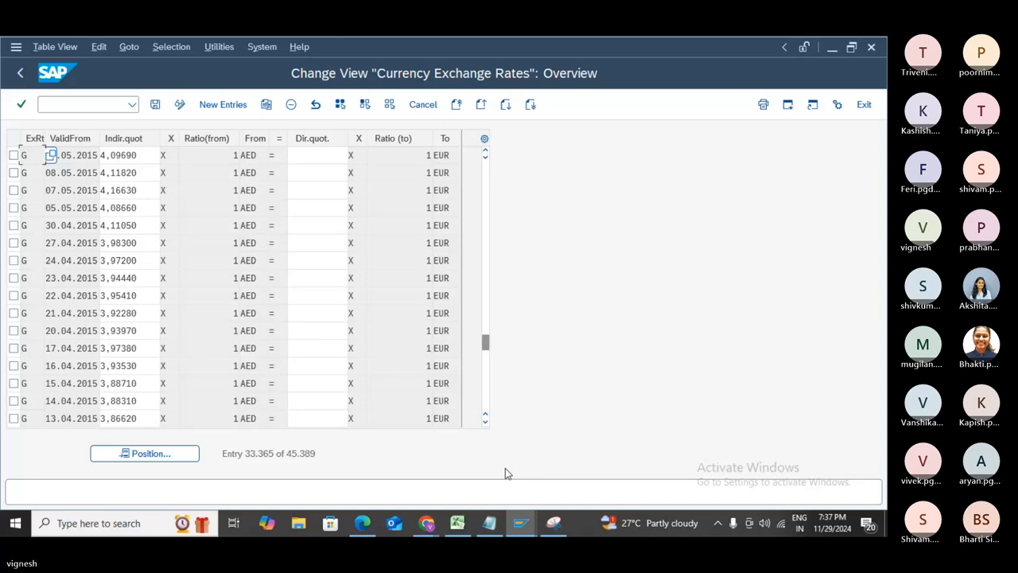
- Restart the SAP session with /n, dismiss the broken-connection error and exit full-screen PDF
left_click(81, 101)
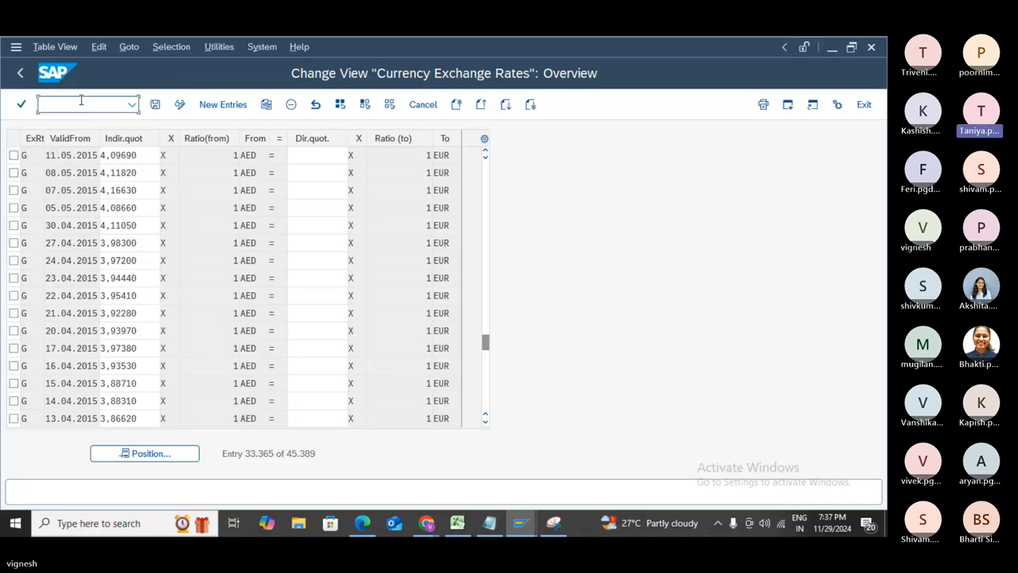
type("/n")
key("Return")
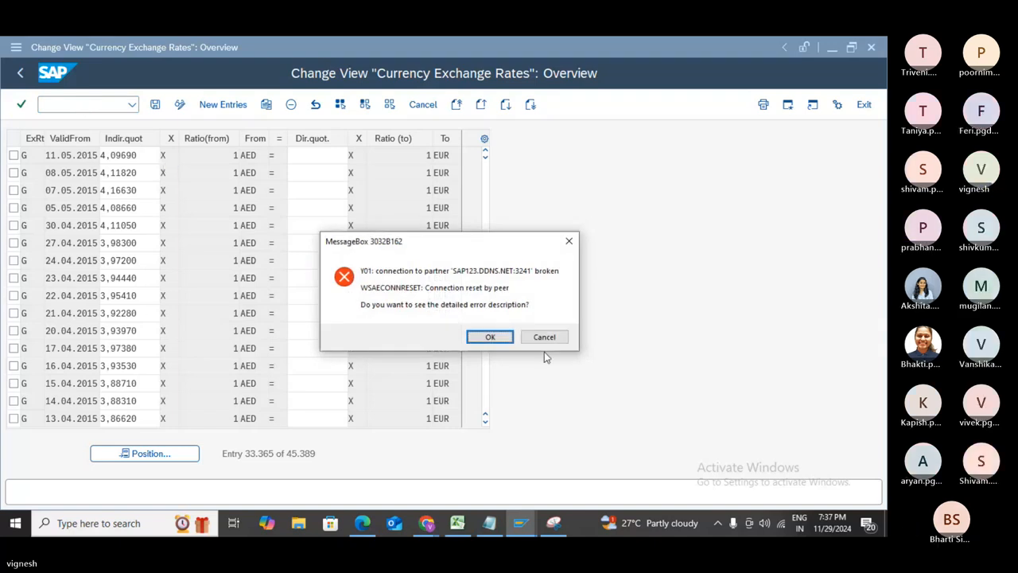
key("Return")
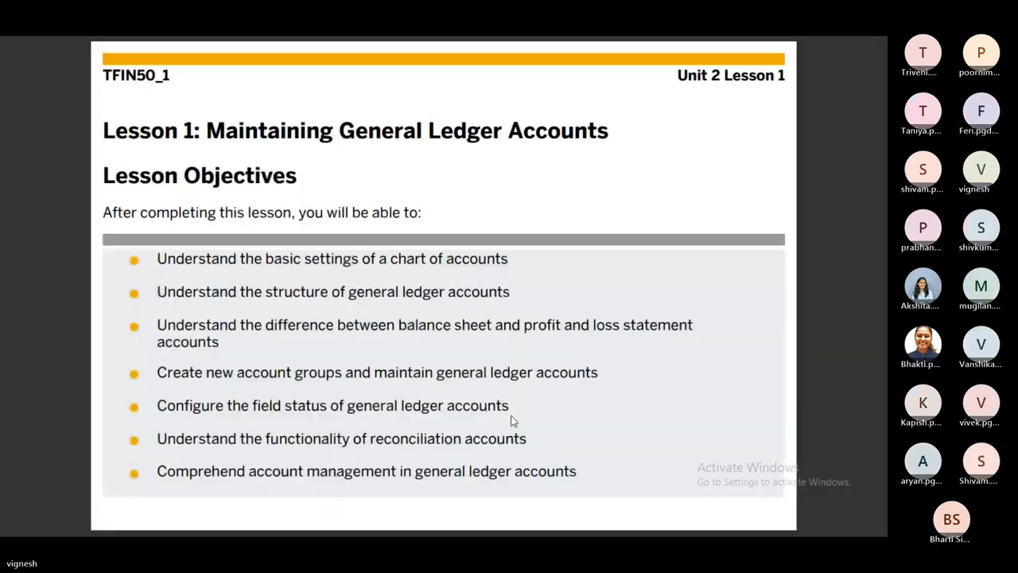
key("Escape")
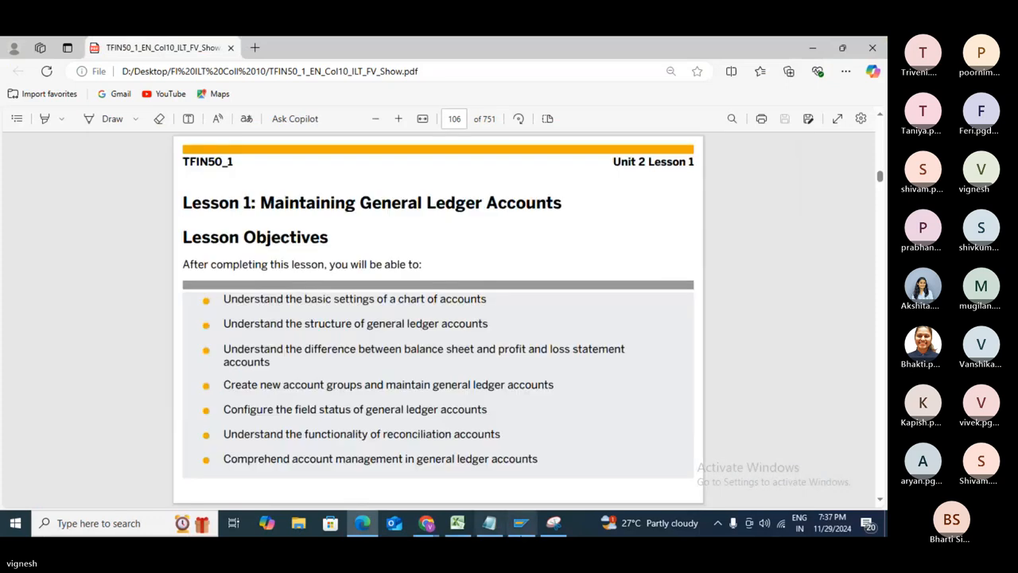
- Log back on to SAP ECC client 800, continuing this logon and acknowledging the licence notice
left_click(520, 523)
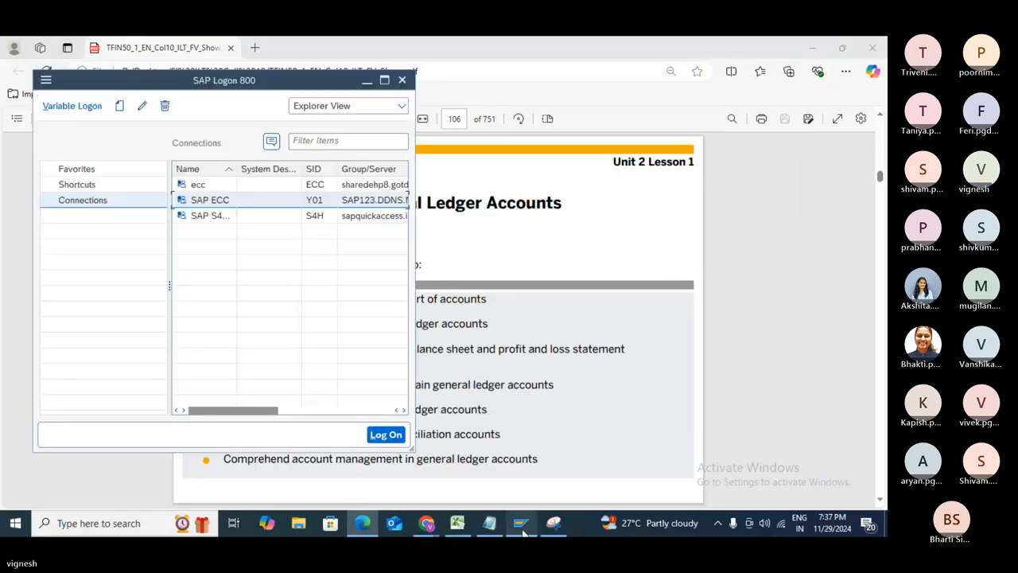
double_click(204, 200)
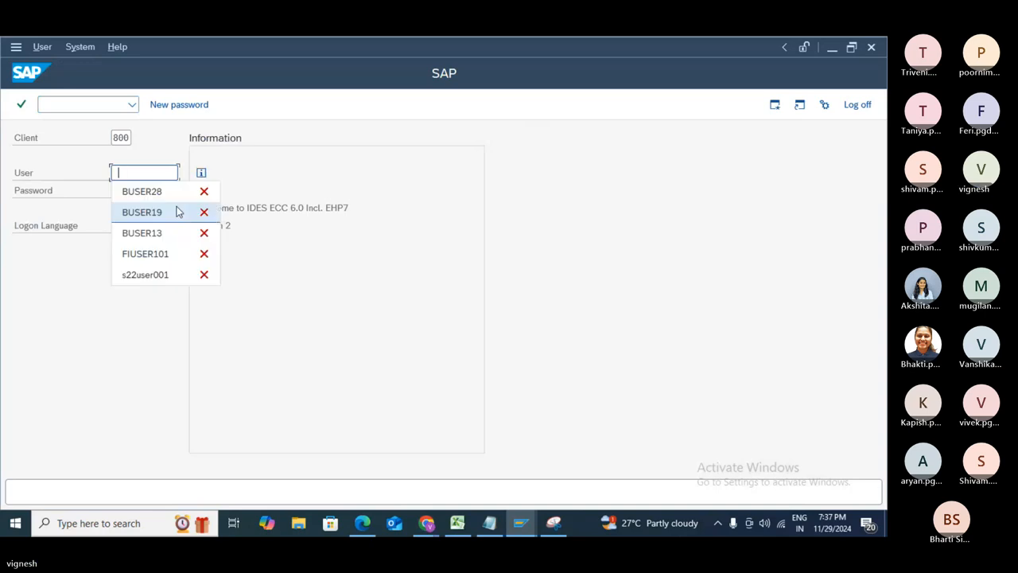
left_click(158, 194)
left_click(158, 190)
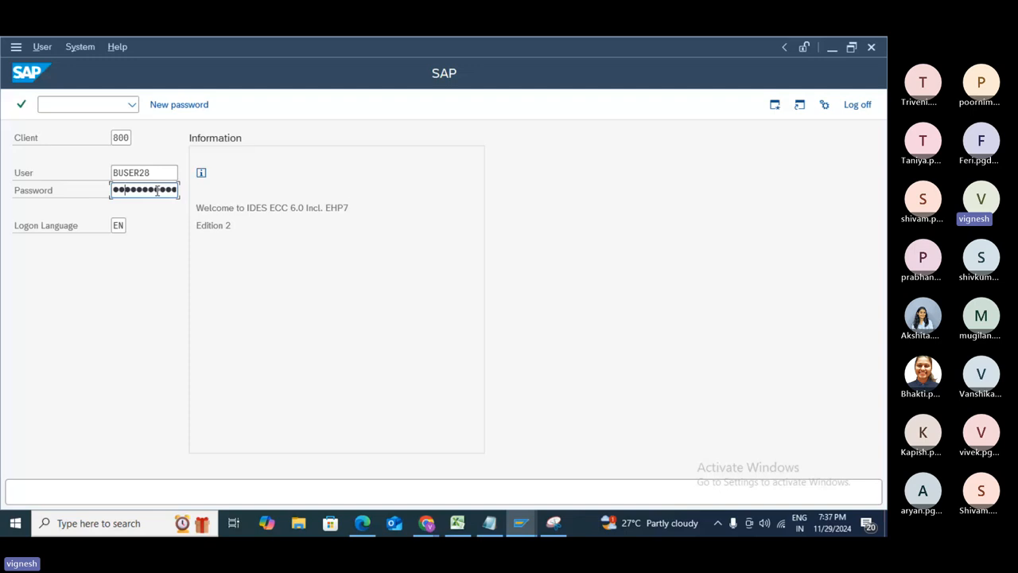
type("**")
key("Return")
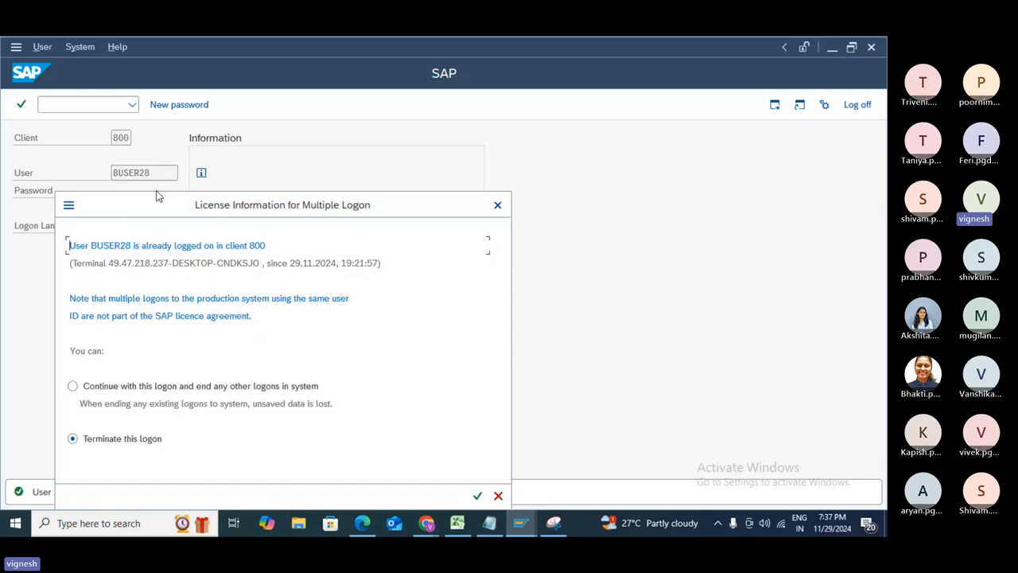
left_click(73, 386)
left_click(478, 496)
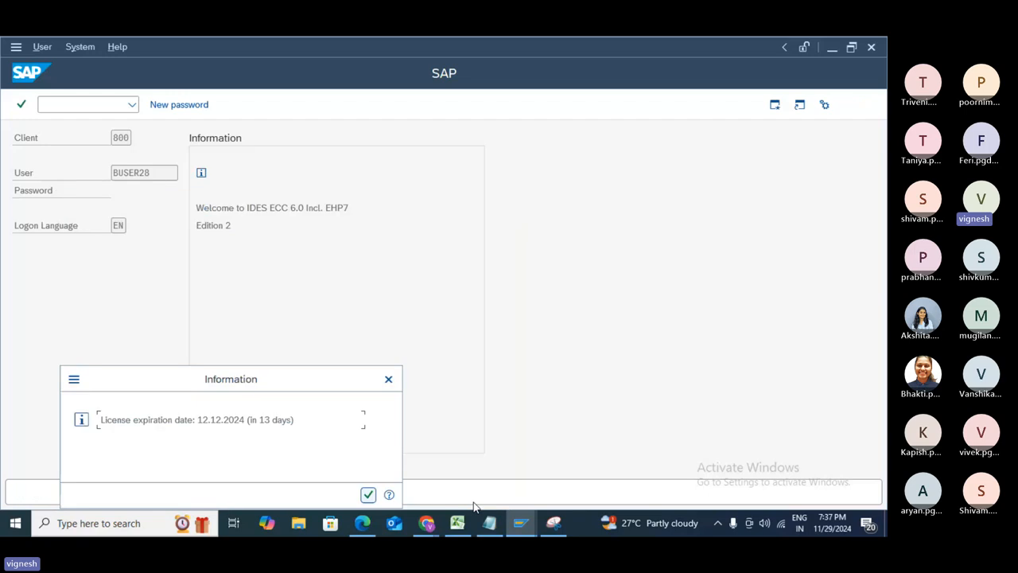
left_click(368, 495)
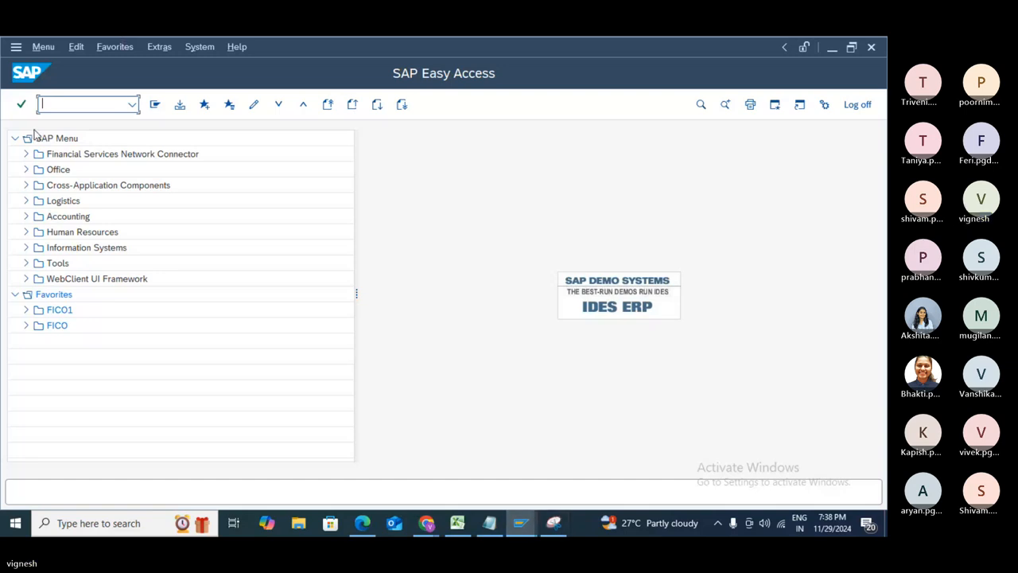
- Open the Fiscal year variants table via /nob29, listing 562 variants
type("/nob29")
key("Return")
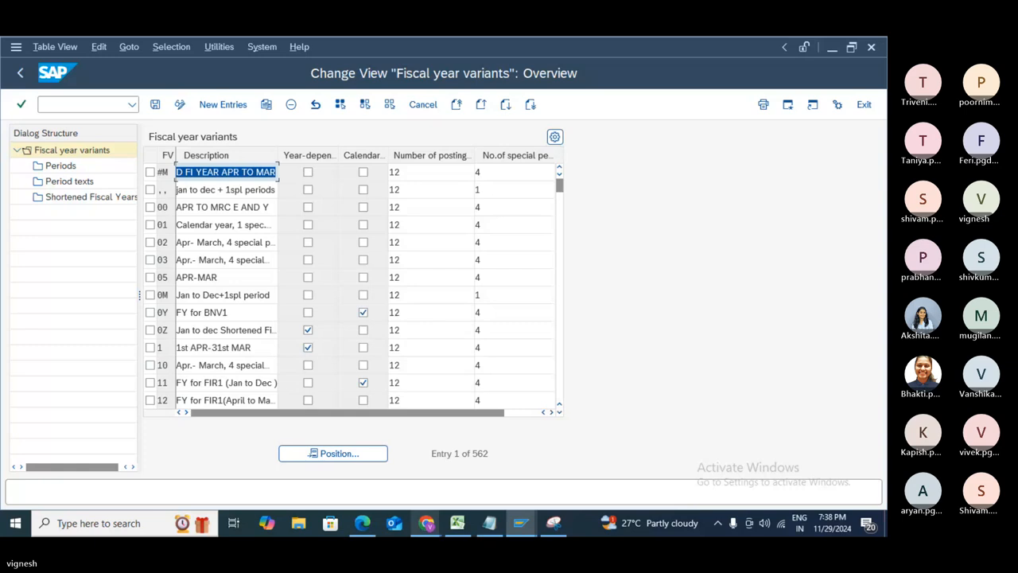
mouse_move(373, 531)
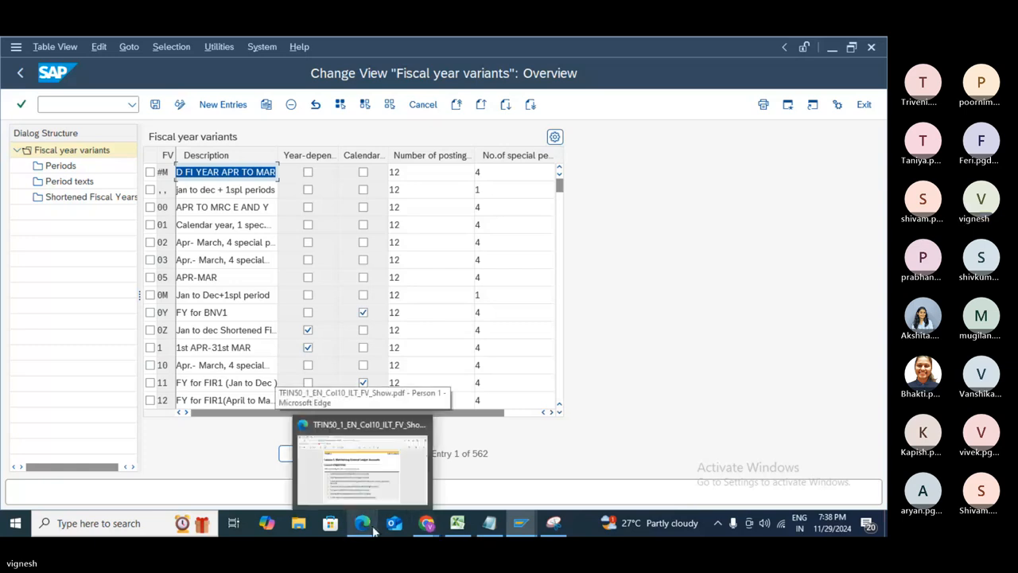
mouse_move(531, 530)
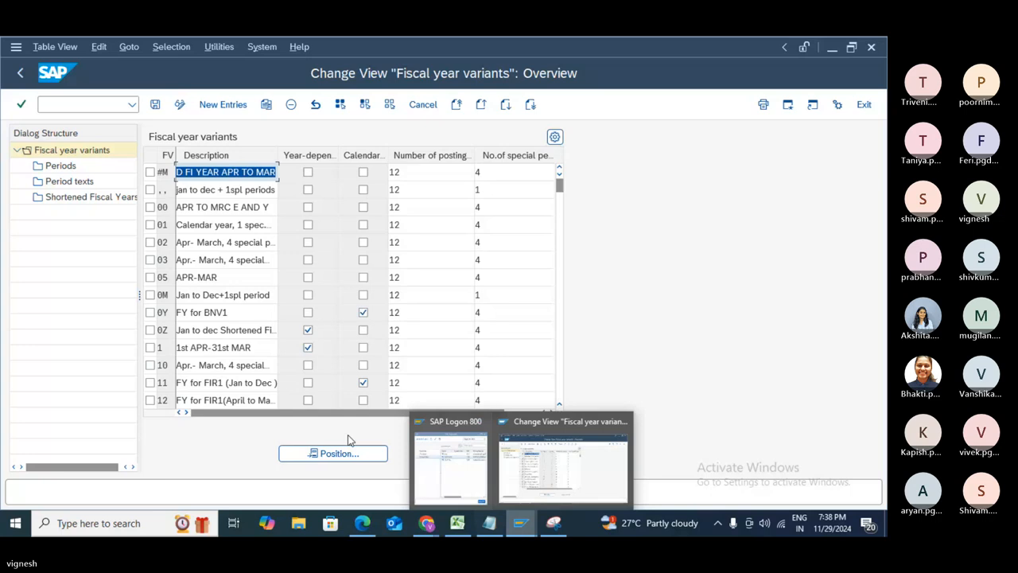
key("alt+Tab")
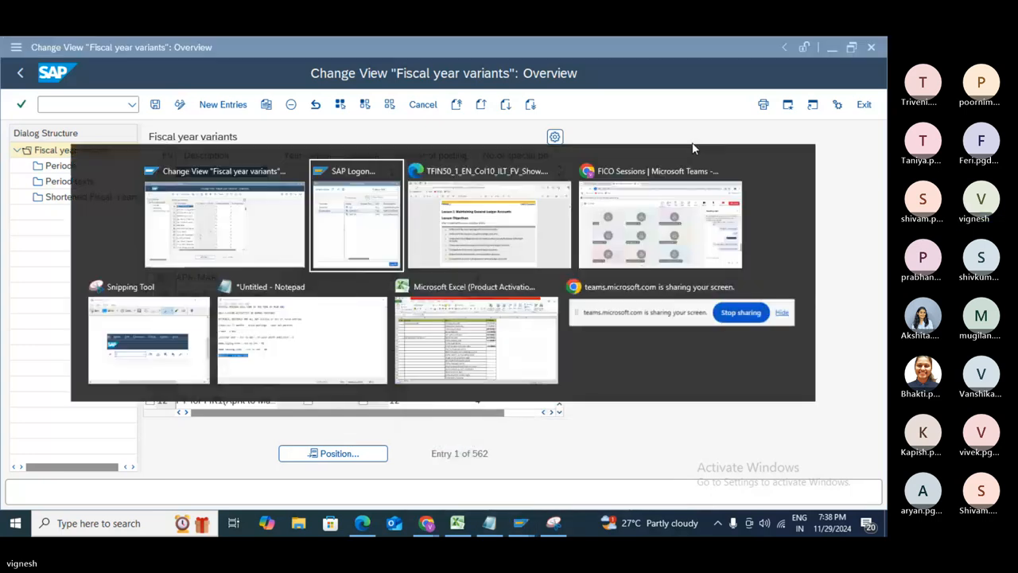
- Post ob29 in the Teams meeting chat, then return to the SAP fiscal year variants table
key("alt+Tab")
key("alt+Tab")
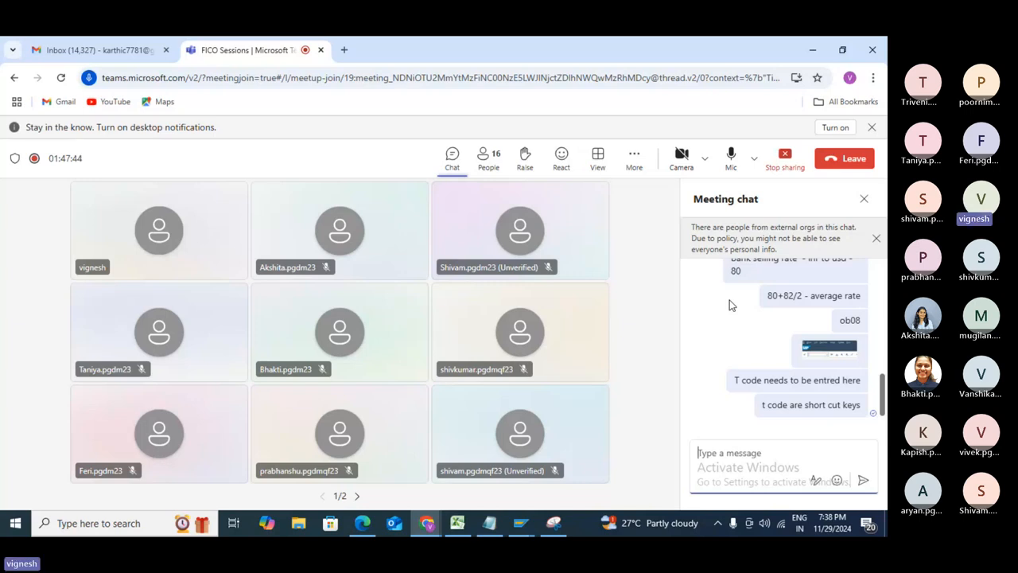
type("ob08")
key("BackSpace")
key("BackSpace")
key("BackSpace")
key("BackSpace")
type("ob29")
key("Return")
mouse_move(831, 320)
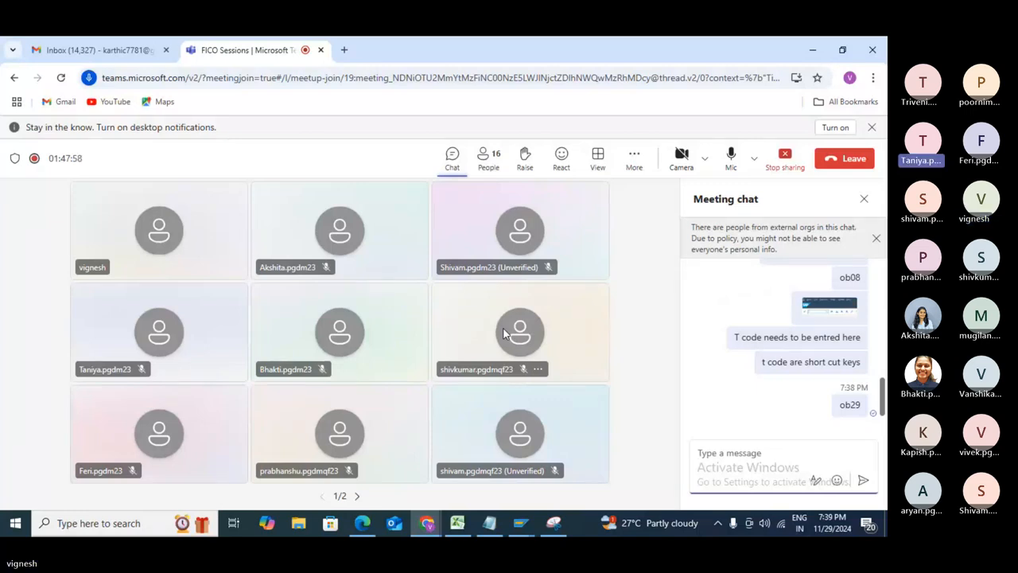
key("alt+Tab")
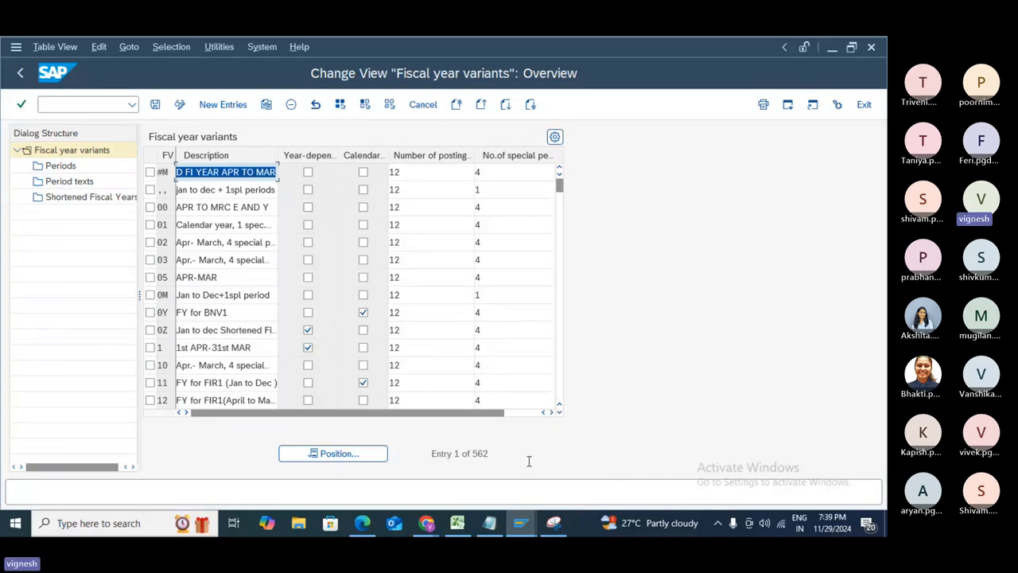
- Position the table at K4, inspect the K4 and K9 variants, then scroll to entry 562
left_click(367, 453)
type("k")
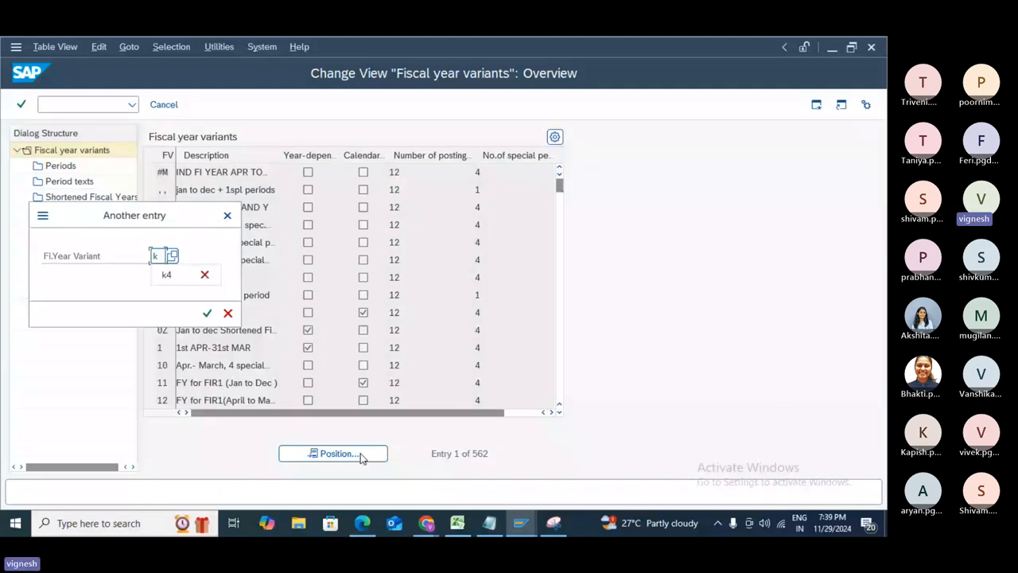
type("4")
key("Return")
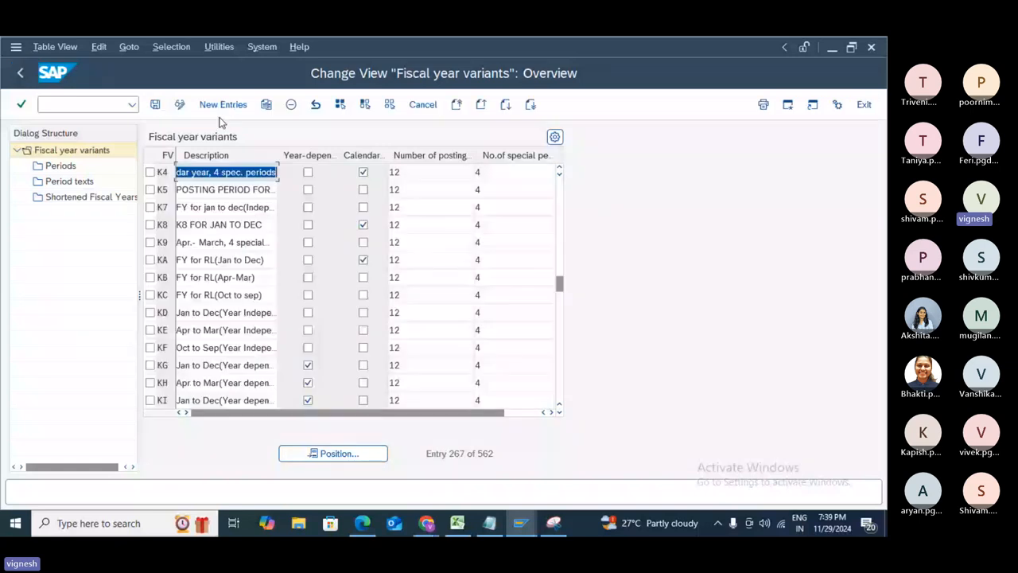
left_click(150, 172)
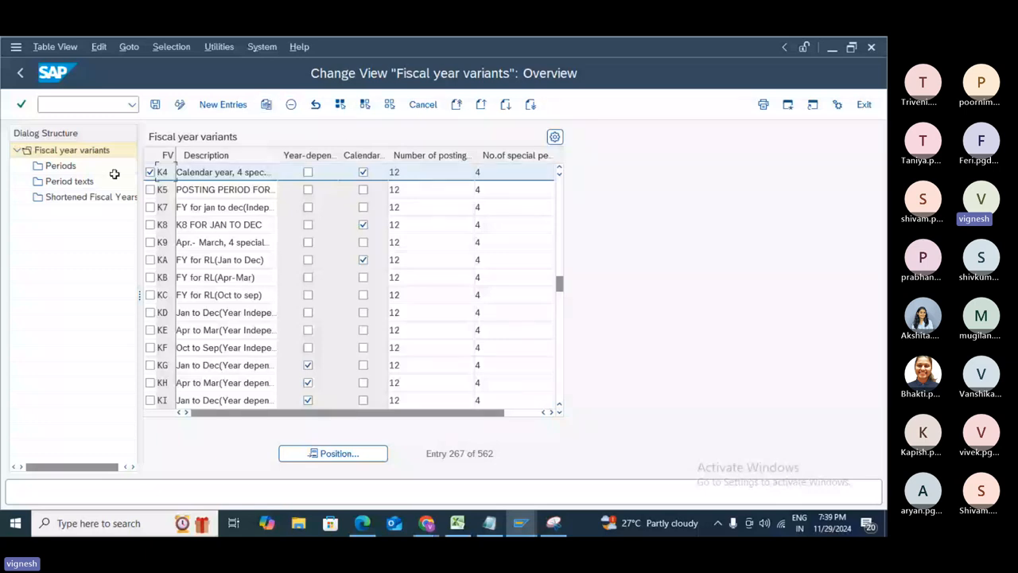
left_click(151, 172)
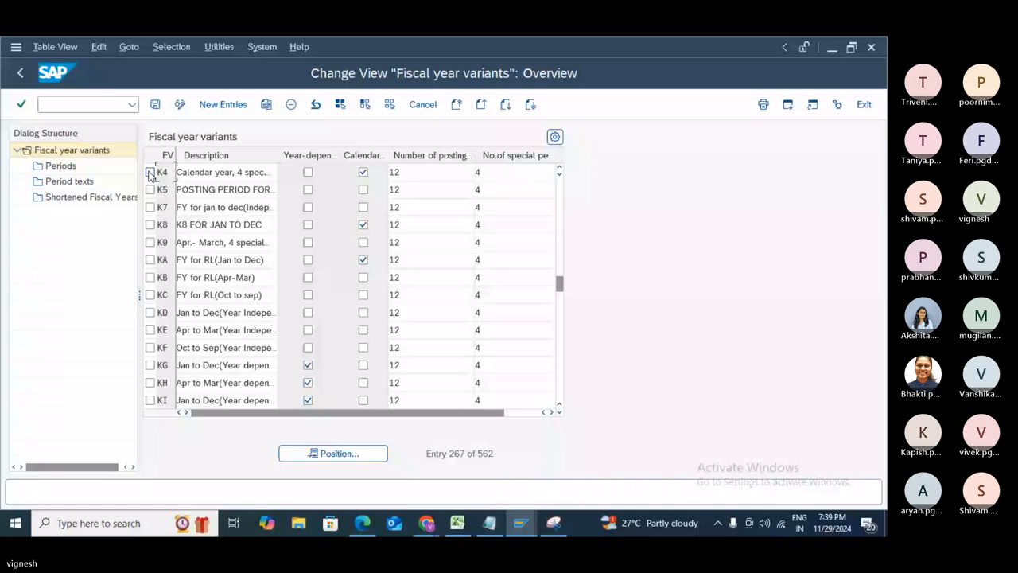
left_click(151, 242)
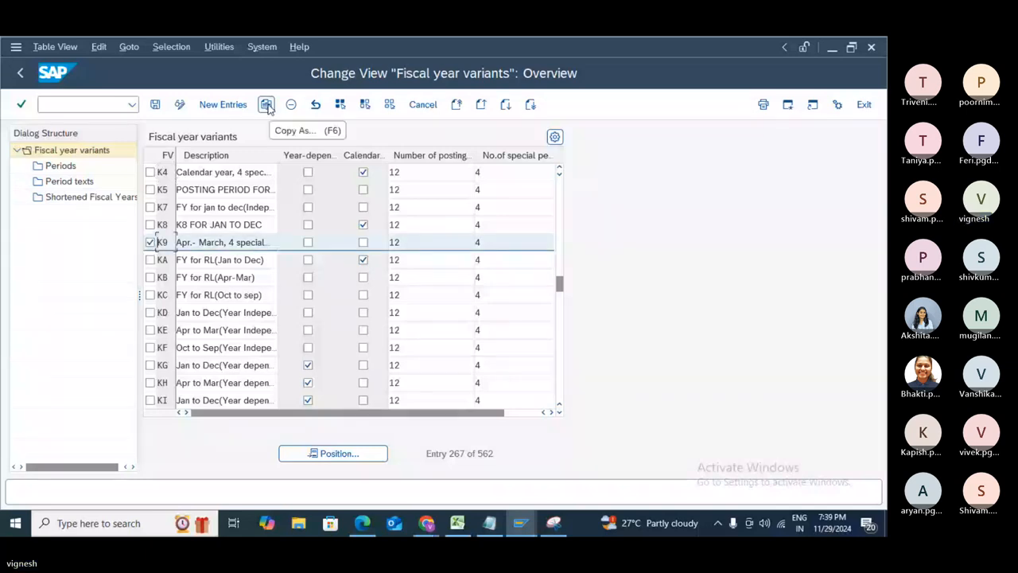
left_click(150, 243)
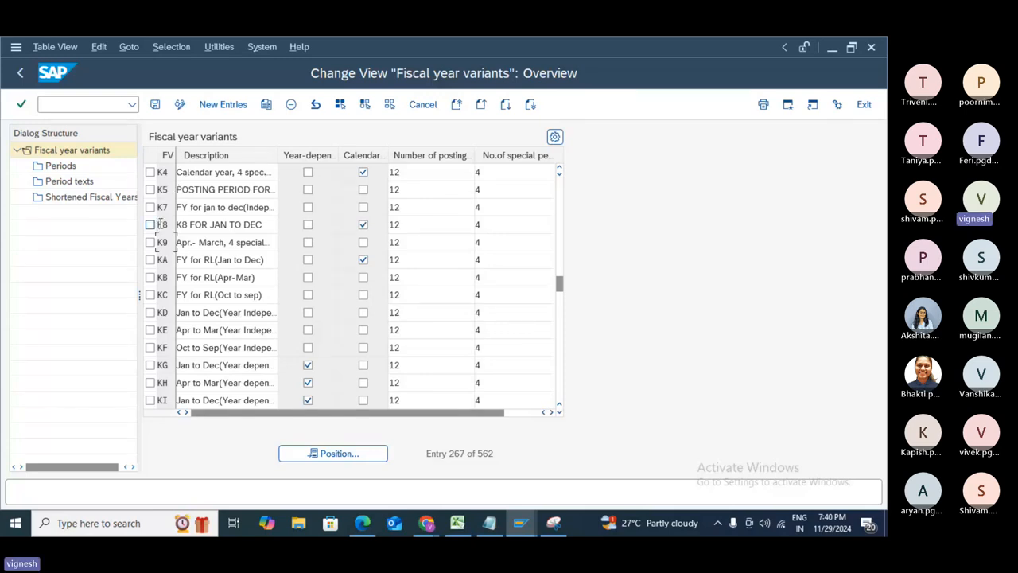
left_click_drag(560, 285, 565, 424)
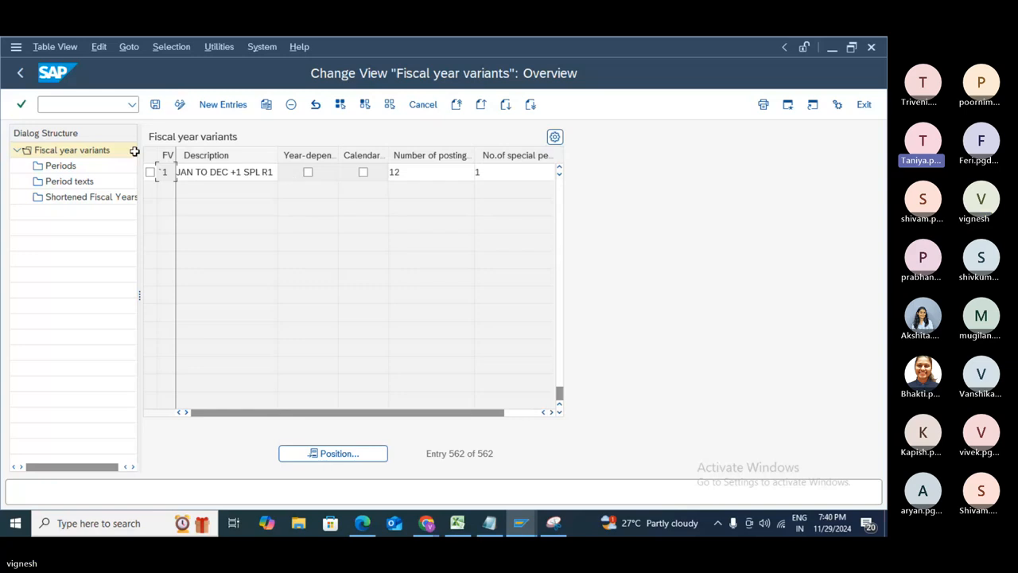
- Leave the fiscal year variants table with /n, back to the SAP Easy Access menu
left_click(65, 104)
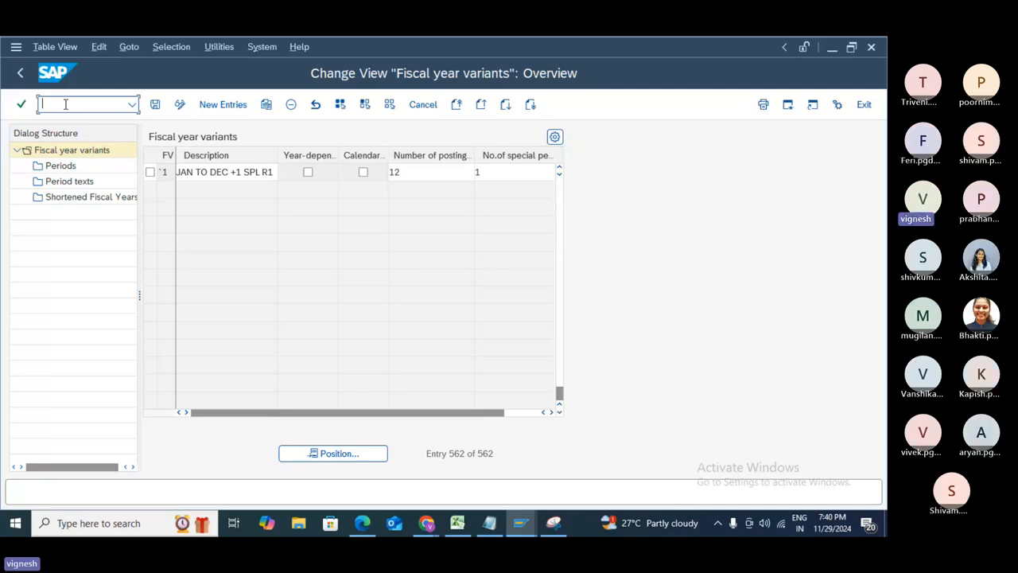
type("o")
key("BackSpace")
type("/n")
key("Return")
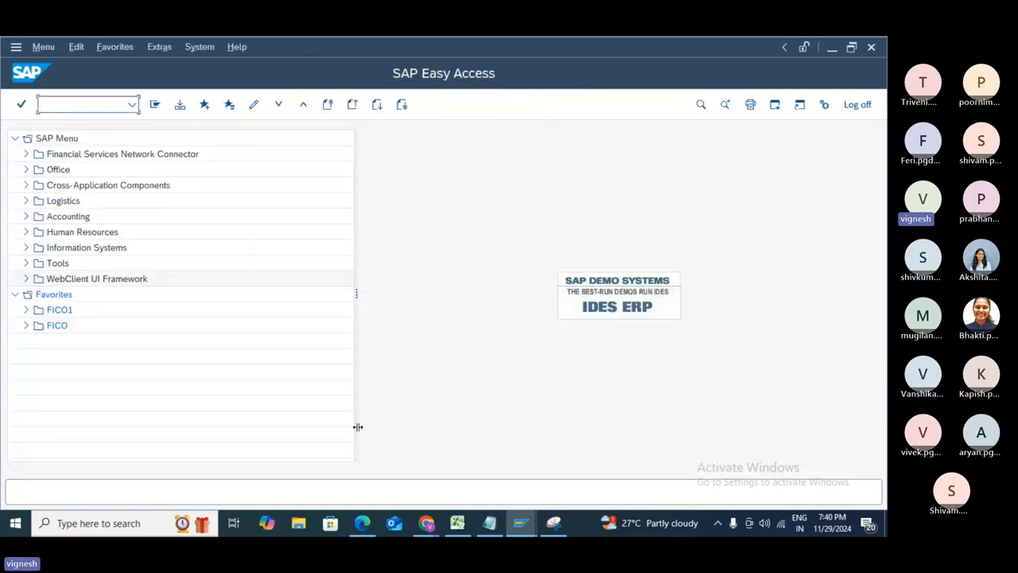
mouse_move(490, 532)
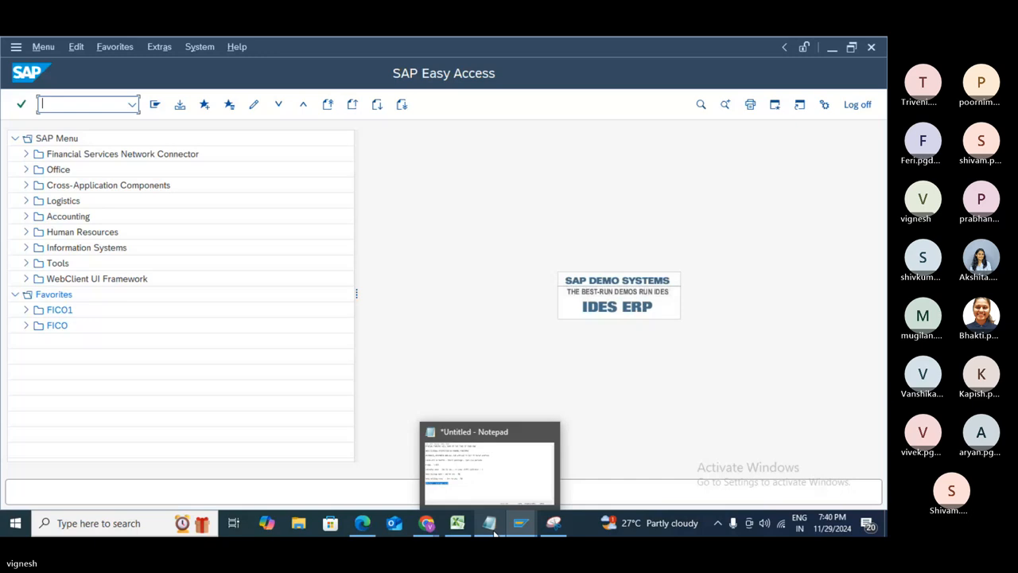
mouse_move(522, 529)
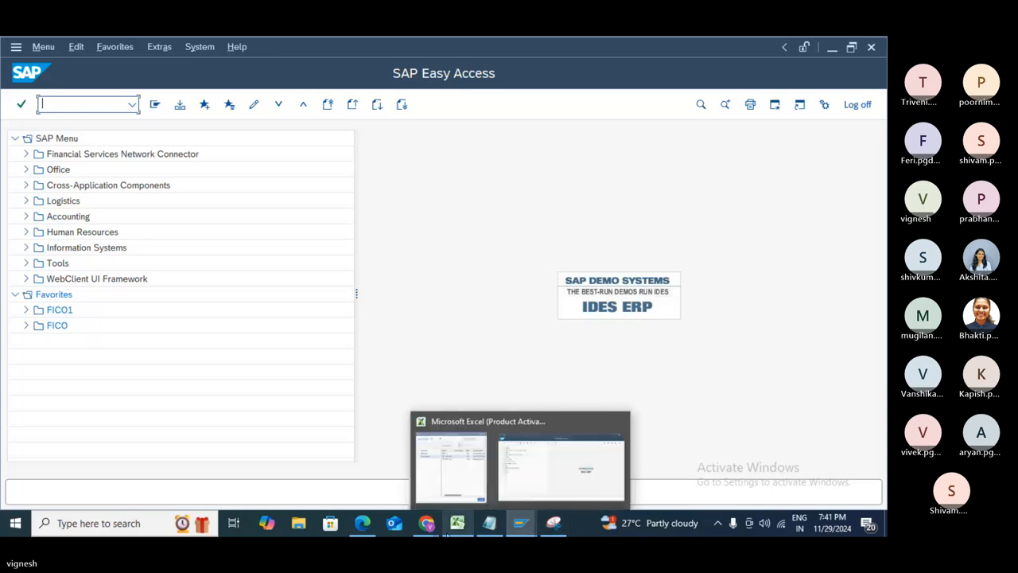
- Close the accidental Settings page, restore the FICO Sessions meeting chat, and bring up Notepad notes
left_click(416, 512)
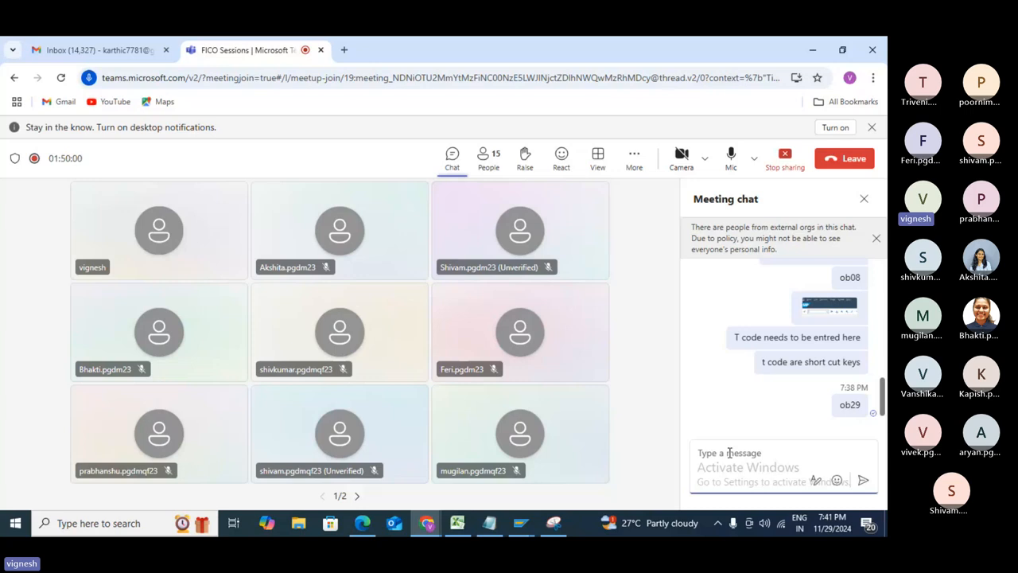
type("/n")
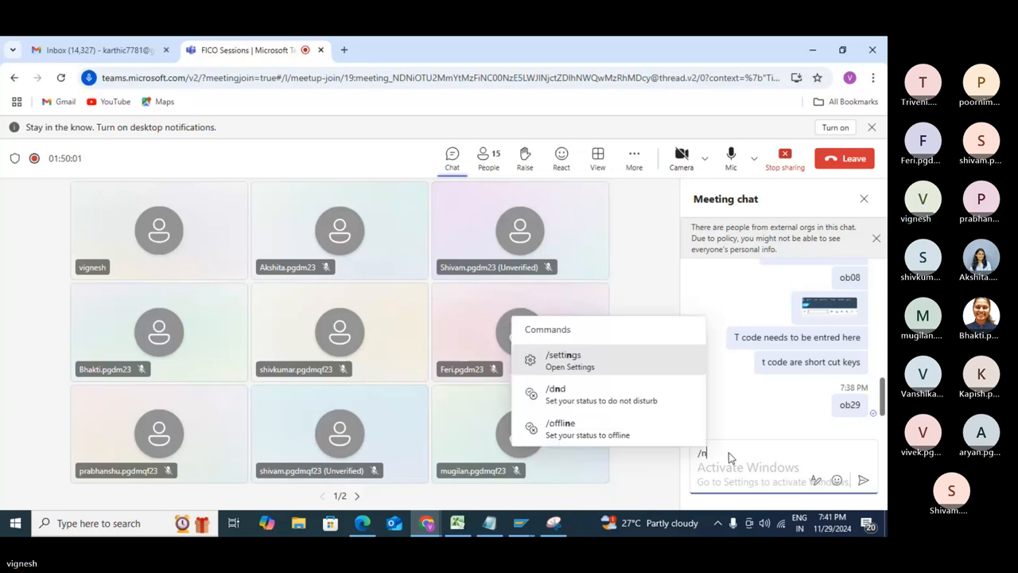
key("Return")
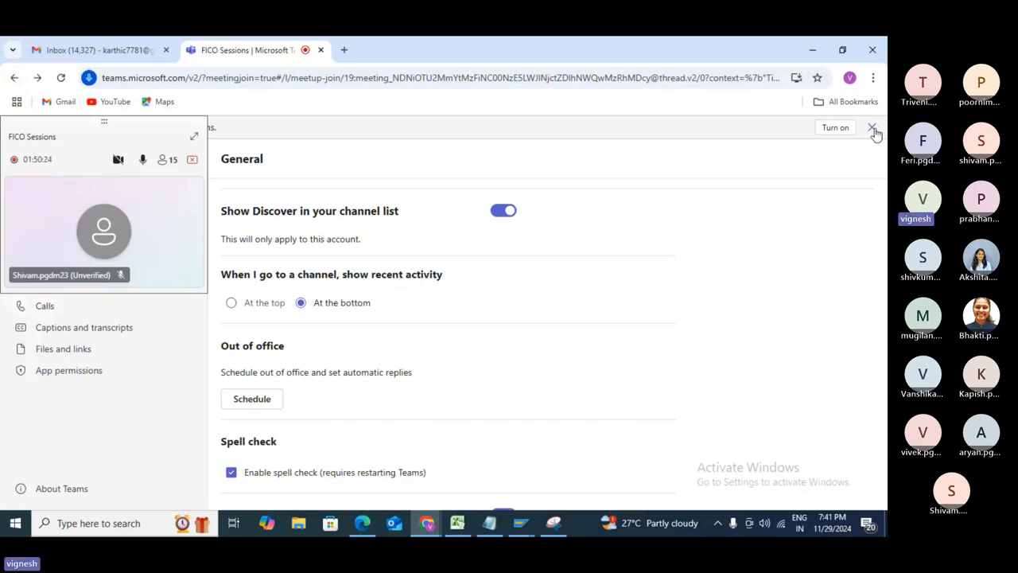
left_click(873, 128)
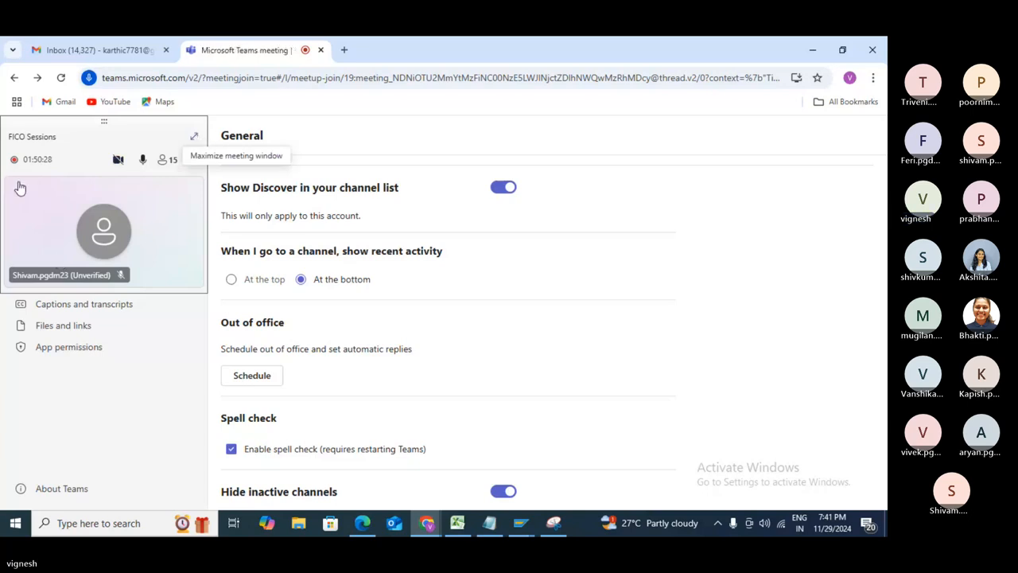
left_click(111, 200)
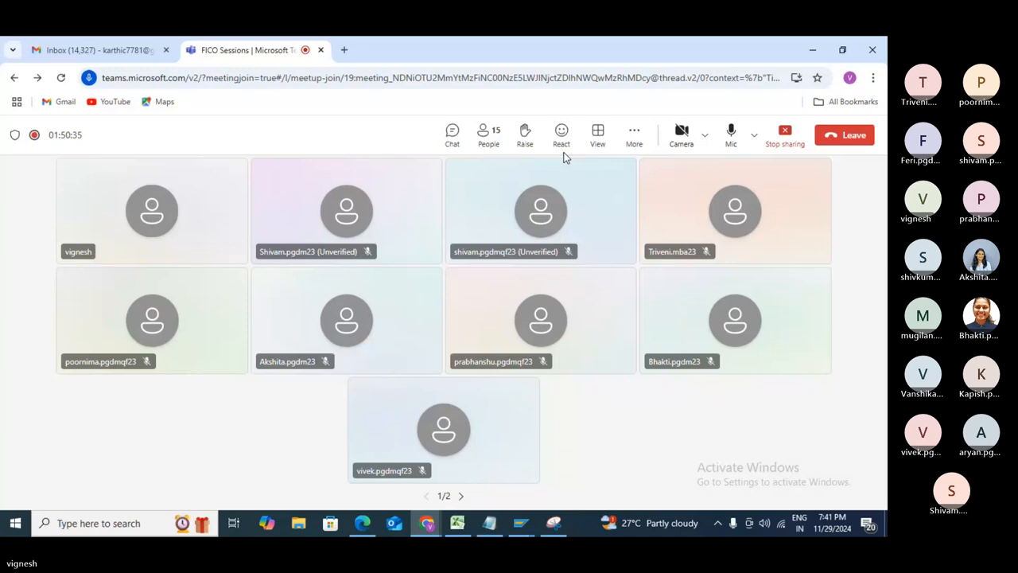
left_click(450, 135)
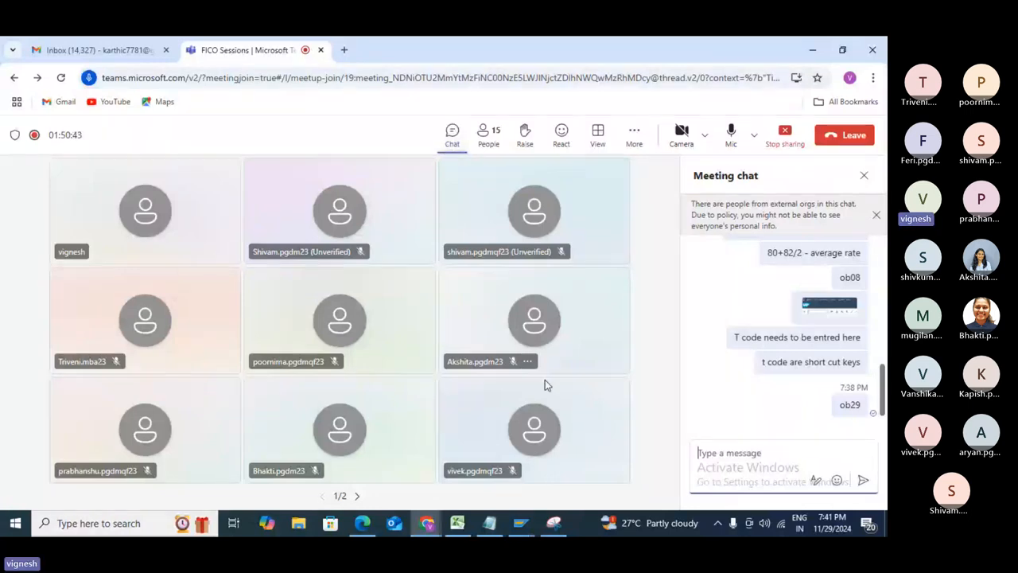
left_click(501, 524)
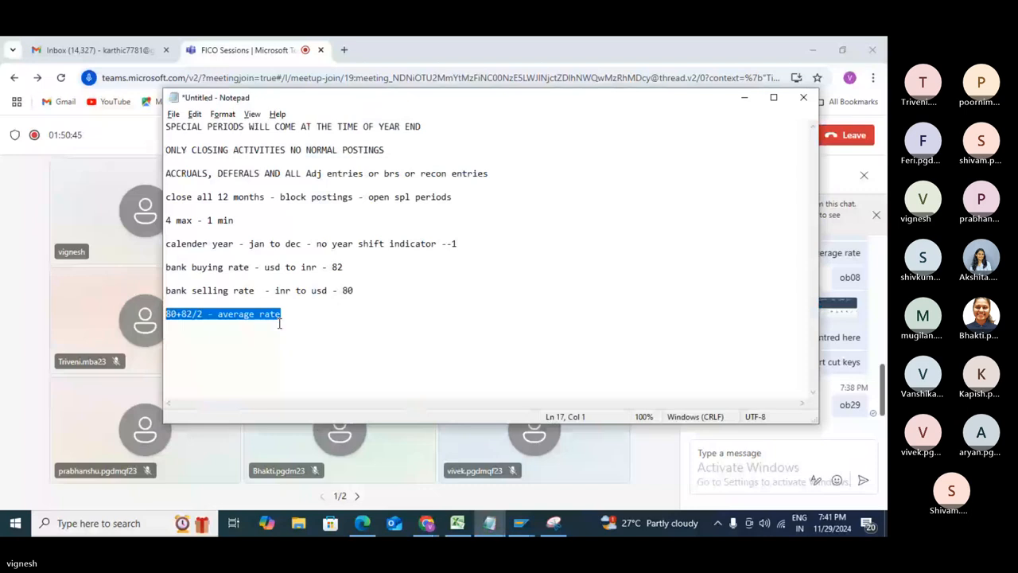
- Add a /n line to the Notepad notes and paste it into the Teams chat box
left_click(279, 326)
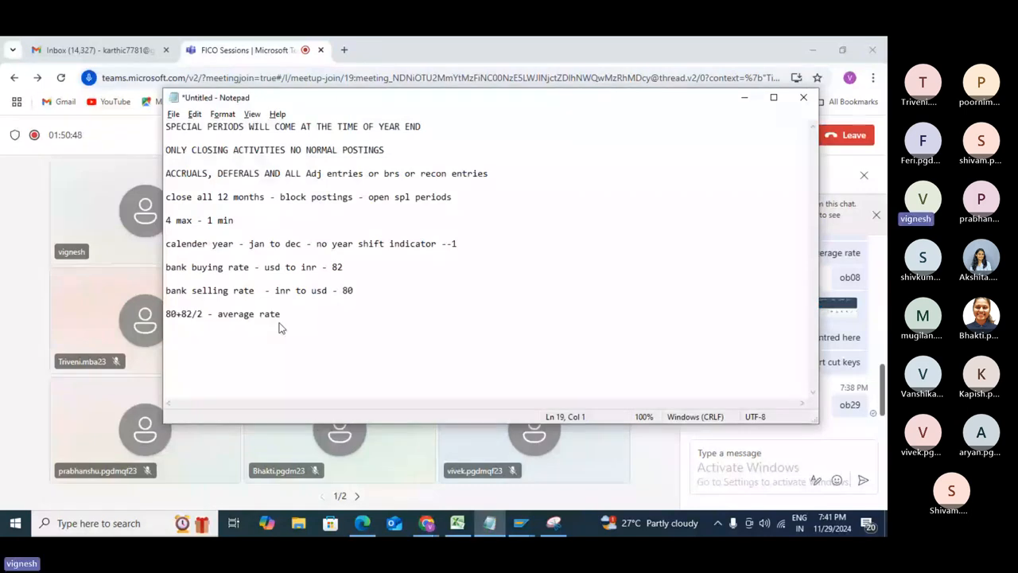
type("/n")
key("Return")
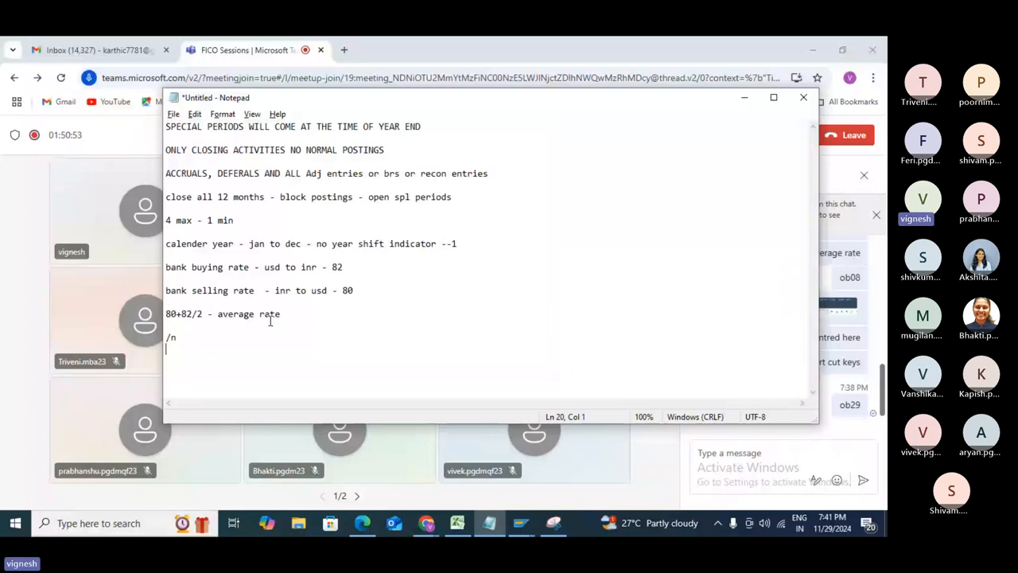
left_click_drag(196, 336, 149, 338)
key("ctrl+c")
left_click(724, 463)
key("ctrl+v")
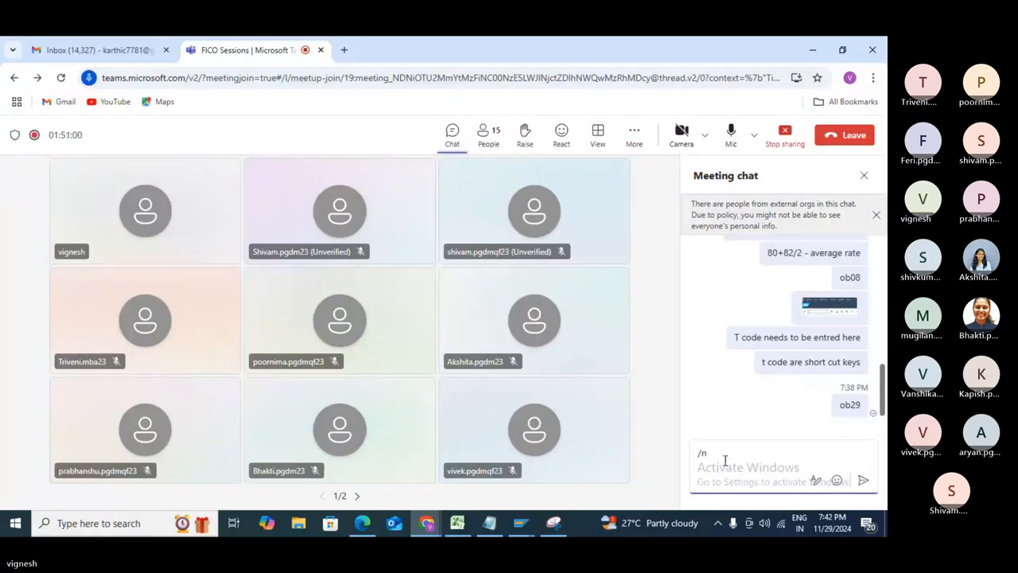
- Send /n and 'end session' to the Teams meeting chat, then return to SAP Easy Access
key("BackSpace")
key("BackSpace")
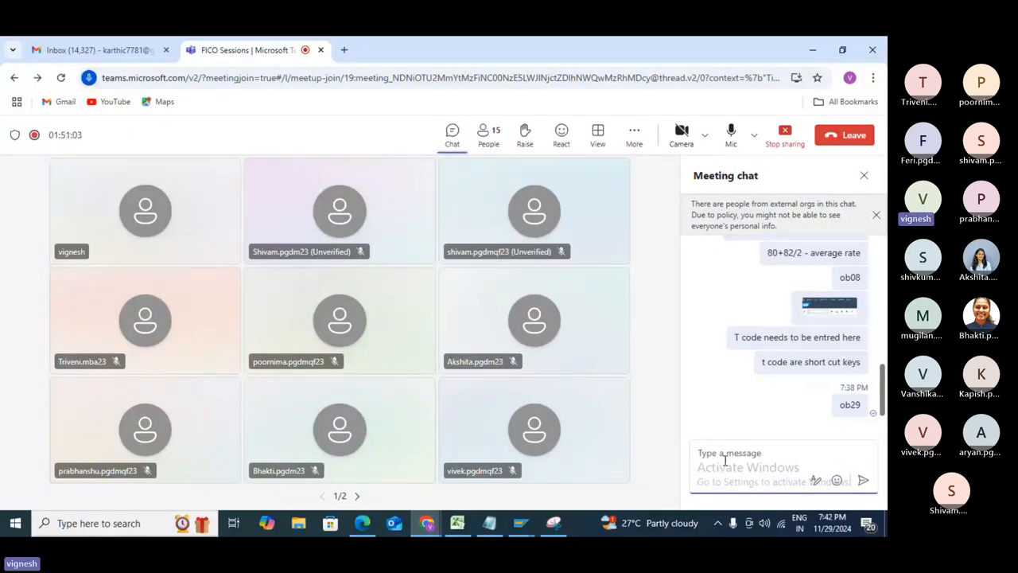
type("/n")
key("Return")
type("e")
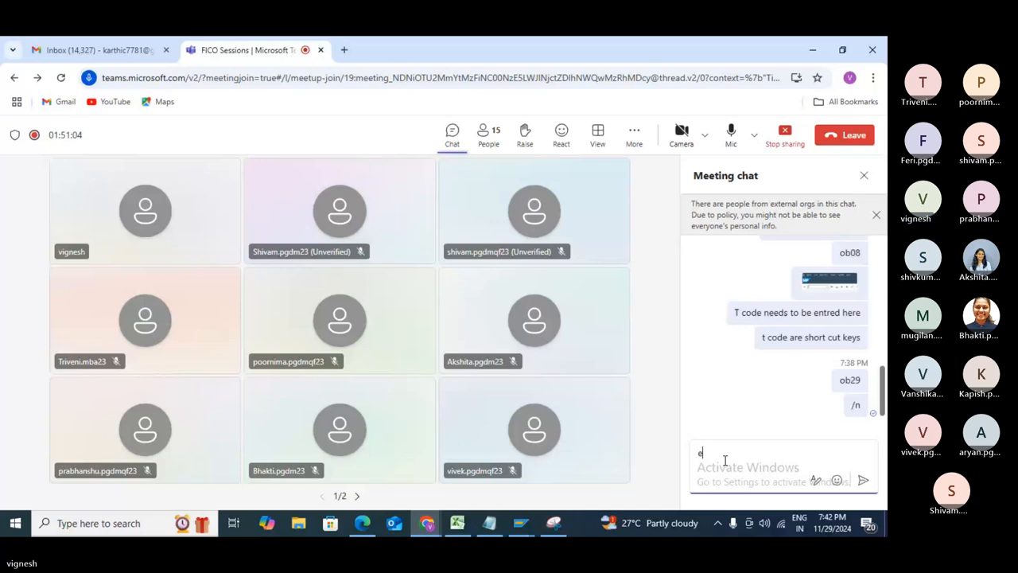
type("nd see")
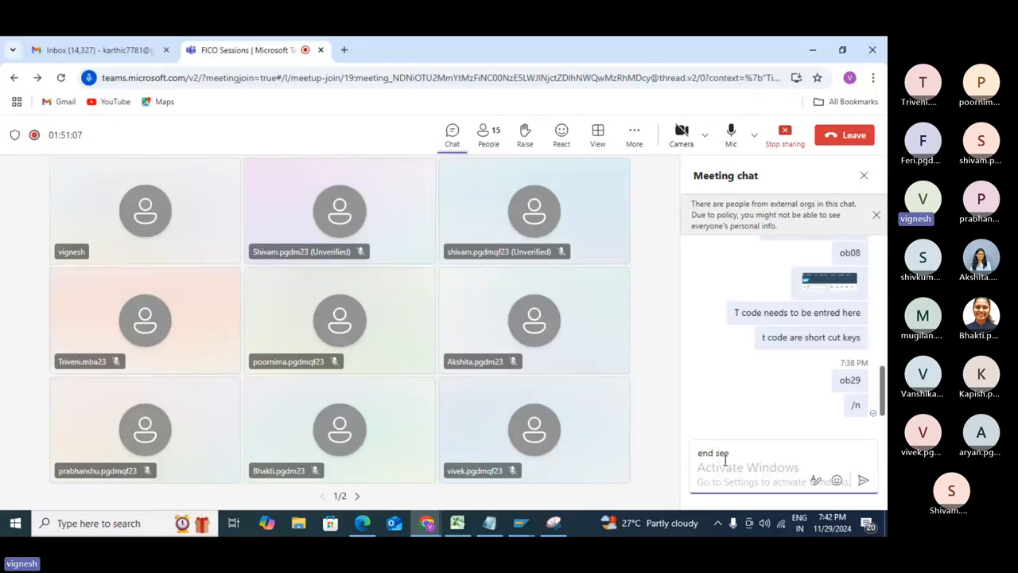
key("BackSpace")
type("ssion")
key("Return")
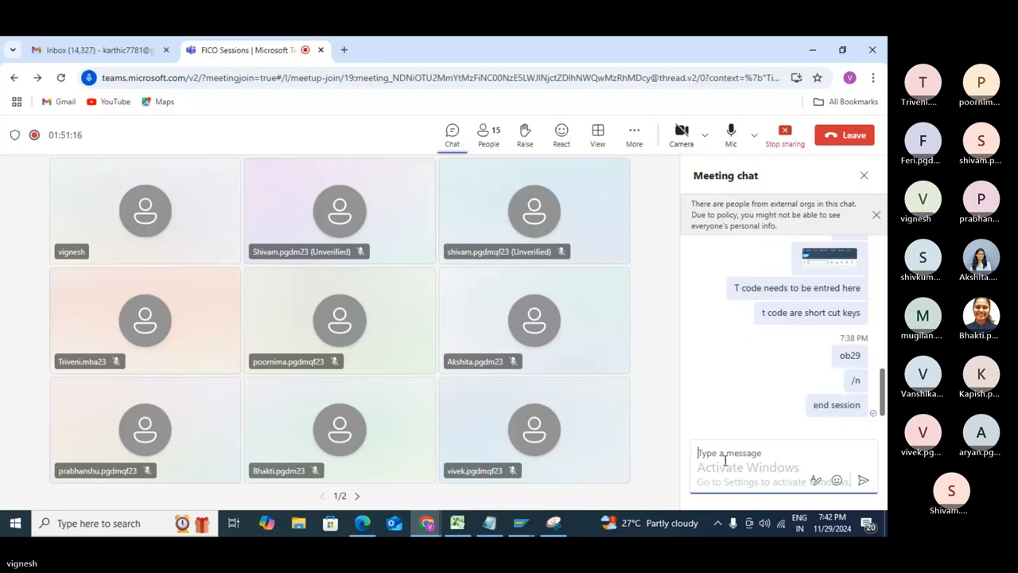
key("alt+Tab")
key("alt+Tab")
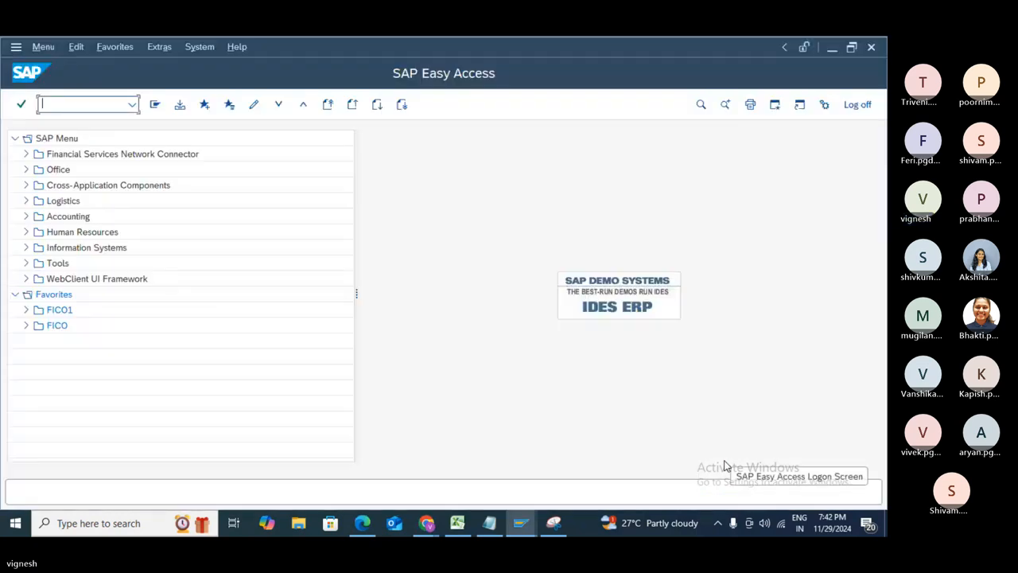
- View the Interval for Days in Arrears table (OB39), then return to Easy Access
type("ob39")
key("Return")
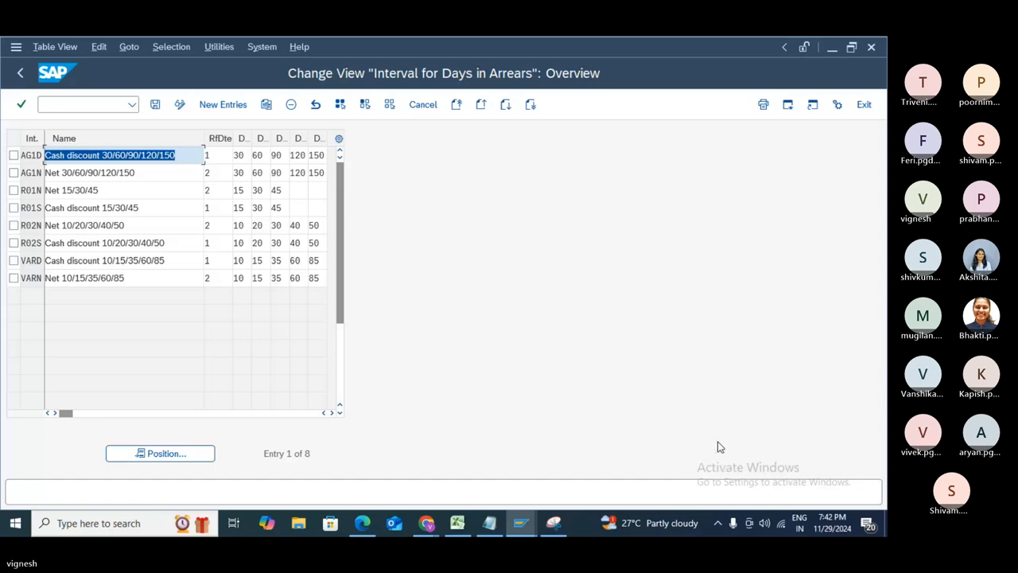
left_click(75, 108)
type("/n")
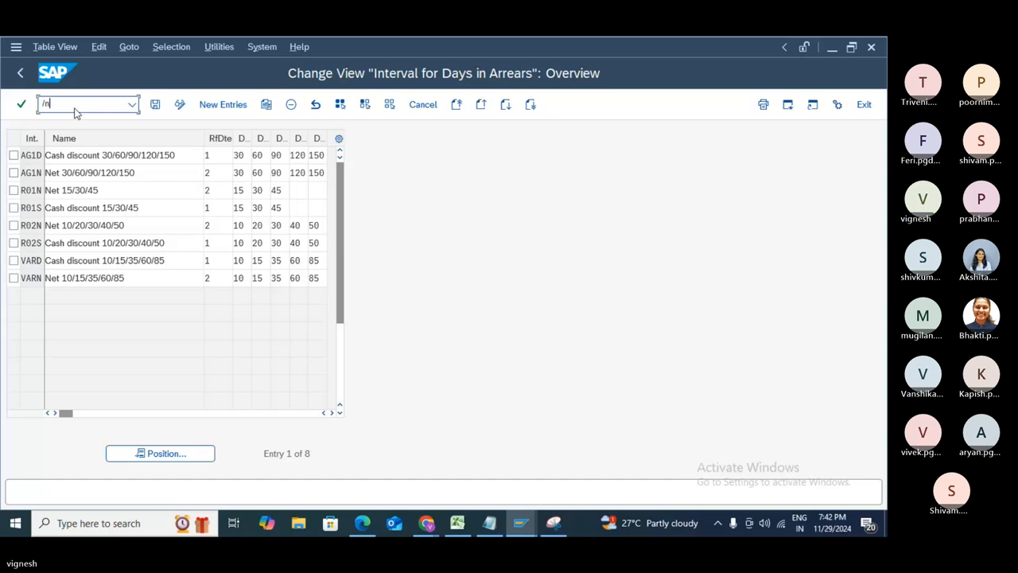
key("Return")
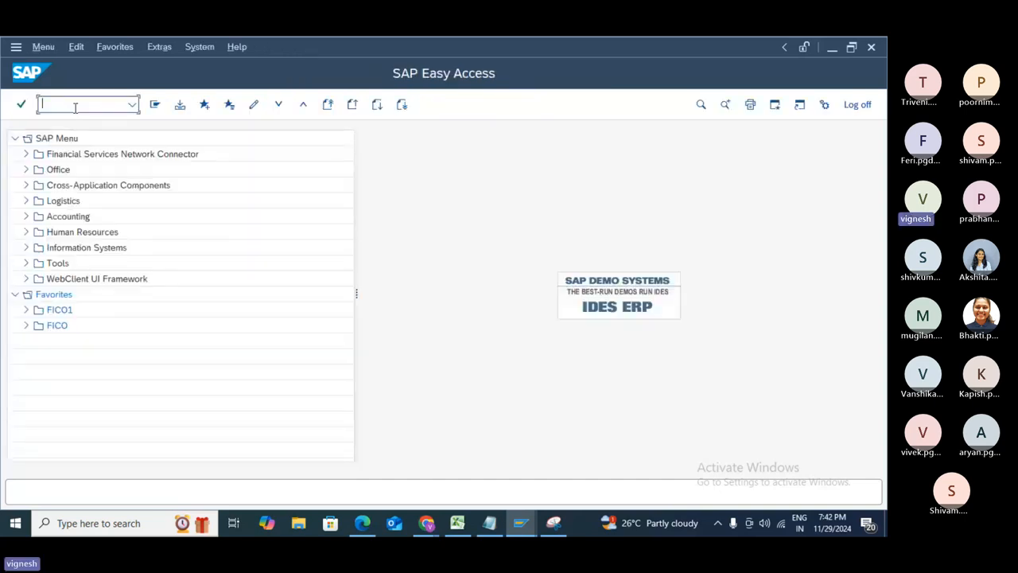
- Recheck the OB39 days-in-arrears table, then open the OB37 company code to fiscal year variant assignments
type("ob39")
key("Return")
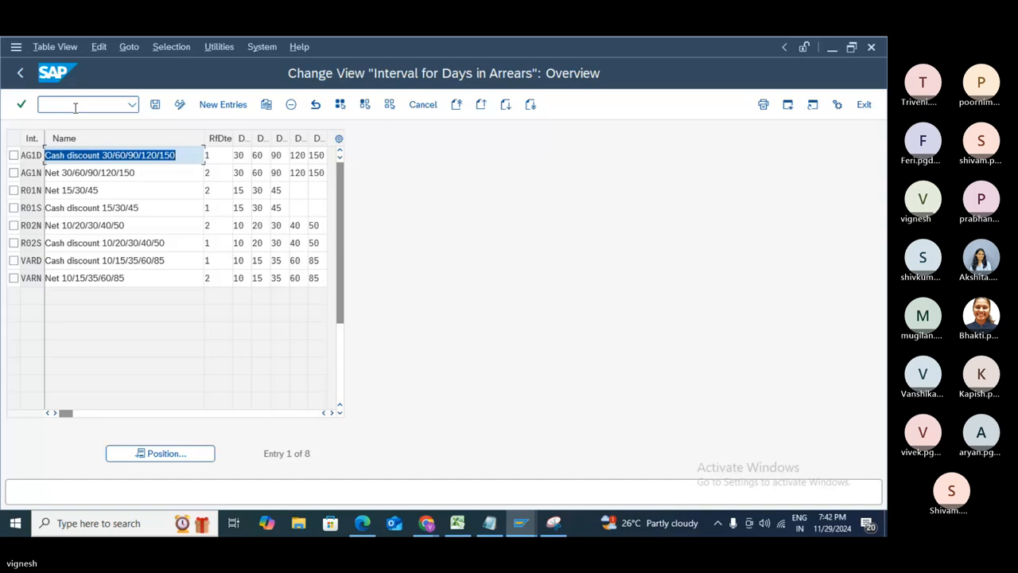
left_click(75, 107)
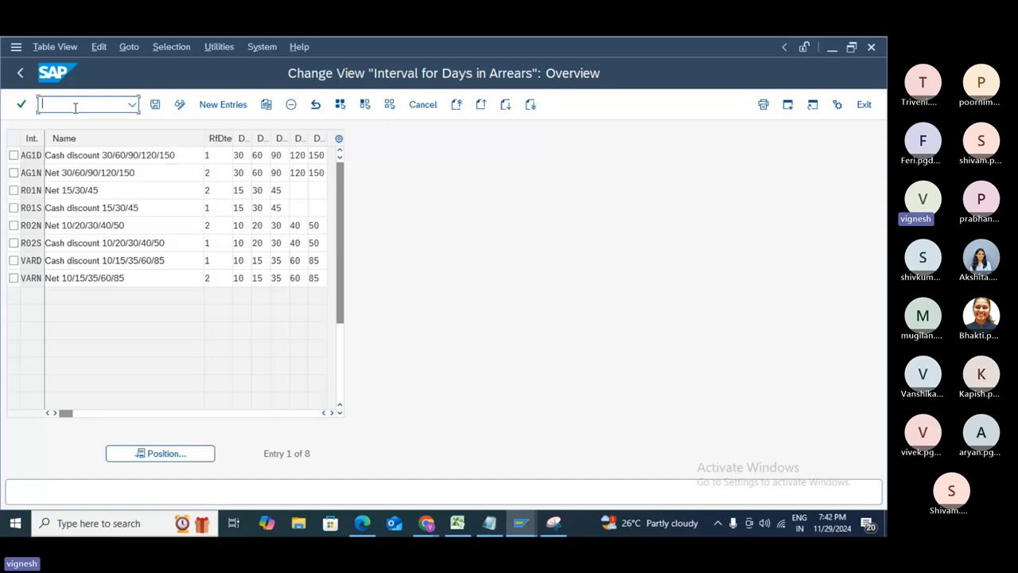
type("/n")
key("Return")
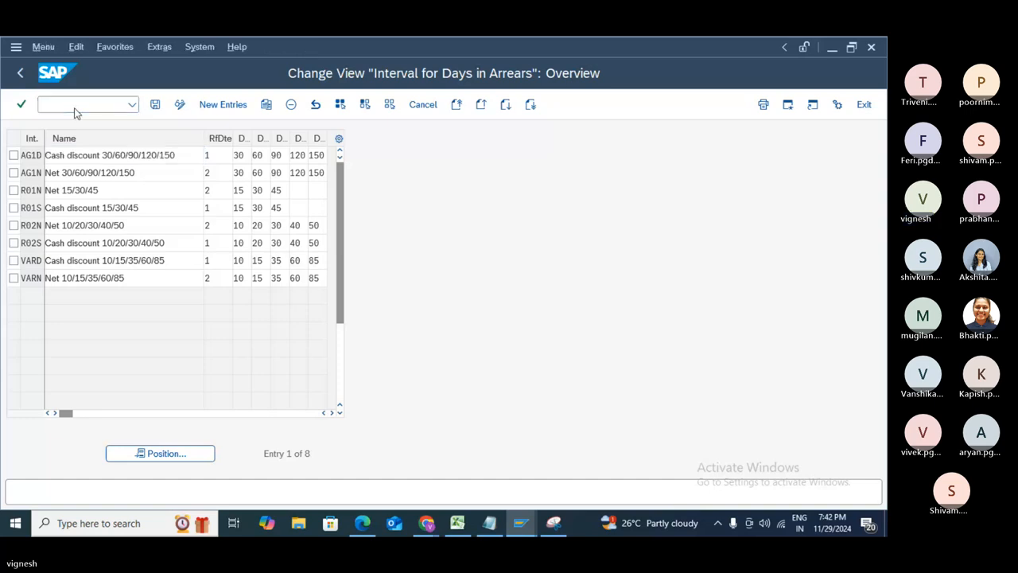
type("ob")
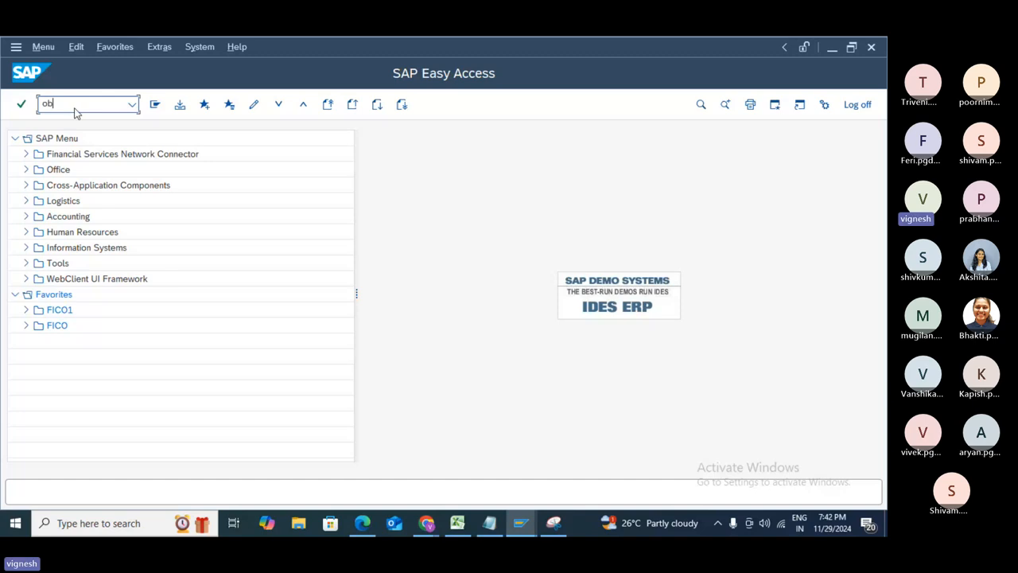
type("37")
key("Return")
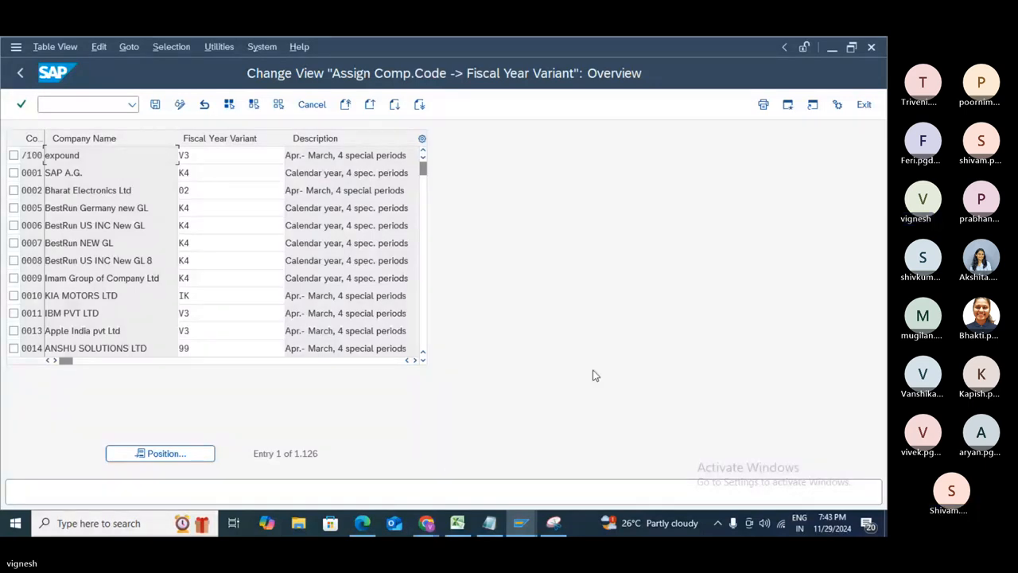
- Consult the TFIN50 course PDF, then leave the assignment table for the Easy Access menu via /n
key("alt+Tab")
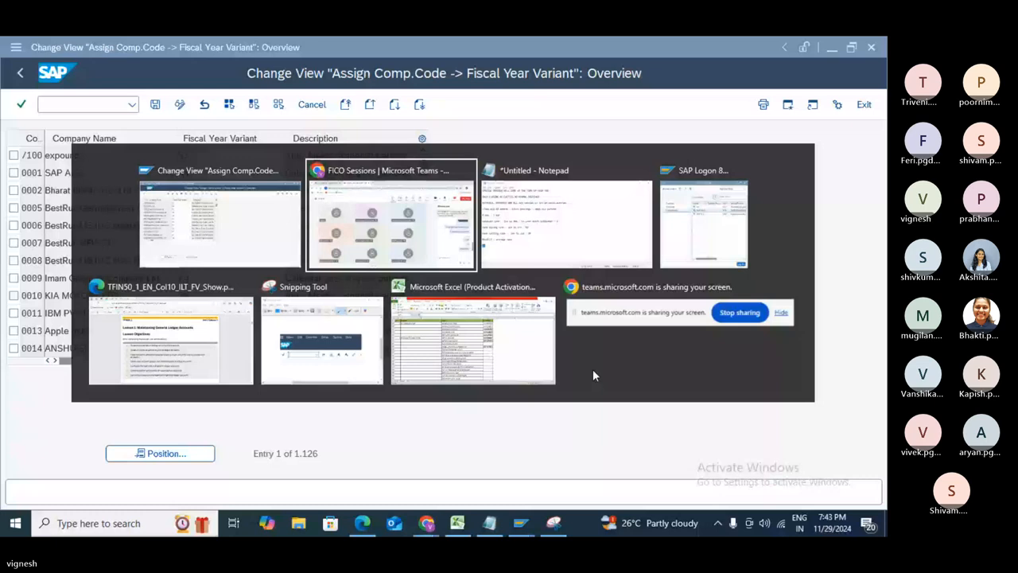
key("alt+Tab")
key("alt+Tab")
key("alt+Tab")
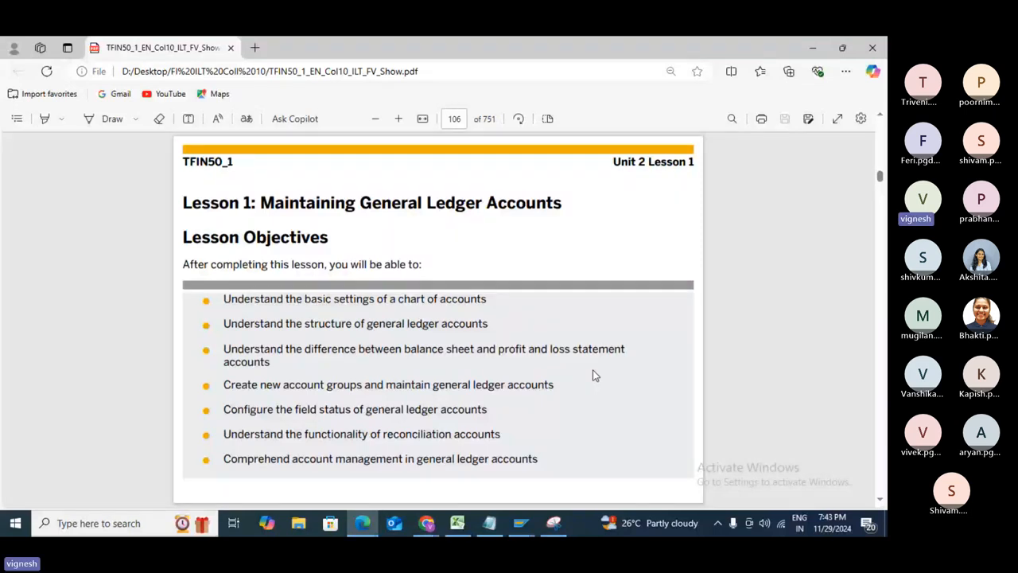
key("alt+Tab")
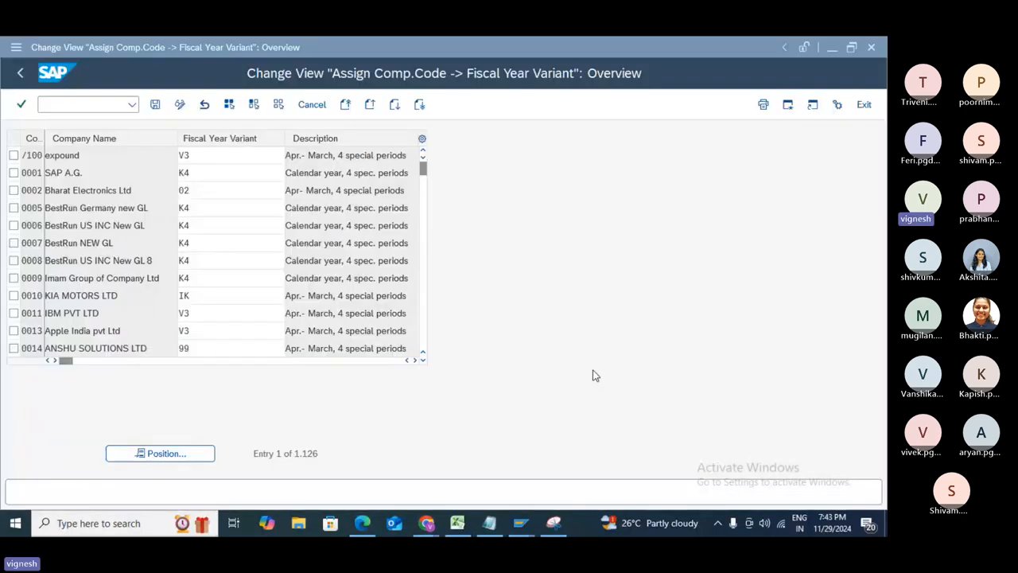
left_click(53, 105)
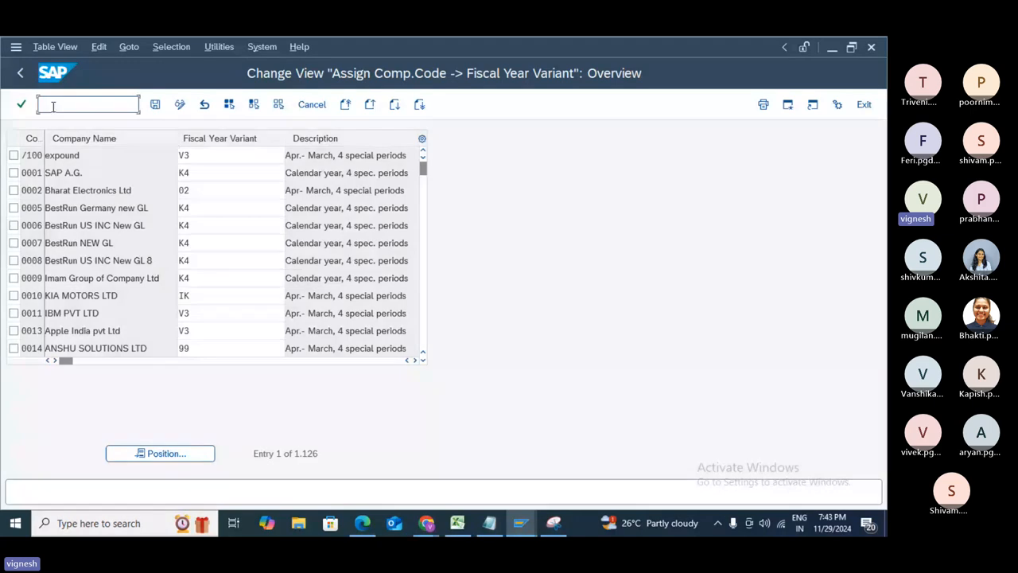
type("/n")
key("Return")
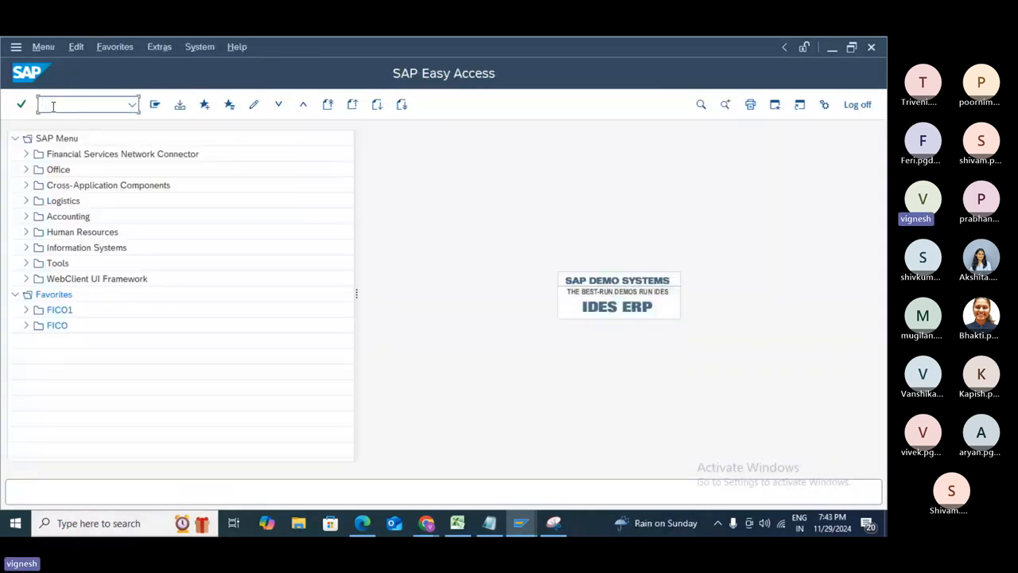
- Open the OB08 exchange rates table and position it on rate type M, USD to INR
type("ob08")
key("Return")
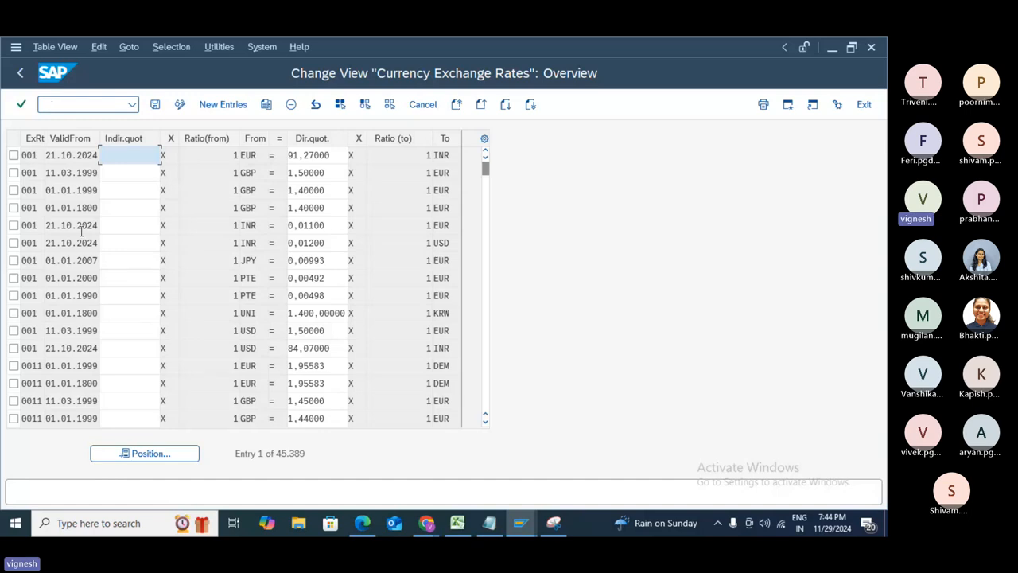
left_click(132, 460)
type("m")
key("Tab")
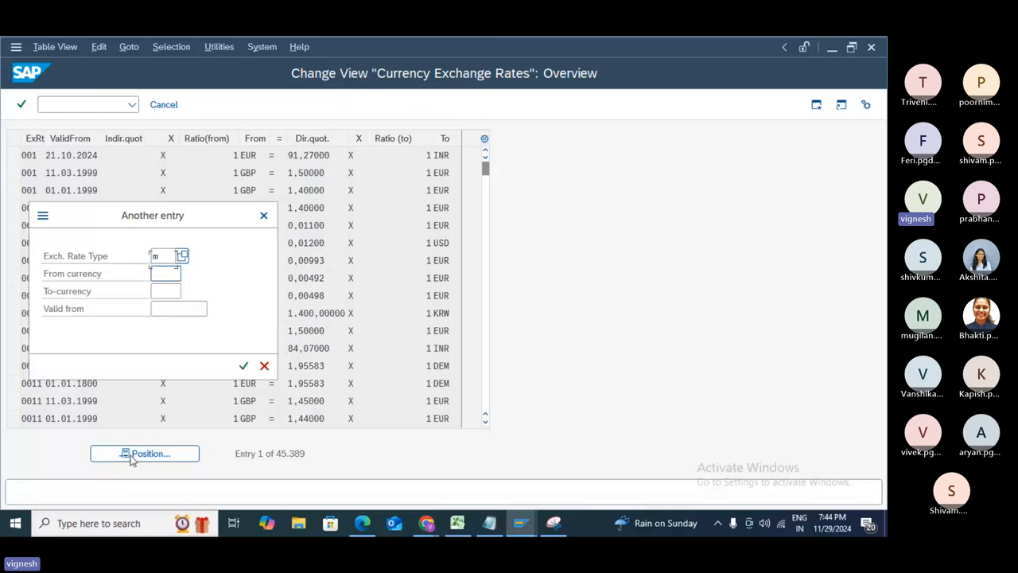
type("usd")
key("Tab")
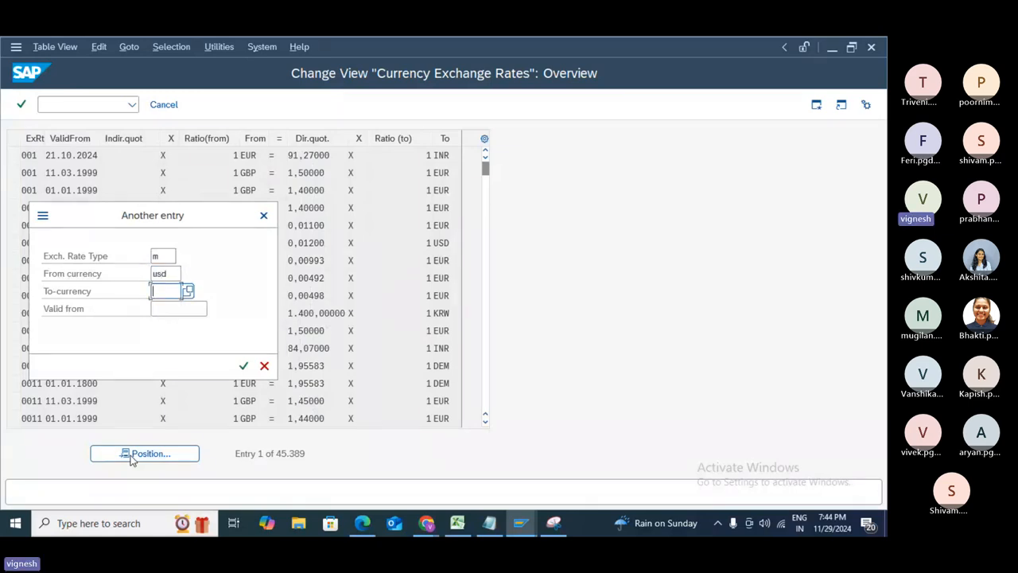
type("inr")
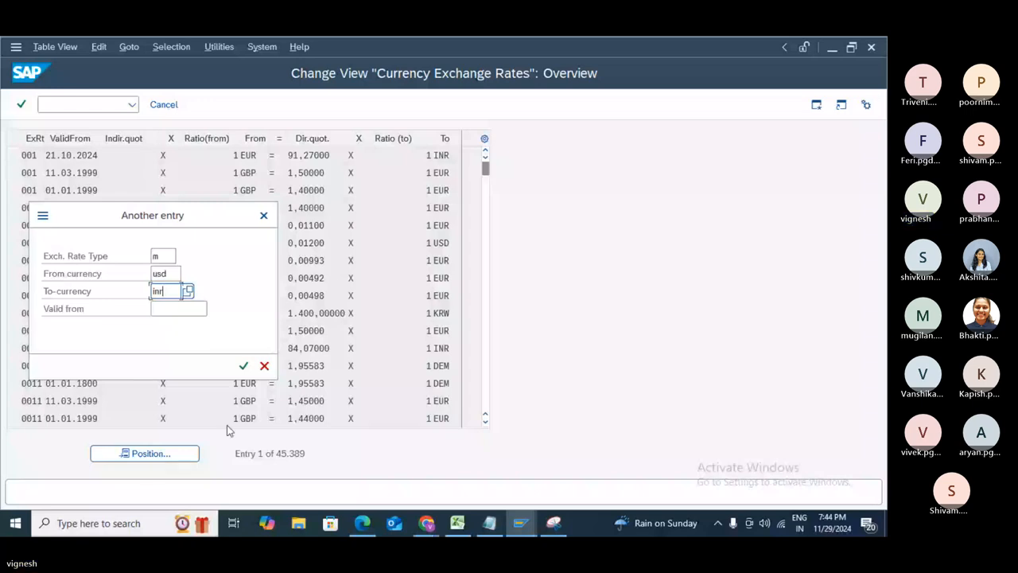
left_click(242, 367)
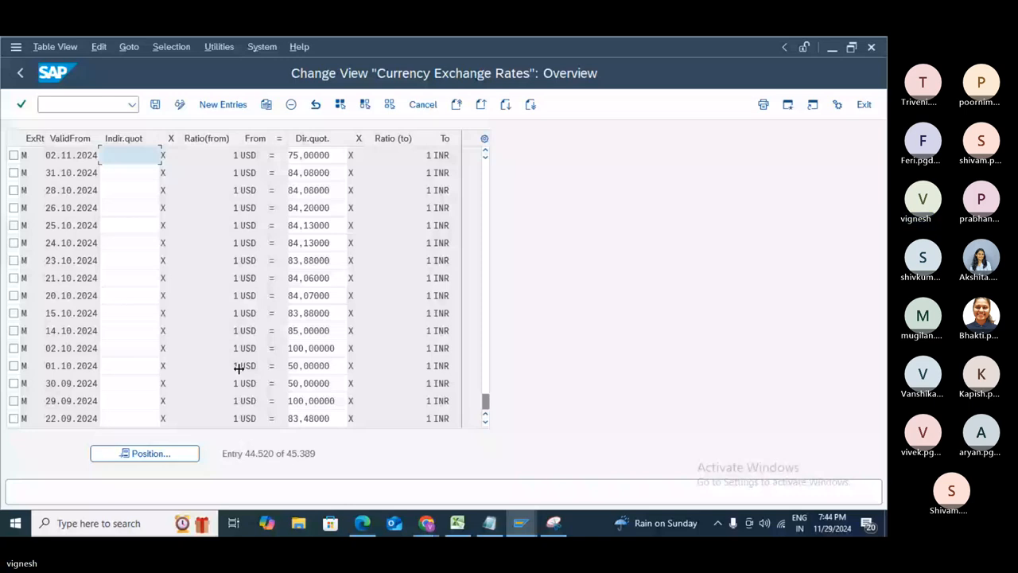
key("alt+Tab")
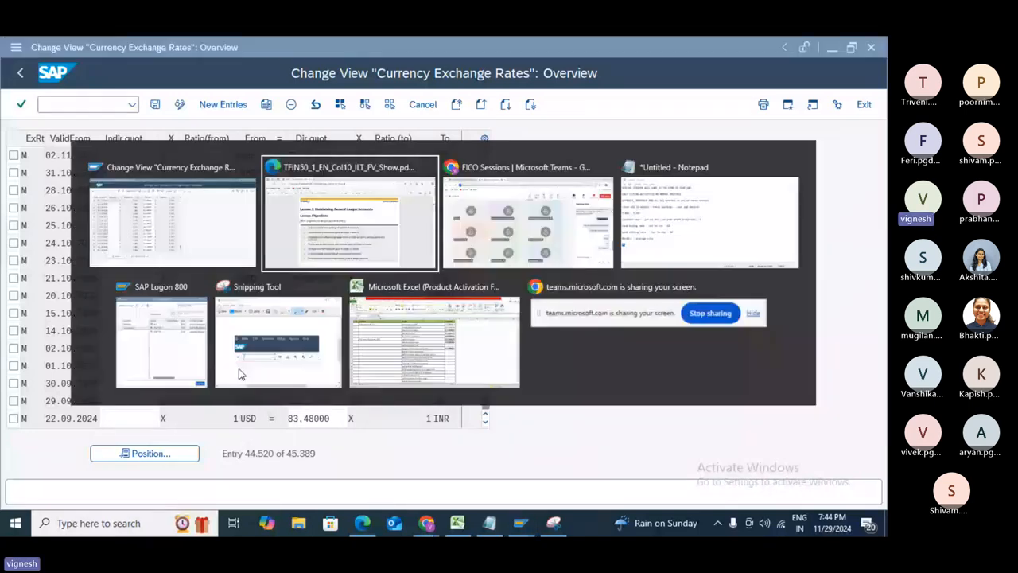